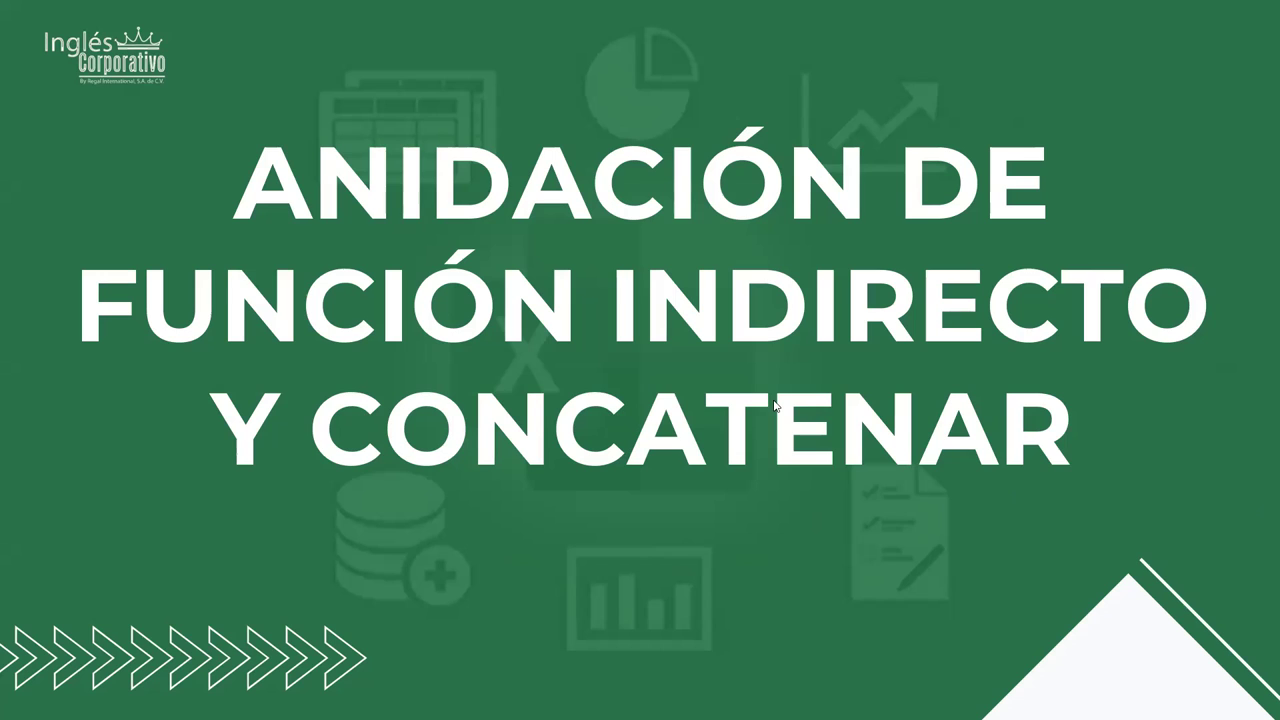
Advance from the title slide to the 'Objetivo' slide
left_click(1133, 438)
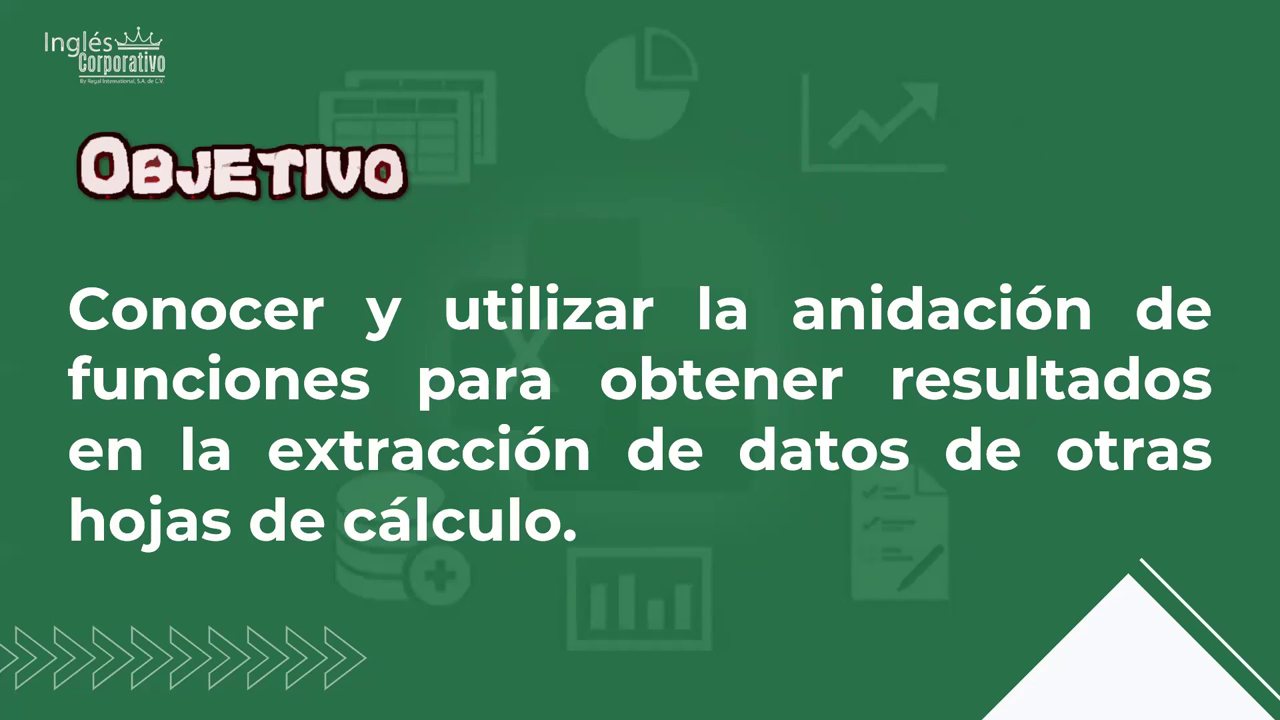
Advance to the next lesson slide
left_click(769, 349)
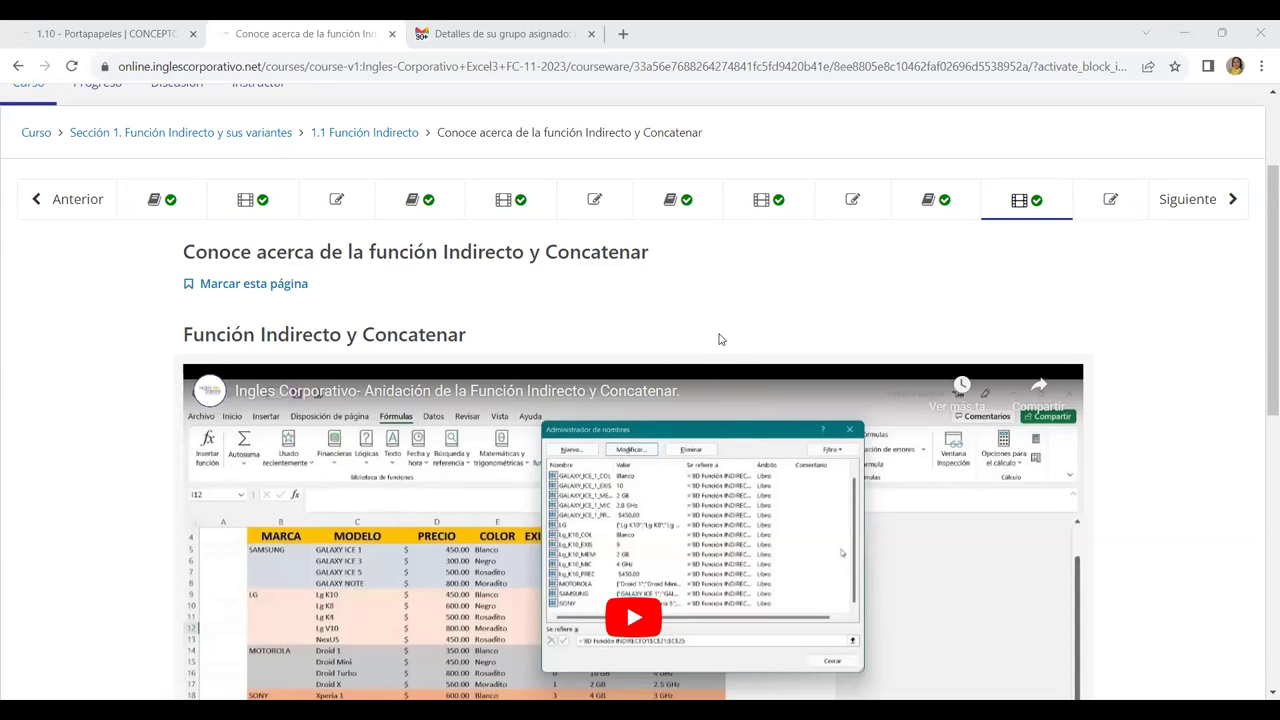
left_click(937, 205)
scroll(876, 320, "down", 3)
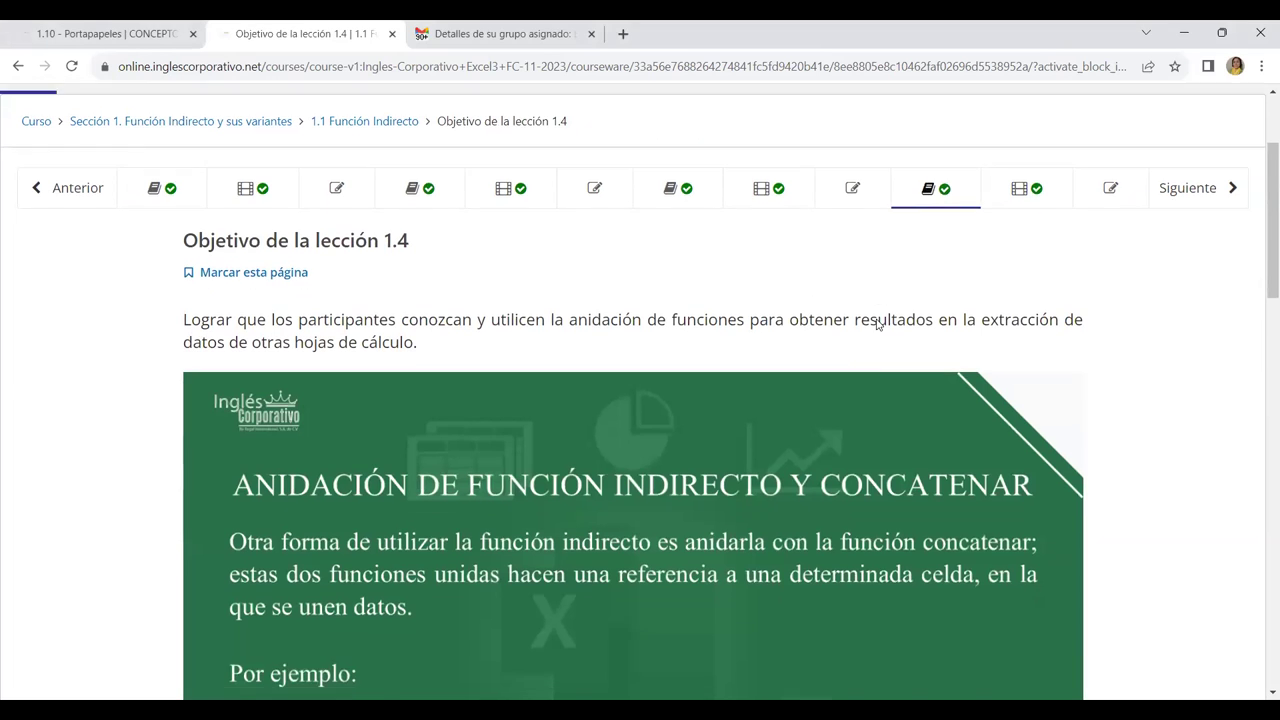
scroll(876, 318, "up", 3)
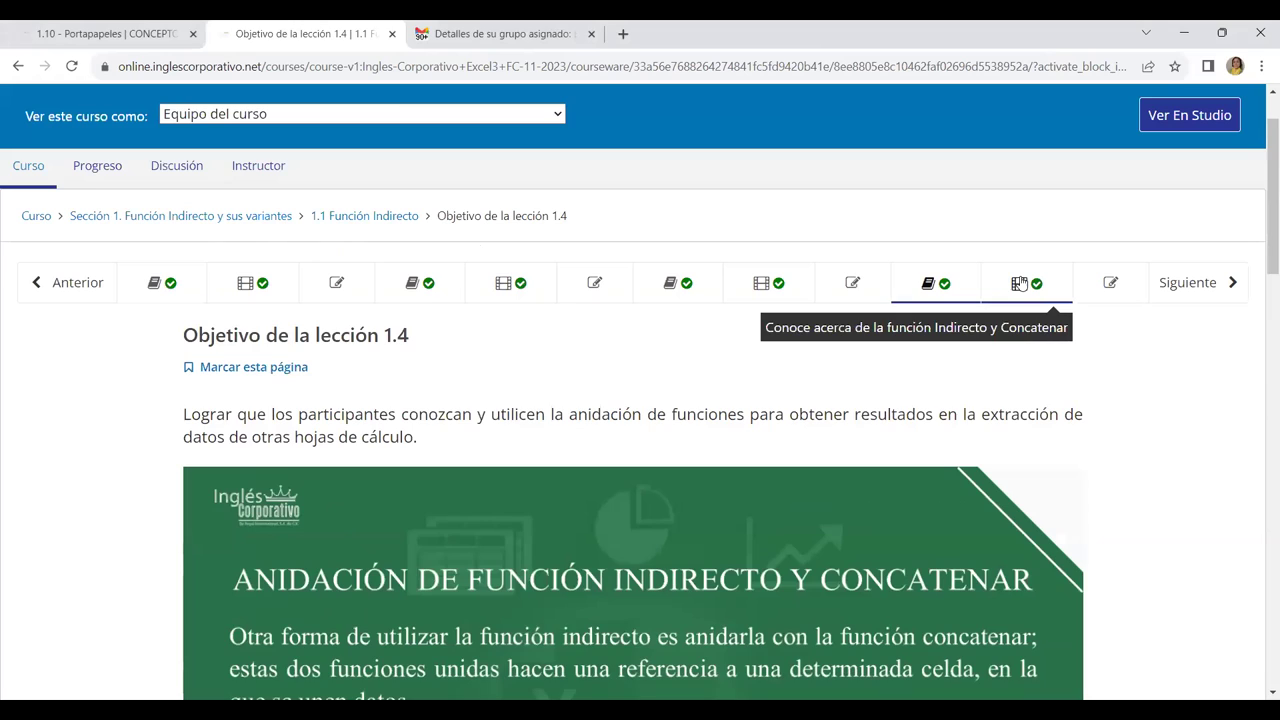
left_click(1019, 285)
scroll(814, 334, "down", 1)
scroll(814, 334, "down", 3)
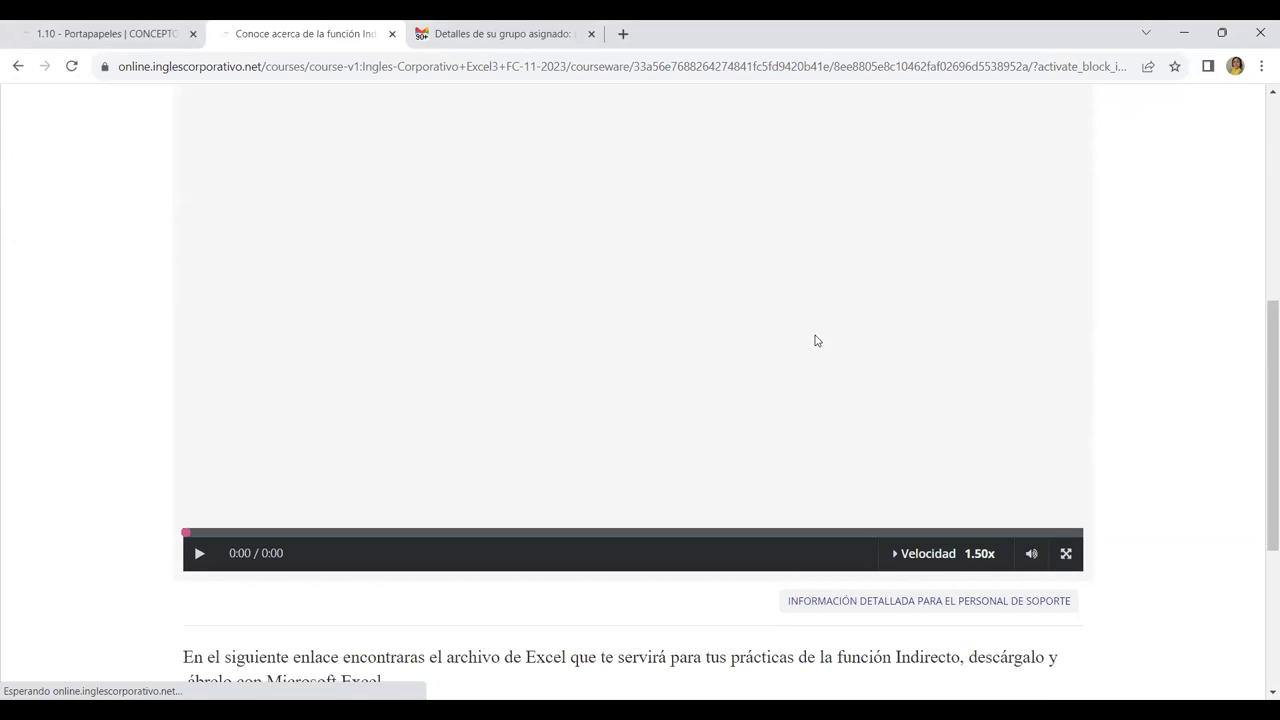
scroll(814, 334, "down", 1)
scroll(800, 338, "down", 1)
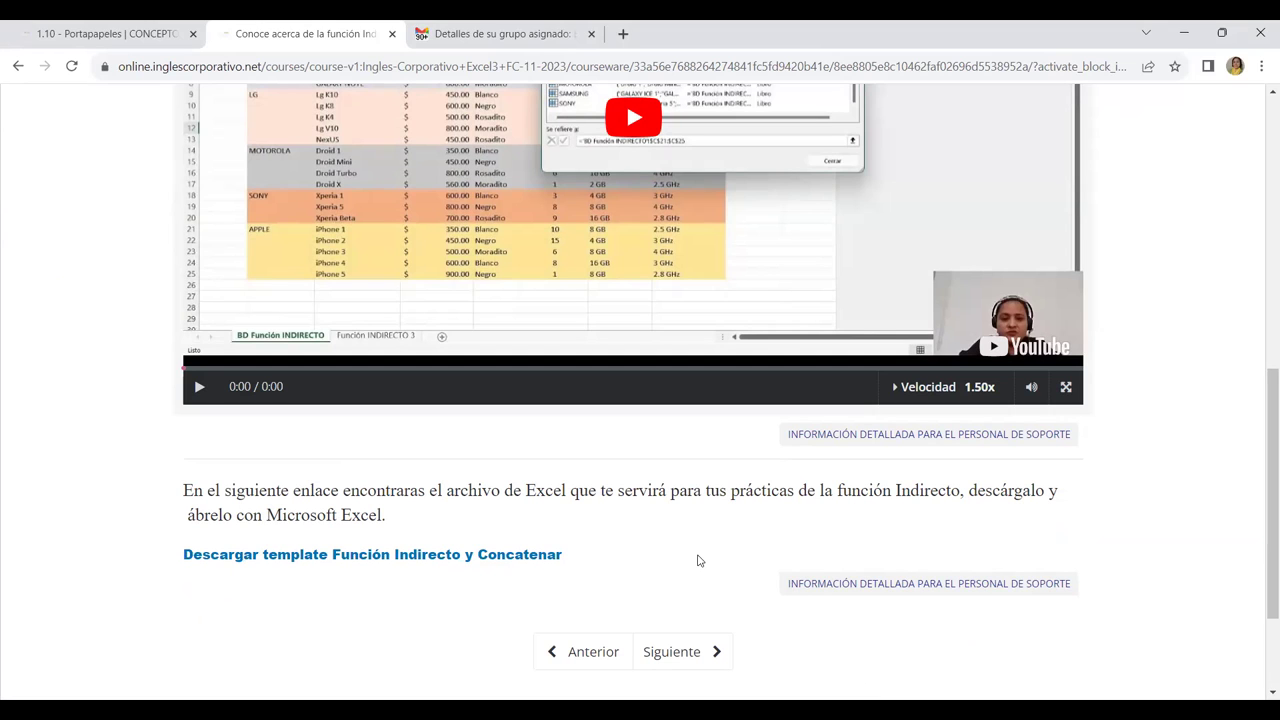
scroll(697, 560, "down", 3)
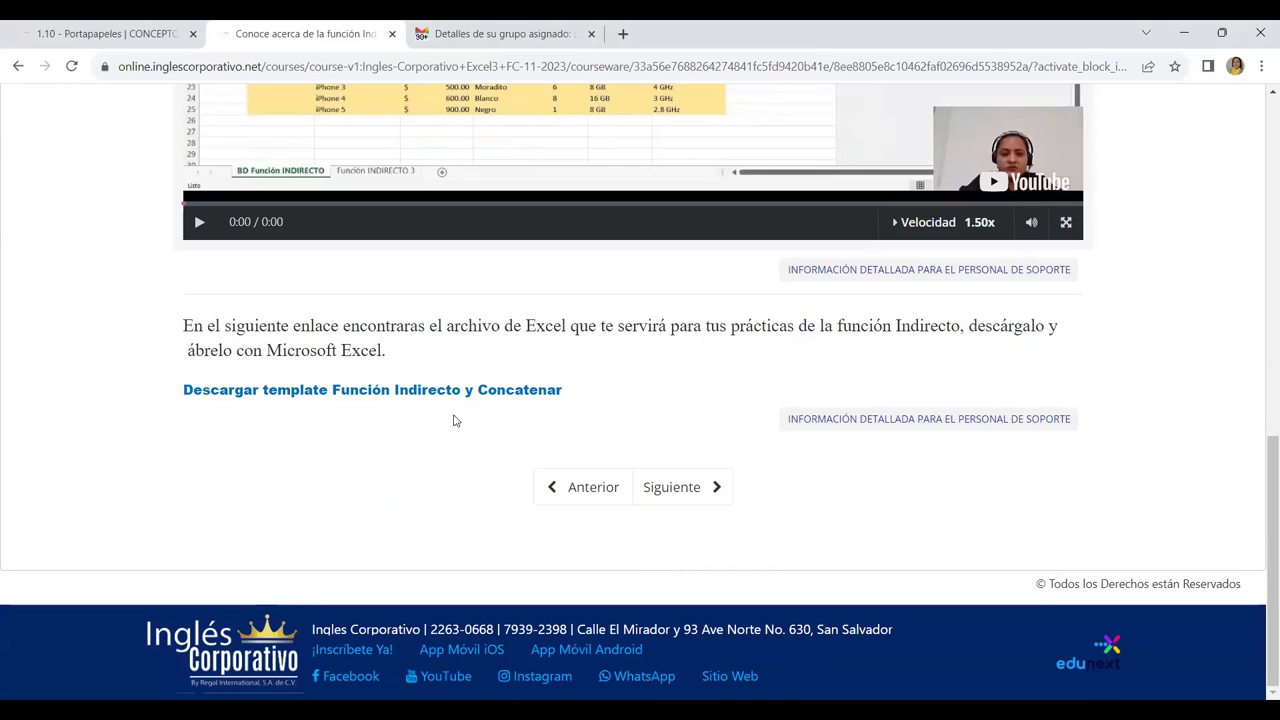
scroll(729, 436, "up", 2)
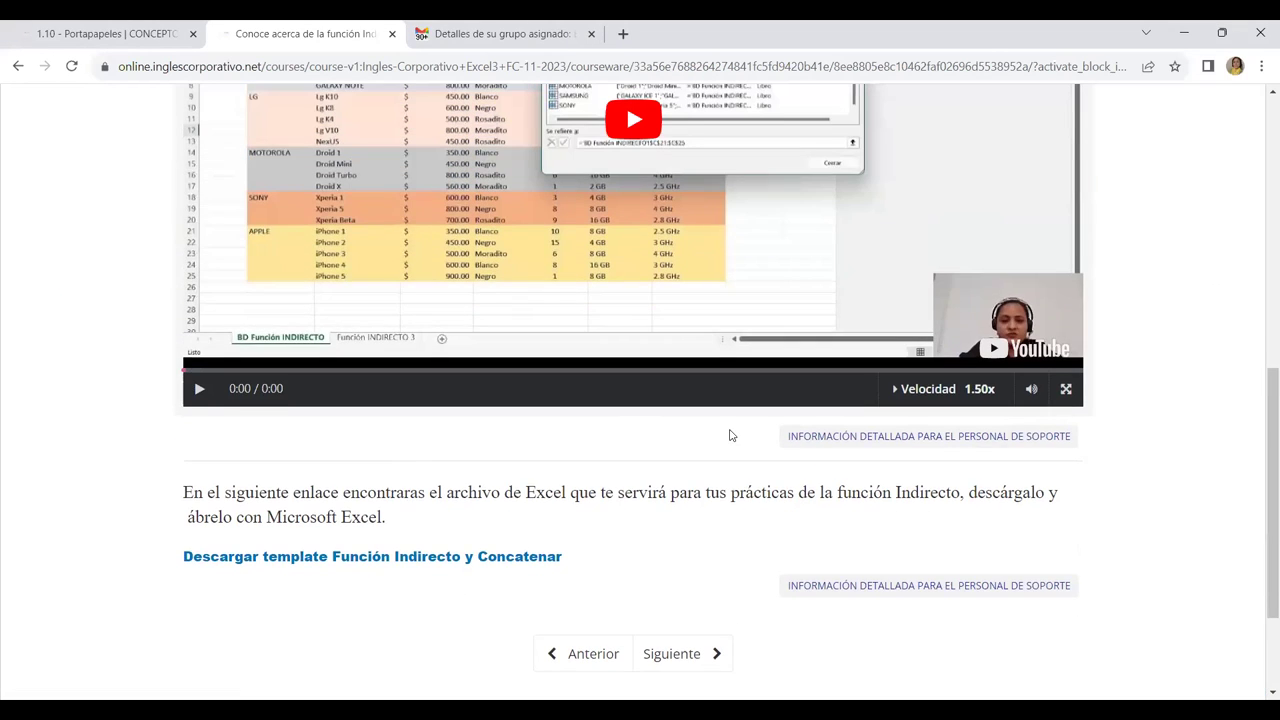
scroll(729, 436, "up", 1)
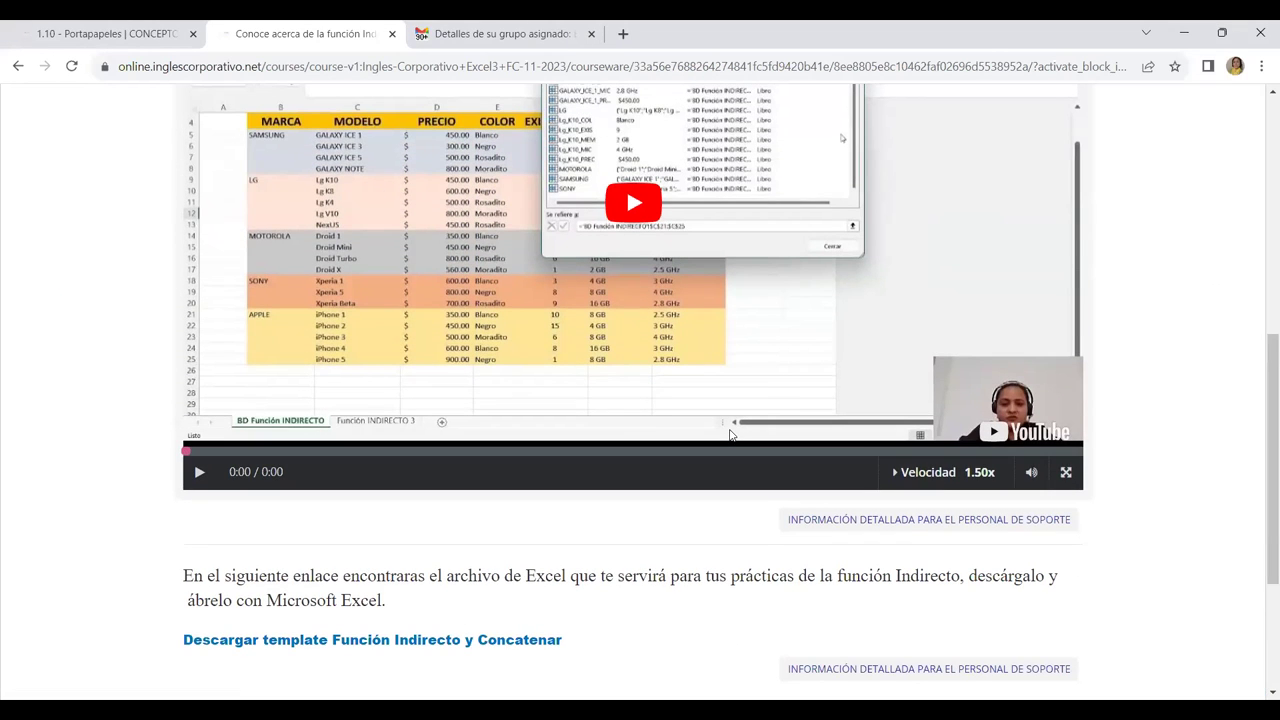
scroll(729, 436, "up", 5)
scroll(785, 448, "up", 2)
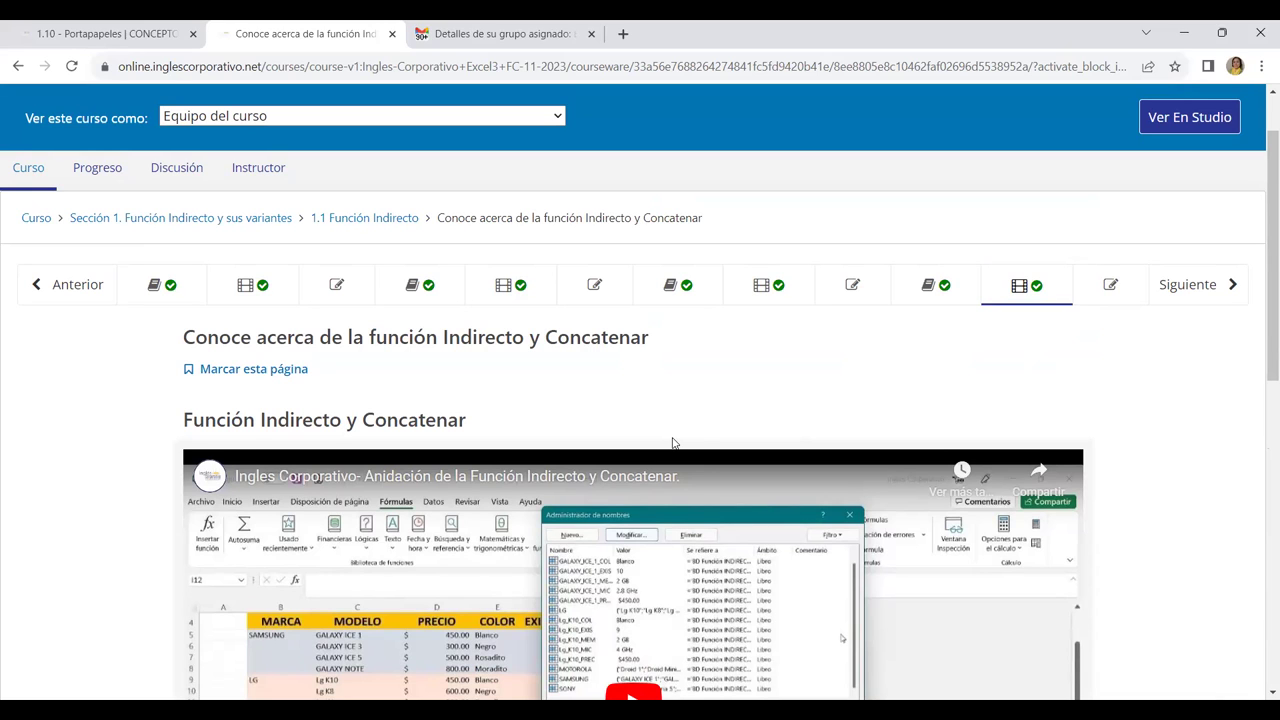
scroll(698, 428, "down", 1)
scroll(720, 425, "down", 2)
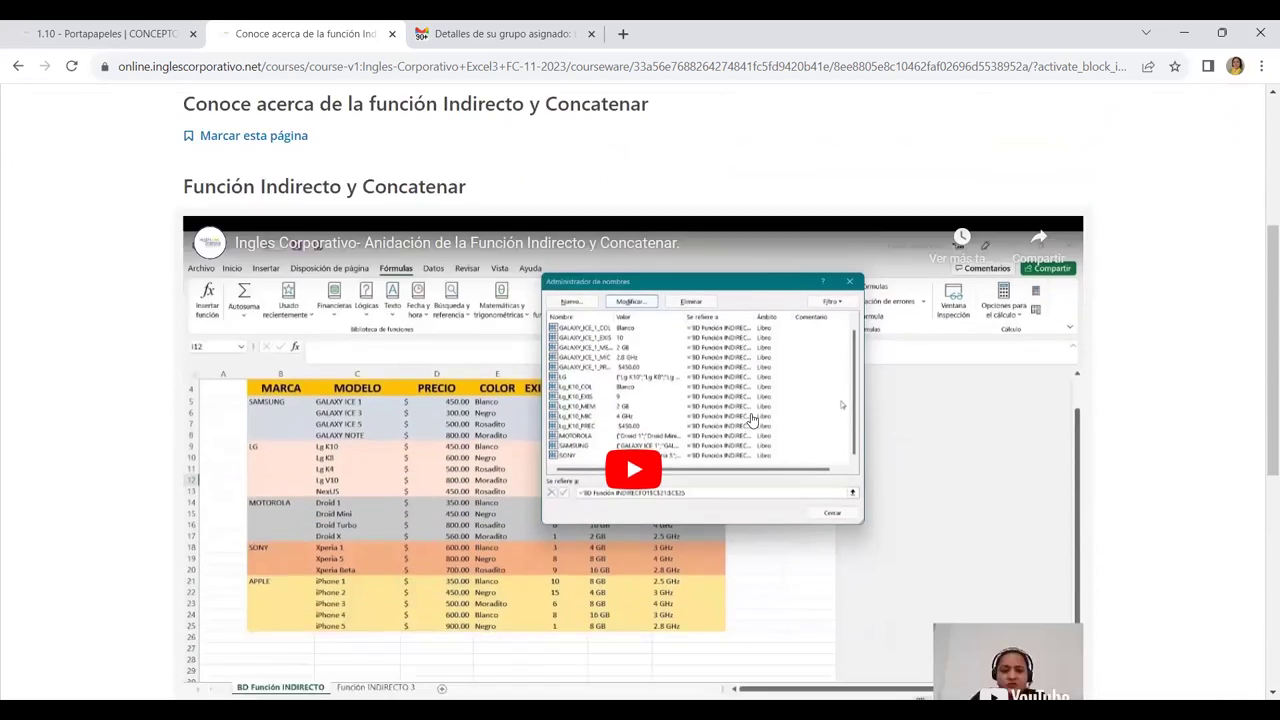
scroll(752, 421, "down", 2)
scroll(752, 425, "down", 1)
scroll(700, 460, "down", 2)
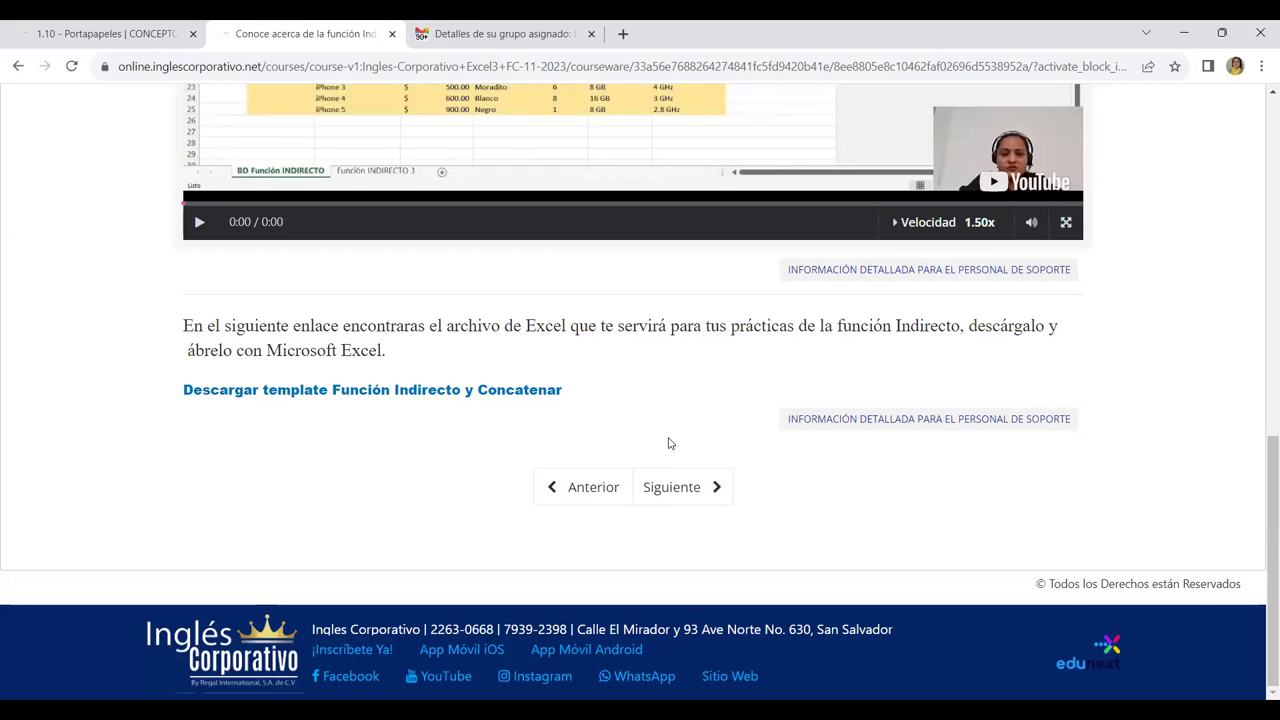
scroll(967, 380, "up", 7)
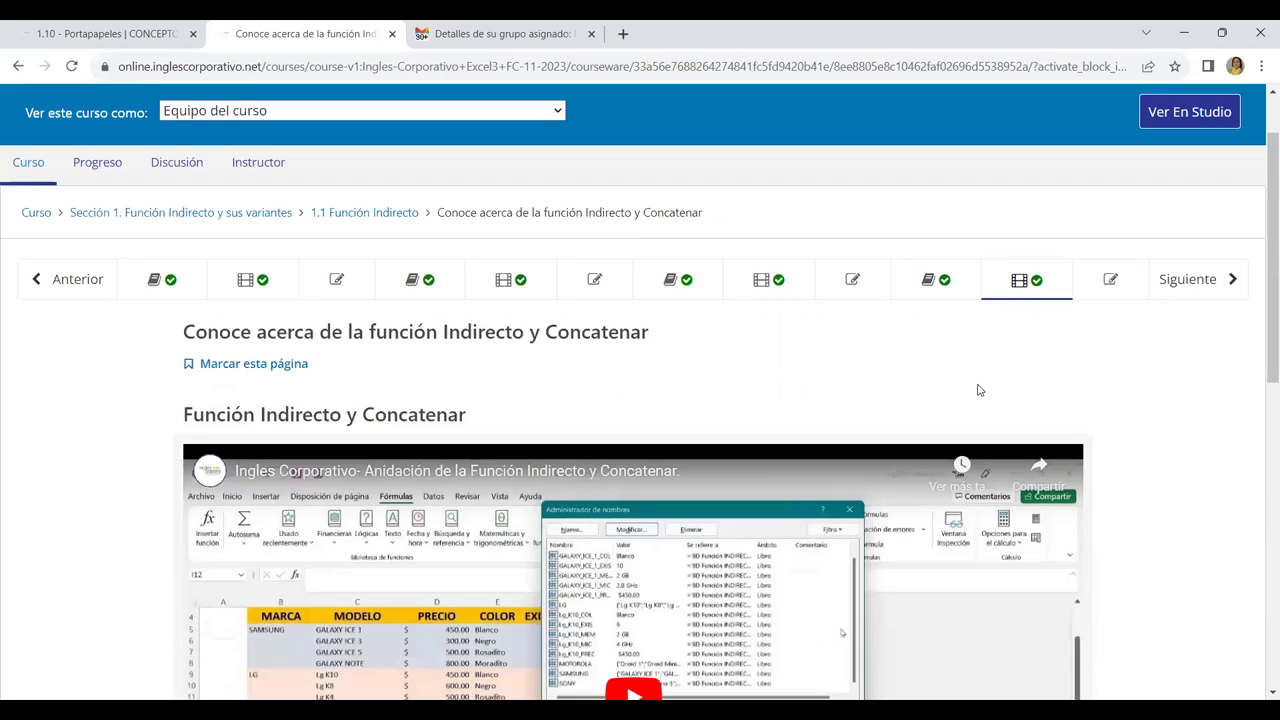
scroll(960, 395, "down", 5)
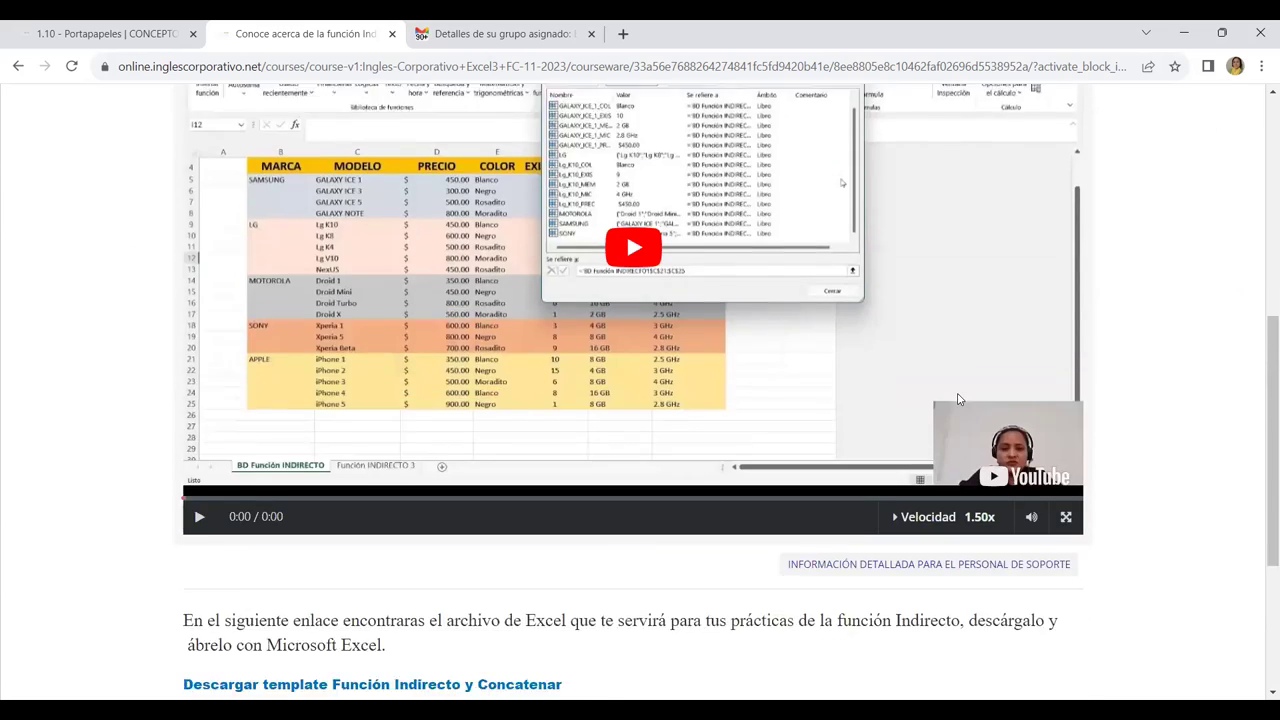
scroll(958, 400, "down", 1)
scroll(958, 400, "down", 1)
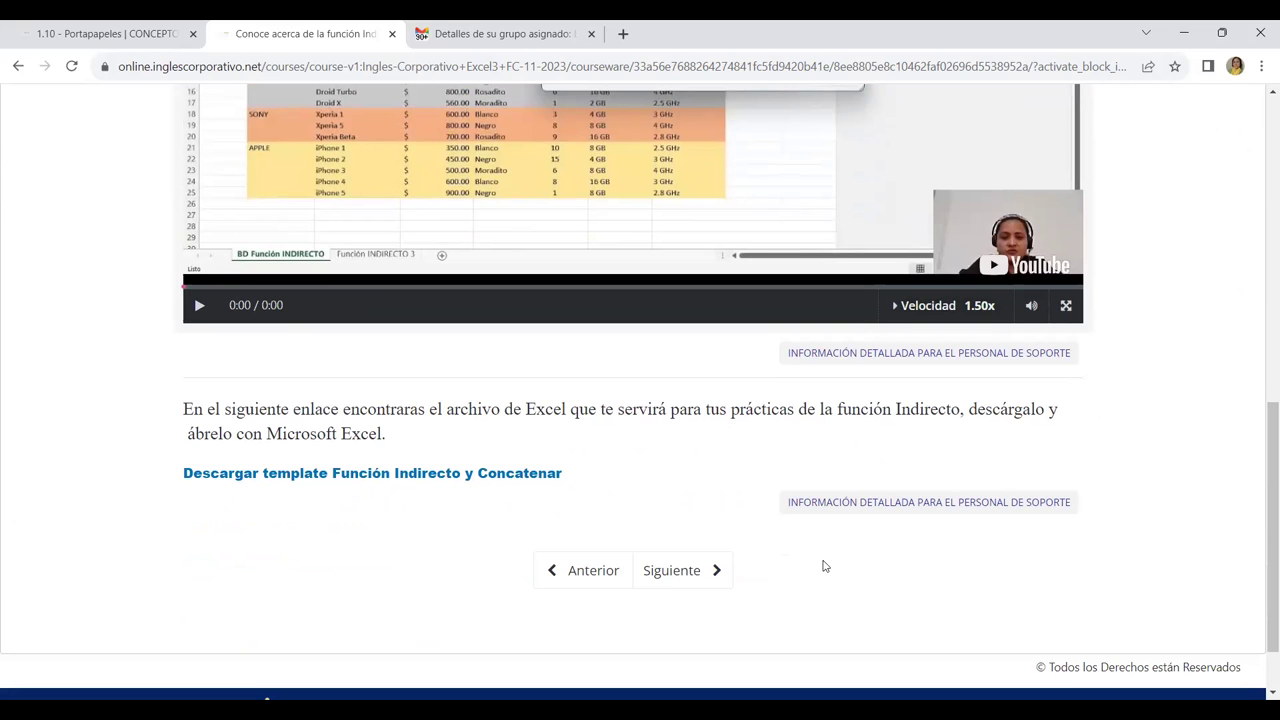
scroll(694, 491, "up", 1)
scroll(694, 491, "up", 4)
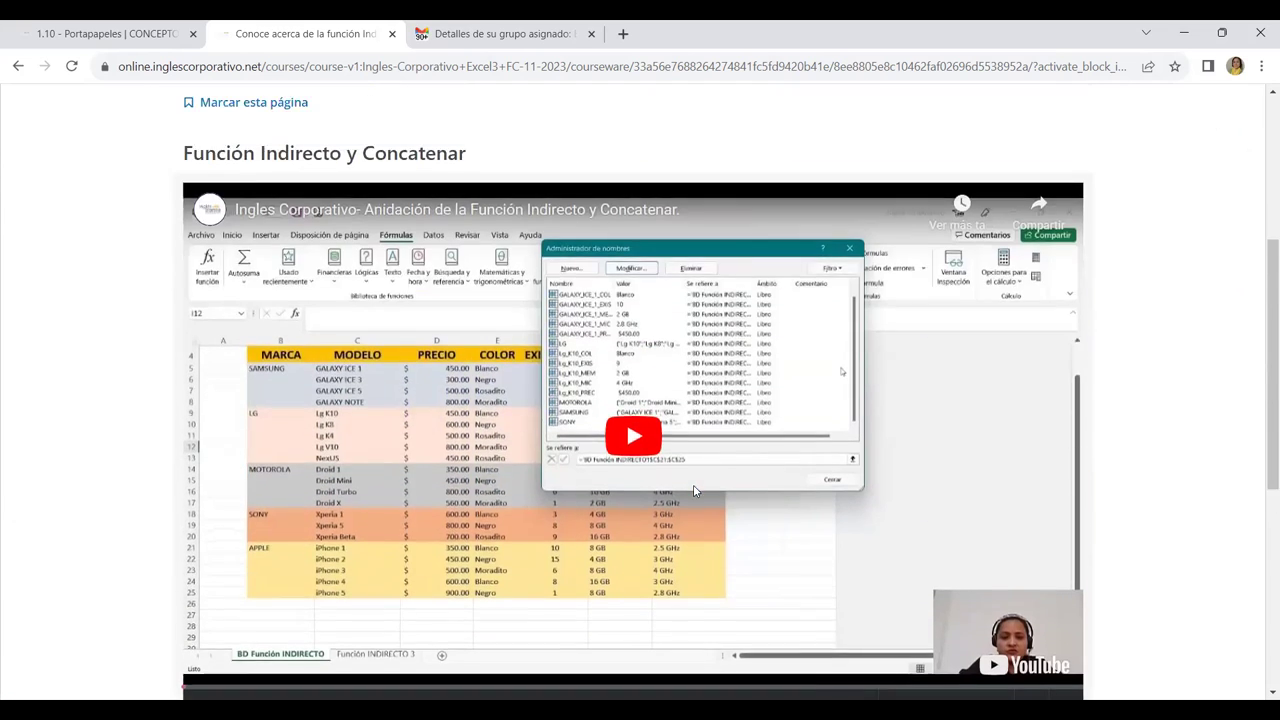
scroll(694, 491, "up", 2)
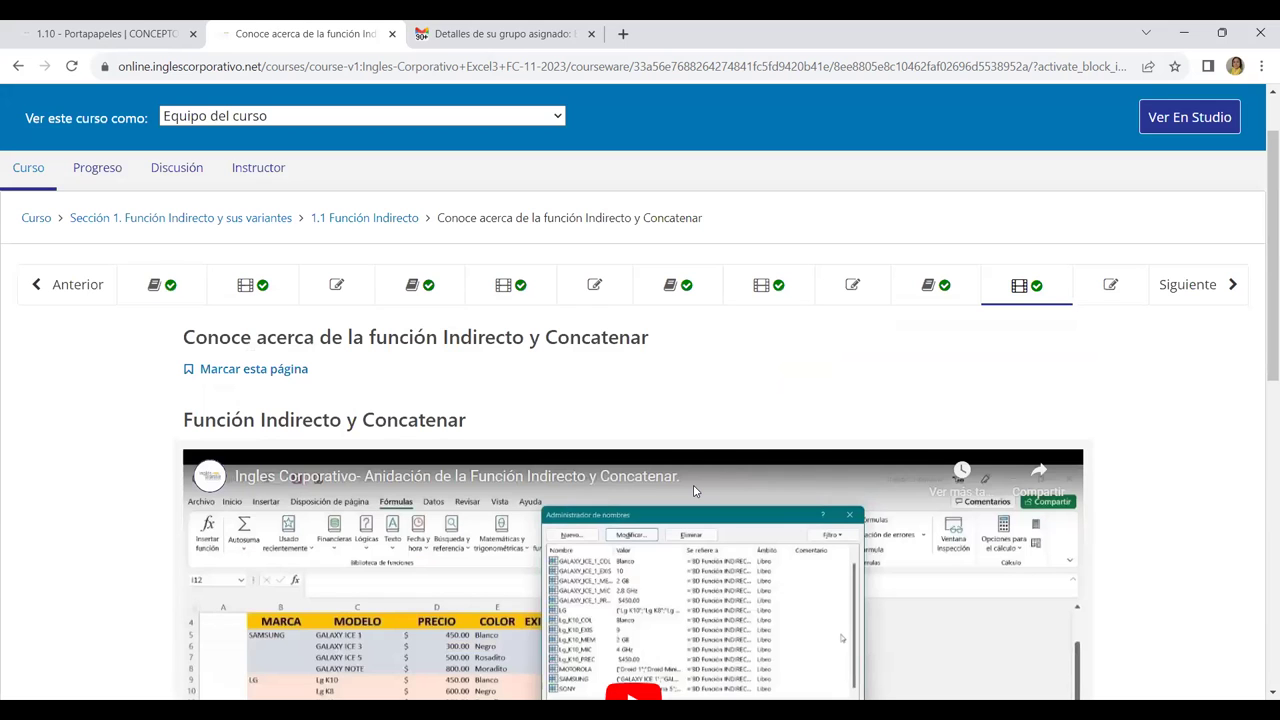
Open the Laboratorio 4 quiz and scroll through its three true/false questions
left_click(1117, 292)
scroll(608, 449, "down", 1)
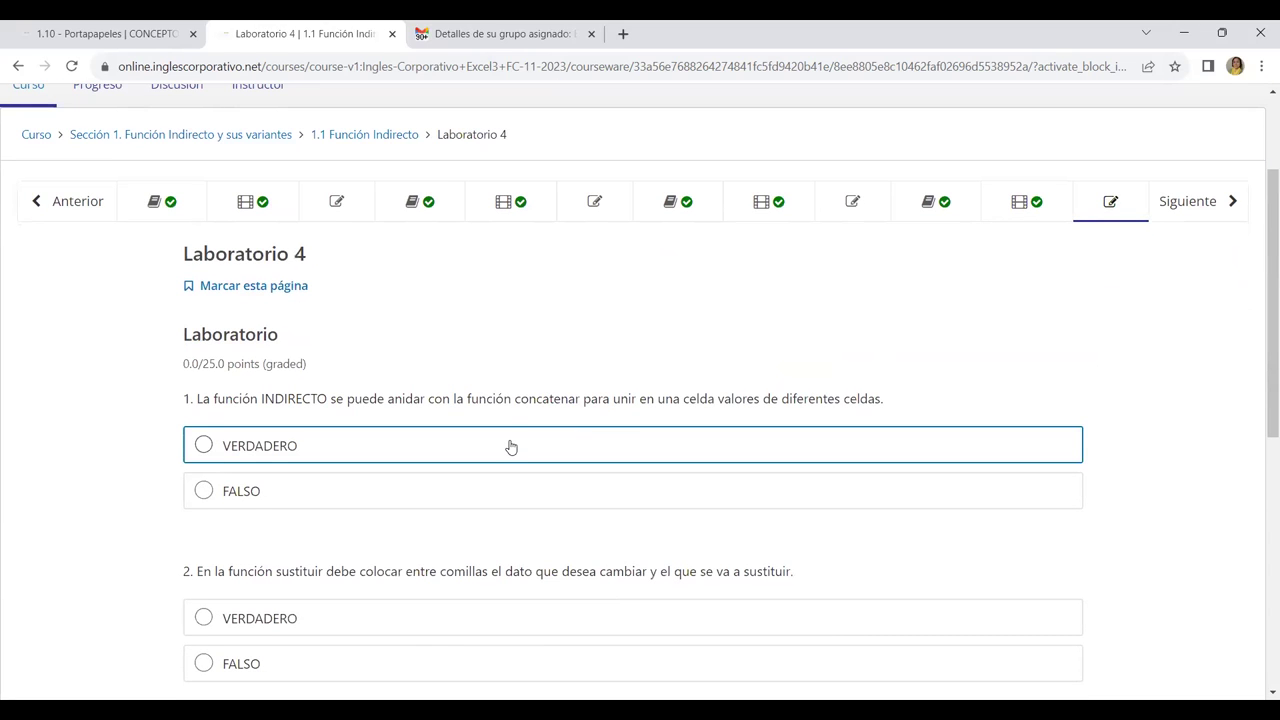
scroll(510, 447, "down", 1)
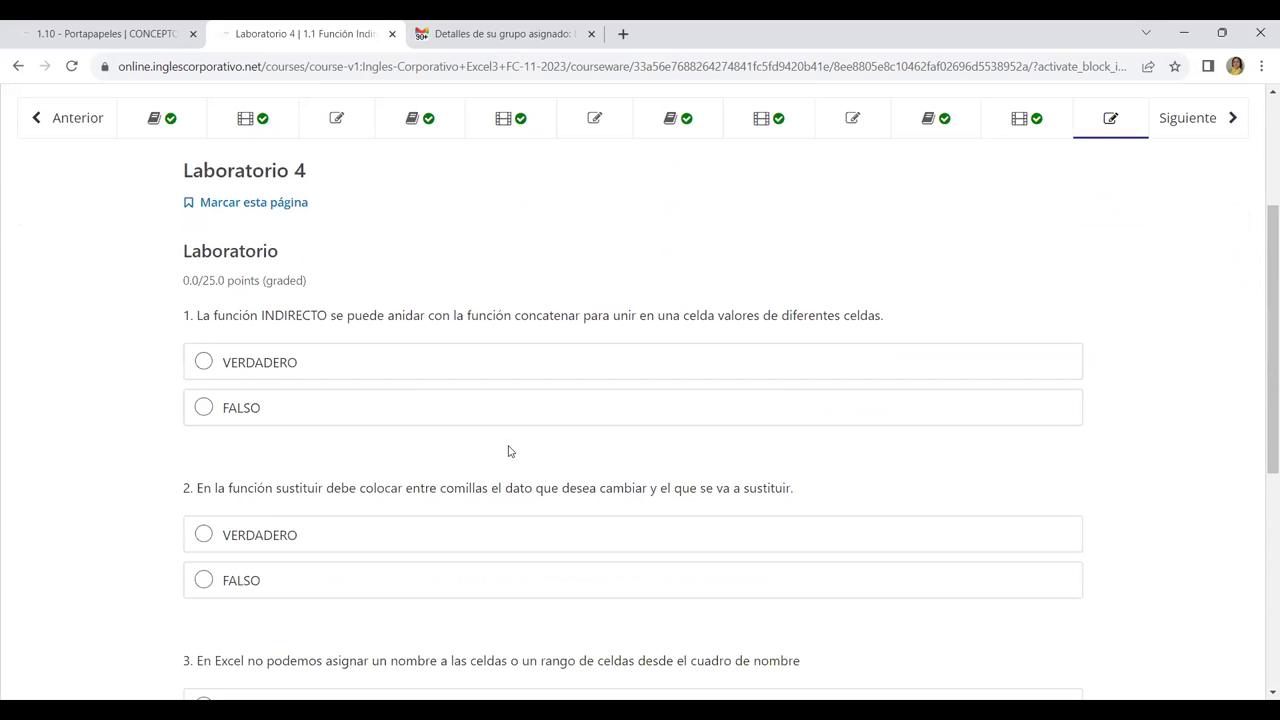
scroll(508, 449, "down", 2)
scroll(508, 449, "up", 3)
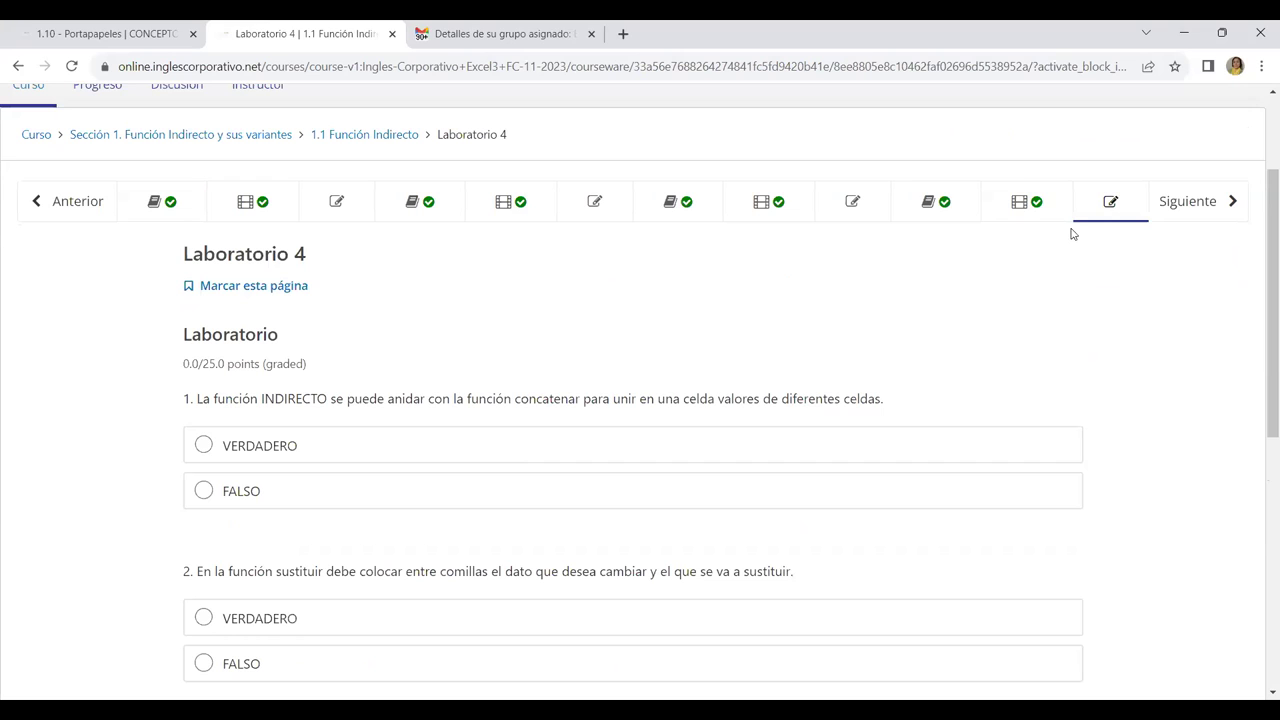
Glance at the lesson 1.4 objective page, then go back to the Laboratorio 4 quiz
left_click(951, 210)
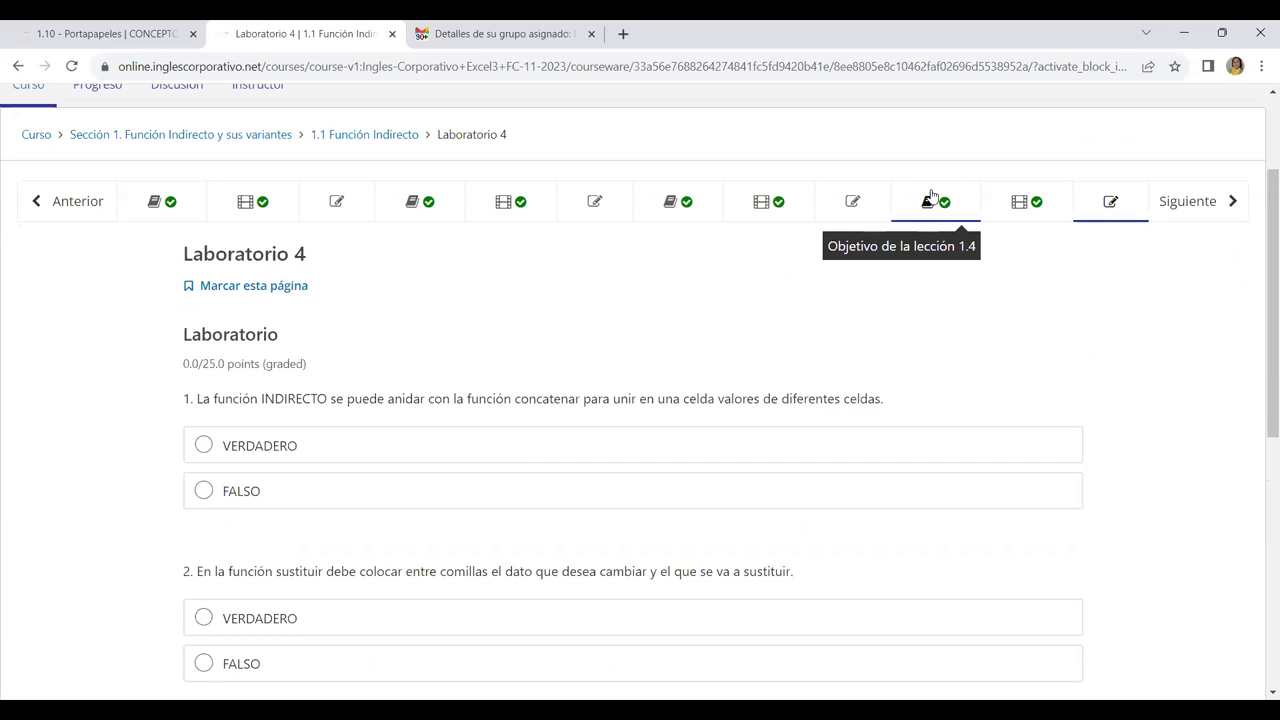
left_click(1117, 201)
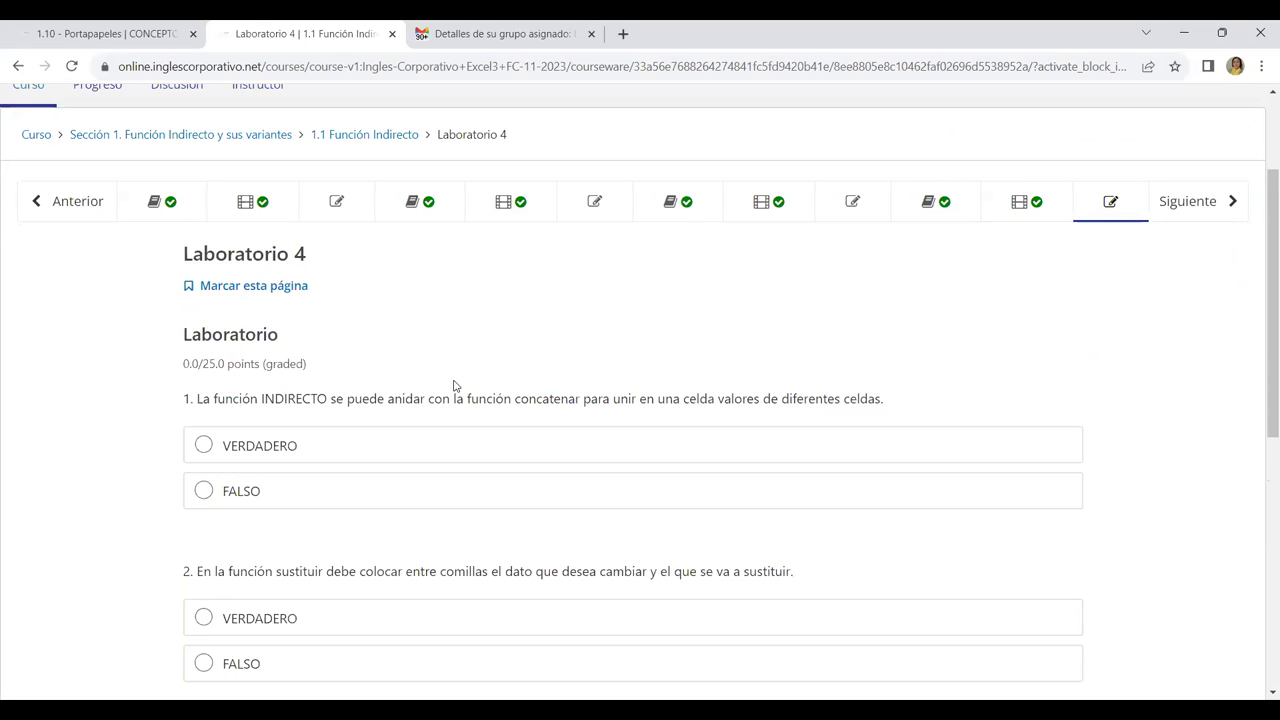
scroll(452, 386, "down", 4)
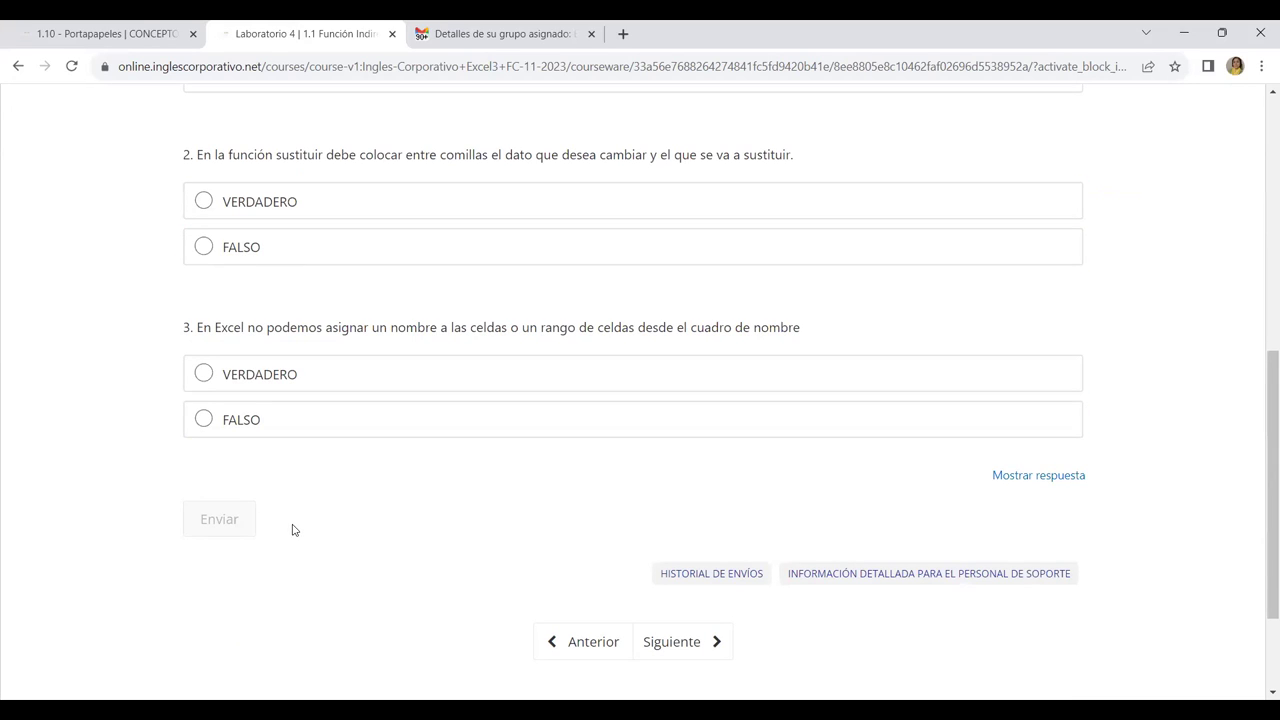
scroll(340, 527, "up", 5)
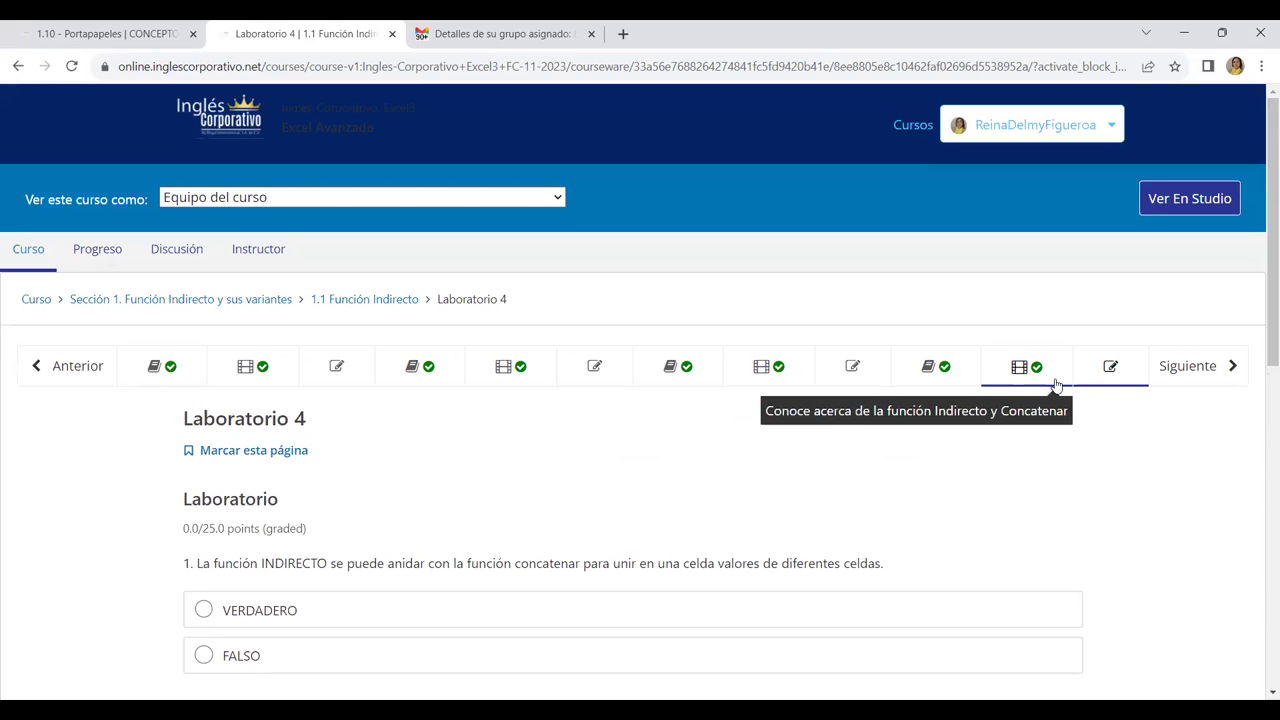
left_click(950, 373)
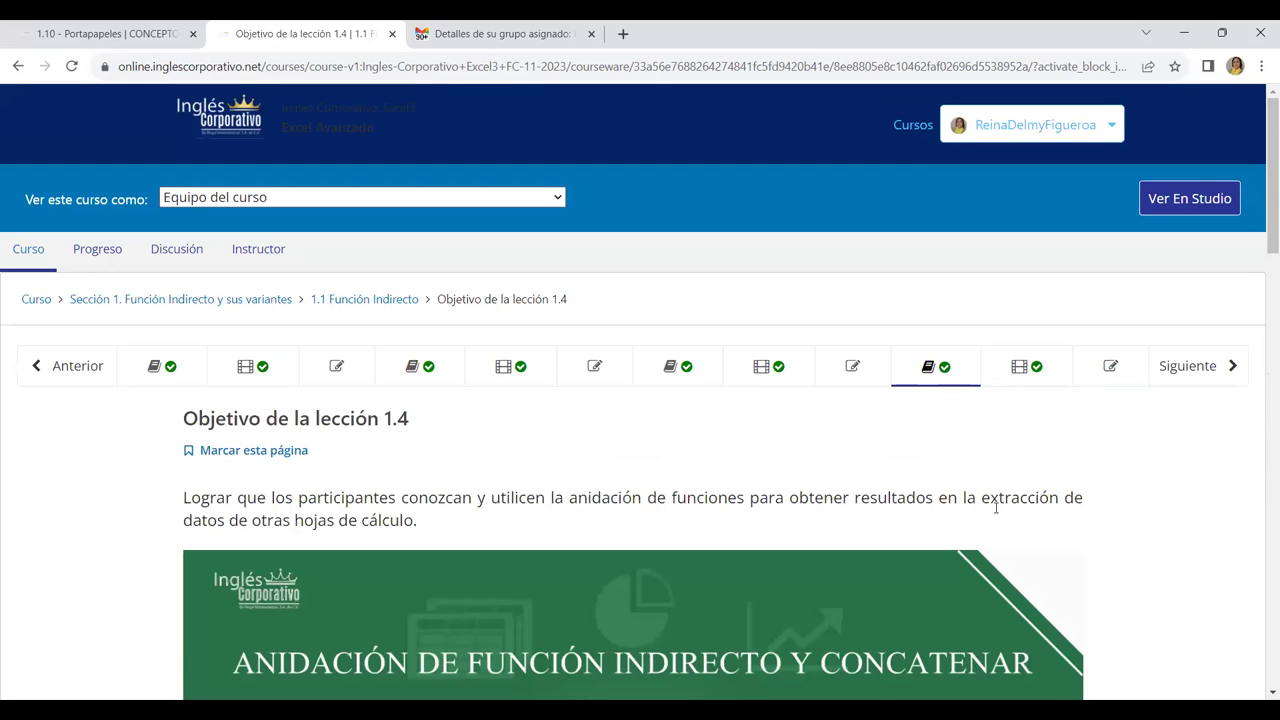
scroll(850, 450, "down", 3)
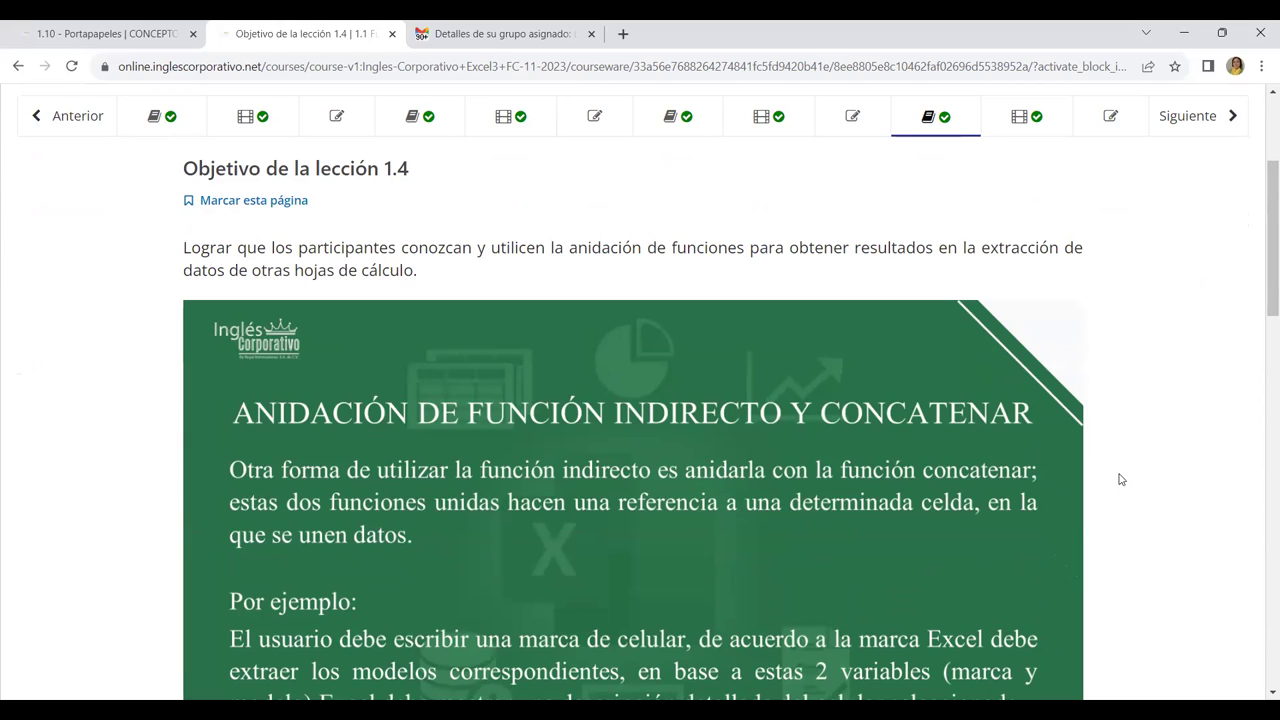
scroll(1108, 462, "down", 1)
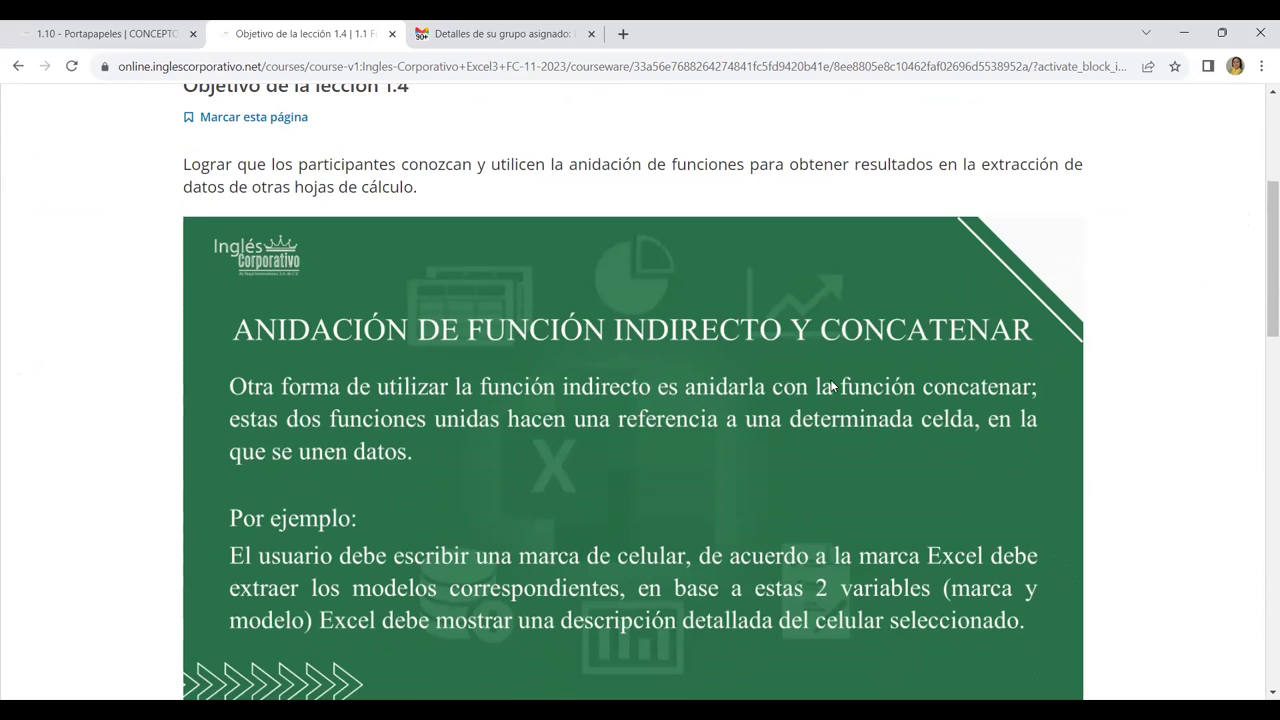
scroll(850, 368, "down", 1)
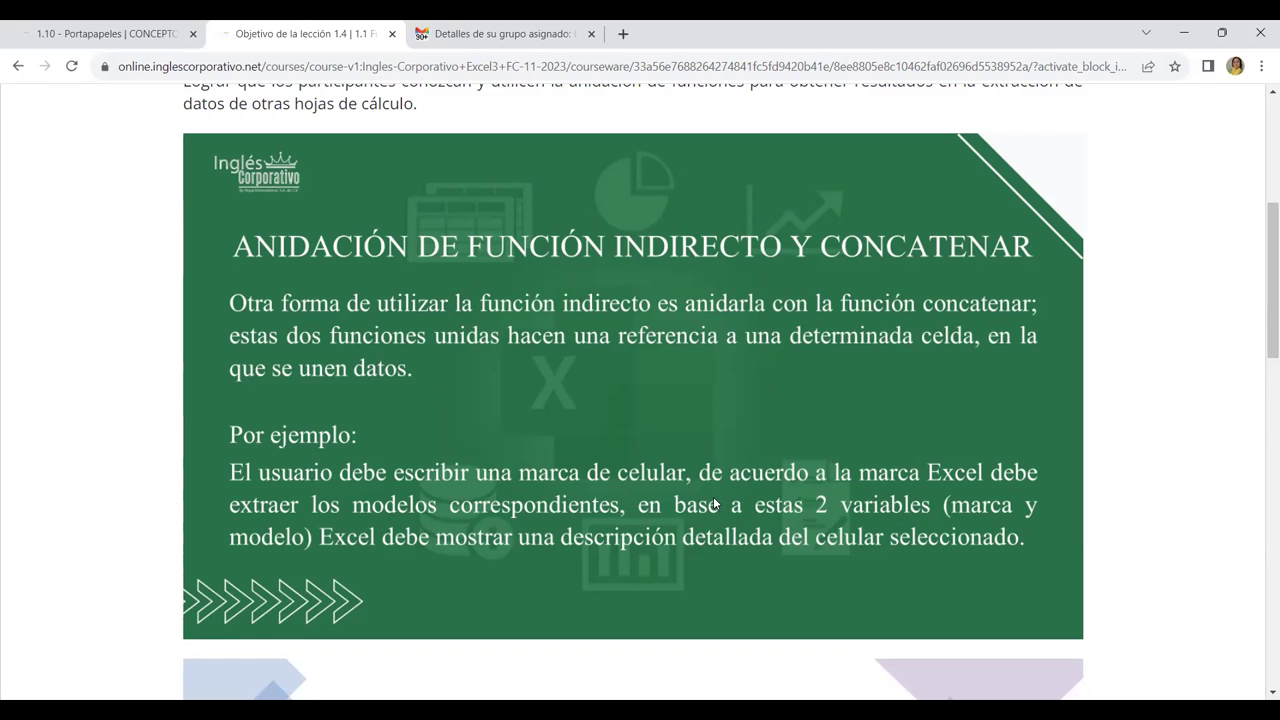
scroll(699, 484, "up", 1)
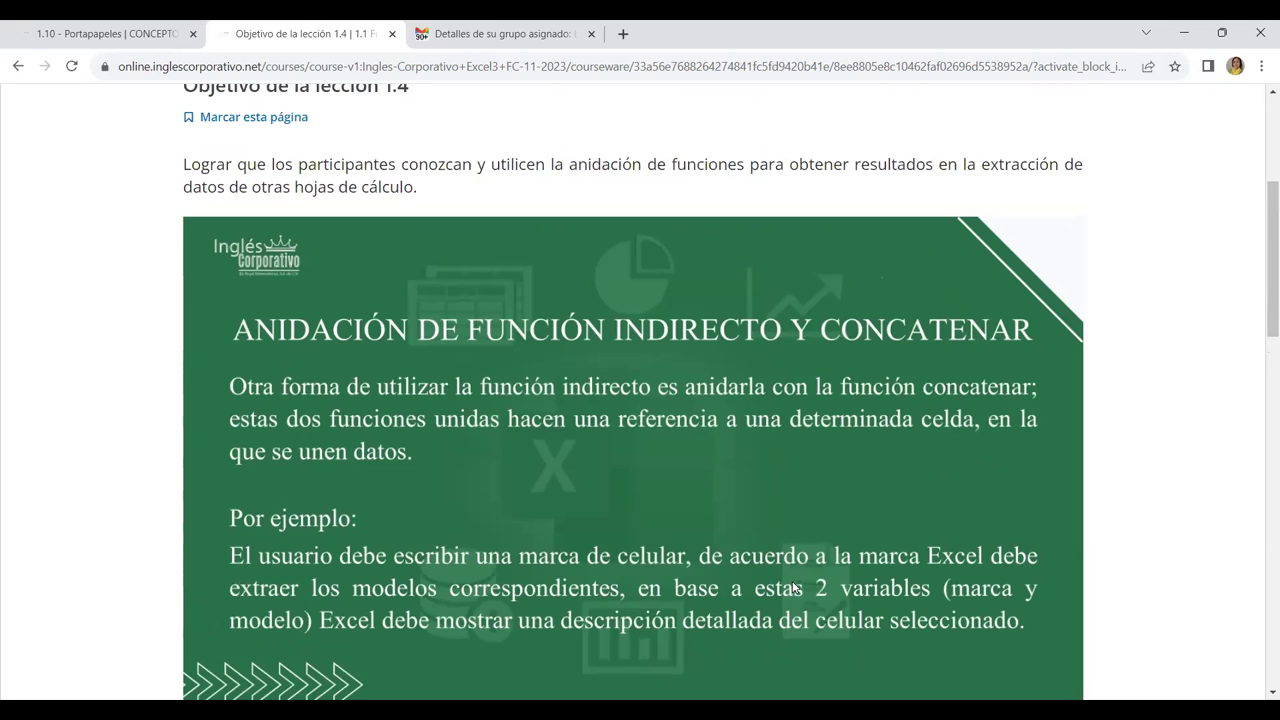
scroll(701, 463, "down", 2)
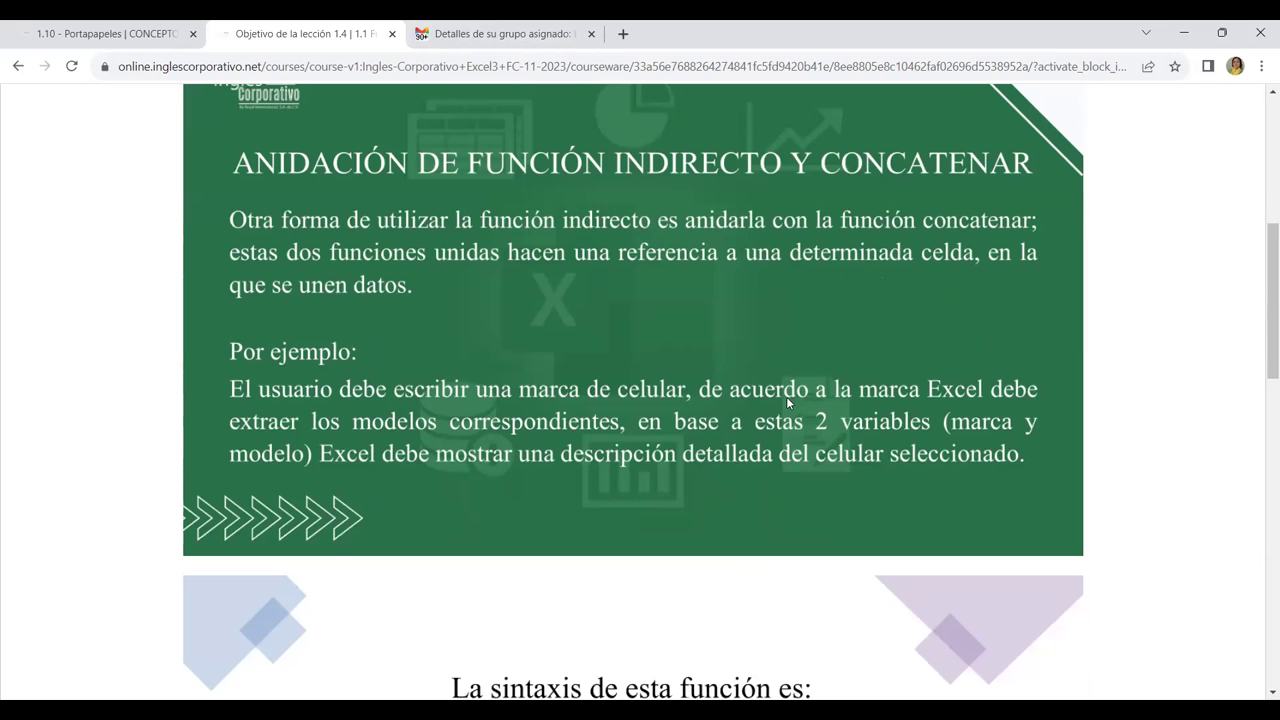
scroll(786, 396, "up", 1)
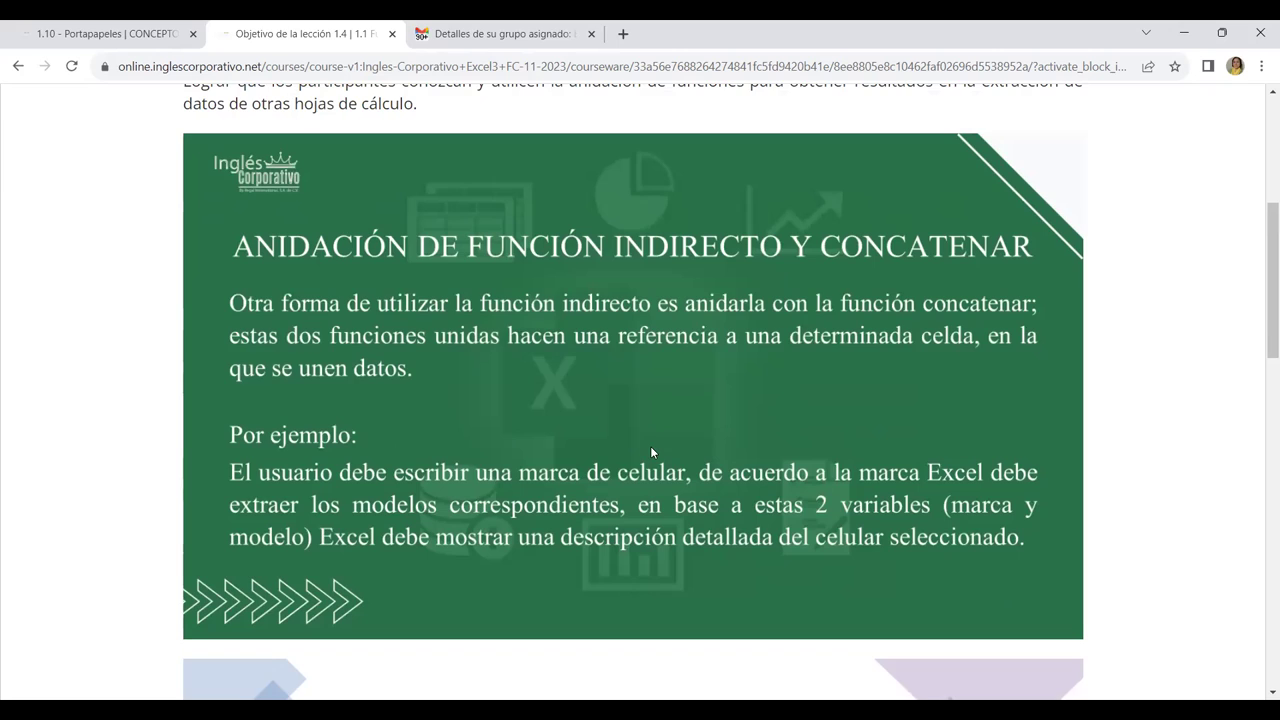
scroll(651, 448, "down", 1)
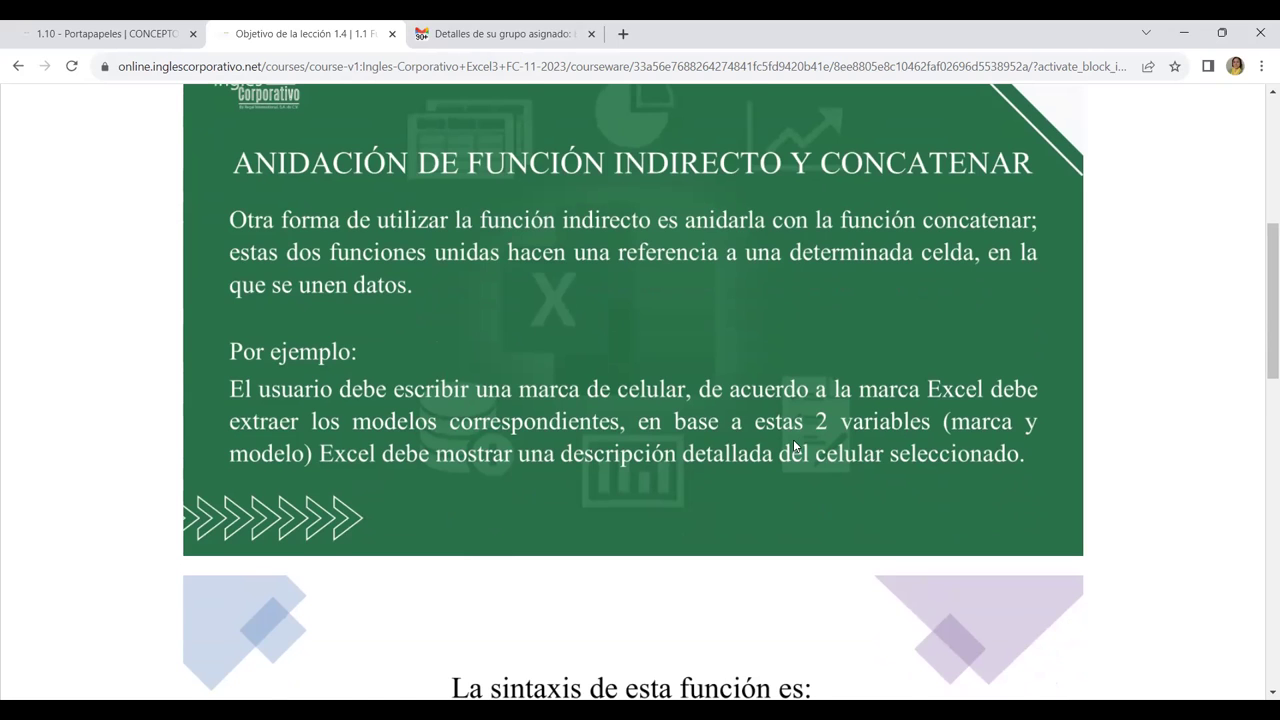
scroll(793, 440, "down", 1)
Scroll down lesson 1.4 to the =INDIRECTO($F$11&"_PREC") syntax and SUSTITUIR example
scroll(766, 445, "down", 1)
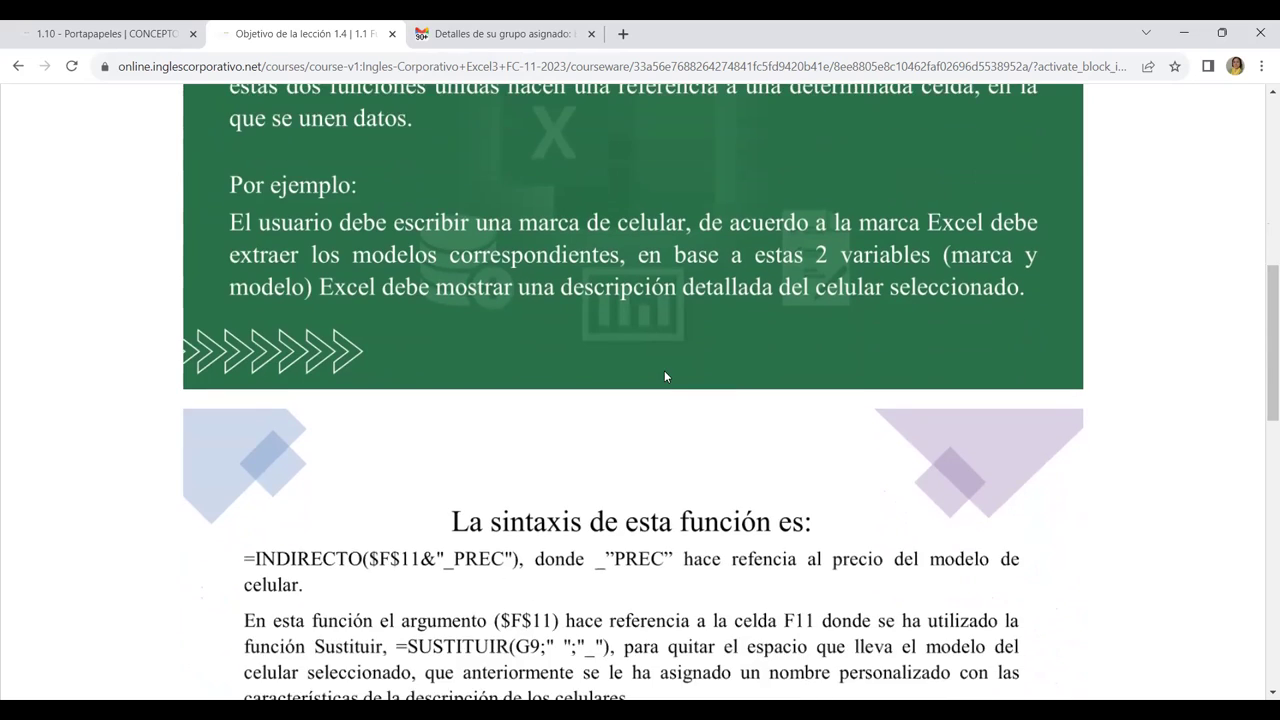
scroll(665, 372, "down", 1)
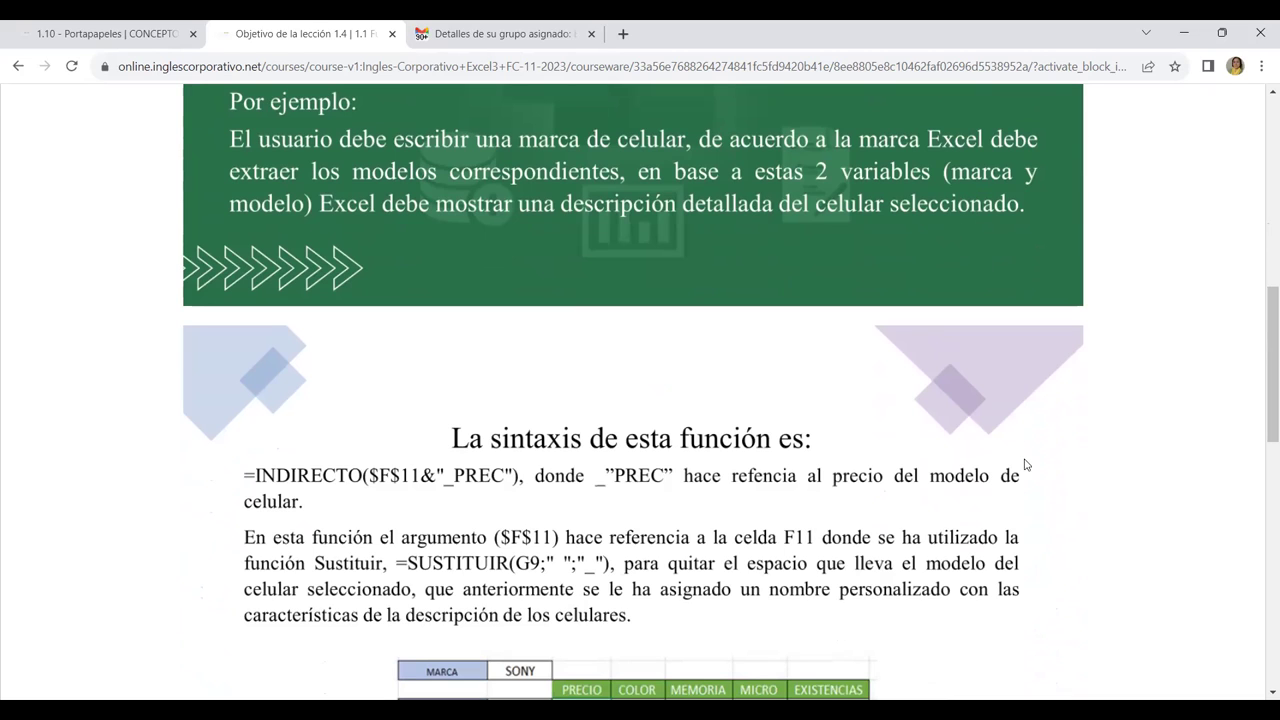
scroll(1080, 415, "down", 2)
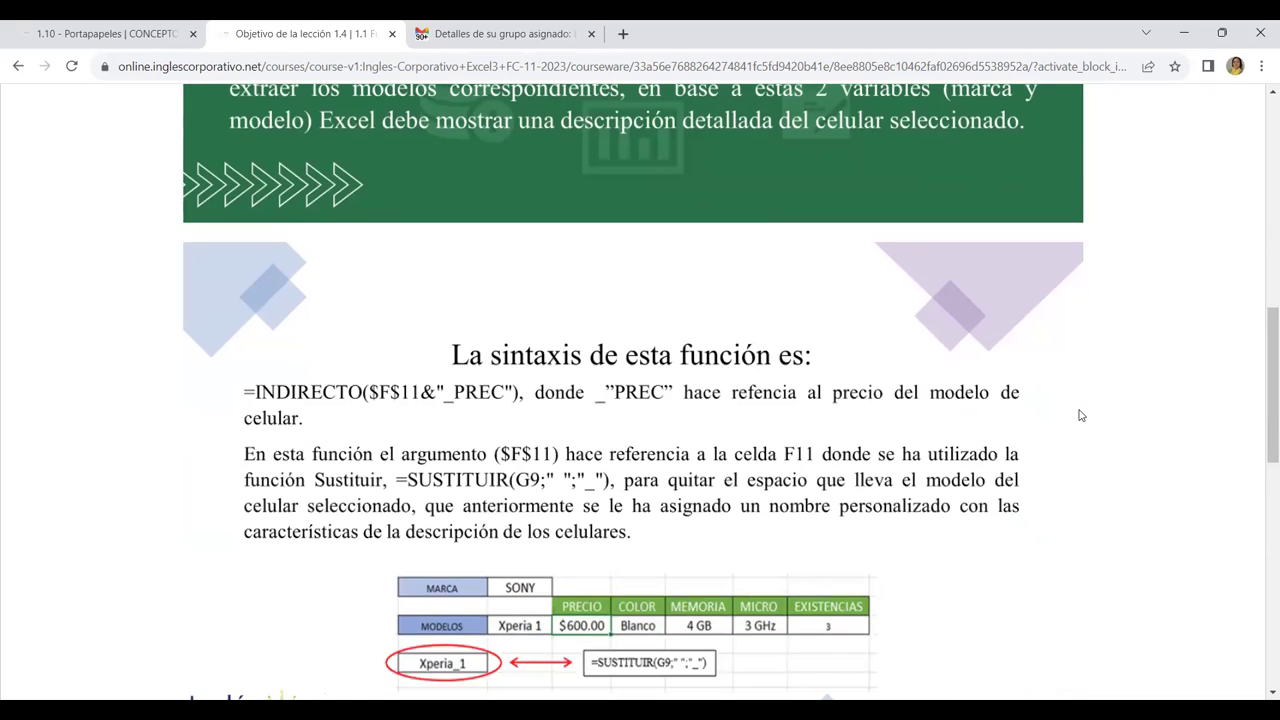
scroll(1080, 415, "down", 2)
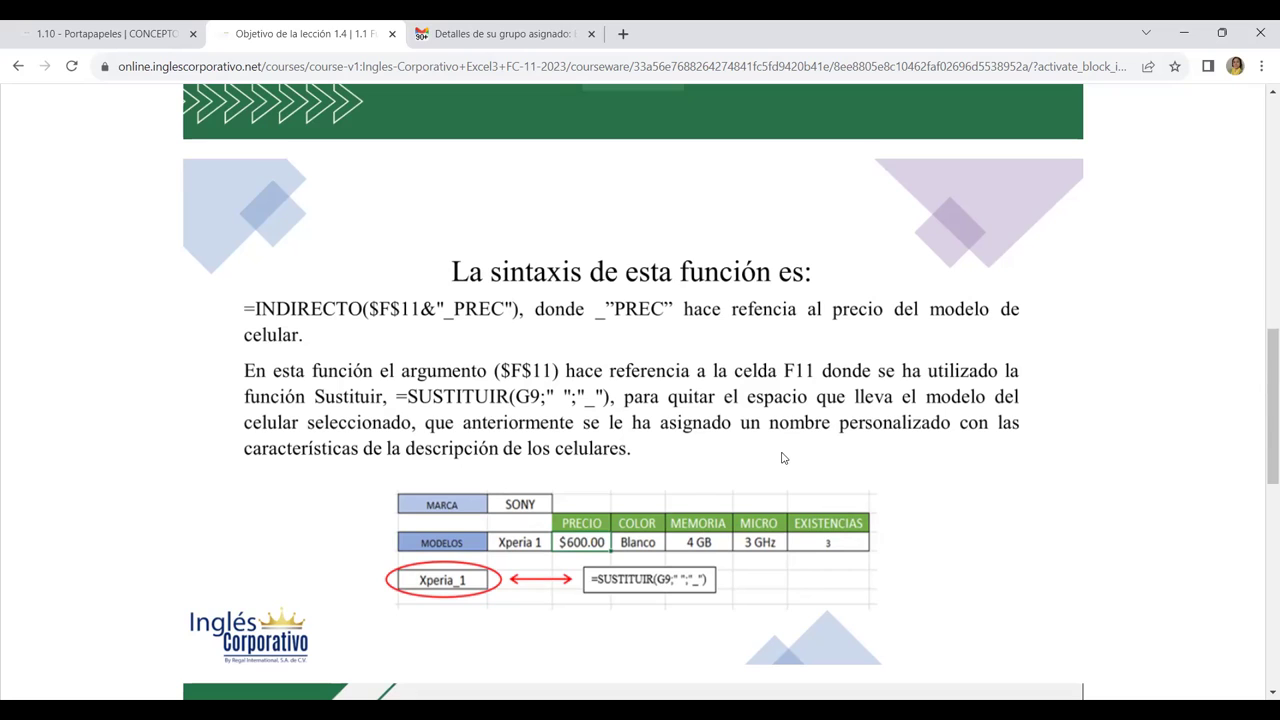
scroll(585, 478, "down", 2)
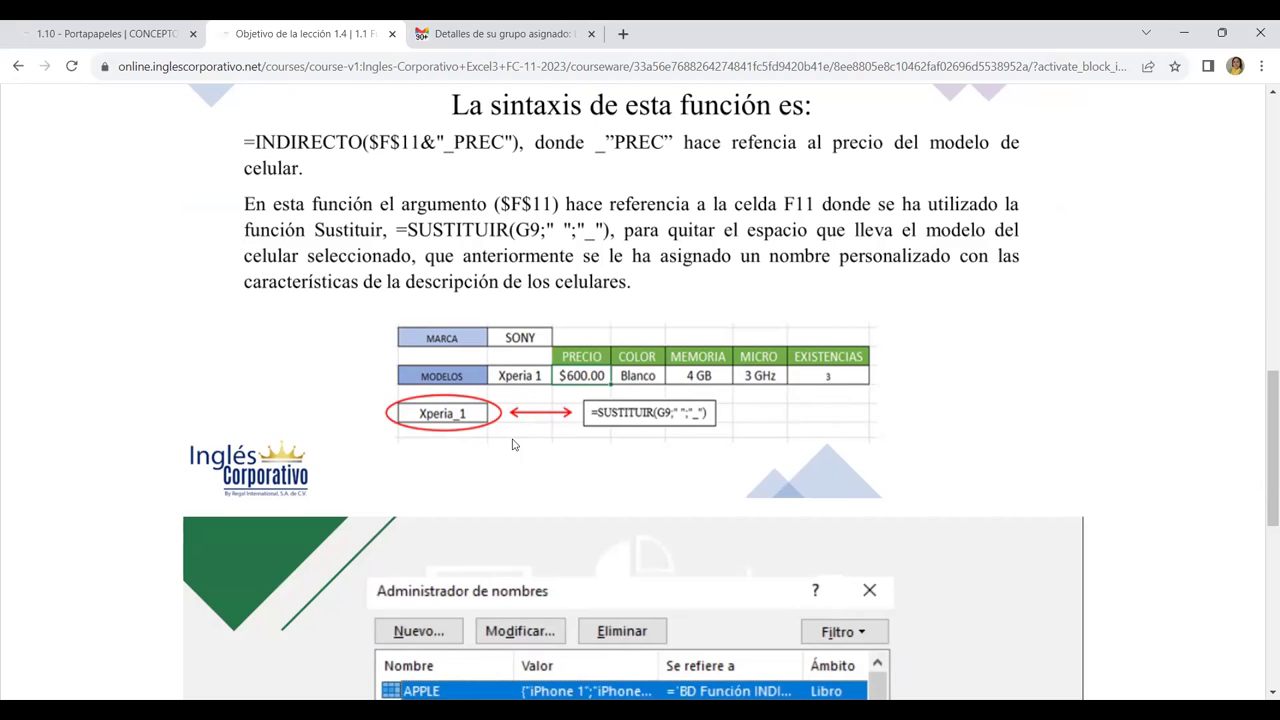
Scroll past the Administrador de nombres screenshot to the lesson's Anterior/Siguiente buttons
scroll(700, 444, "down", 2)
scroll(700, 444, "down", 2)
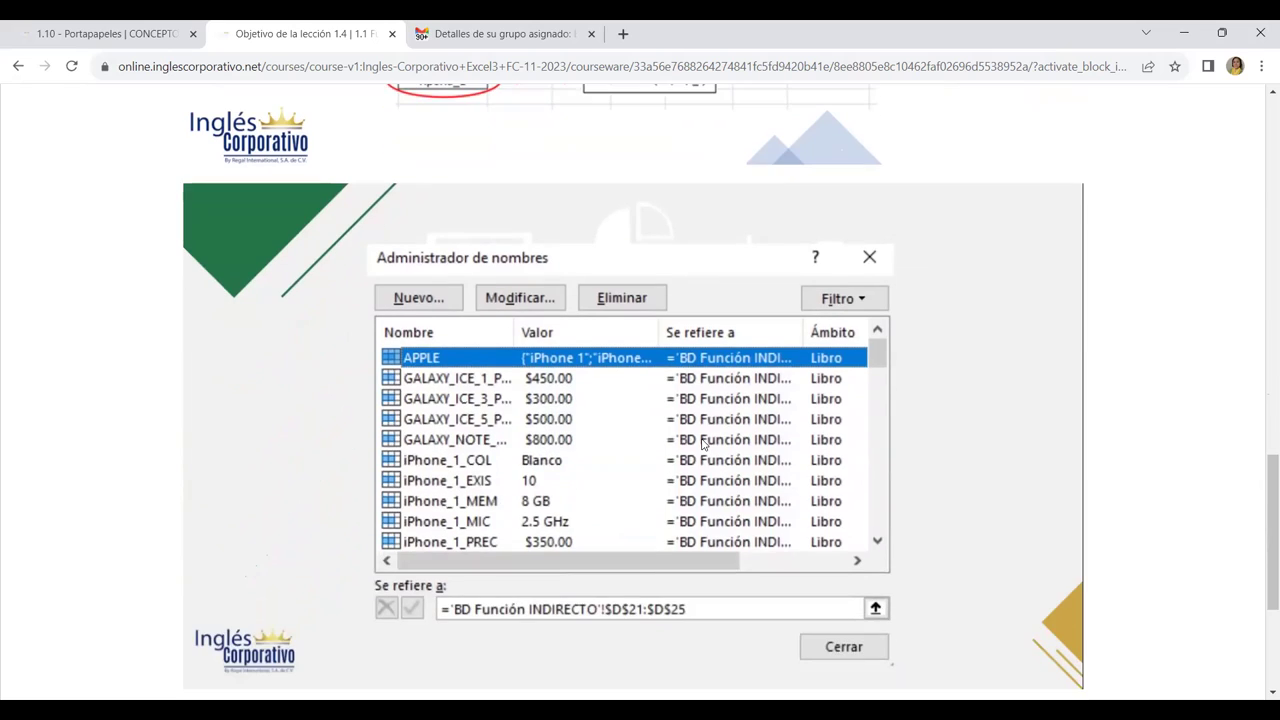
scroll(705, 442, "down", 1)
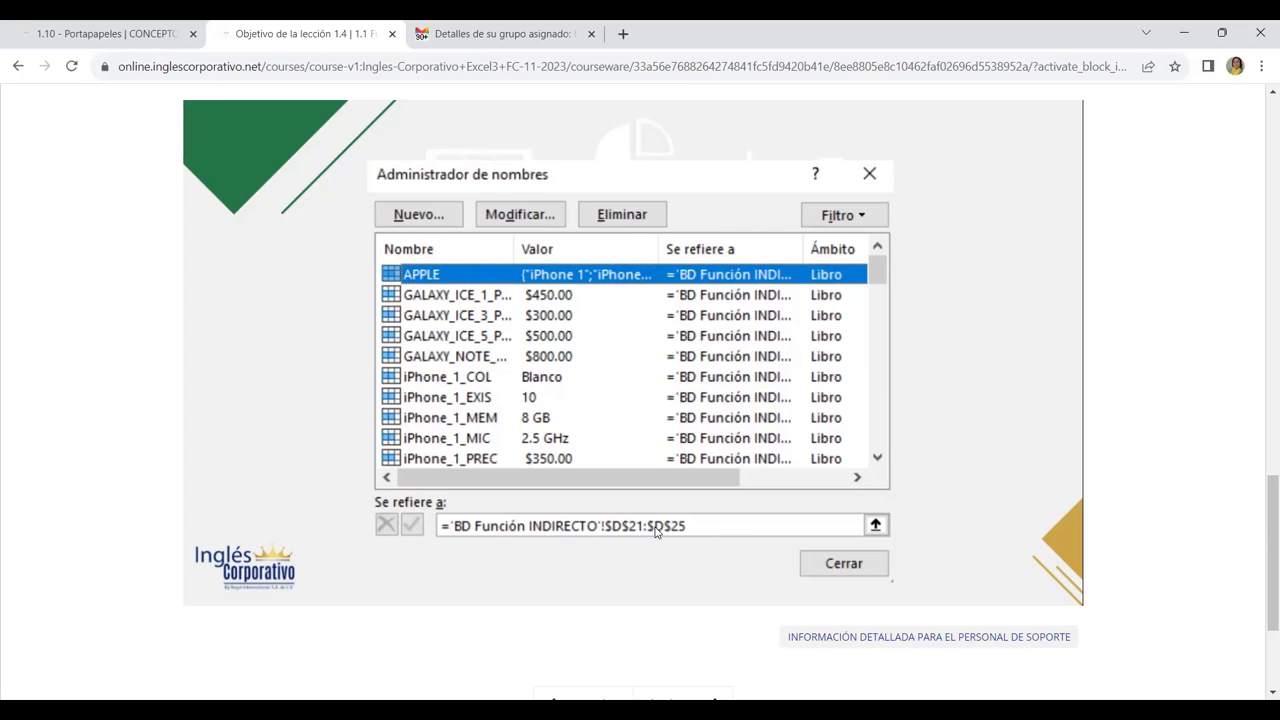
scroll(797, 469, "down", 2)
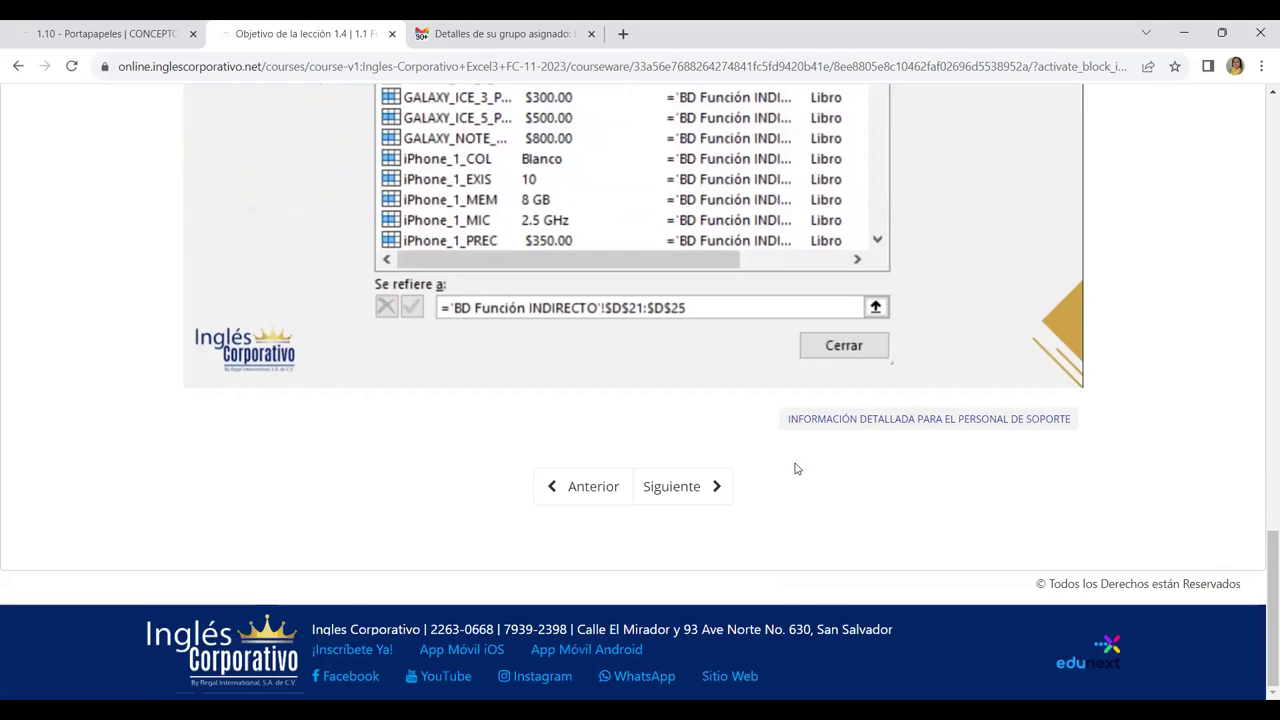
Go to the next lesson, 'Conoce acerca de la función Indirecto y Concatenar', and scroll through it
left_click(680, 488)
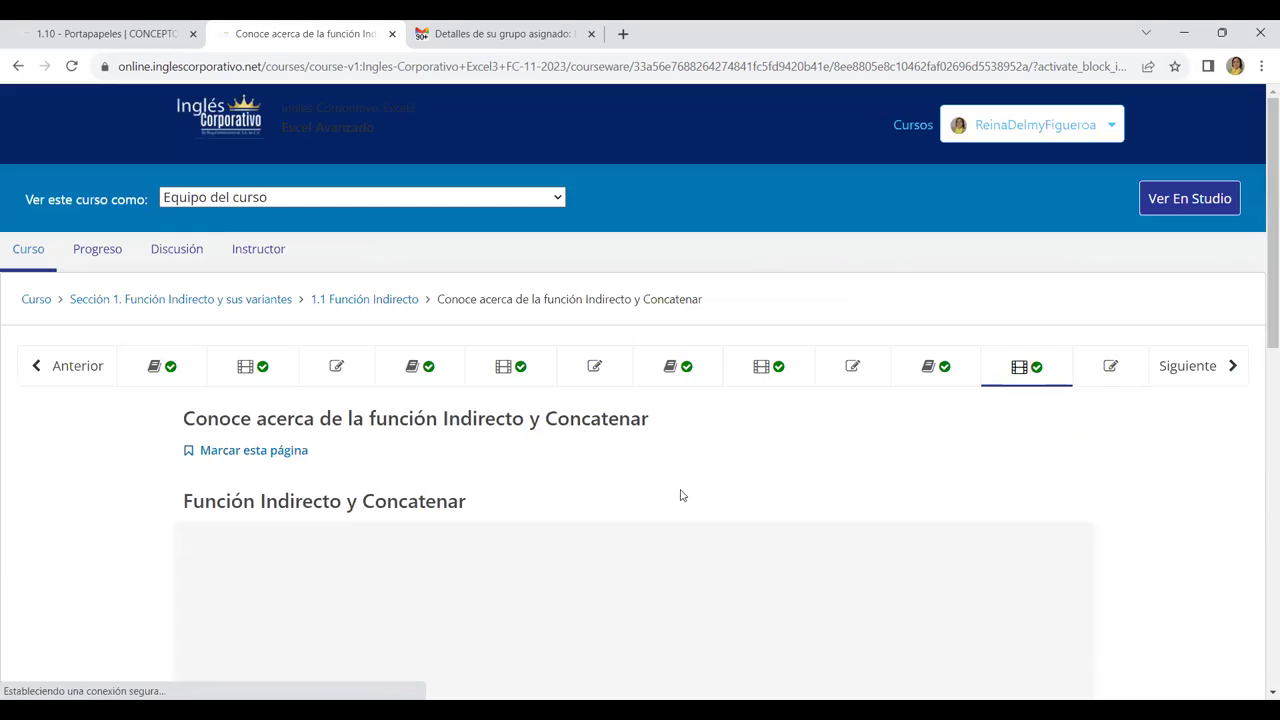
scroll(683, 491, "down", 3)
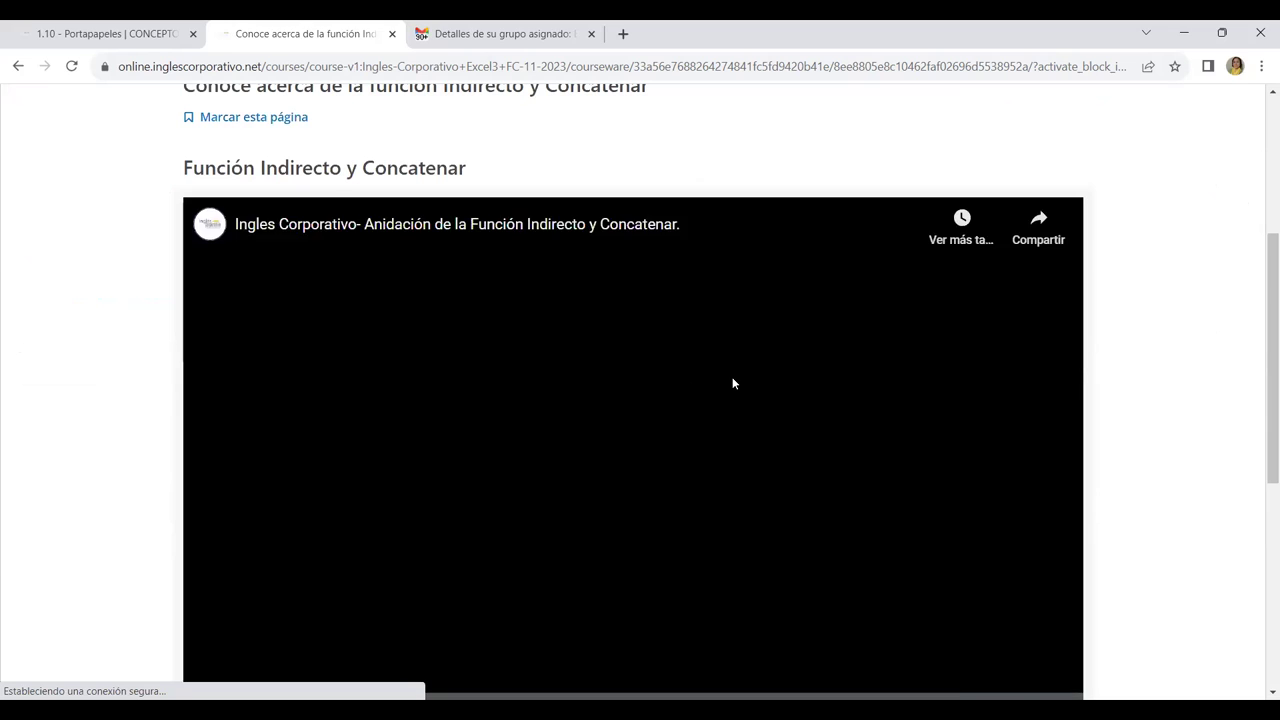
scroll(725, 380, "down", 1)
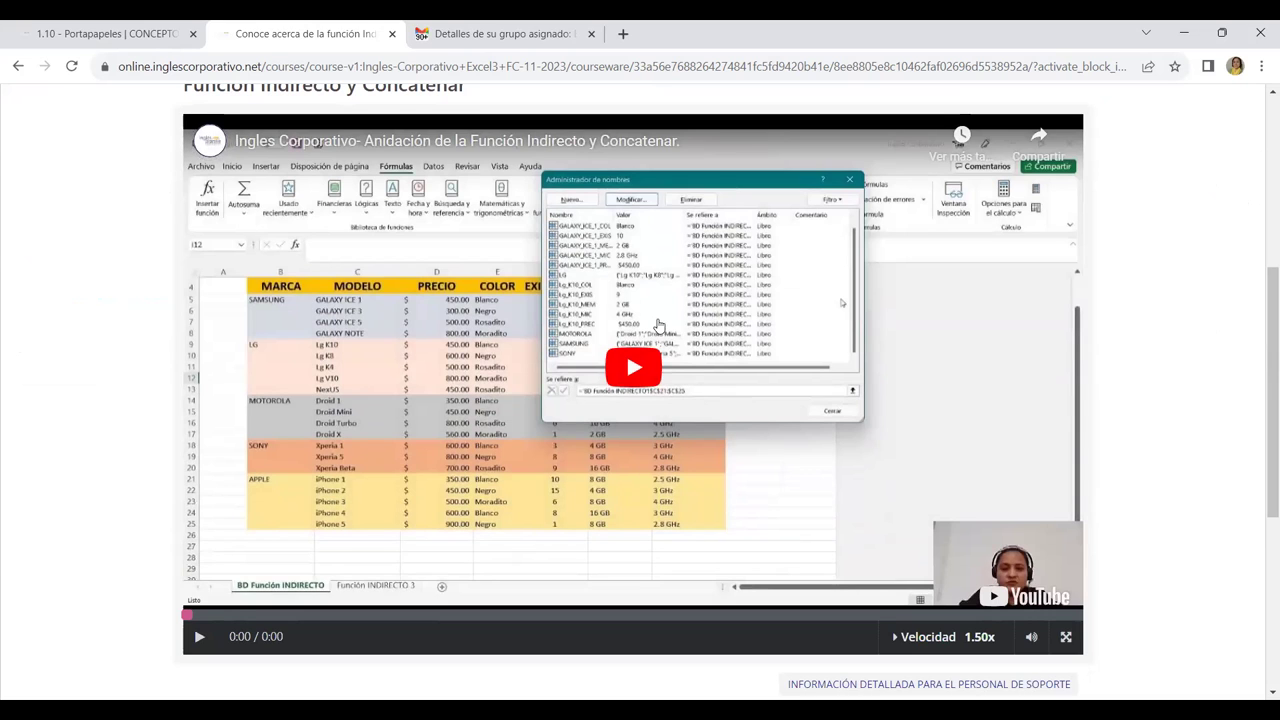
scroll(908, 380, "down", 4)
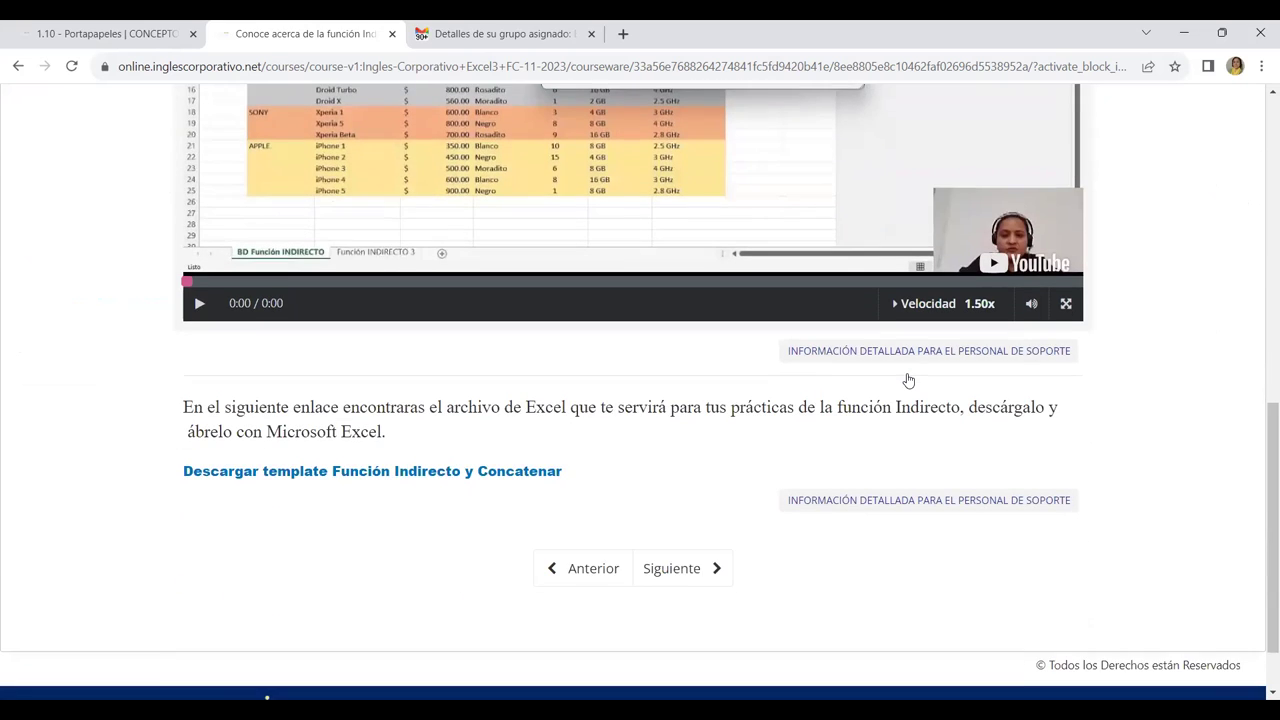
scroll(908, 380, "down", 1)
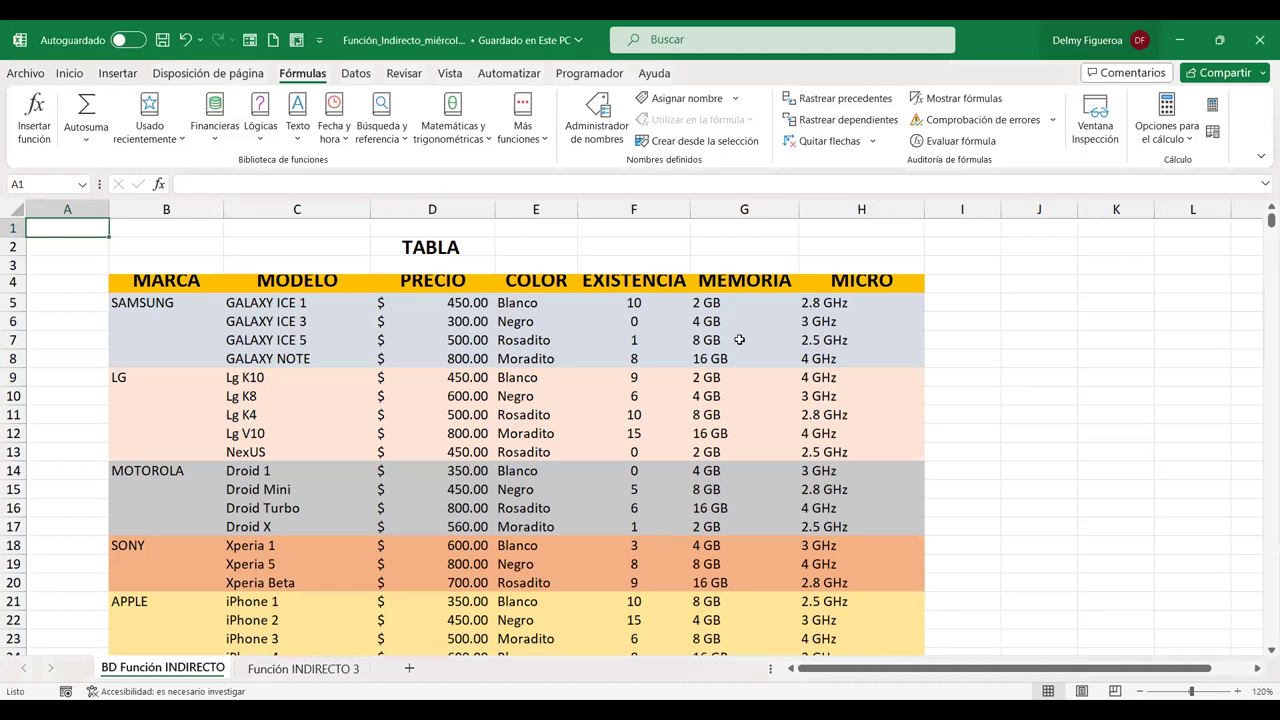
Look over the BD Función INDIRECTO phone table, leaving A1 selected
left_click(1036, 284)
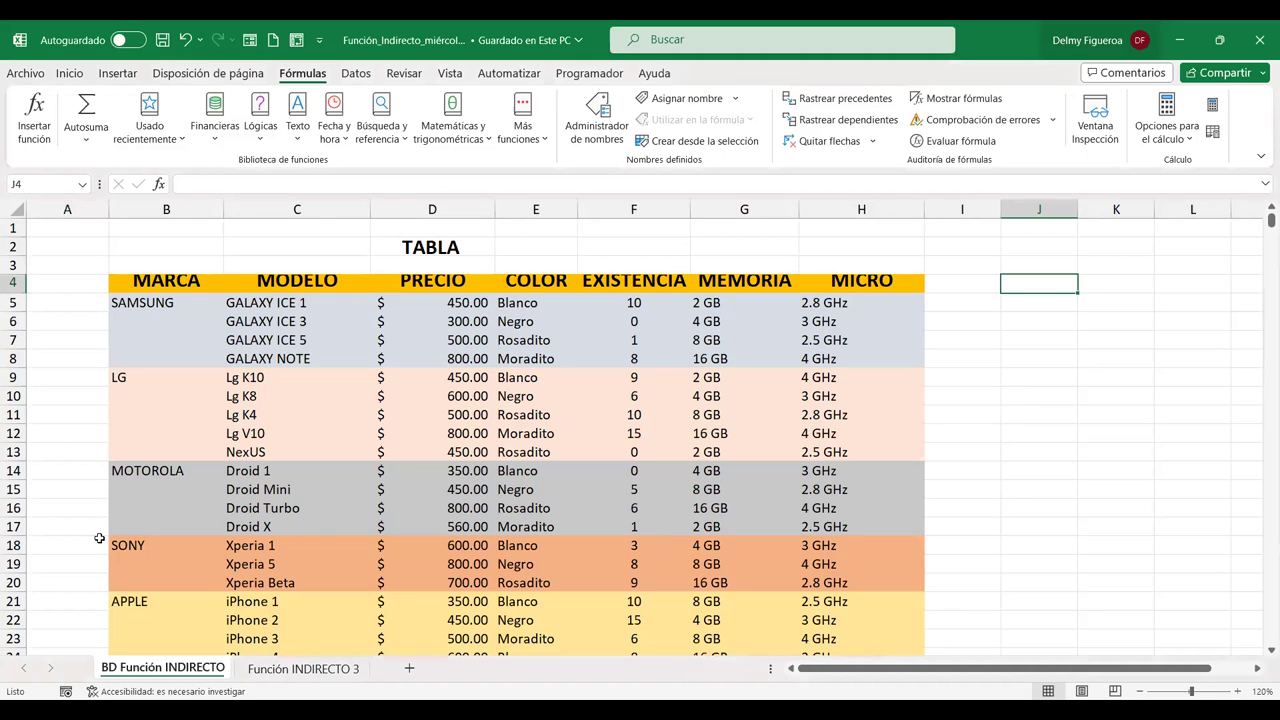
left_click(85, 232)
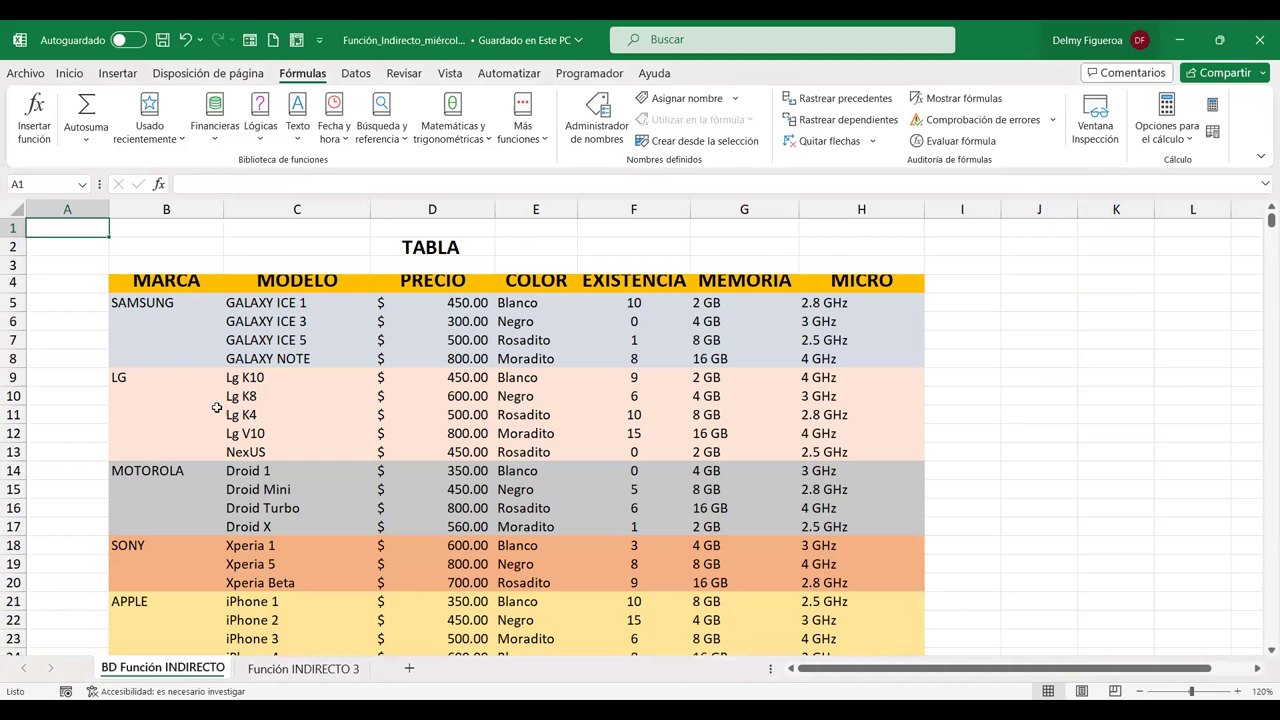
scroll(293, 456, "down", 6)
scroll(293, 456, "up", 3)
scroll(293, 456, "up", 4)
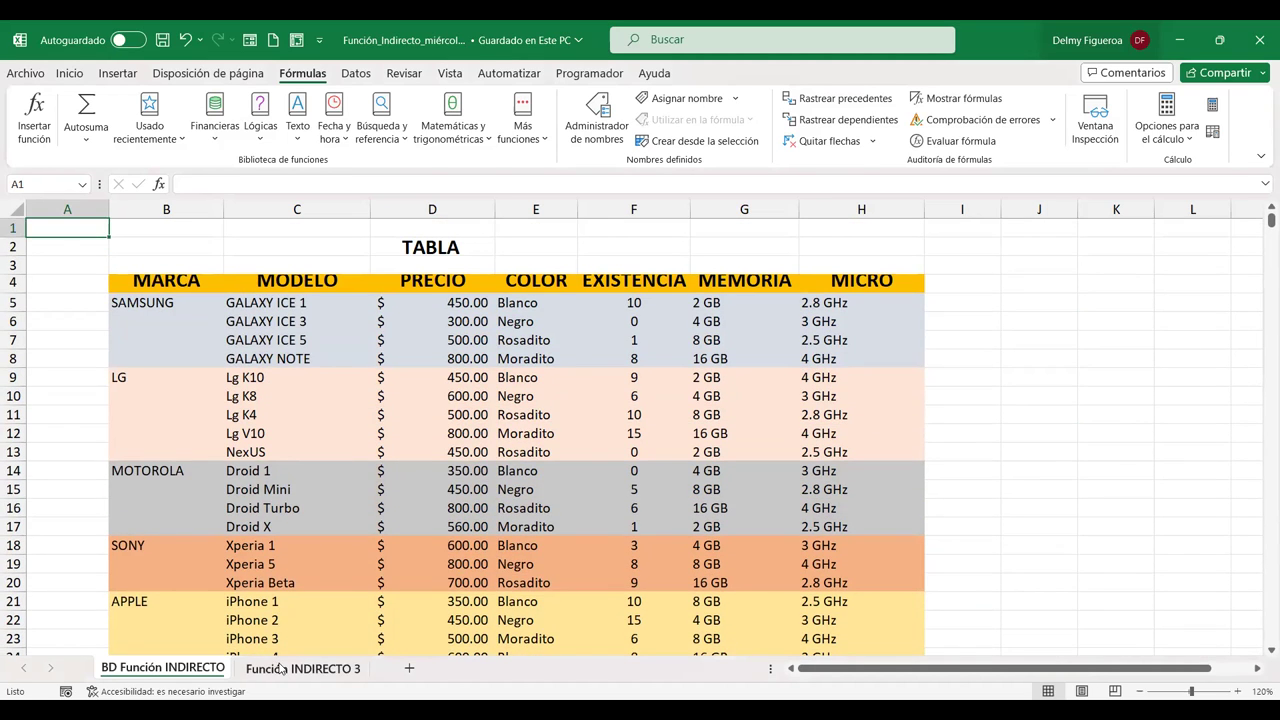
Inspect the MARCA D7, MODELOS D9 and PRECIO F9 cells on the Función INDIRECTO 3 sheet
left_click(281, 669)
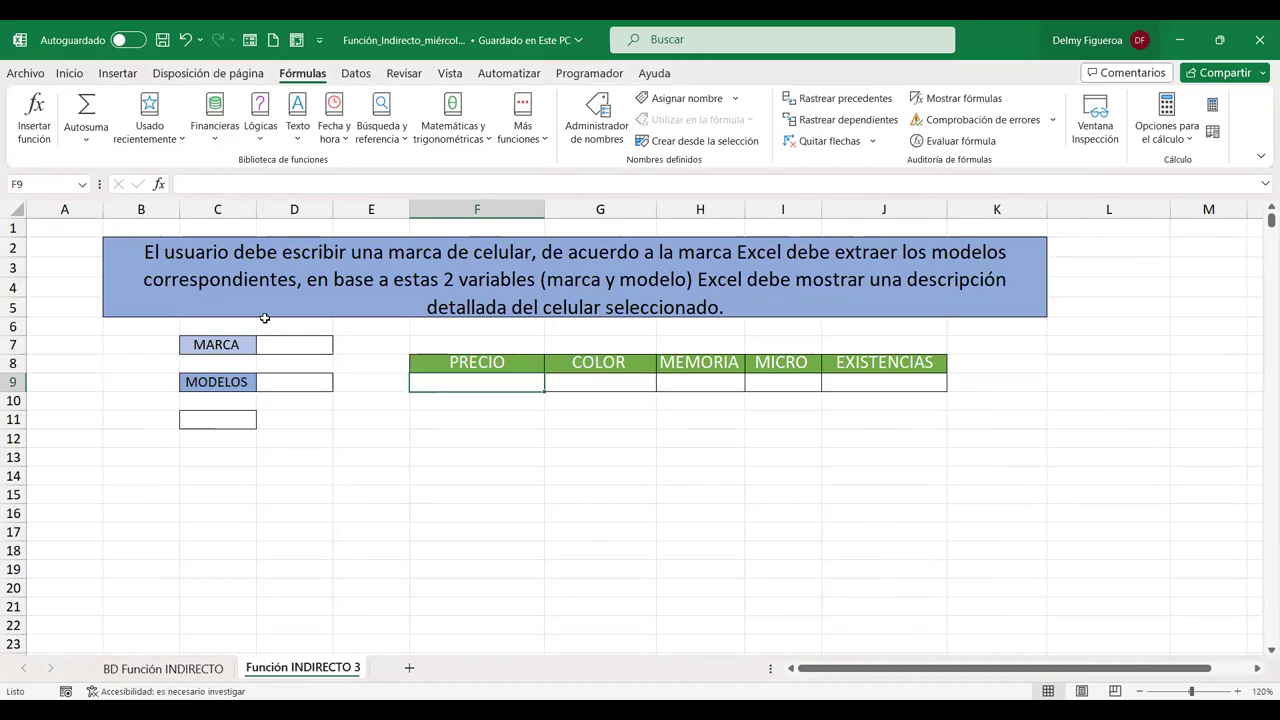
left_click(306, 343)
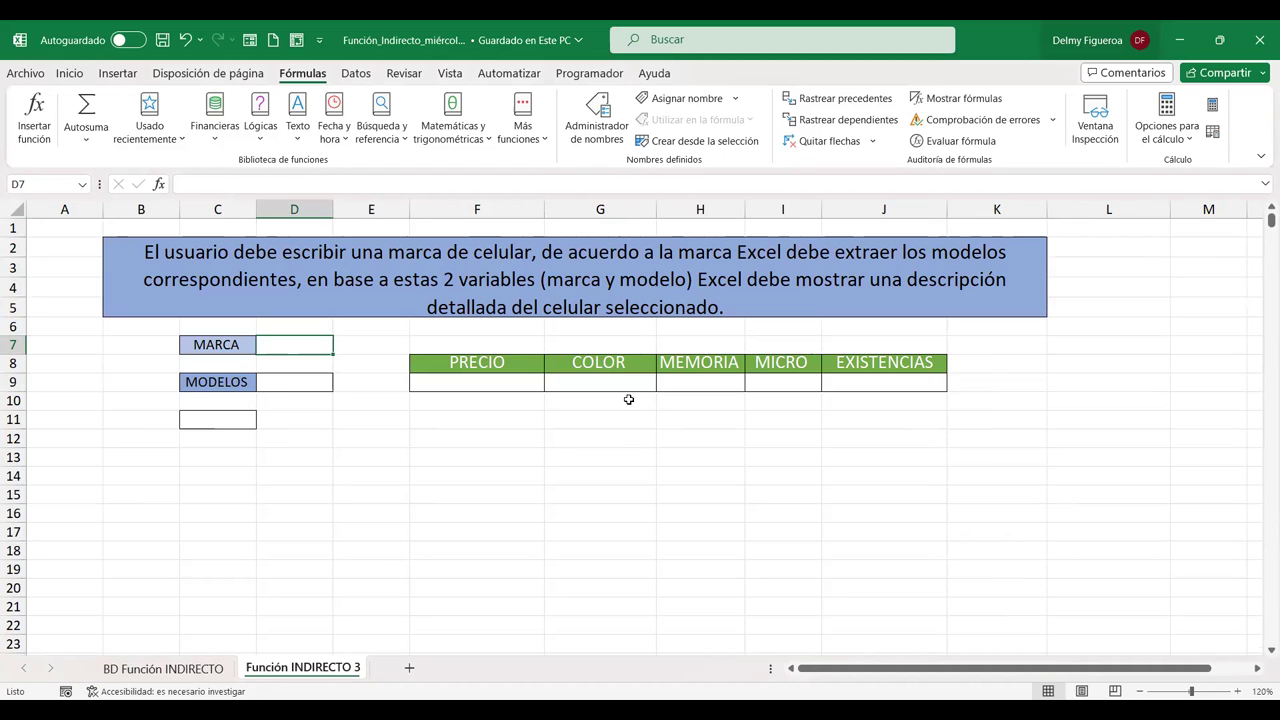
left_click(284, 381)
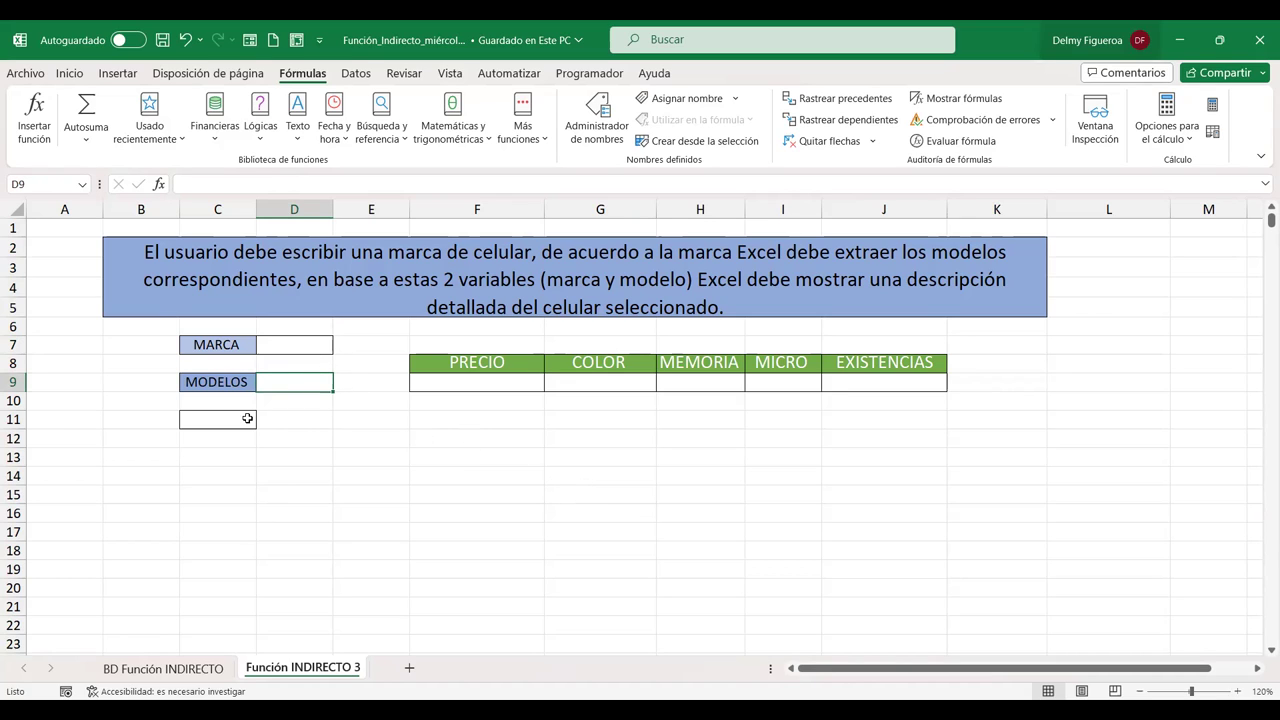
left_click(489, 381)
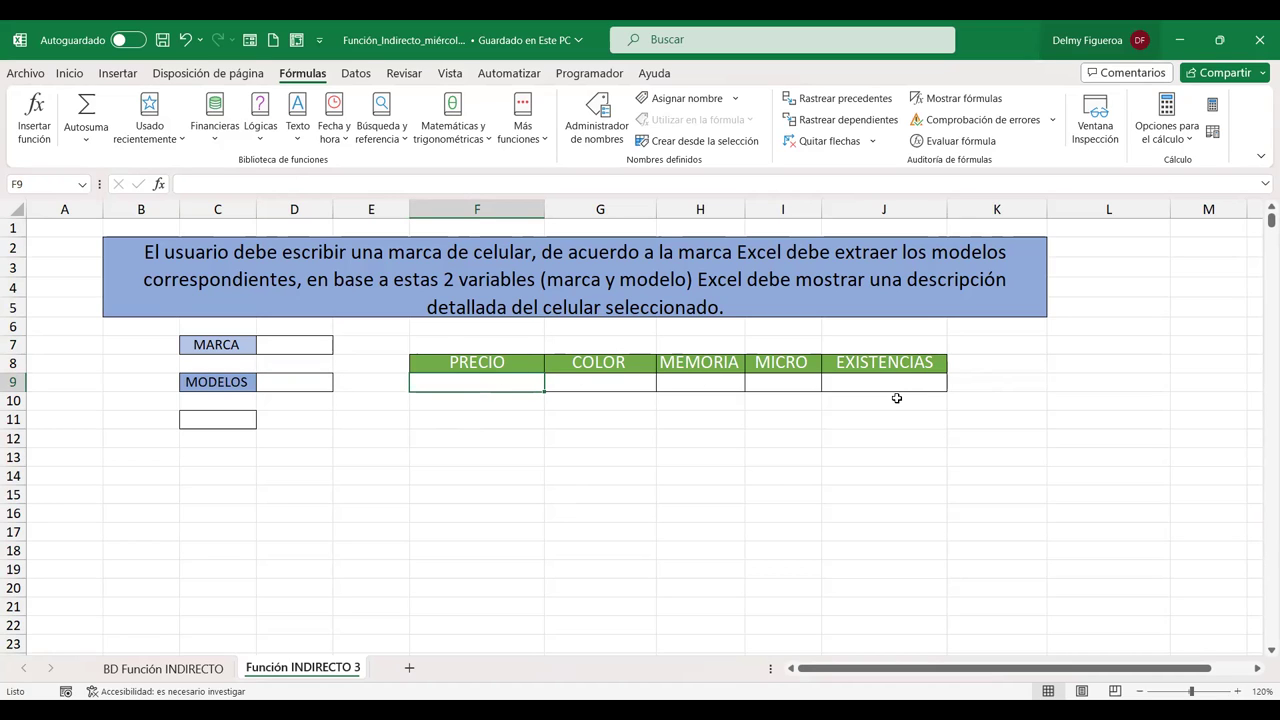
left_click(176, 675)
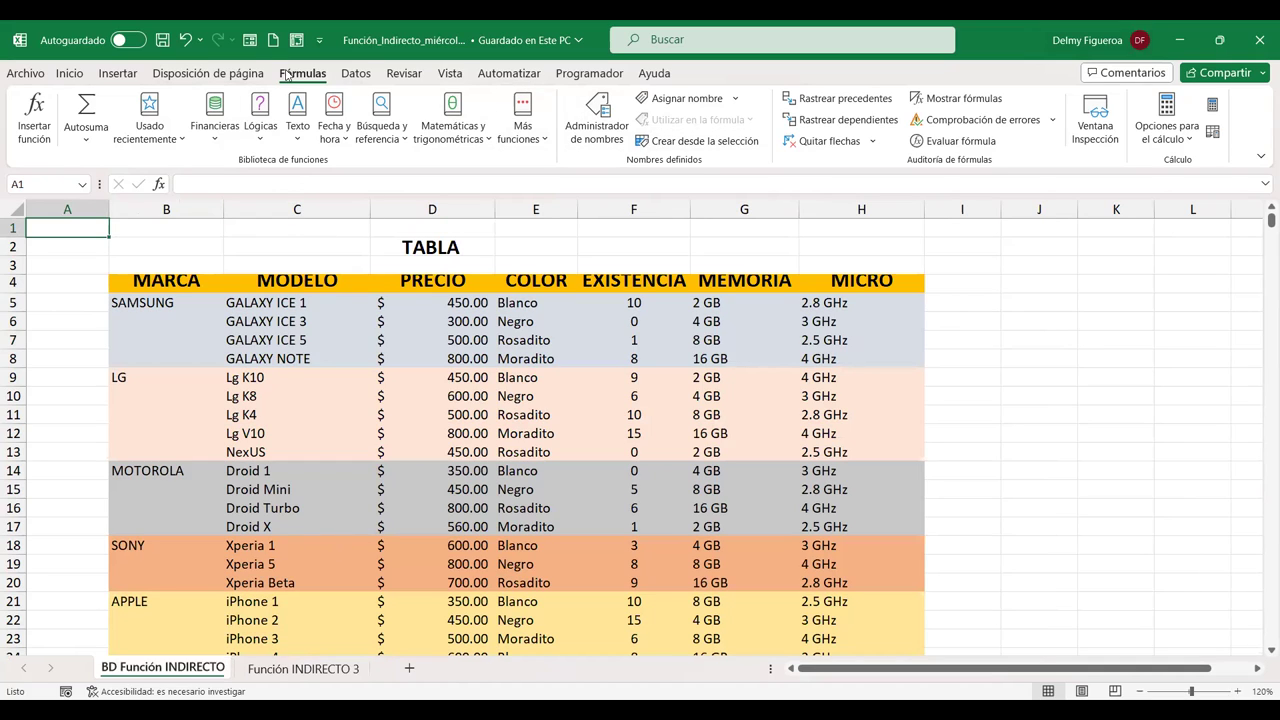
Check the workbook's defined names in Administrador de nombres and close the empty list
left_click(619, 124)
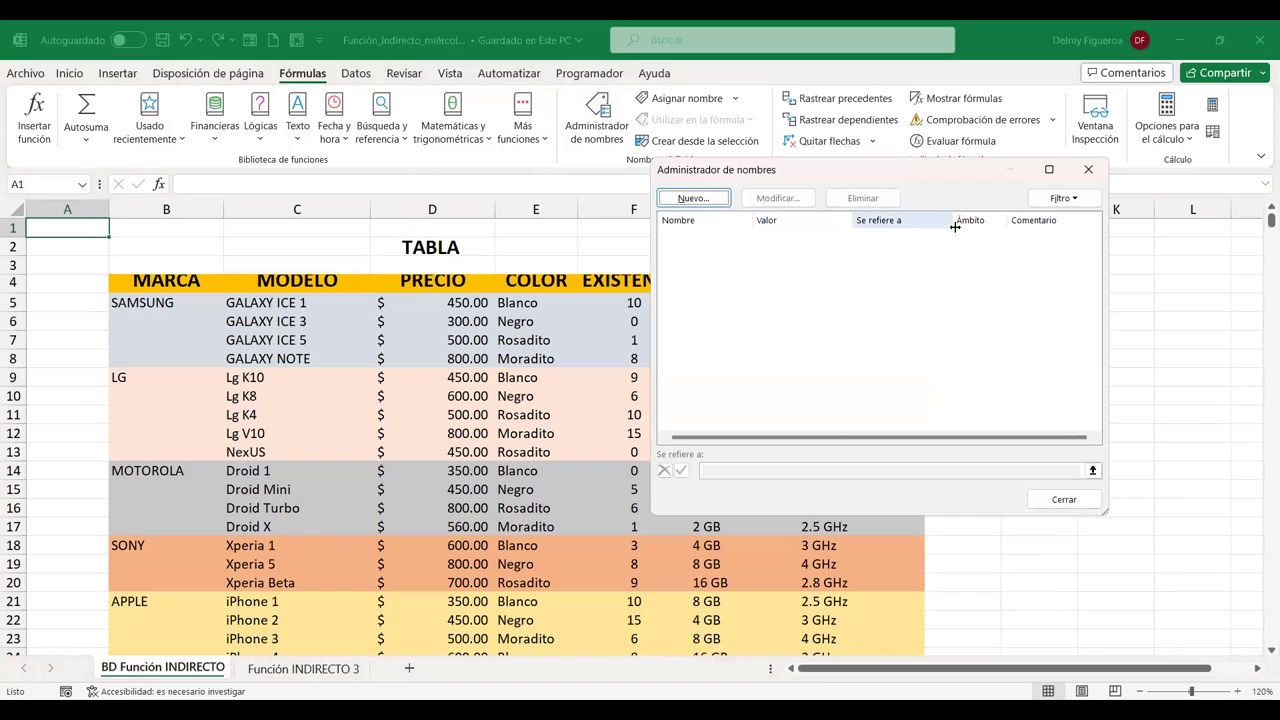
left_click(1058, 502)
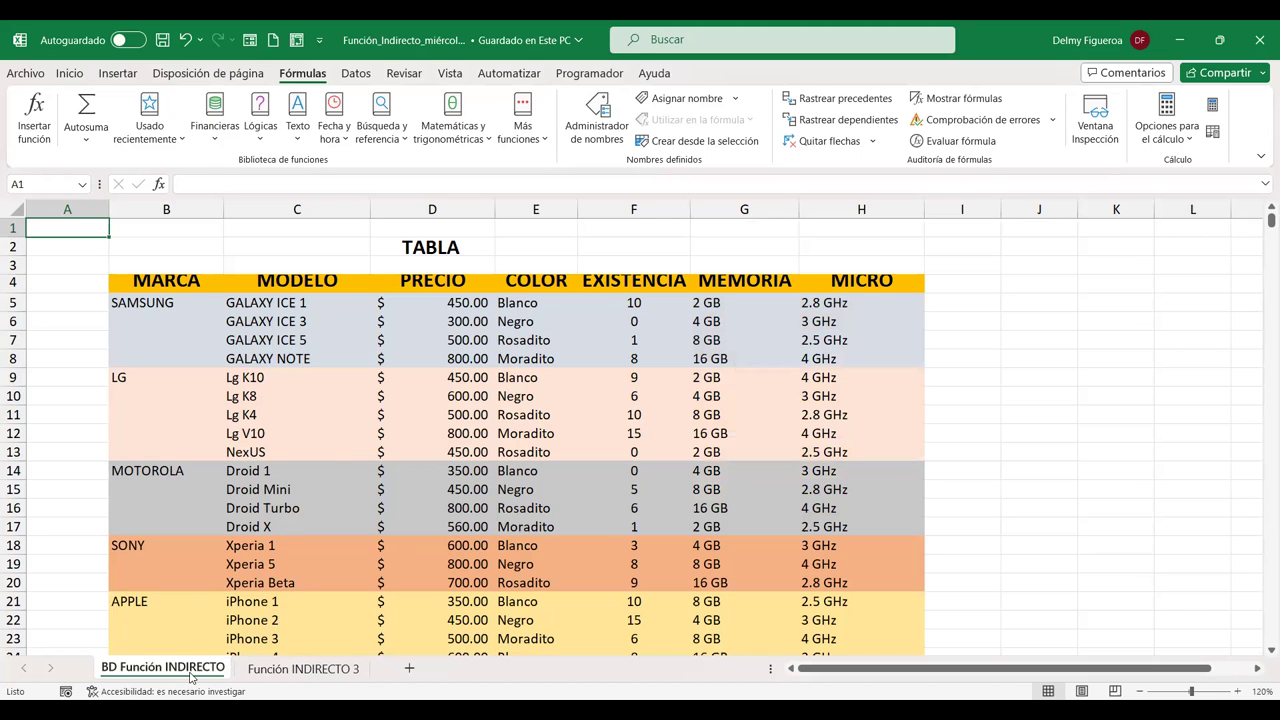
scroll(490, 394, "down", 6)
scroll(490, 394, "up", 6)
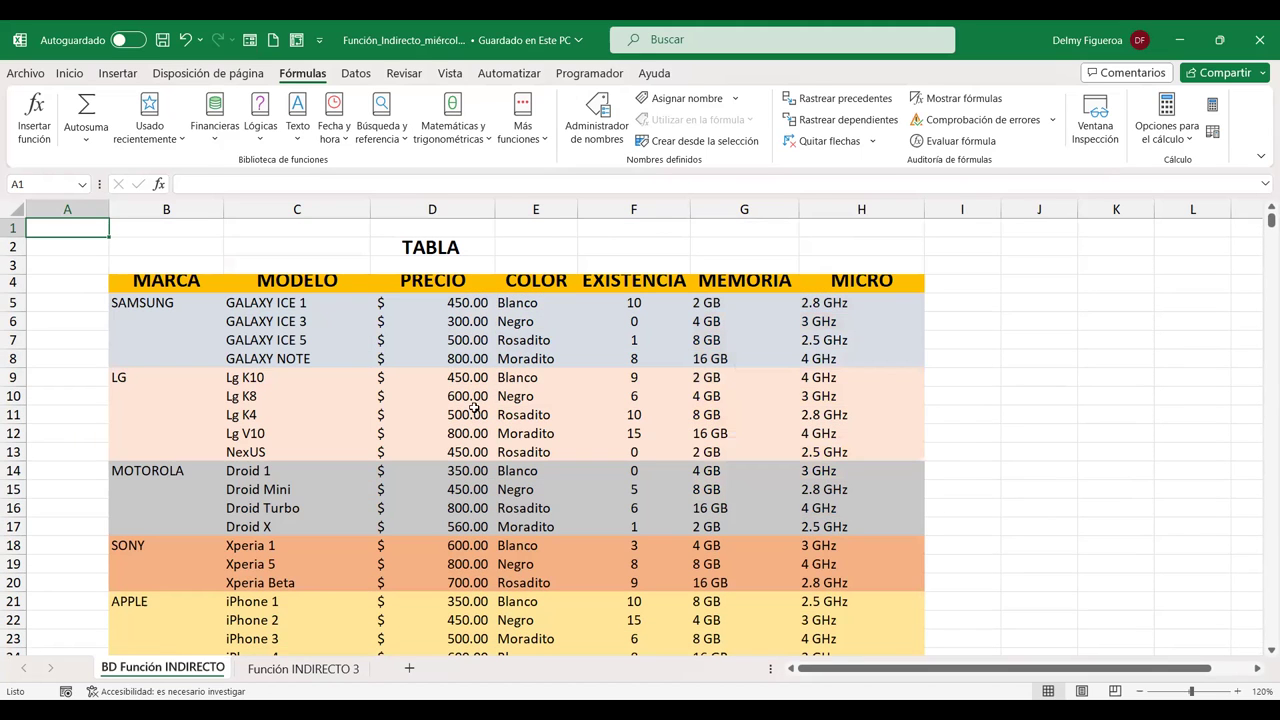
Revisit MARCA cell D7 on Función INDIRECTO 3, then return to the BD Función INDIRECTO sheet
left_click(300, 669)
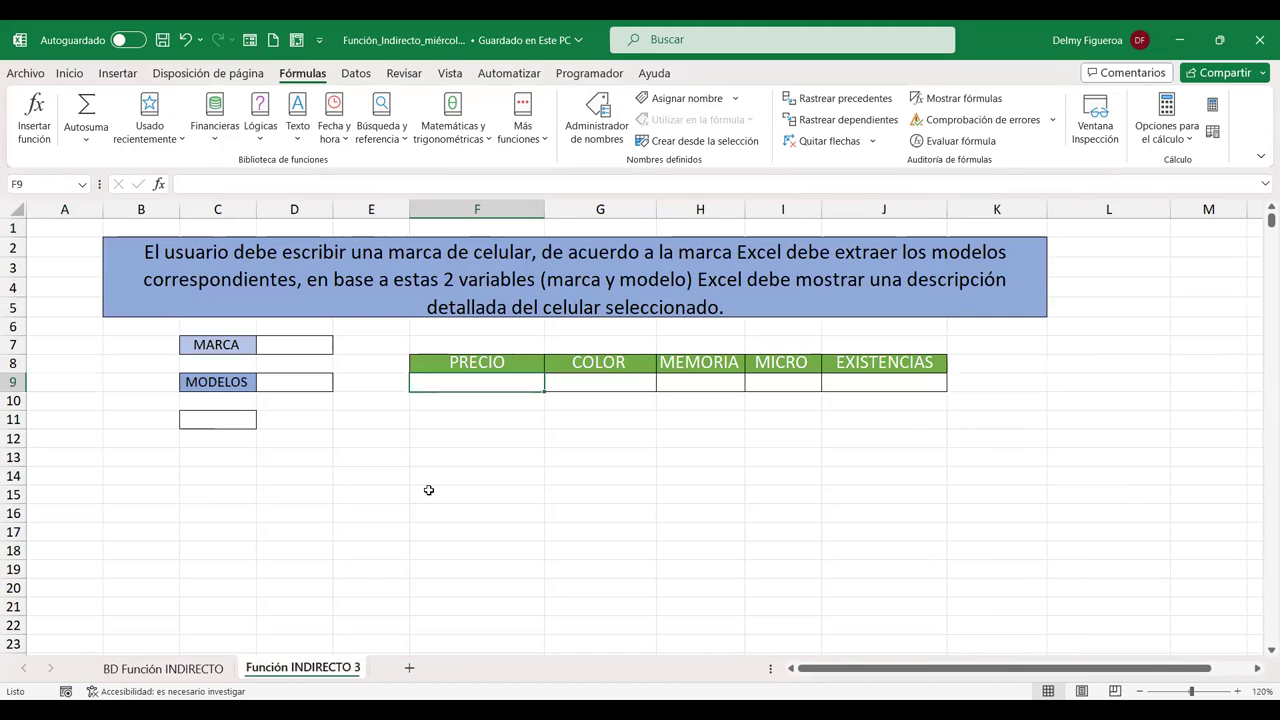
left_click(299, 344)
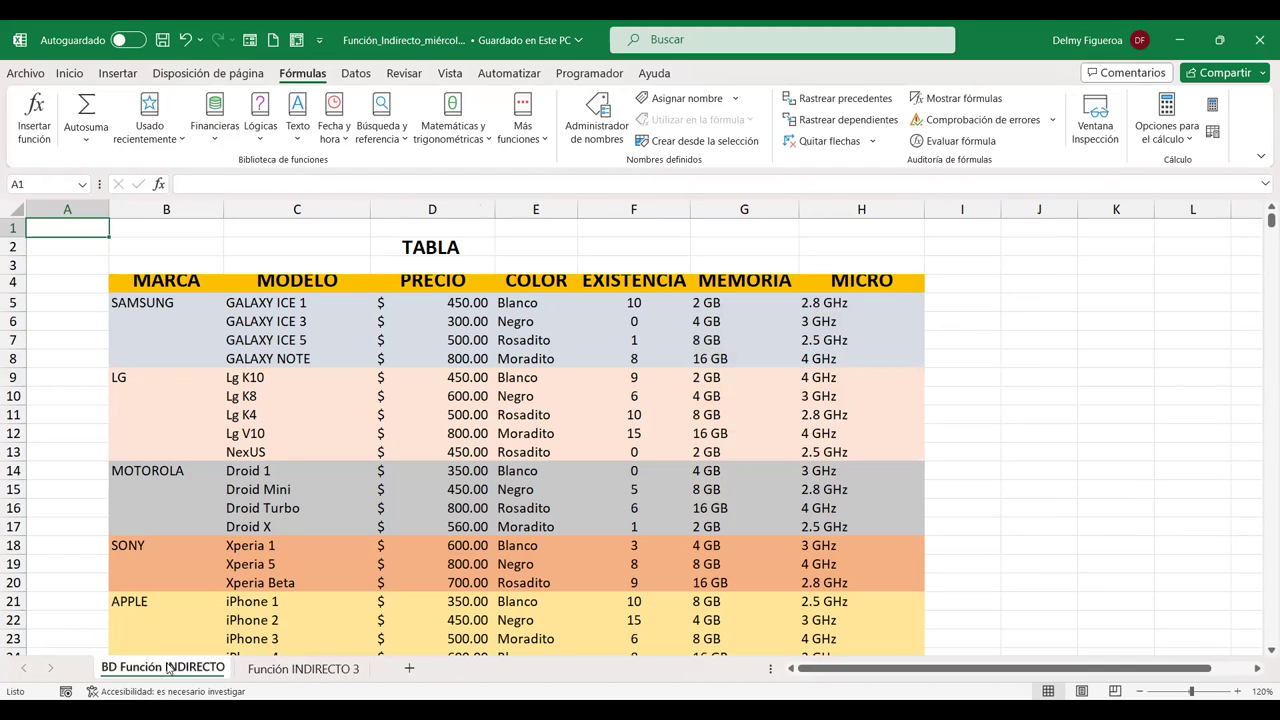
left_click(163, 668)
scroll(182, 539, "down", 2)
scroll(182, 539, "up", 2)
Enter SAMSUNG in D7 on Función INDIRECTO 3, autofit column D, and select D9
left_click(303, 668)
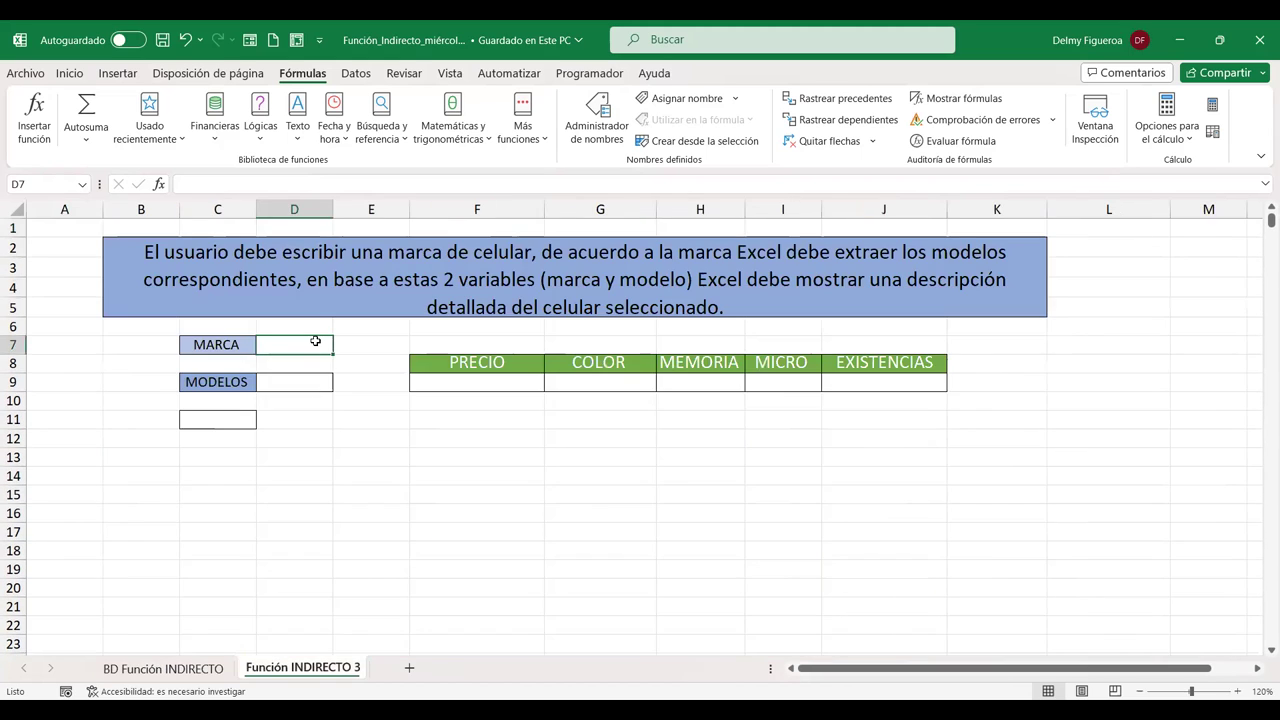
type("SAMSUNG")
key("Return")
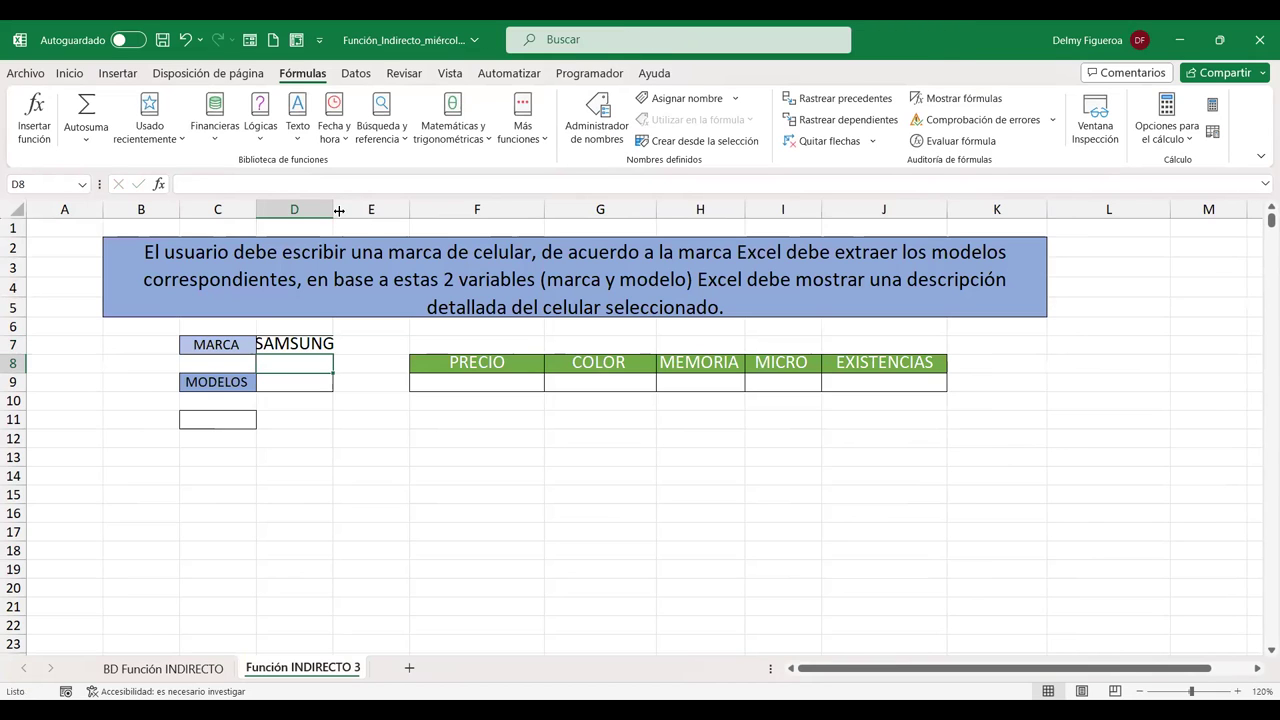
double_click(335, 210)
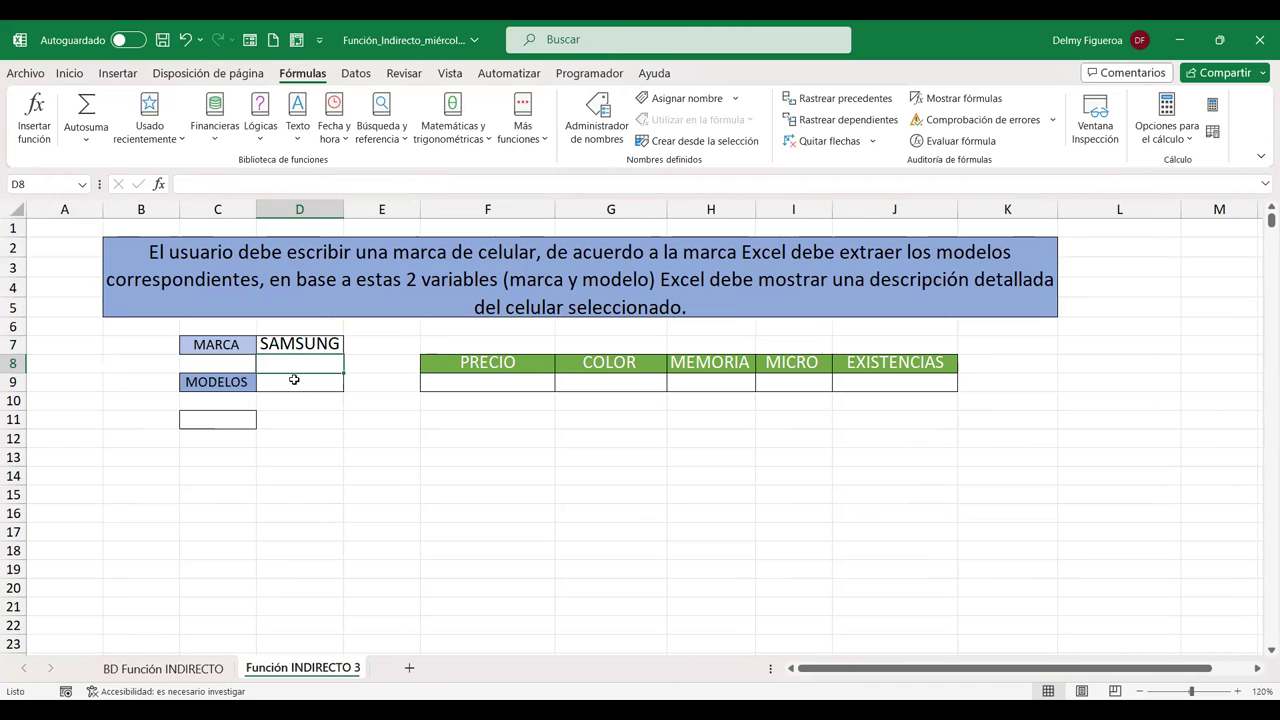
left_click(300, 386)
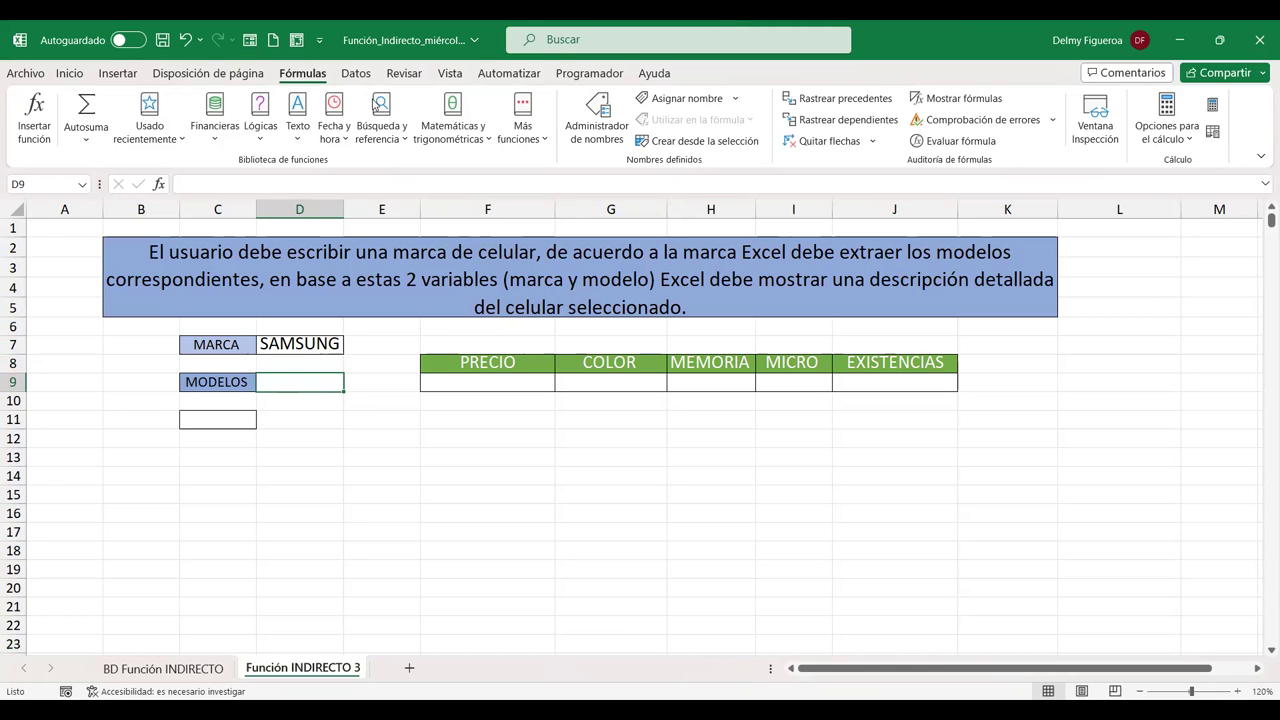
left_click(323, 196)
Give D9 a Lista validation with source =INDIRECTO($D$7), accepting the error warning
left_click(357, 75)
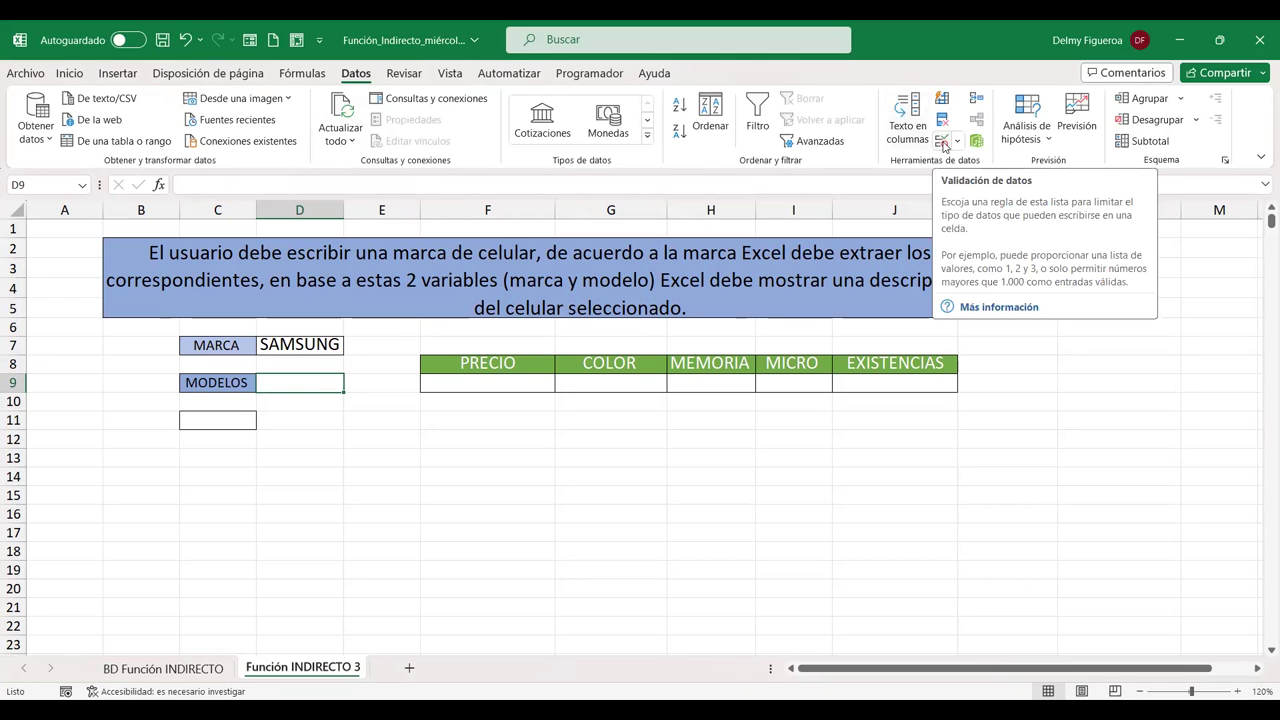
left_click(943, 141)
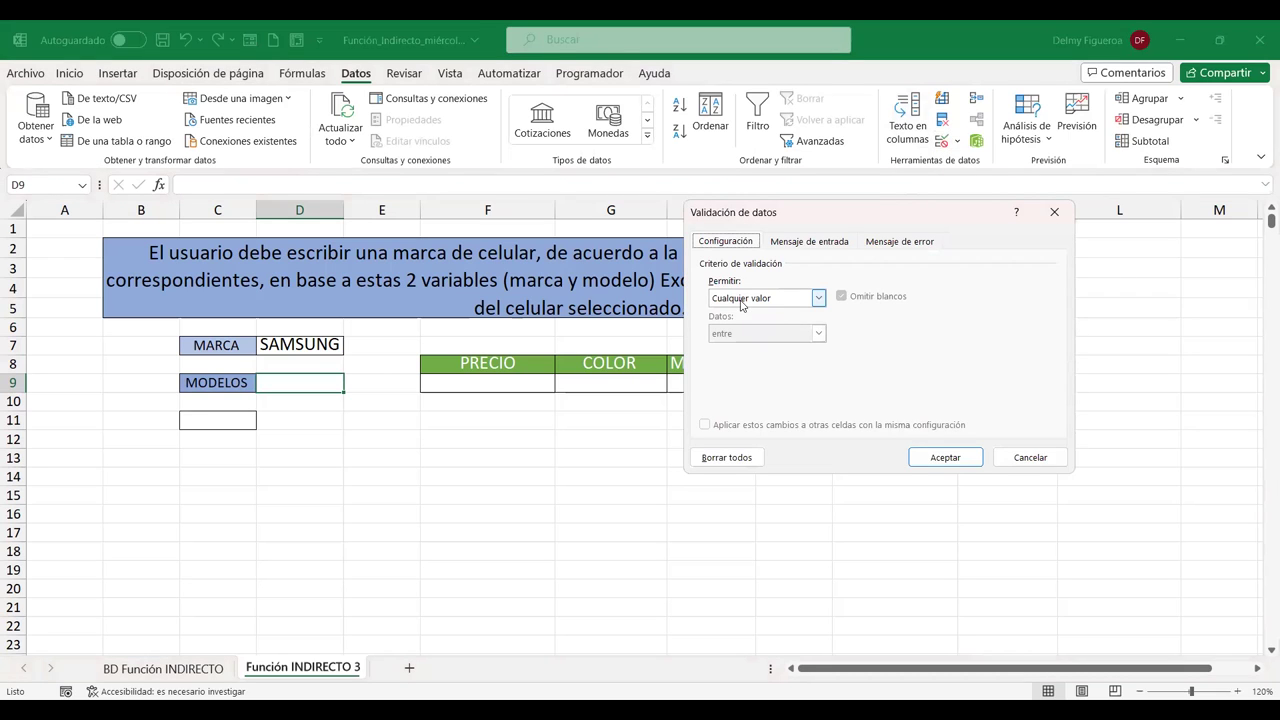
left_click(740, 300)
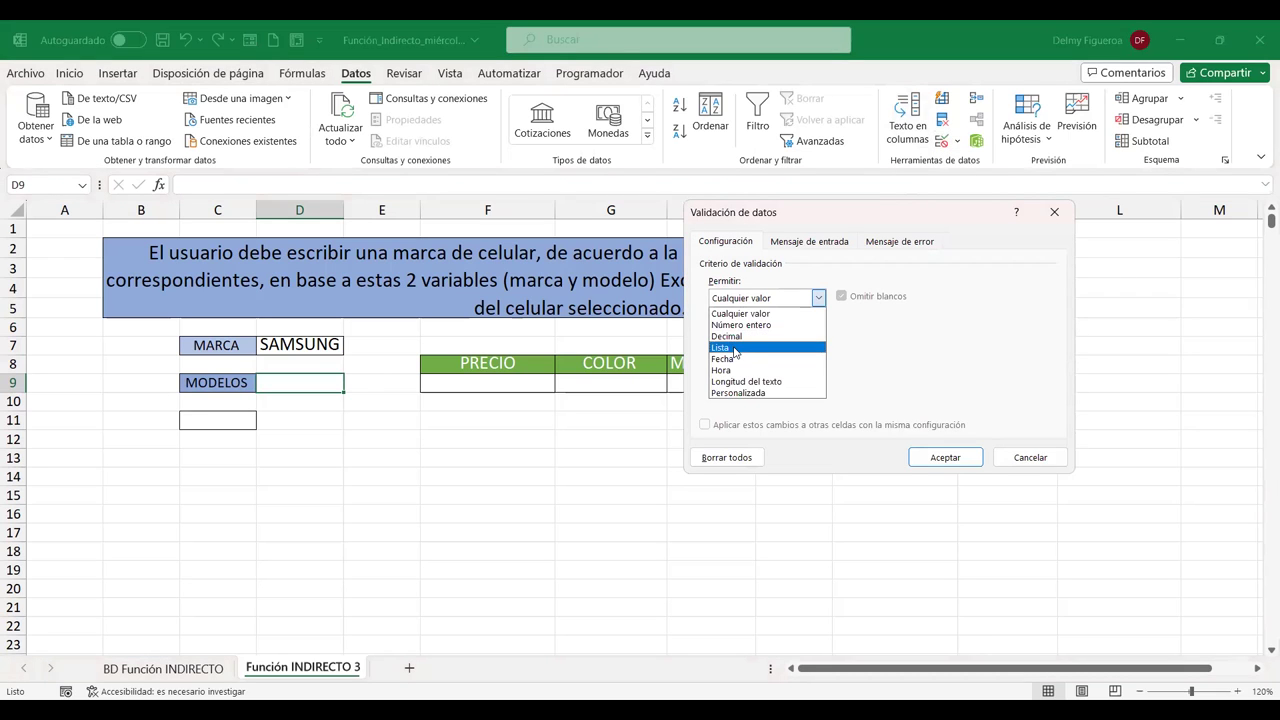
left_click(735, 350)
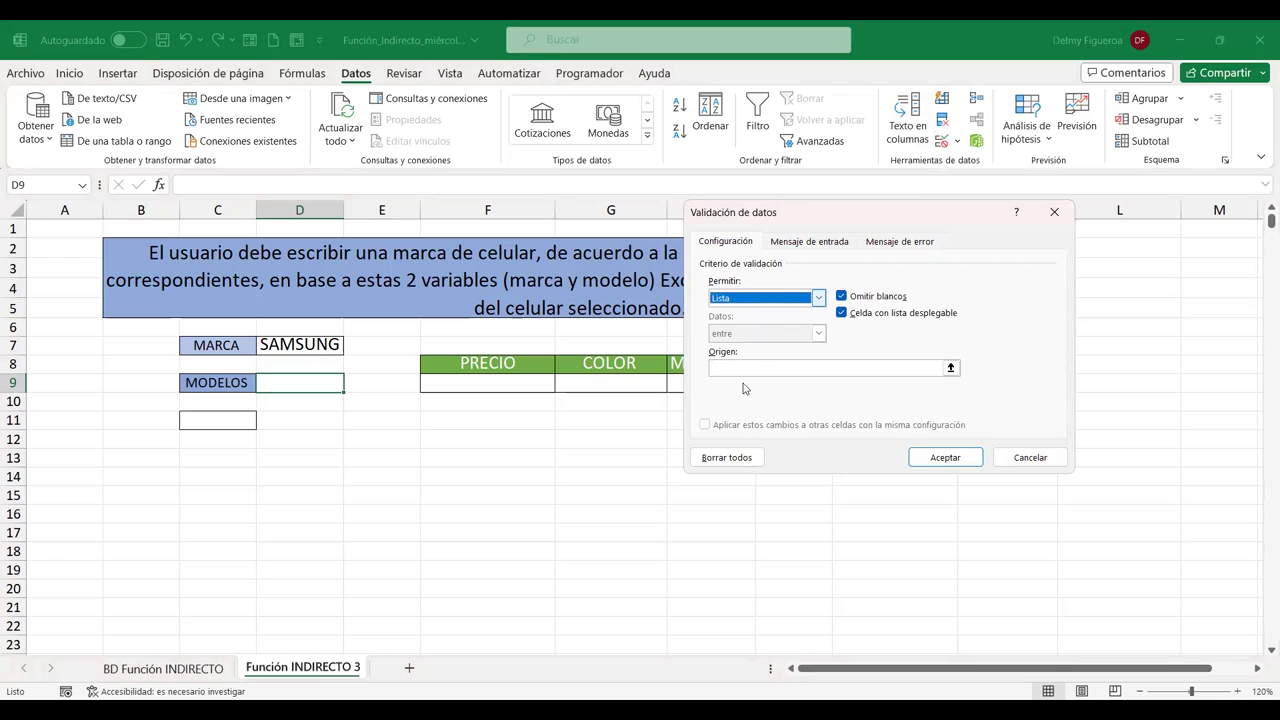
left_click(758, 368)
type("=INDIRECTO(")
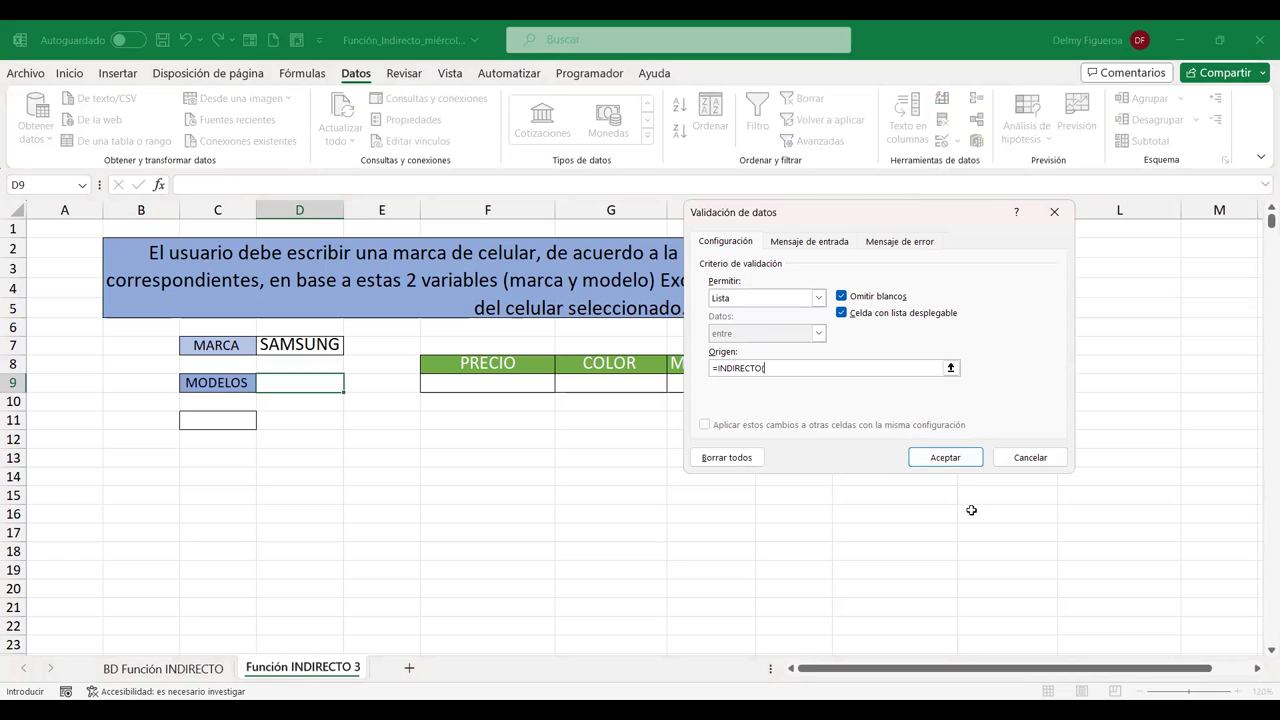
left_click(309, 344)
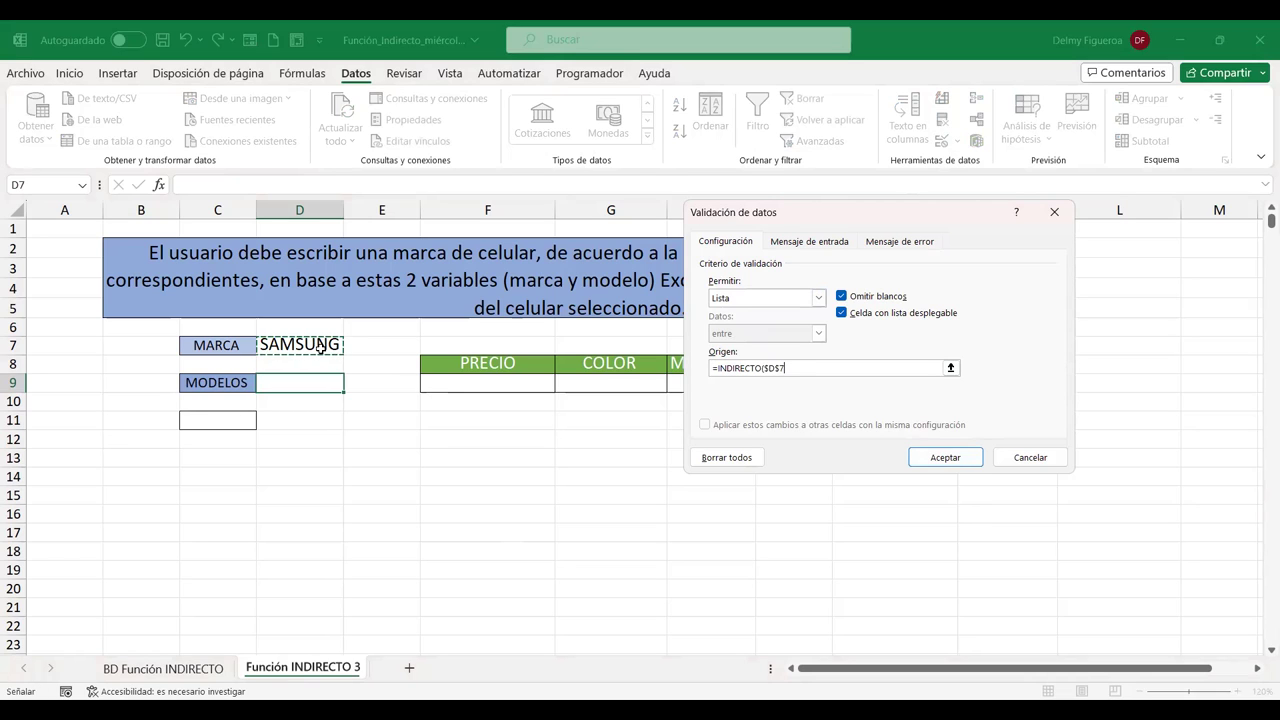
type(")")
left_click(941, 458)
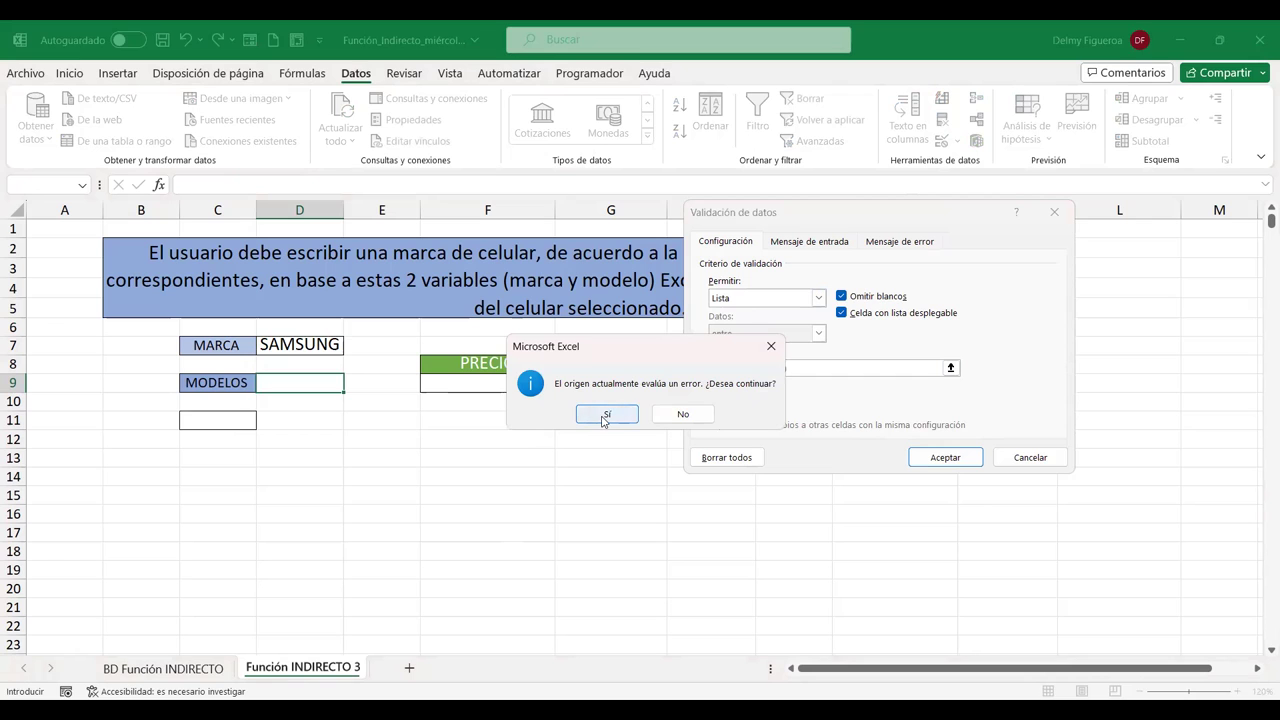
left_click(604, 416)
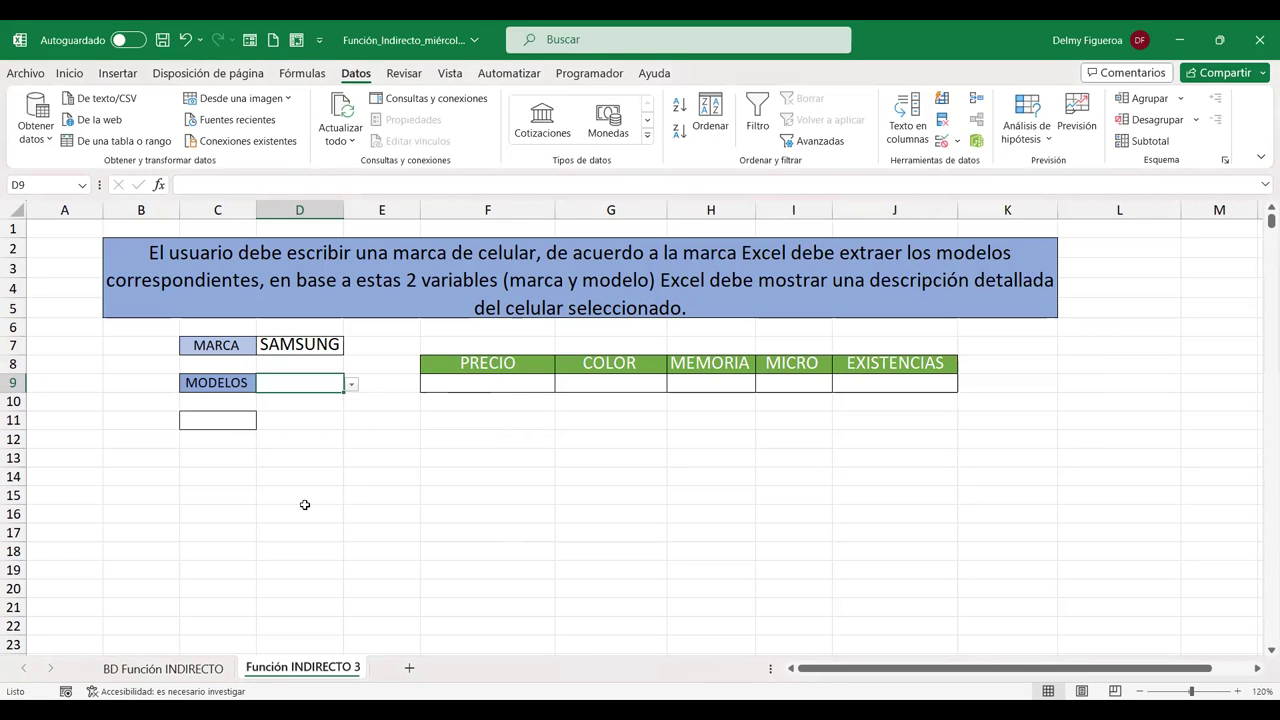
Name the Samsung models C5:C8 SAMSUNG and the LG models C9:C13 LG
left_click(192, 668)
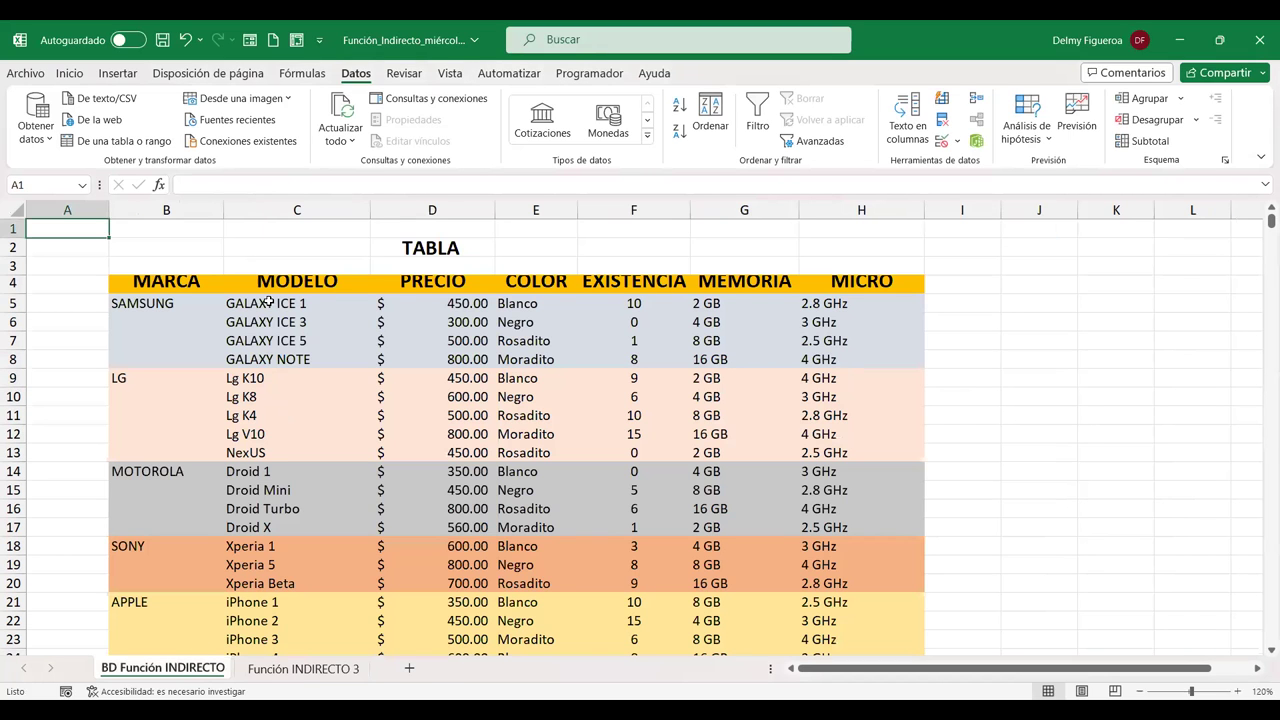
left_click_drag(268, 302, 270, 358)
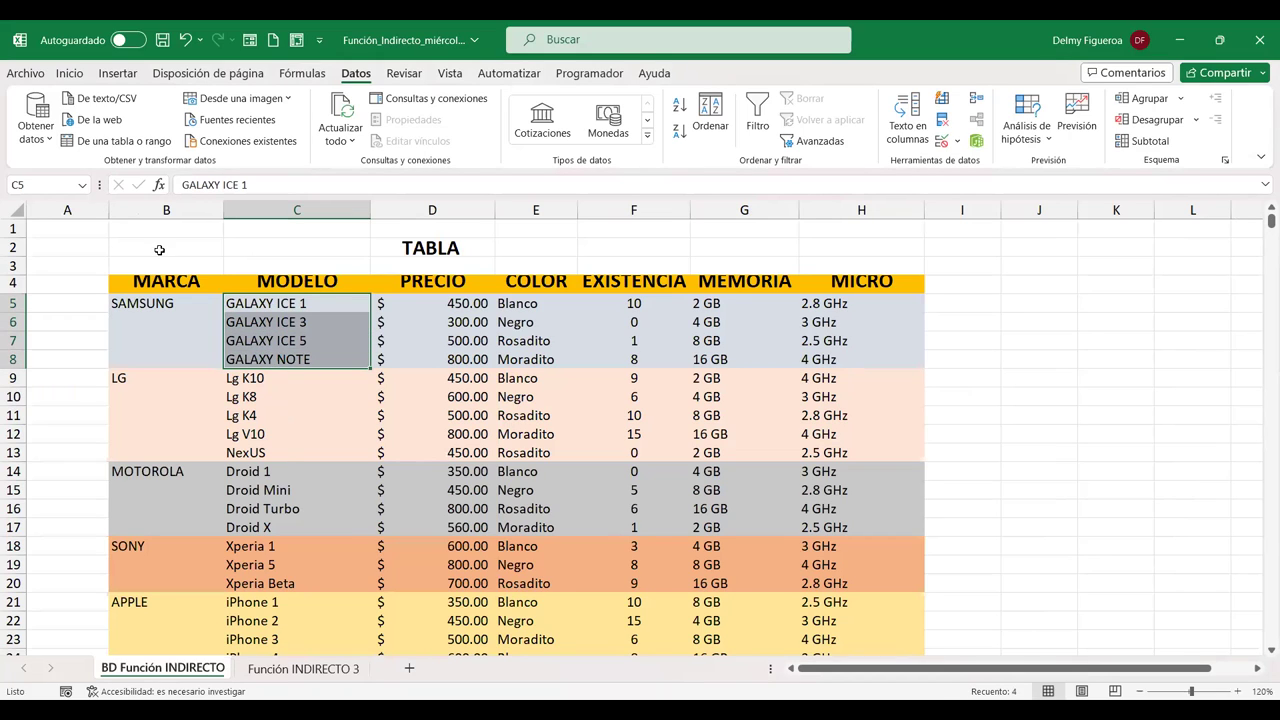
left_click(83, 186)
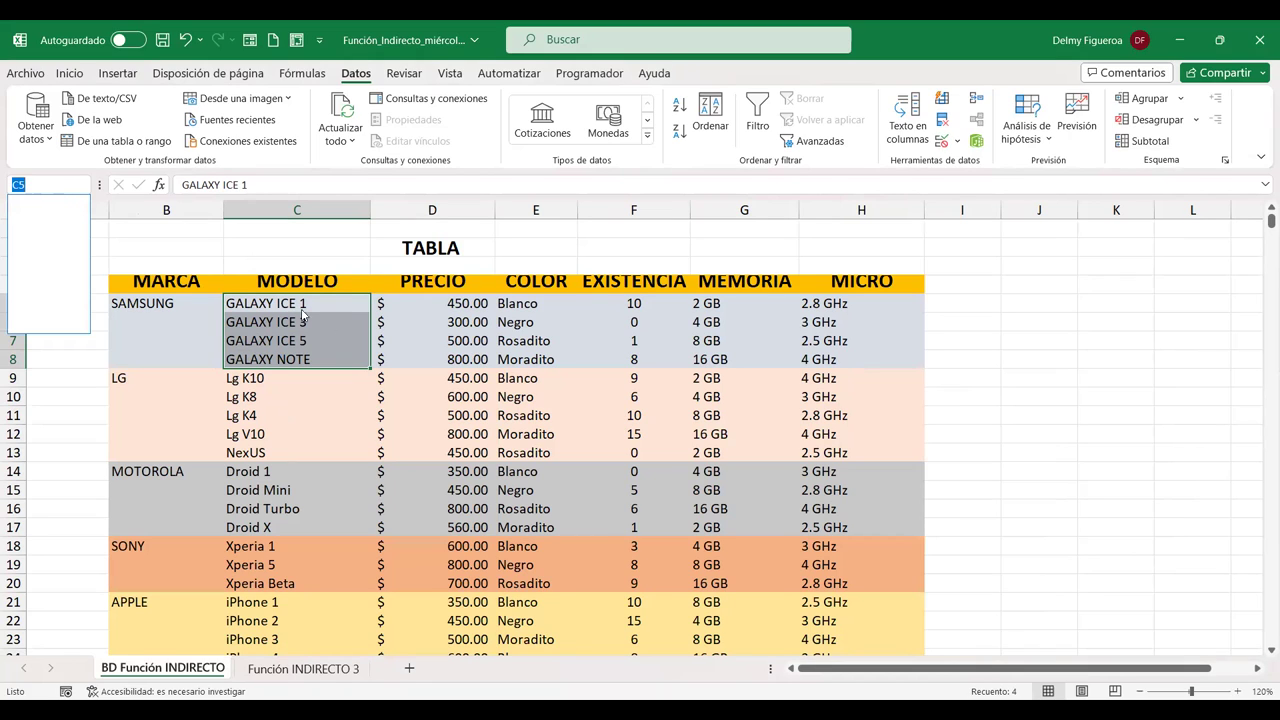
type("SAMSUNG")
key("Return")
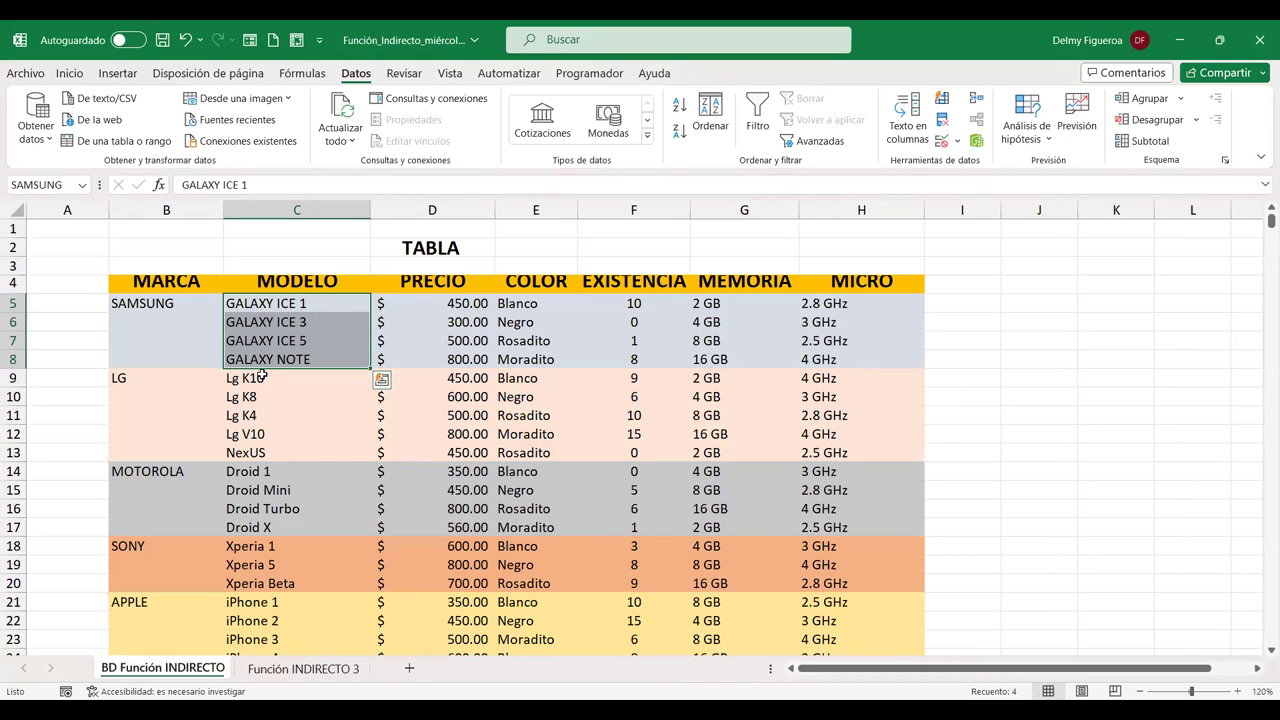
left_click_drag(258, 378, 258, 452)
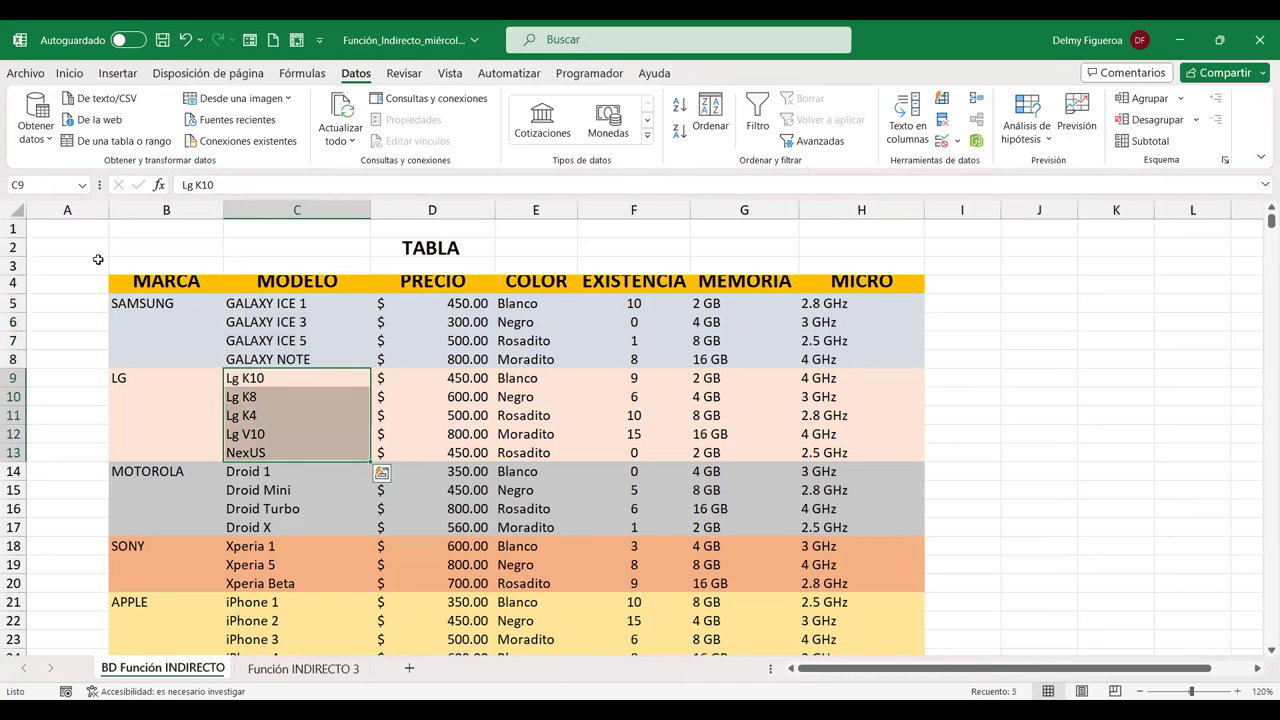
left_click(56, 181)
type("LG")
key("Return")
Name the Motorola models C14:C17 MOTOROLA and the Sony models C18:C20 SONY
left_click_drag(247, 472, 244, 529)
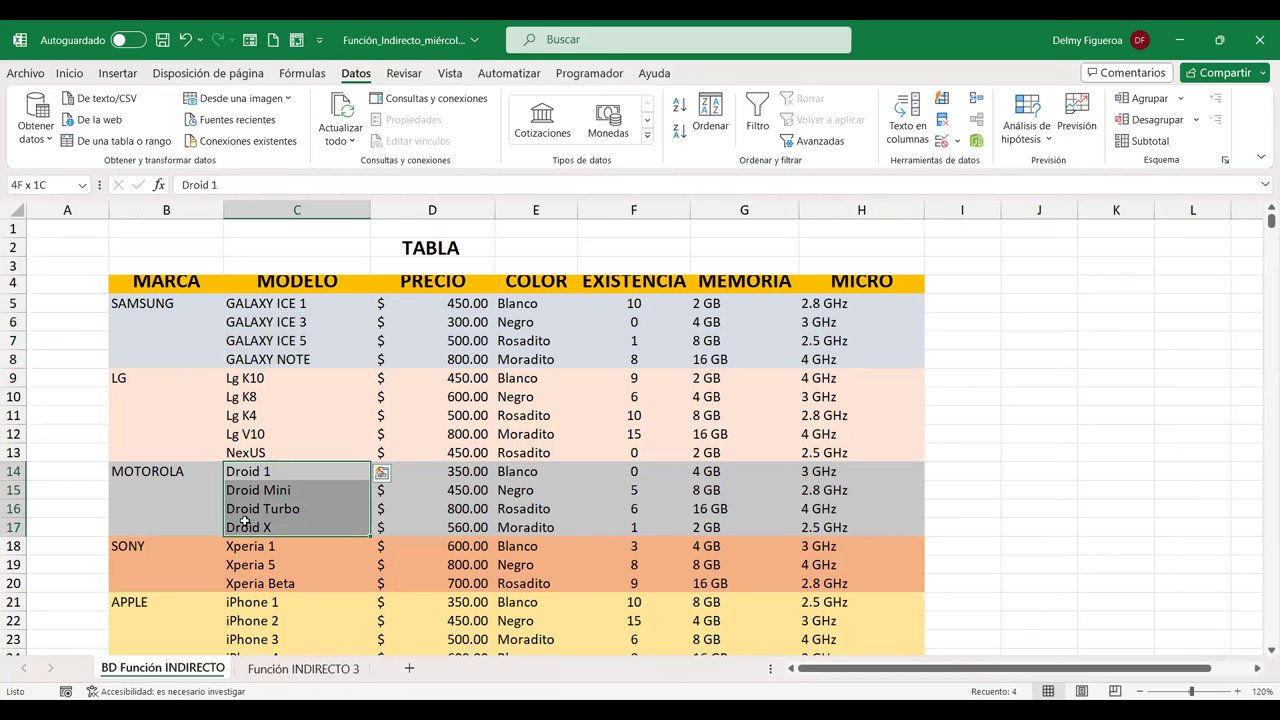
left_click(37, 181)
type("MOTOROLA")
key("Return")
left_click_drag(250, 546, 254, 580)
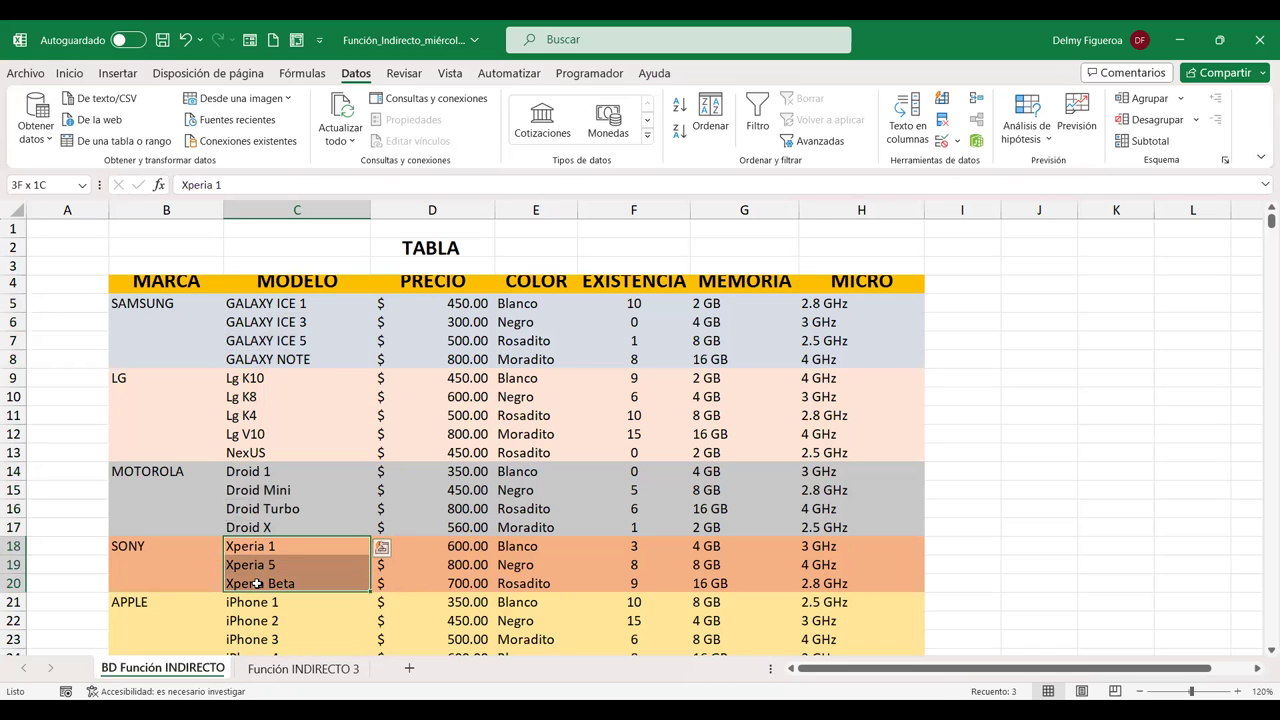
left_click(41, 181)
type("SON")
key("Return")
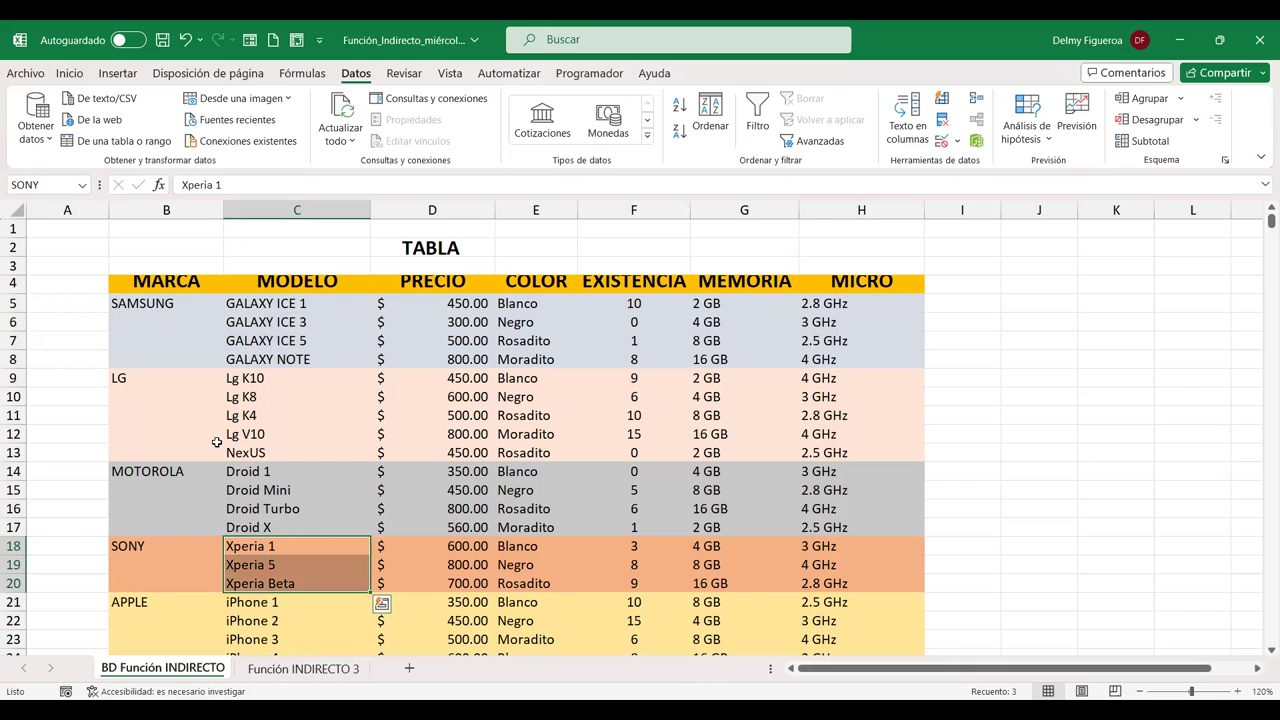
Name the iPhone models range C21:C25 APPLE
scroll(214, 443, "down", 1)
left_click_drag(270, 546, 271, 616)
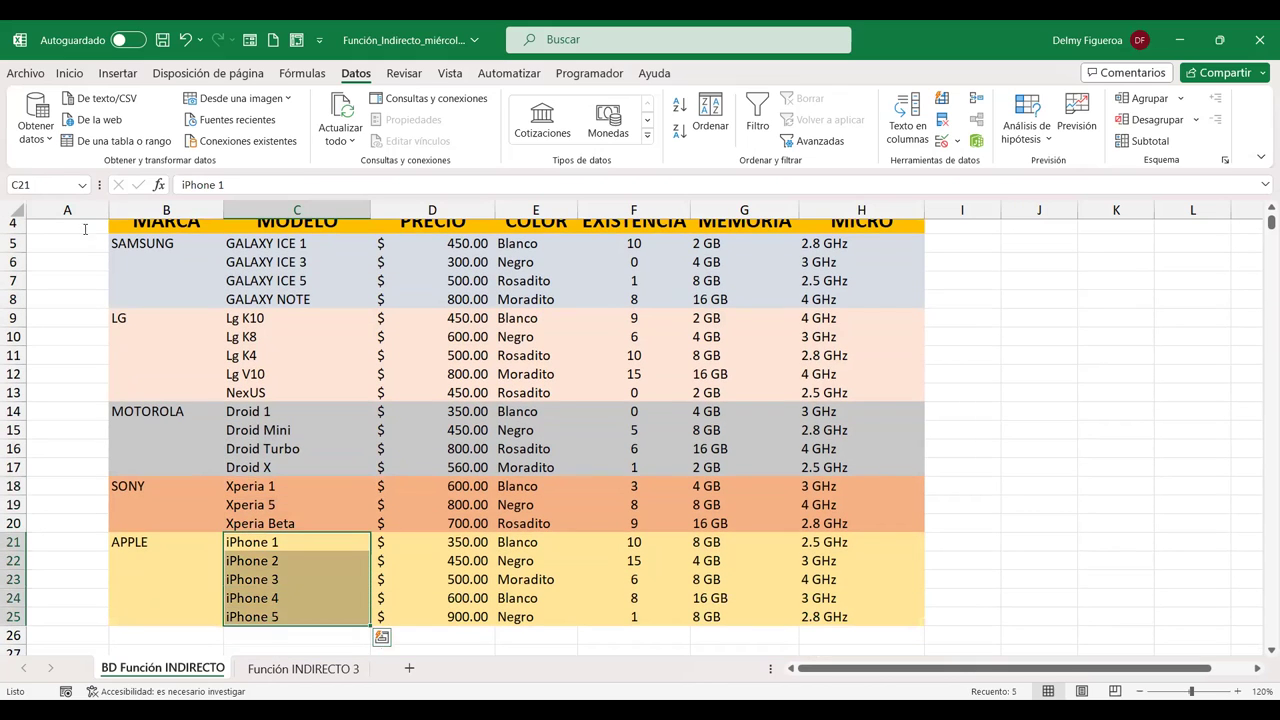
left_click(53, 181)
type("APPLE")
key("Return")
Jump to the LG, MOTOROLA, SAMSUNG and SONY named ranges, then return to Función INDIRECTO 3
left_click(82, 187)
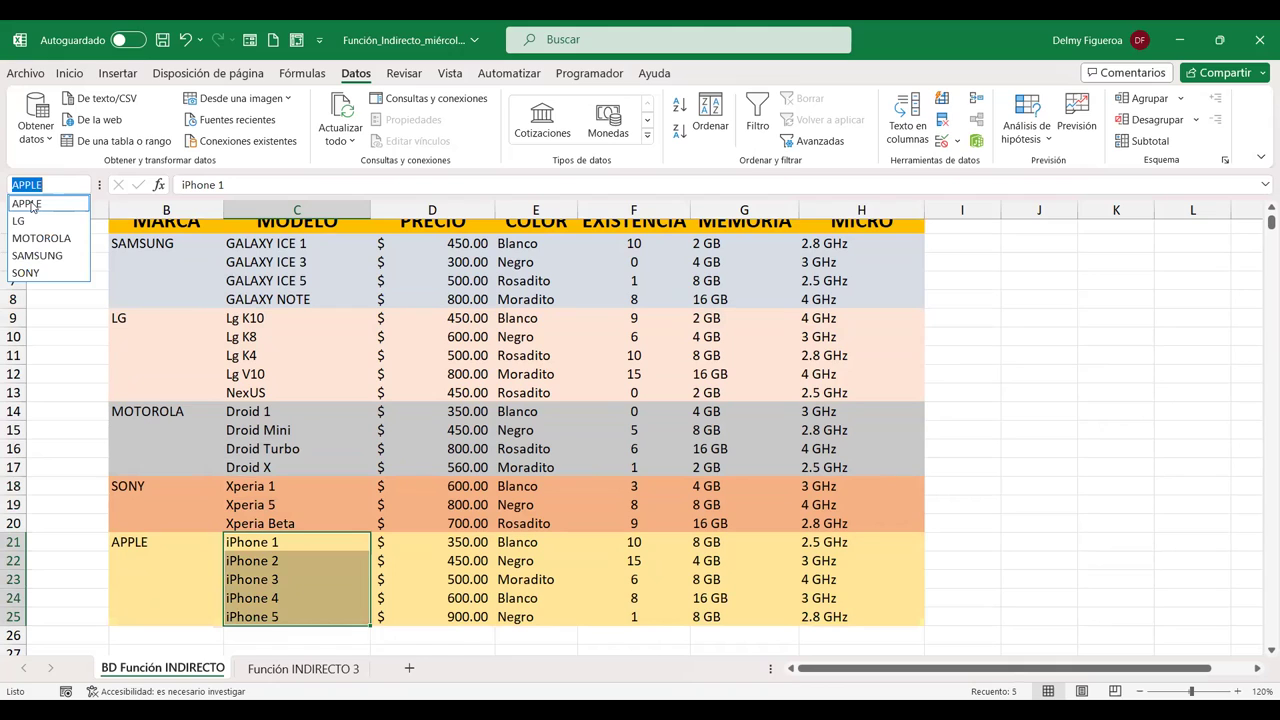
left_click(82, 187)
left_click(84, 187)
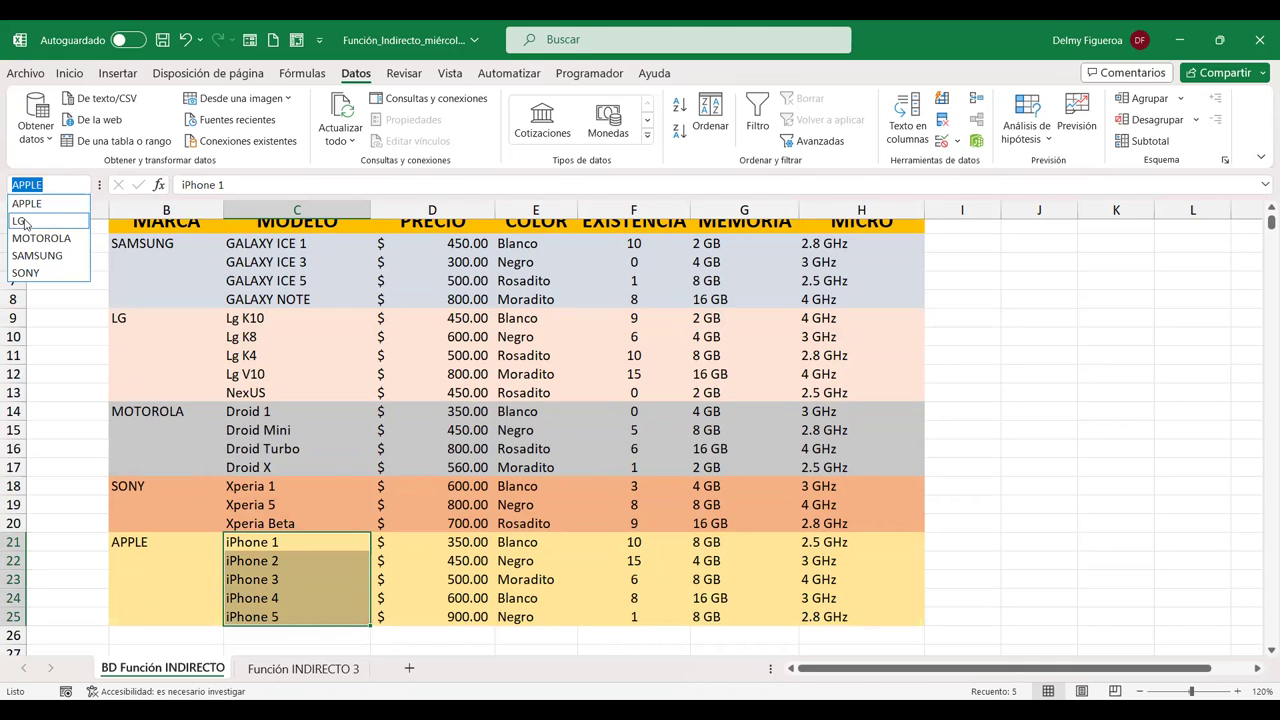
left_click(25, 221)
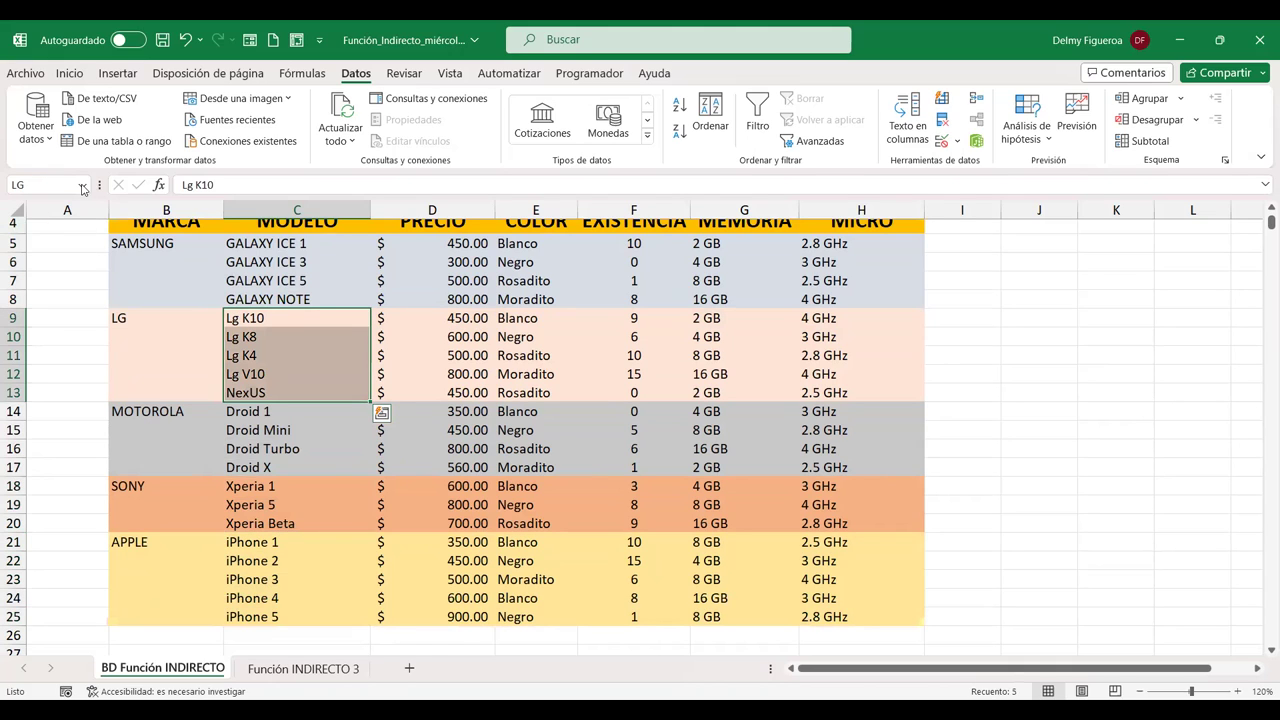
left_click(83, 187)
left_click(42, 238)
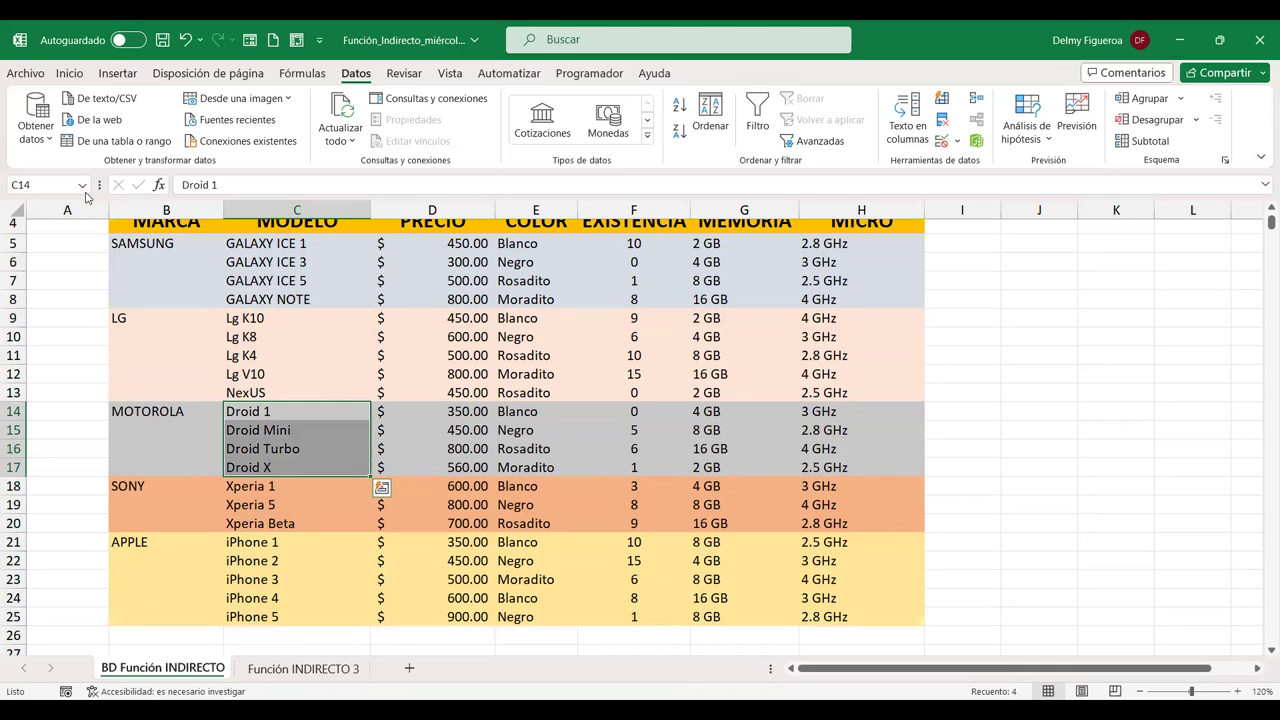
left_click(84, 187)
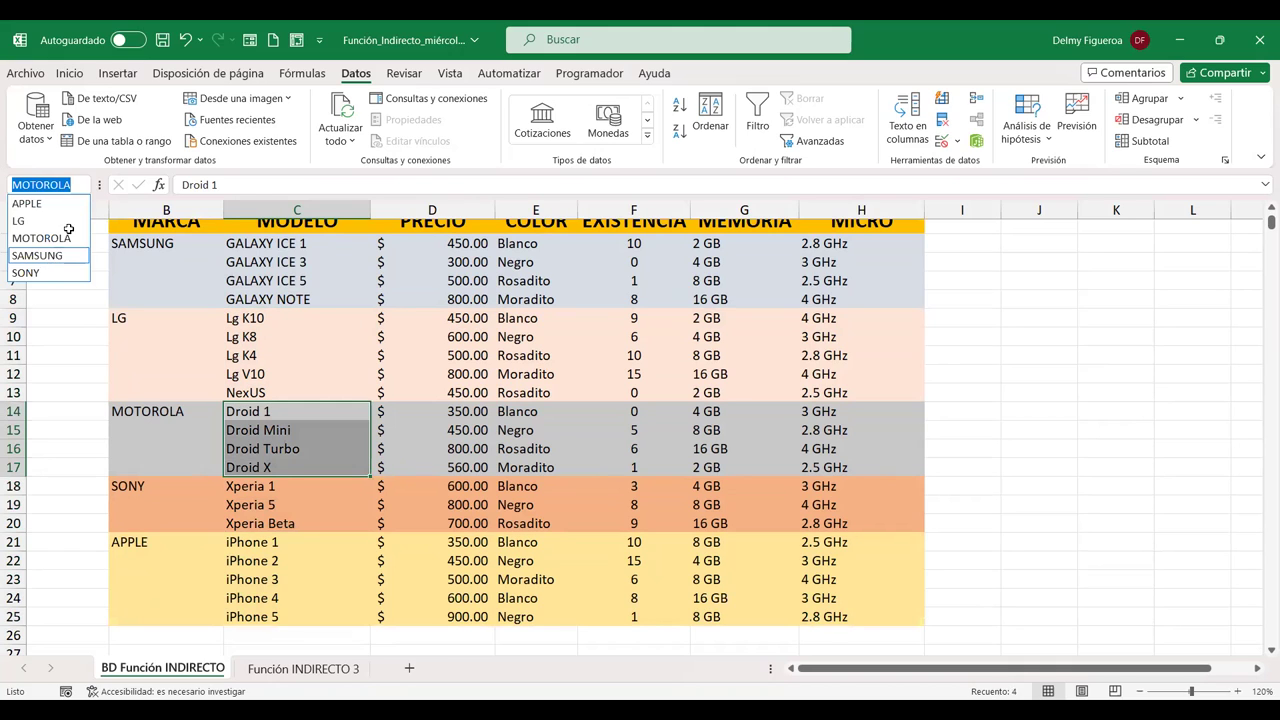
left_click(37, 255)
key("alt+Down")
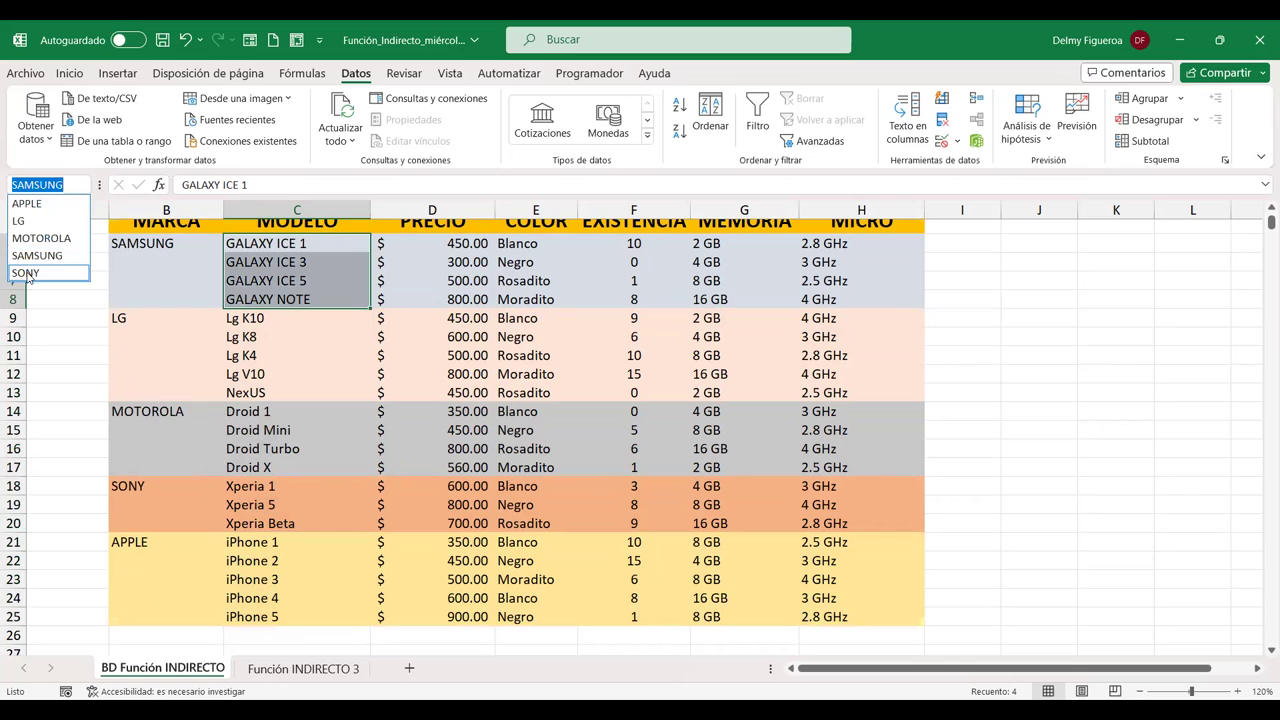
left_click(26, 273)
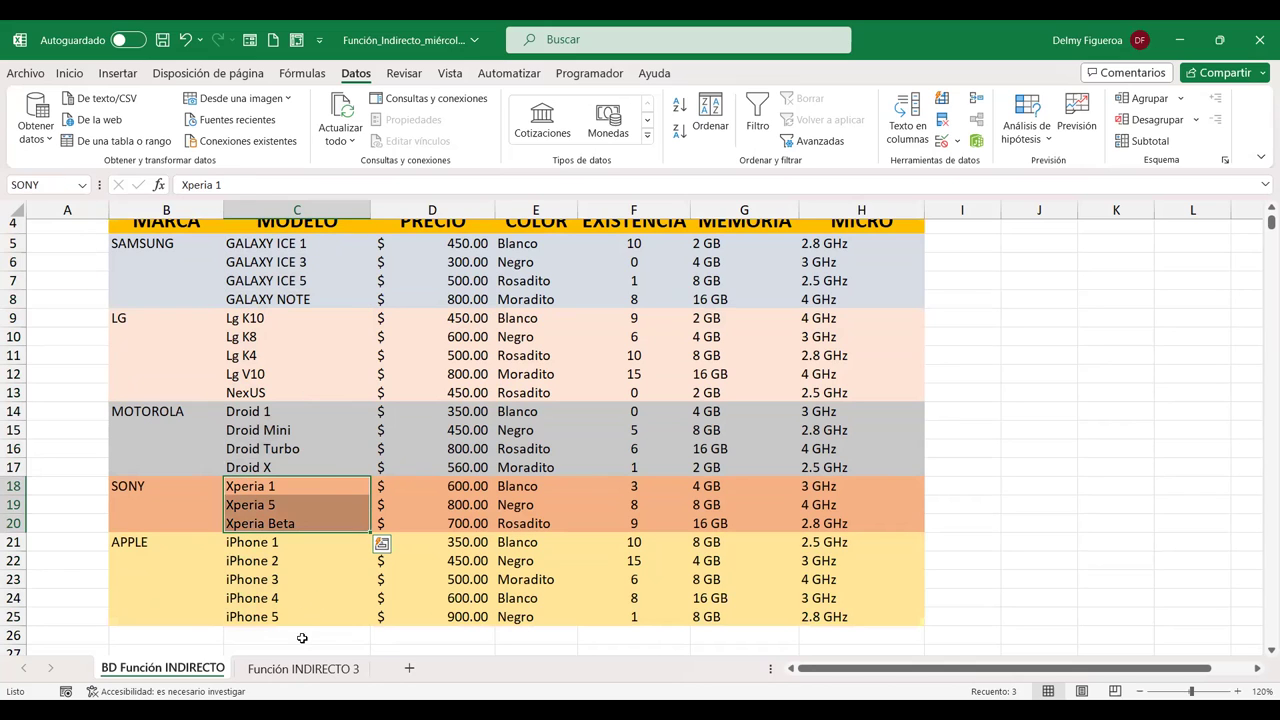
left_click(303, 668)
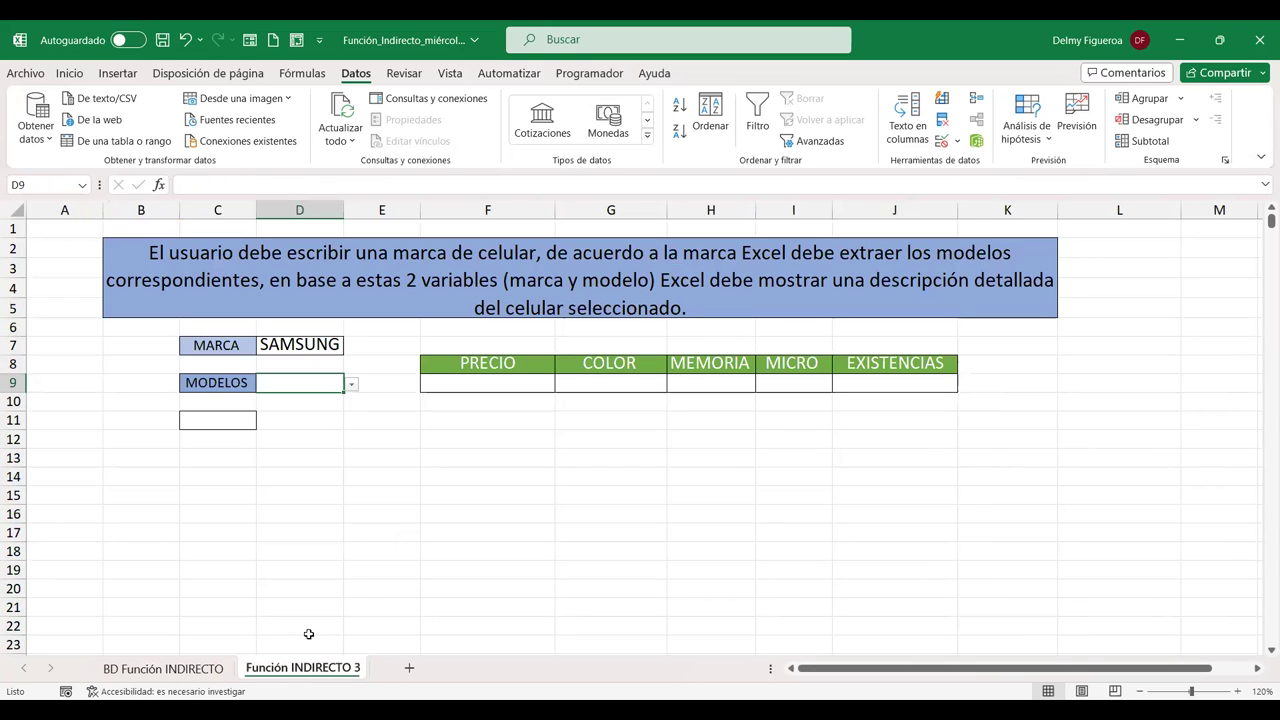
Pick GALAXY ICE 3 as the SAMSUNG model in D9 and autofit column D
left_click(351, 389)
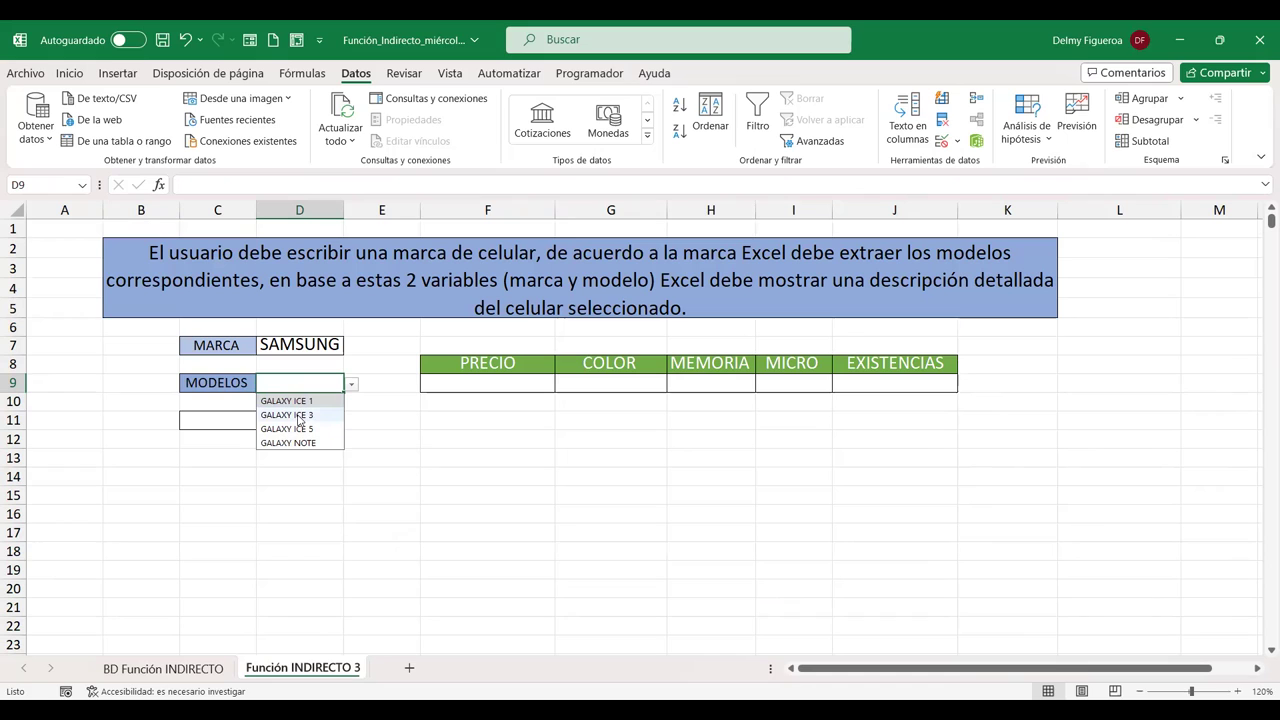
left_click(298, 414)
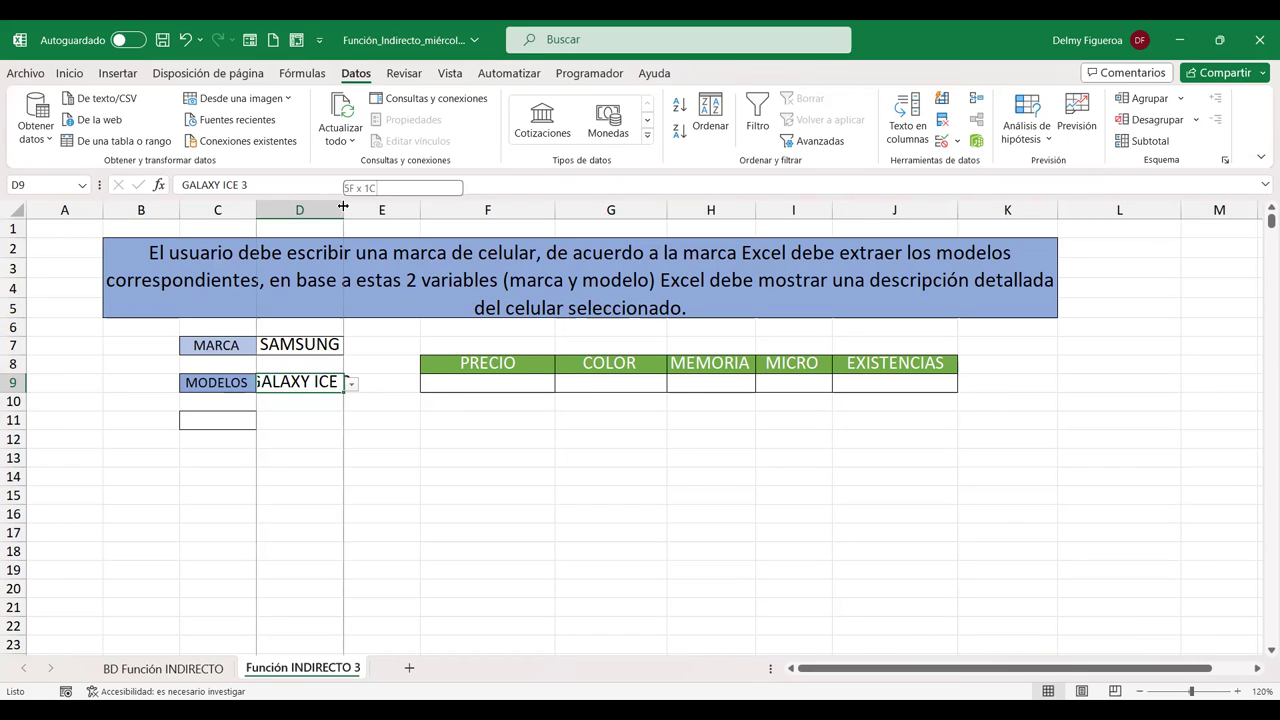
double_click(343, 209)
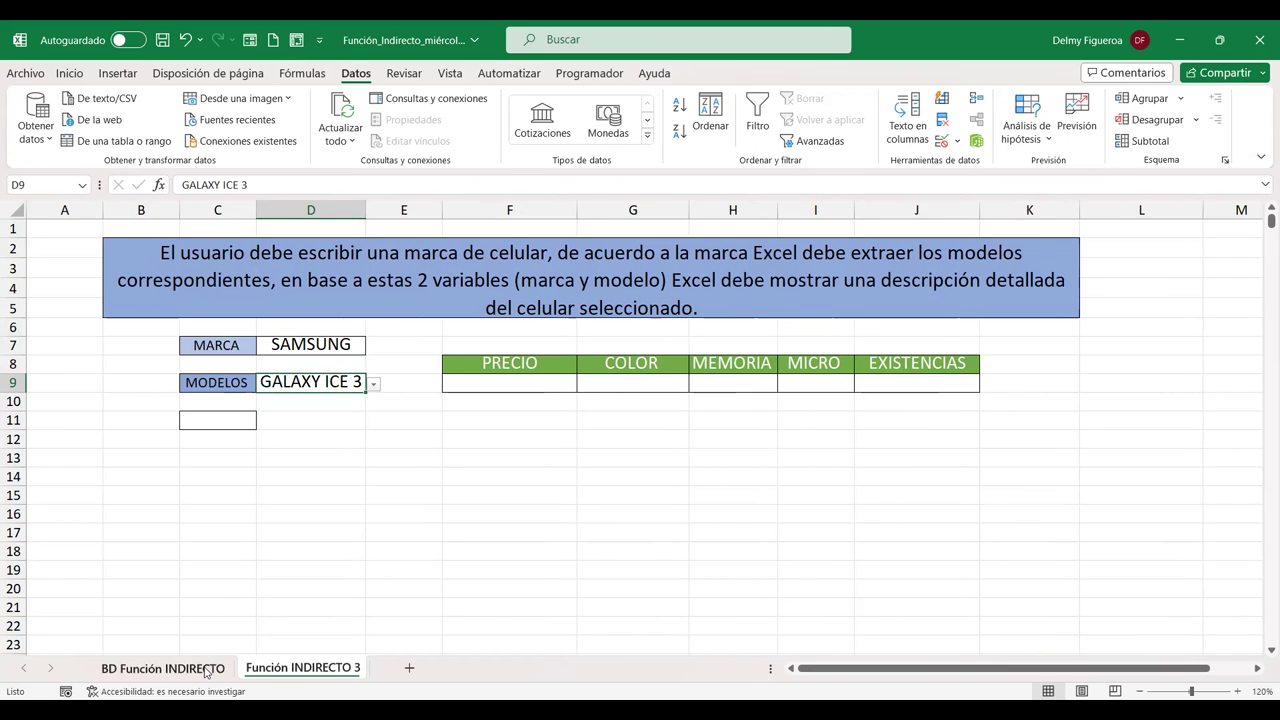
left_click(207, 668)
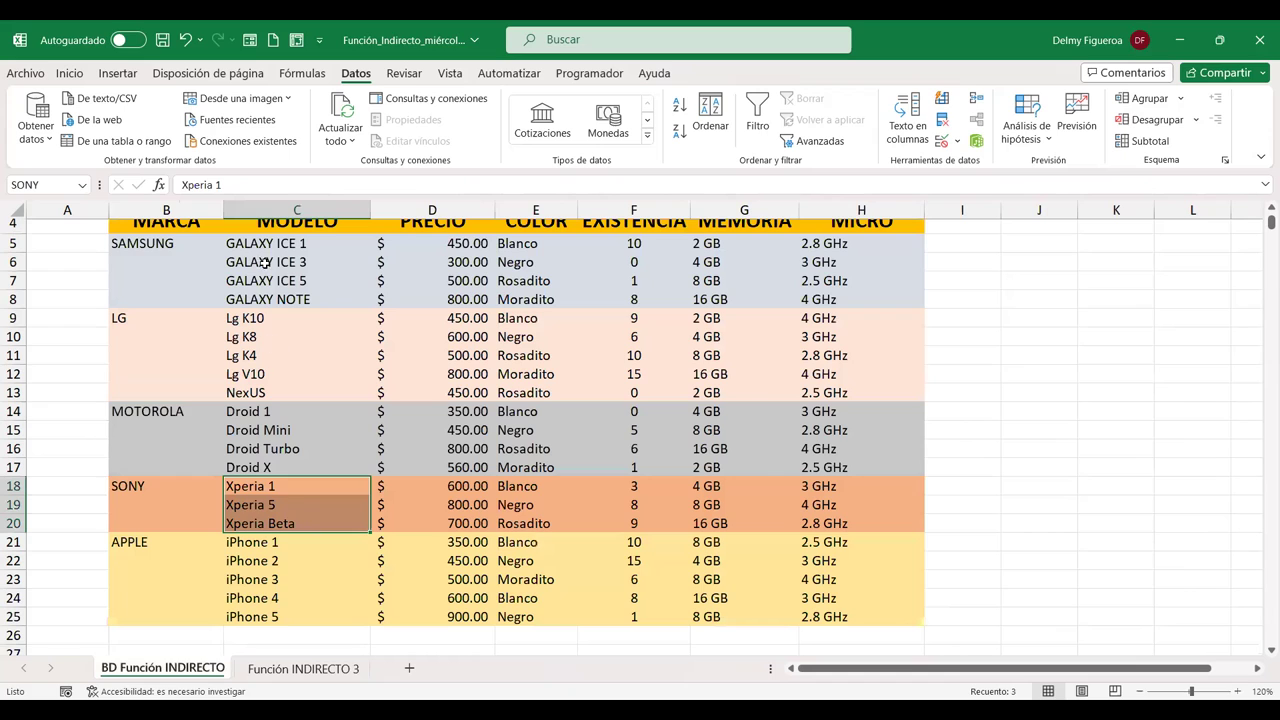
left_click(320, 676)
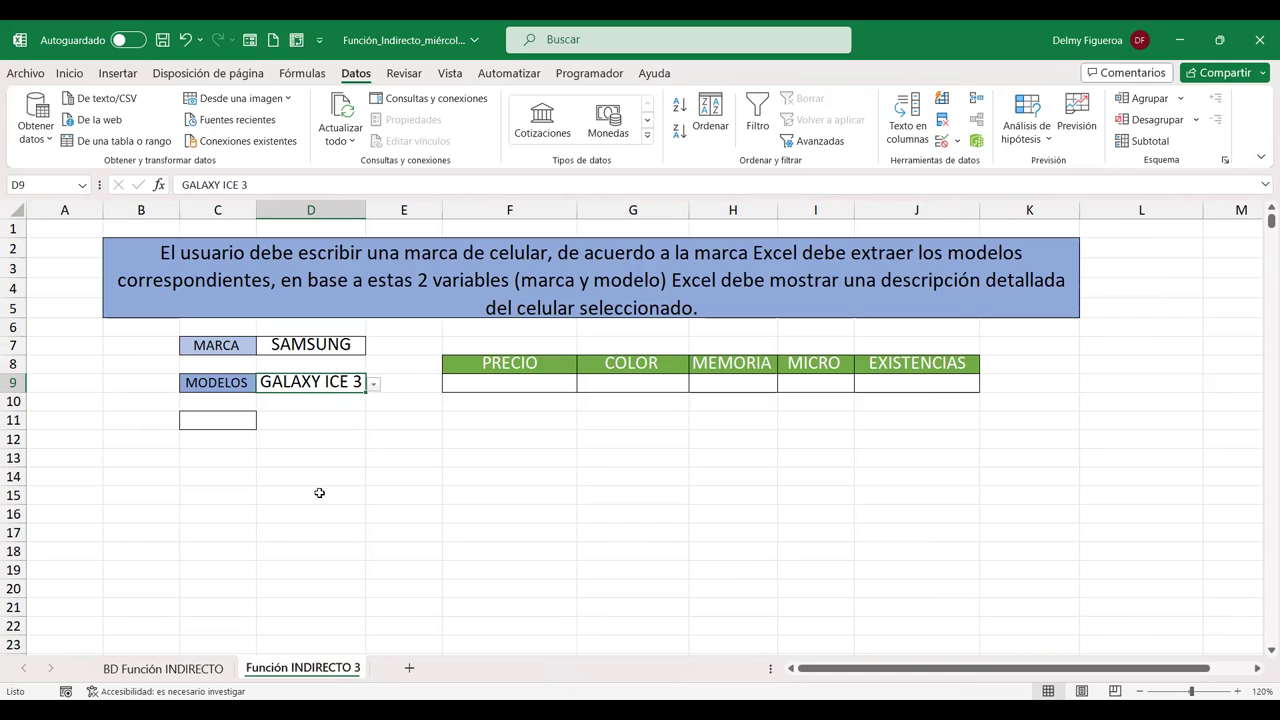
Enter LG as the brand in D7 and choose Lg V10 as the model in D9
left_click(327, 343)
type("LG")
key("Return")
left_click(349, 385)
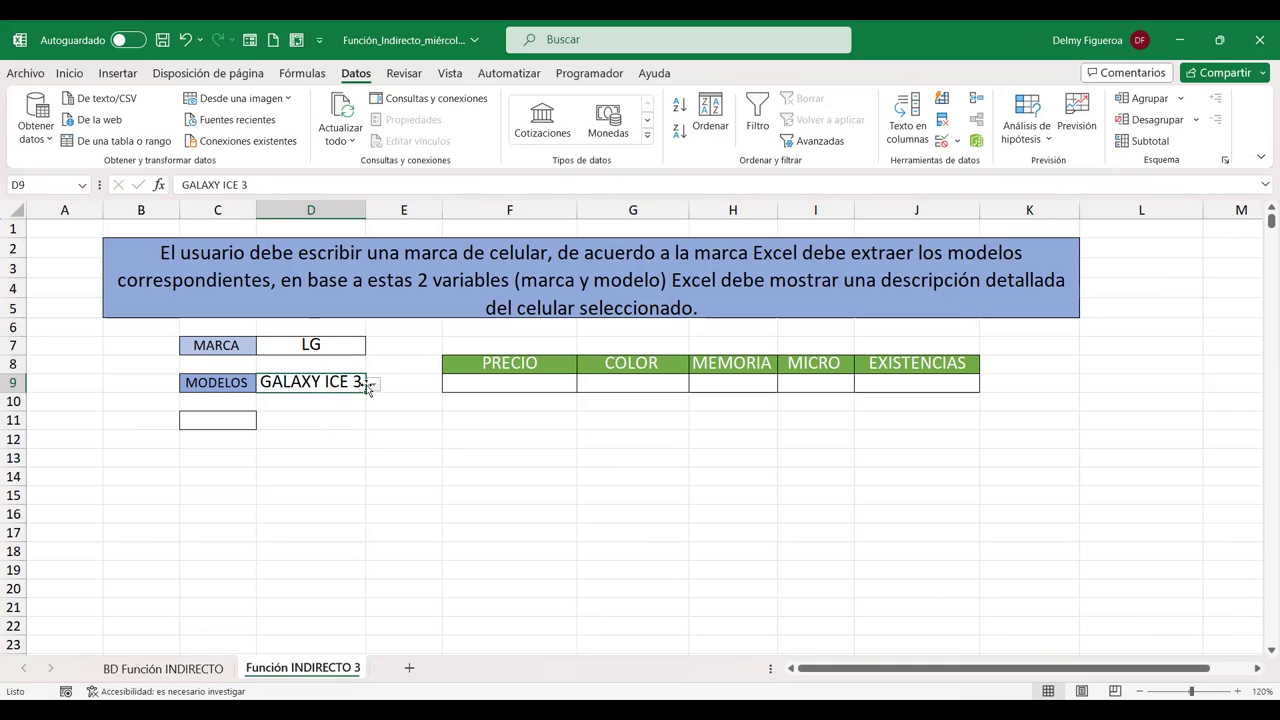
left_click(372, 386)
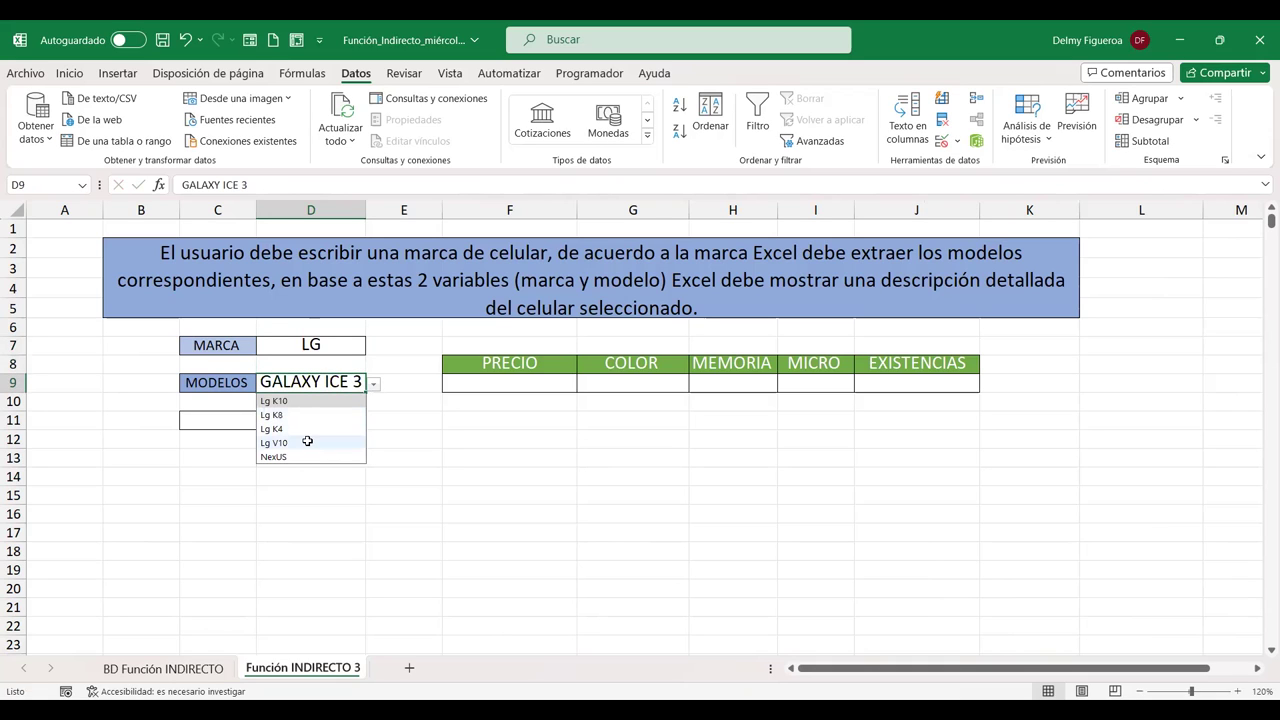
left_click(307, 441)
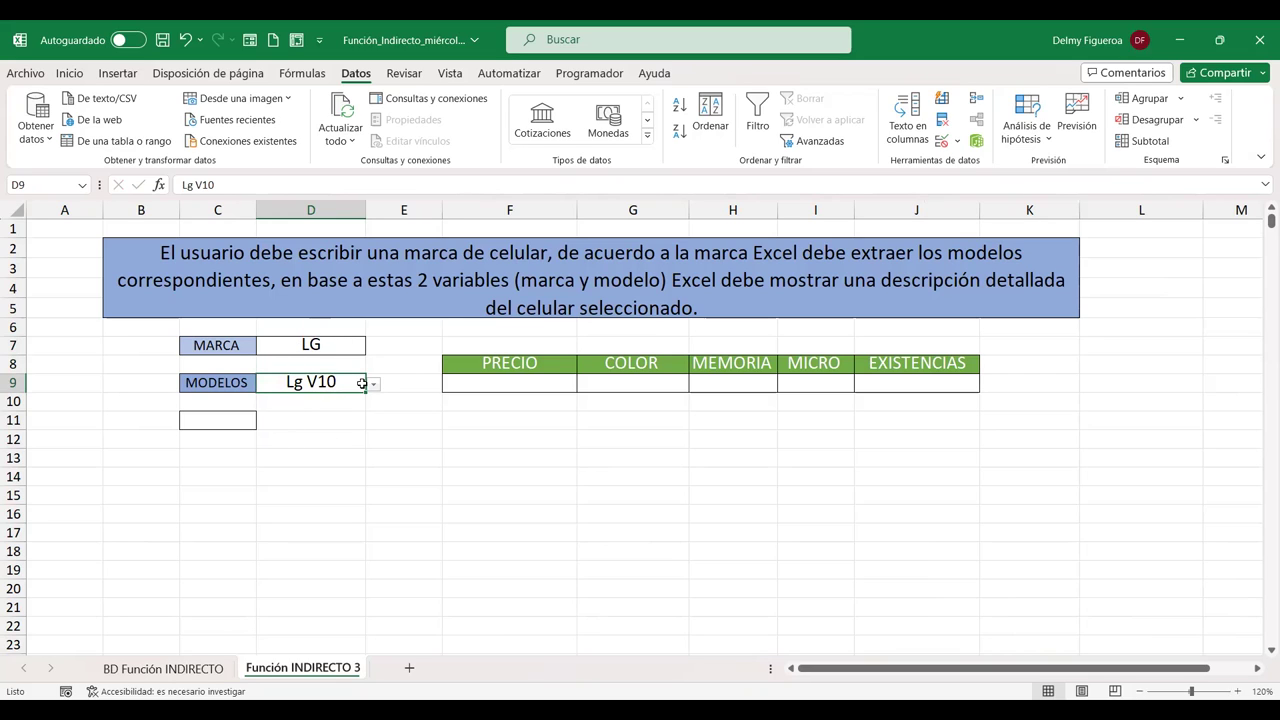
left_click(527, 383)
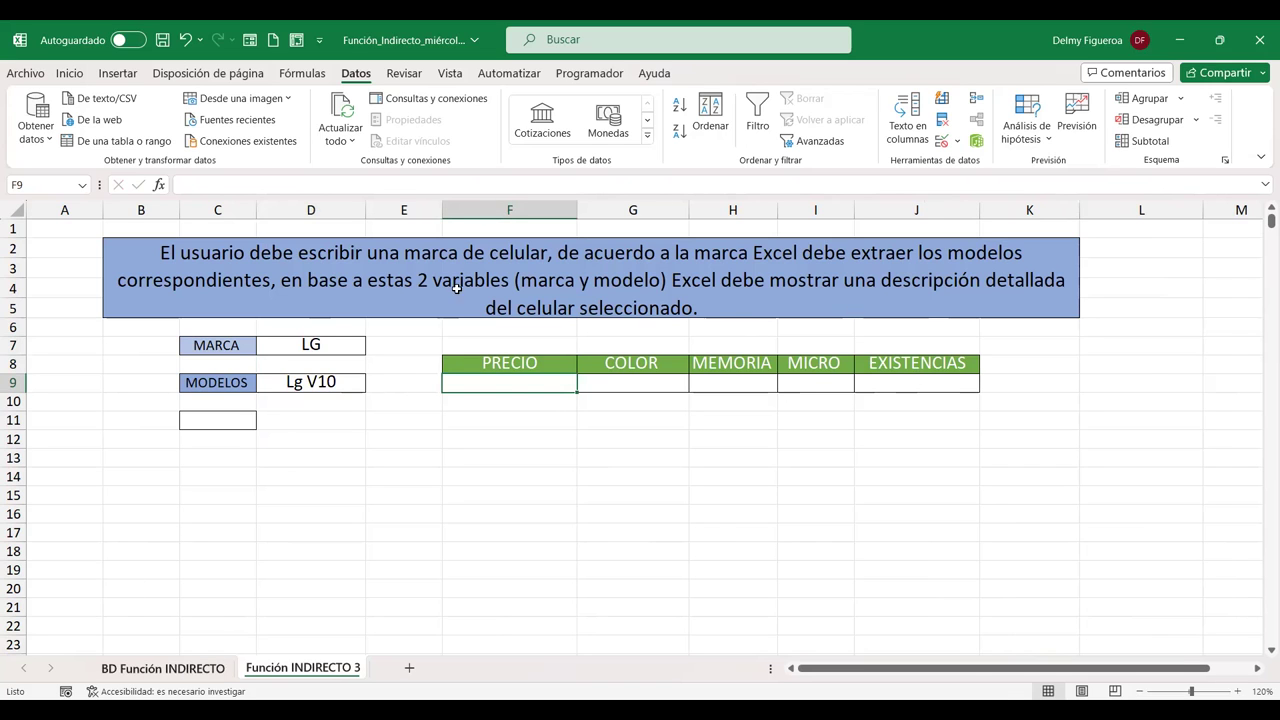
Compare the lookup sheet with the data sheet, ending on the BD Función INDIRECTO phone table
key("ctrl+Page_Up")
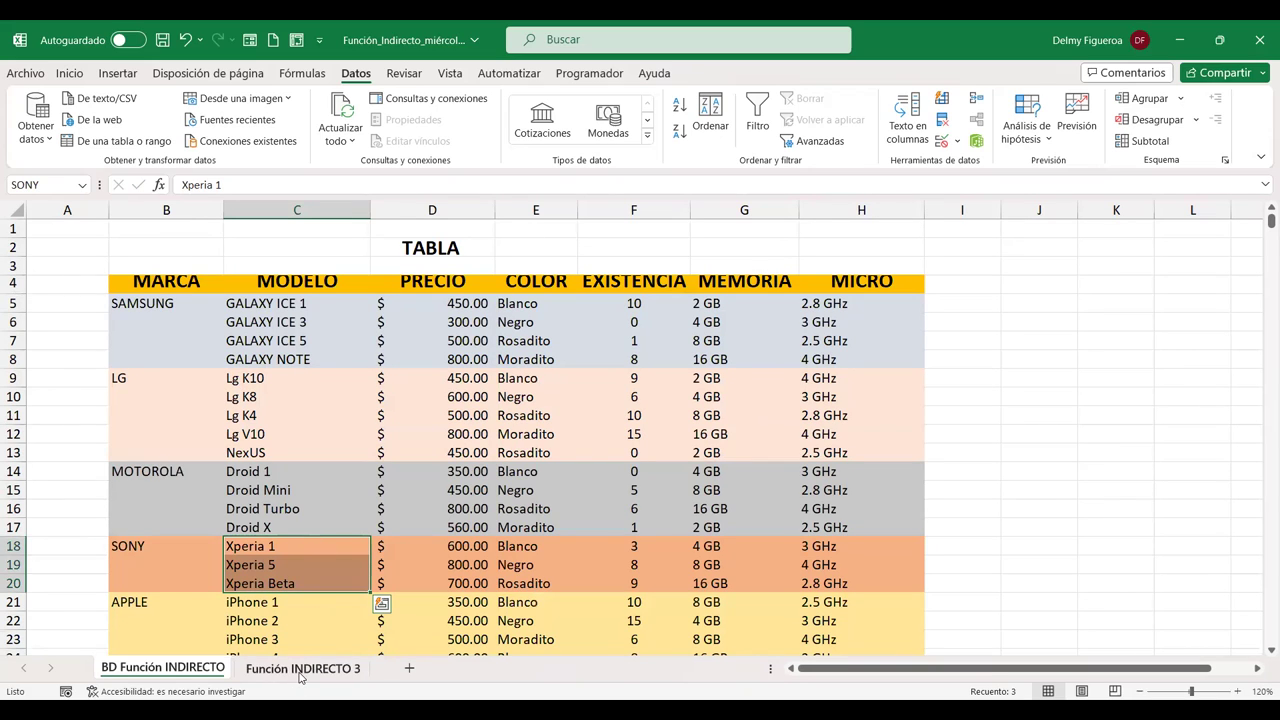
left_click(299, 668)
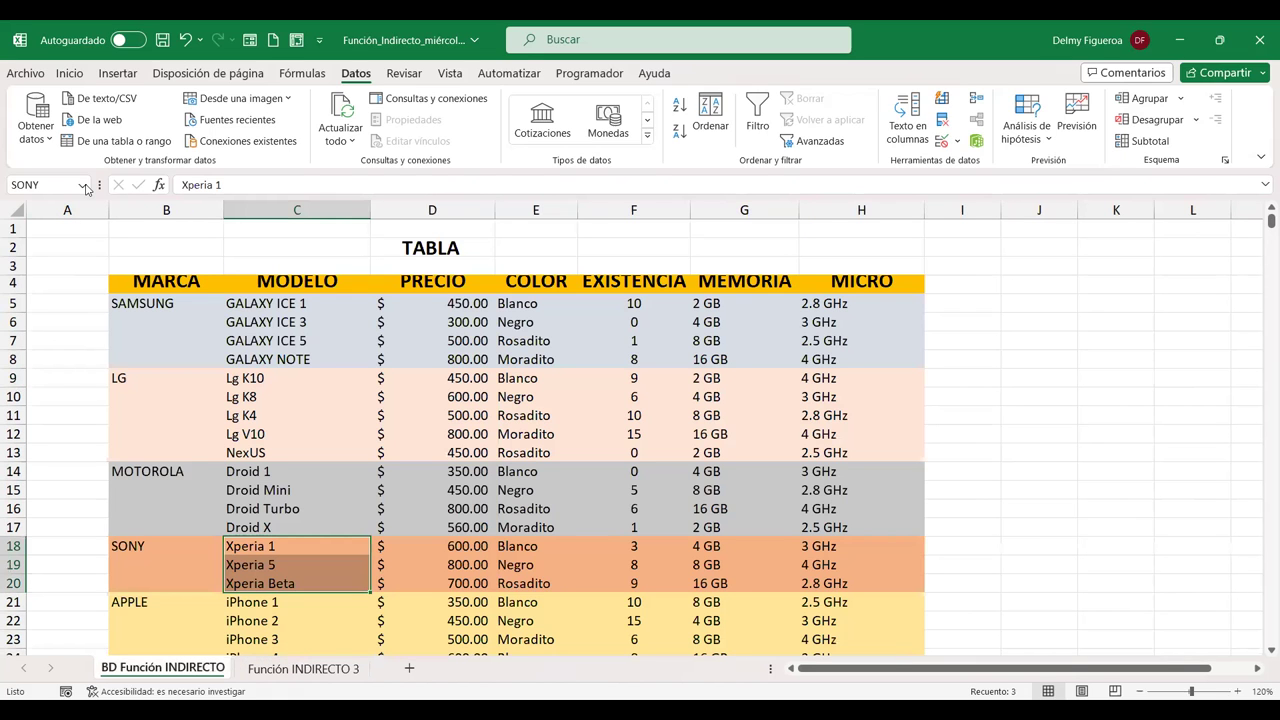
left_click(70, 185)
left_click(82, 185)
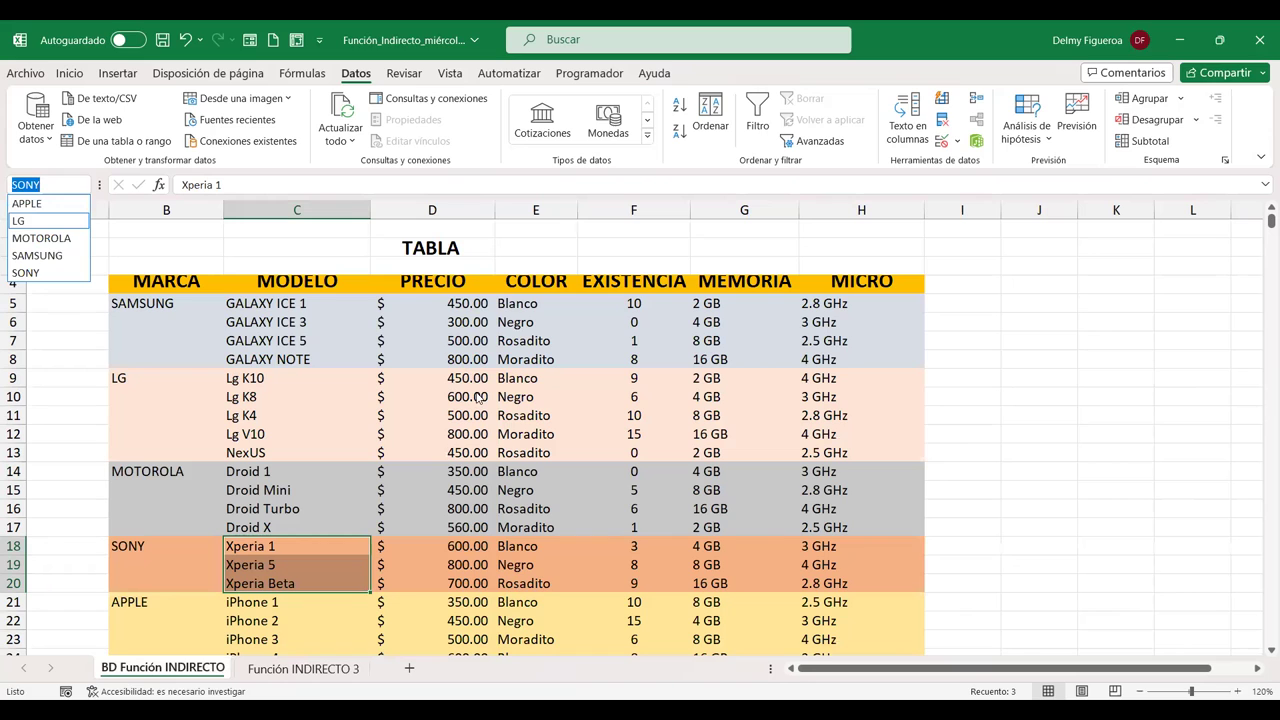
left_click(300, 668)
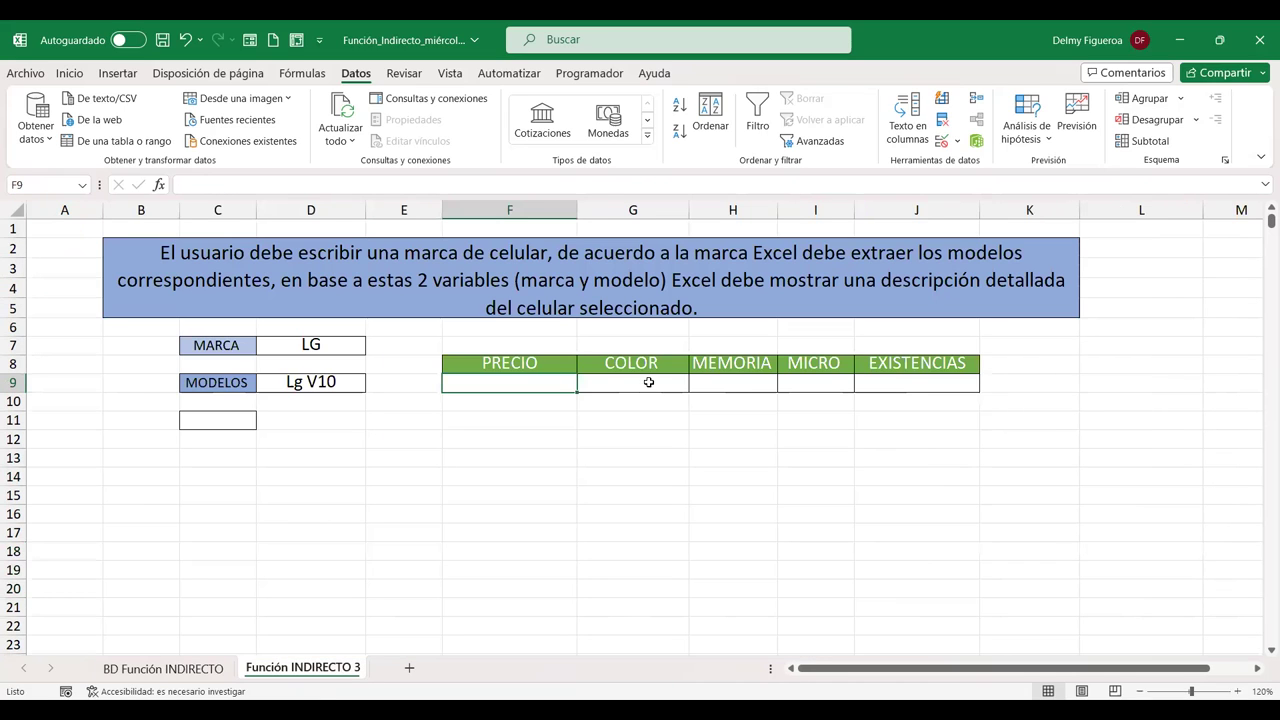
left_click(330, 381)
left_click(535, 386)
left_click(163, 668)
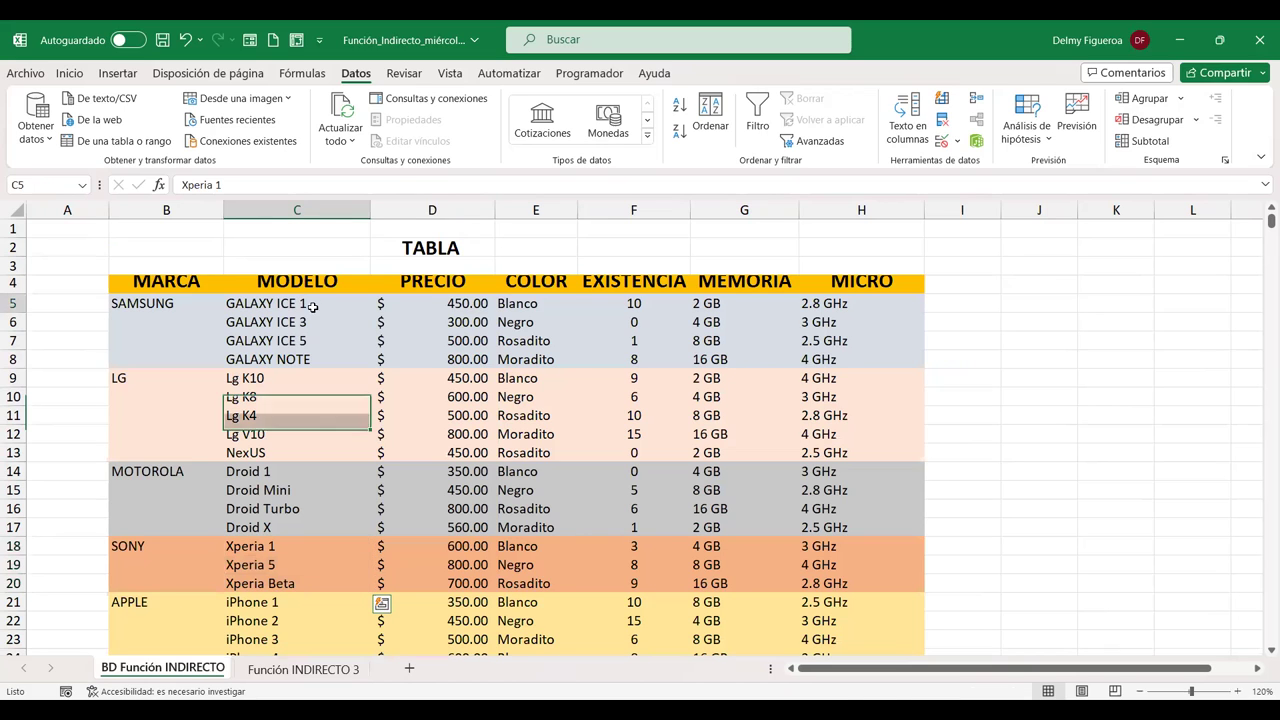
Select the model and detail block C5:H25 on the BD Función INDIRECTO sheet
left_click_drag(290, 303, 806, 341)
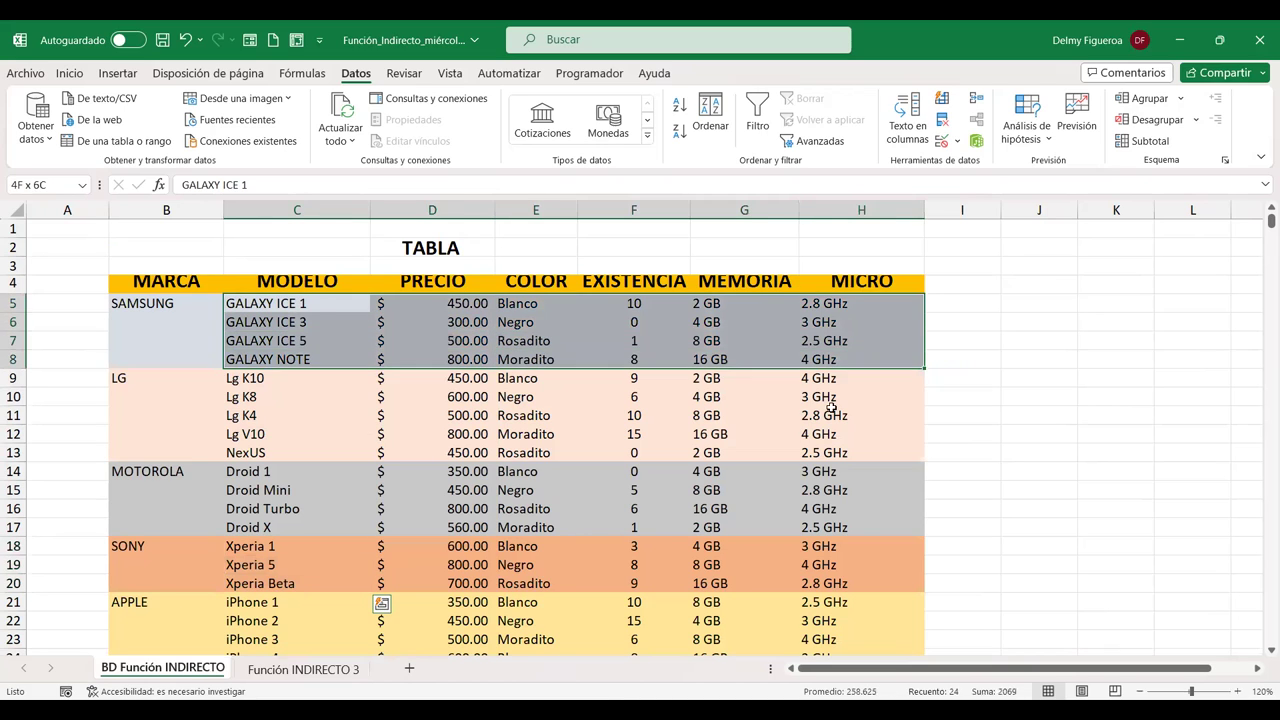
mouse_move(806, 341)
left_mouse_down()
mouse_move(828, 673)
mouse_move(828, 660)
left_mouse_up()
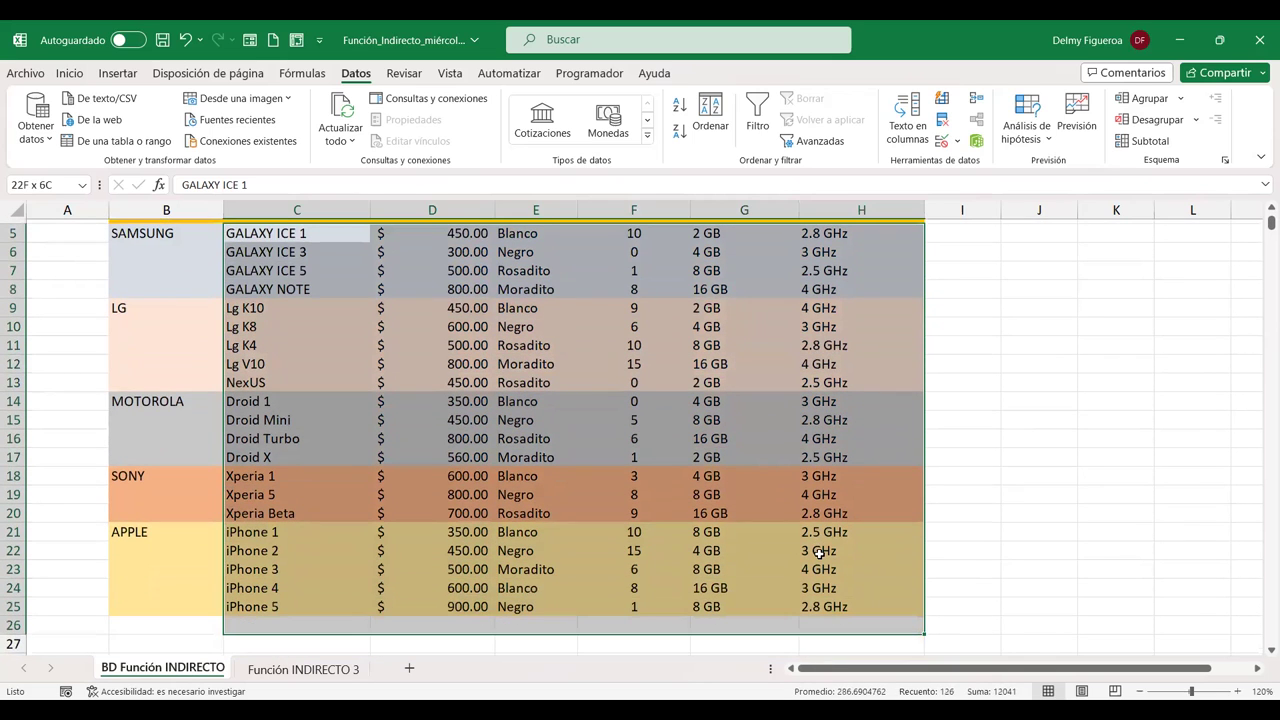
left_click_drag(820, 553, 820, 543)
scroll(820, 543, "down", 1)
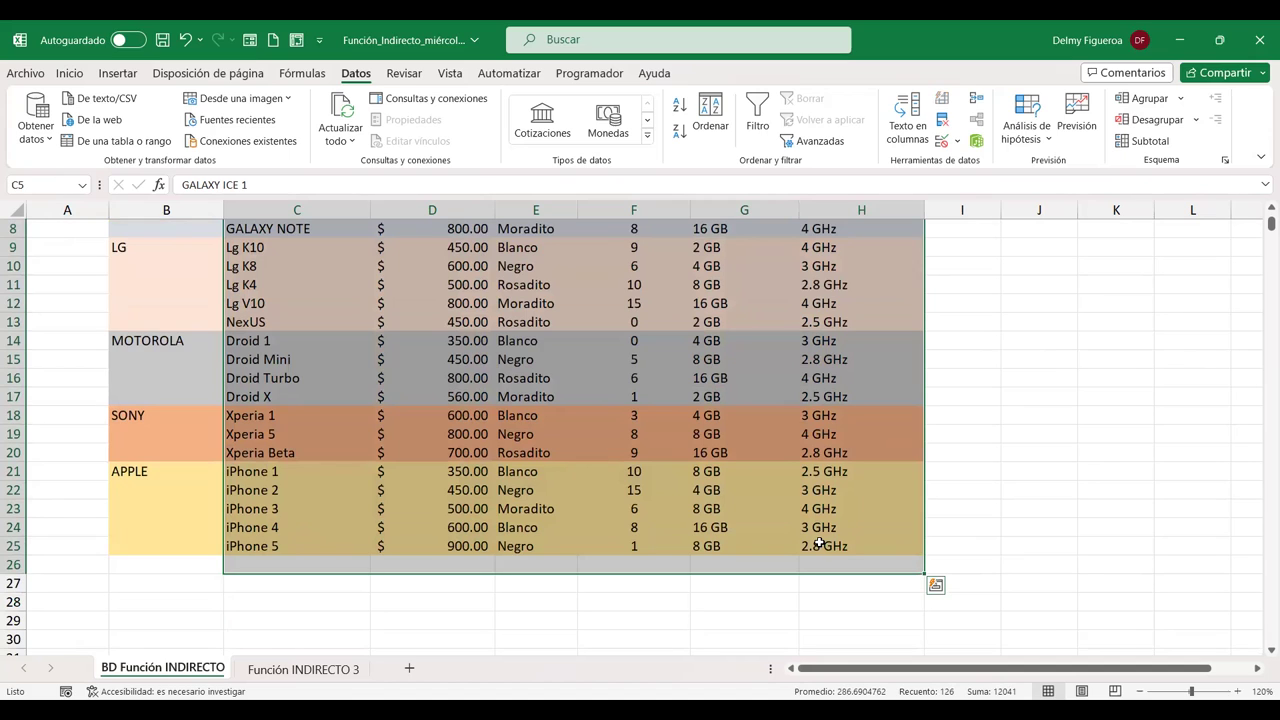
left_click(870, 548, "shift")
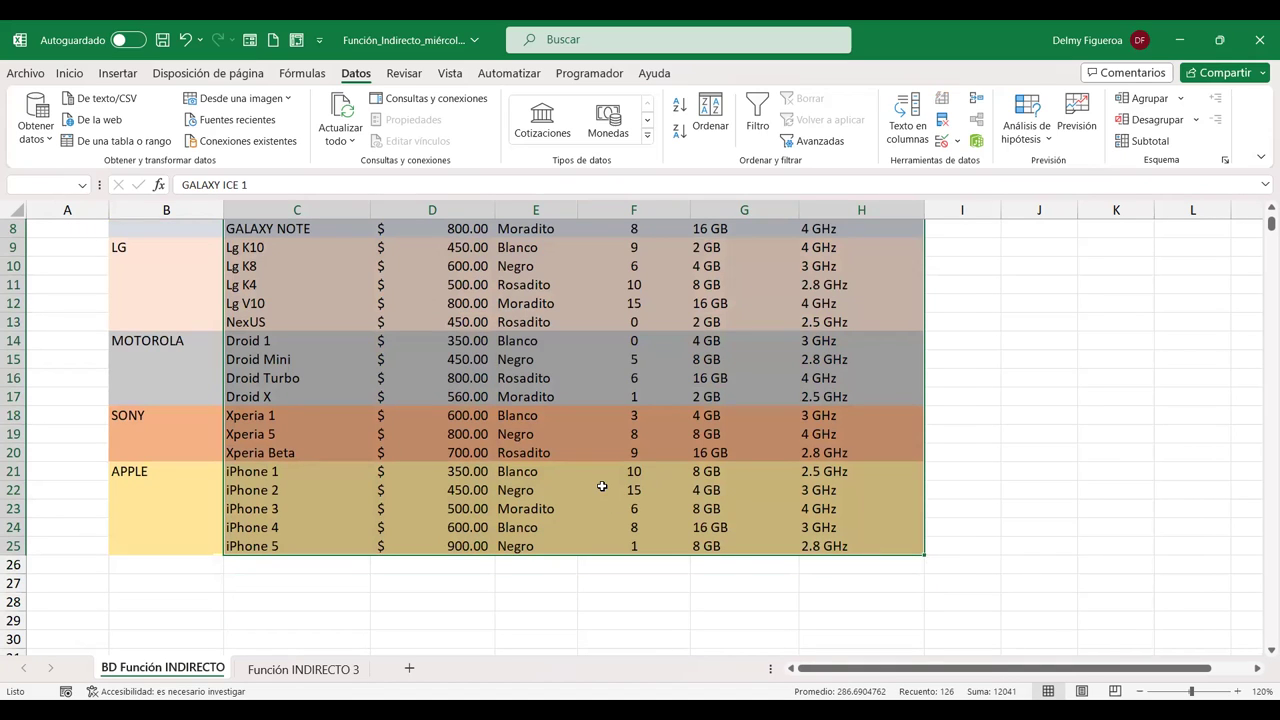
scroll(602, 484, "up", 3)
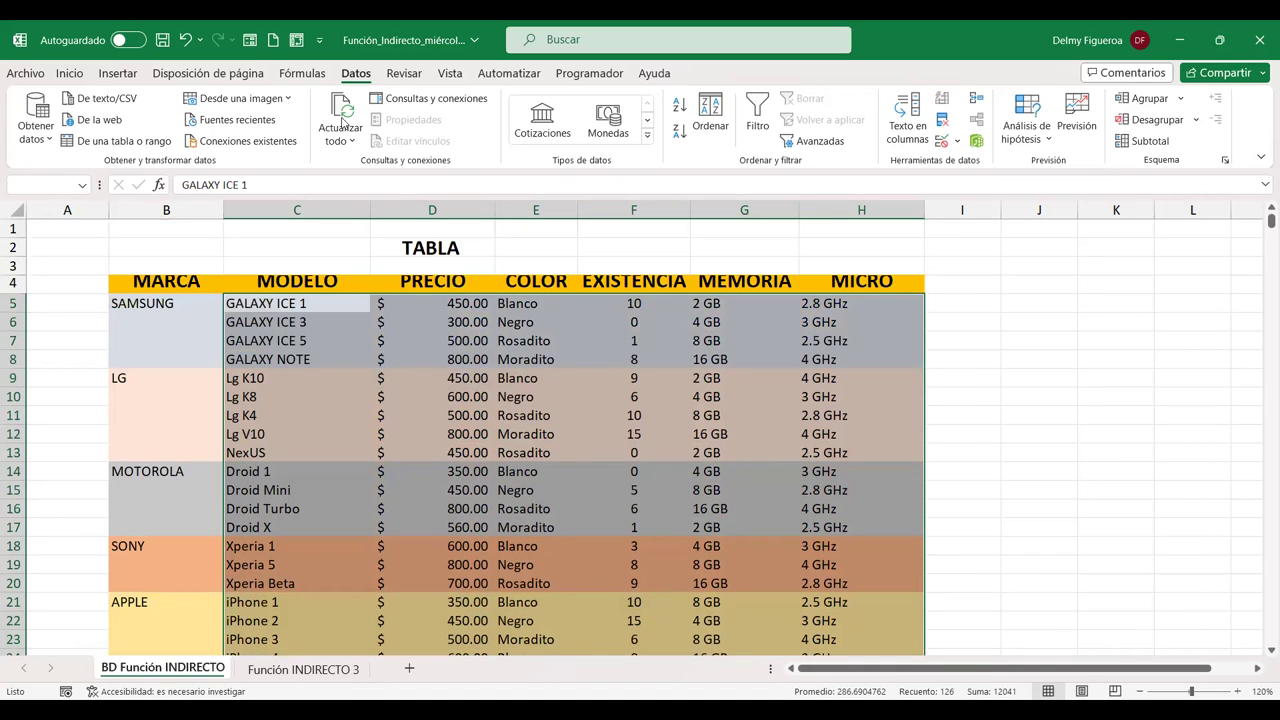
Use Fórmulas > Crear desde la selección with Columna izquierda to name each model's row
left_click(300, 74)
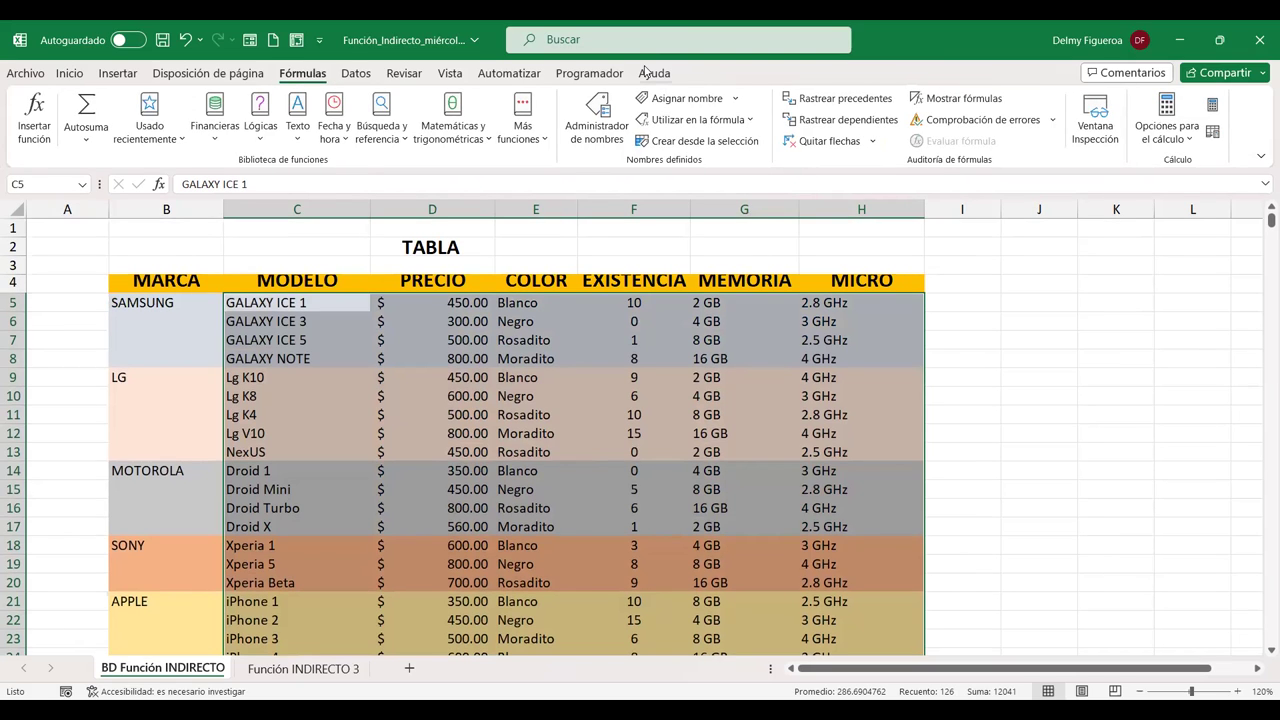
left_click(711, 147)
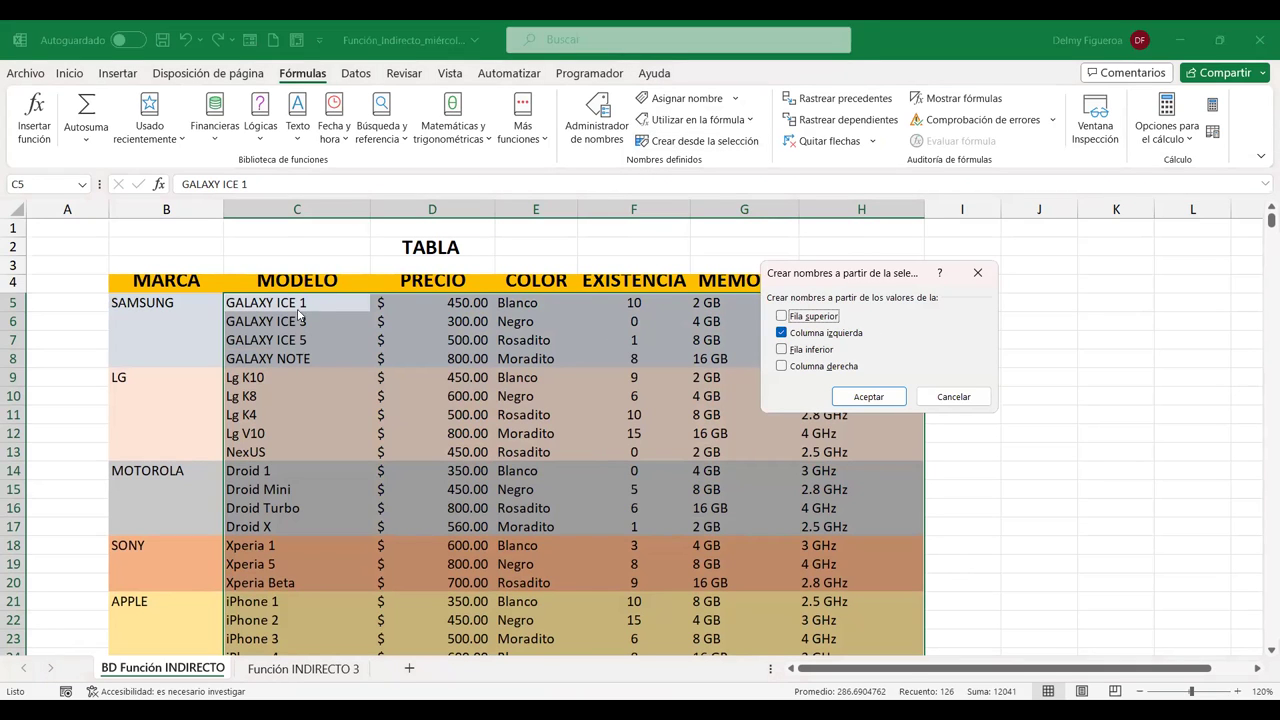
left_click(877, 397)
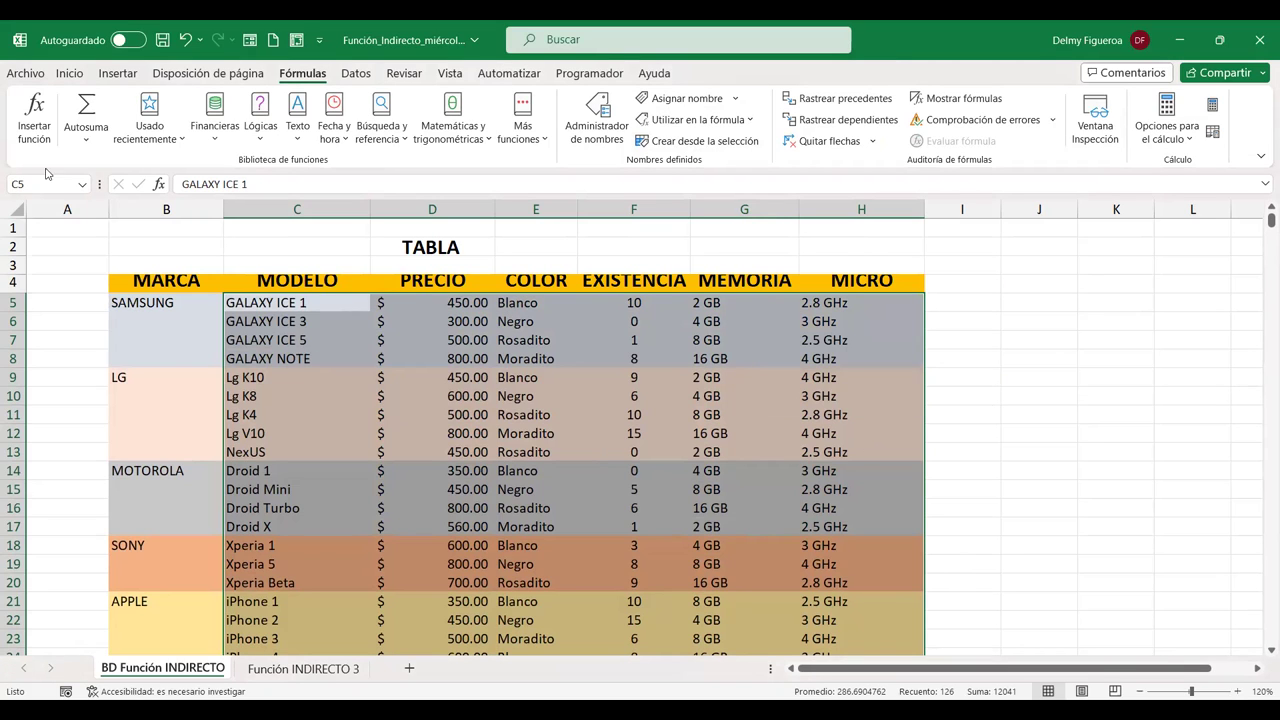
Jump to the Droid_1, Droid_Mini and Droid_Turbo names, then return to Función INDIRECTO 3
left_click(82, 188)
left_click(83, 188)
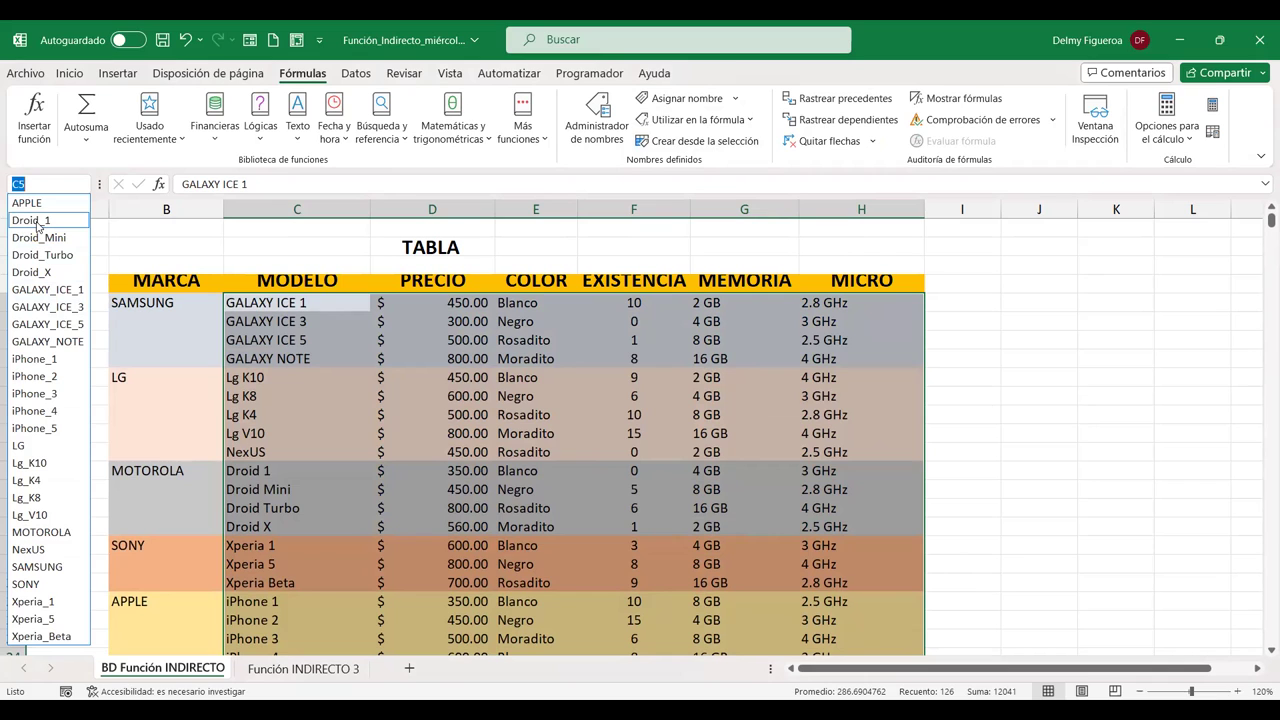
left_click(30, 220)
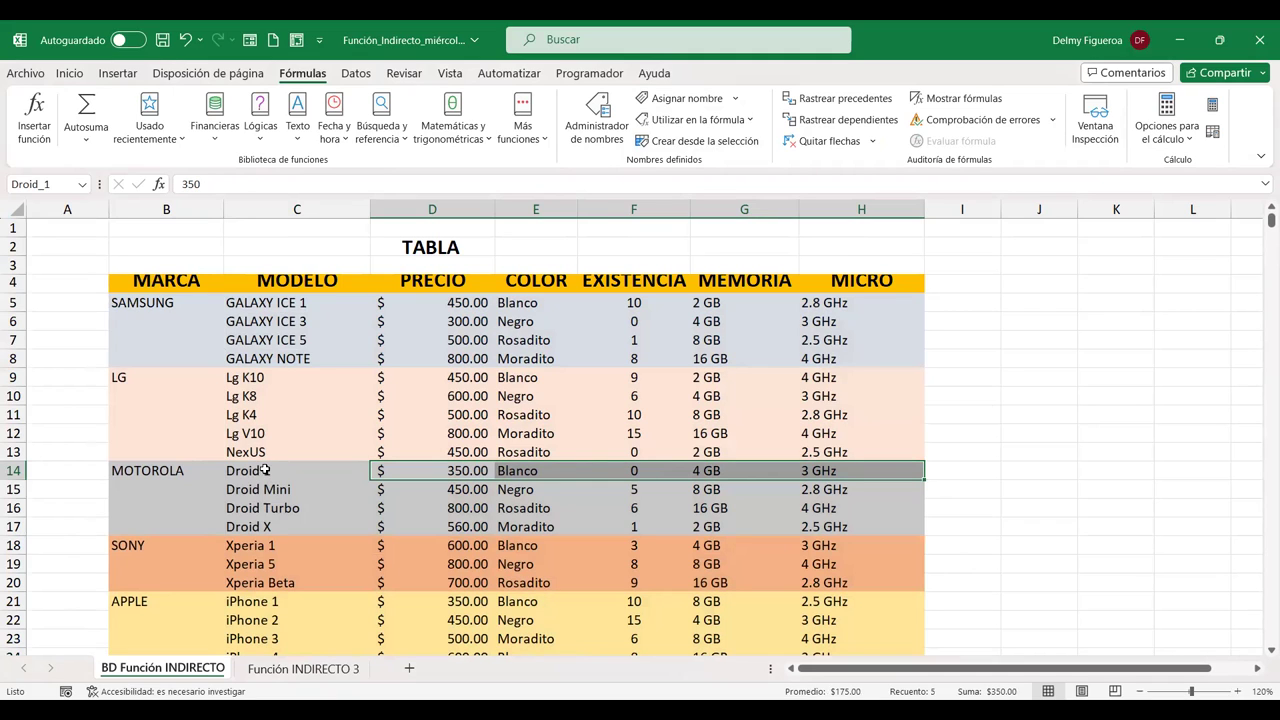
left_click(84, 185)
left_click(85, 185)
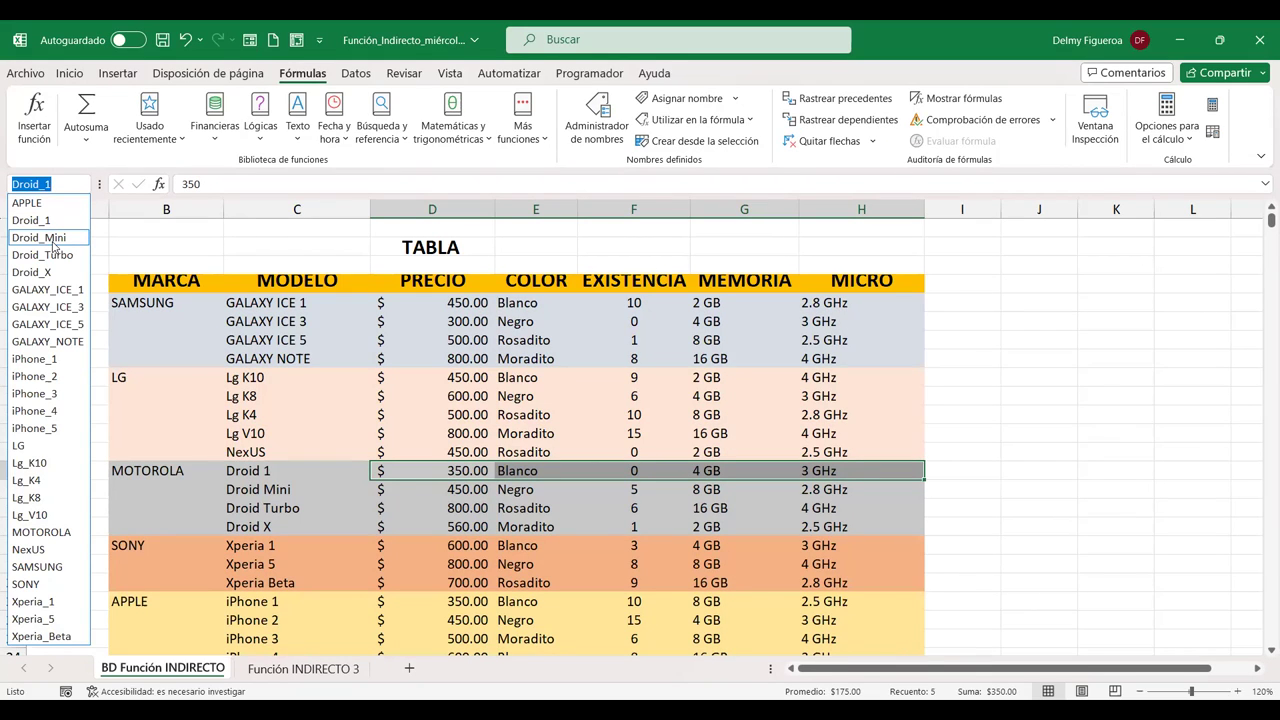
left_click(40, 238)
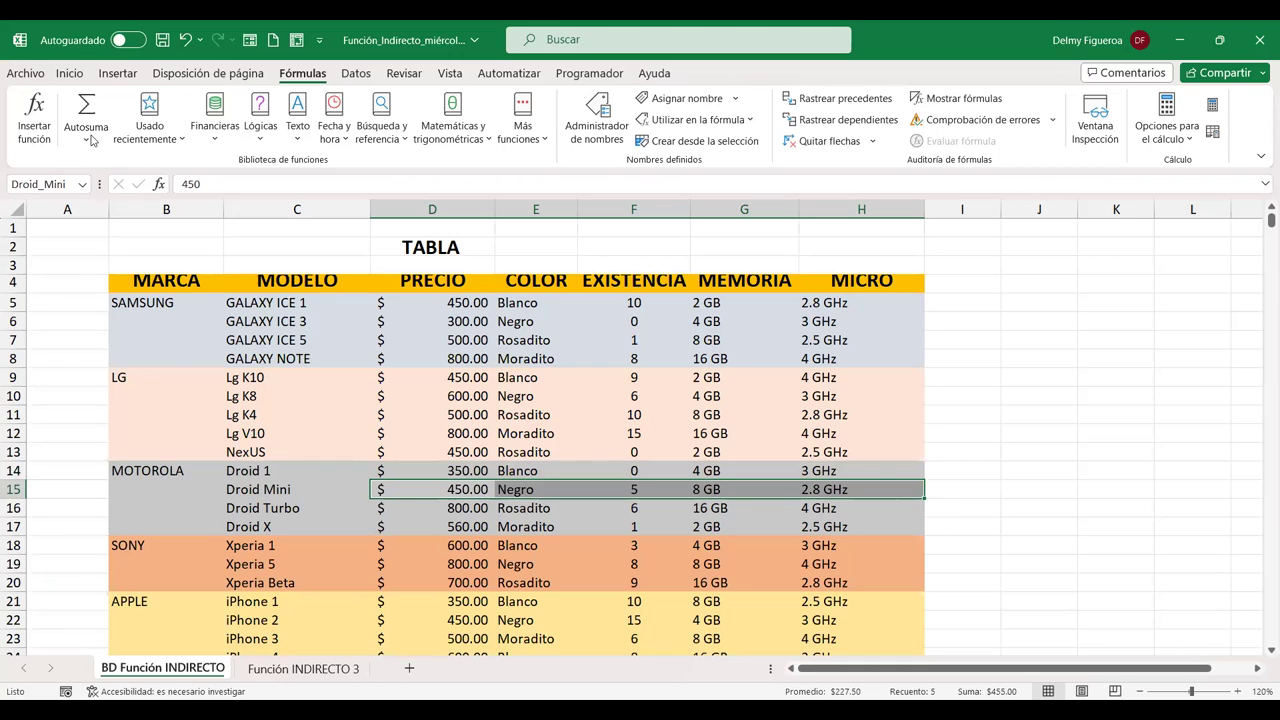
left_click(80, 186)
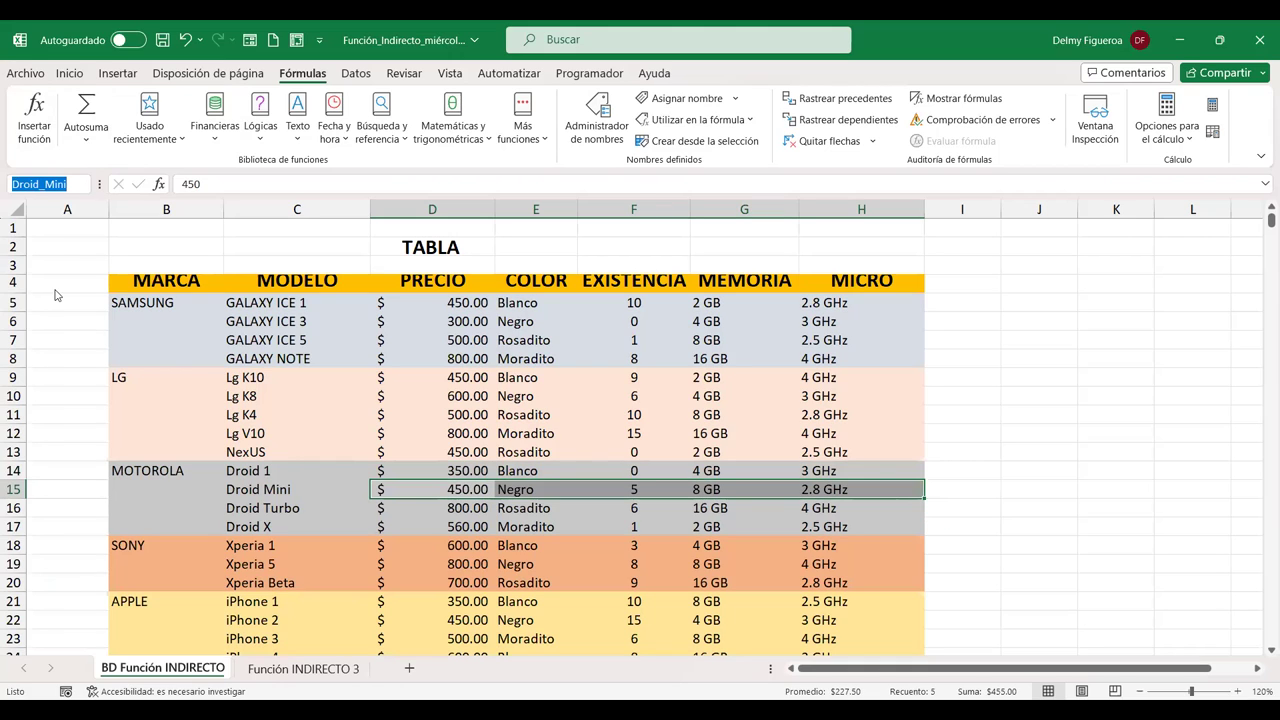
key("alt+Down")
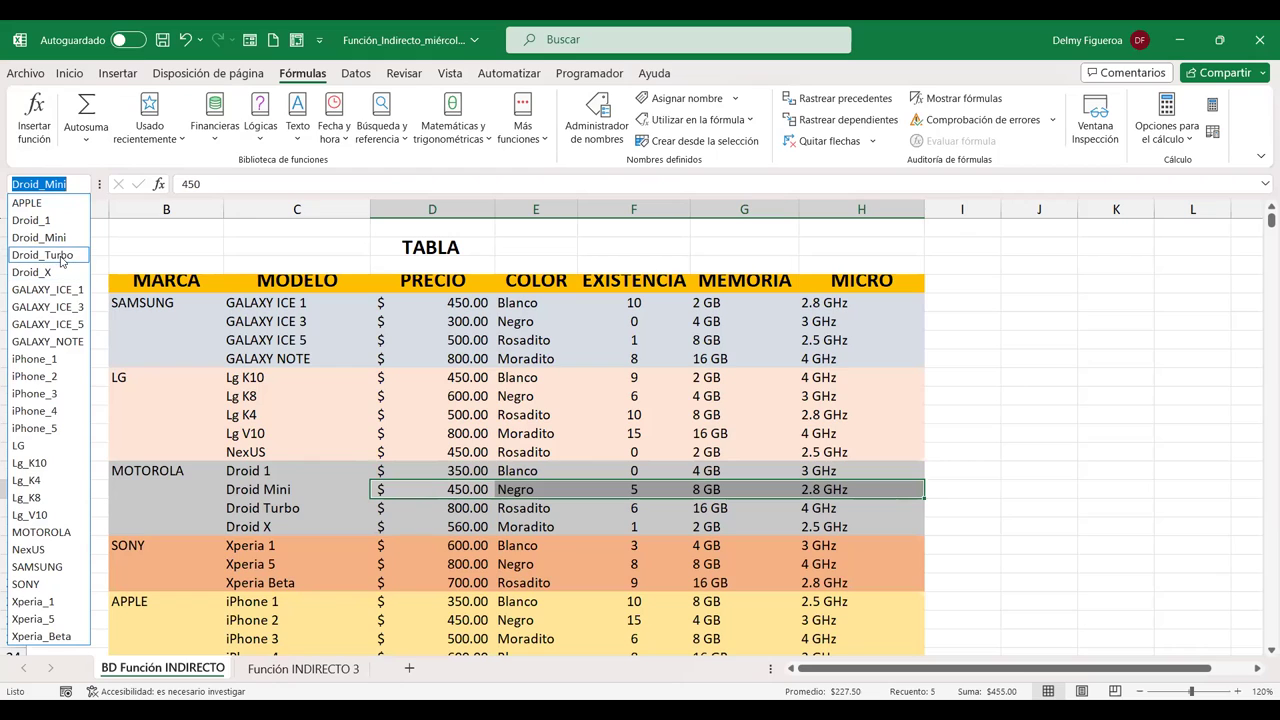
key("Return")
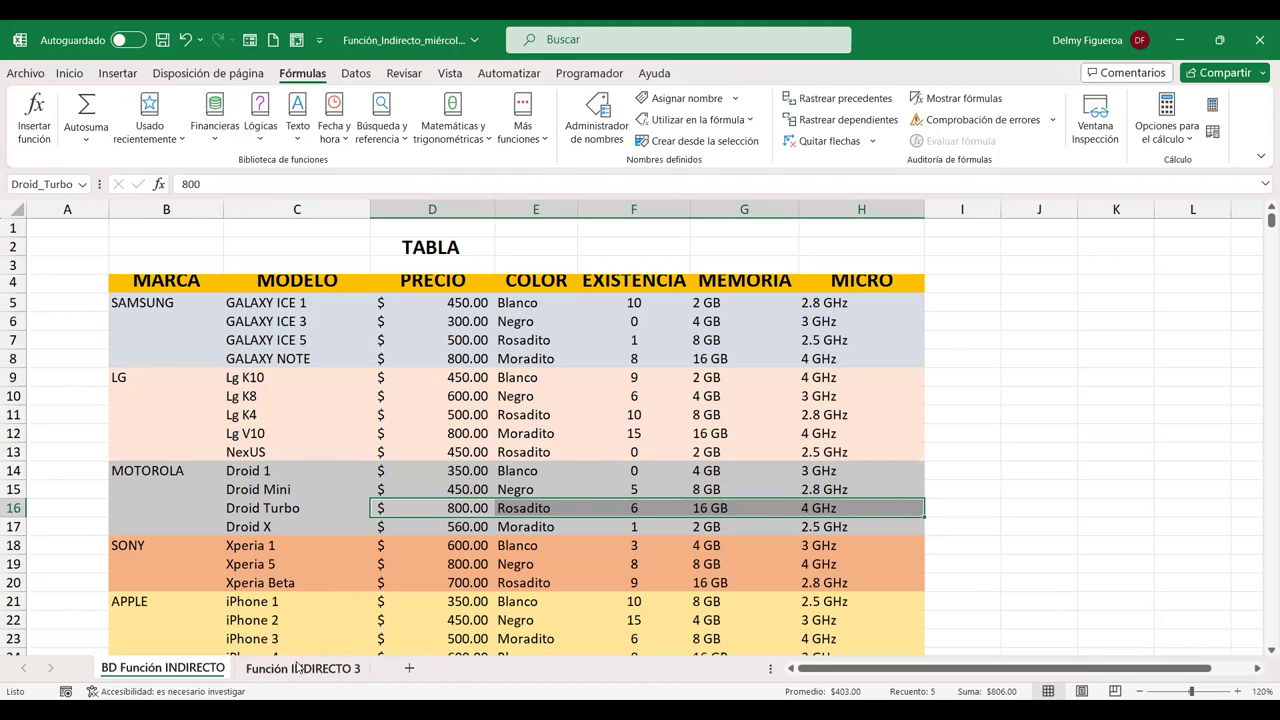
left_click(298, 667)
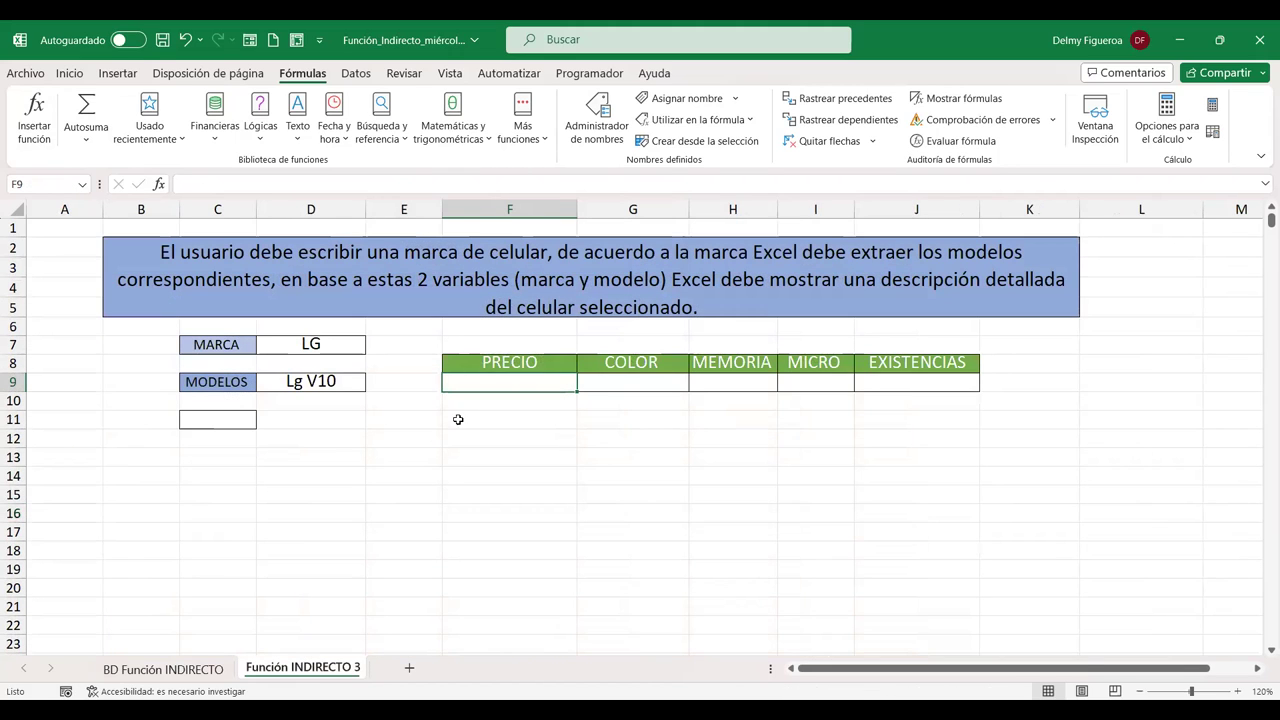
Enter =INDIRECTO(D9) in PRECIO cell F9, which returns #¡REF! for Lg V10
left_click(225, 411)
left_click(500, 384)
type("=I")
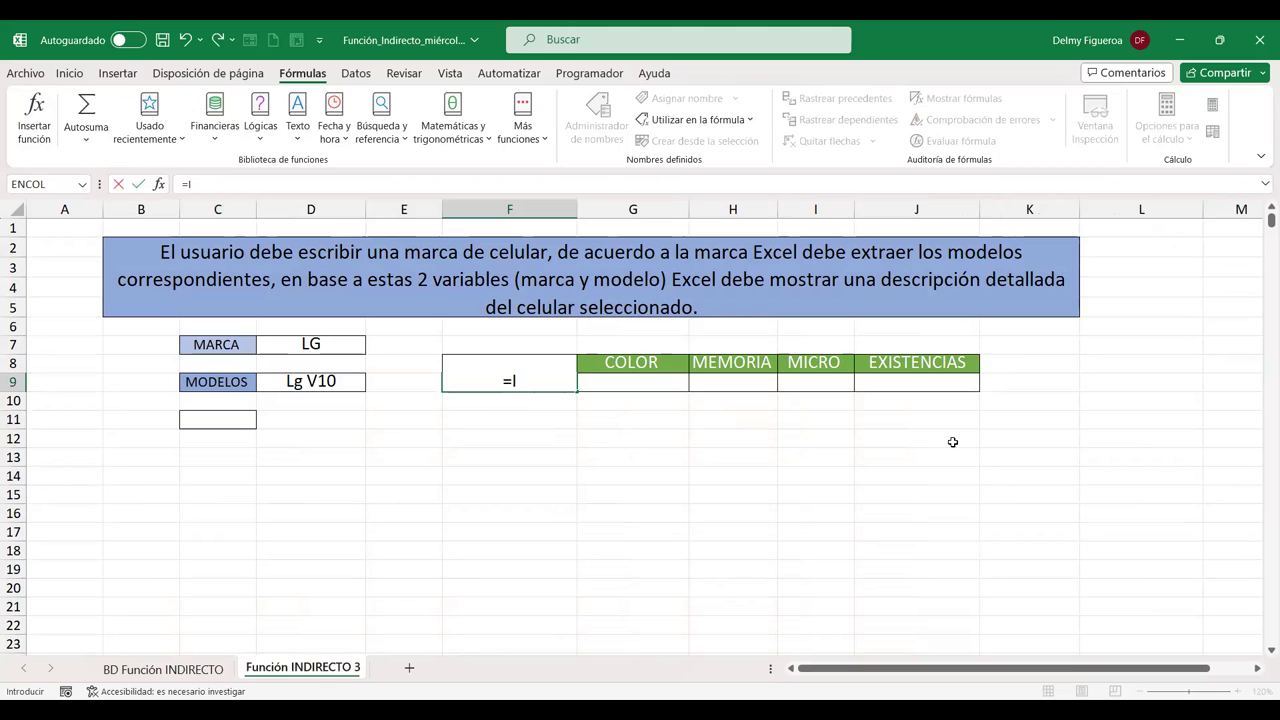
type("NDI")
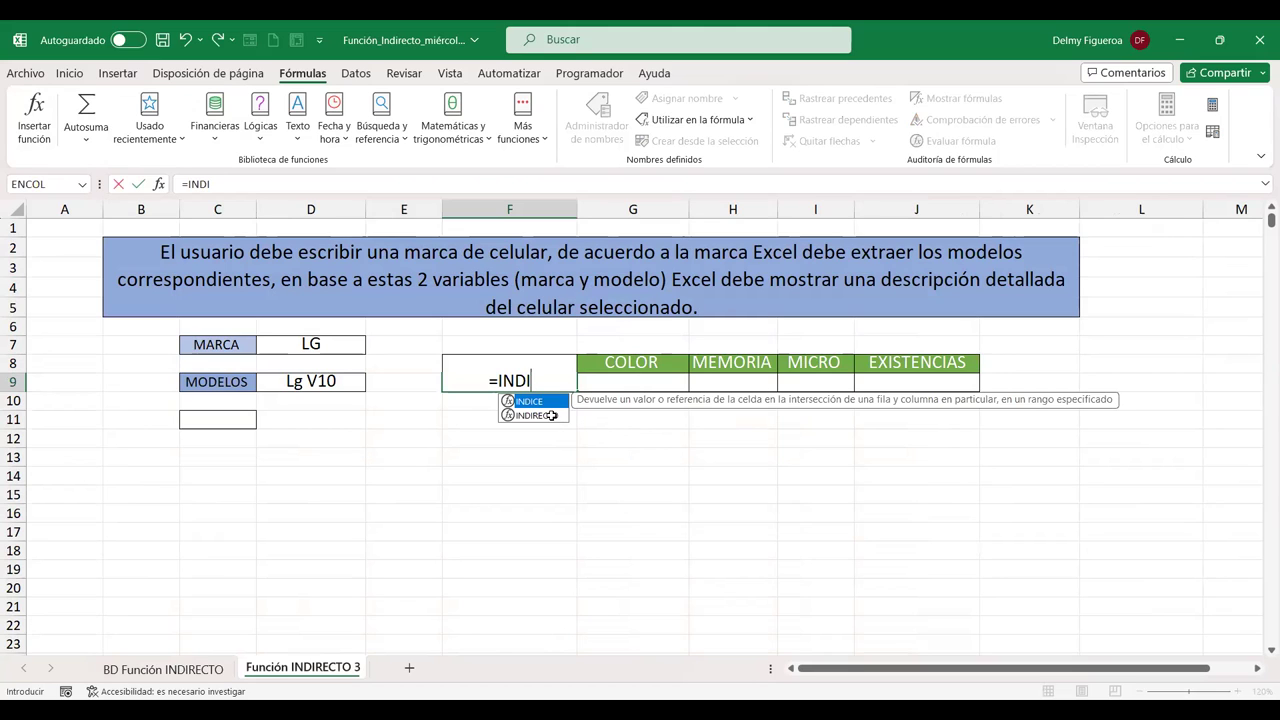
double_click(519, 415)
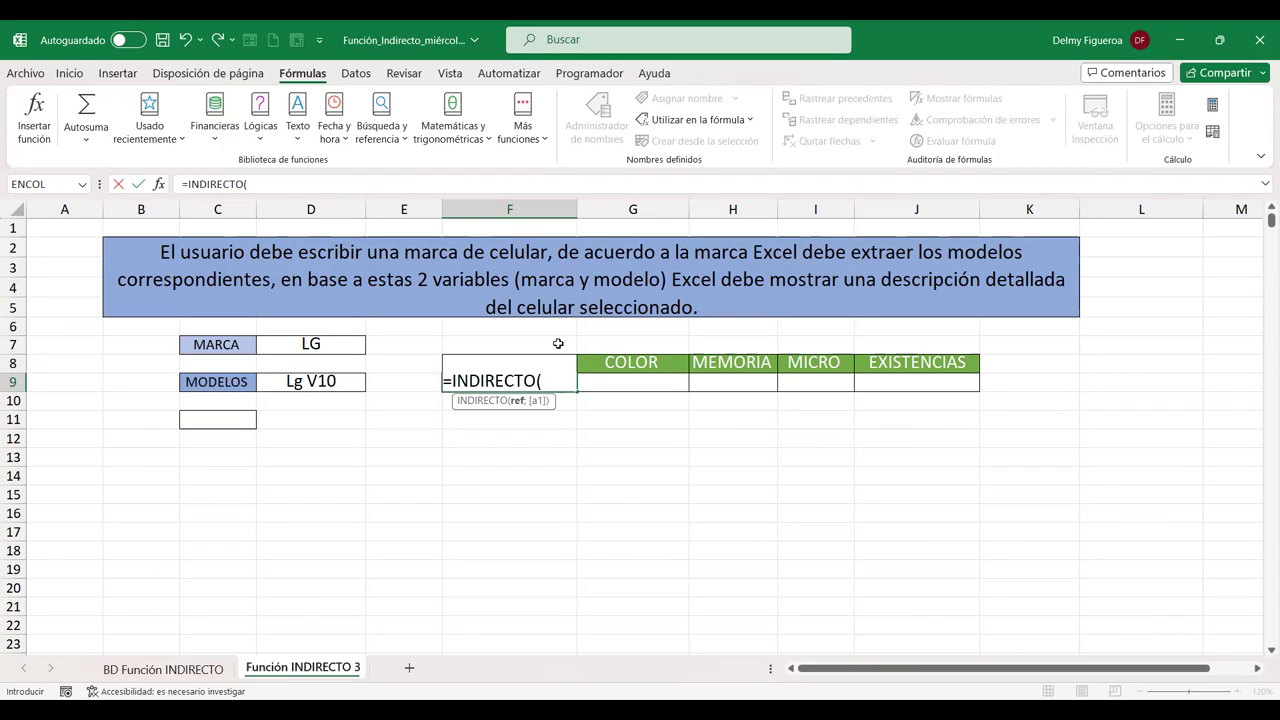
left_click(313, 380)
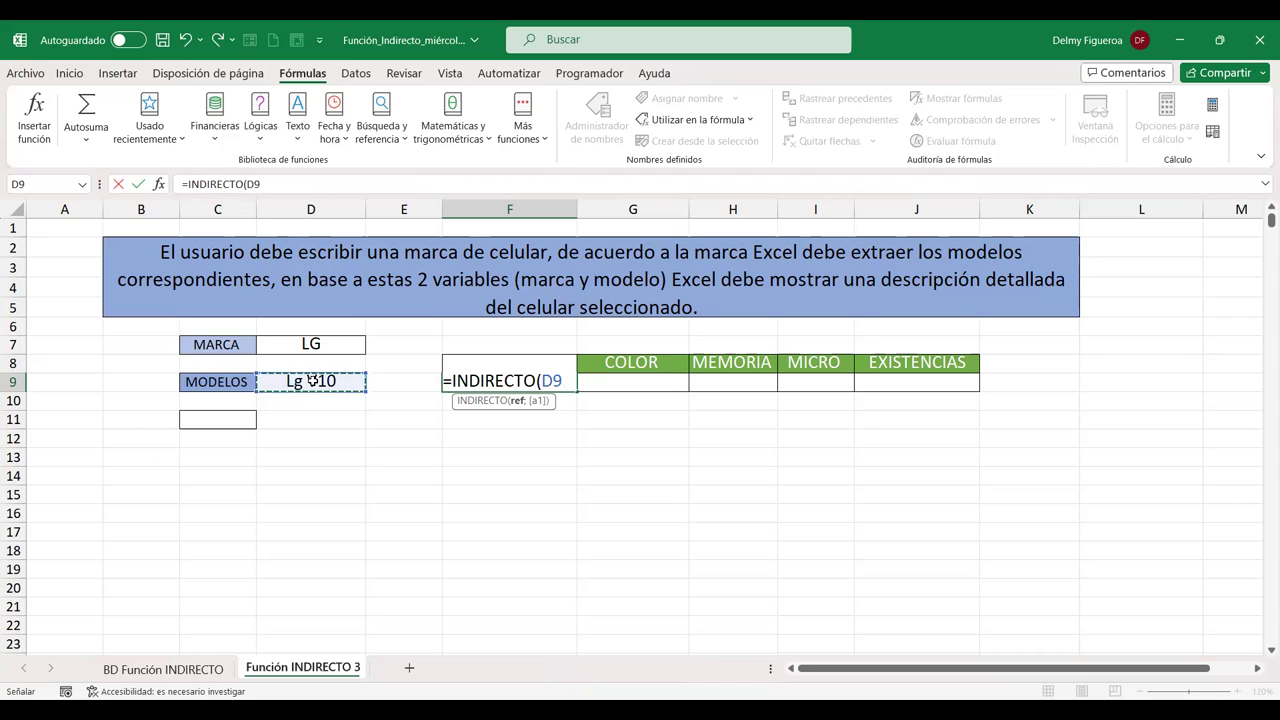
type(")")
key("Return")
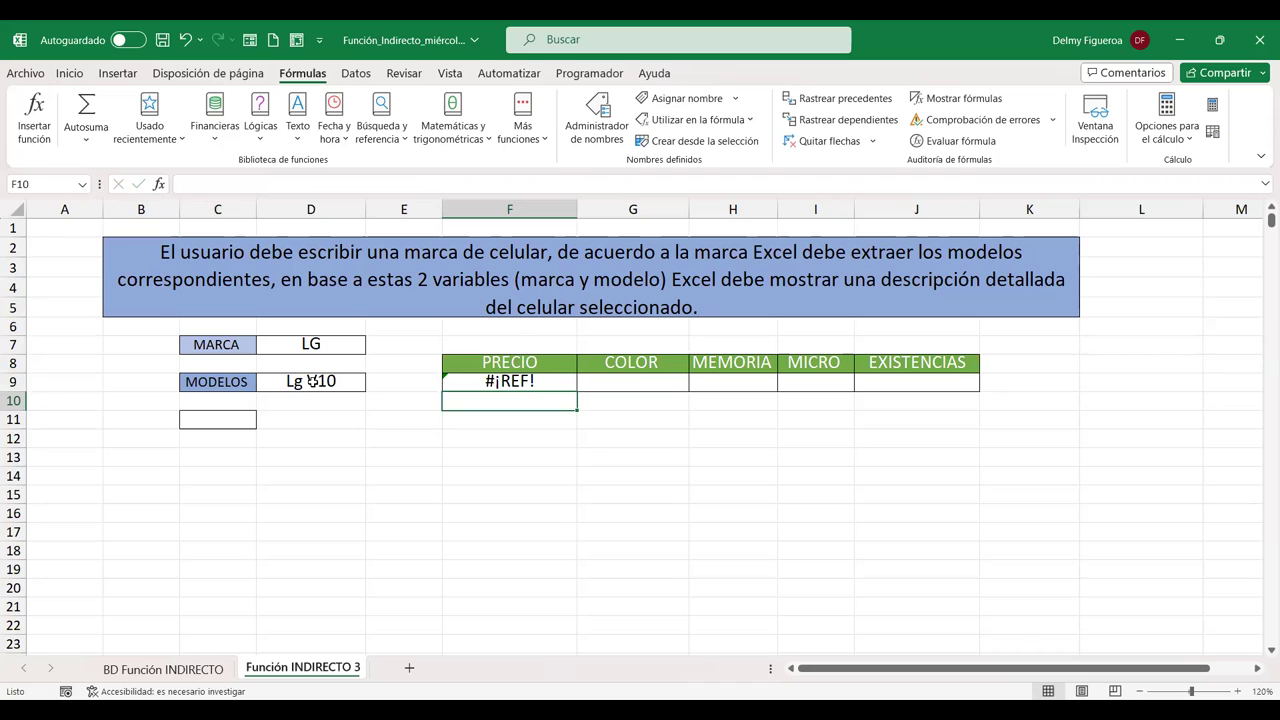
left_click(214, 422)
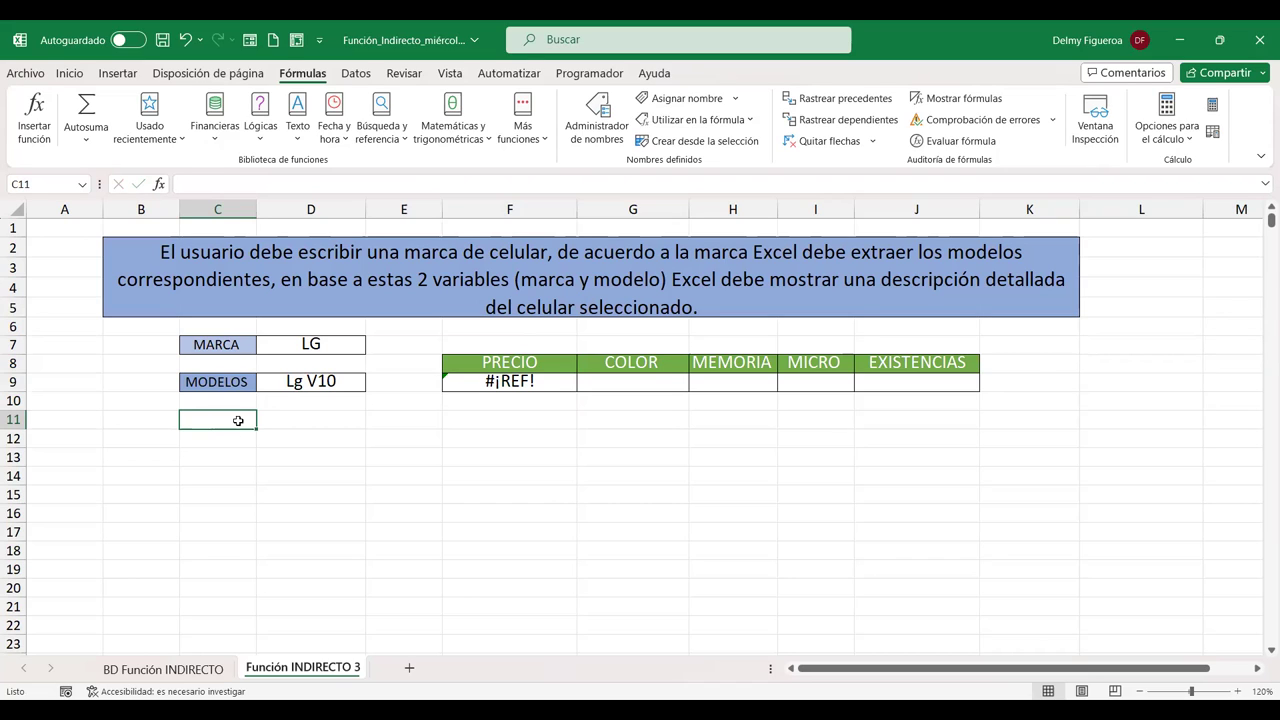
Enter =+SUSTITUIR(D9;" ";"_") in C11 so the model reads Lg_V10
type("+")
type("SUS")
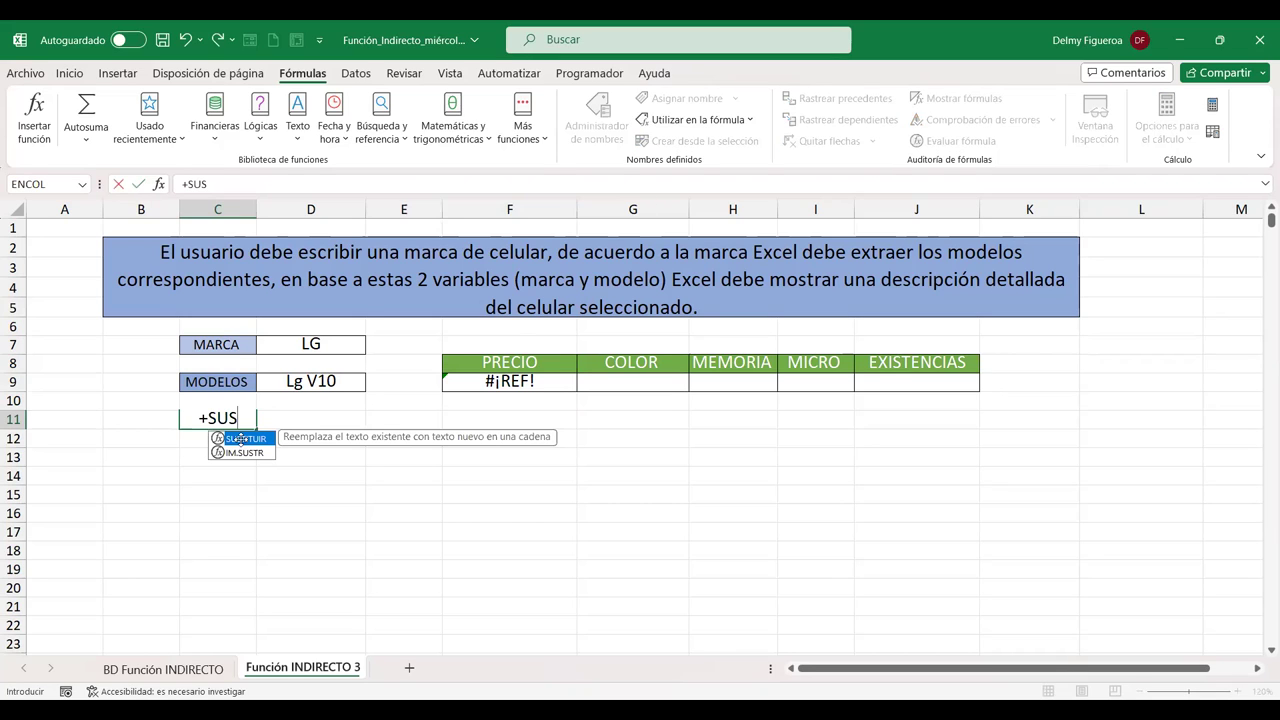
key("Tab")
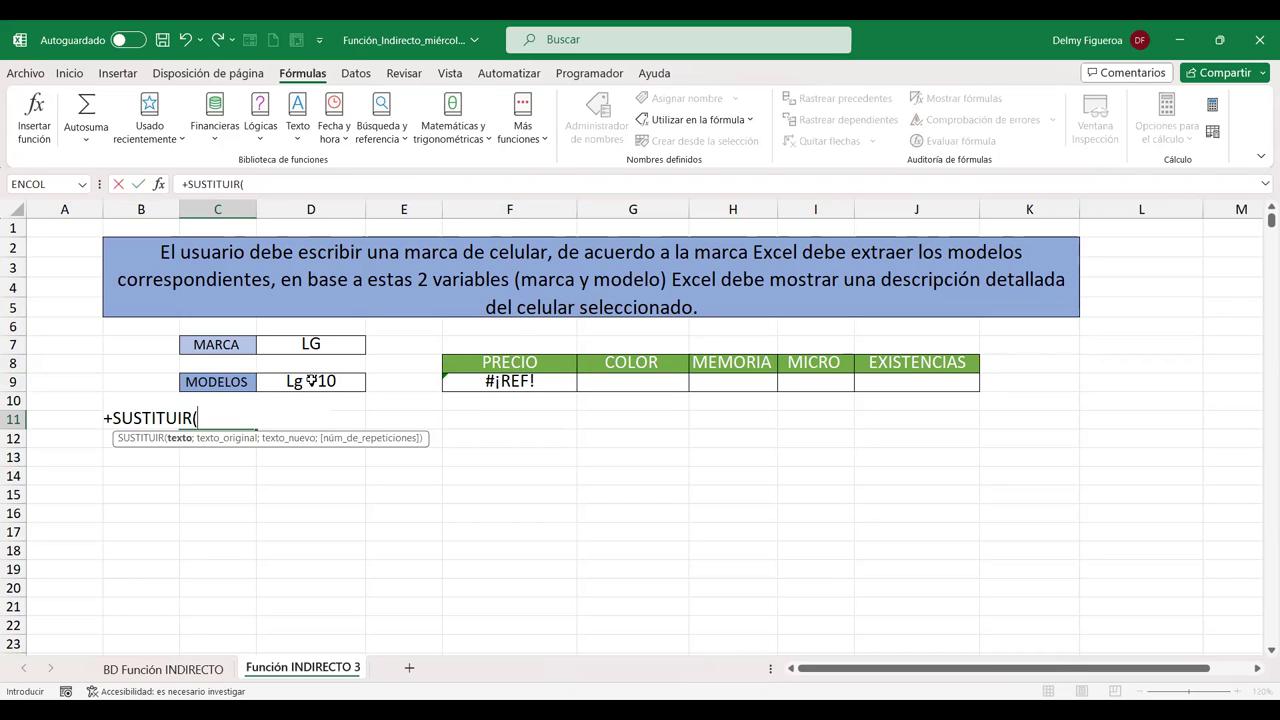
left_click(311, 380)
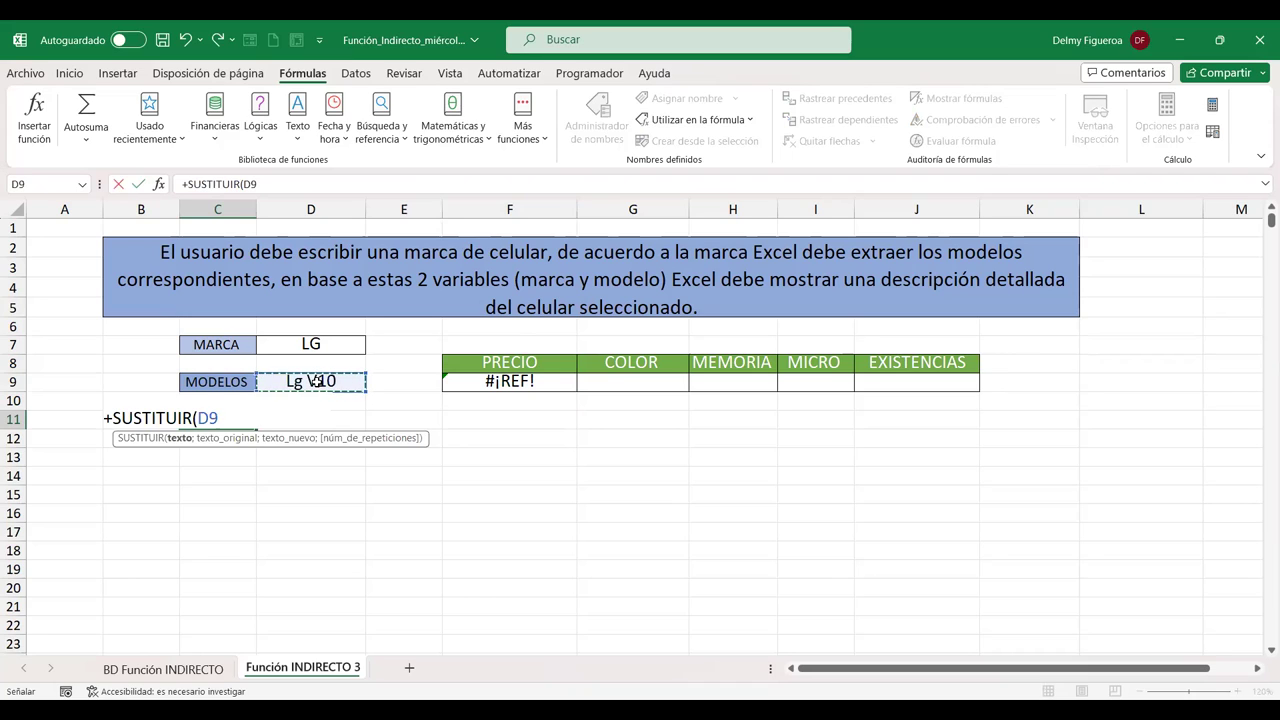
type(";")
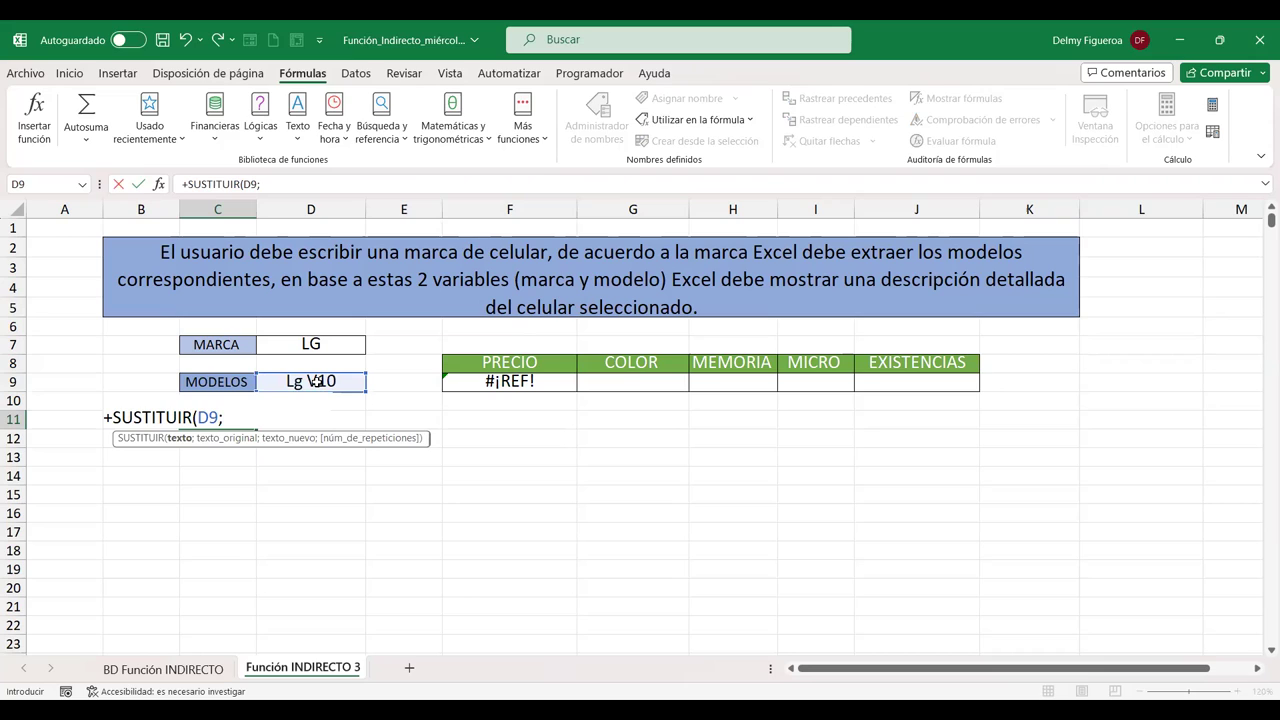
type("\"")
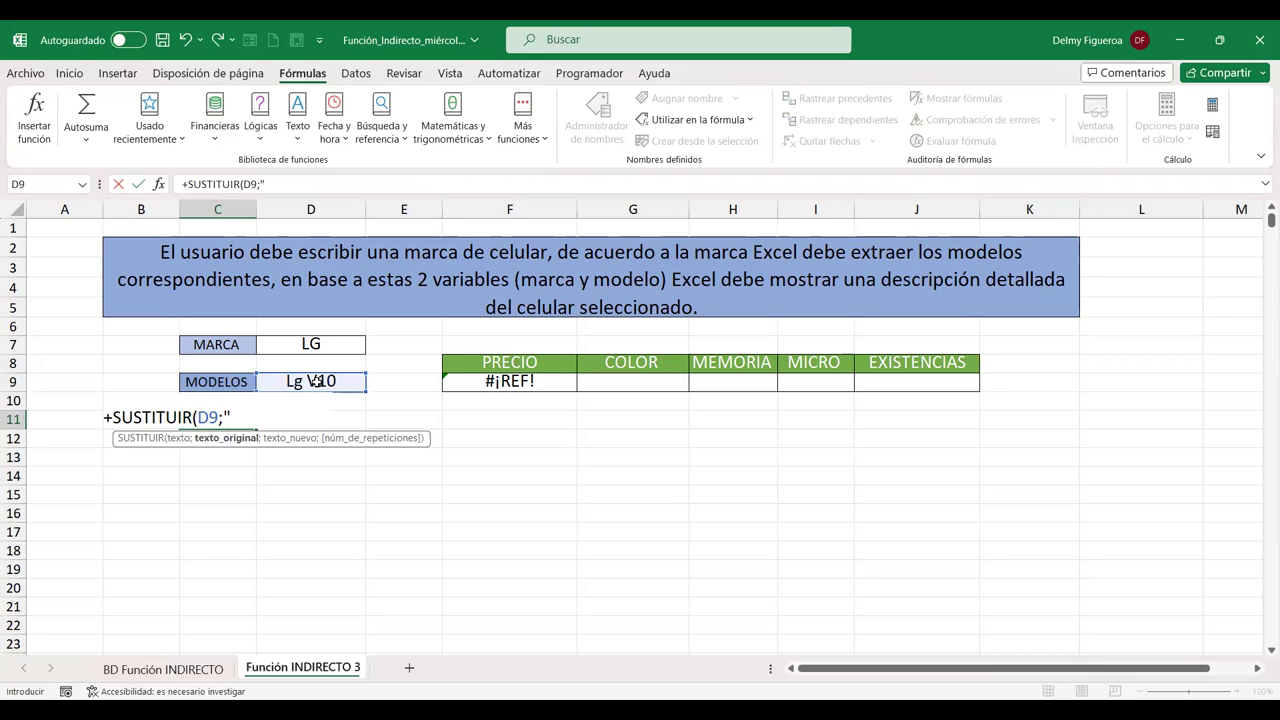
type(" \"")
type(";")
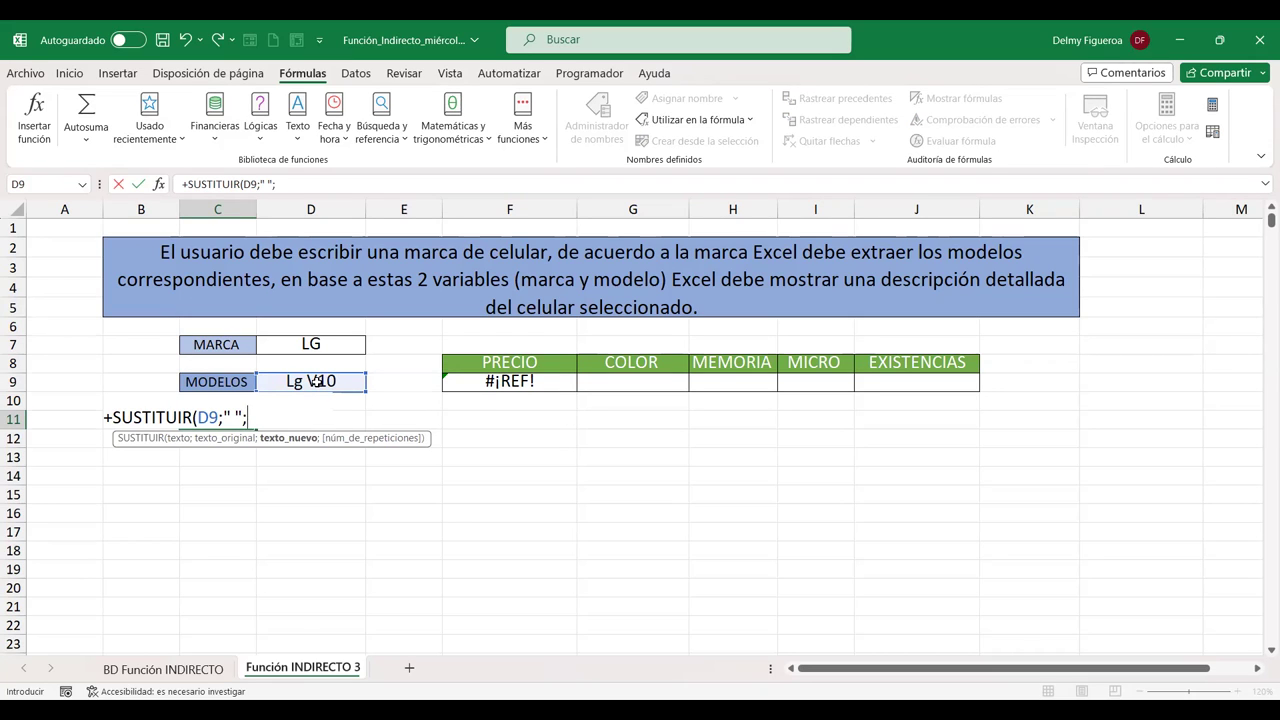
type("\"_")
type("\"")
type(")")
key("Return")
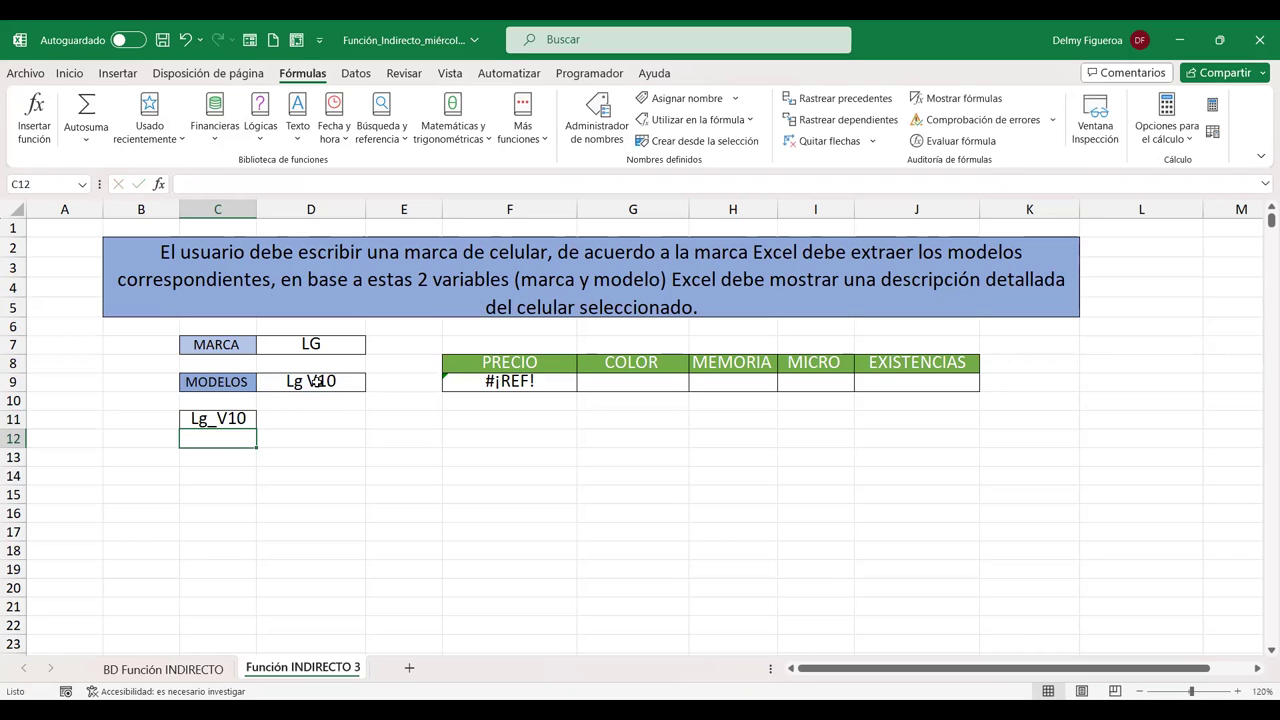
key("Up")
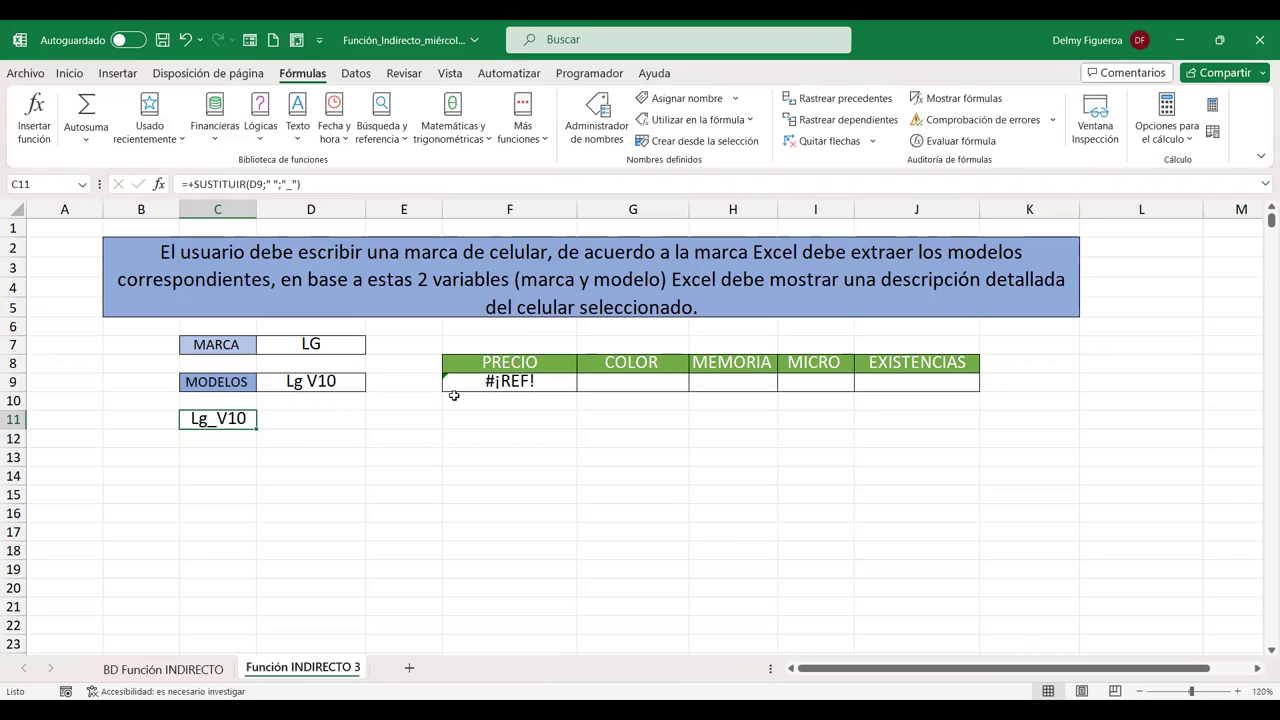
double_click(521, 381)
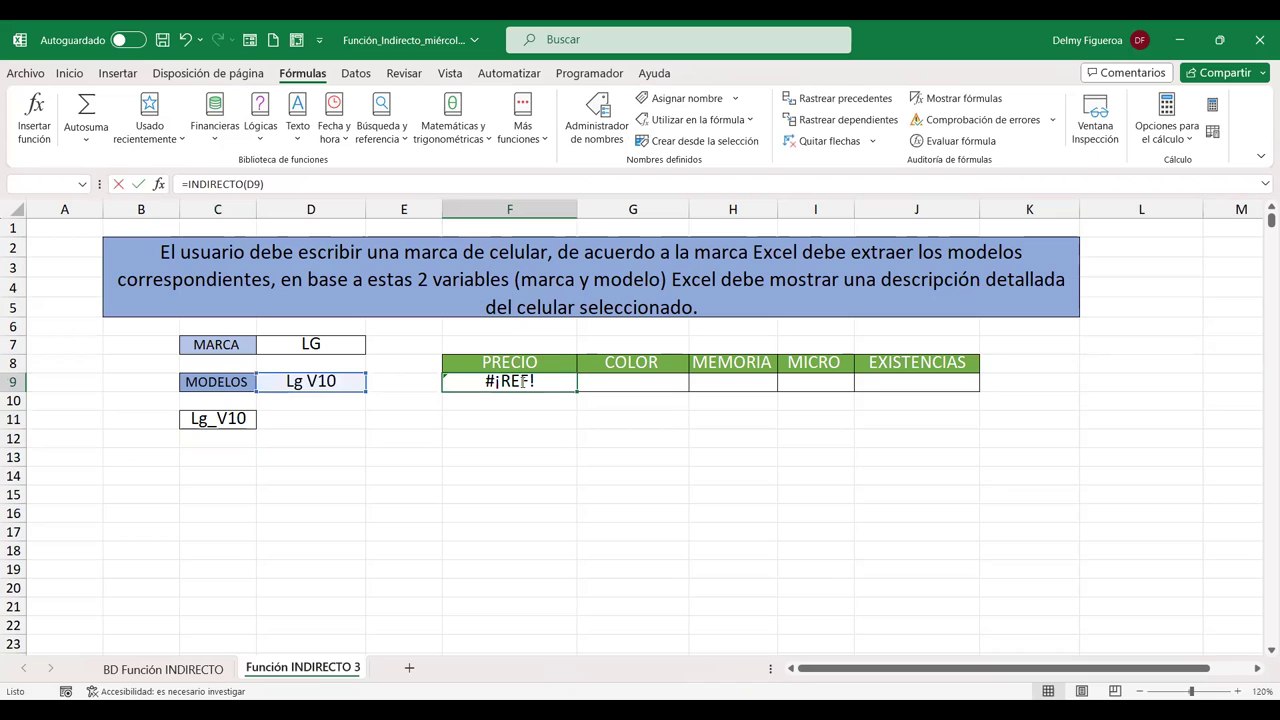
Change F9's formula to =INDIRECTO(C11) so the Lg V10 details fill the row
left_click(554, 380)
key("BackSpace")
key("BackSpace")
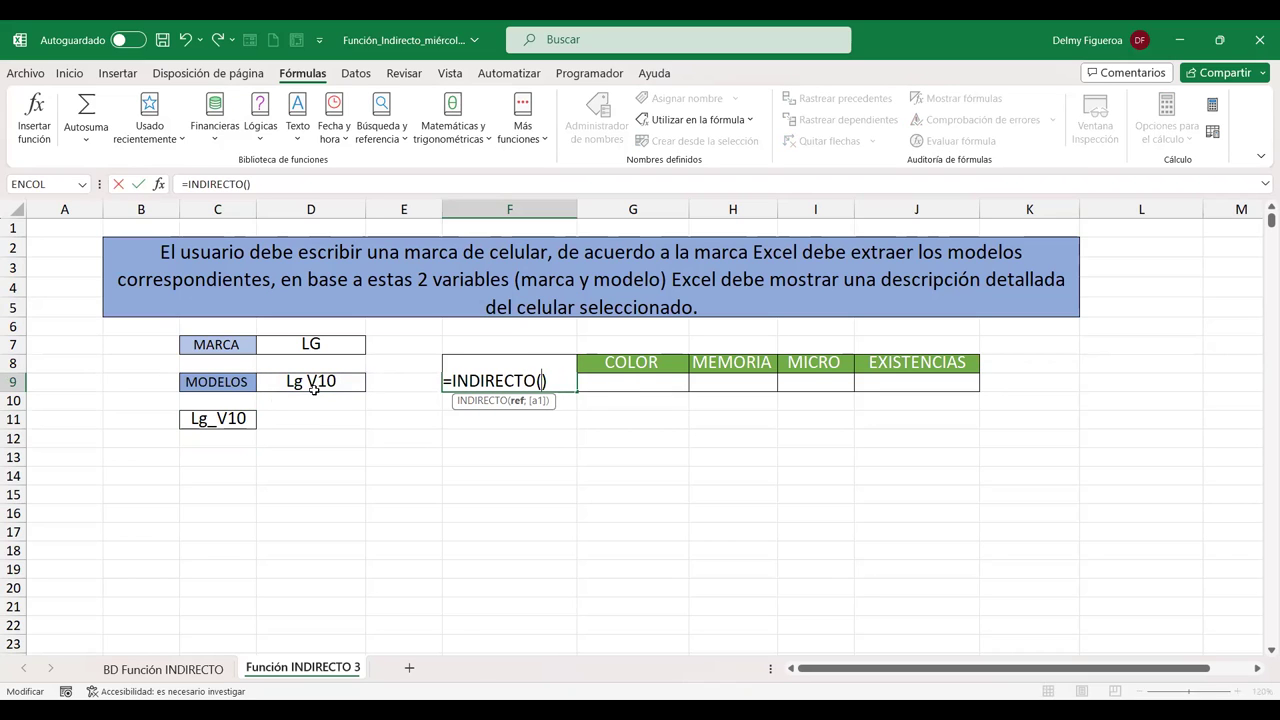
left_click(226, 419)
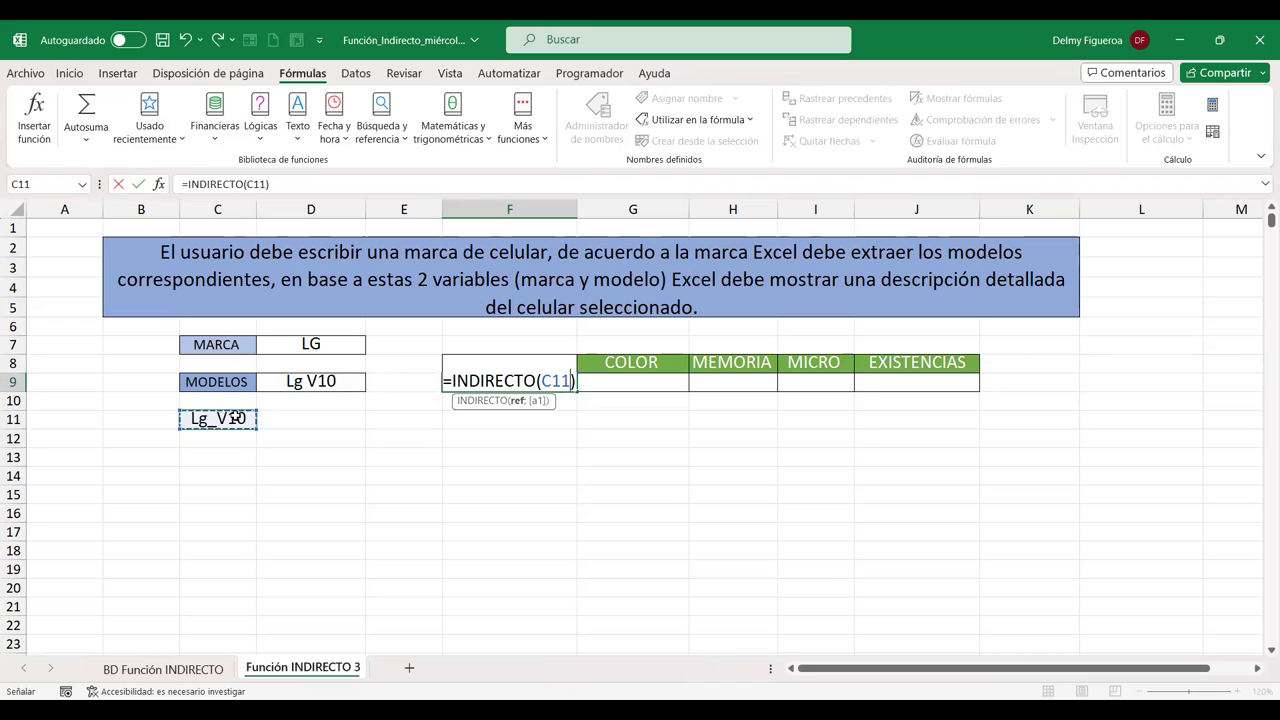
key("Return")
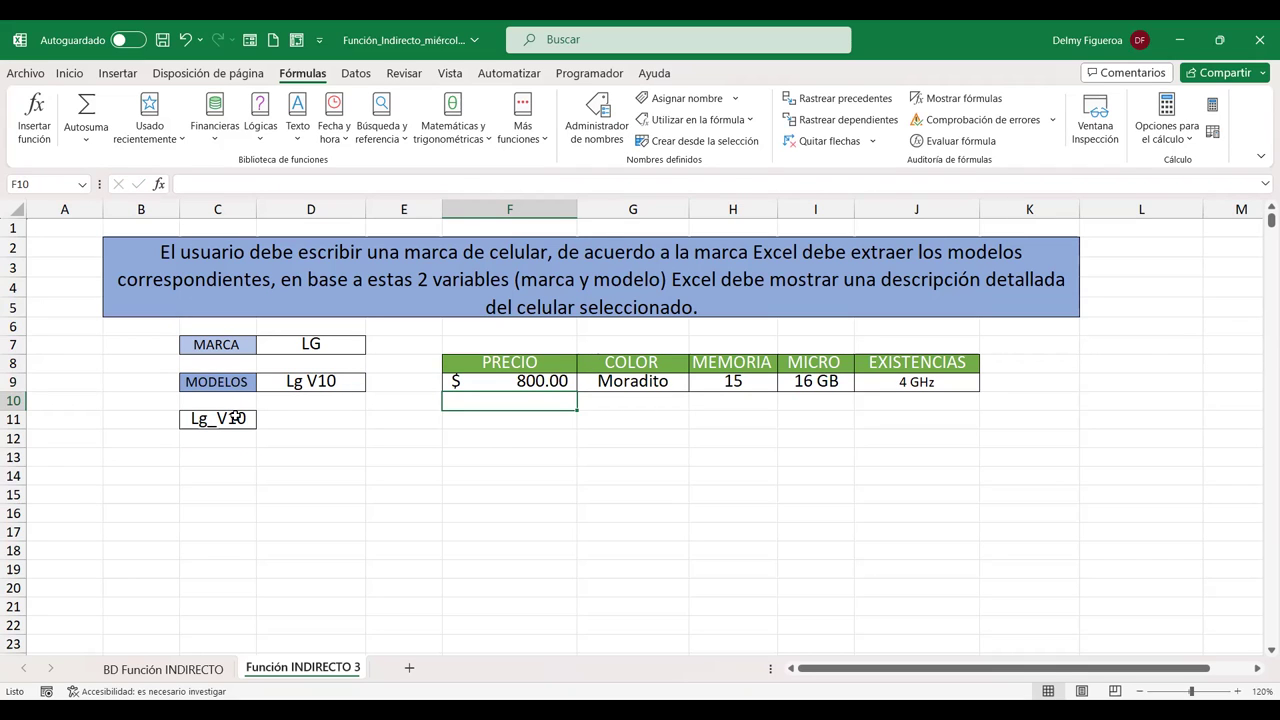
key("Up")
key("Right")
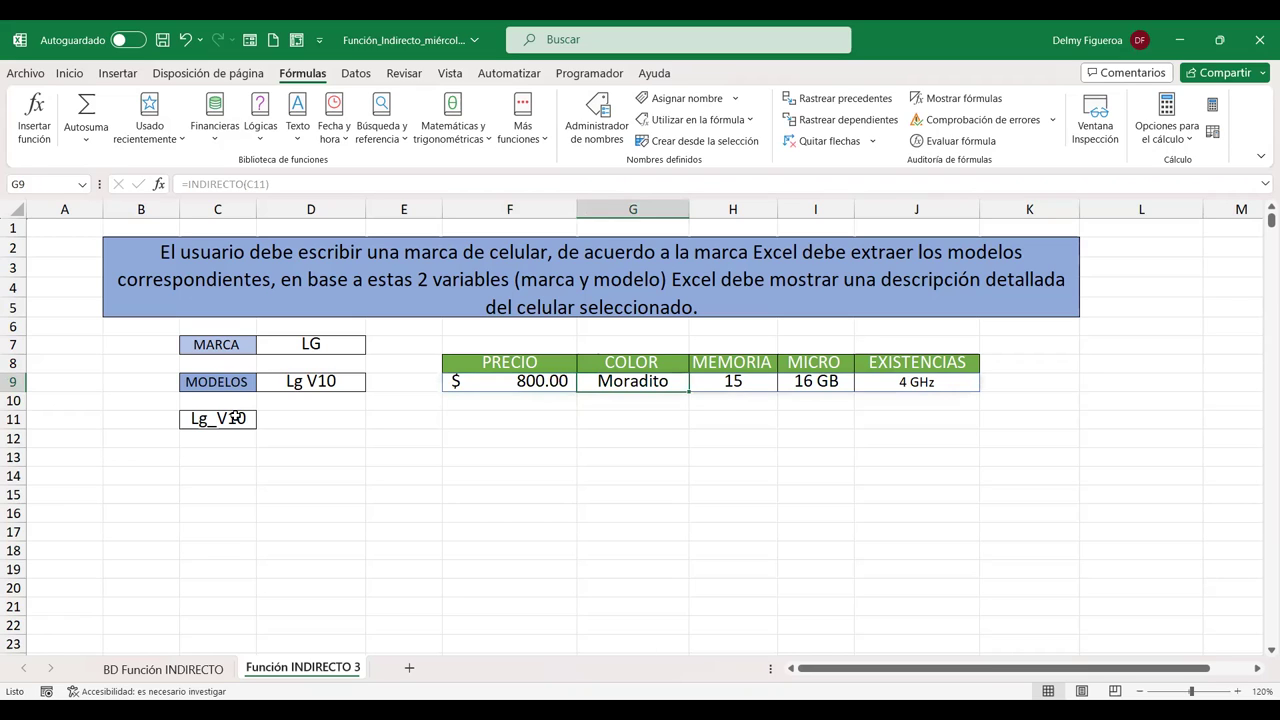
key("Left")
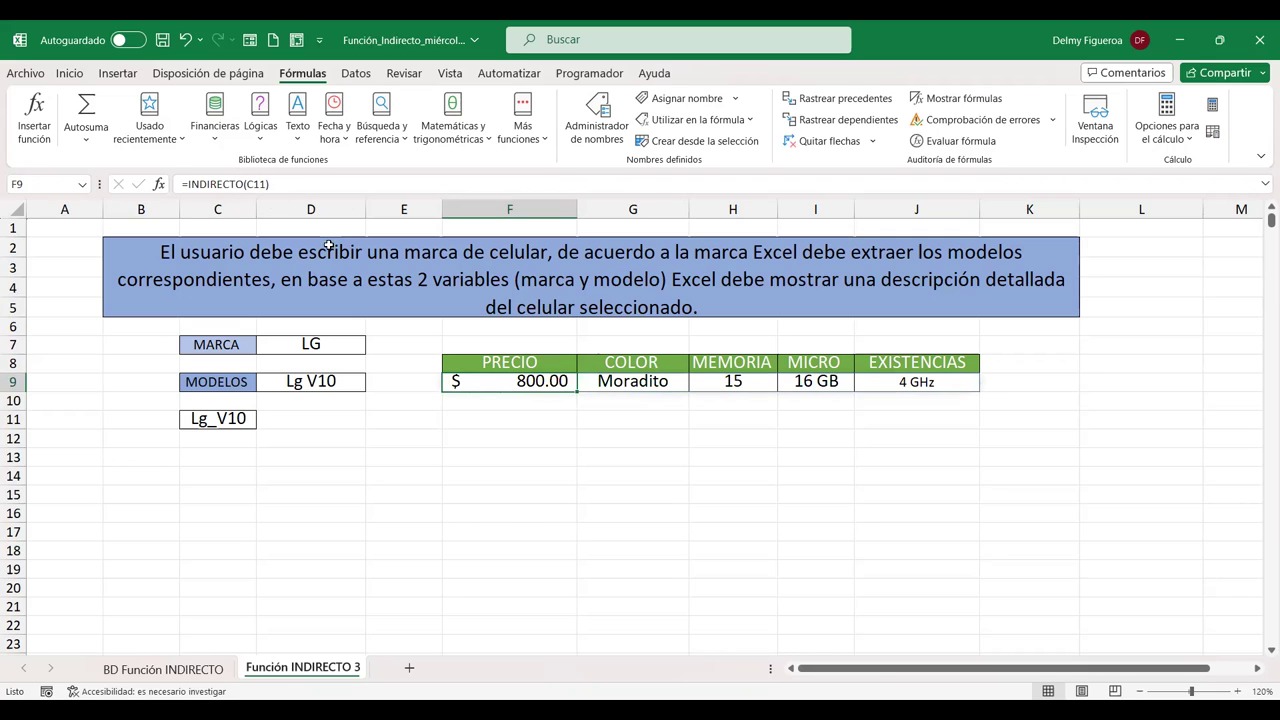
Test overwriting the spilled micro value in I9 with 2, then undo to restore it
left_click(651, 393)
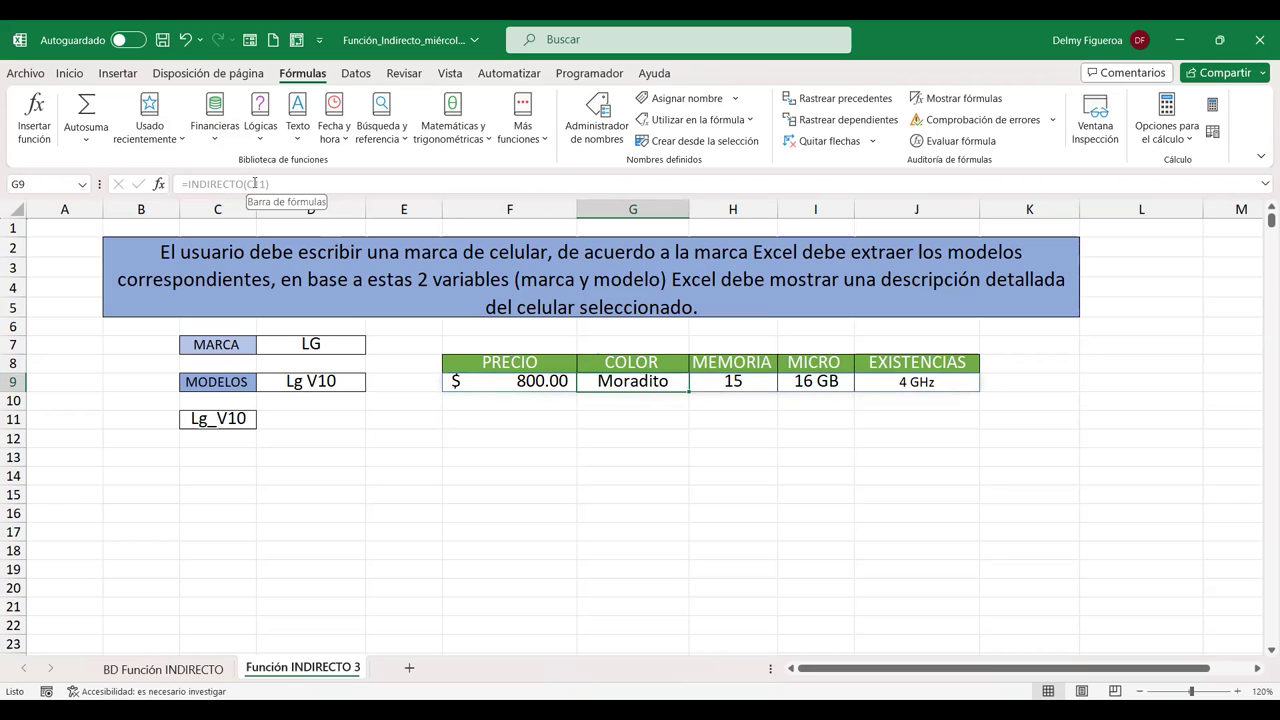
key("Right")
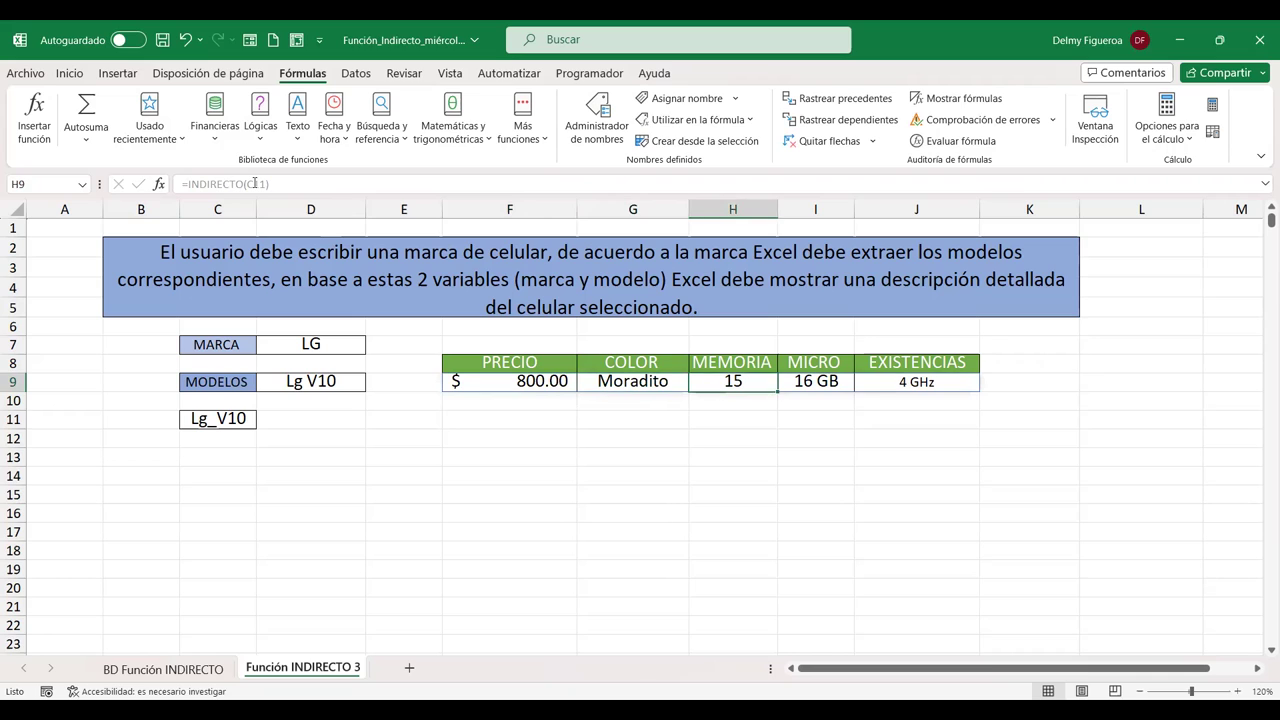
key("Right")
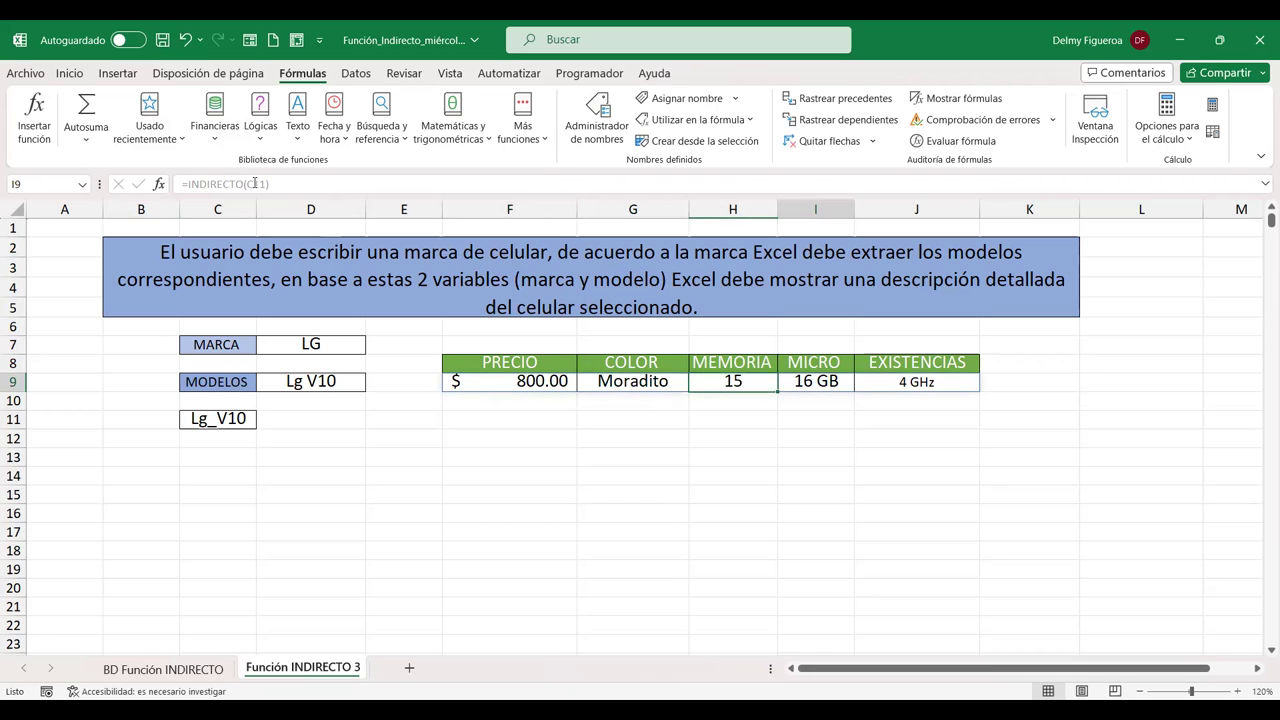
key("BackSpace")
type("2")
key("Right")
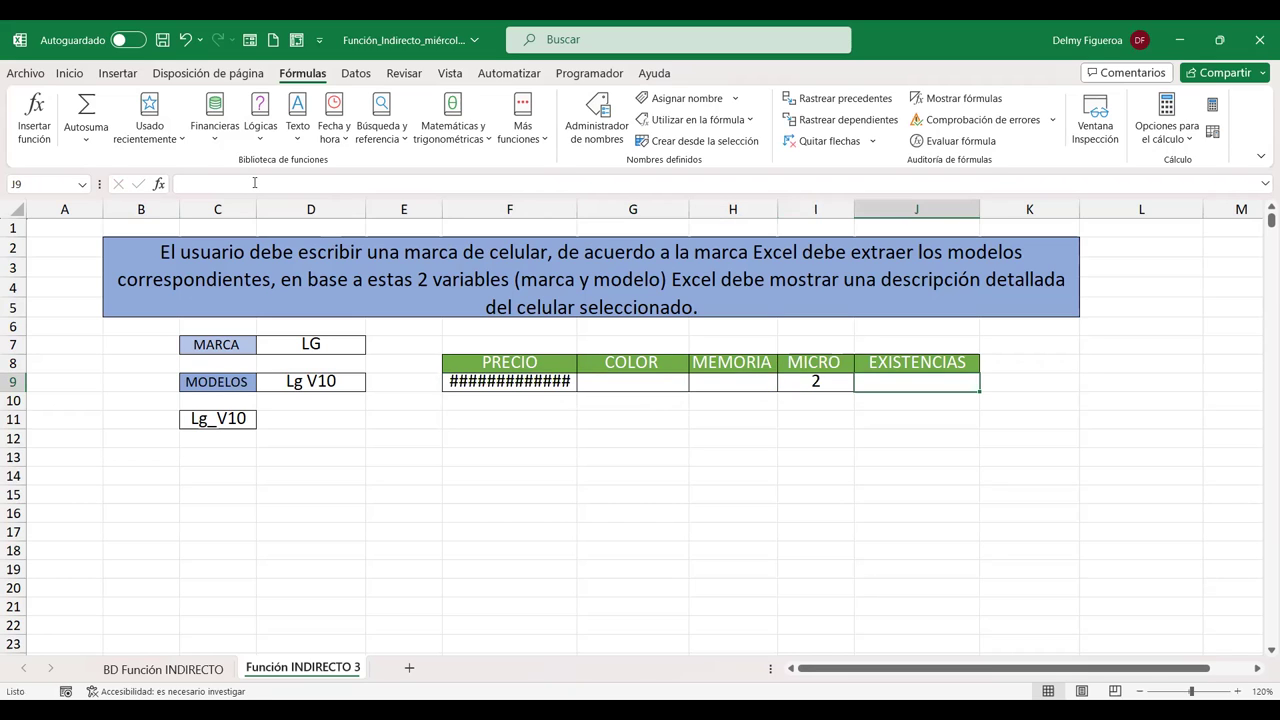
key("Left")
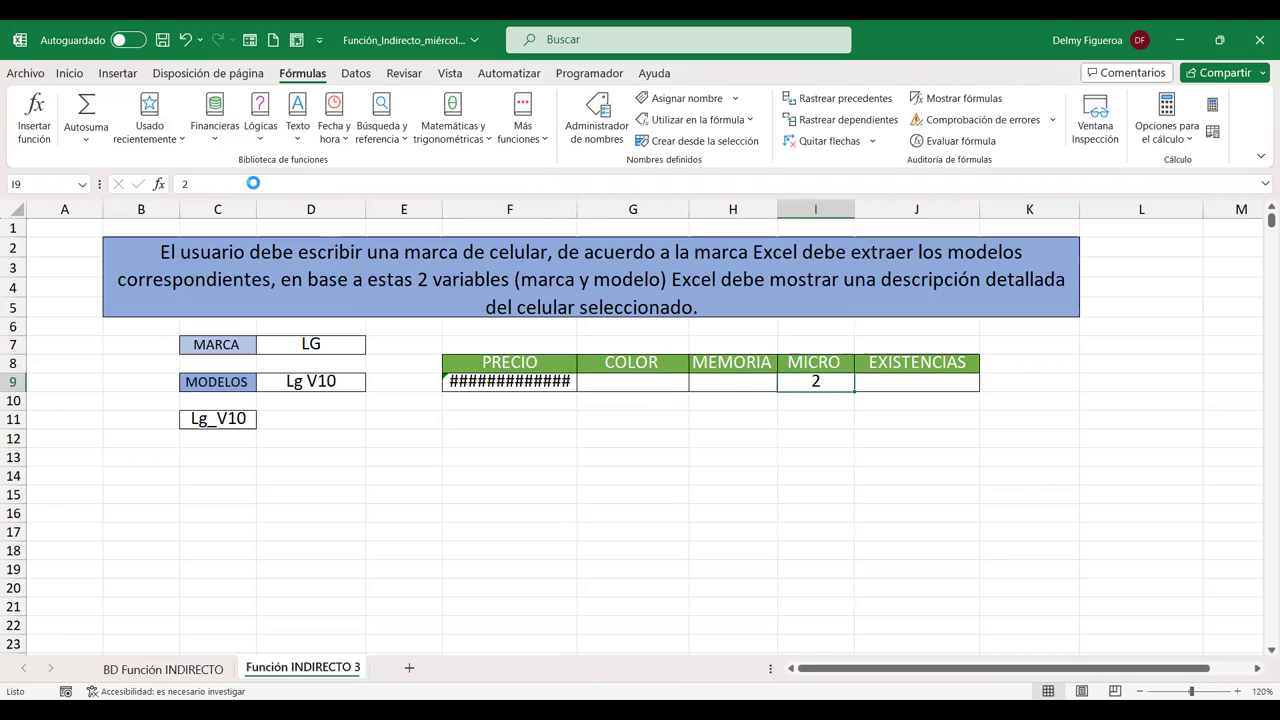
key("ctrl+z")
key("Right")
key("Right")
key("Left")
key("Down")
key("Down")
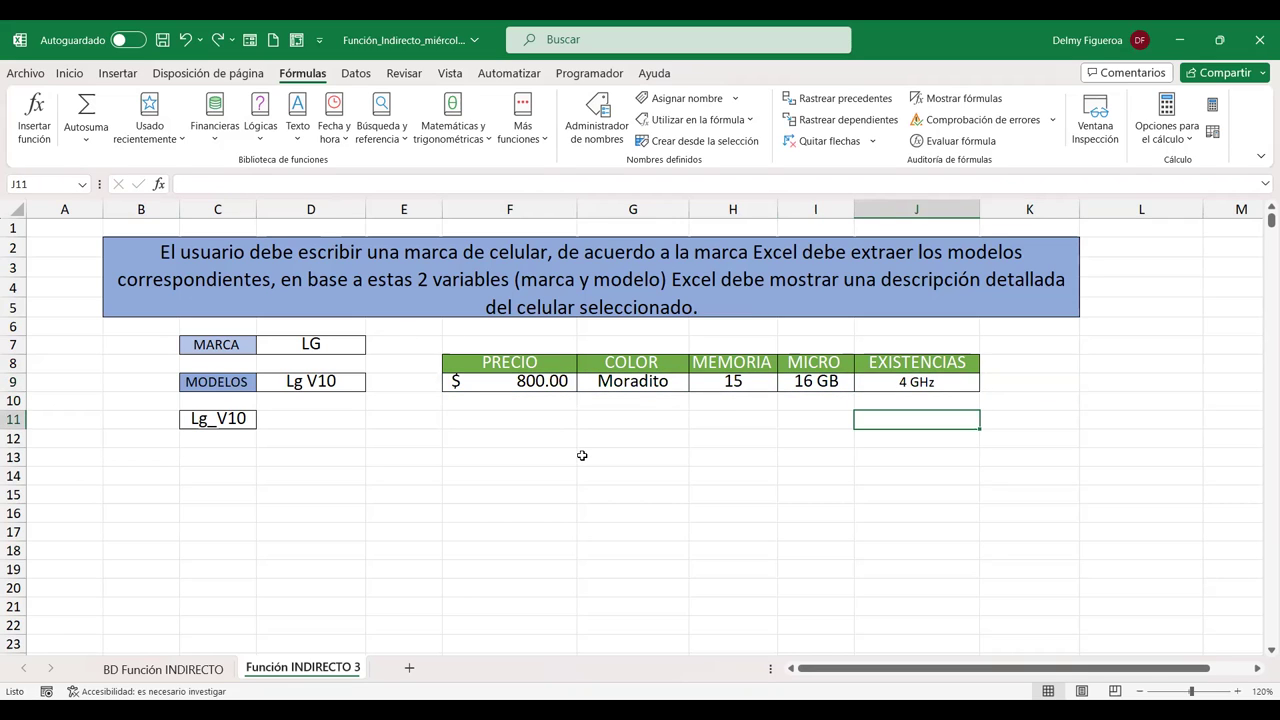
Review the price, colour, memory and micro results in F9 through I9
left_click(554, 381)
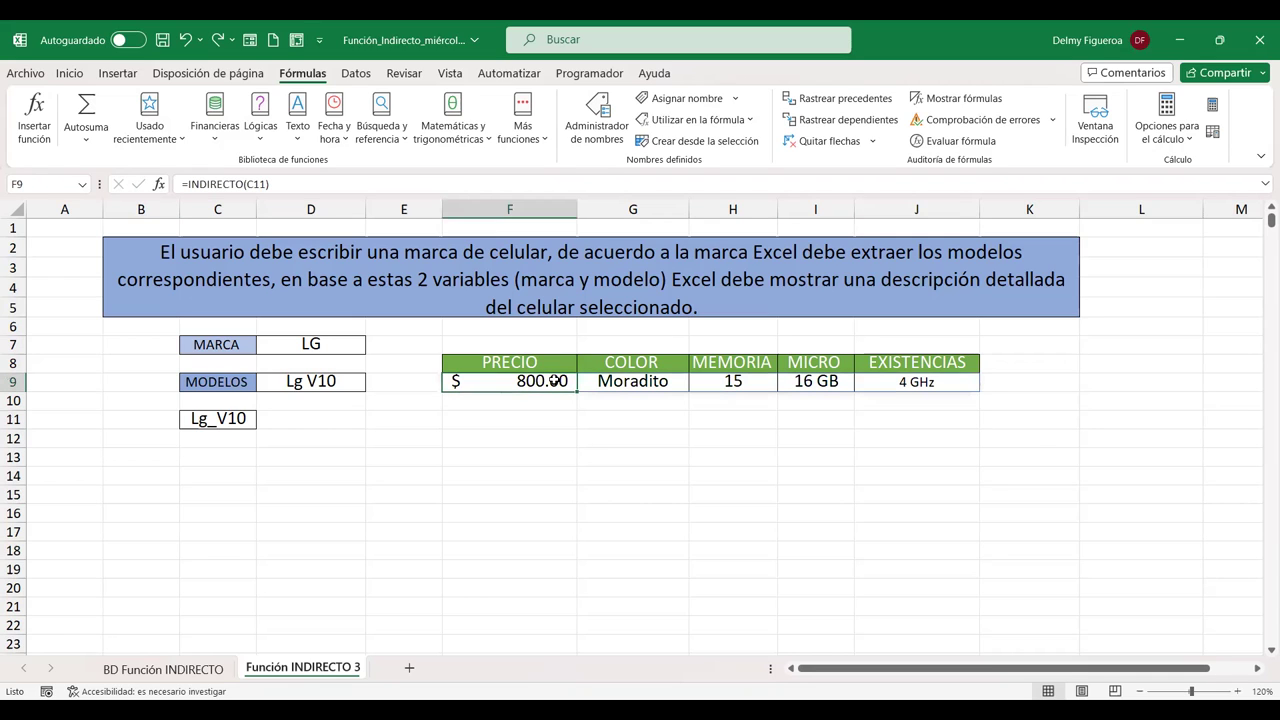
left_click(652, 381)
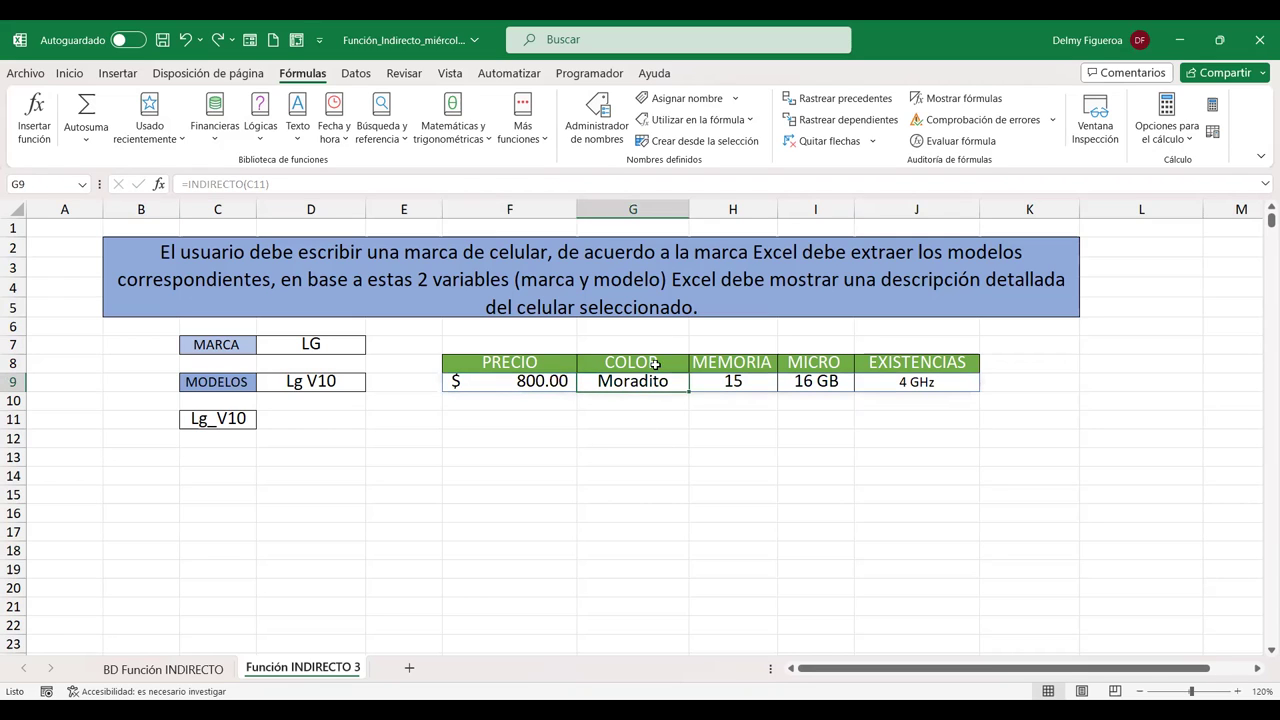
left_click(752, 381)
left_click(828, 380)
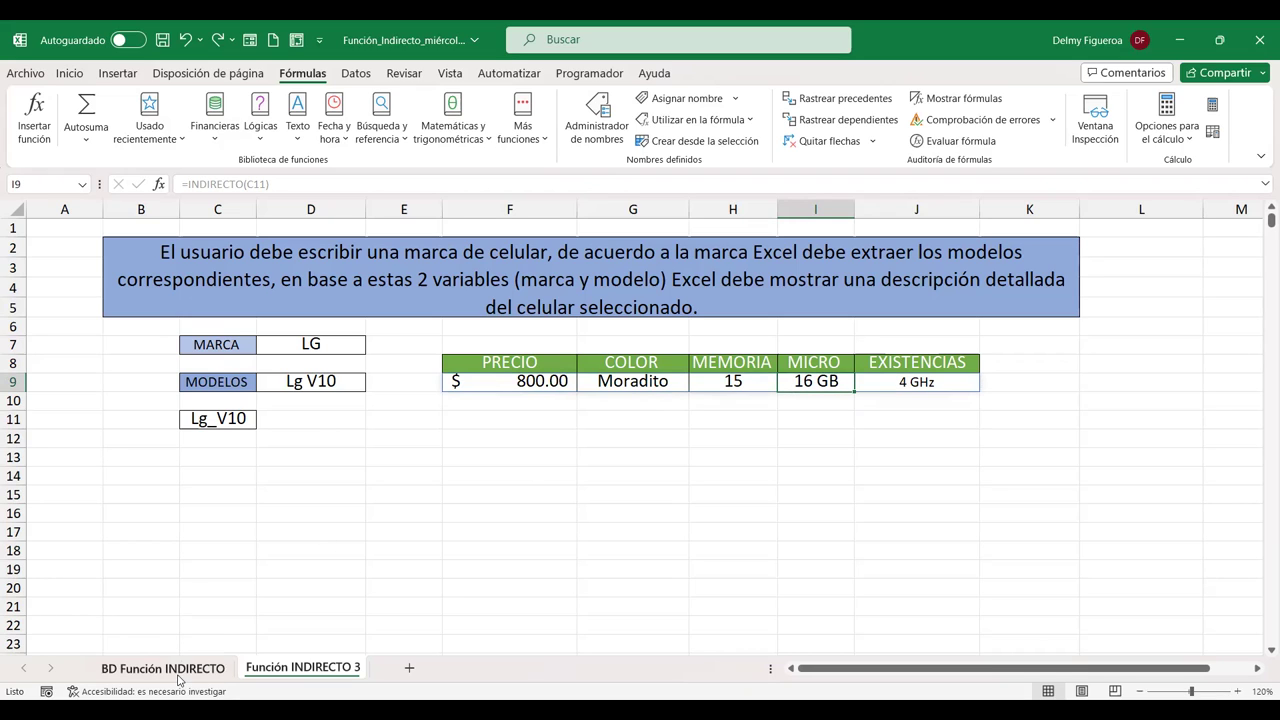
Compare the Lg V10 results with the data table, spotting values under mismatched headers
left_click(181, 667)
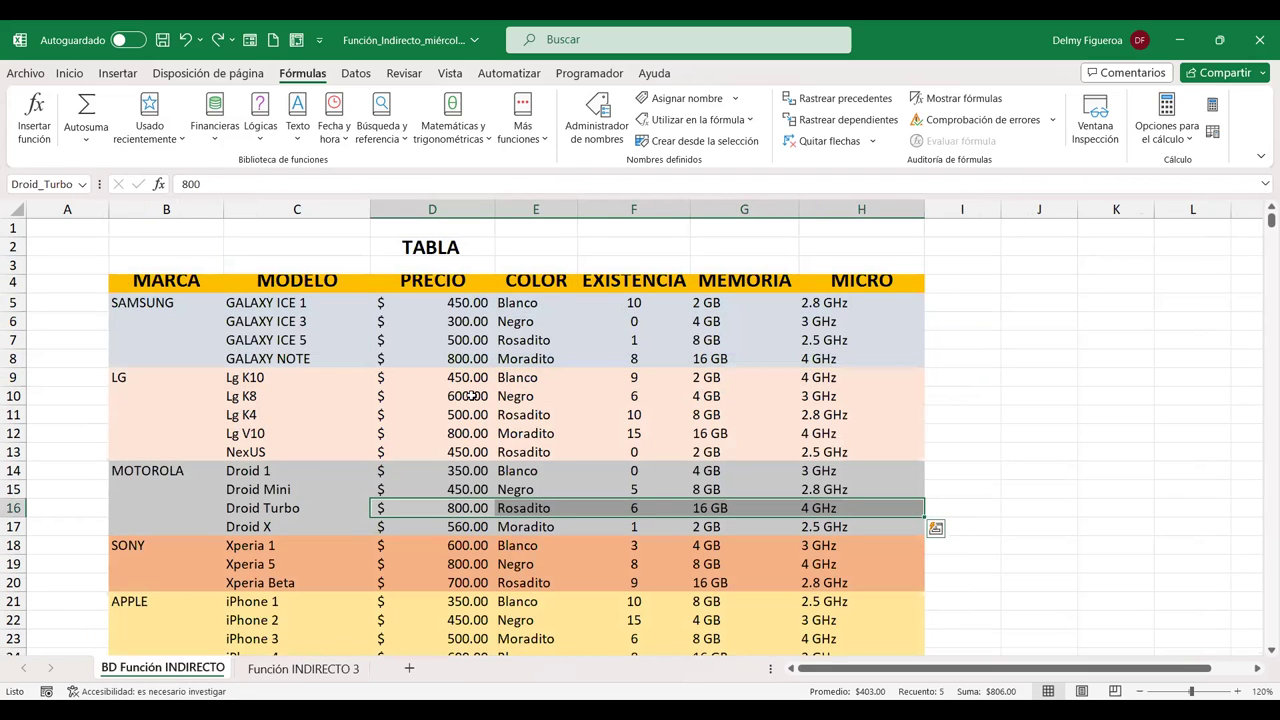
left_click(300, 668)
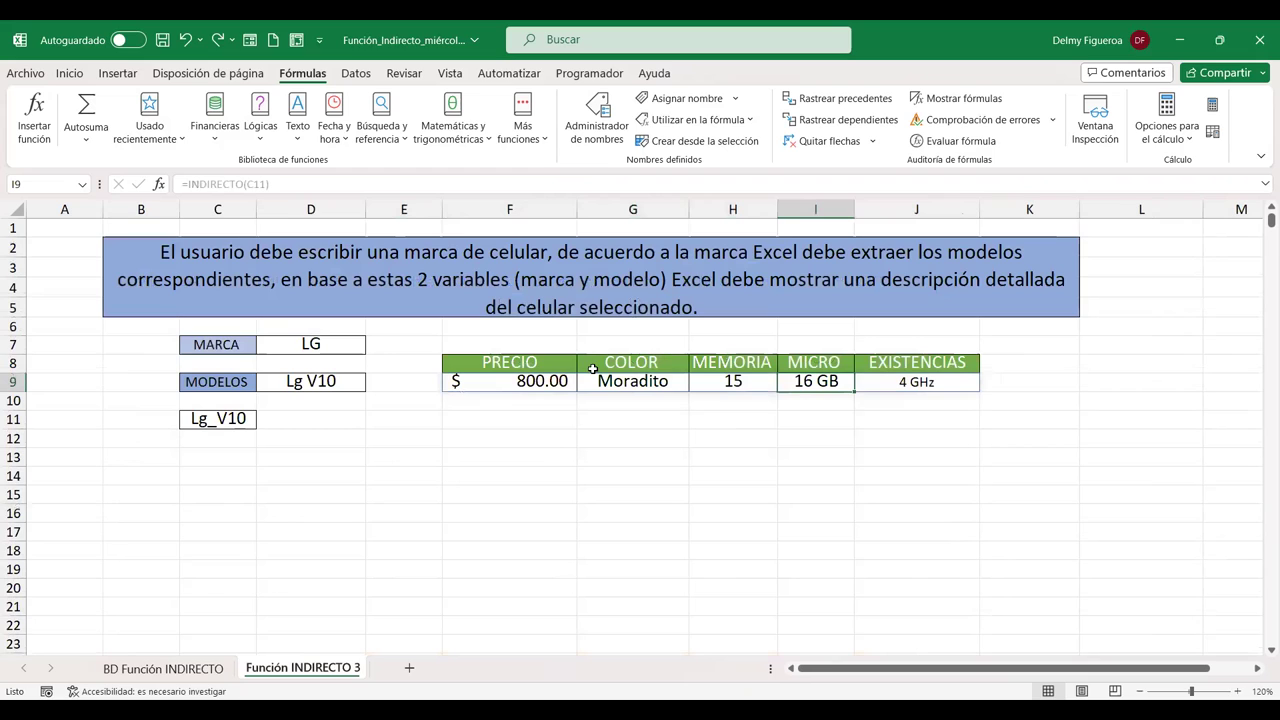
left_click(776, 366)
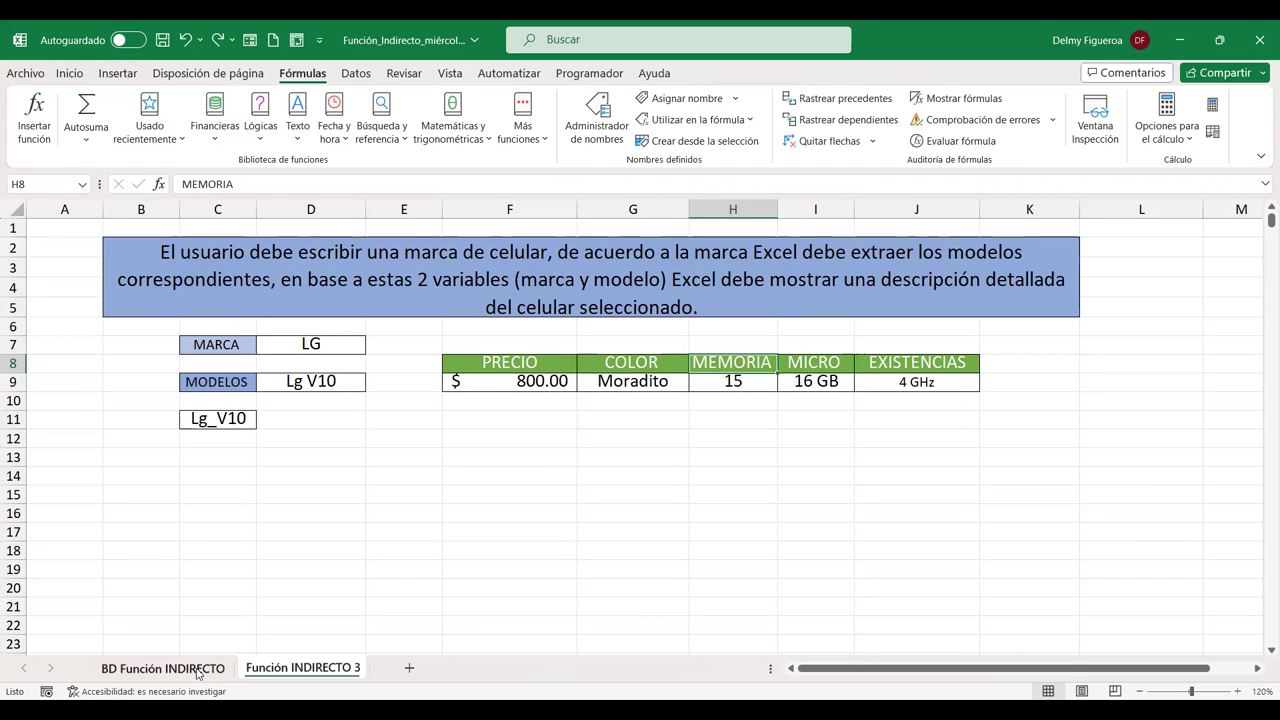
left_click(198, 674)
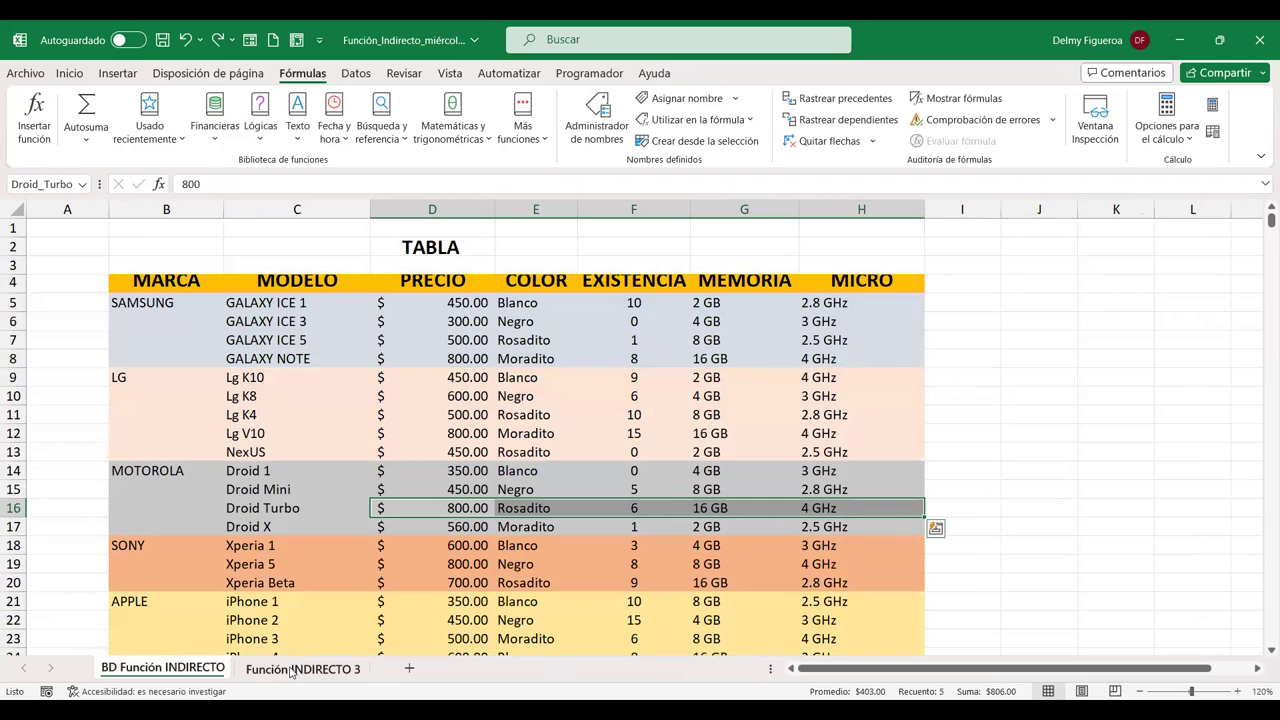
left_click(300, 668)
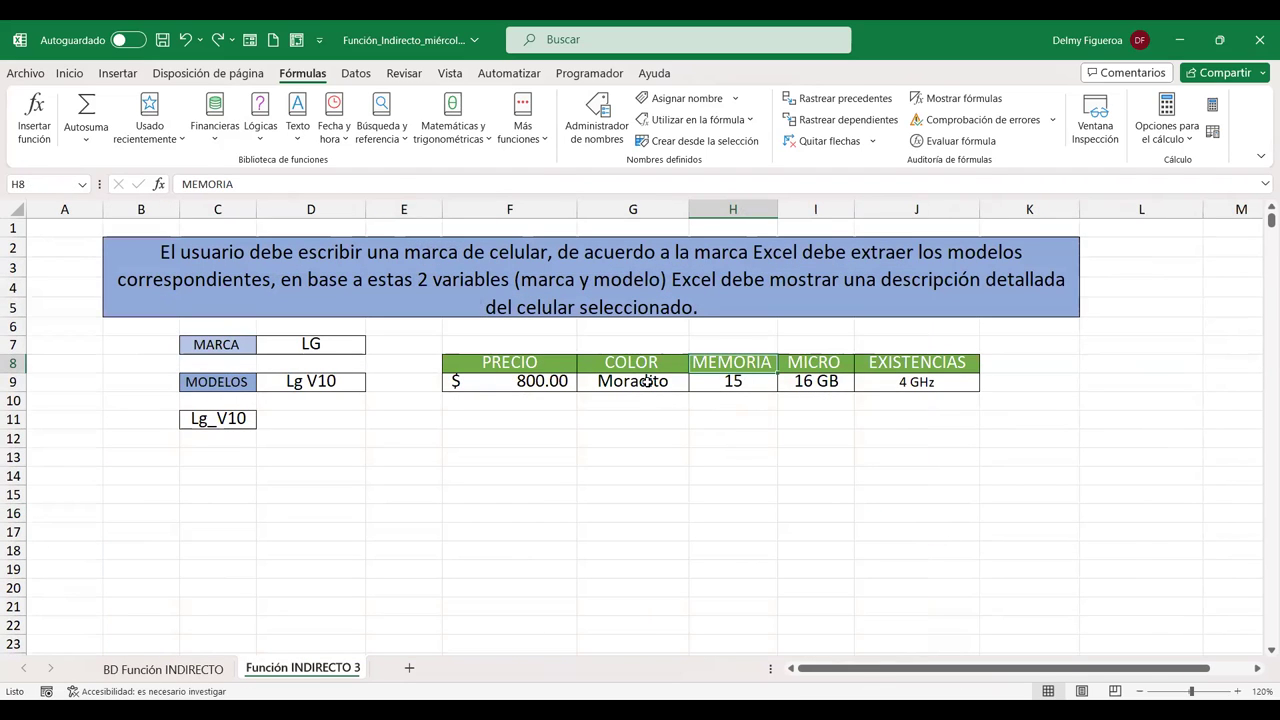
left_click(501, 381)
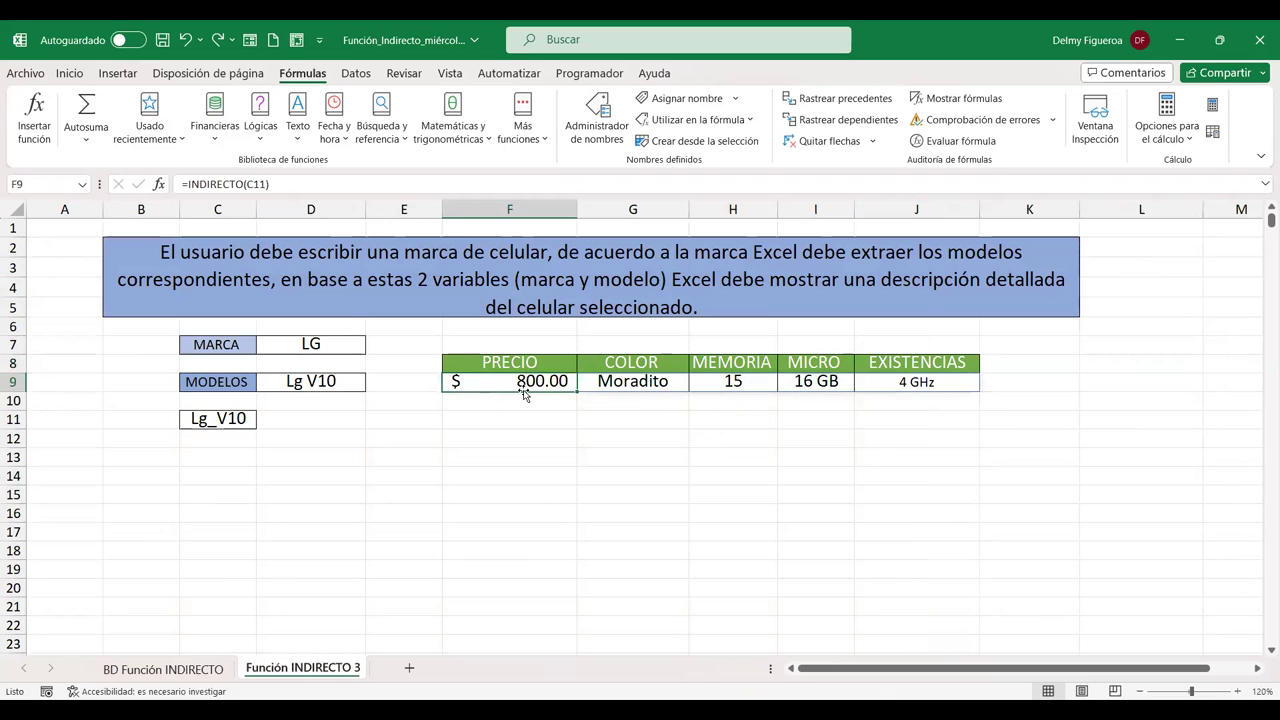
left_click(640, 381)
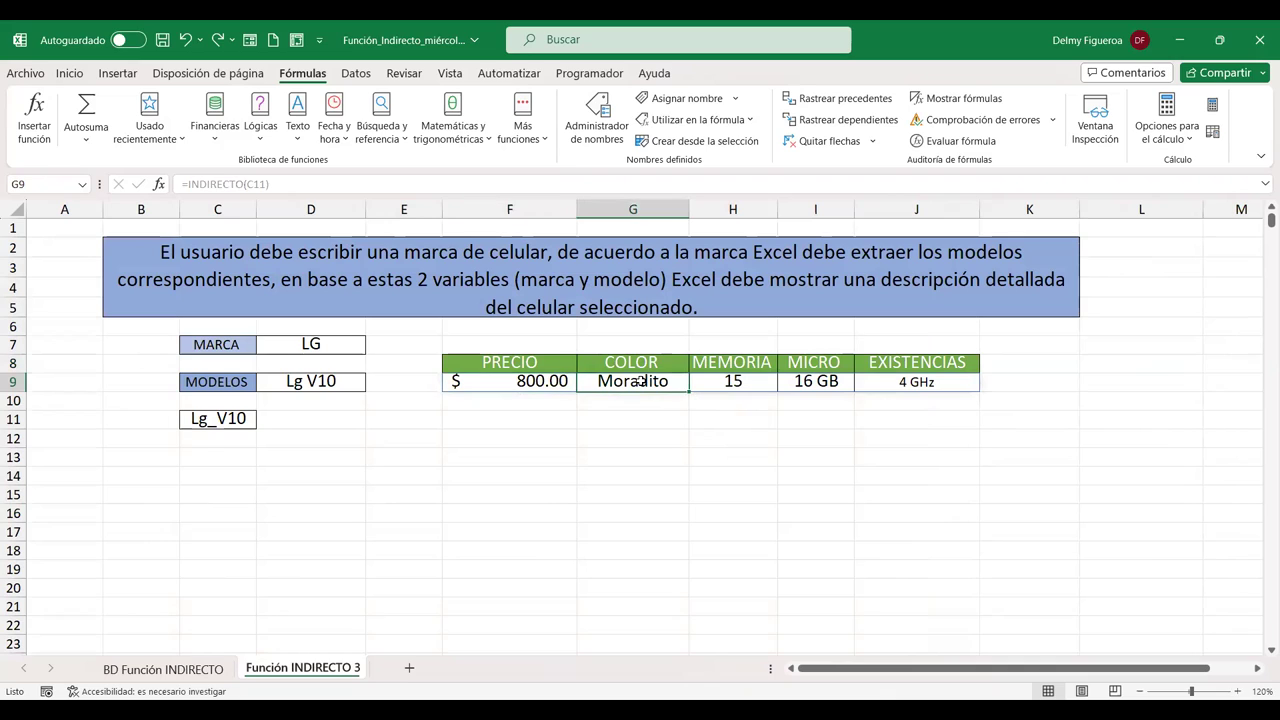
left_click(746, 381)
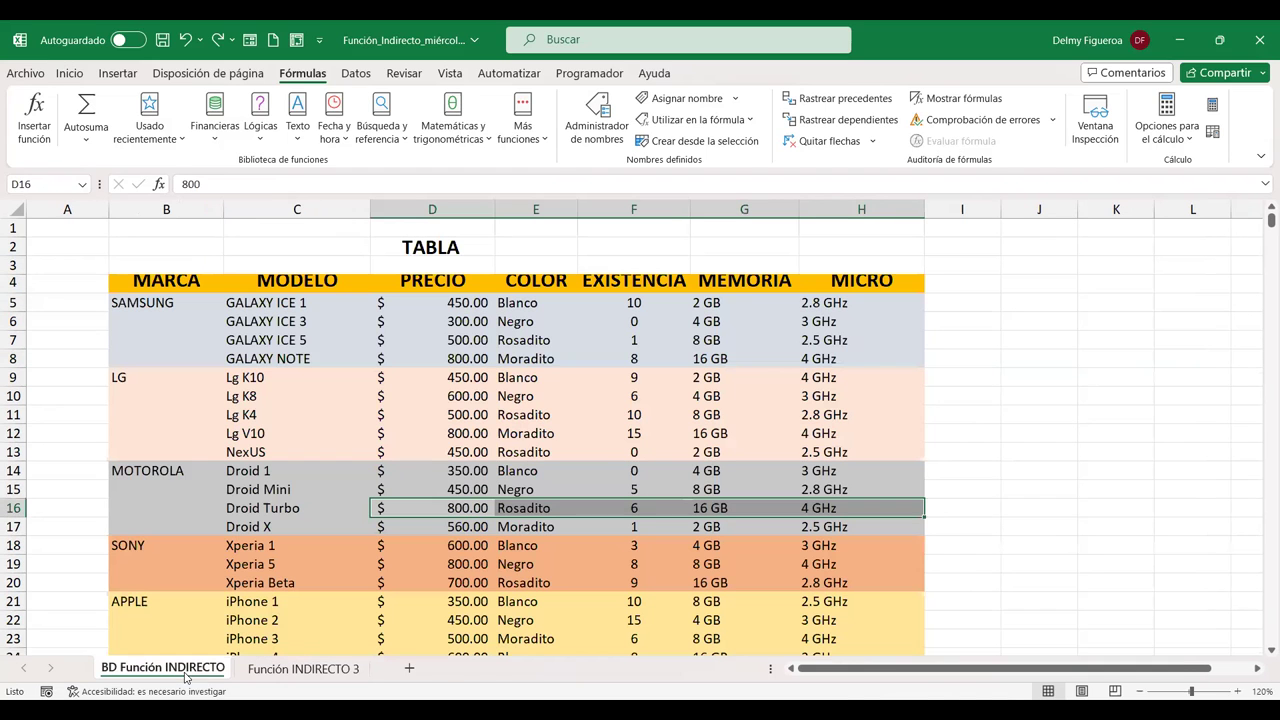
Select the data table D4:H25 on the BD Función INDIRECTO sheet, starting from the PRECIO header
left_click(163, 668)
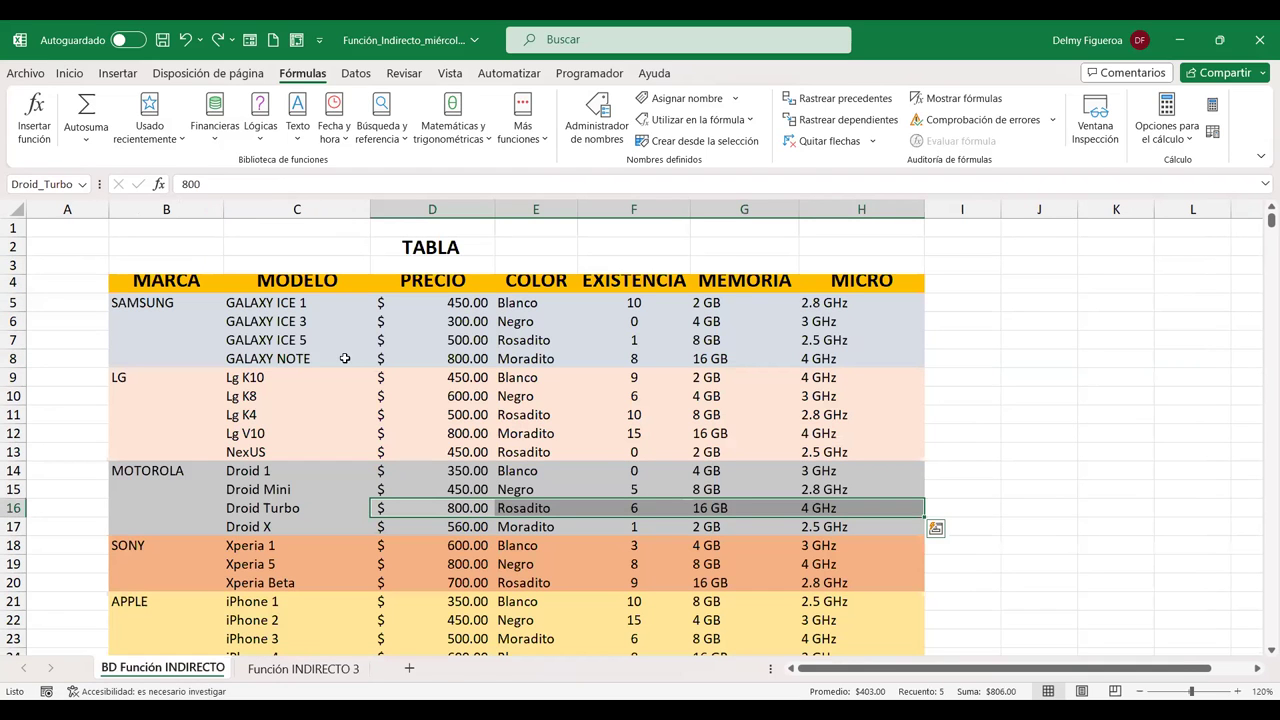
mouse_move(460, 284)
left_mouse_down()
mouse_move(685, 291)
mouse_move(847, 440)
left_mouse_up()
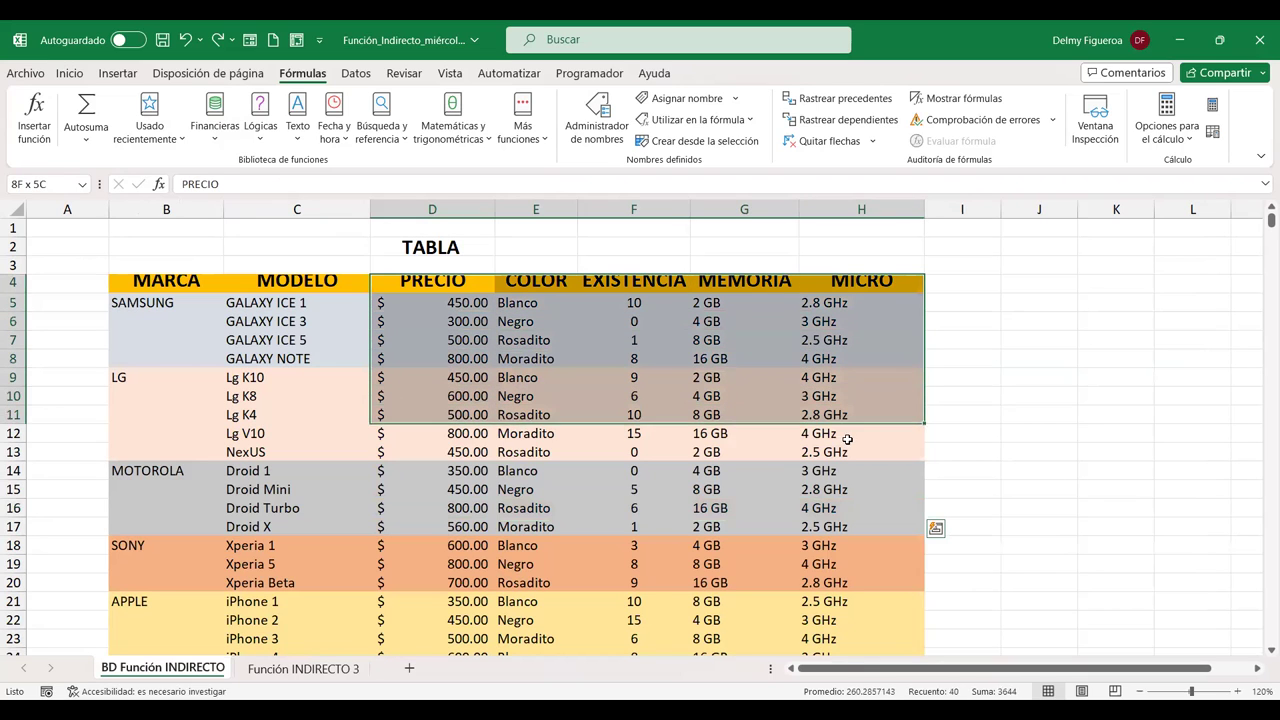
left_click_drag(847, 440, 848, 584)
scroll(851, 543, "down", 2)
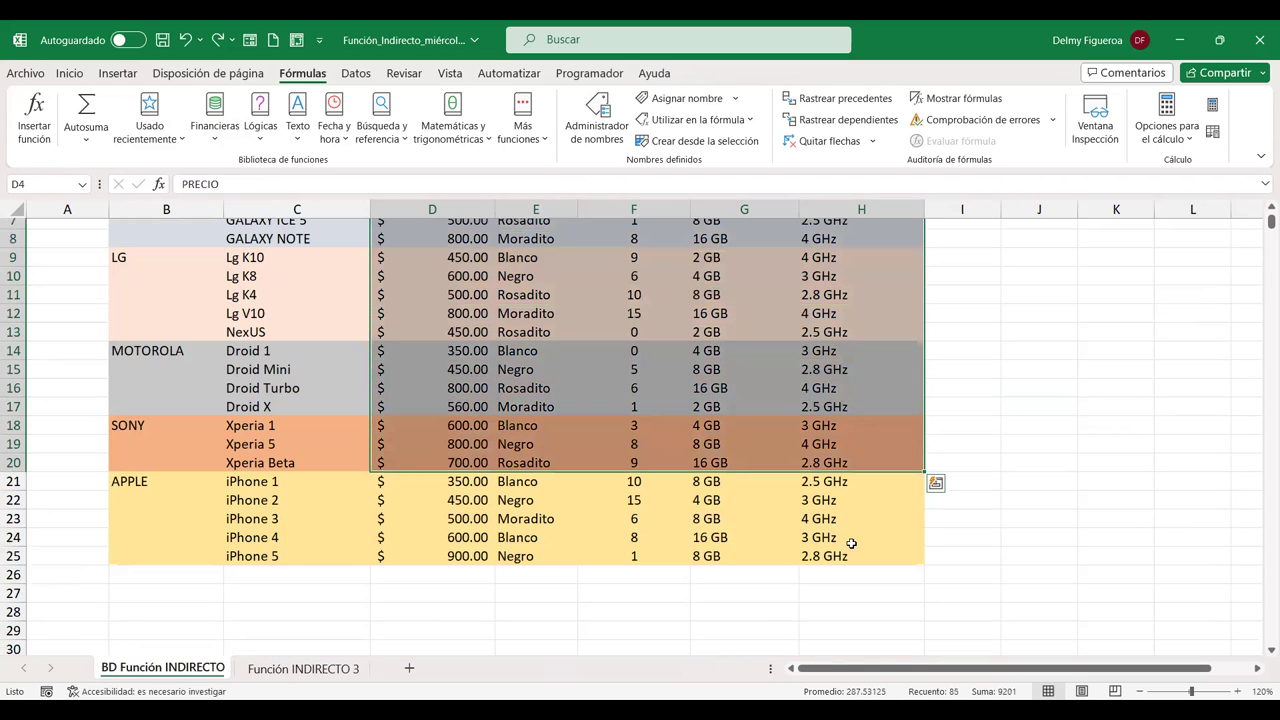
scroll(848, 505, "down", 1)
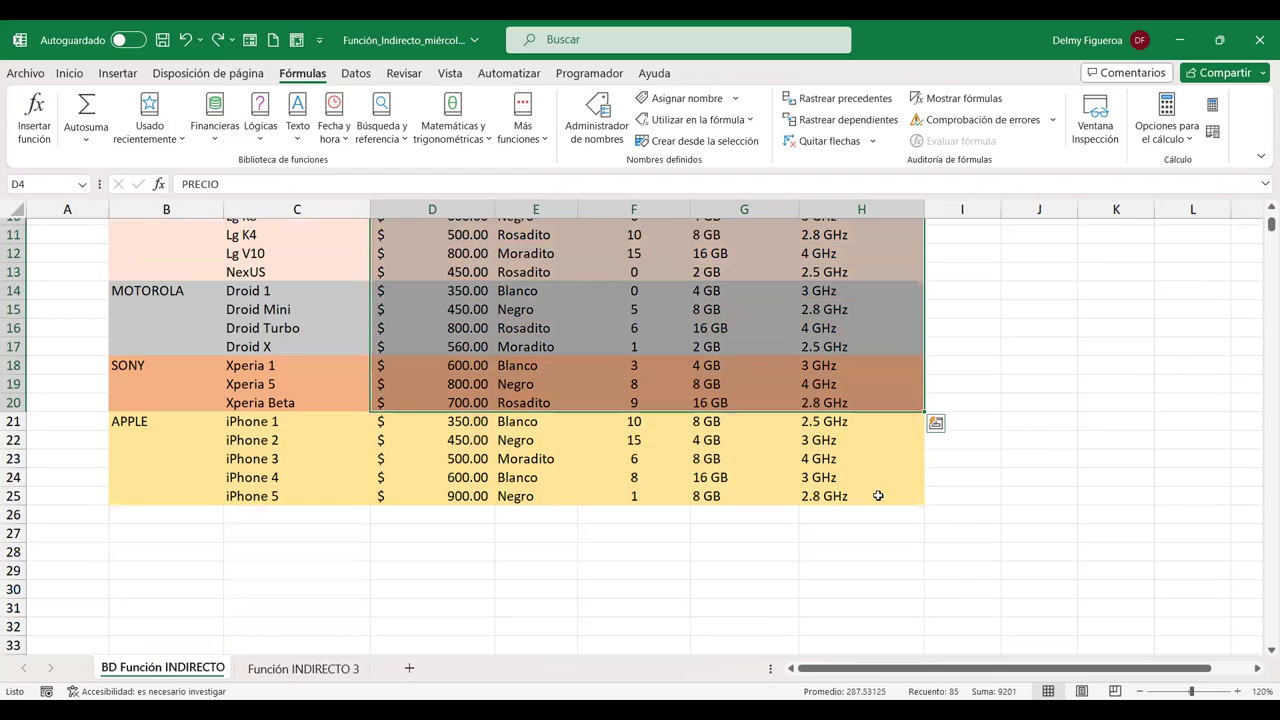
left_click(878, 496, "shift")
scroll(878, 494, "up", 4)
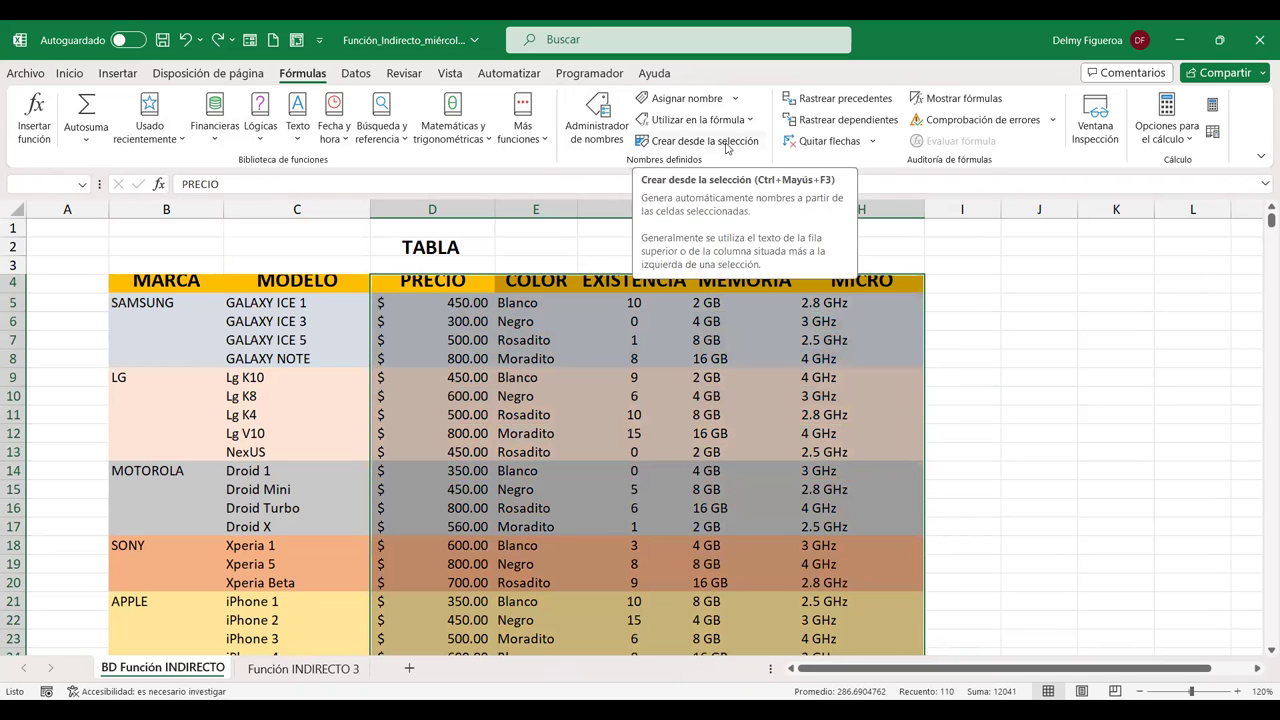
Create names from the top row only: PRECIO, COLOR, EXISTENCIA, MEMORIA and MICRO
left_click(705, 141)
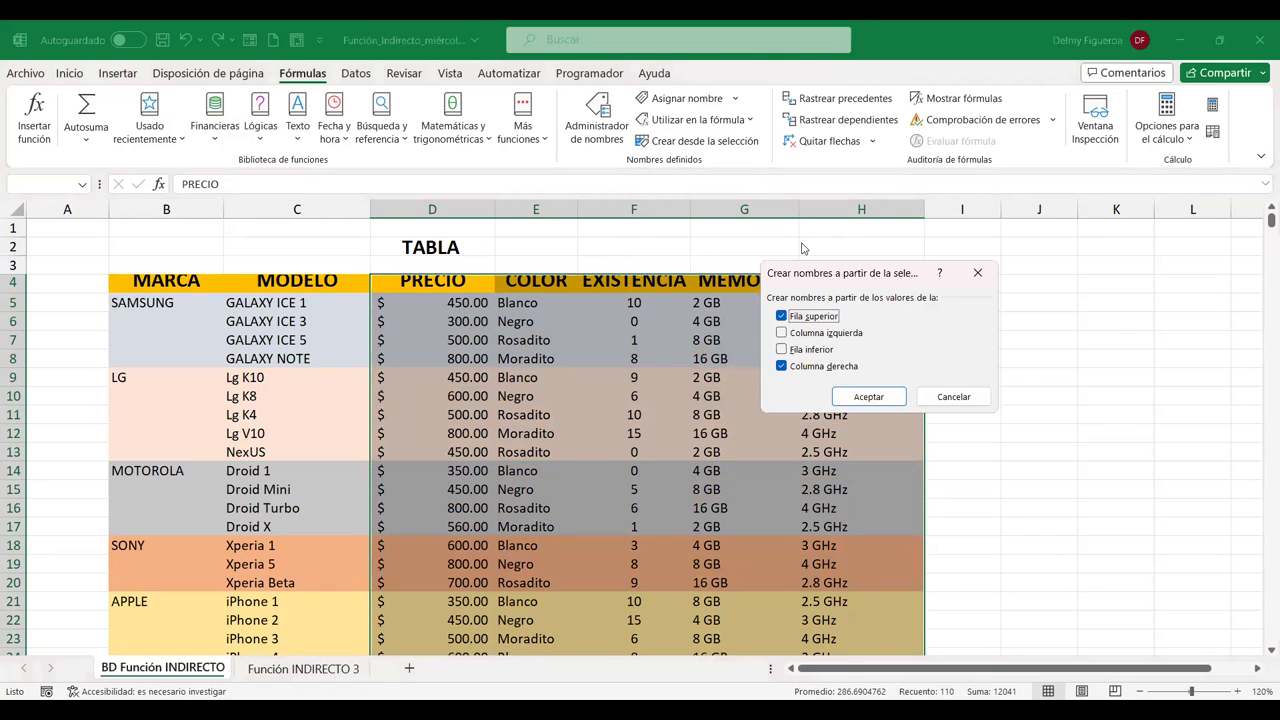
left_click(782, 366)
left_click(892, 403)
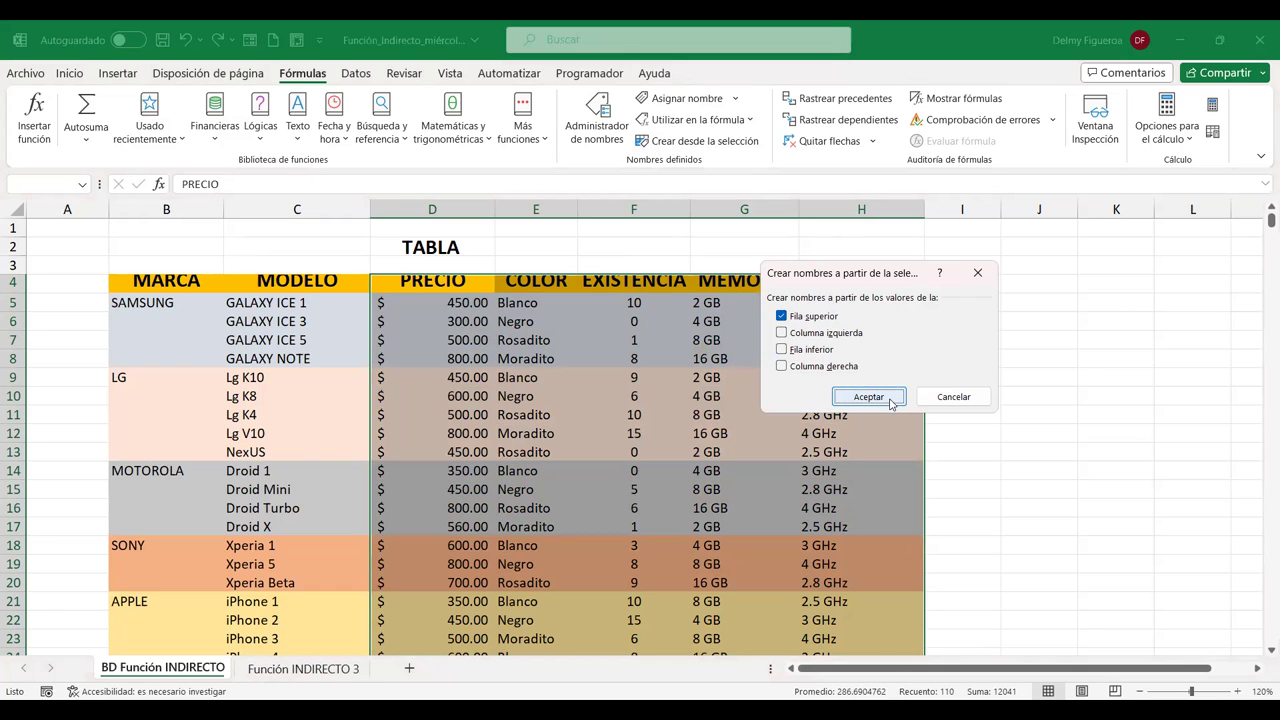
left_click(443, 299)
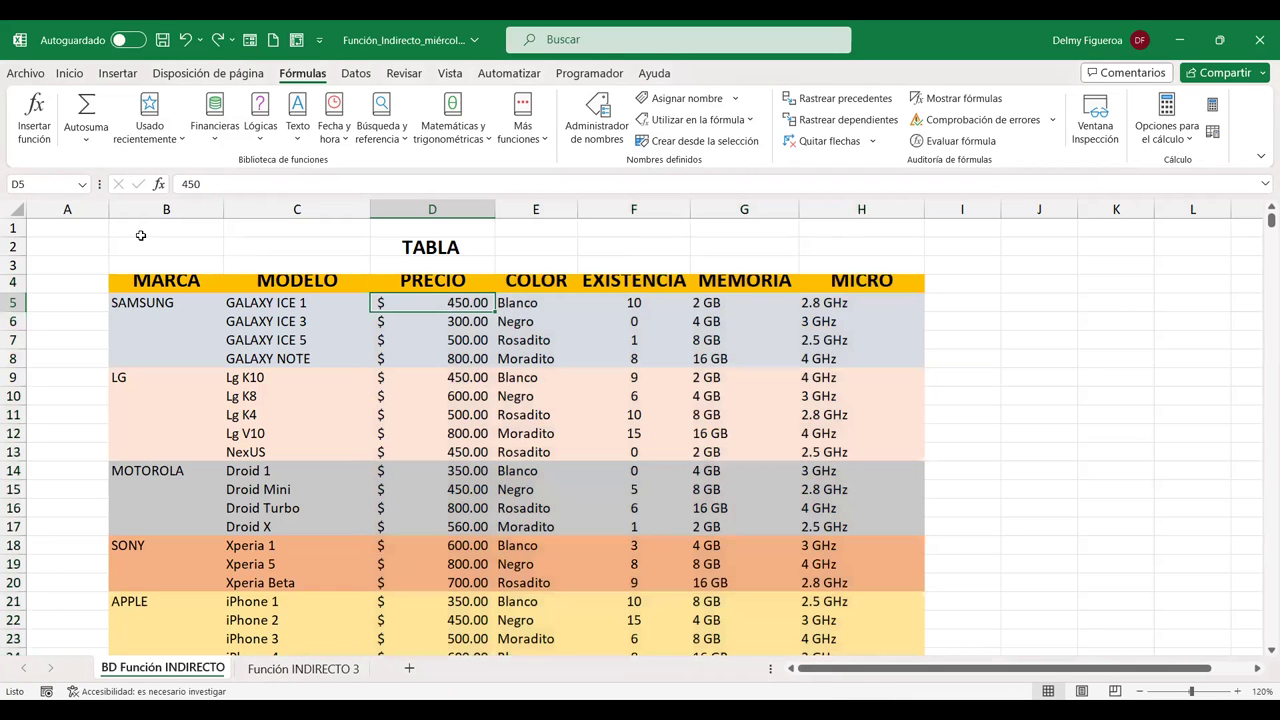
left_click(84, 189)
Jump to the MEMORIA named range from the Name Box to confirm its full column
left_click(84, 188)
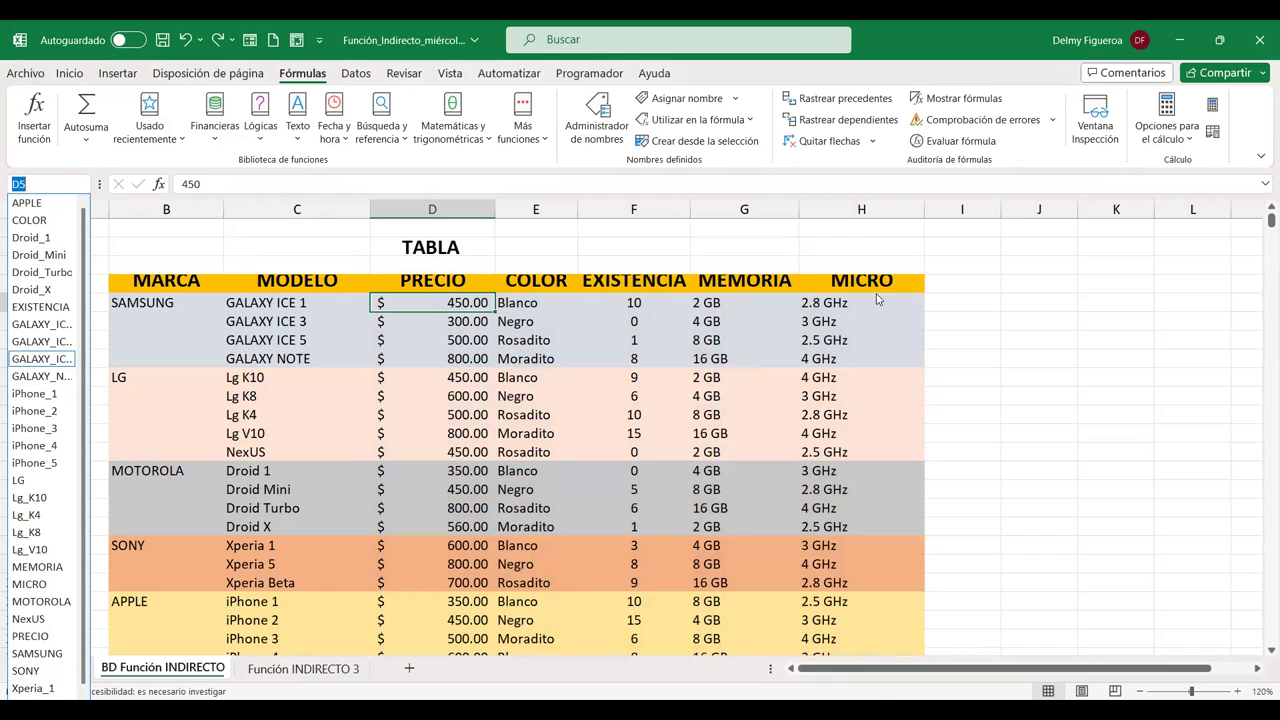
scroll(52, 528, "down", 1)
scroll(52, 528, "down", 1)
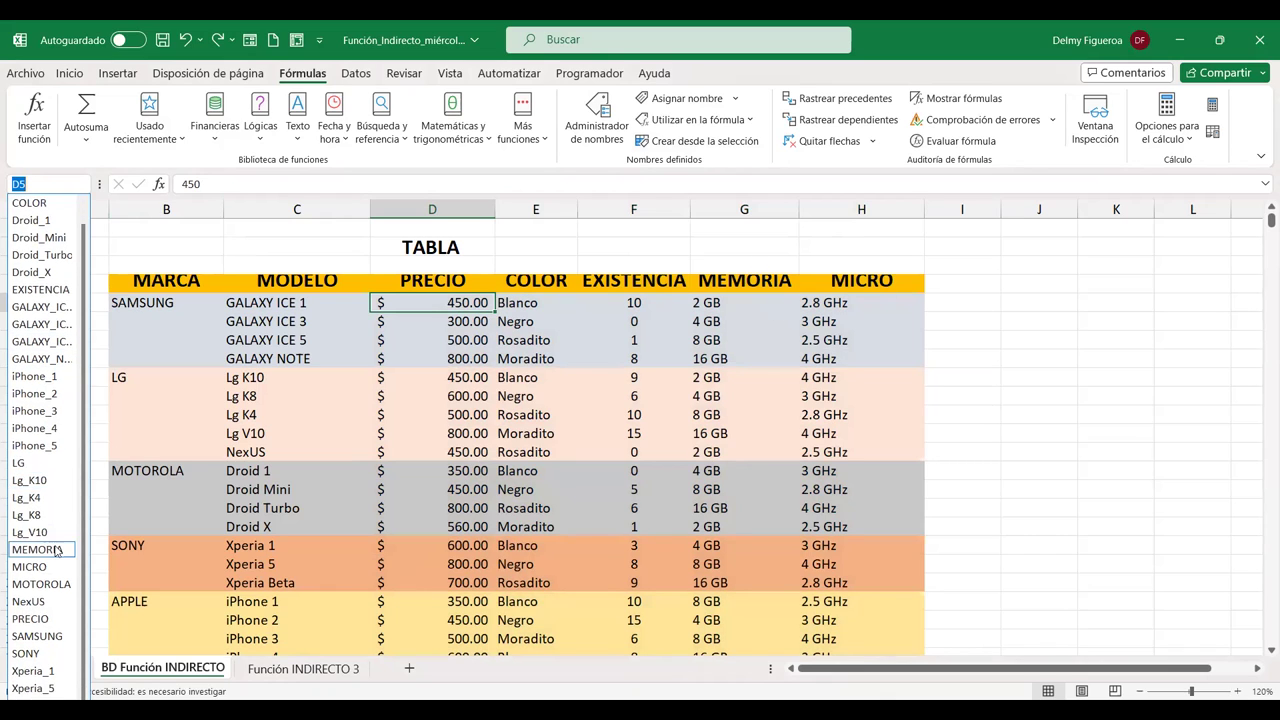
left_click(40, 549)
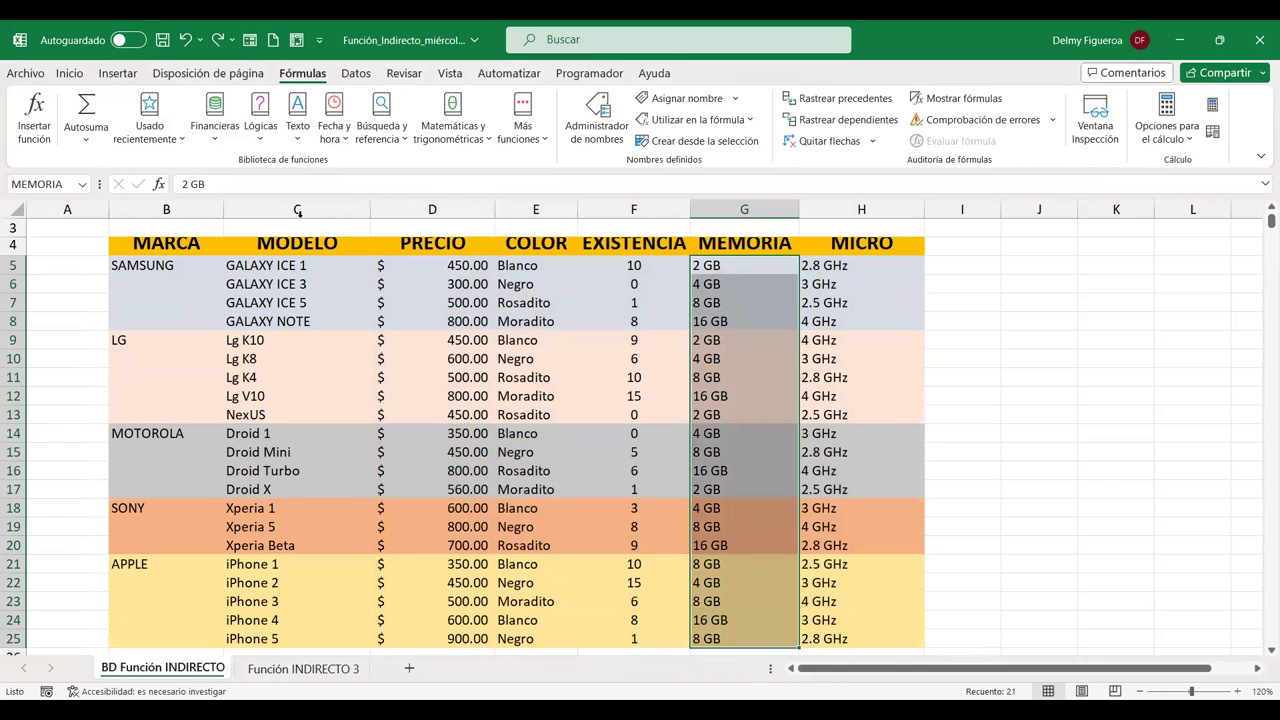
Jump to the PRECIO named range, then return to the Función INDIRECTO 3 sheet
left_click(40, 184)
left_click(82, 184)
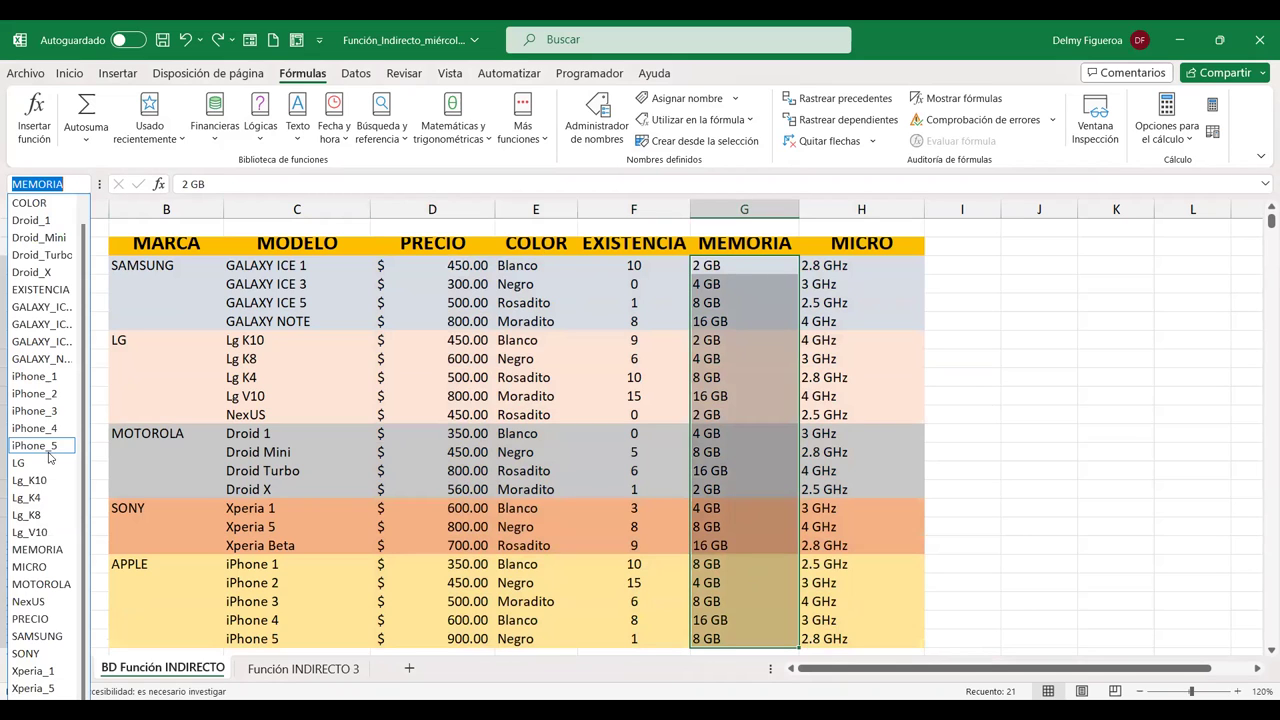
scroll(48, 470, "up", 1)
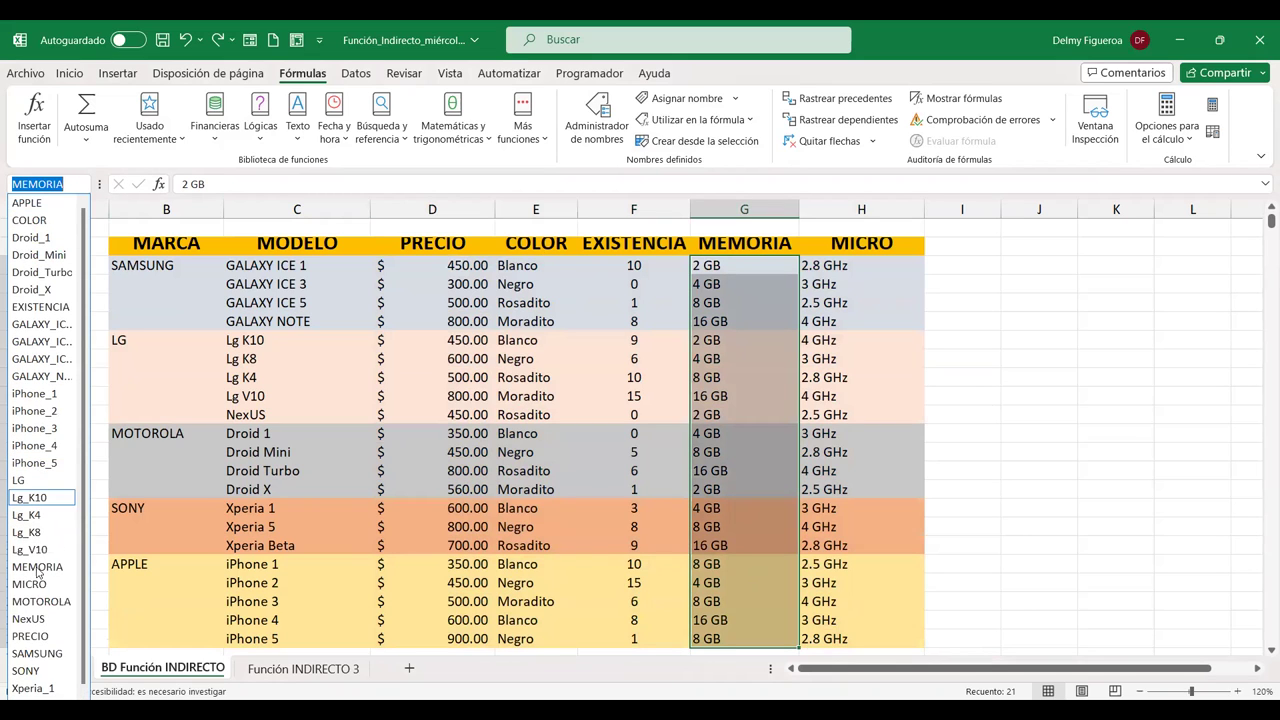
left_click(48, 638)
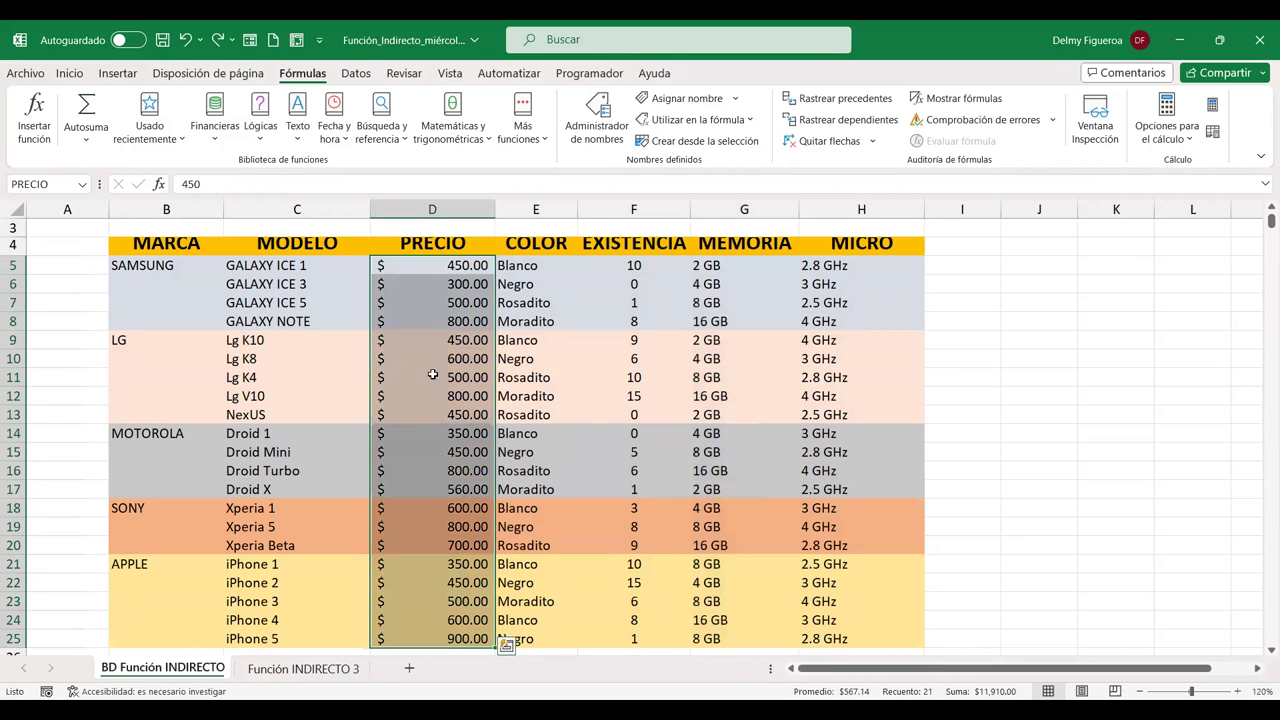
left_click(313, 672)
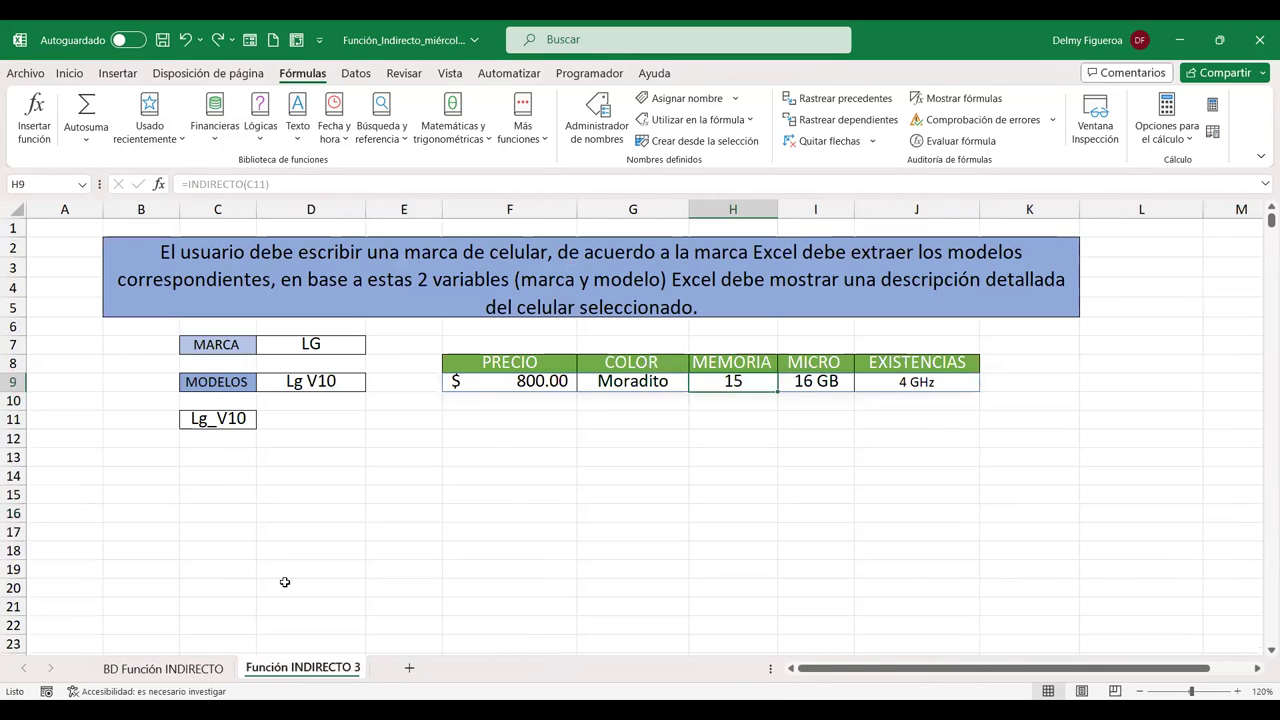
Enter =+INDIRECTO(C11) INDIRECTO(F8) in F9 so it returns the Lg V10 price, $800.00
left_click(540, 381)
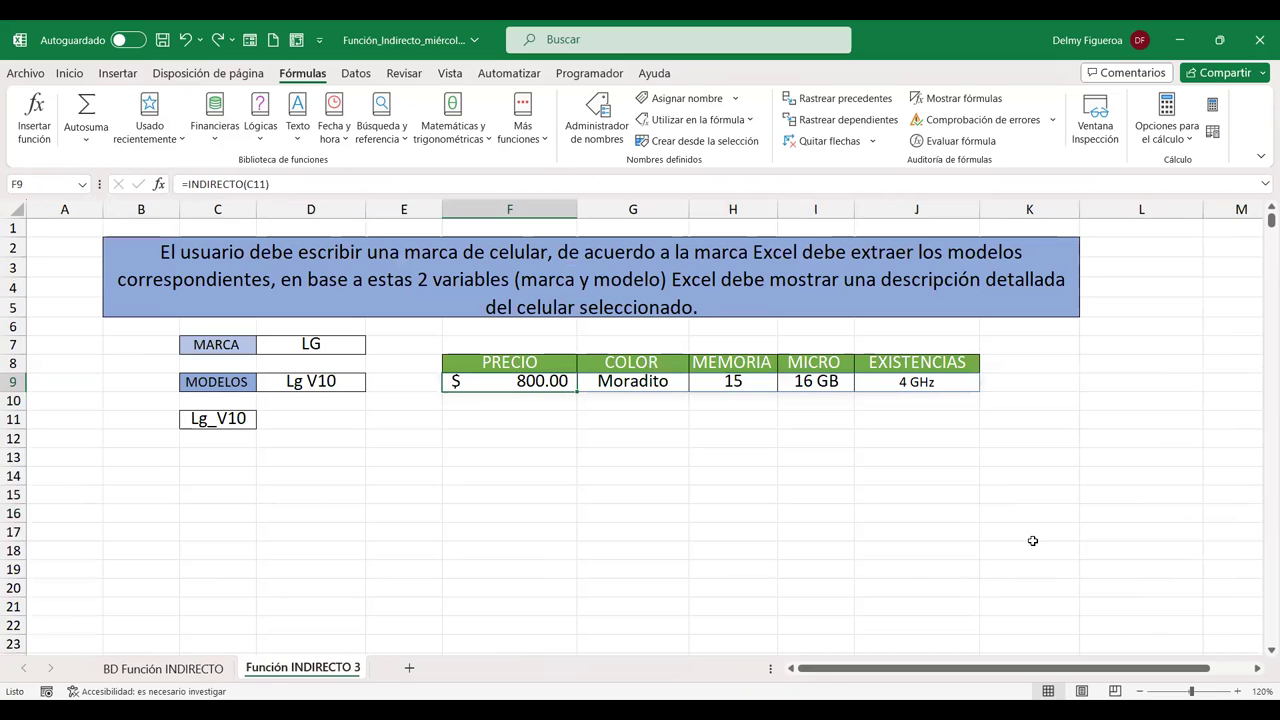
type("+")
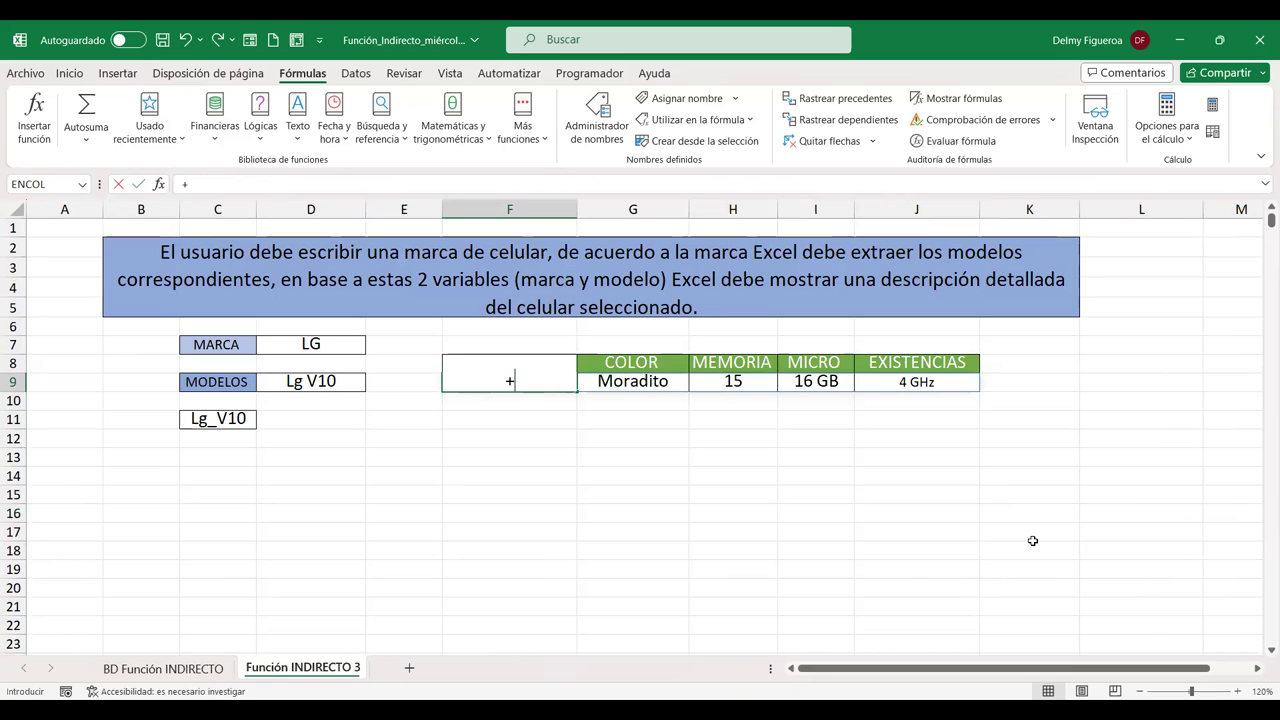
type("INDI")
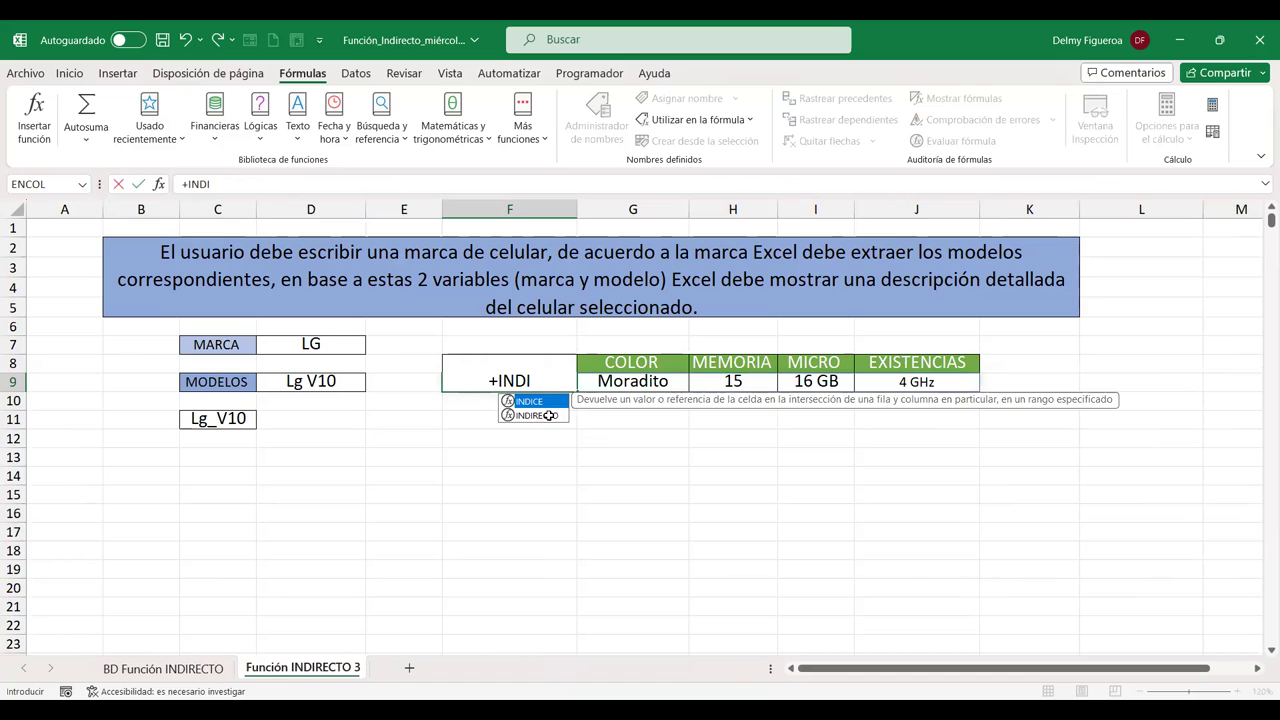
double_click(549, 415)
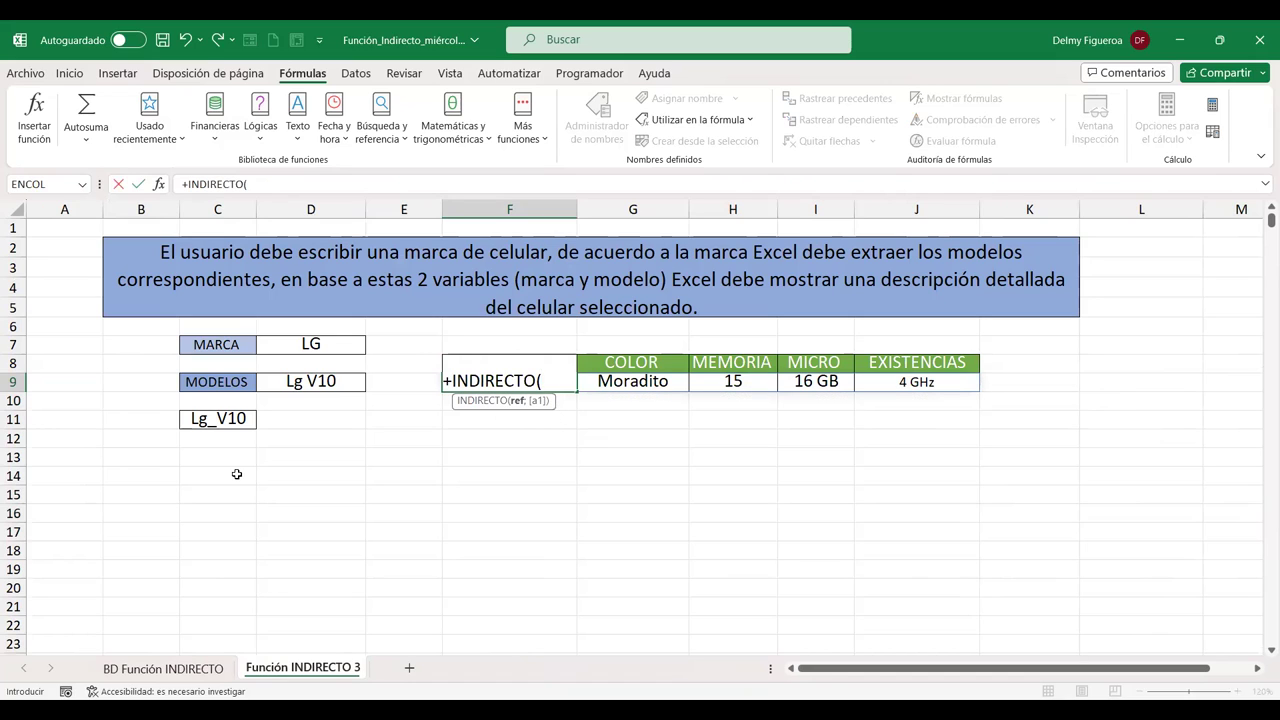
left_click(218, 420)
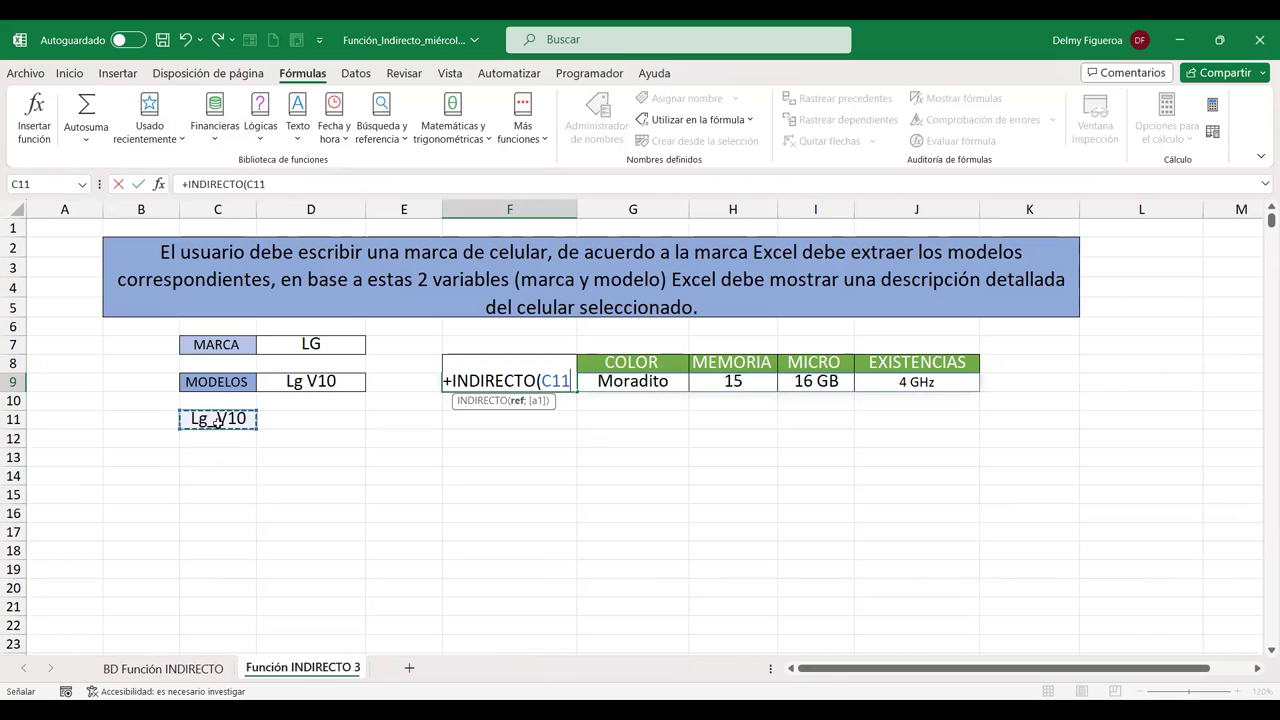
type(") ")
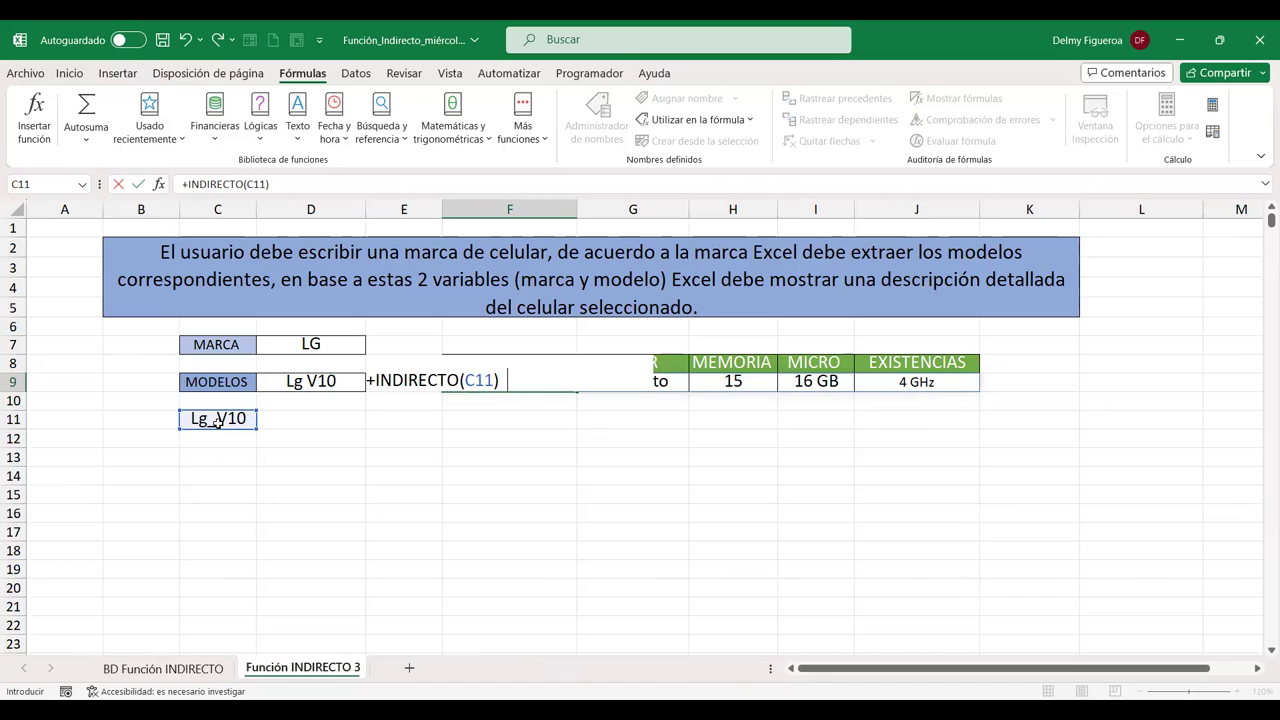
type(" INDIRECTO(")
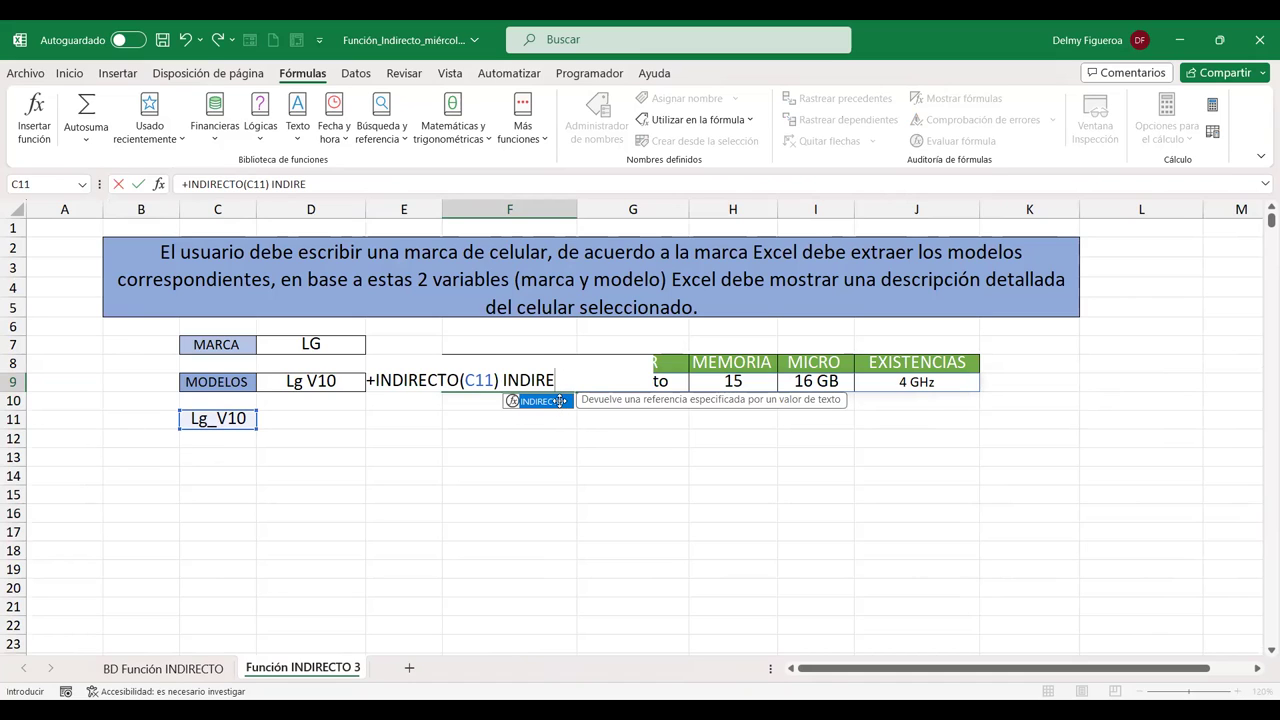
double_click(560, 400)
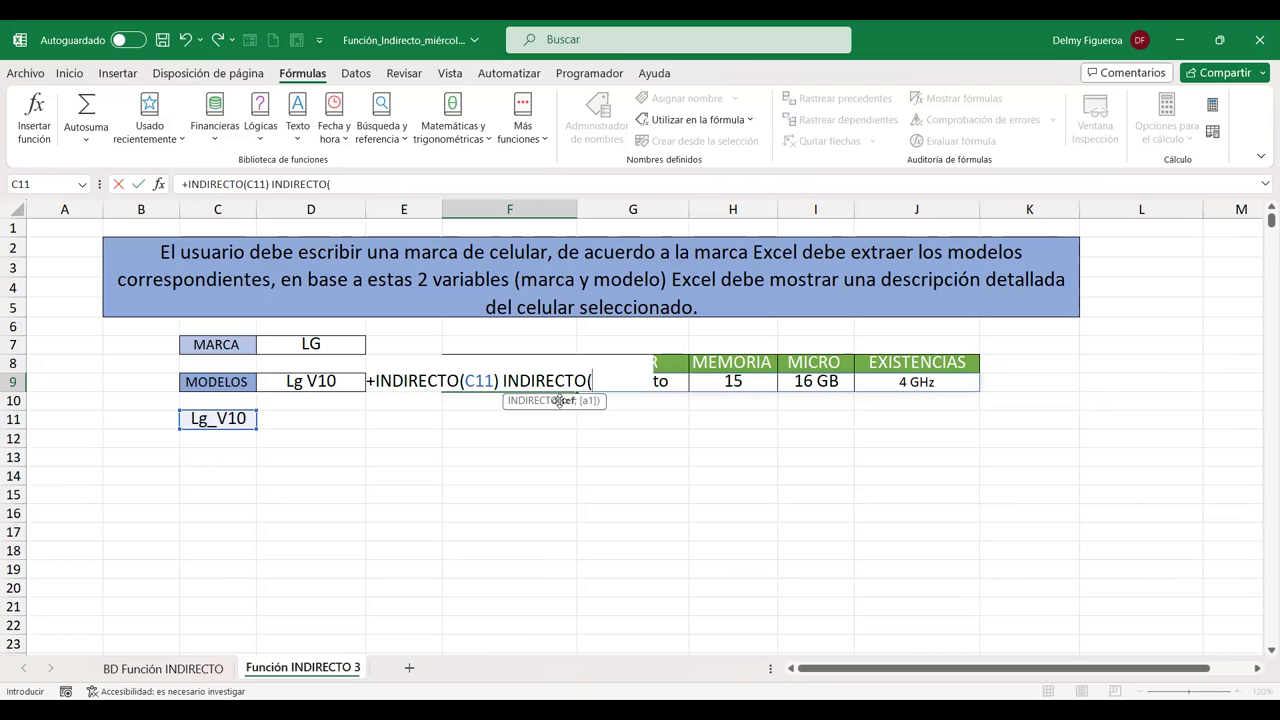
left_click(545, 343)
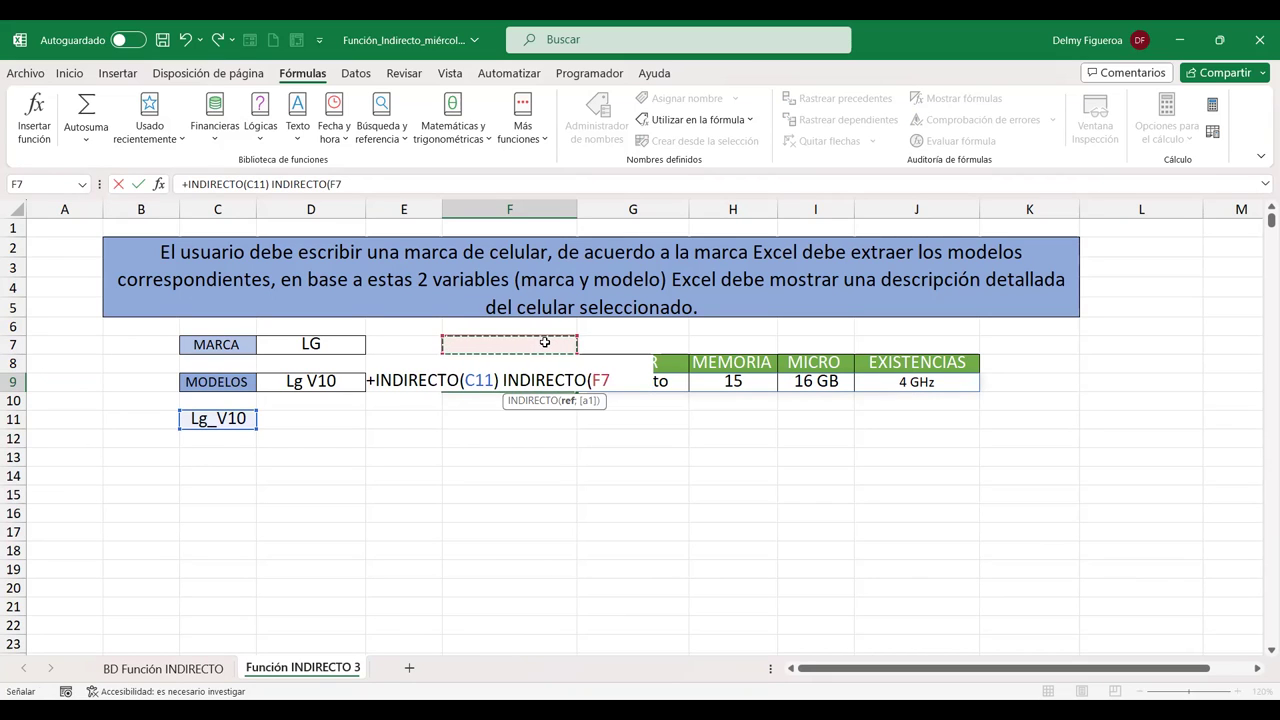
key("Down")
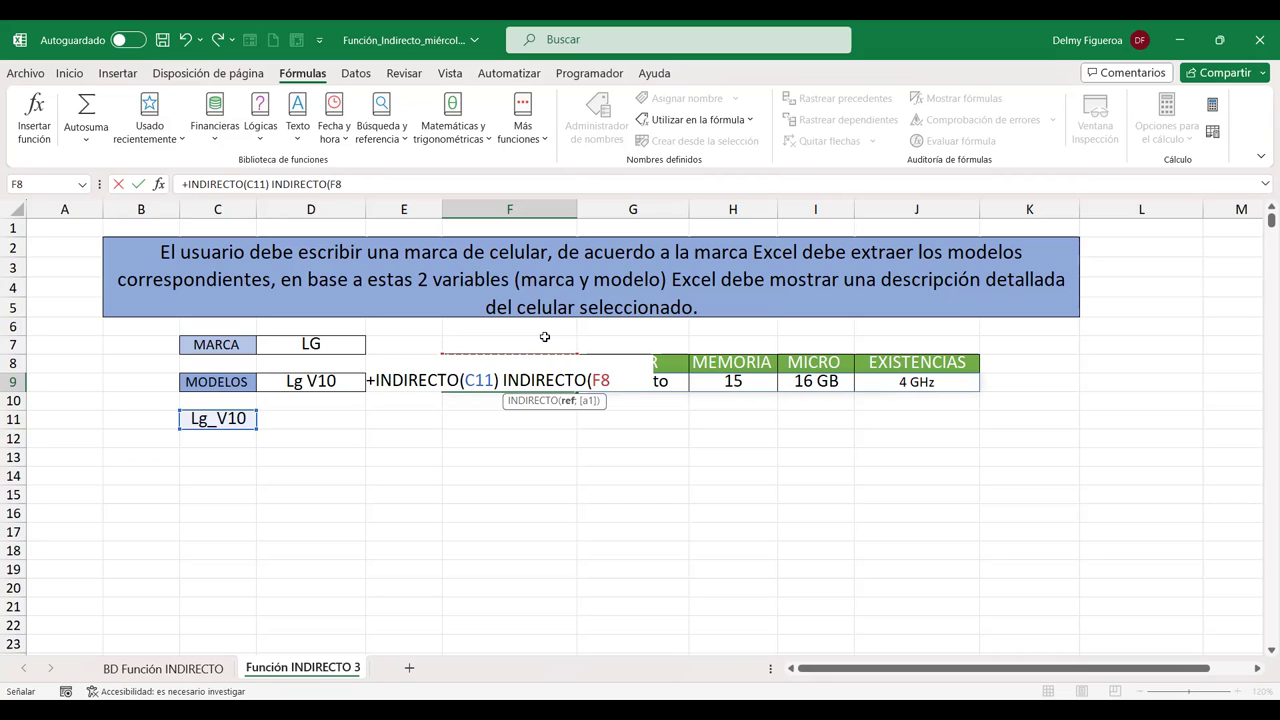
type(")")
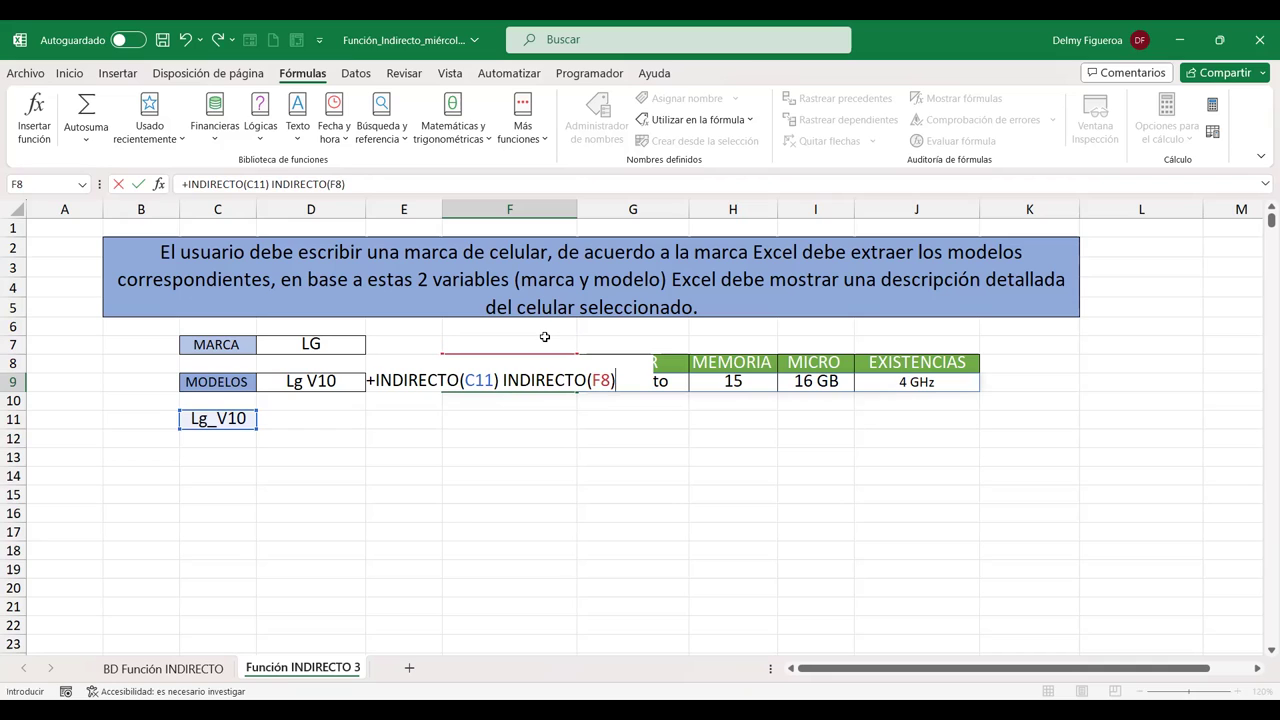
key("Return")
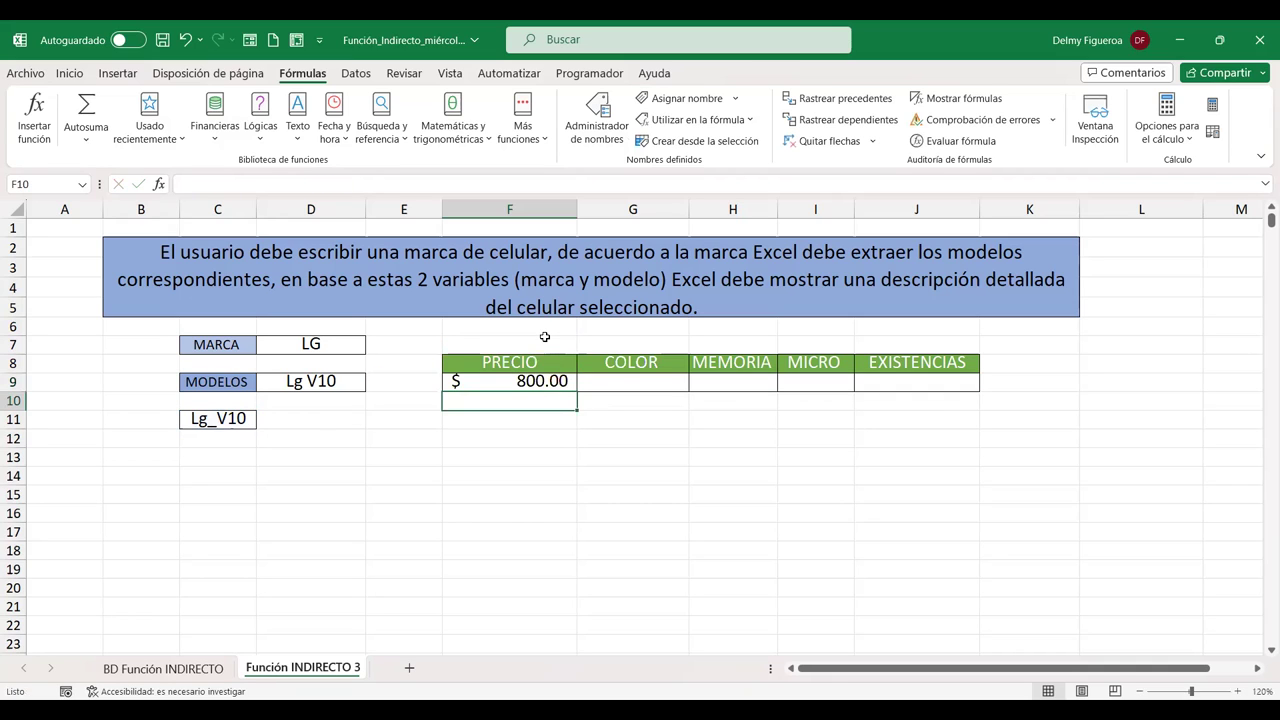
key("Up")
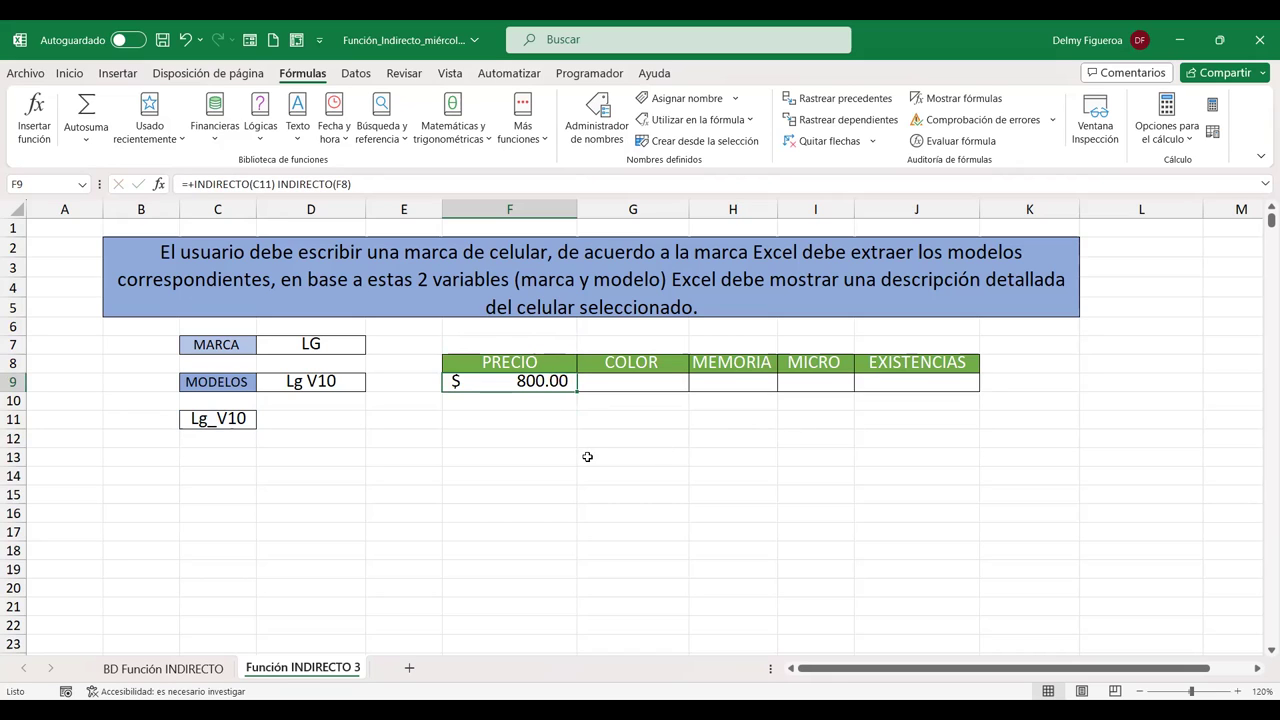
Compare the F8 header, F9 price and D7 brand against the BD Función INDIRECTO data sheet
left_click(540, 364)
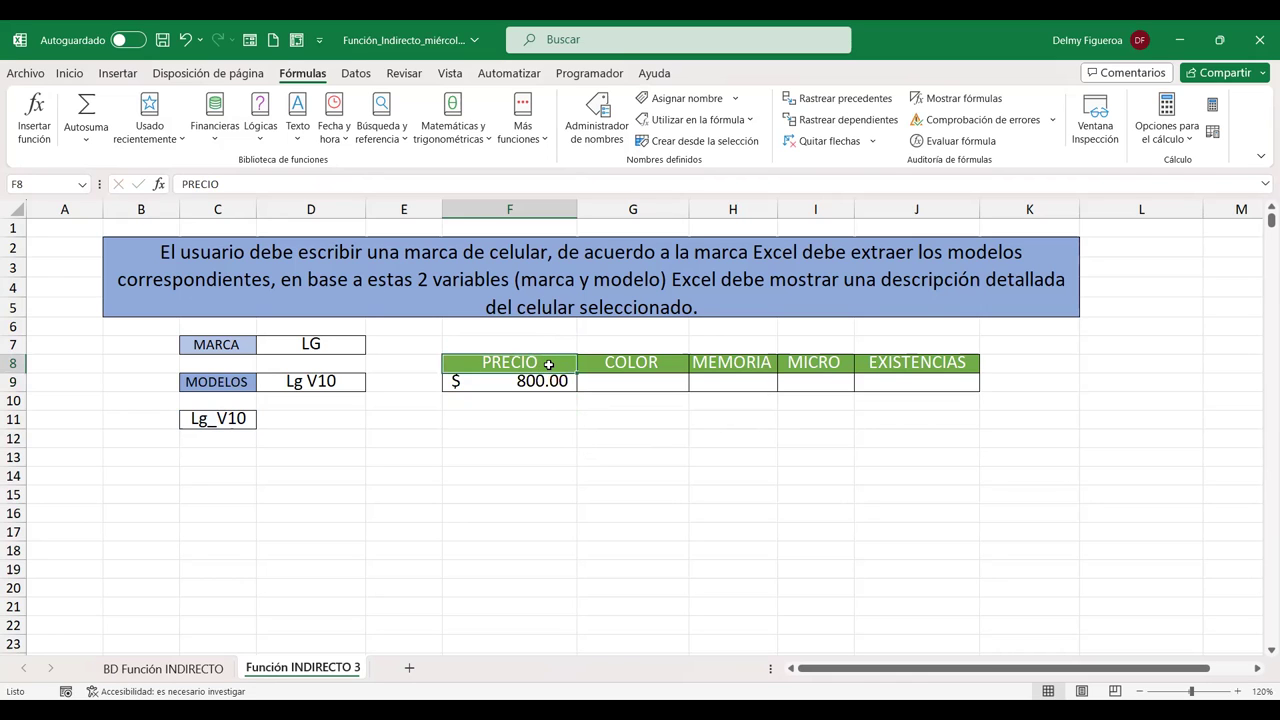
left_click(198, 669)
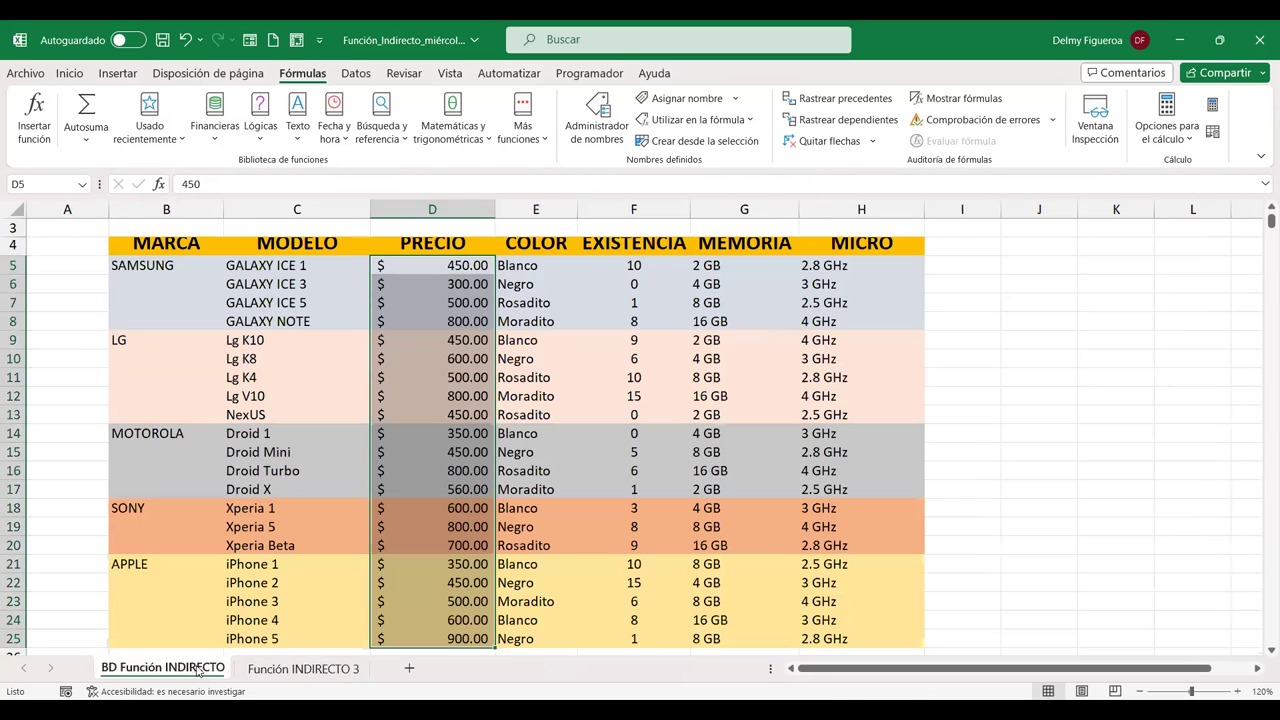
left_click(349, 669)
left_click(501, 381)
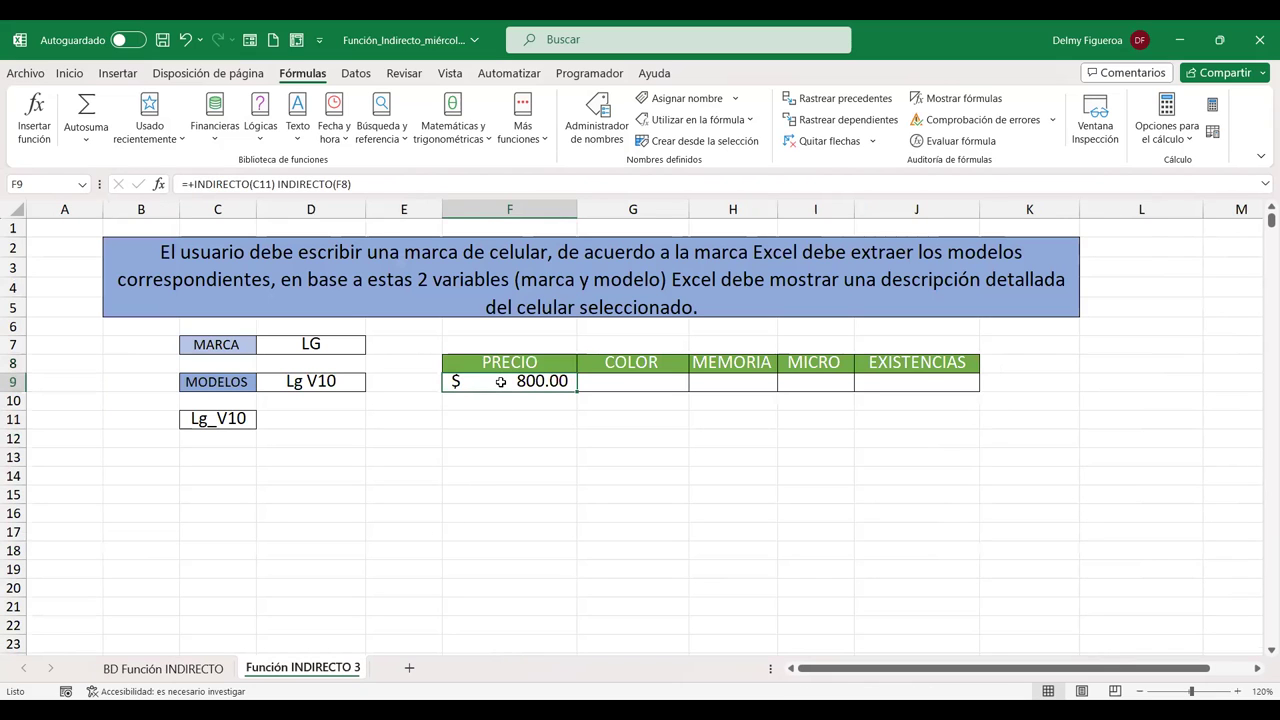
left_click(327, 345)
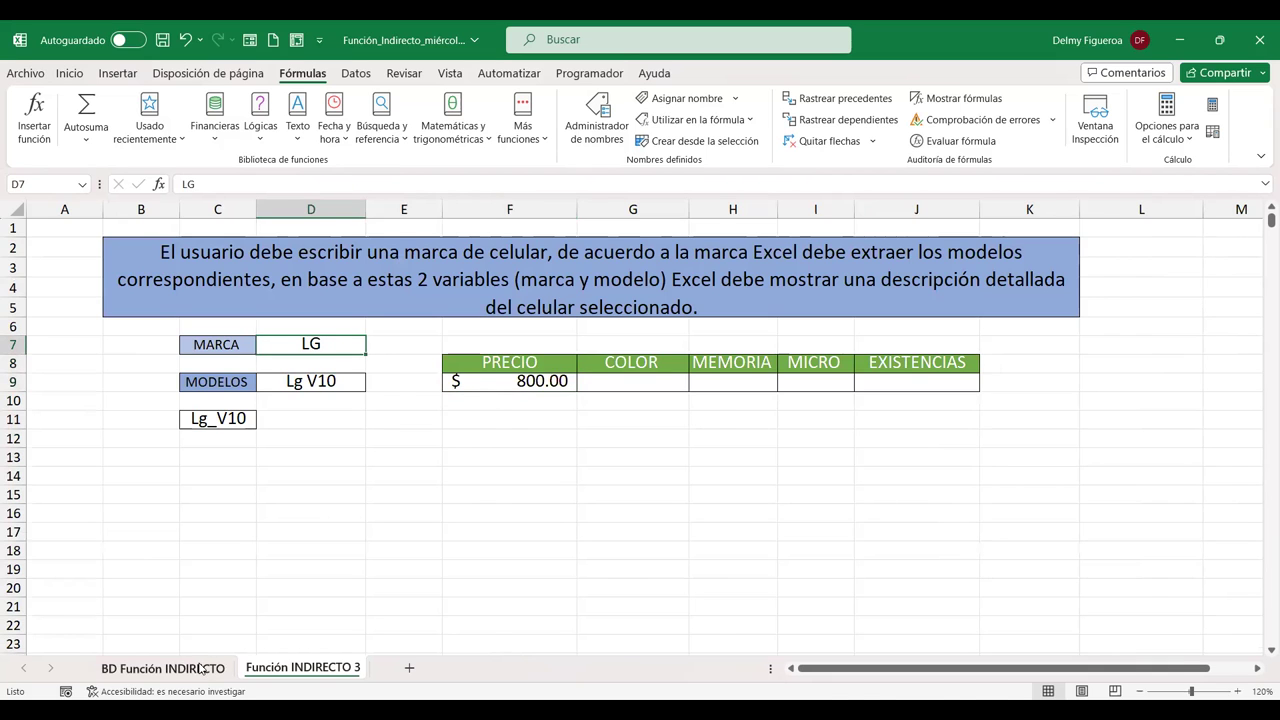
left_click(201, 668)
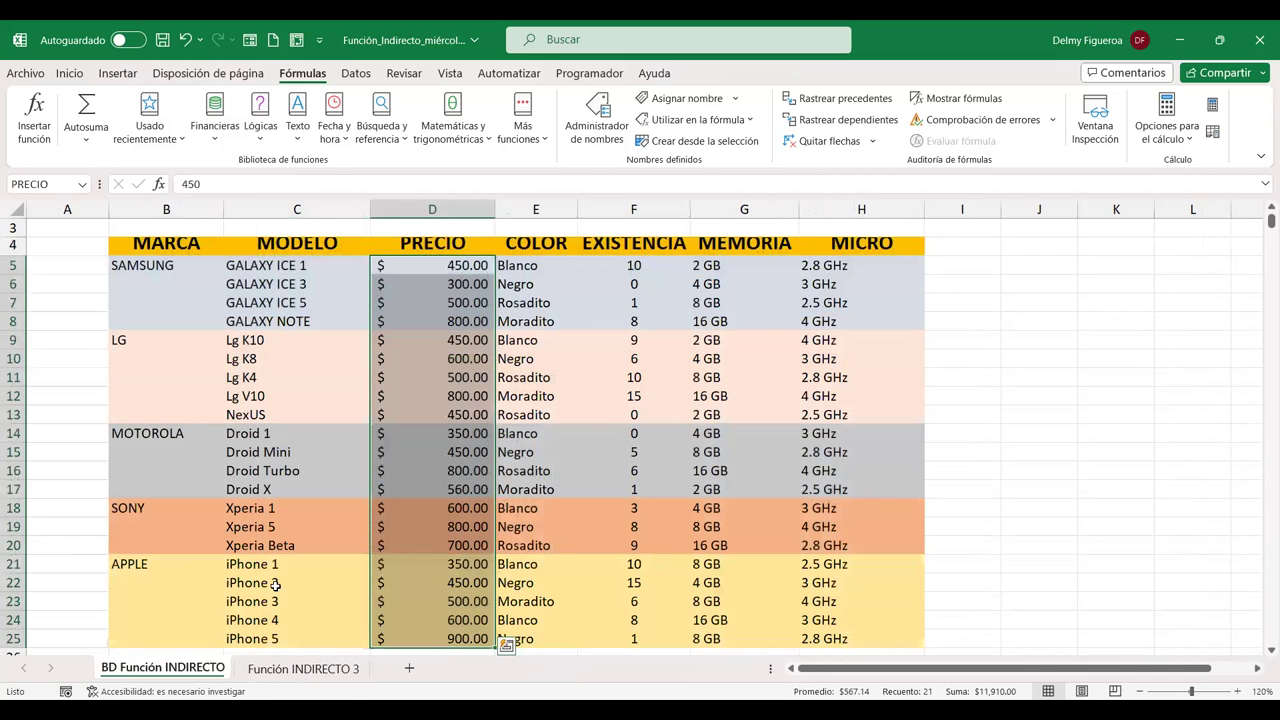
left_click(303, 668)
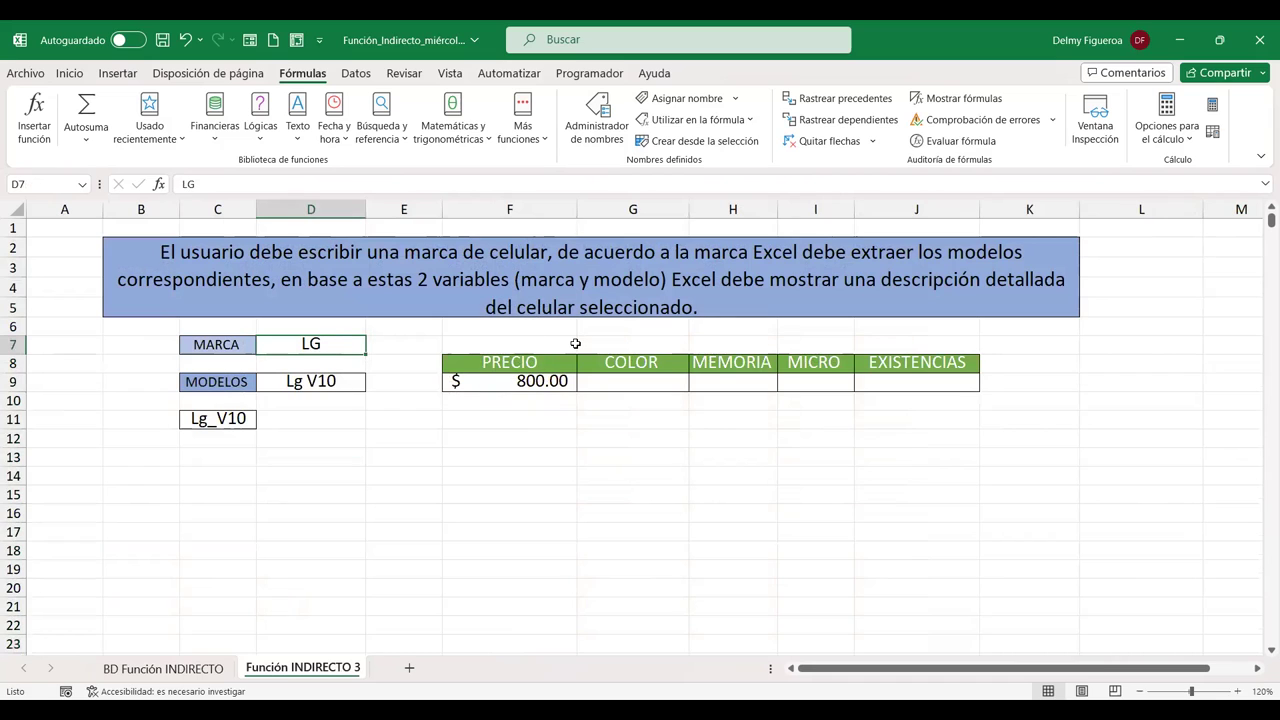
Enter SONY as the brand and pick Xperia 5 as the model, checking the data table
type("SONY")
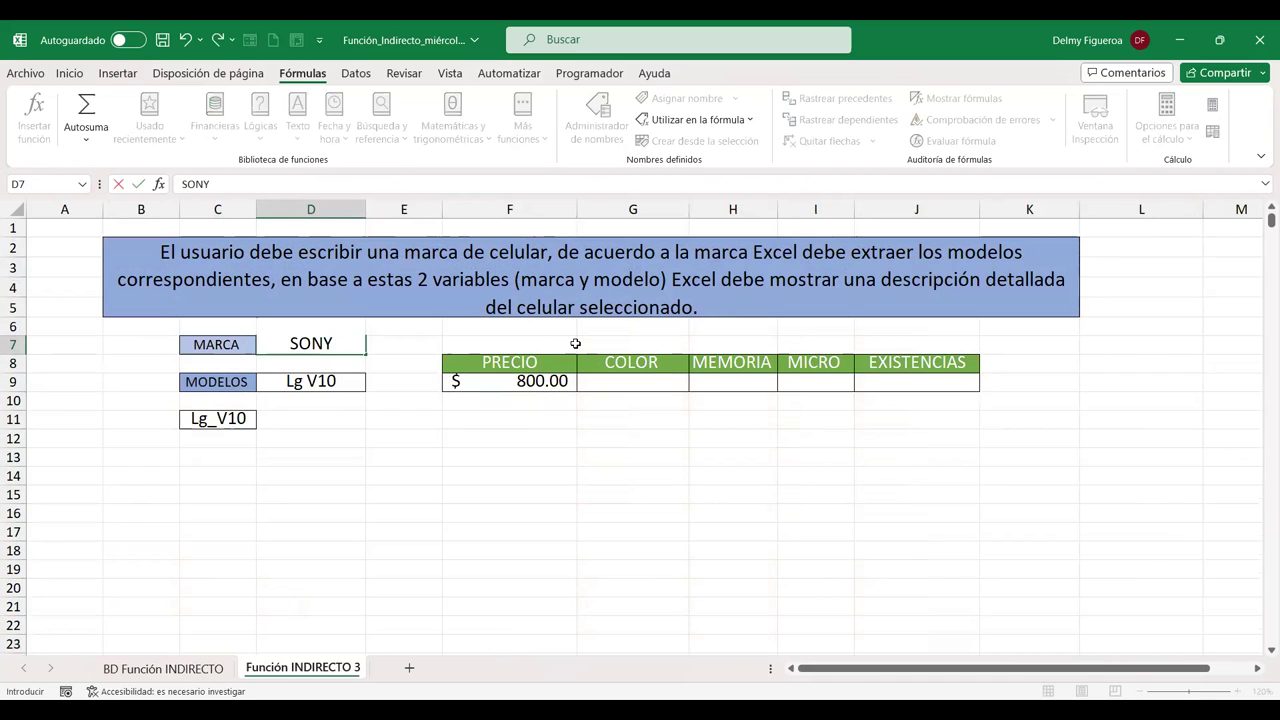
key("Return")
left_click(312, 380)
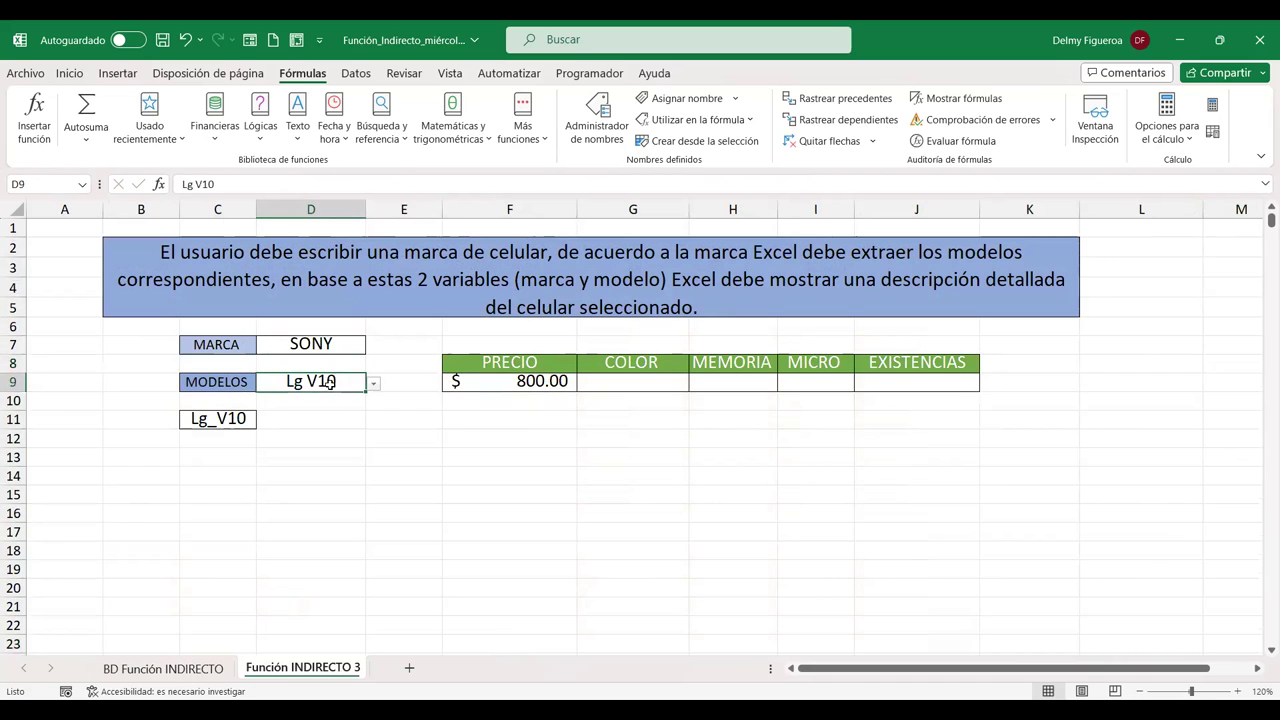
left_click(373, 385)
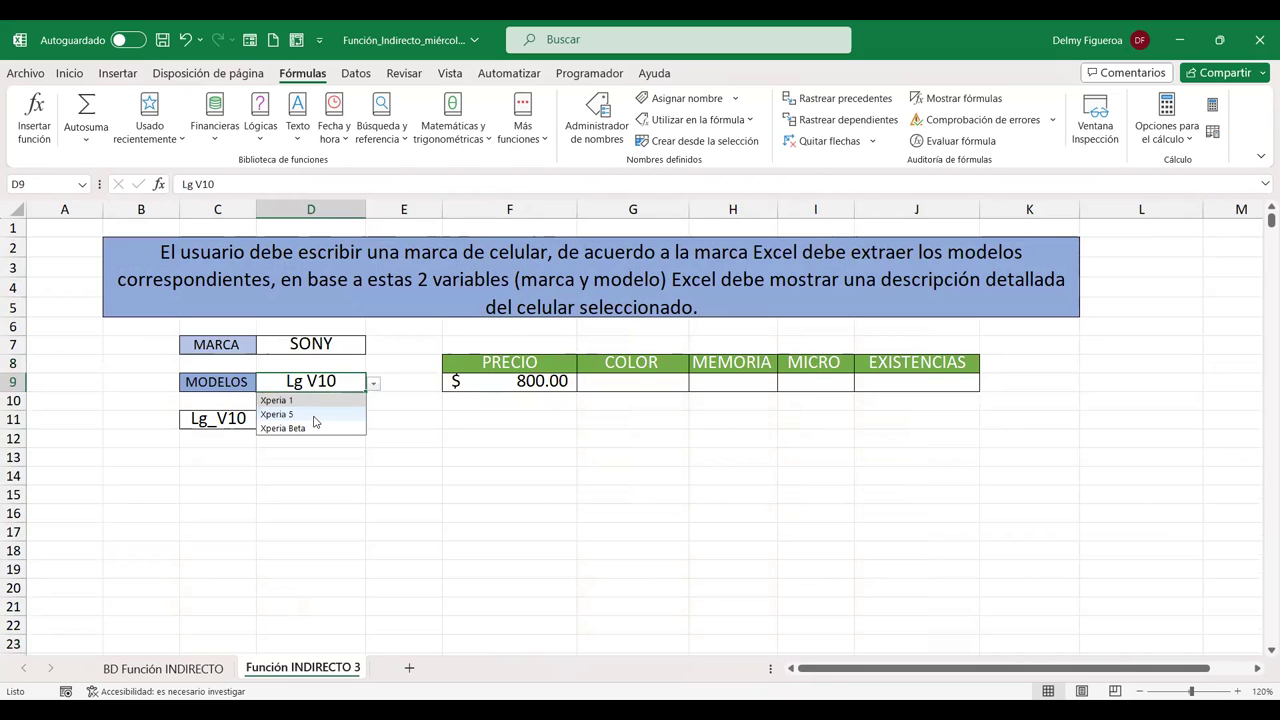
left_click(313, 416)
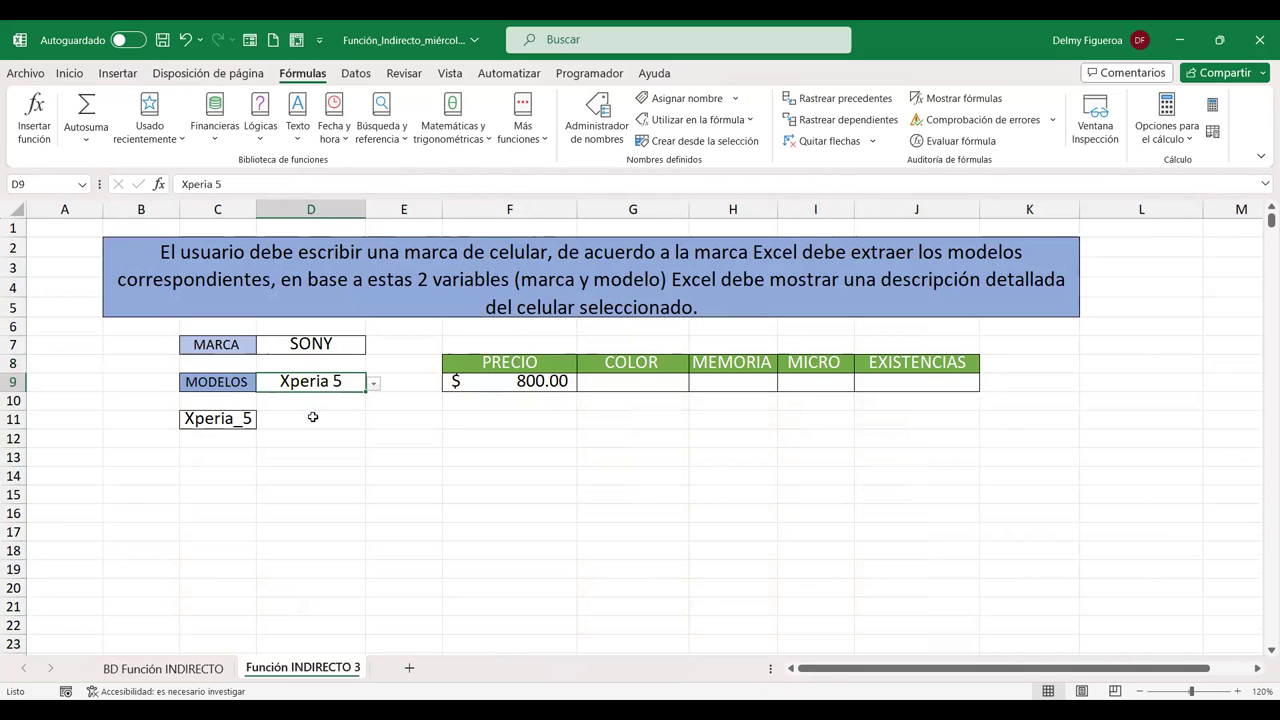
left_click(186, 668)
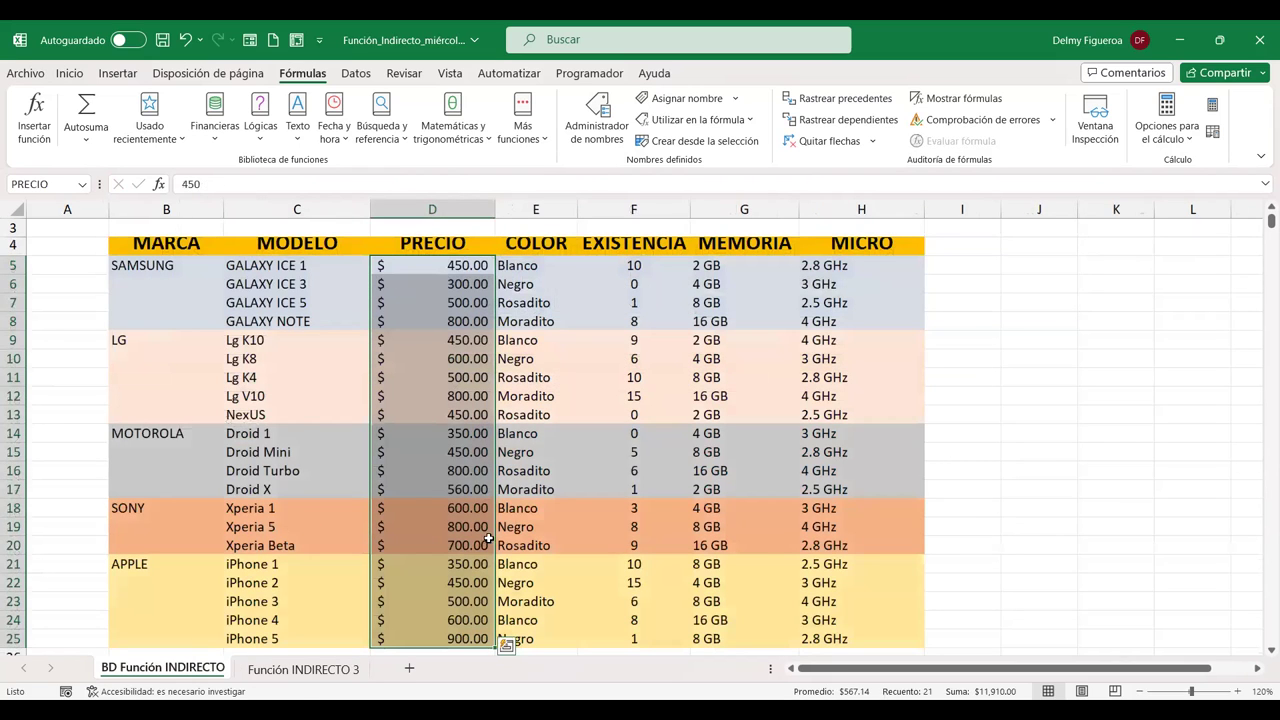
left_click(303, 668)
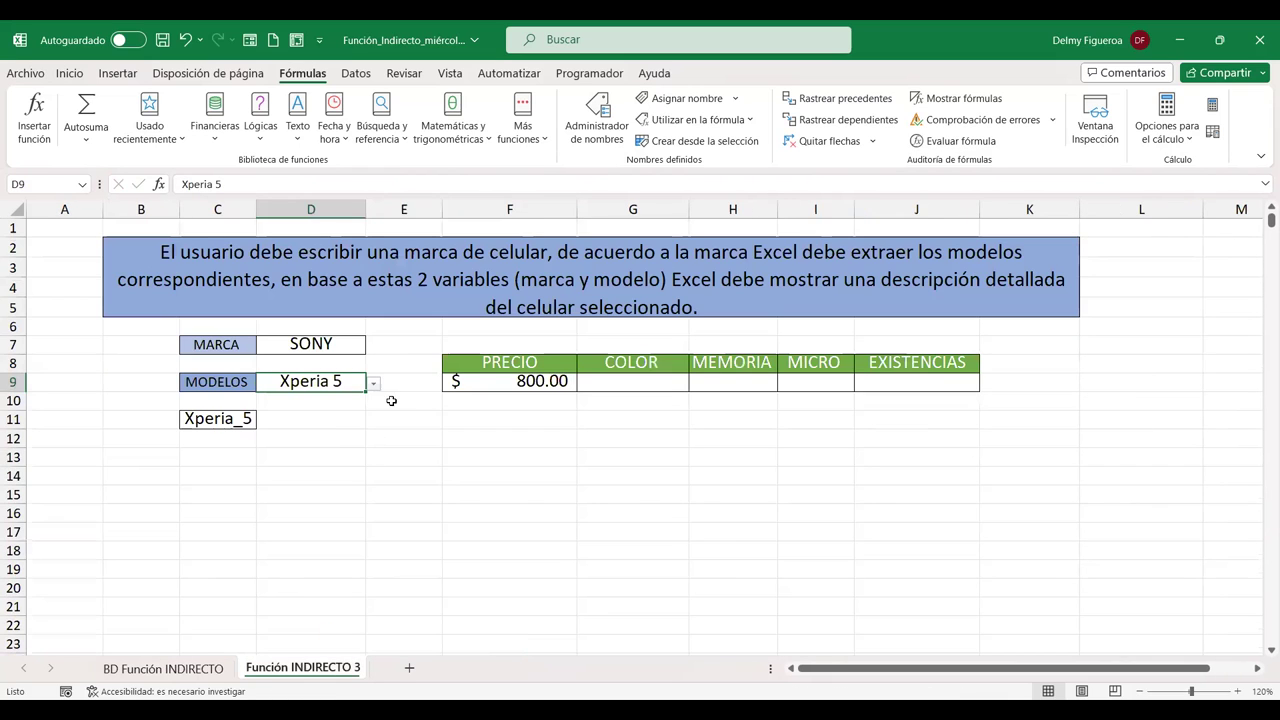
Change the model to Xperia 1 and confirm its $600.00 price in the data table
left_click(374, 386)
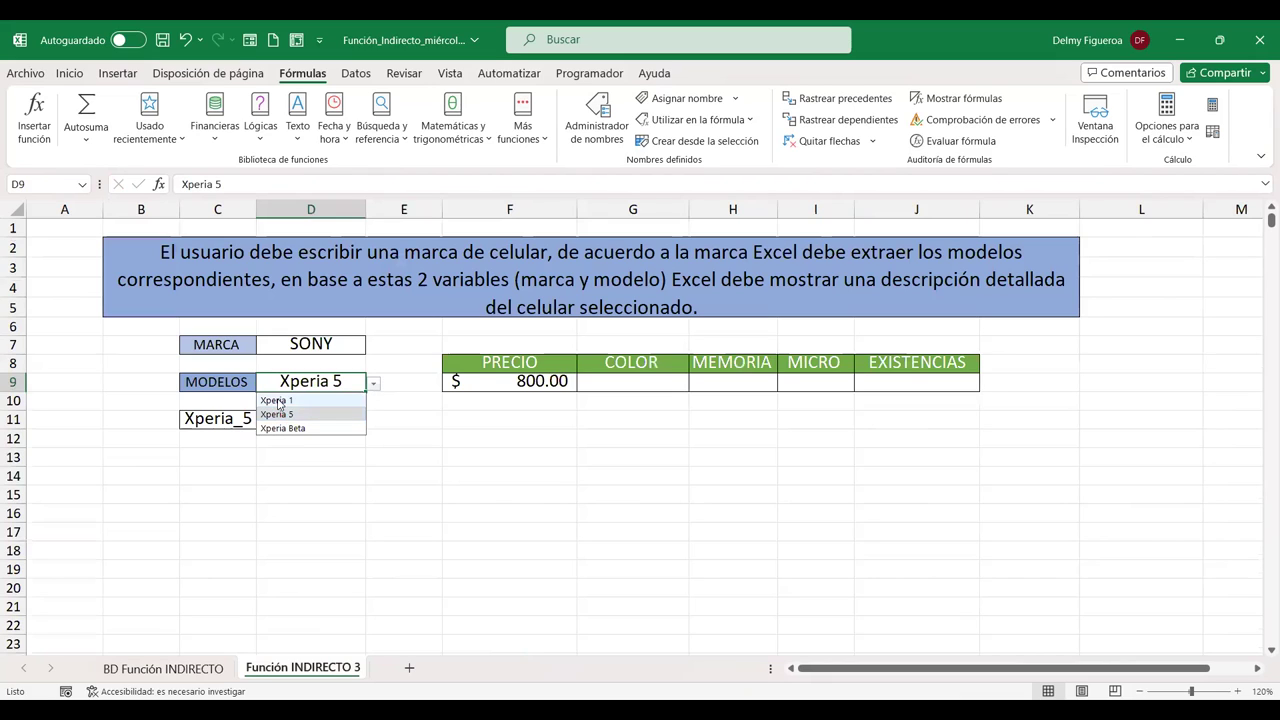
key("Up")
key("Return")
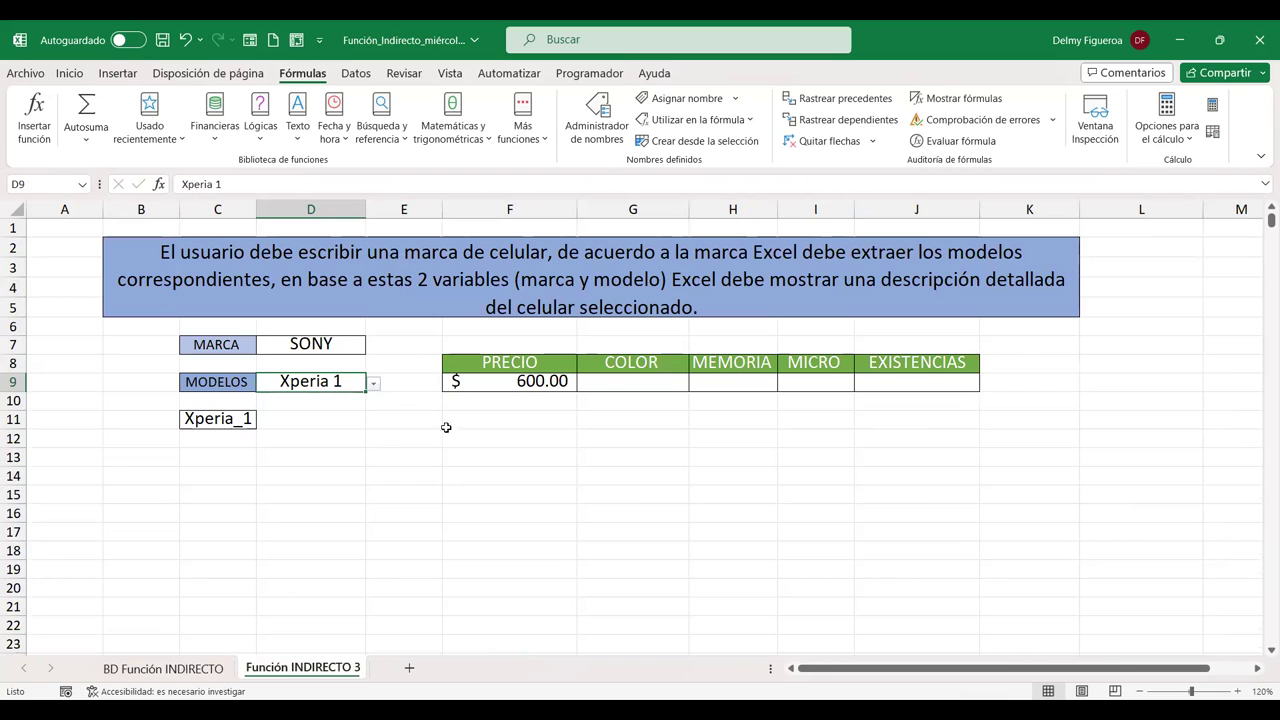
left_click(216, 680)
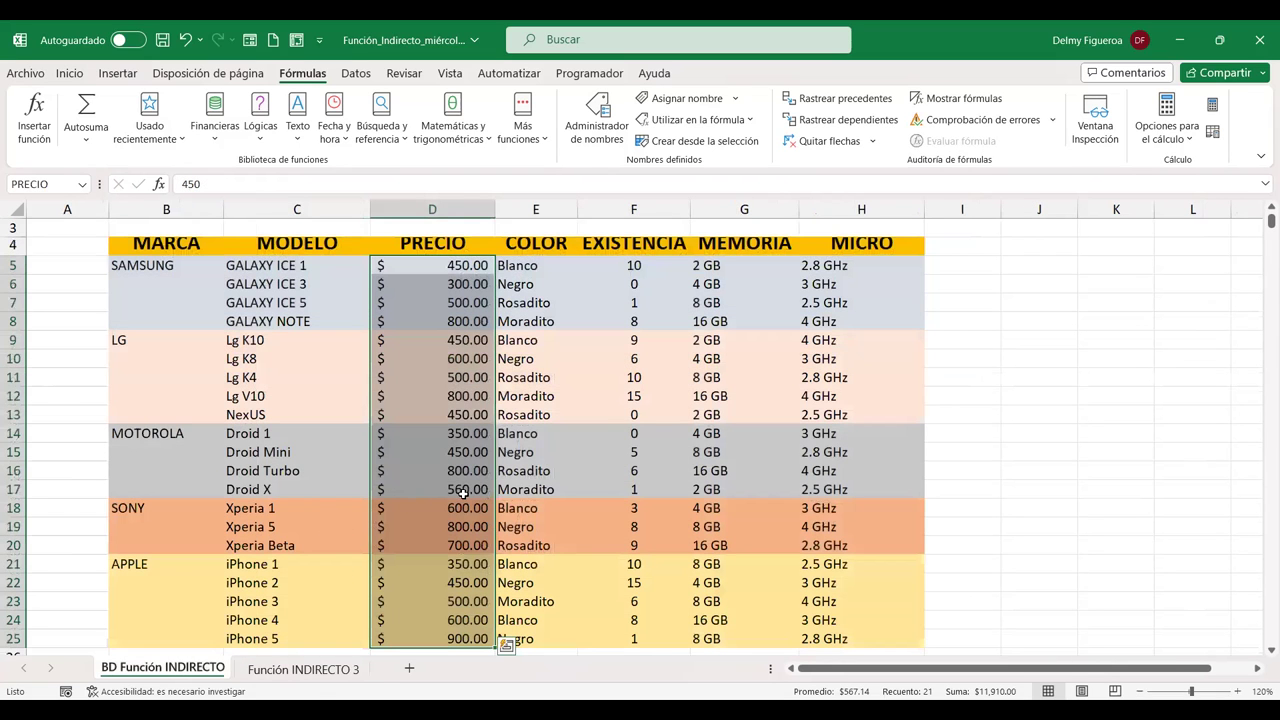
left_click(316, 670)
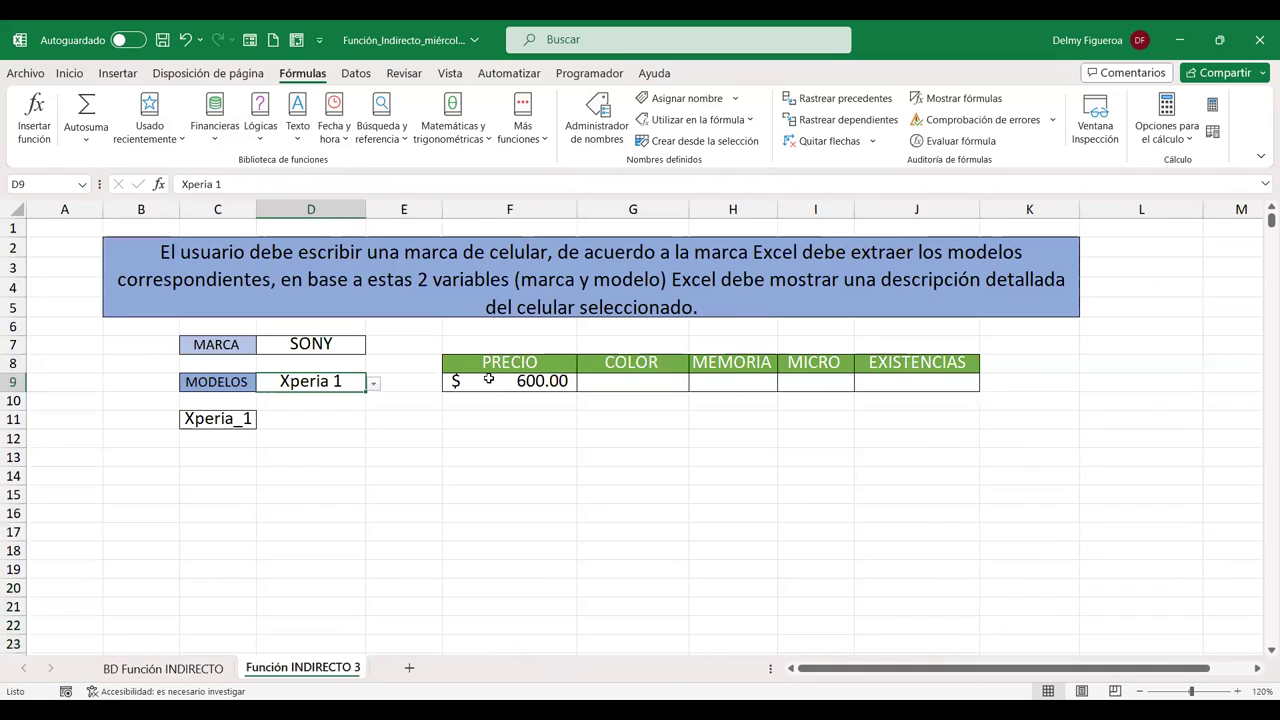
double_click(489, 380)
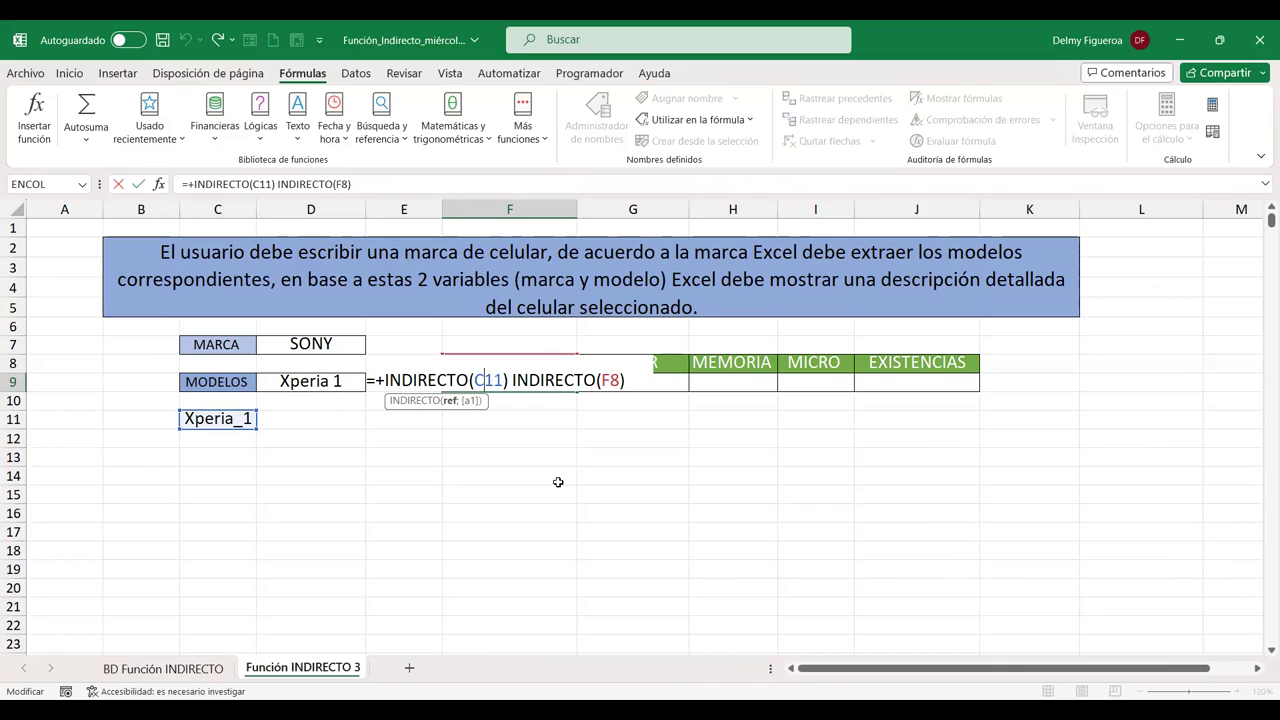
key("Return")
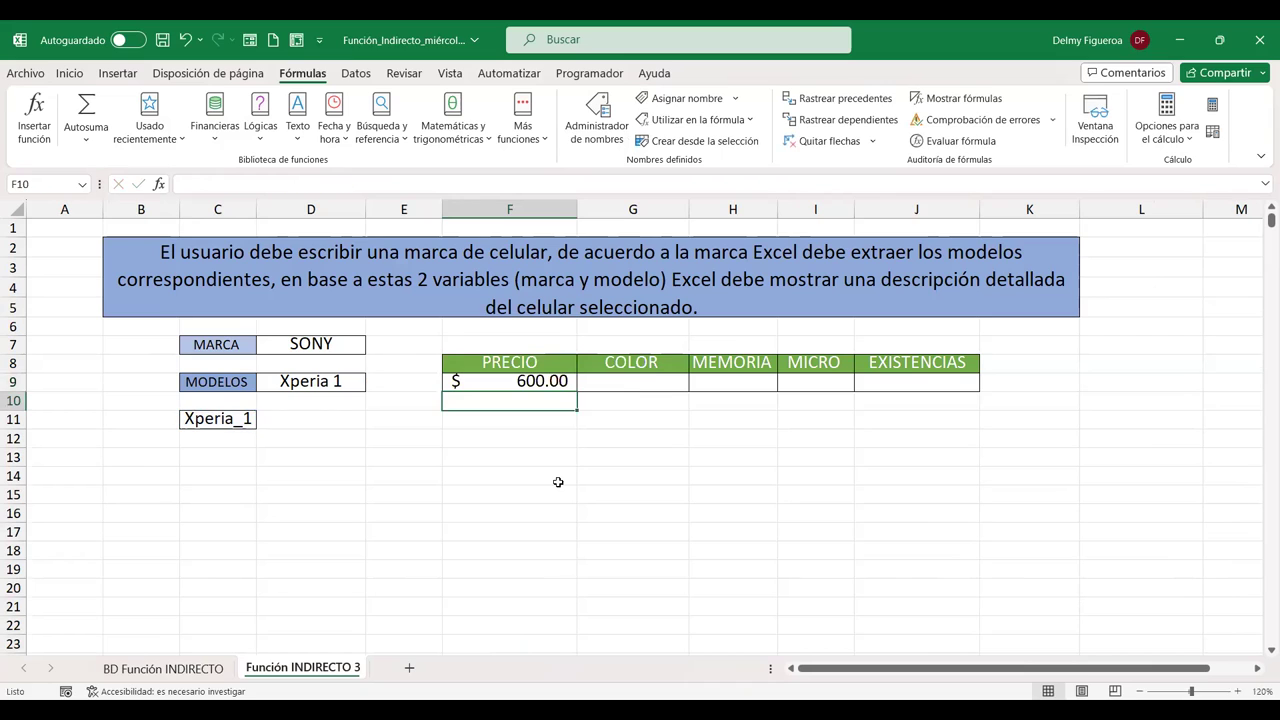
key("Up")
key("Right")
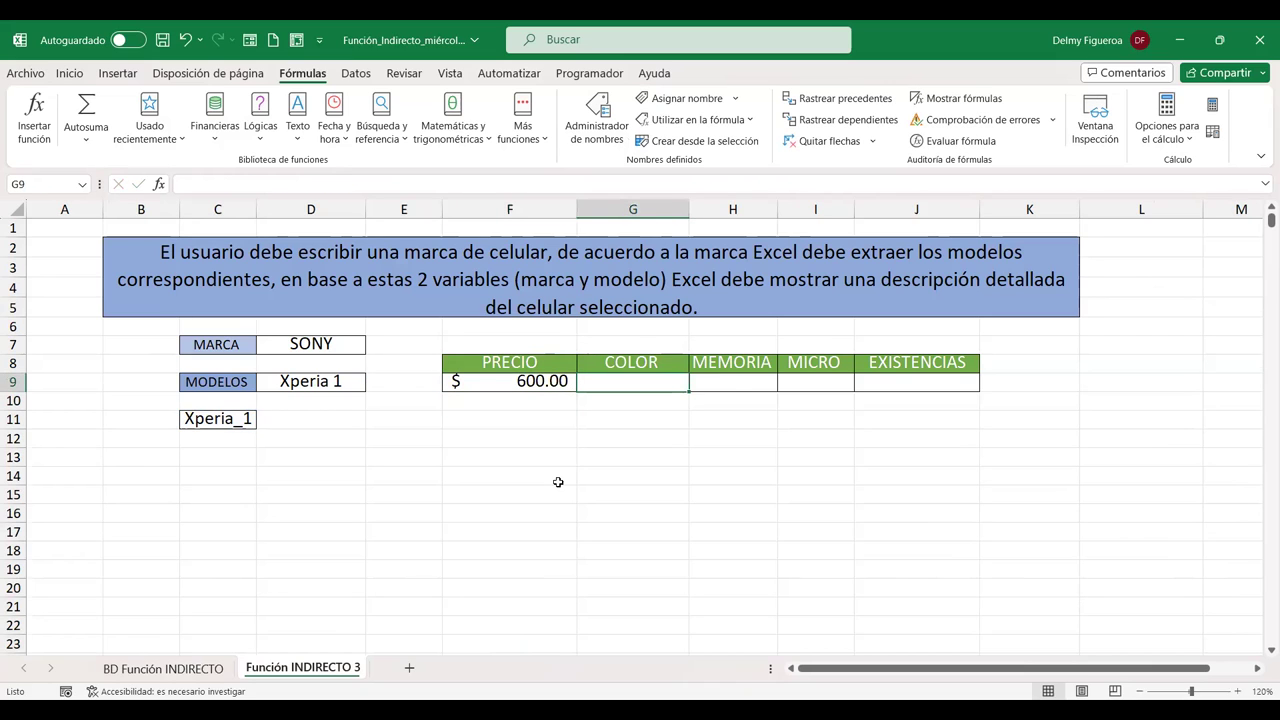
key("Right")
key("Right")
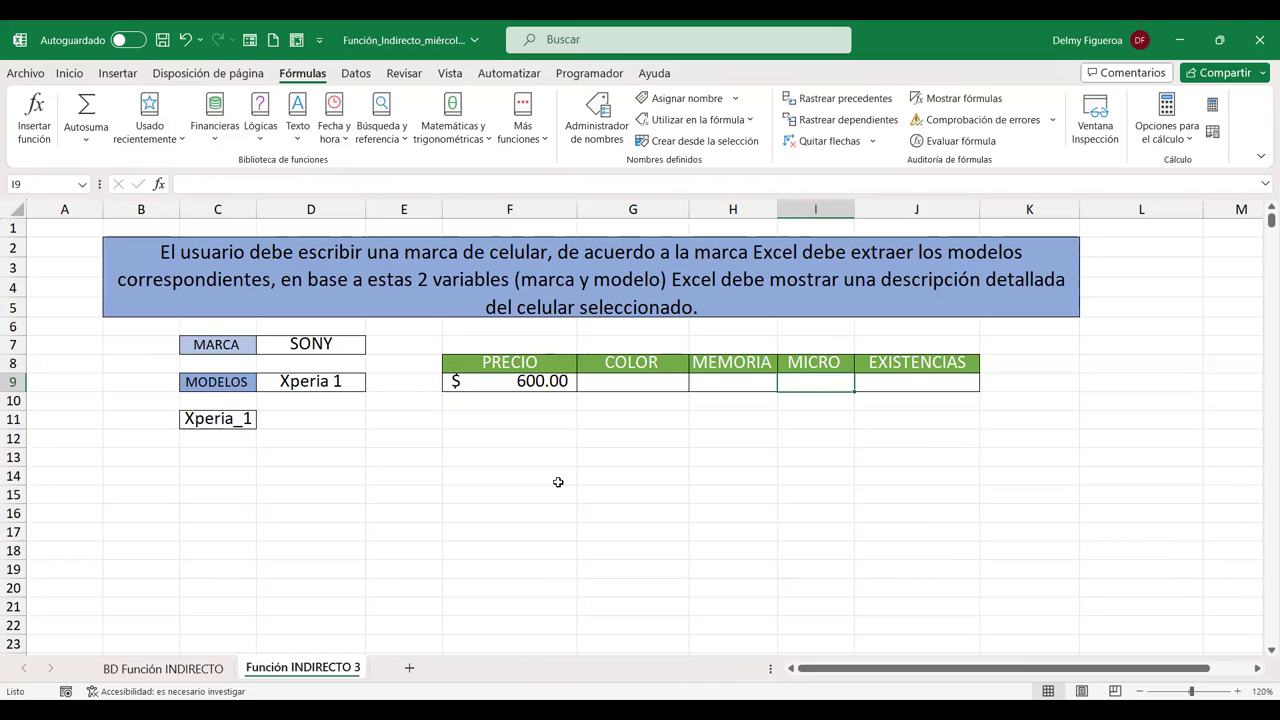
key("Right")
key("Left")
key("Left")
key("Left")
key("Left")
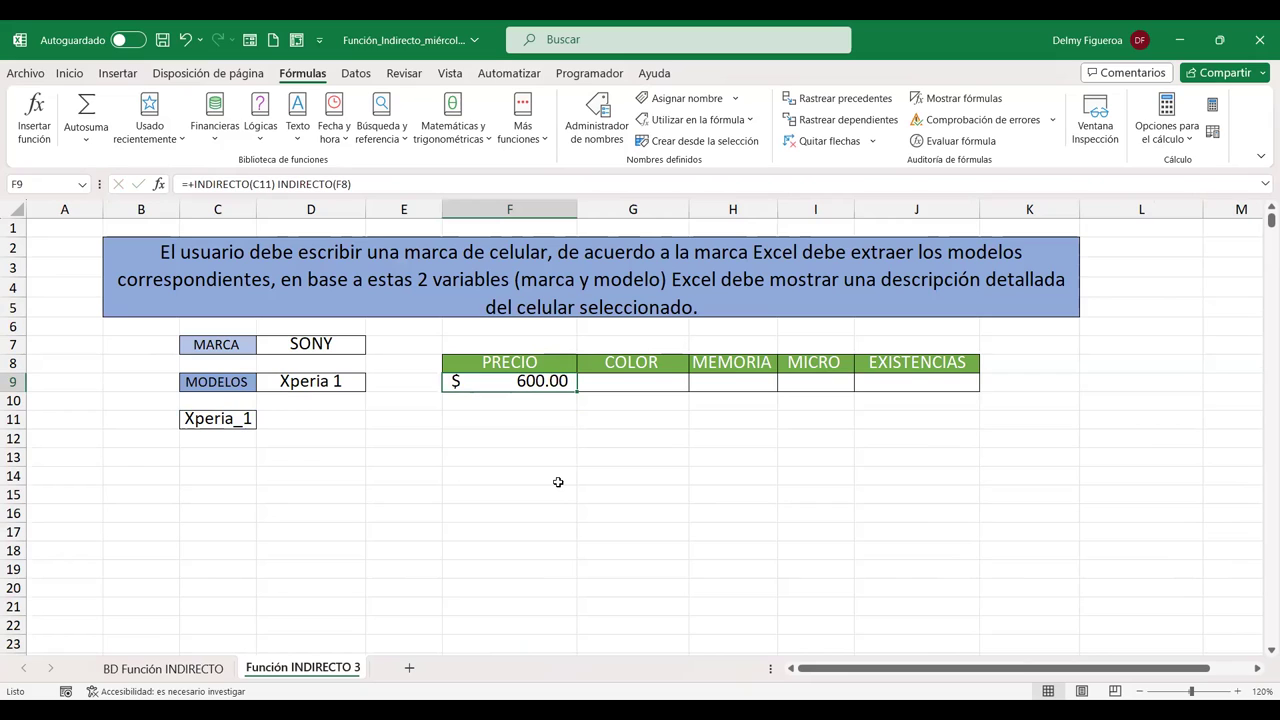
left_click_drag(550, 361, 940, 362)
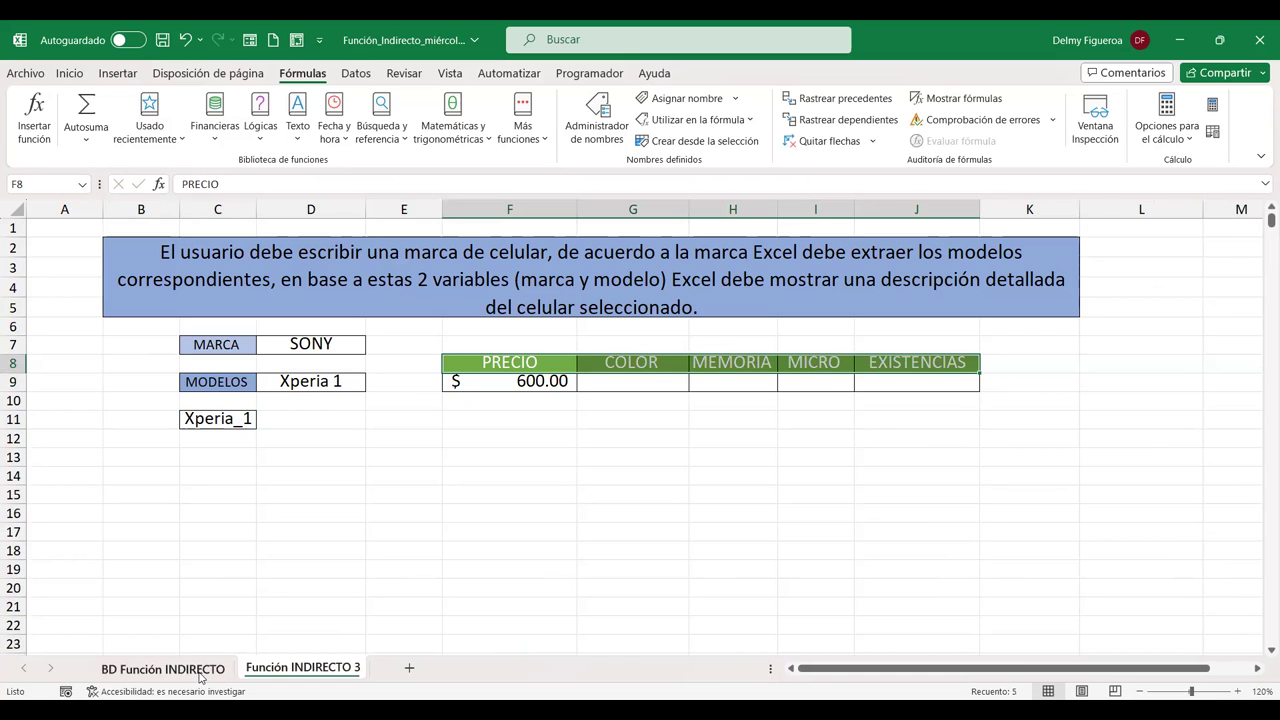
left_click(163, 669)
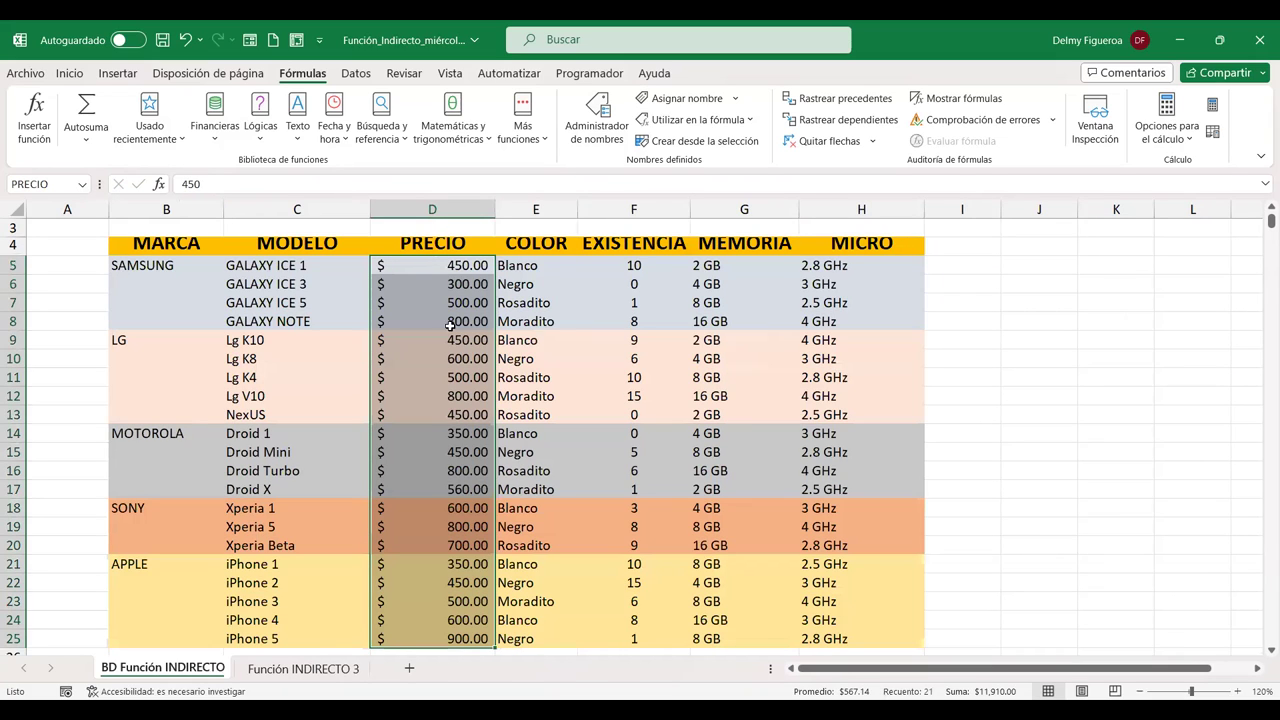
left_click(291, 668)
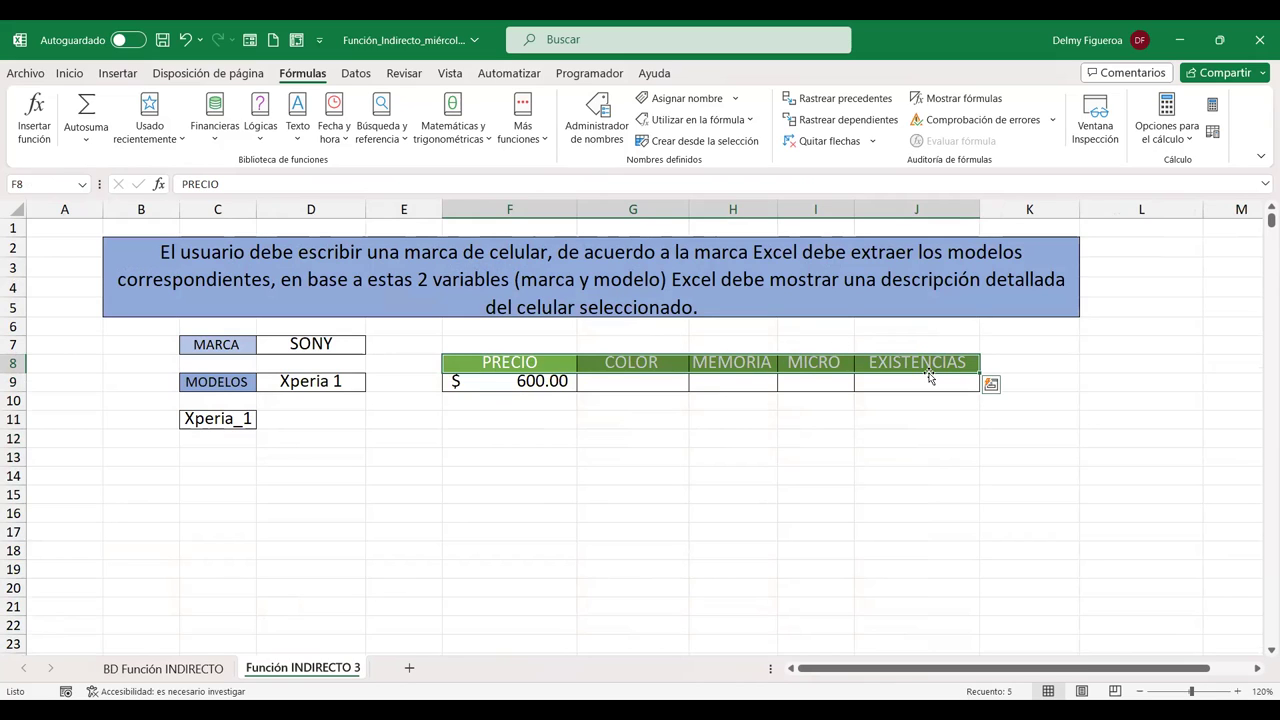
Change C11 in F9's formula to $C$11, giving =+INDIRECTO($C$11) INDIRECTO(F8)
left_click(522, 381)
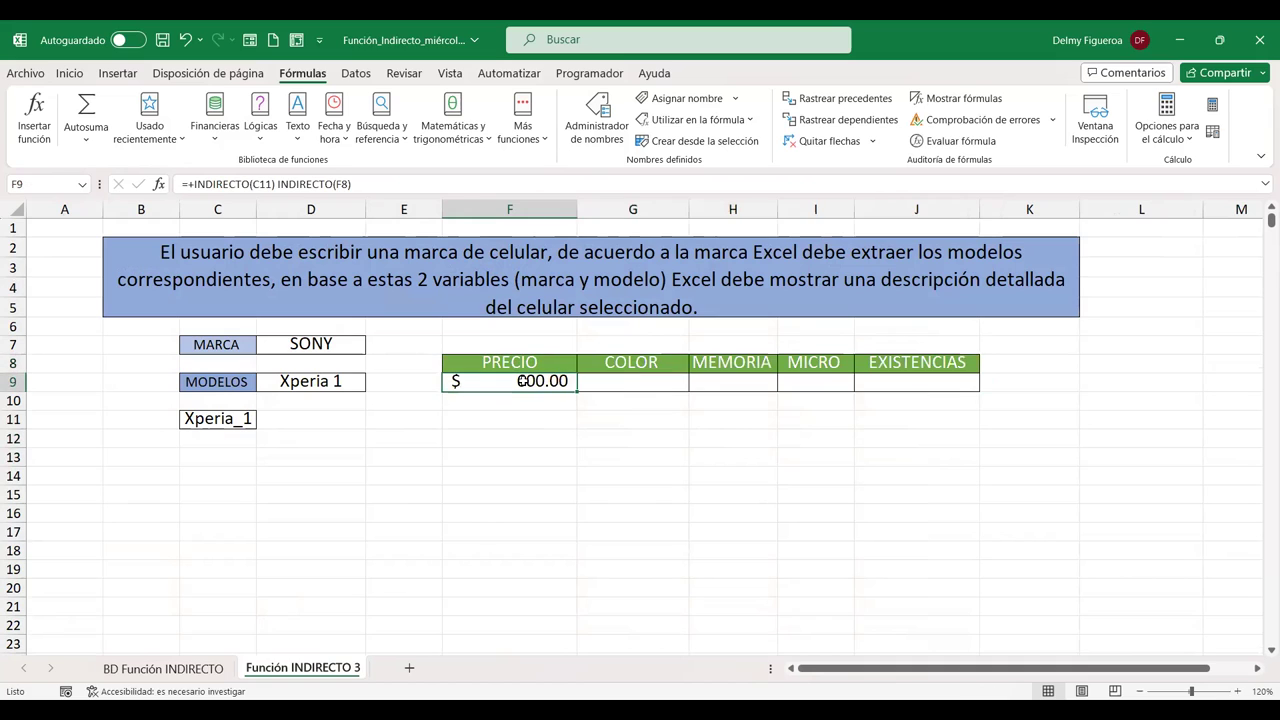
double_click(522, 381)
double_click(496, 379)
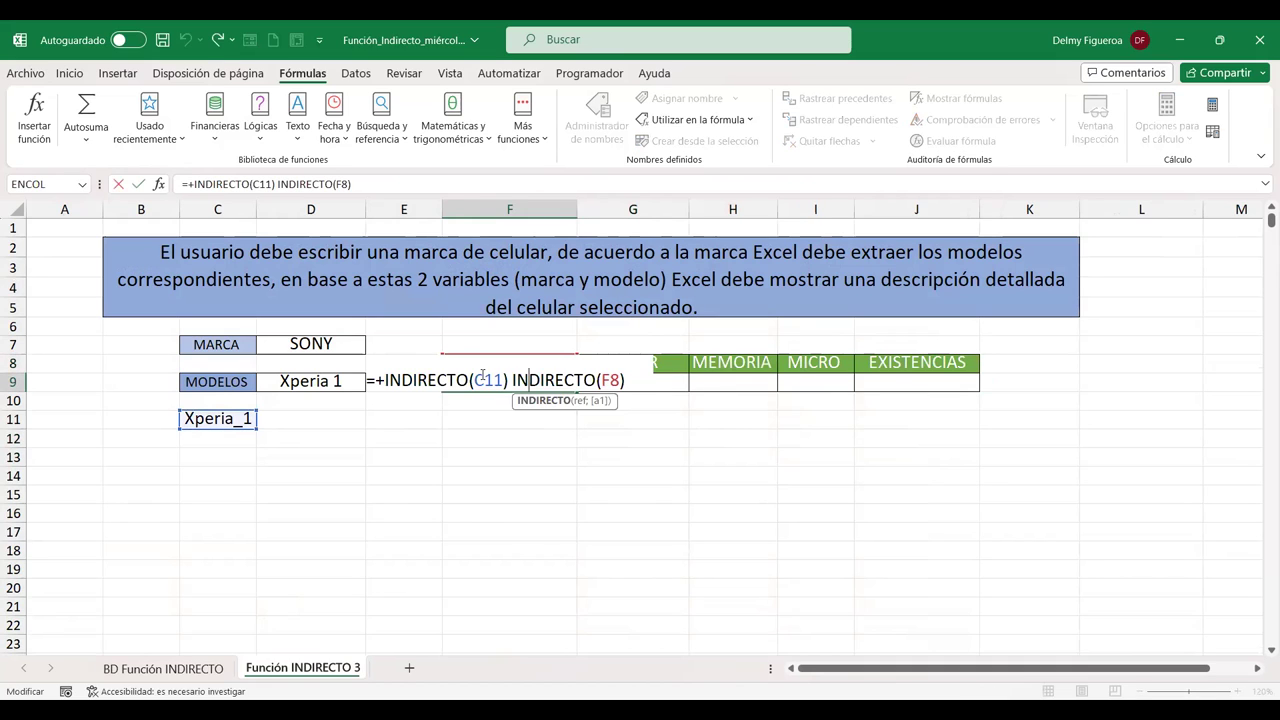
left_click(482, 379)
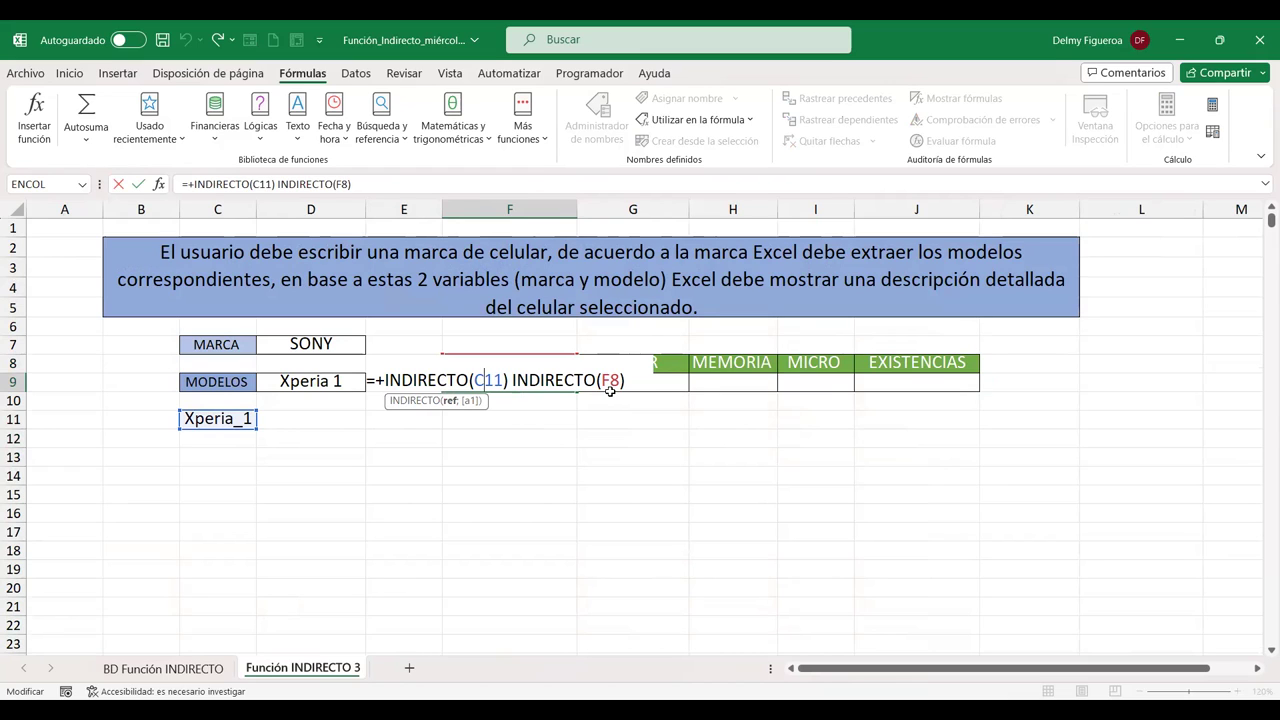
key("F4")
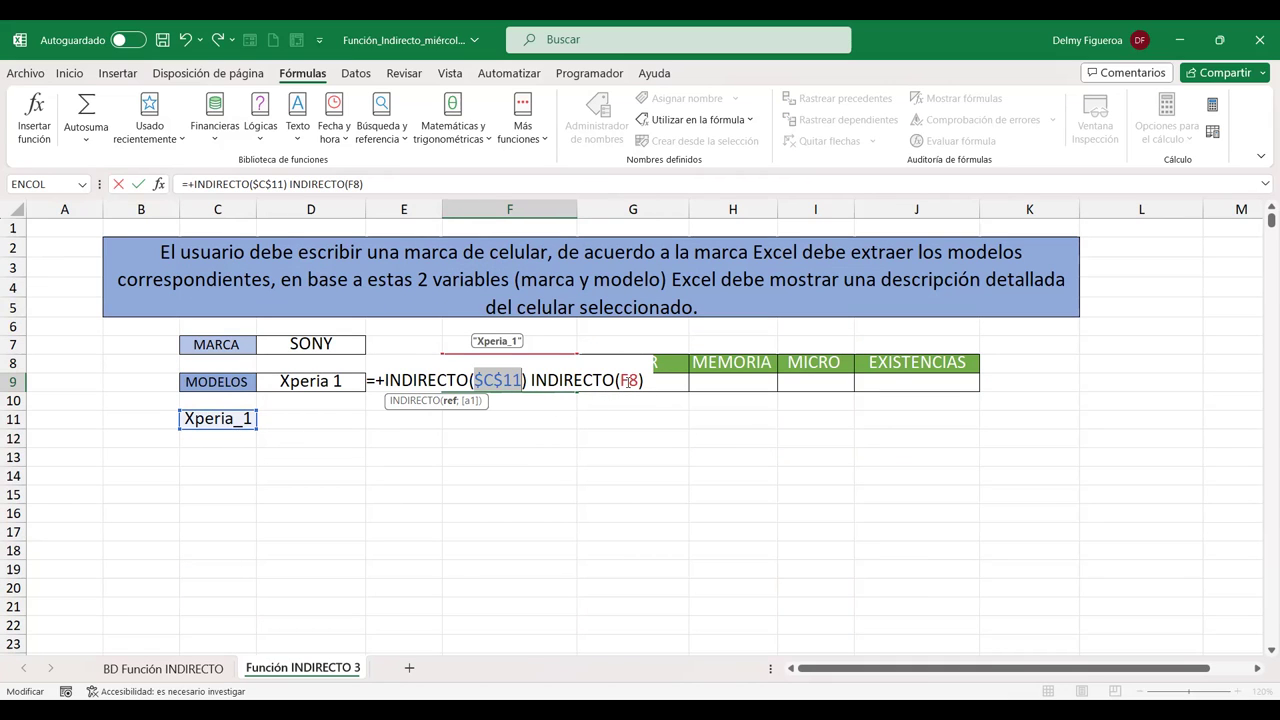
double_click(631, 380)
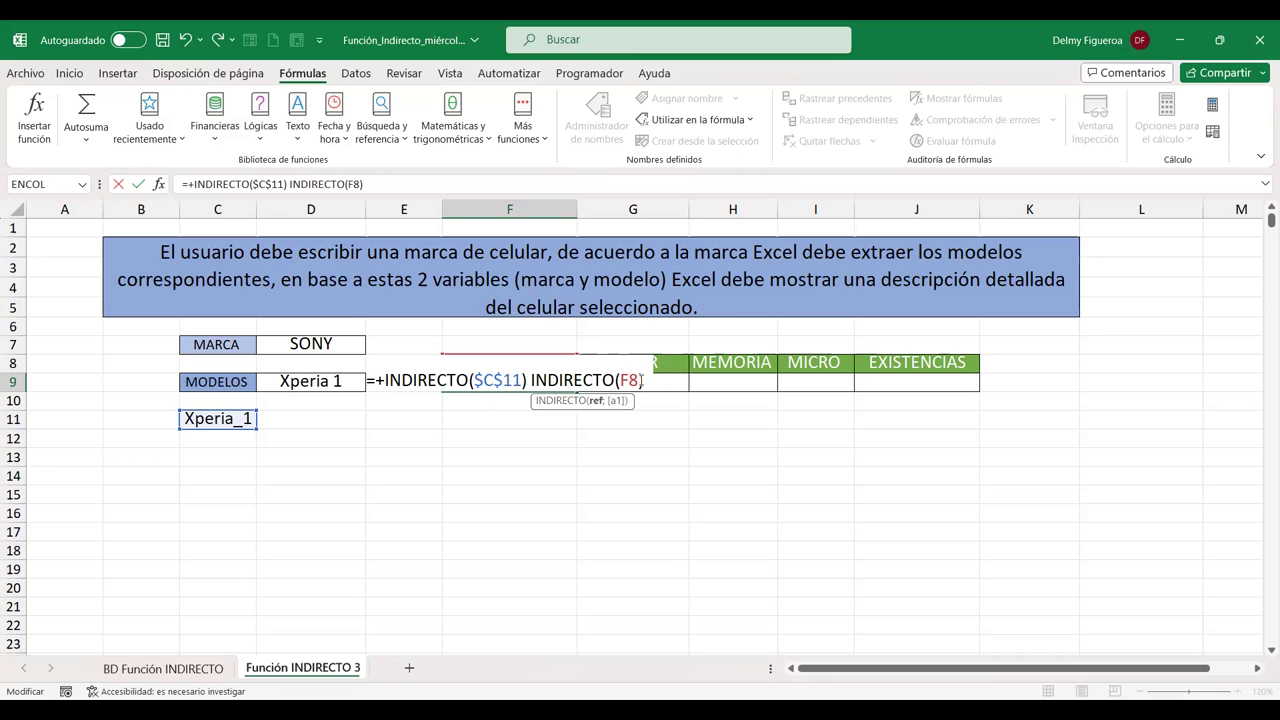
Commit the F9 INDIRECTO formula and fill it right to J9 for Xperia 1's $600.00, Blanco, 4 GB, 3 GHz
key("Return")
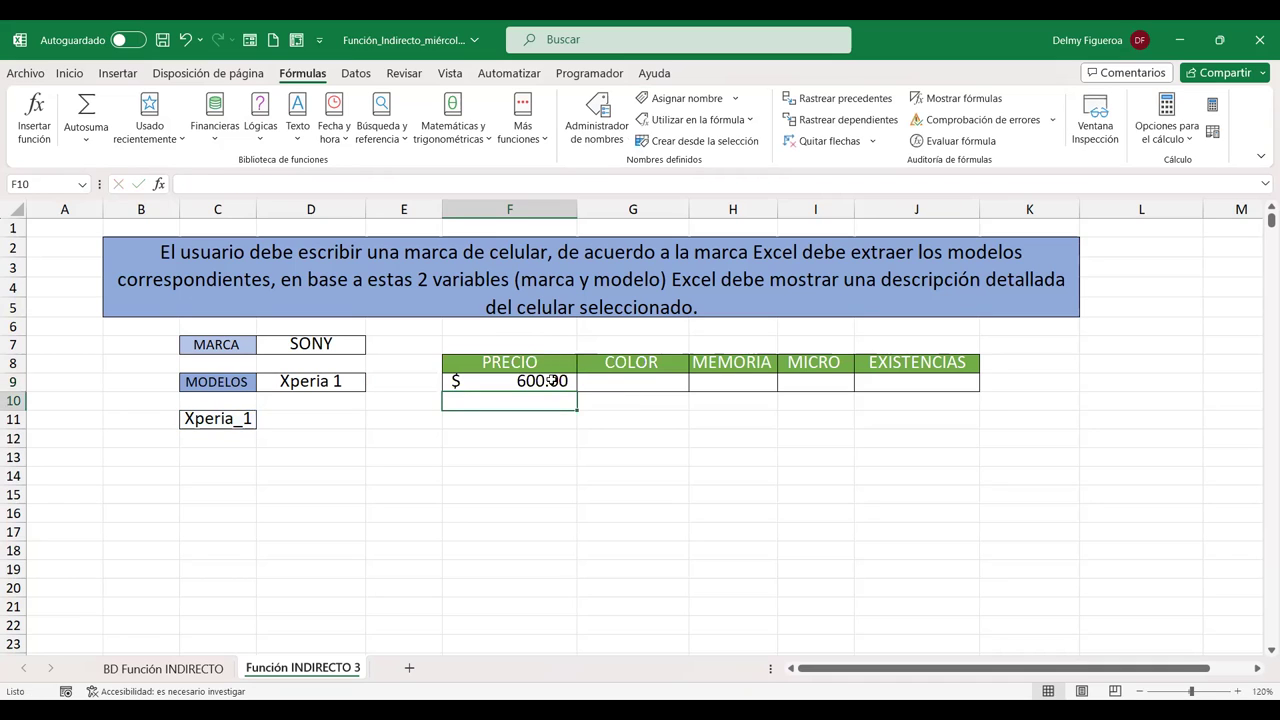
left_click(560, 386)
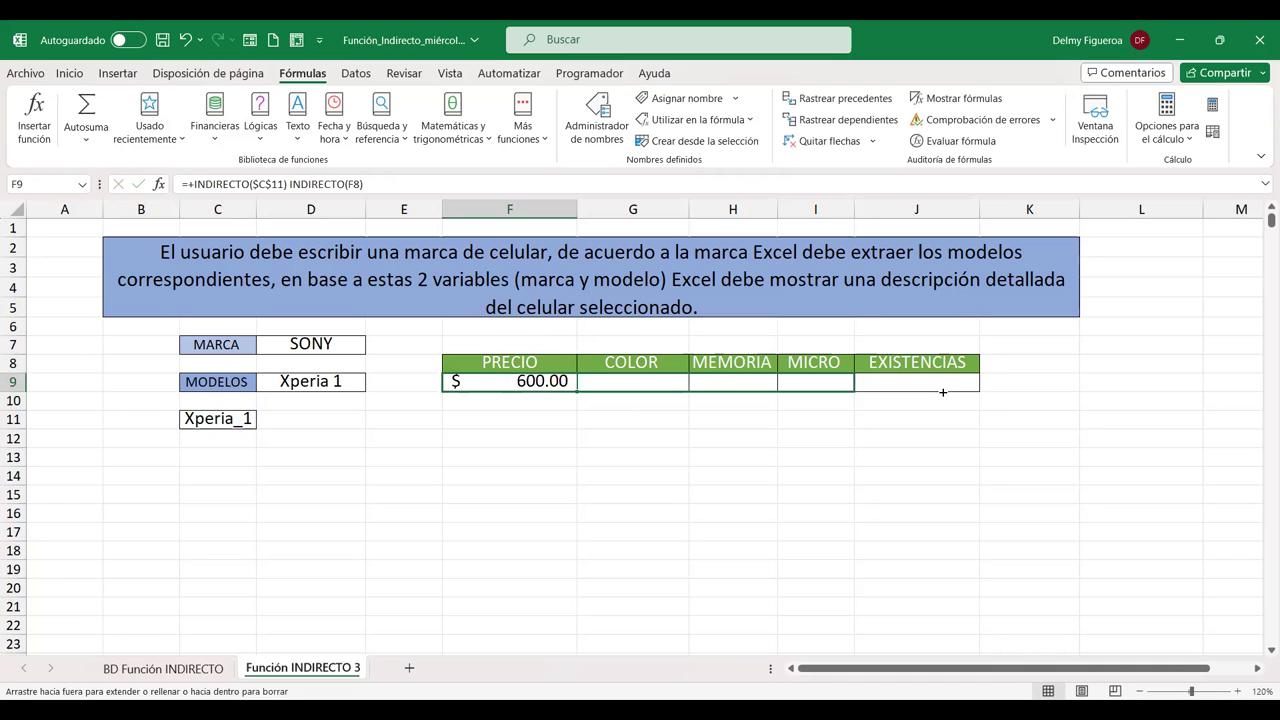
left_click_drag(684, 392, 943, 393)
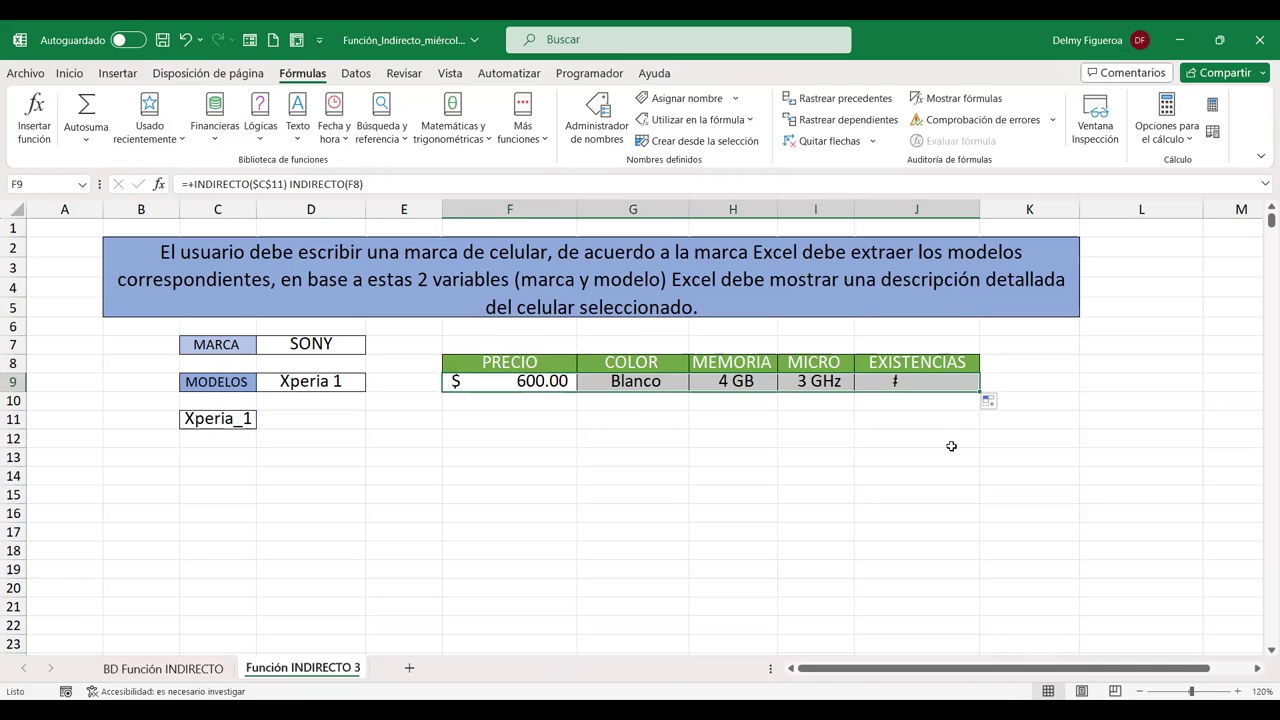
left_click(930, 381)
left_click(664, 384)
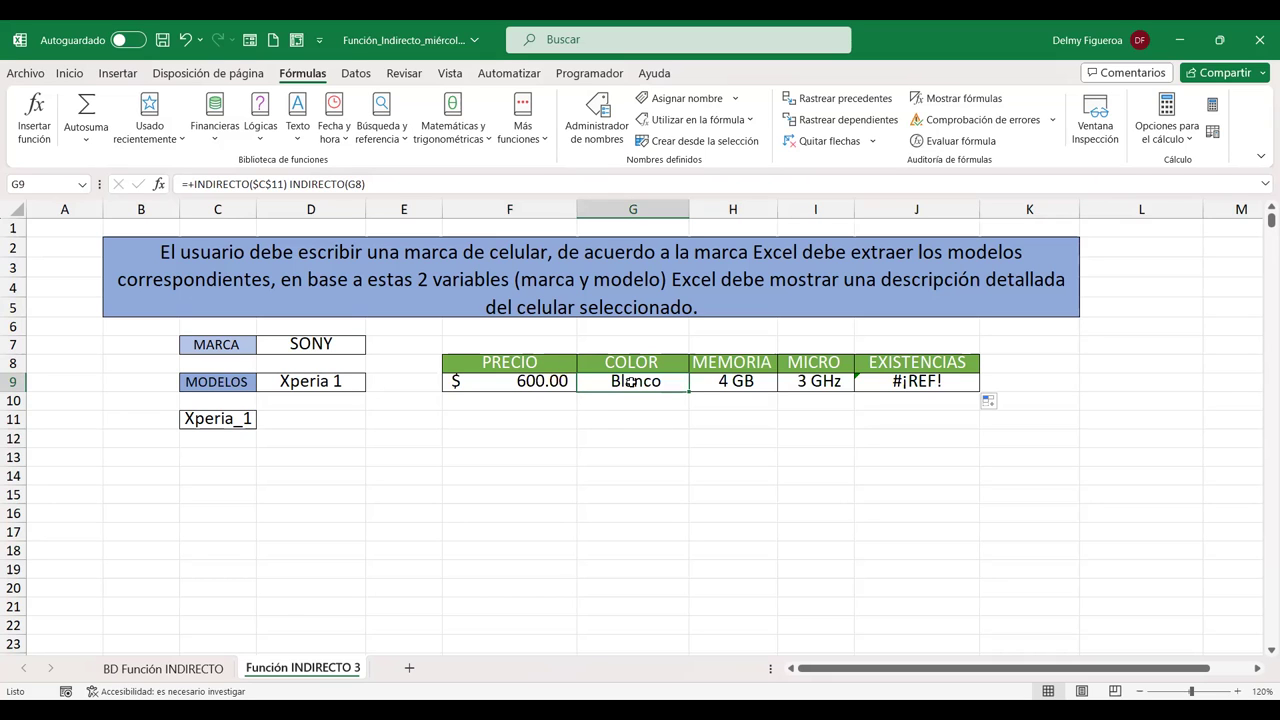
Compare J9's EXISTENCIAS header in J8 against the BD Función INDIRECTO sheet's headers
left_click(198, 675)
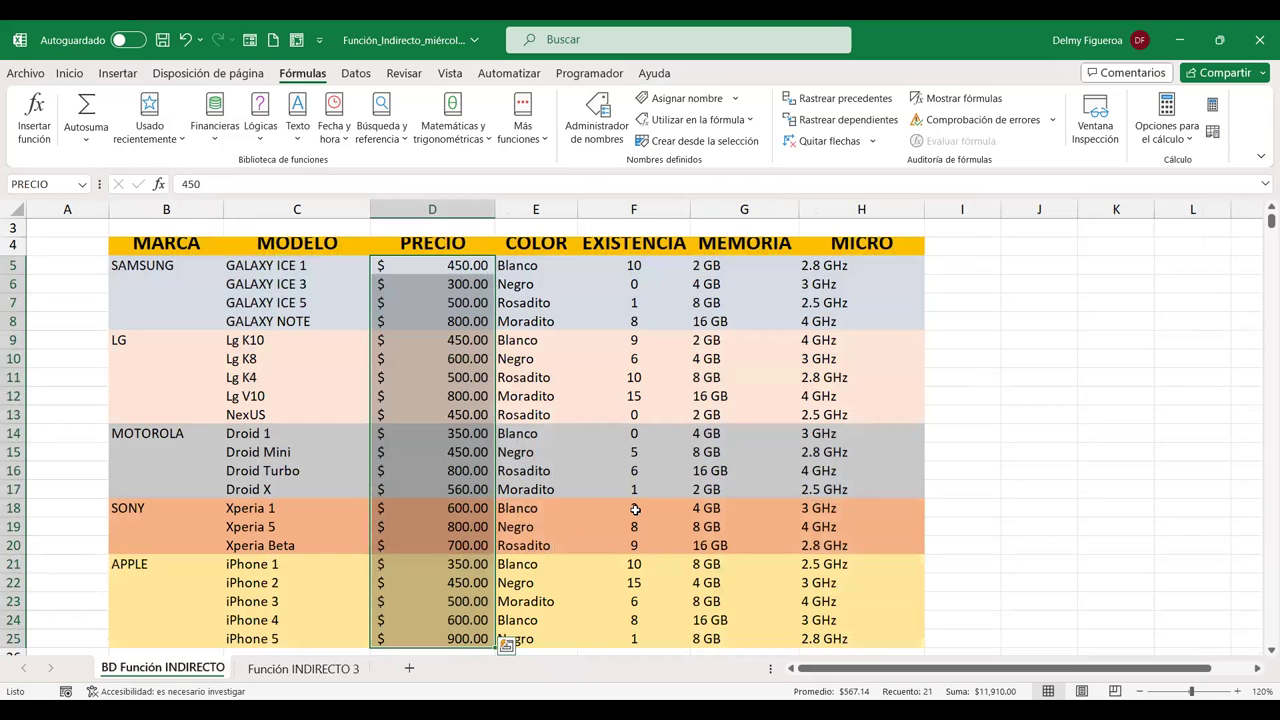
left_click(340, 670)
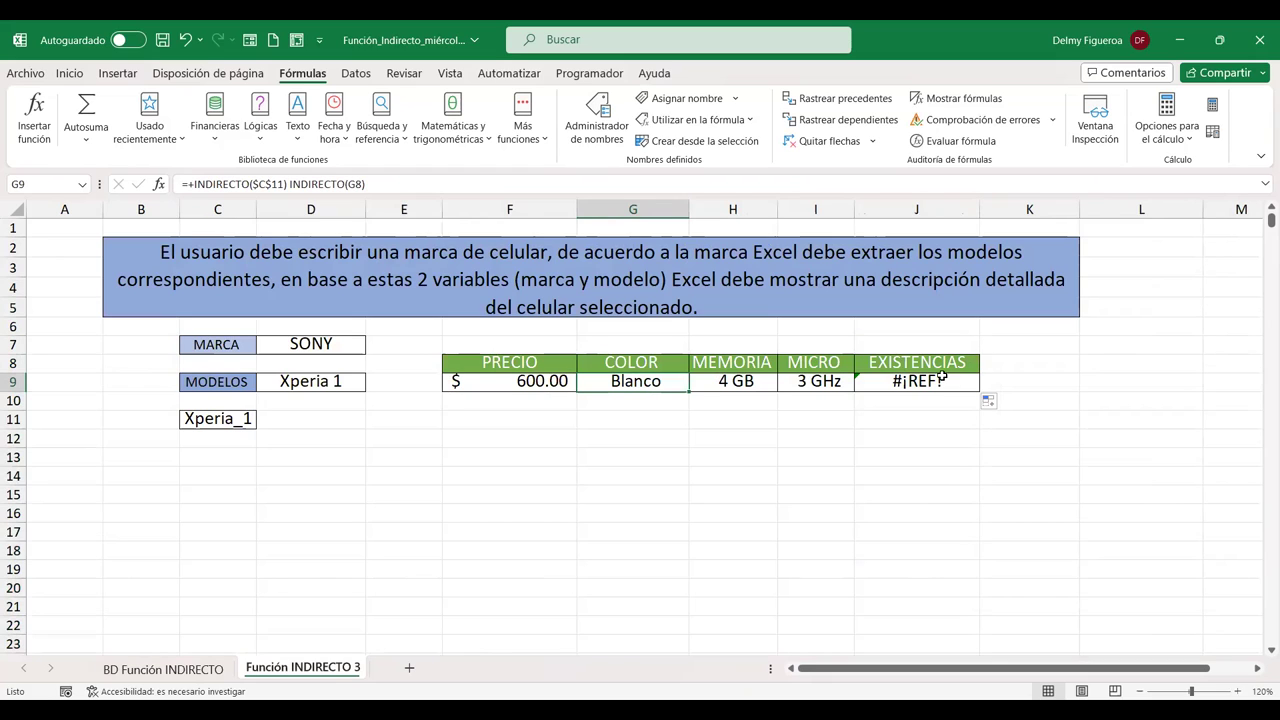
left_click(945, 381)
left_click(952, 363)
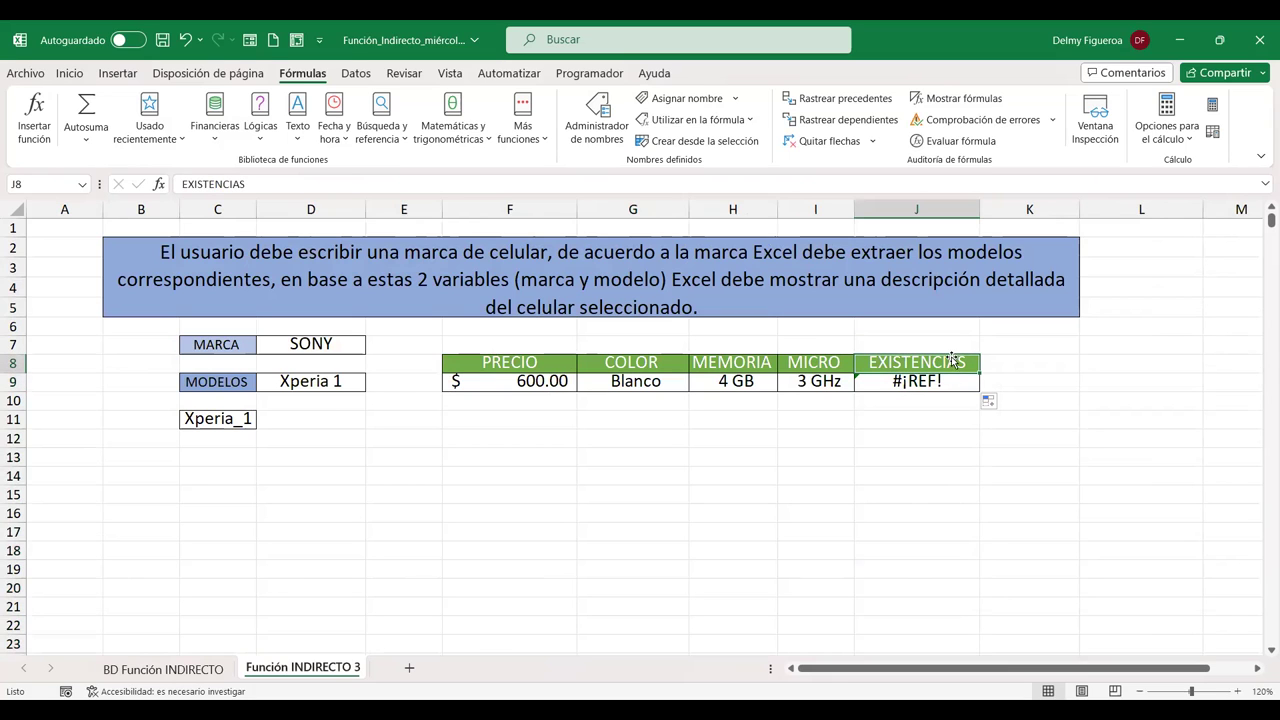
left_click(160, 668)
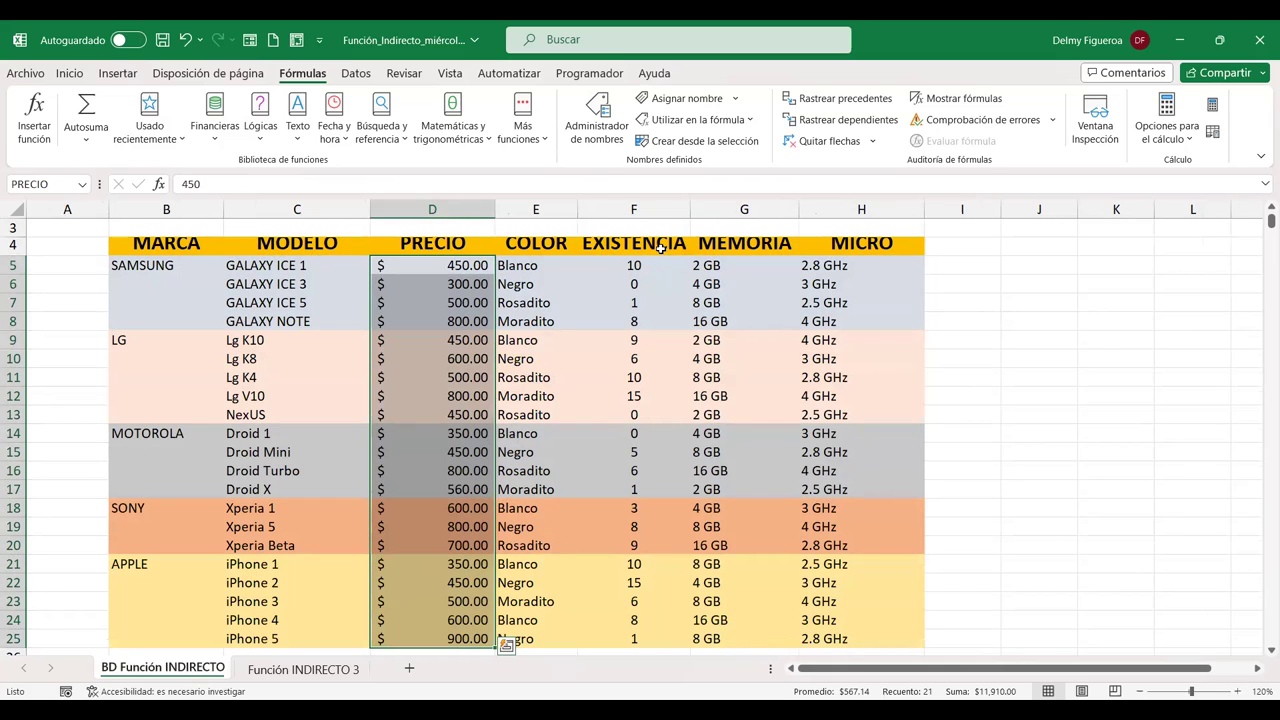
left_click(303, 668)
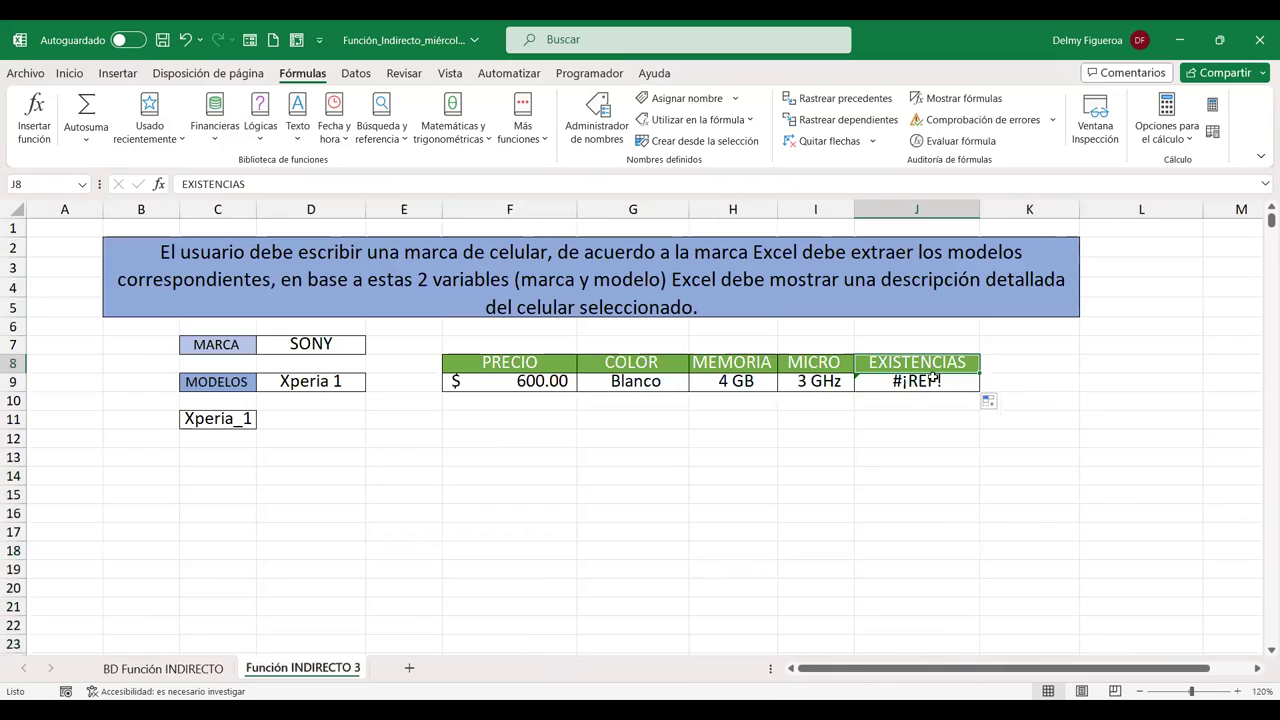
Rename the J8 header from EXISTENCIAS to EXISTENCIA
double_click(933, 364)
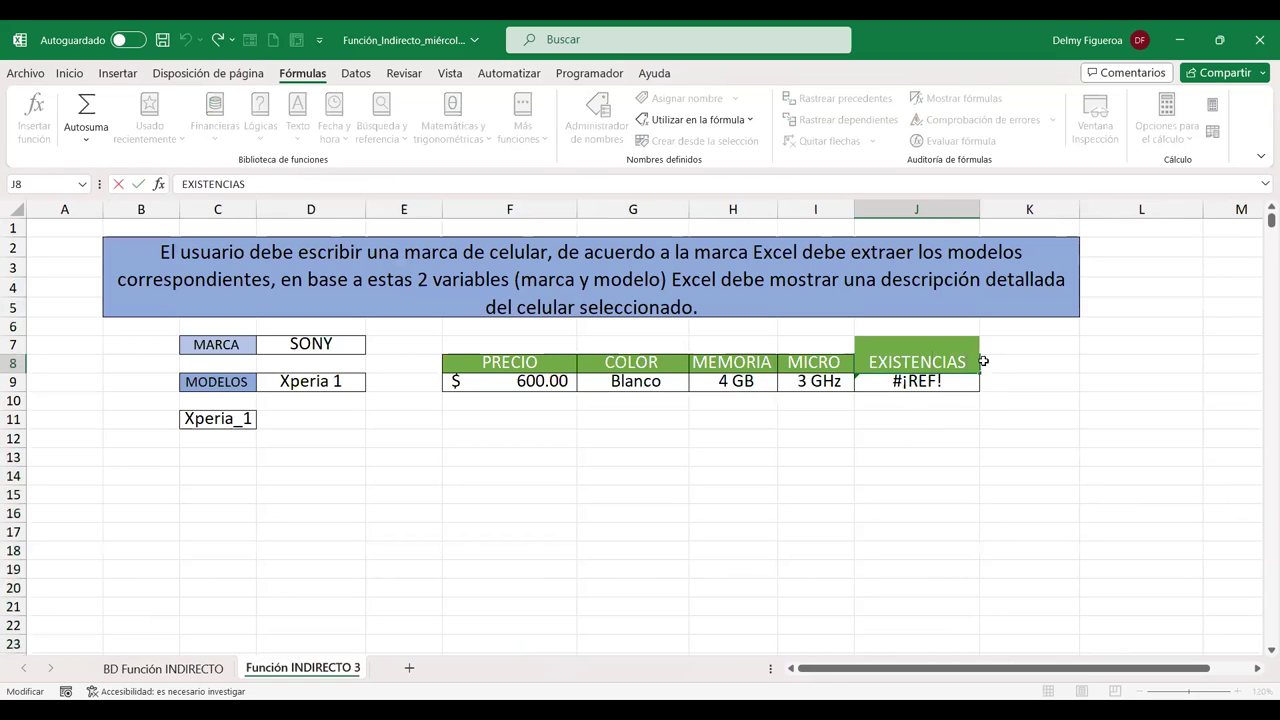
key("BackSpace")
key("Return")
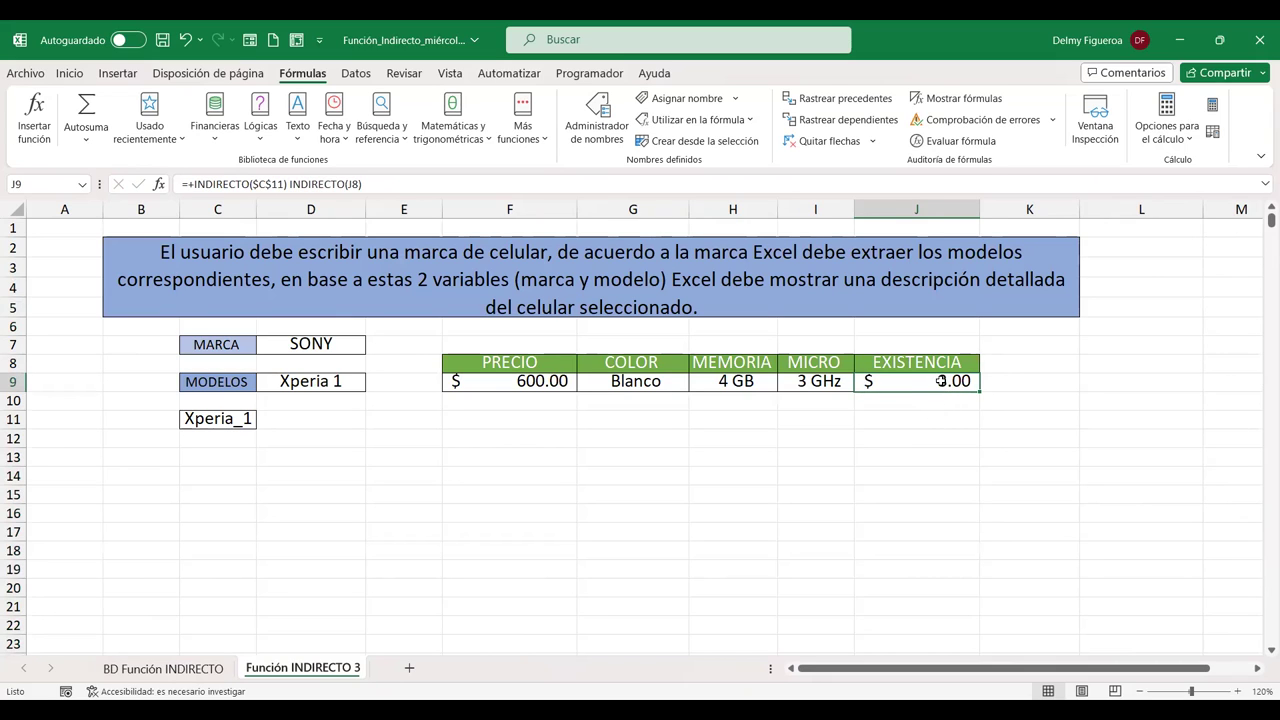
Format J9 as Número with 0 decimal places, then view the BD Función INDIRECTO sheet
left_click(68, 74)
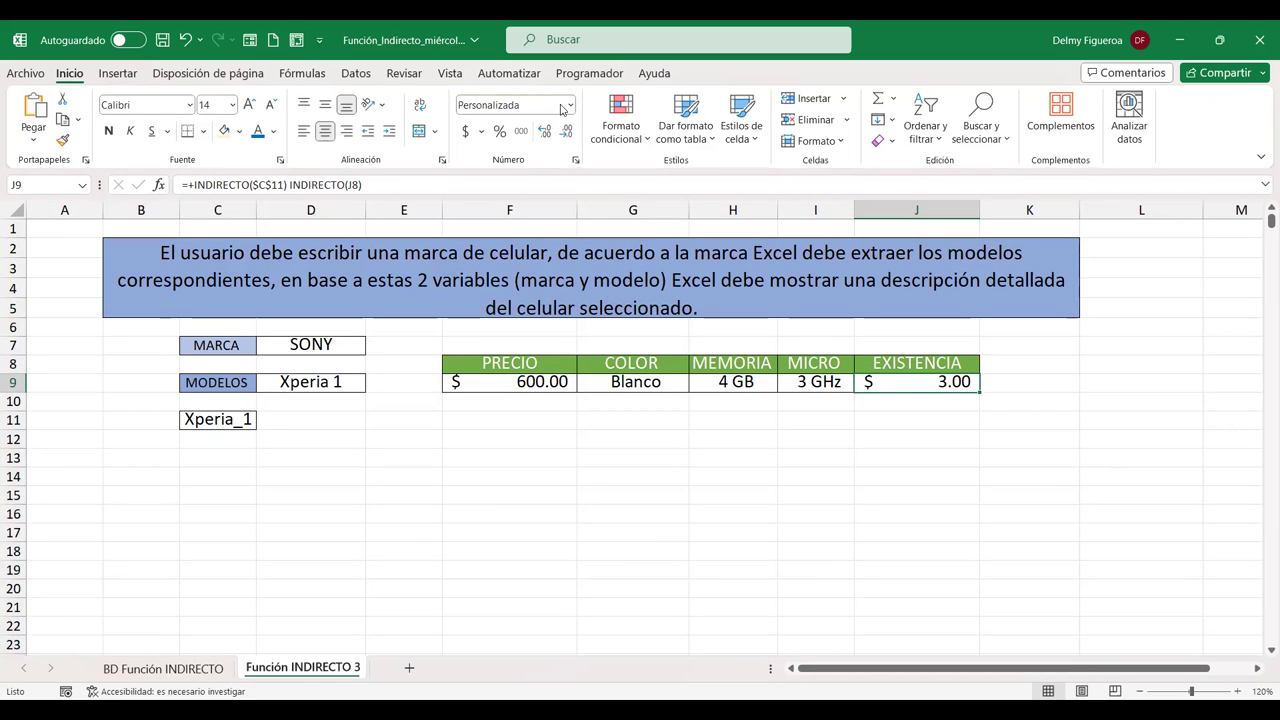
left_click(569, 105)
left_click(538, 173)
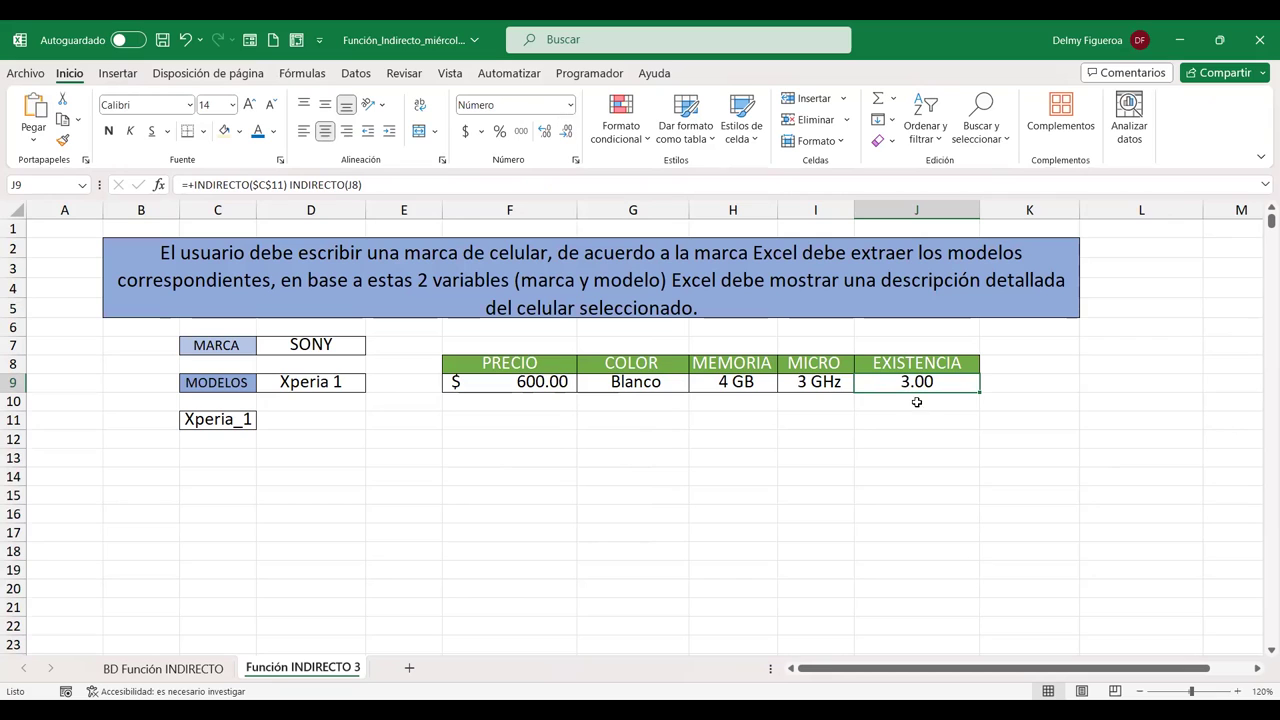
left_click(570, 105)
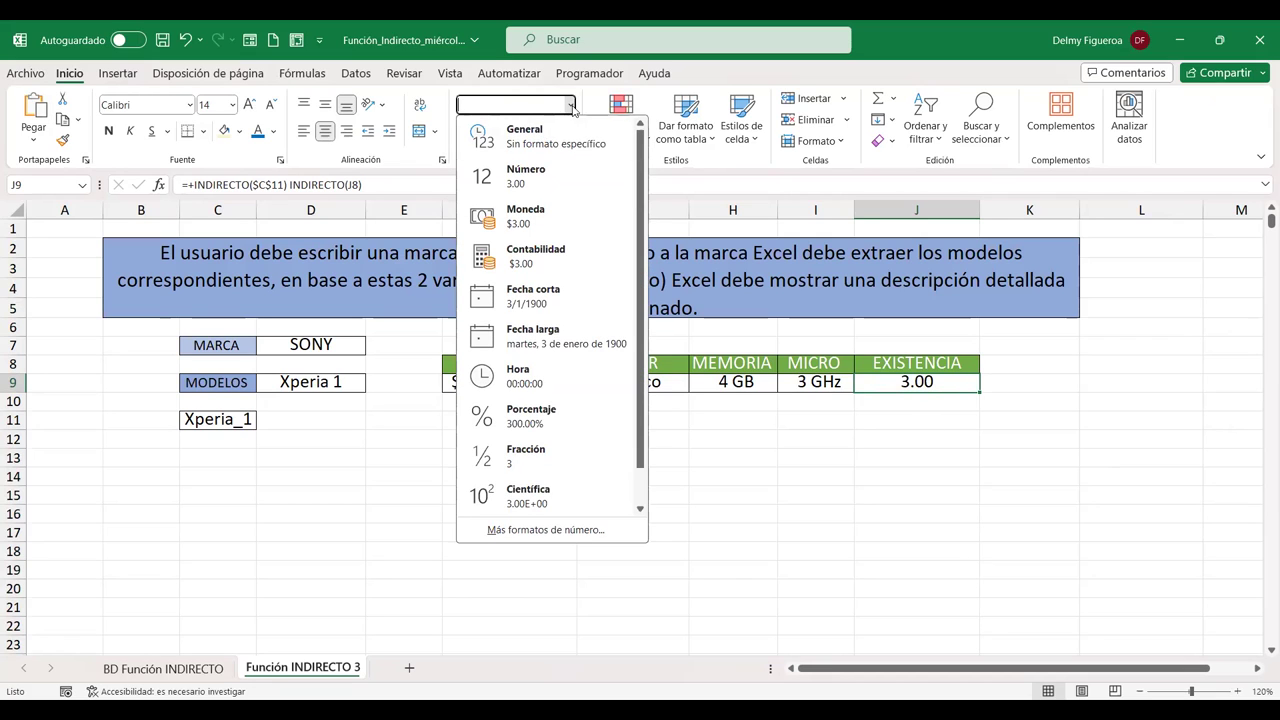
left_click(570, 105)
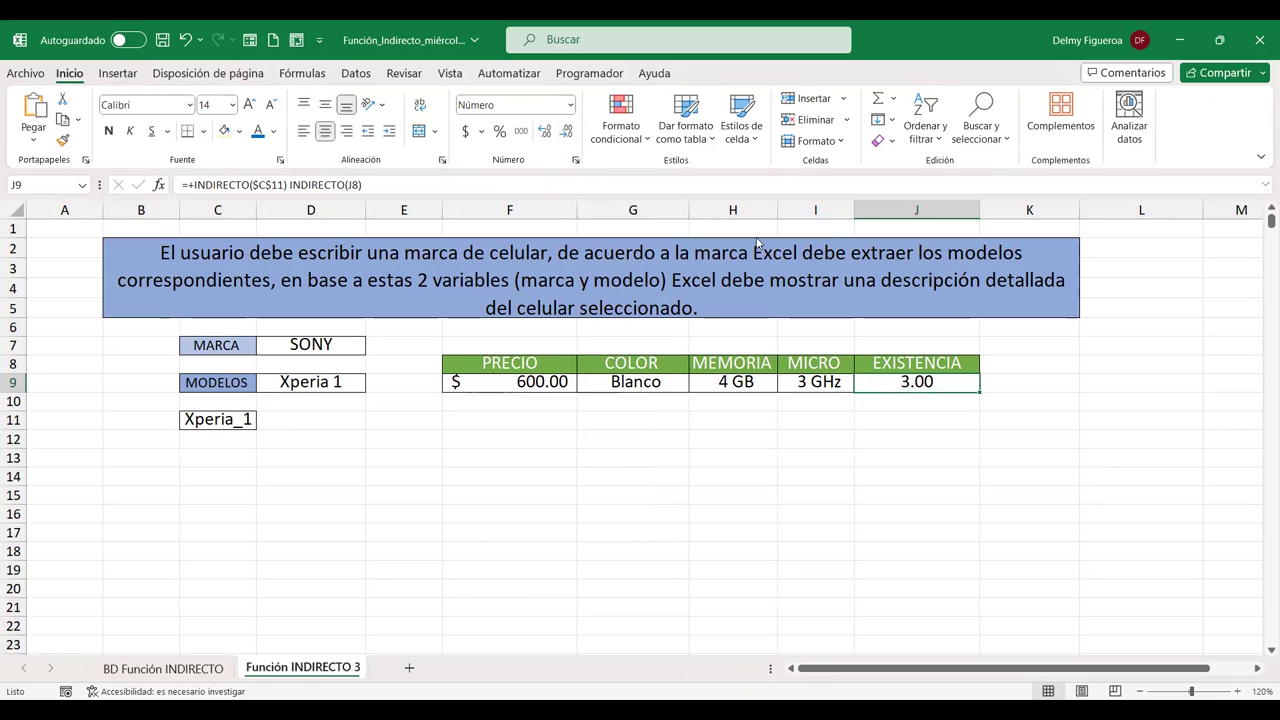
key("ctrl+1")
double_click(905, 246)
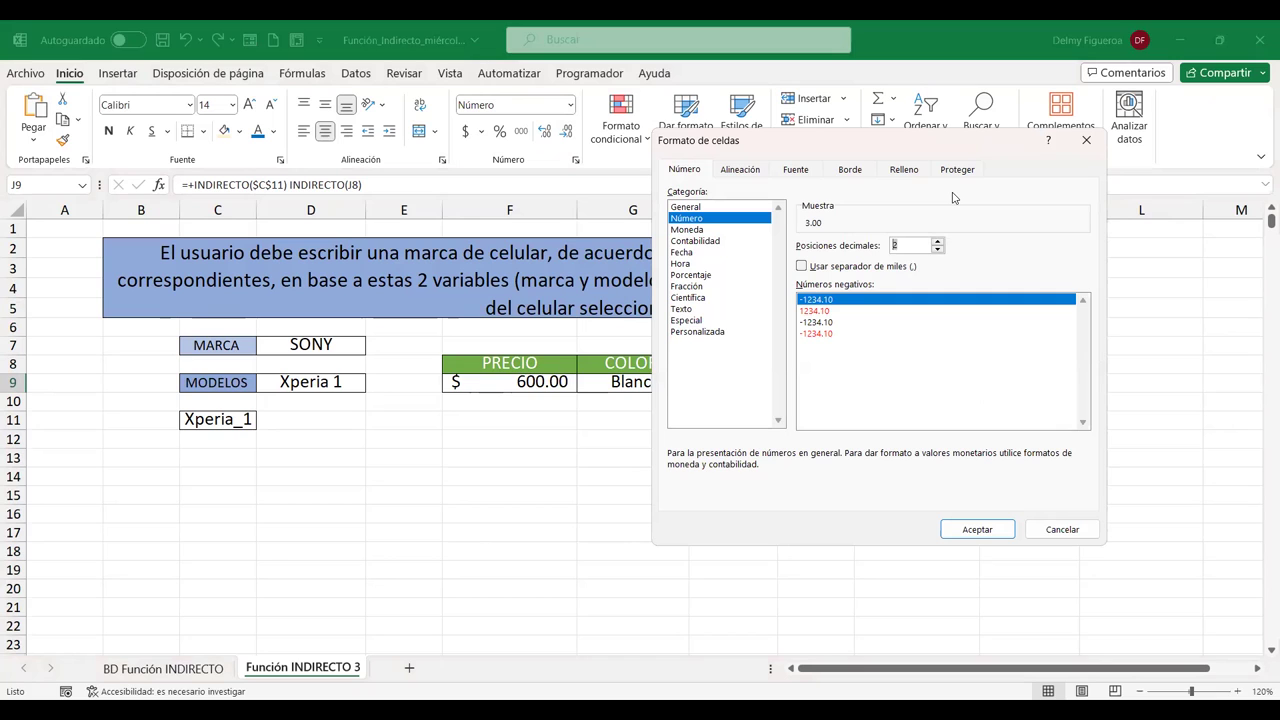
type("0")
left_click(992, 529)
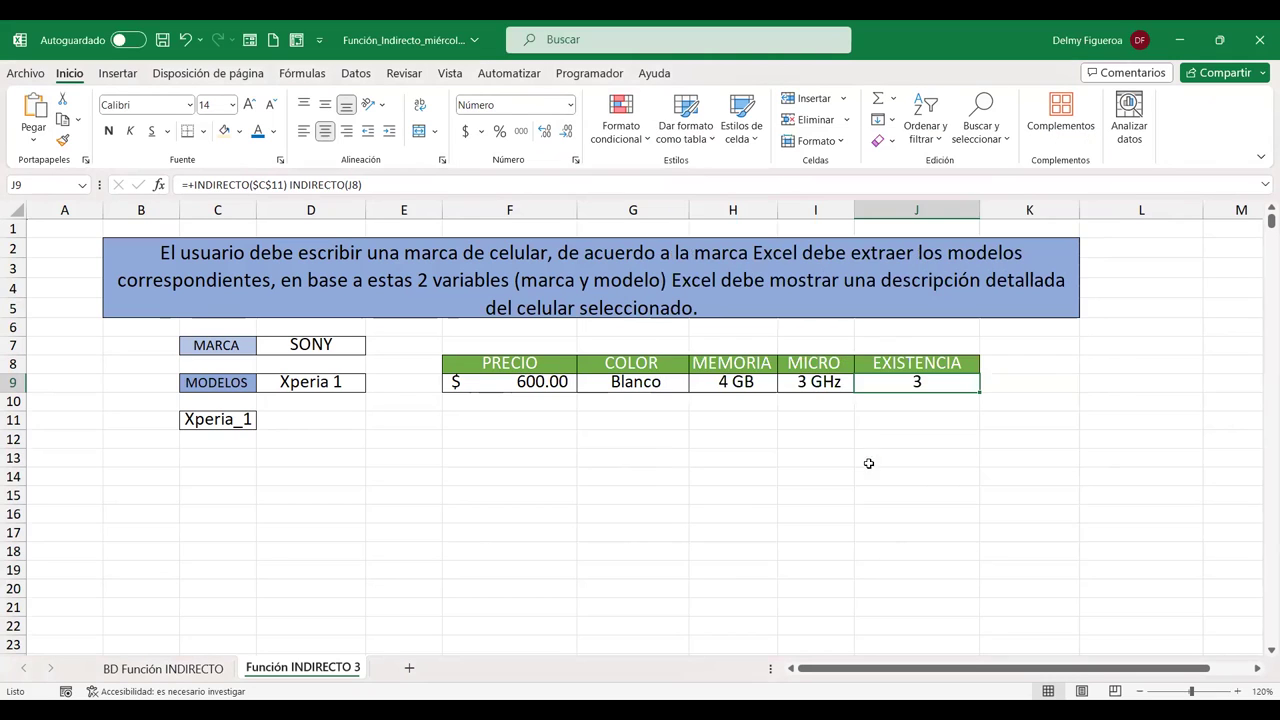
left_click(735, 383)
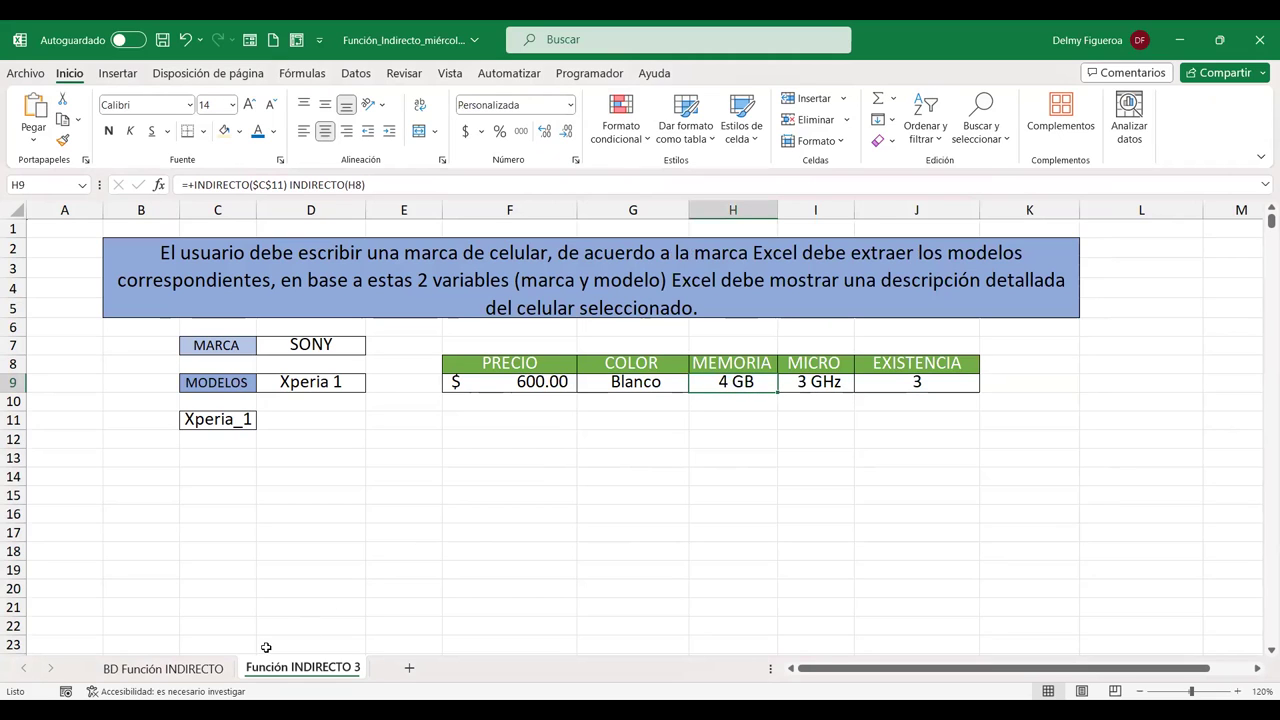
left_click(186, 677)
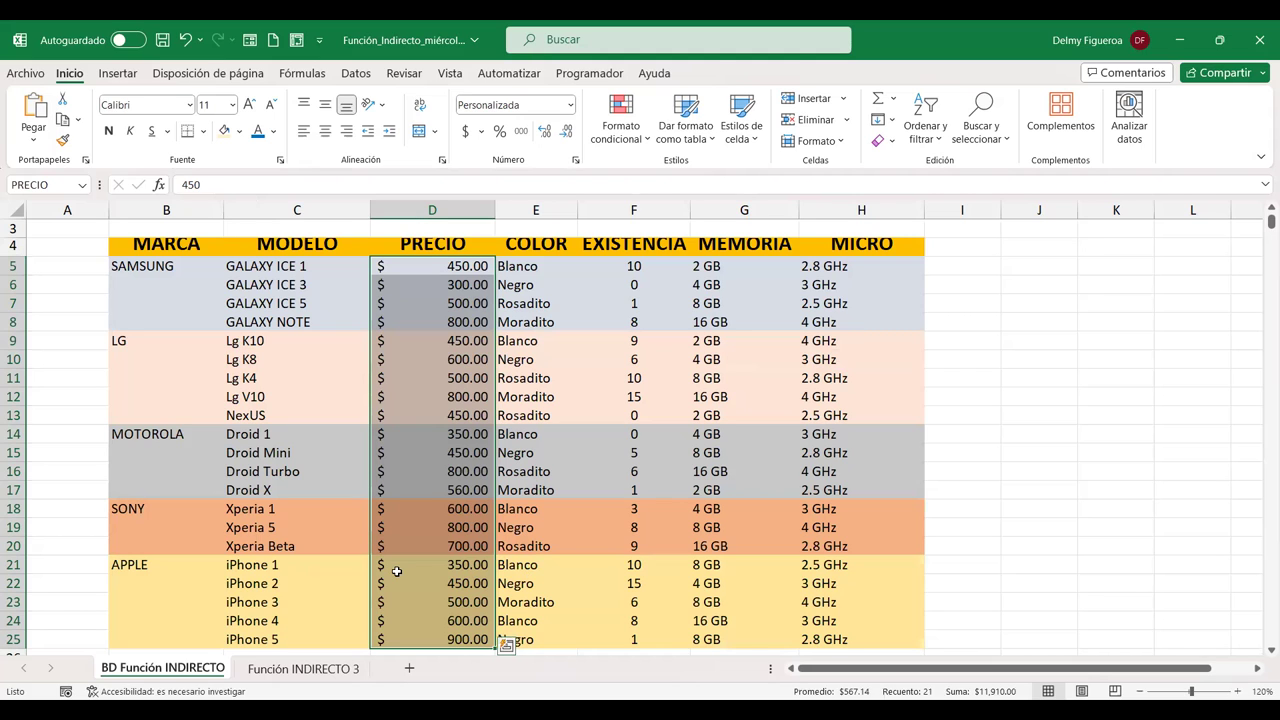
Compare the D7 brand on Función INDIRECTO 3 with the BD Función INDIRECTO data sheet
left_click(300, 668)
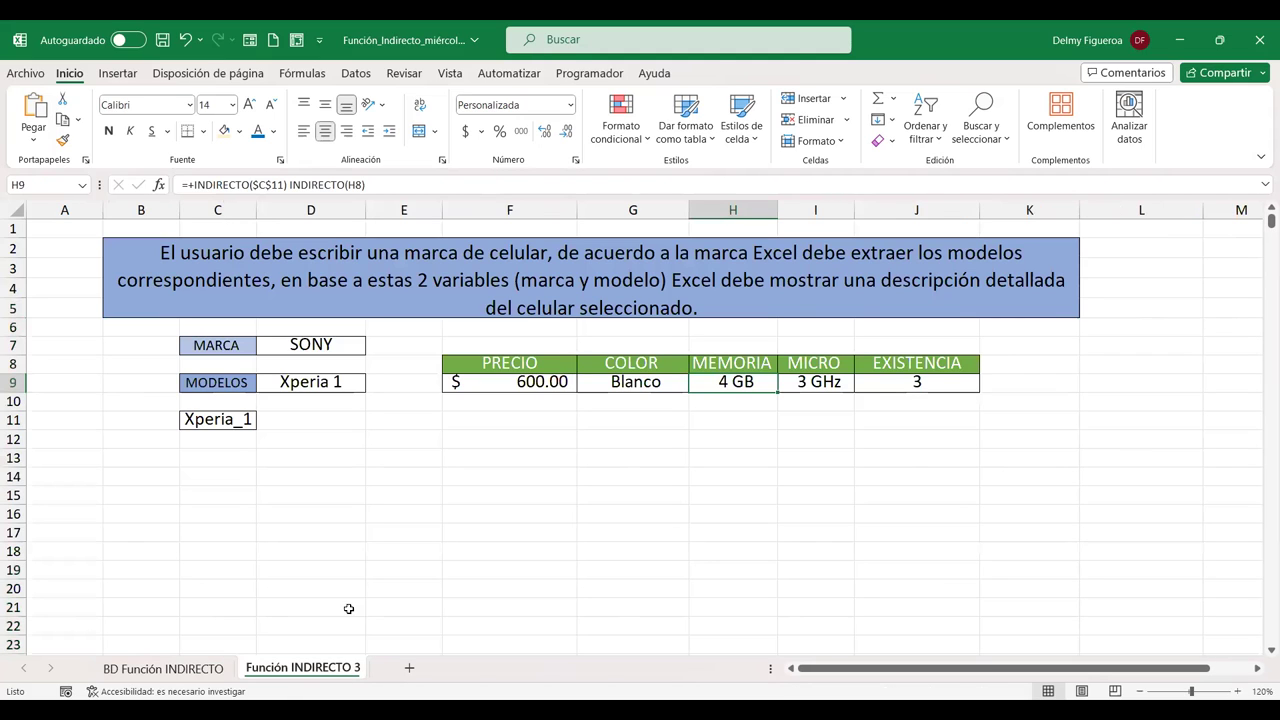
left_click(323, 344)
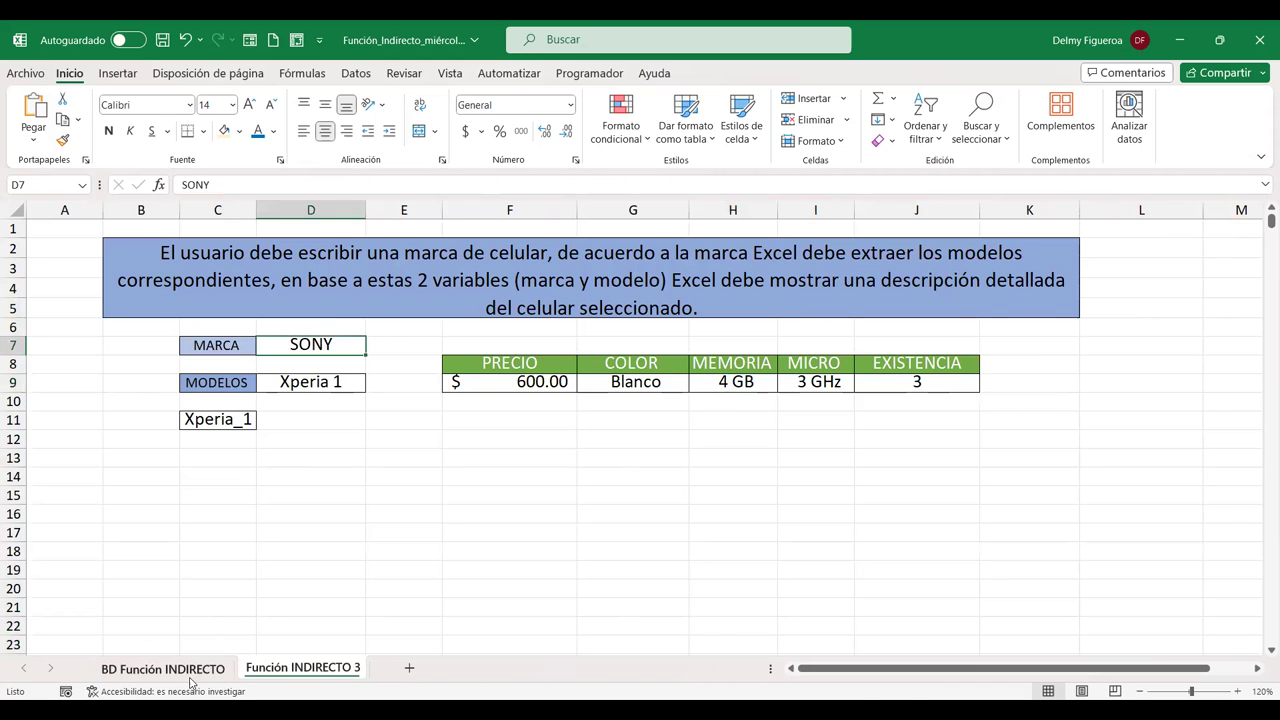
left_click(190, 672)
left_click(280, 668)
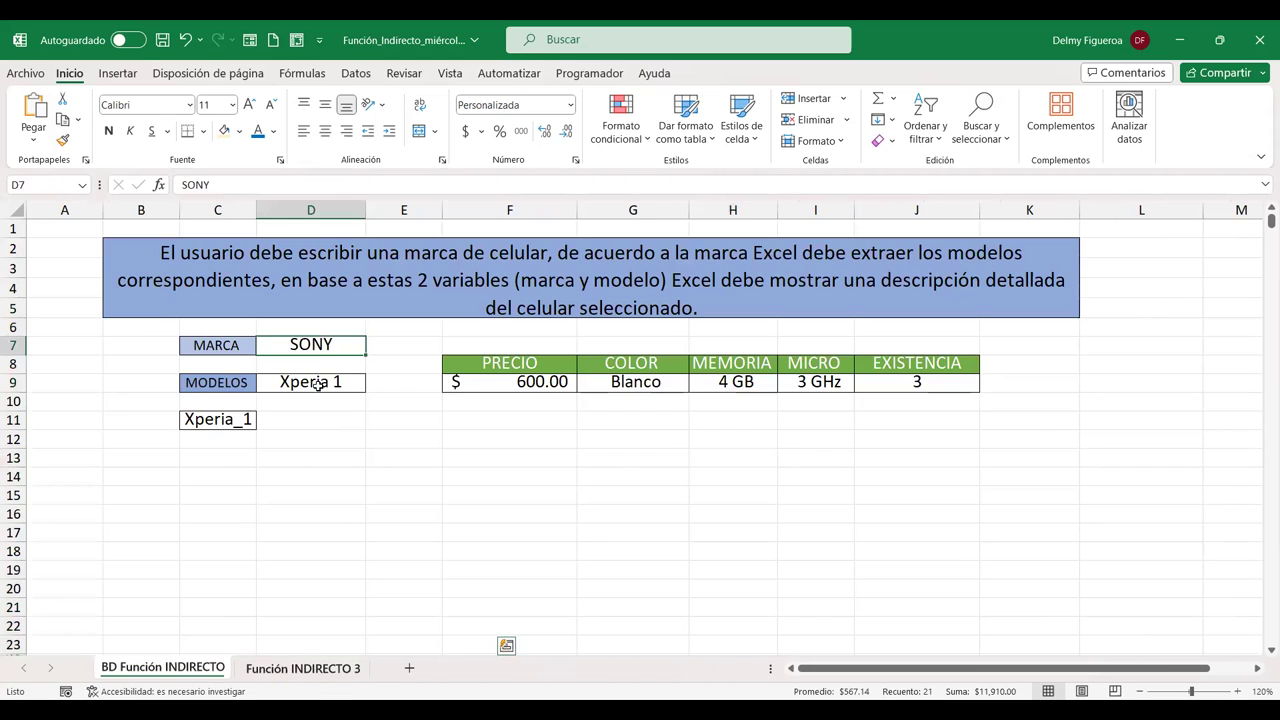
left_click(180, 678)
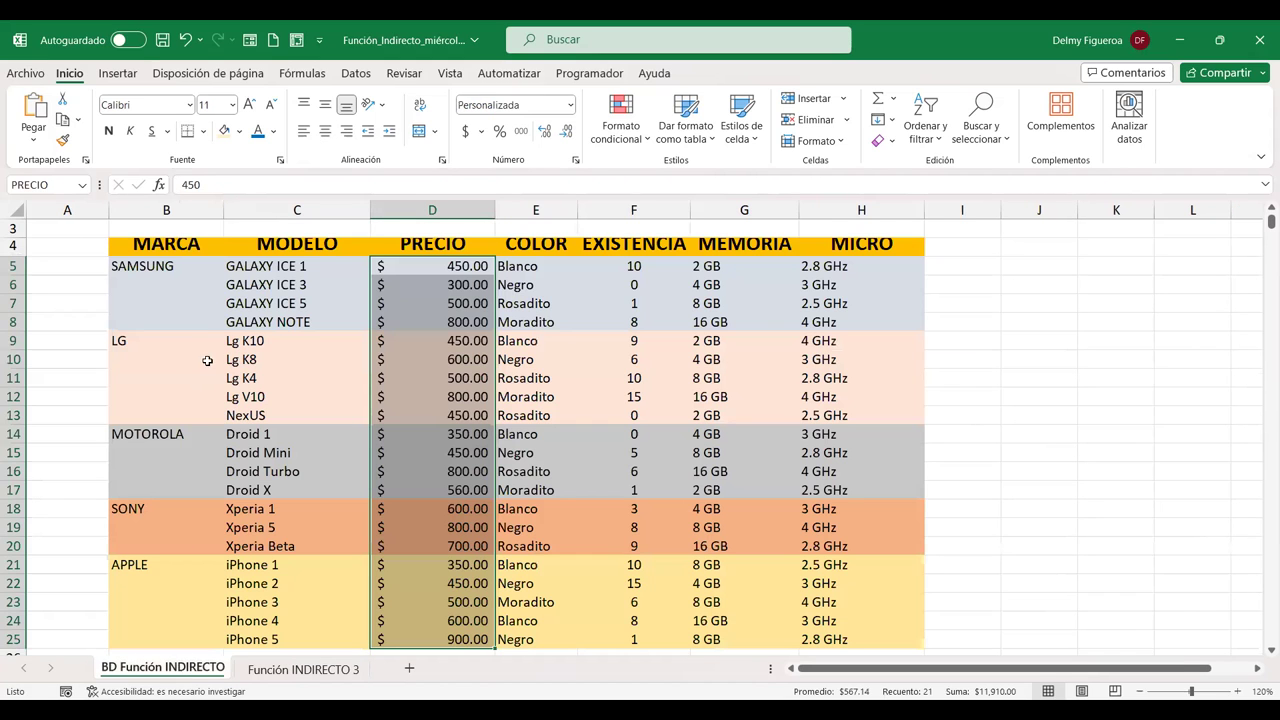
Select the SAMSUNG, LG, MOTOROLA, SONY and APPLE brand cells and insert a new blank sheet
left_click(172, 266)
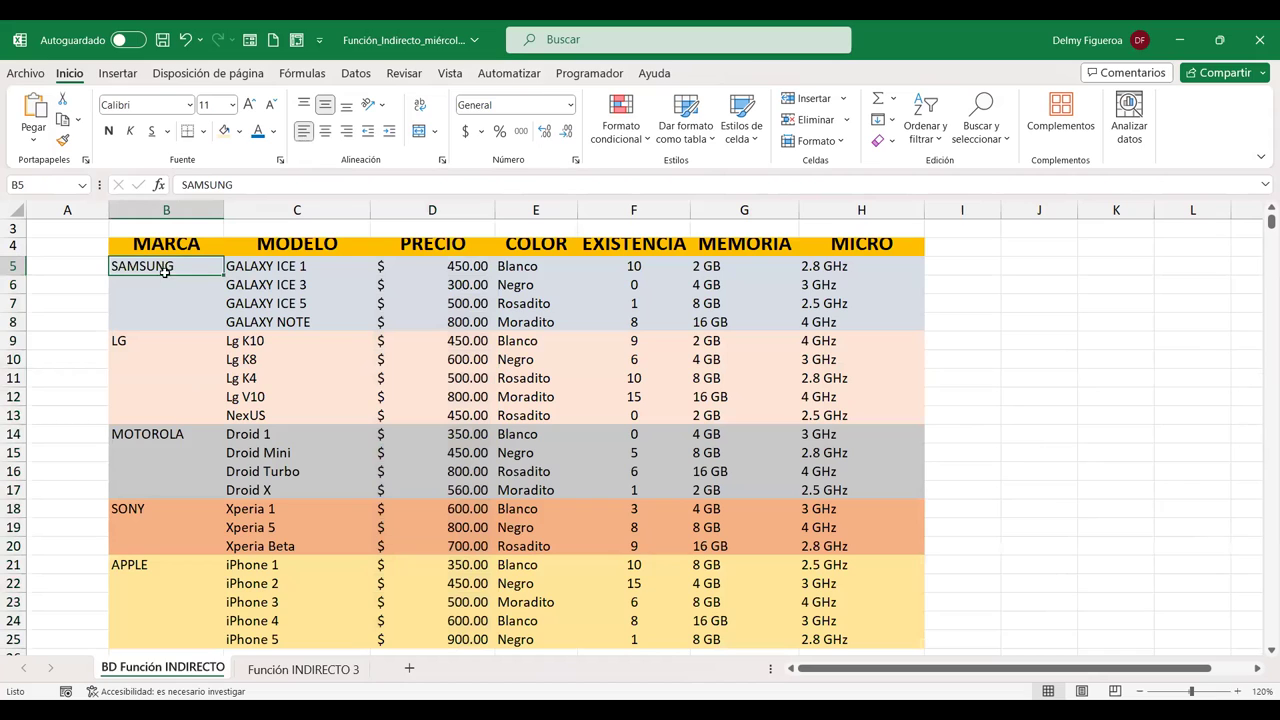
left_click(135, 340, "ctrl")
left_click(165, 432, "ctrl")
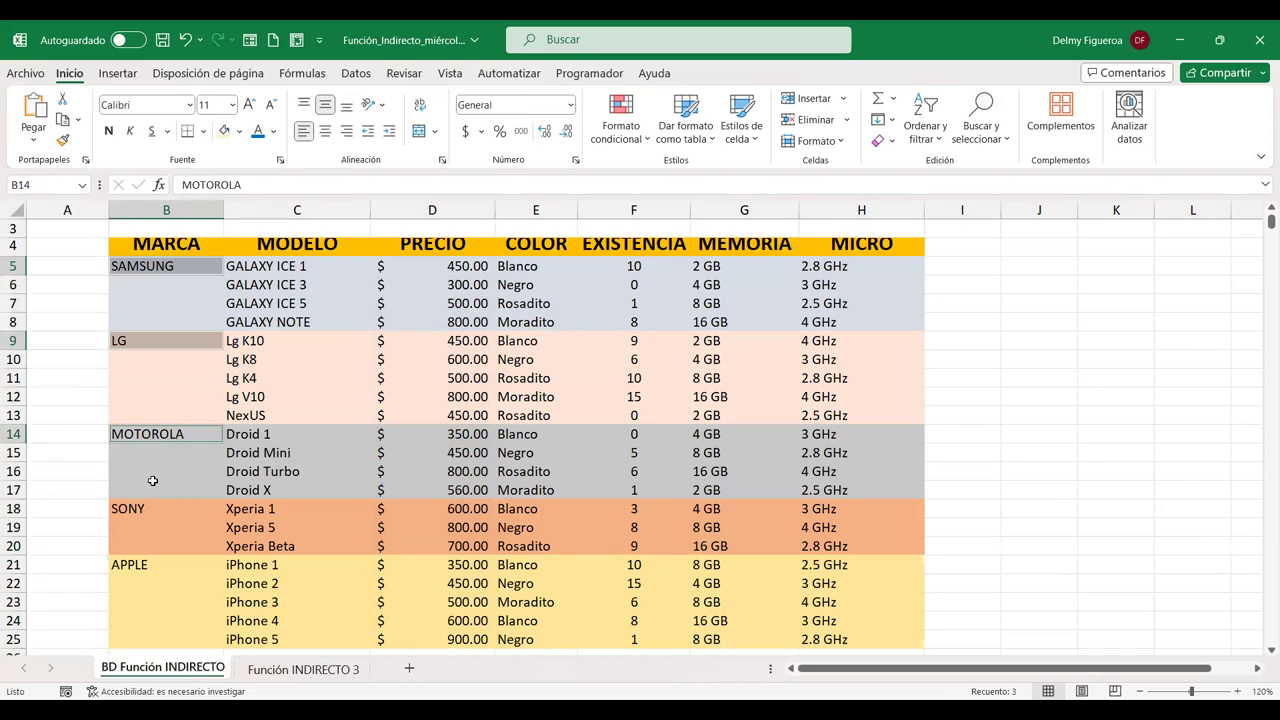
left_click(143, 511, "ctrl")
left_click(137, 565, "ctrl")
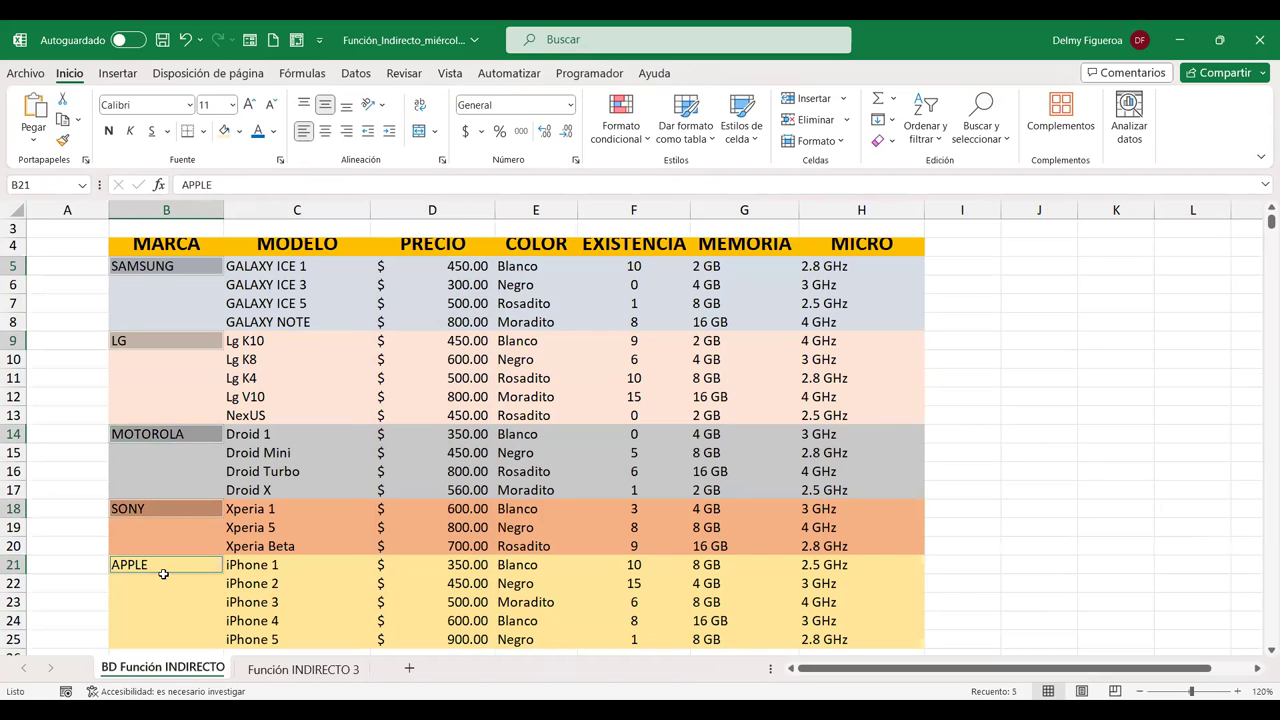
scroll(163, 571, "down", 3)
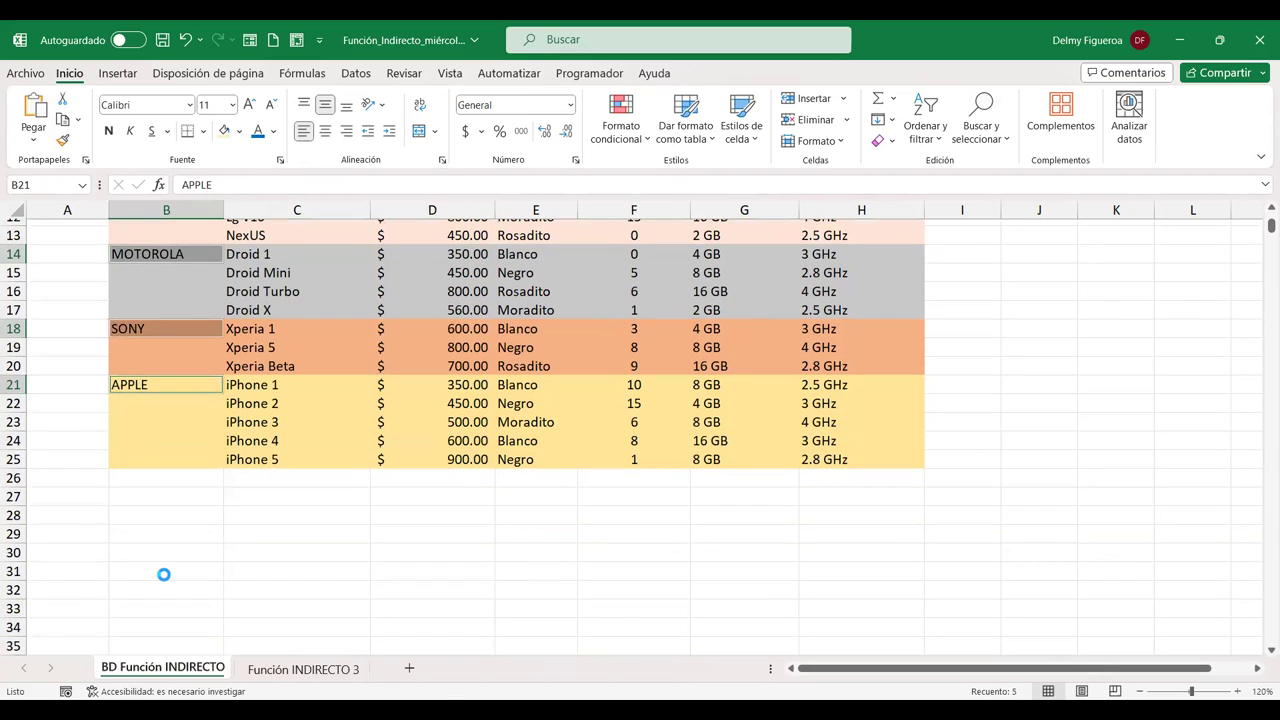
left_click(409, 668)
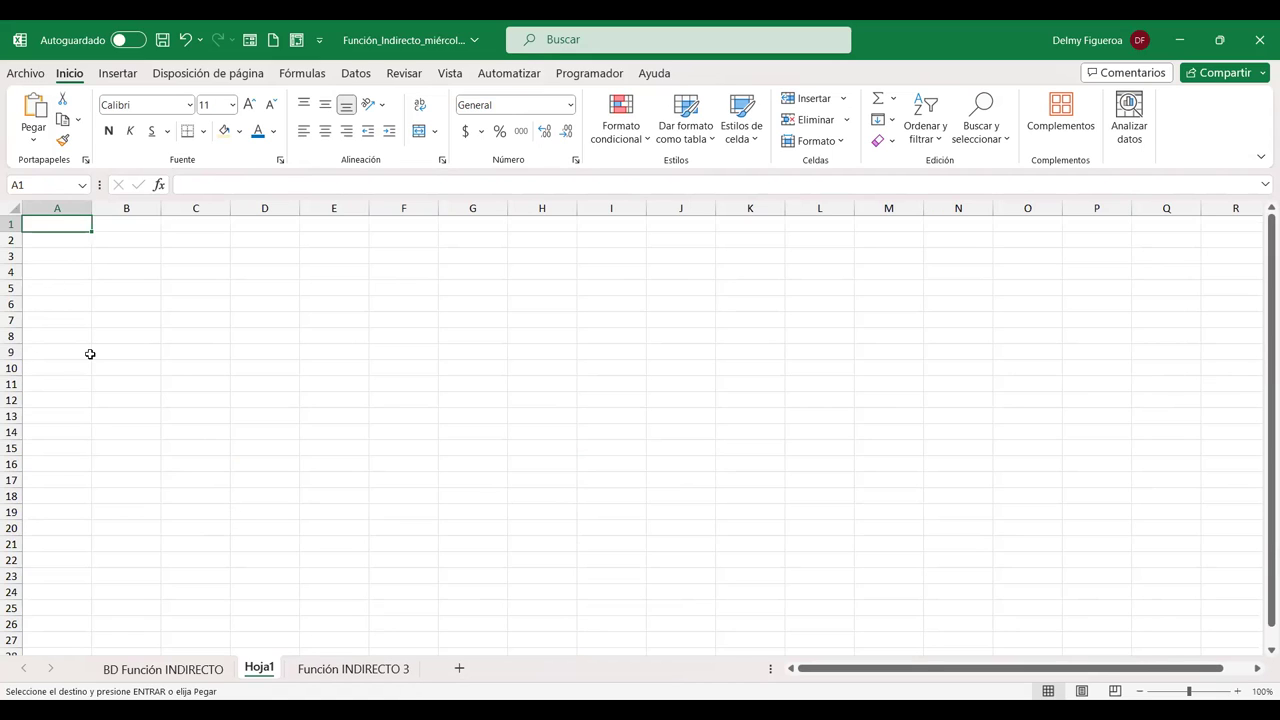
Paste the five brands into A2:A6 of Hoja1, add heading MARCAS in A1, and select A1:A6
left_click(58, 240)
type("SAMSUNG LG MOTOROLA SONY APPLE")
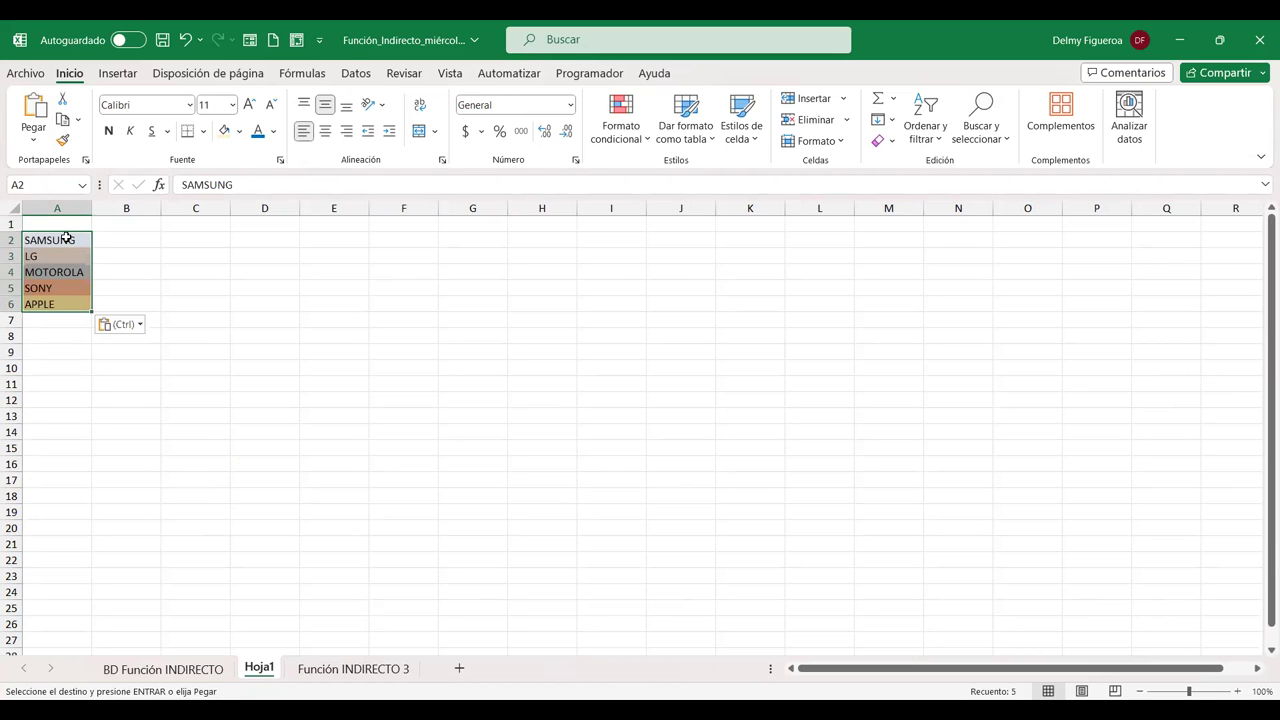
left_click(76, 222)
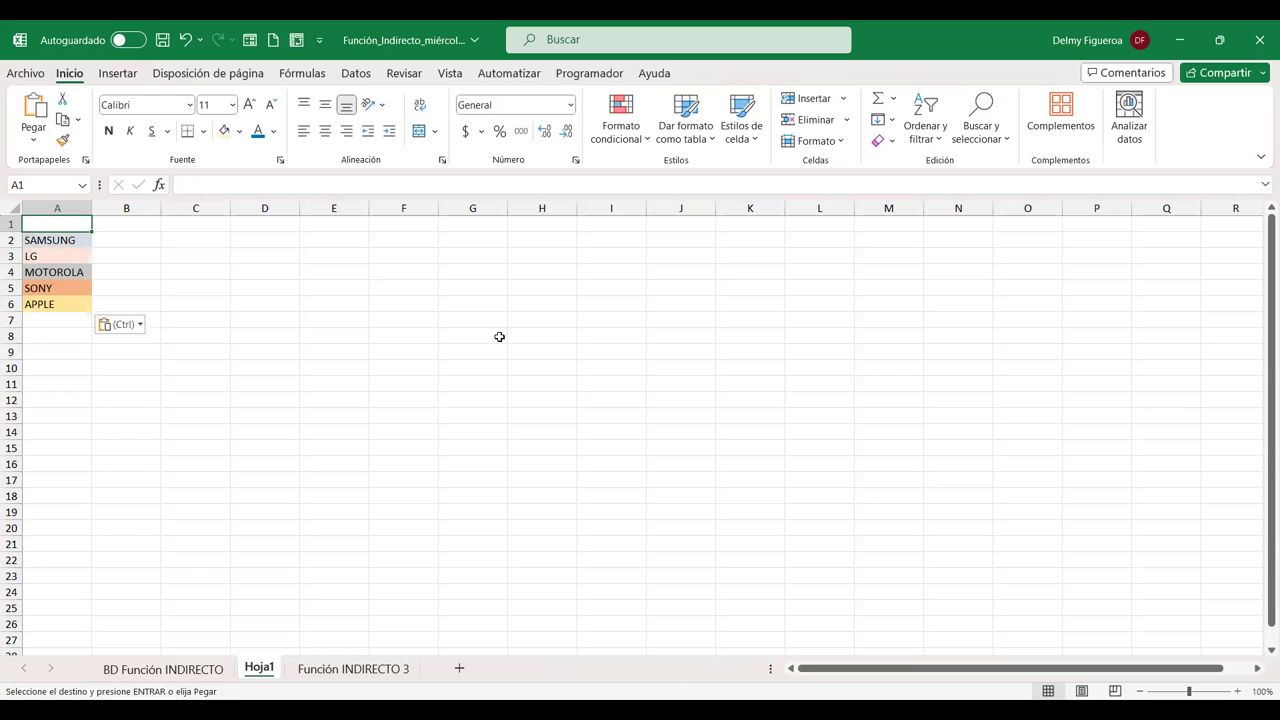
type("MARCAS")
key("Return")
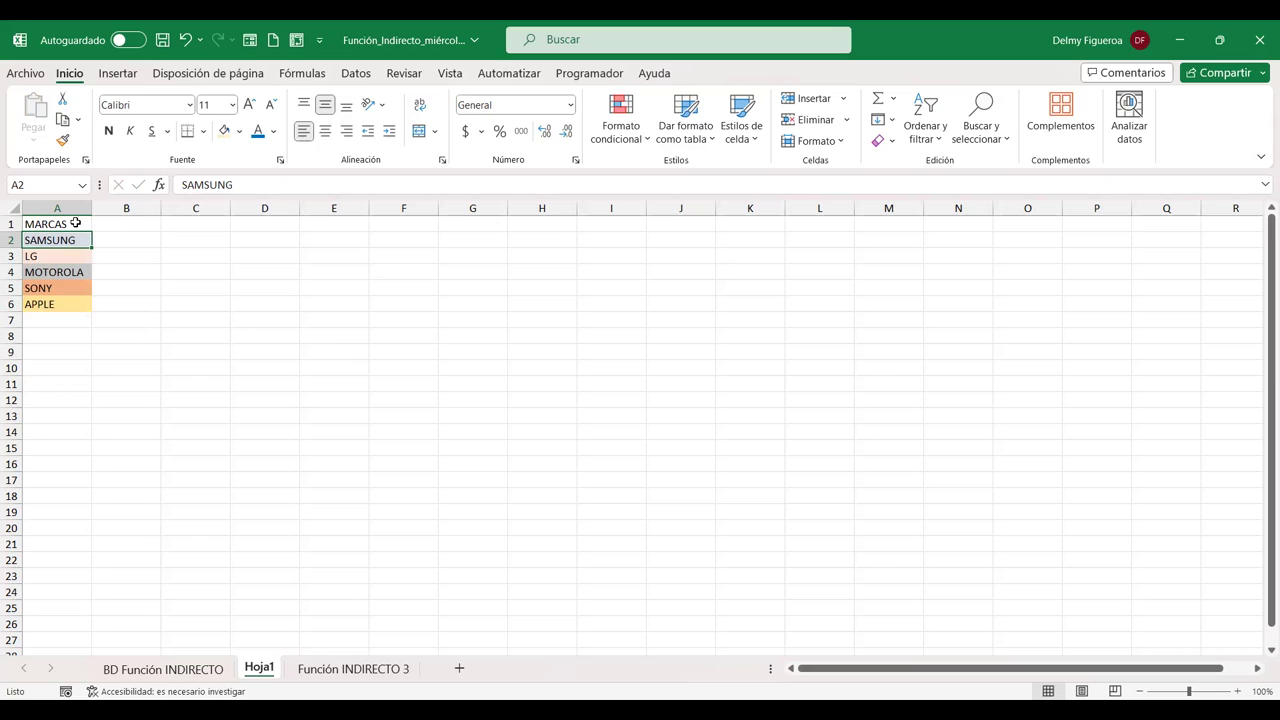
left_click_drag(76, 223, 72, 302)
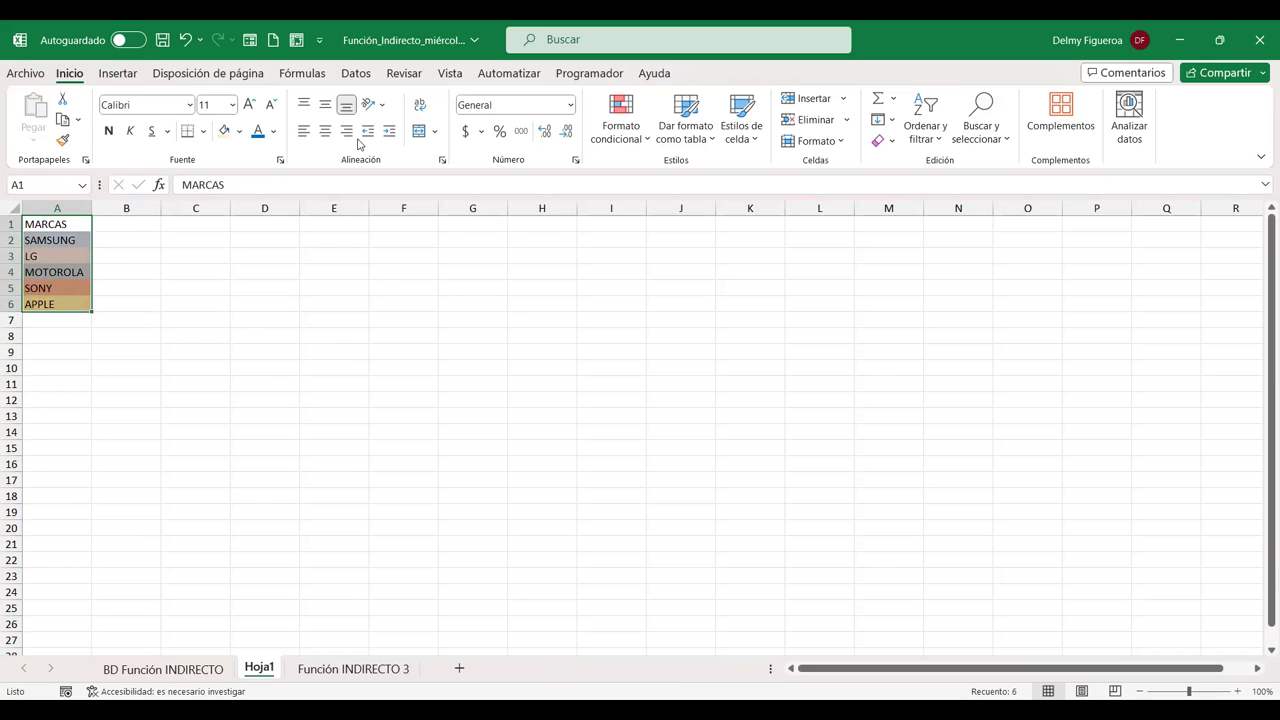
left_click(303, 74)
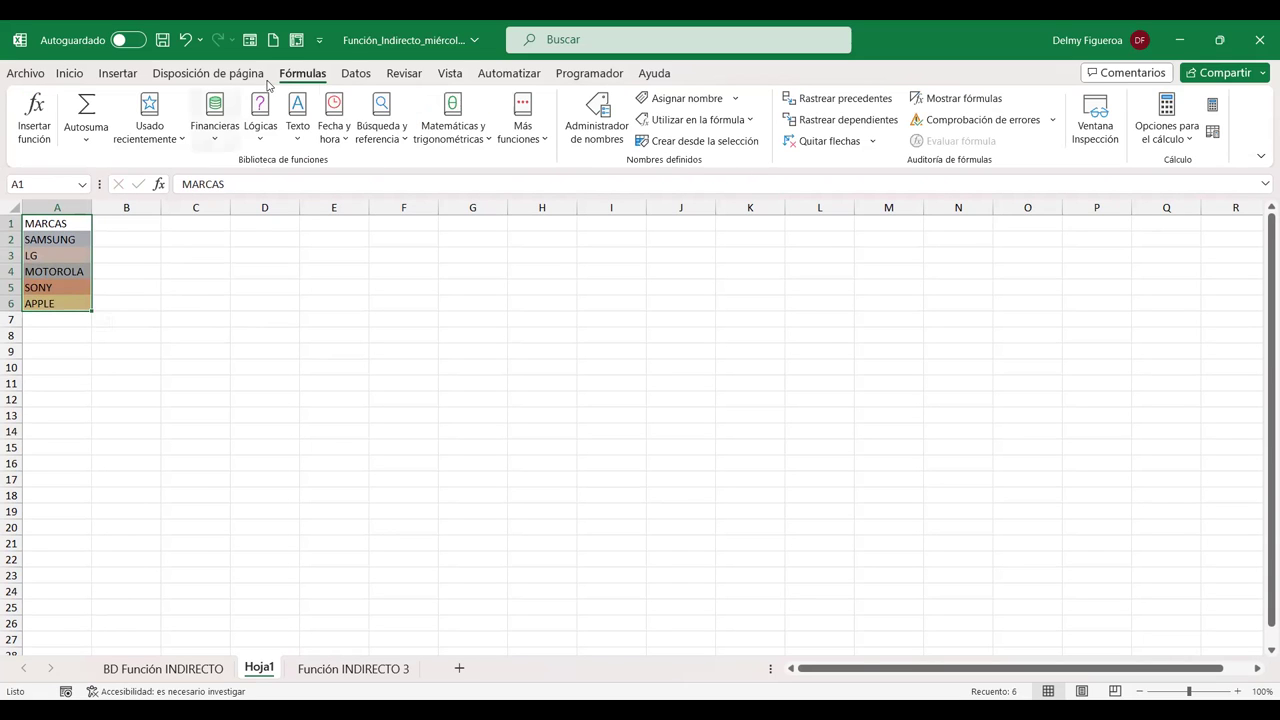
Create the name MARCAS from the top-row heading of A1:A6
left_click(743, 148)
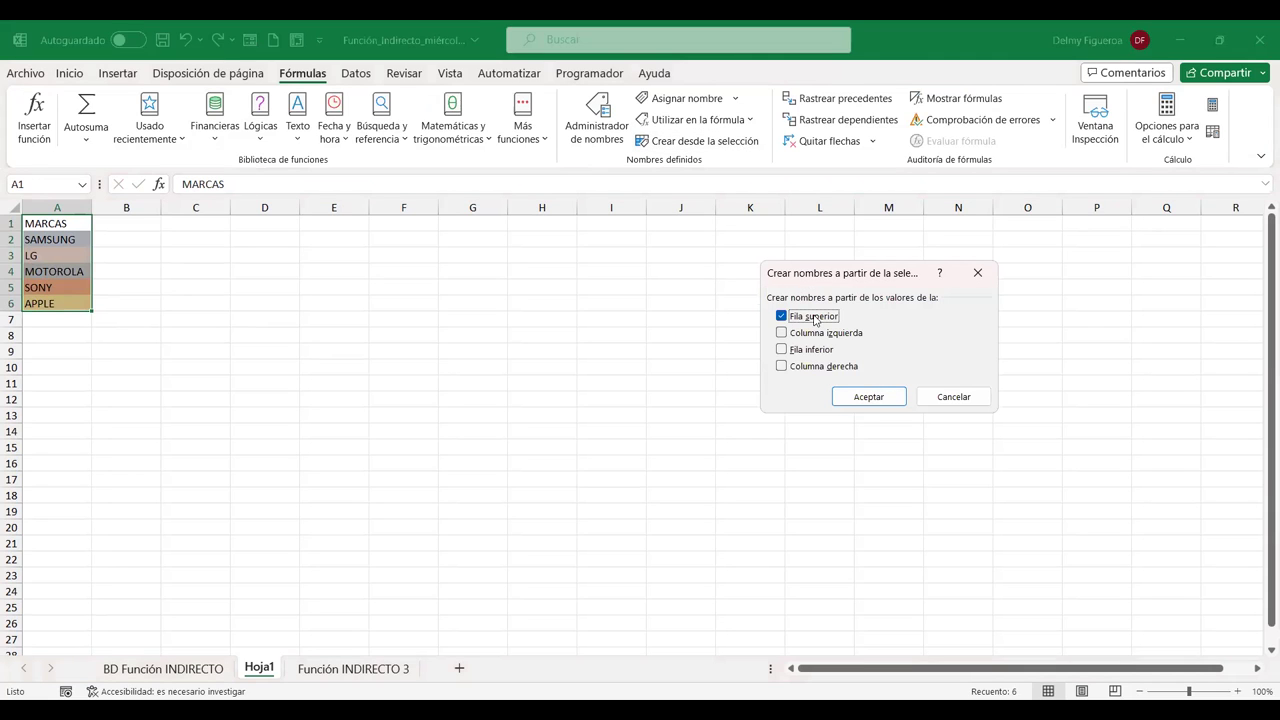
left_click(880, 398)
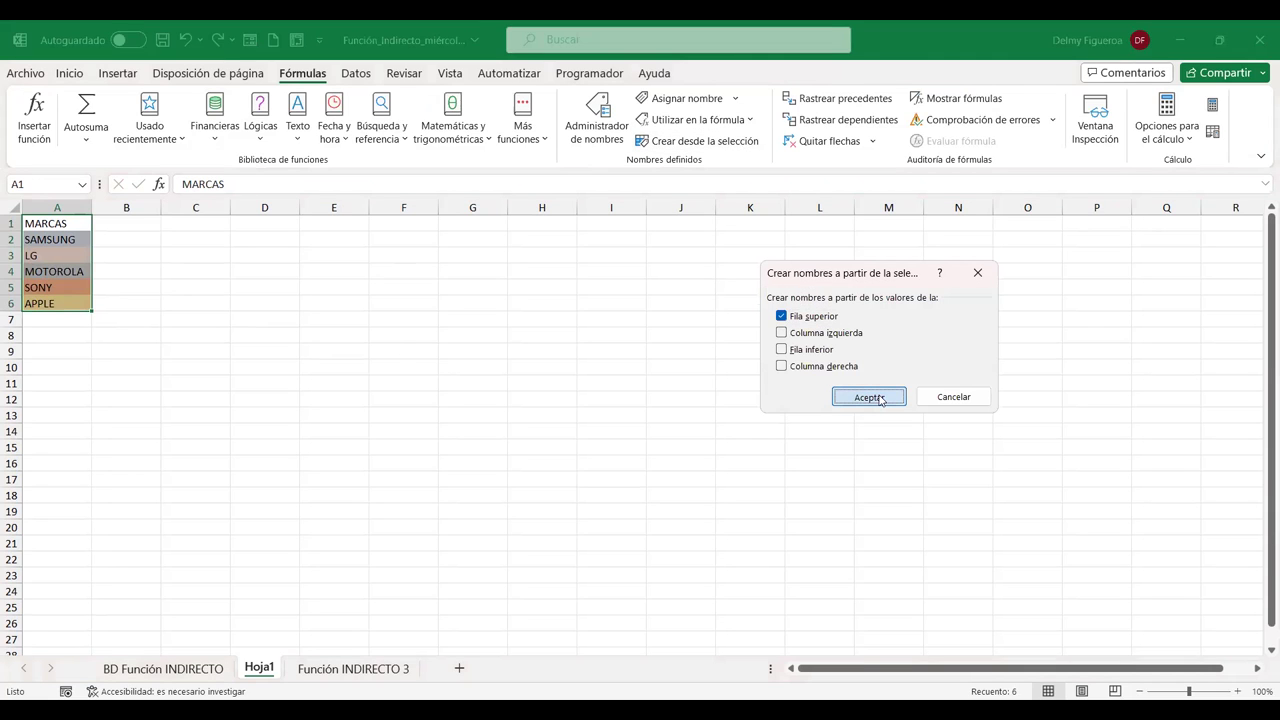
left_click(1237, 691)
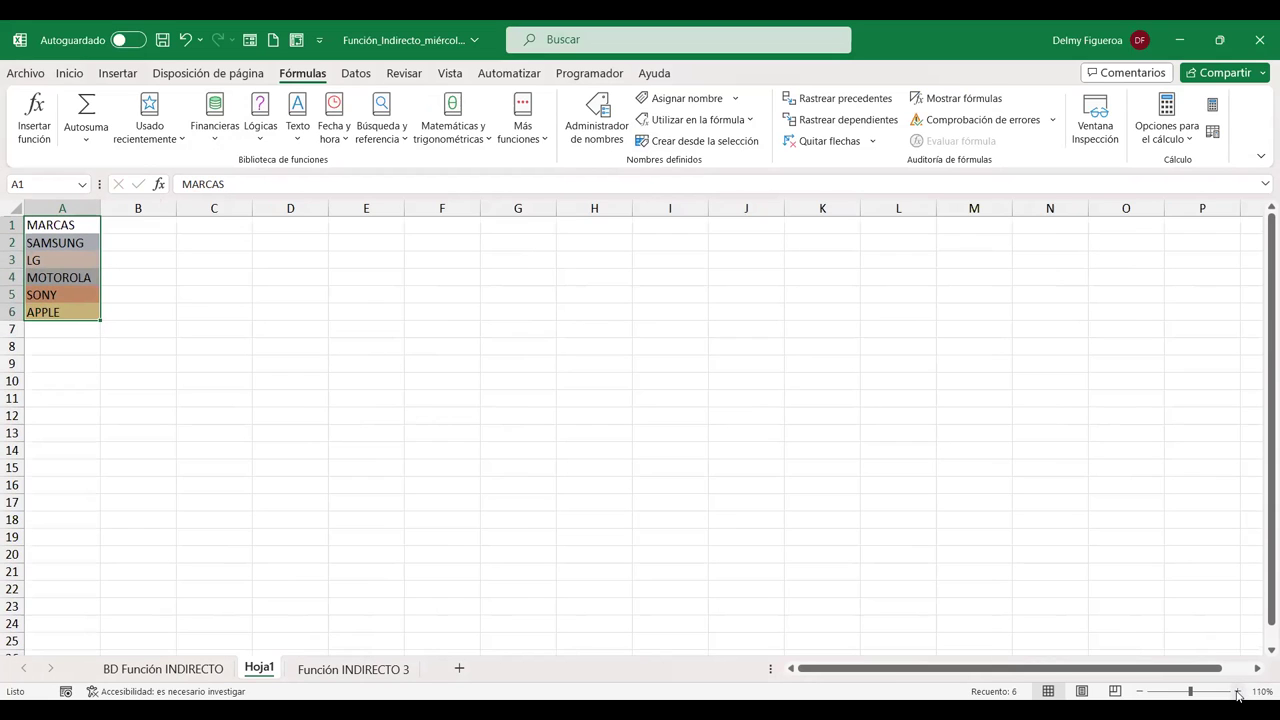
left_click(1237, 691)
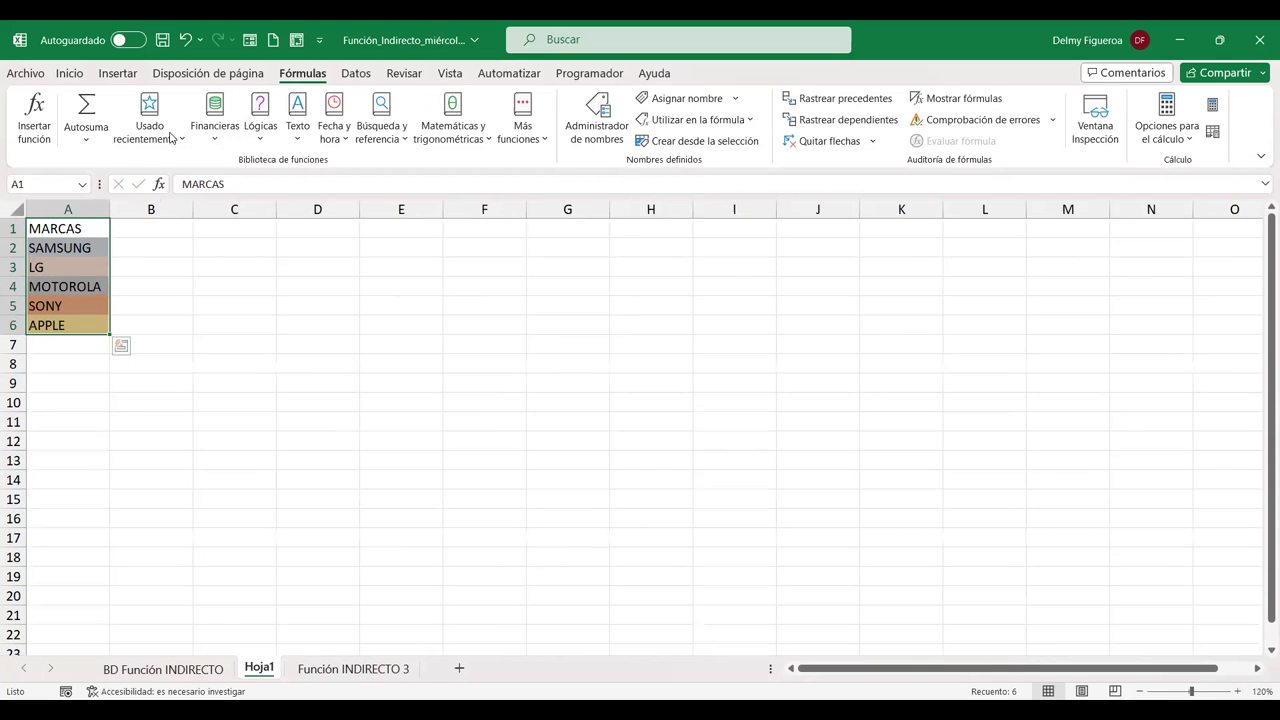
Set the whole sheet's font size to 14 and autofit column A
left_click(13, 206)
left_click(69, 73)
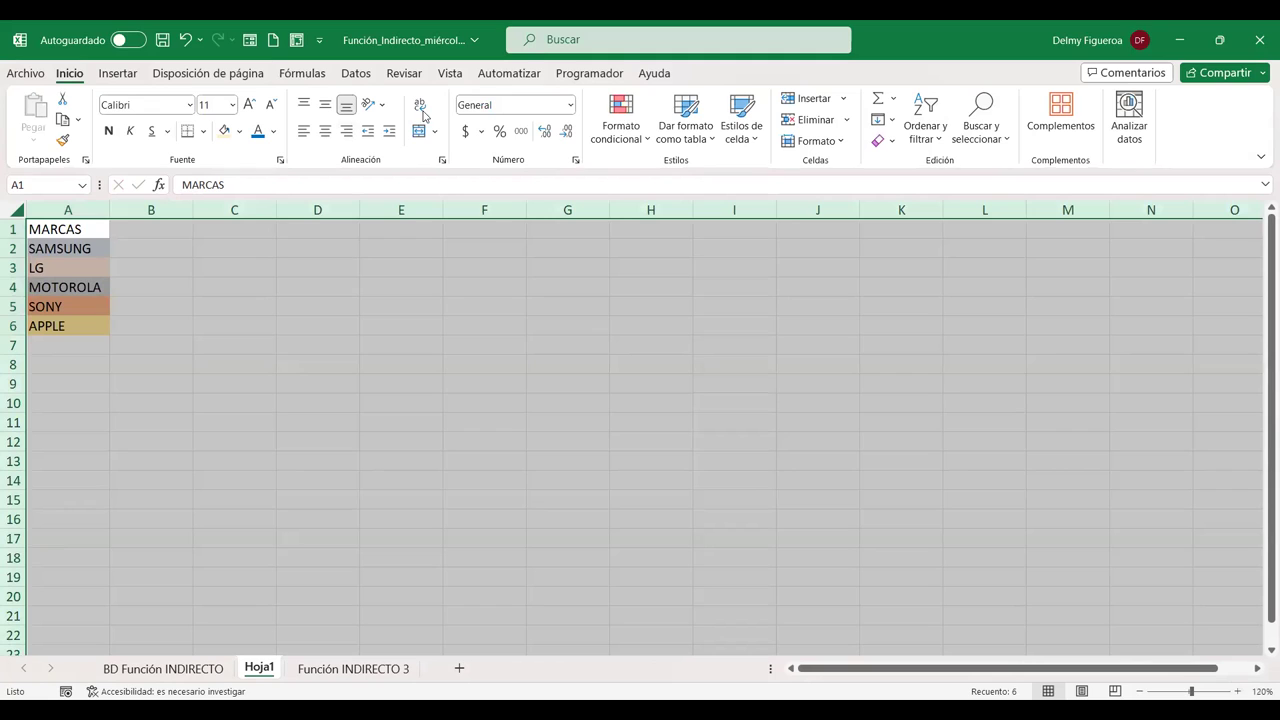
left_click(250, 105)
left_click(250, 105)
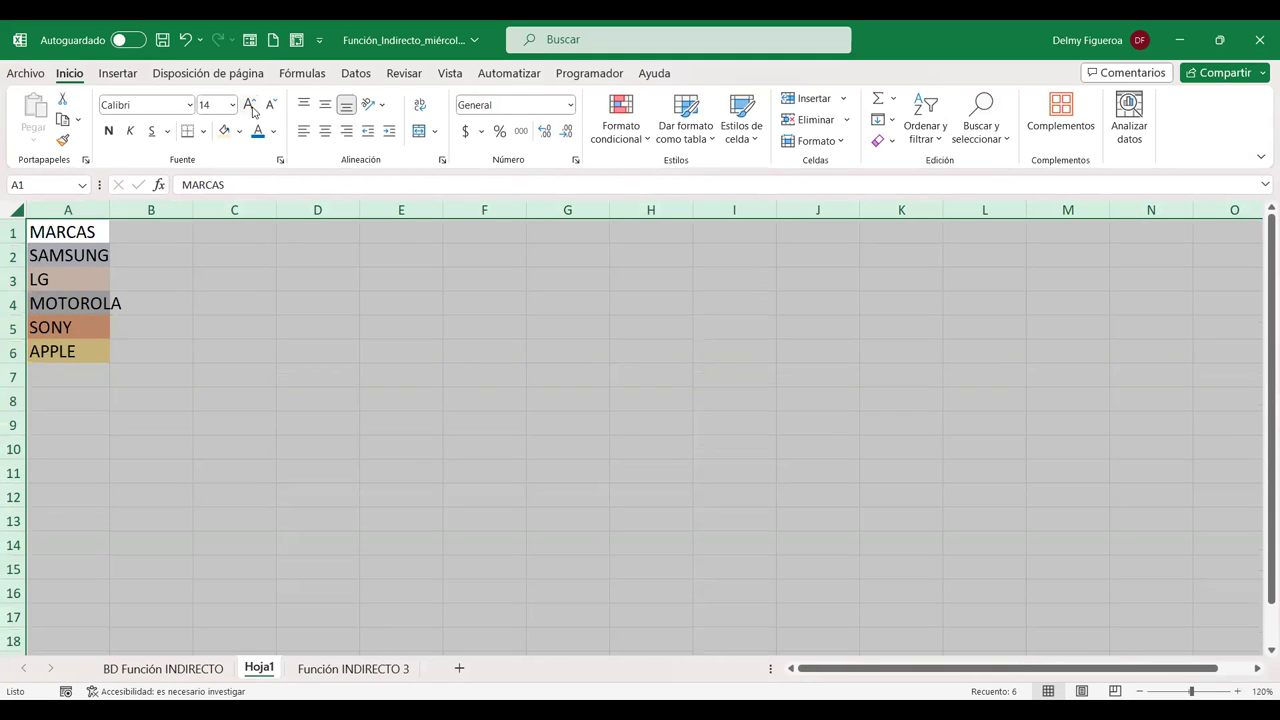
double_click(109, 209)
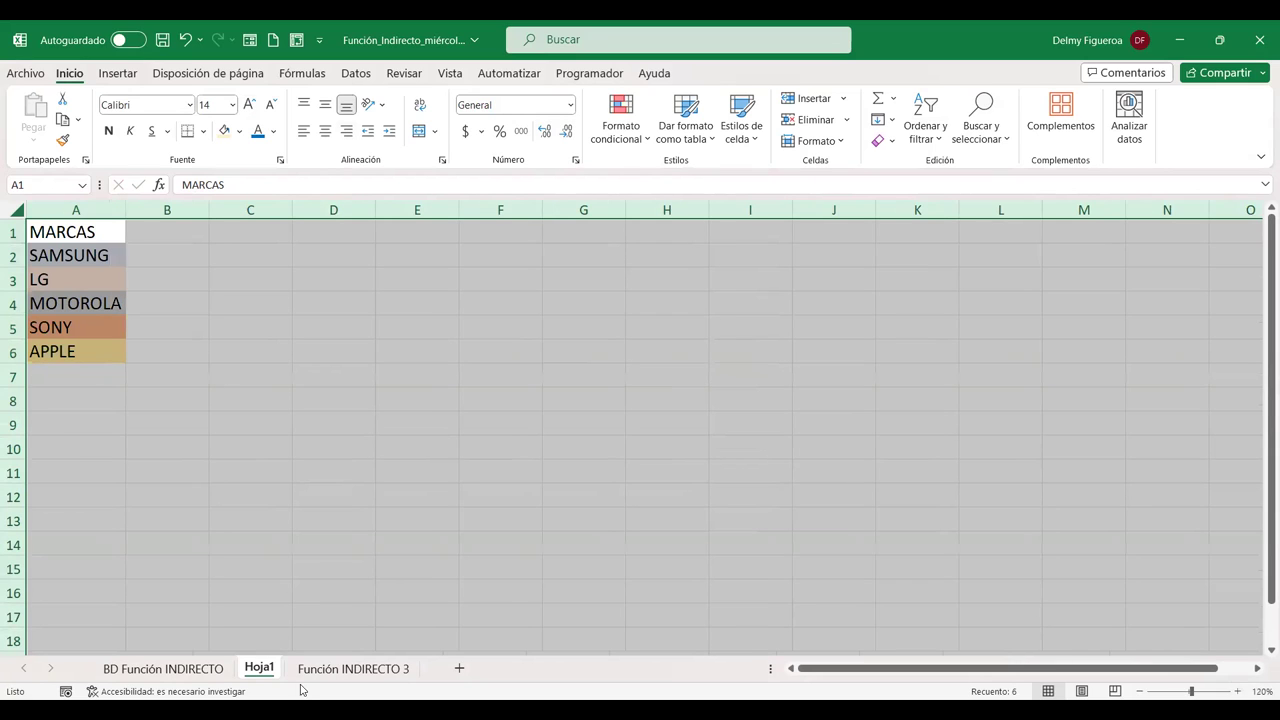
Rename Hoja1 to ORÍGENES and move it to the last tab position
double_click(264, 670)
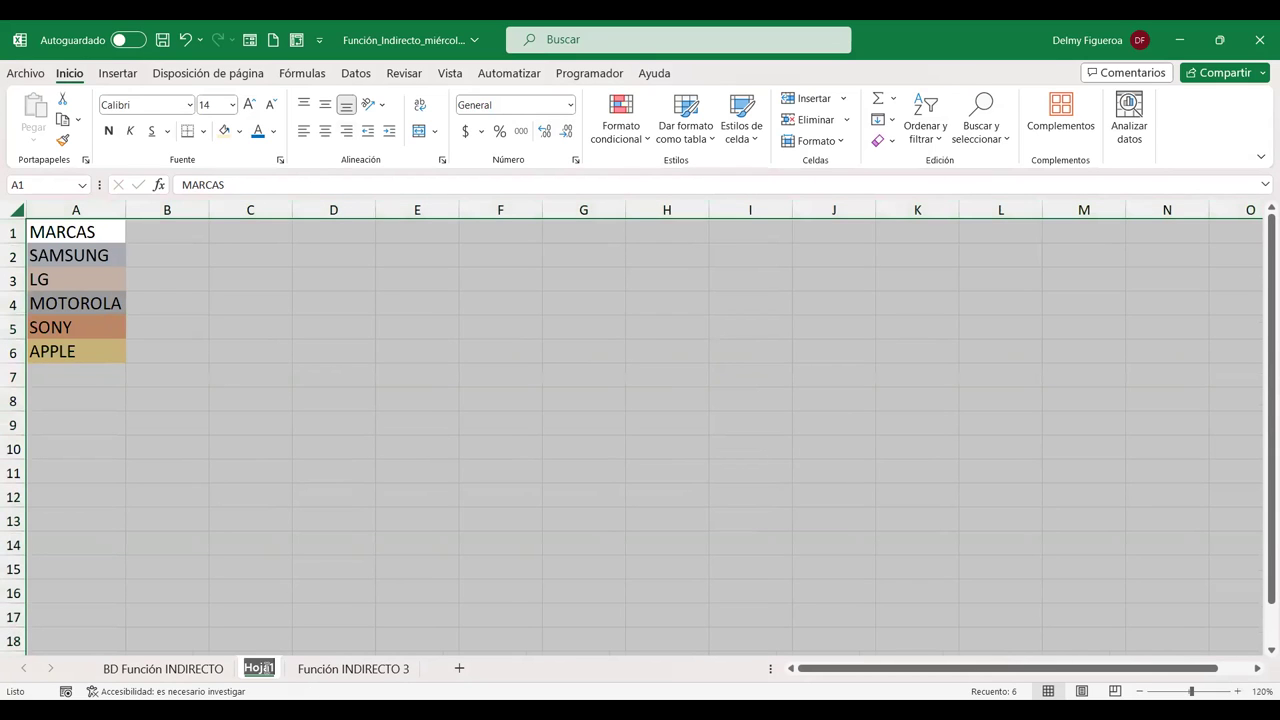
type("ORIGENES")
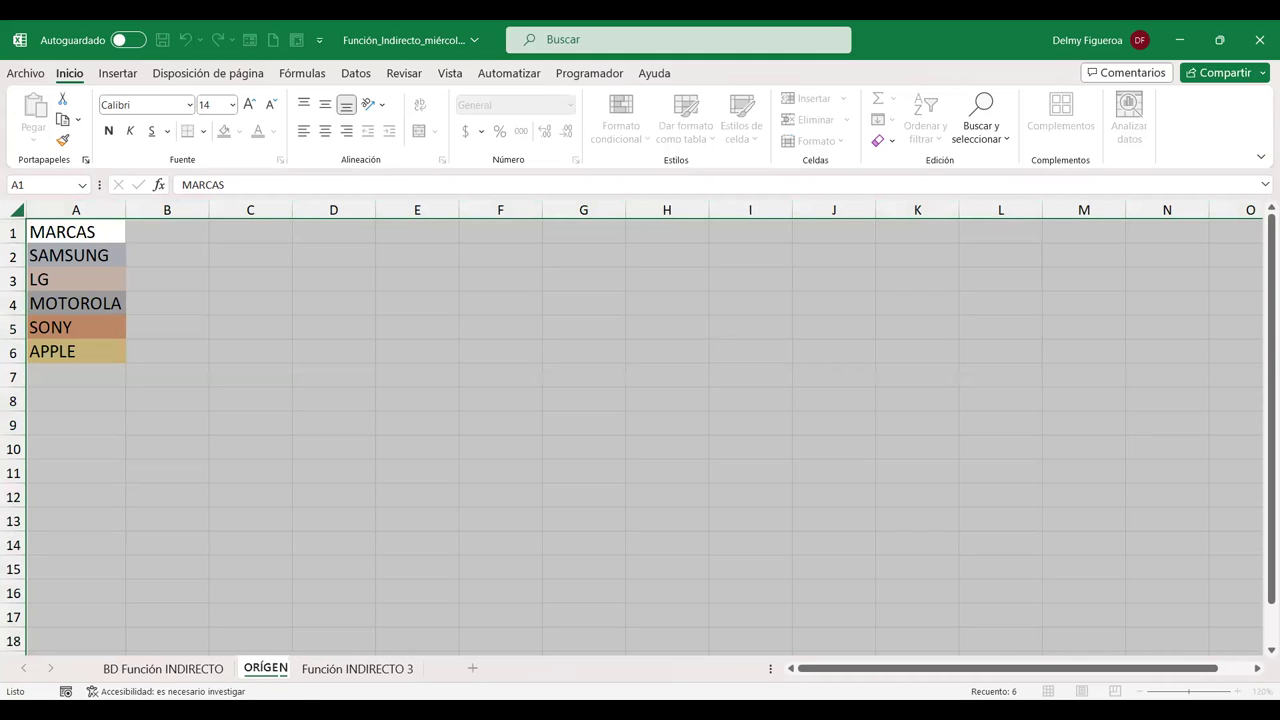
key("Return")
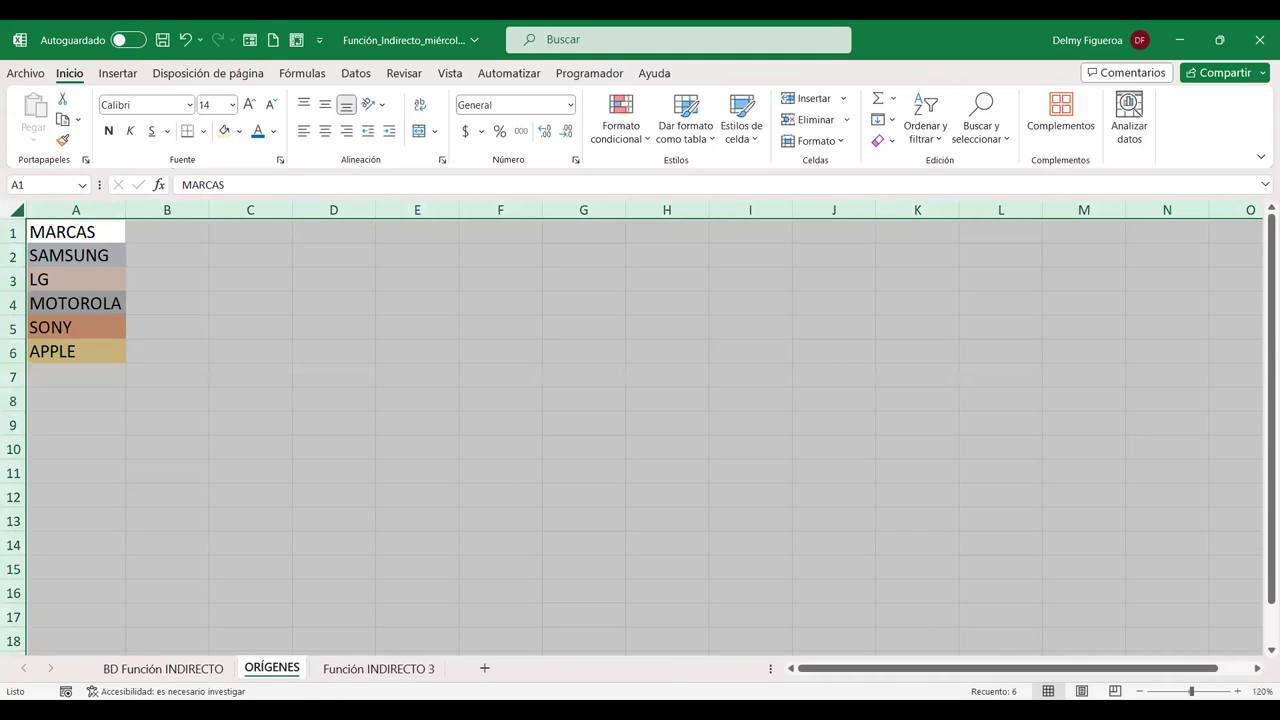
left_click_drag(386, 660, 449, 675)
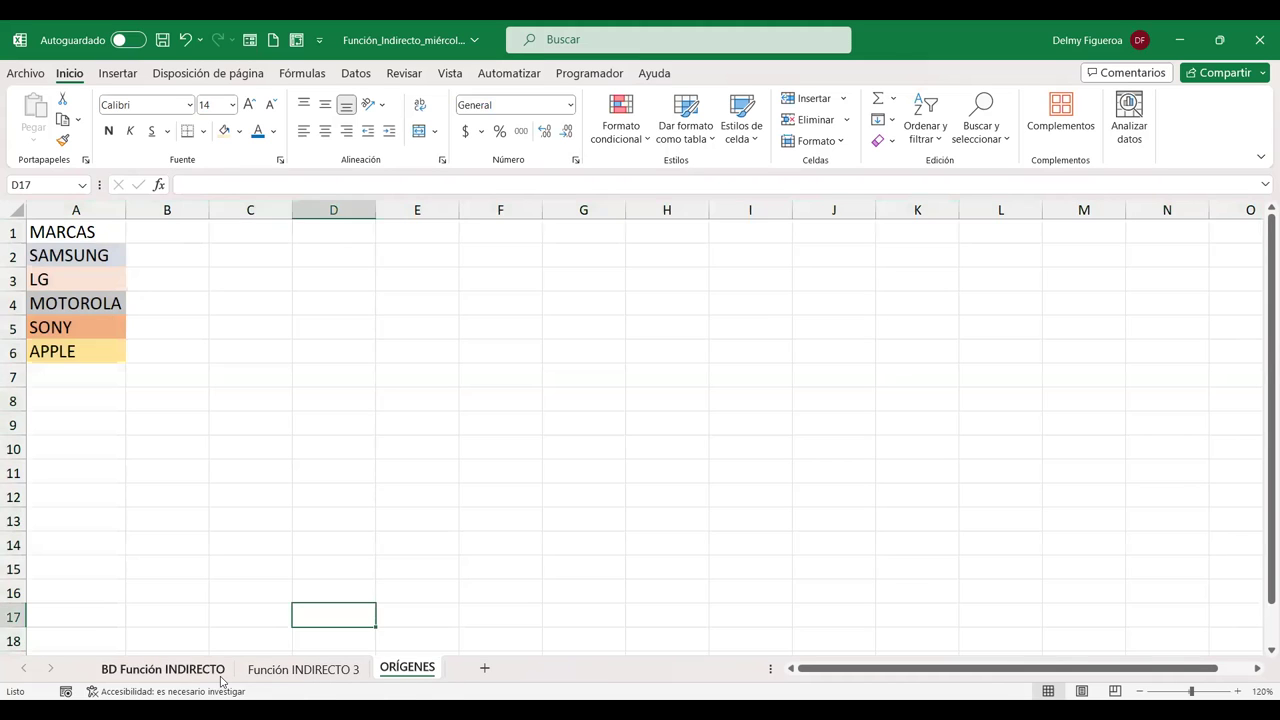
Turn the MARCAS list in A1:A6 on ORÍGENES into a table with headers
left_click(216, 674)
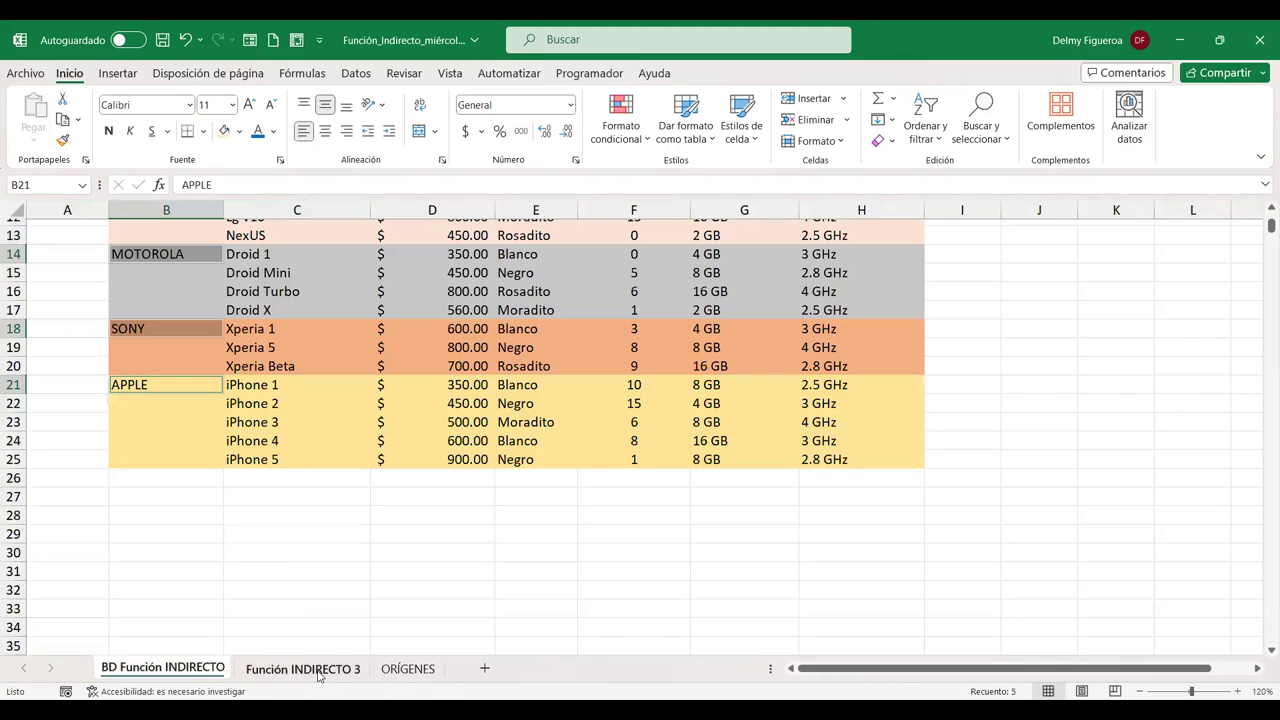
left_click(320, 674)
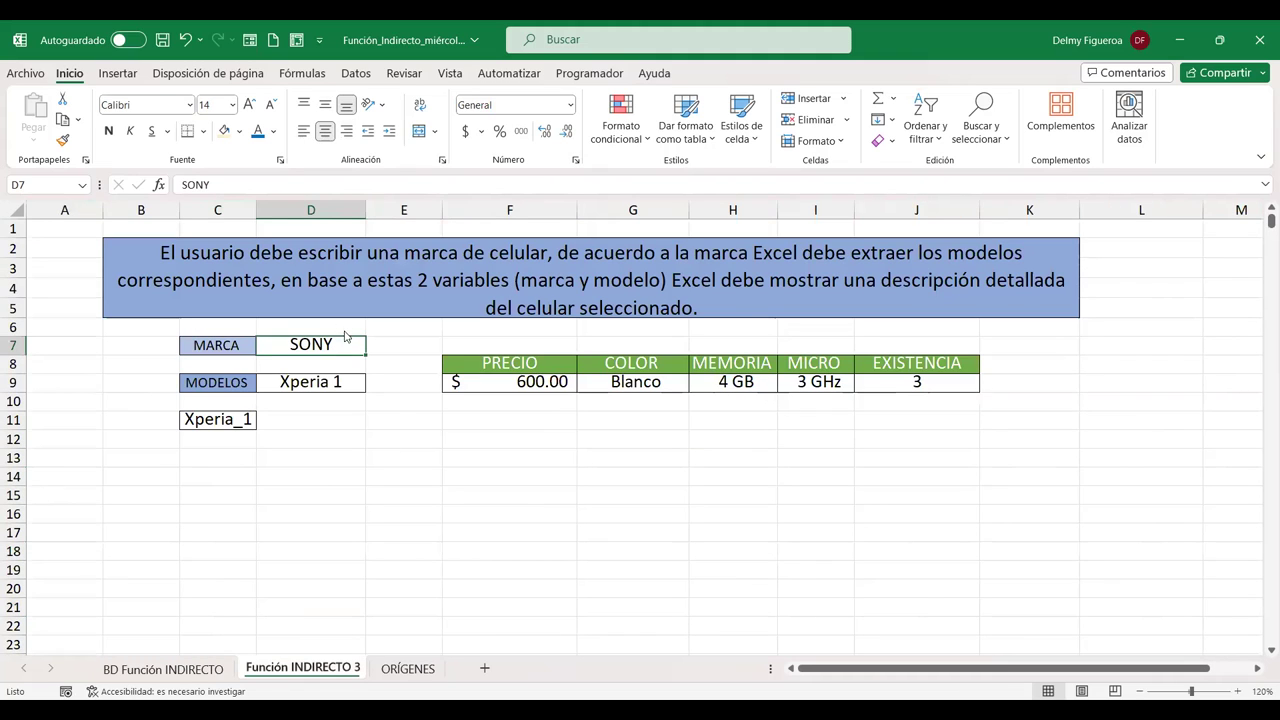
left_click(357, 74)
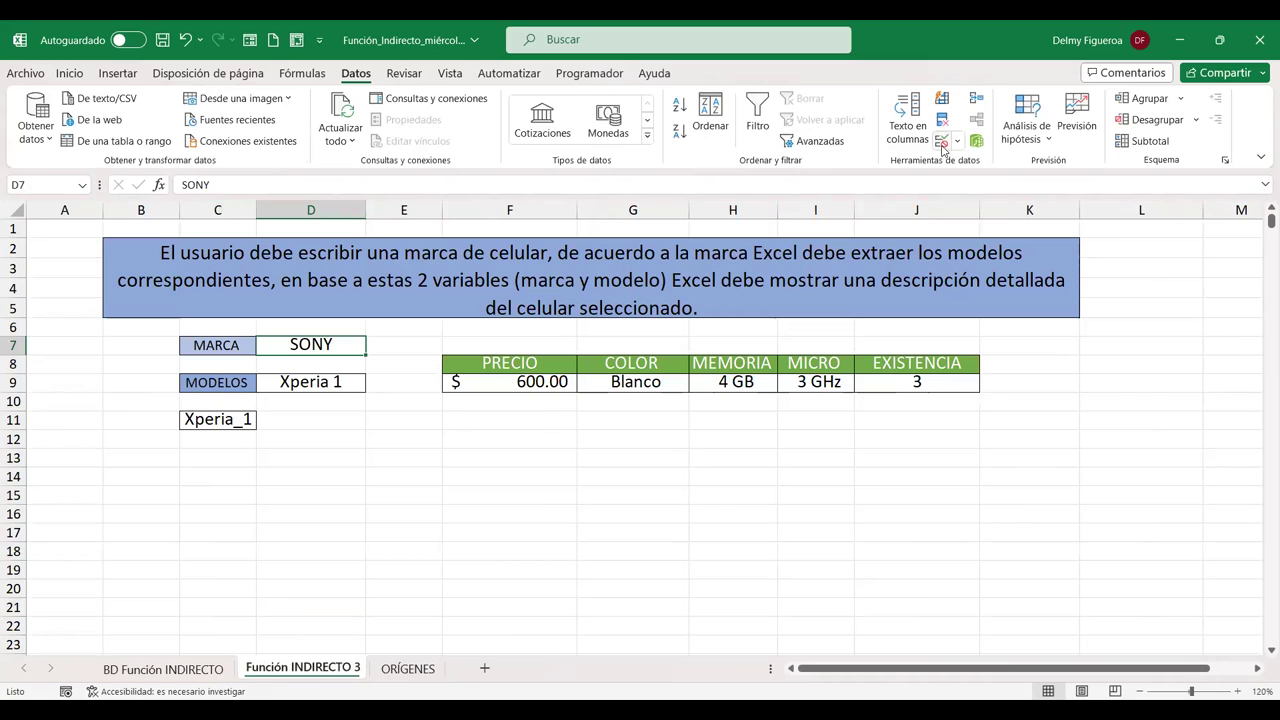
left_click(408, 668)
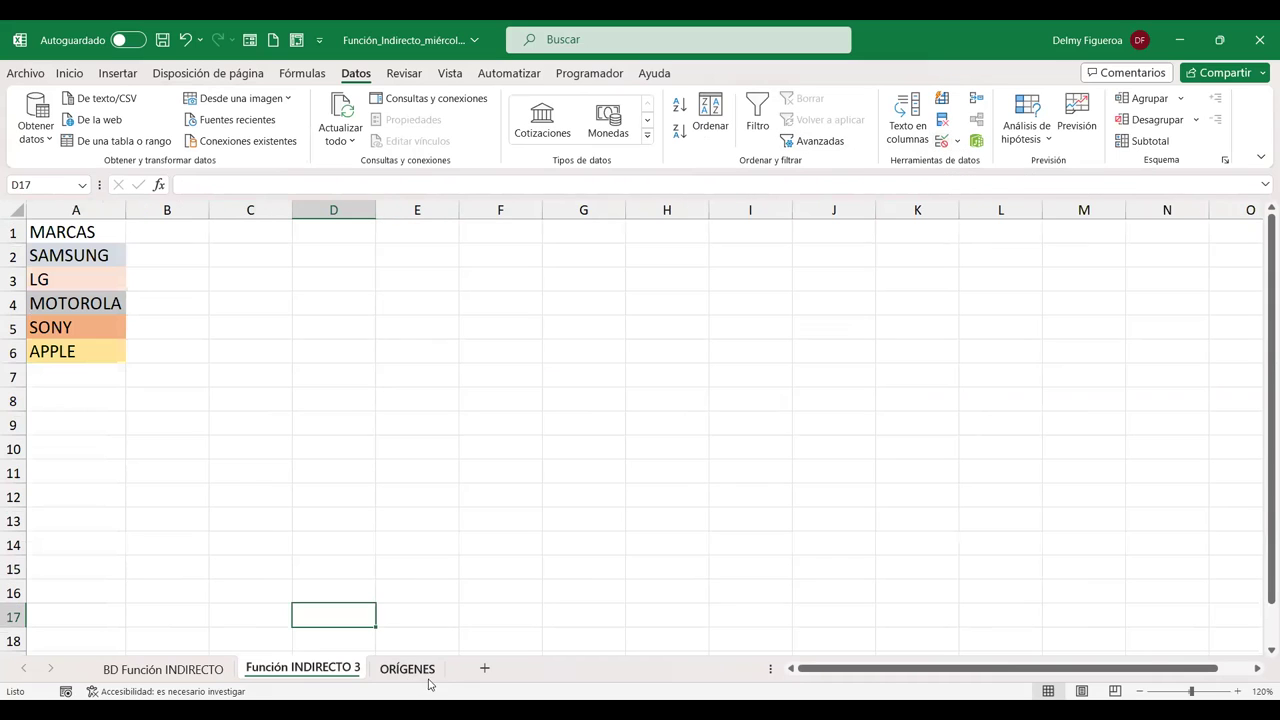
left_click(87, 232)
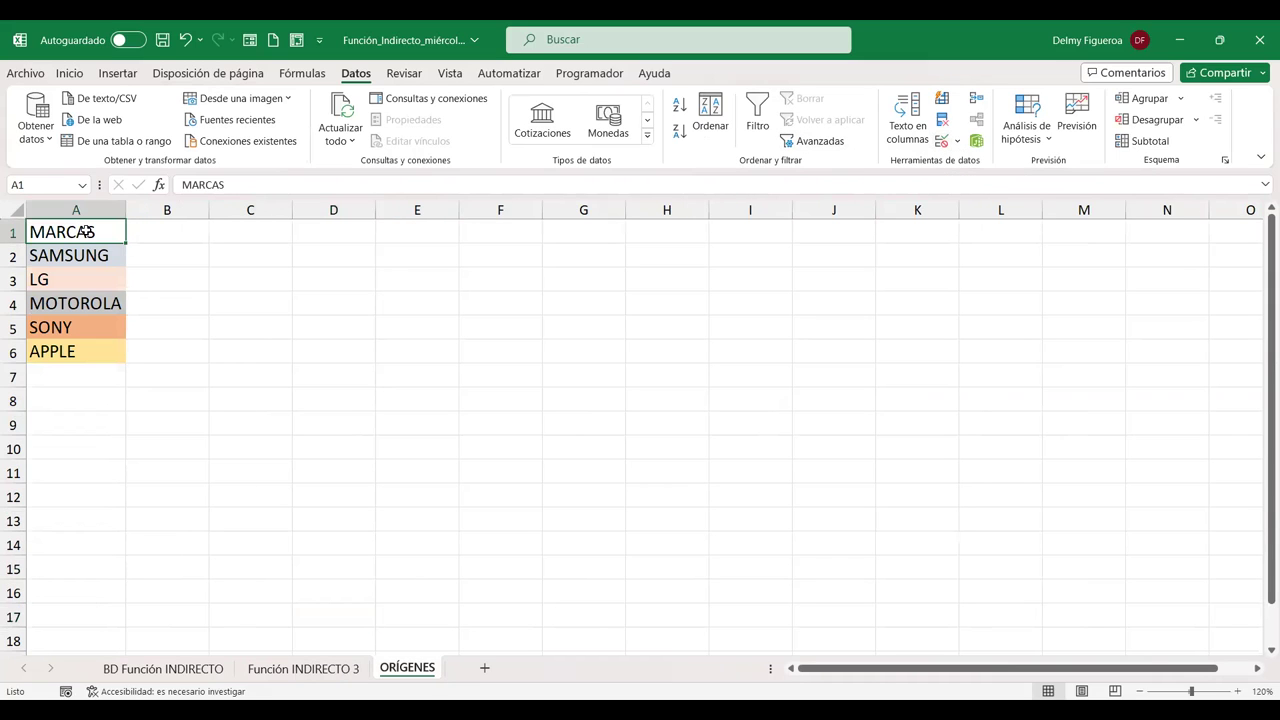
key("ctrl+t")
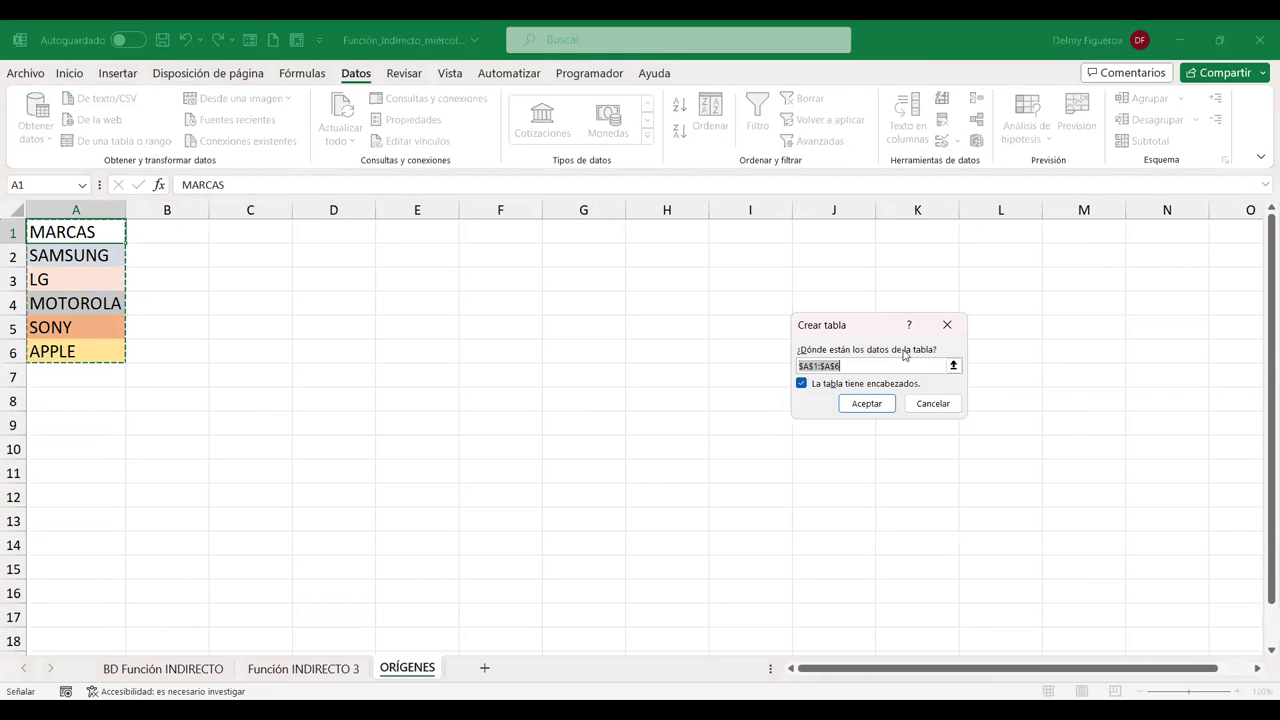
left_click(862, 403)
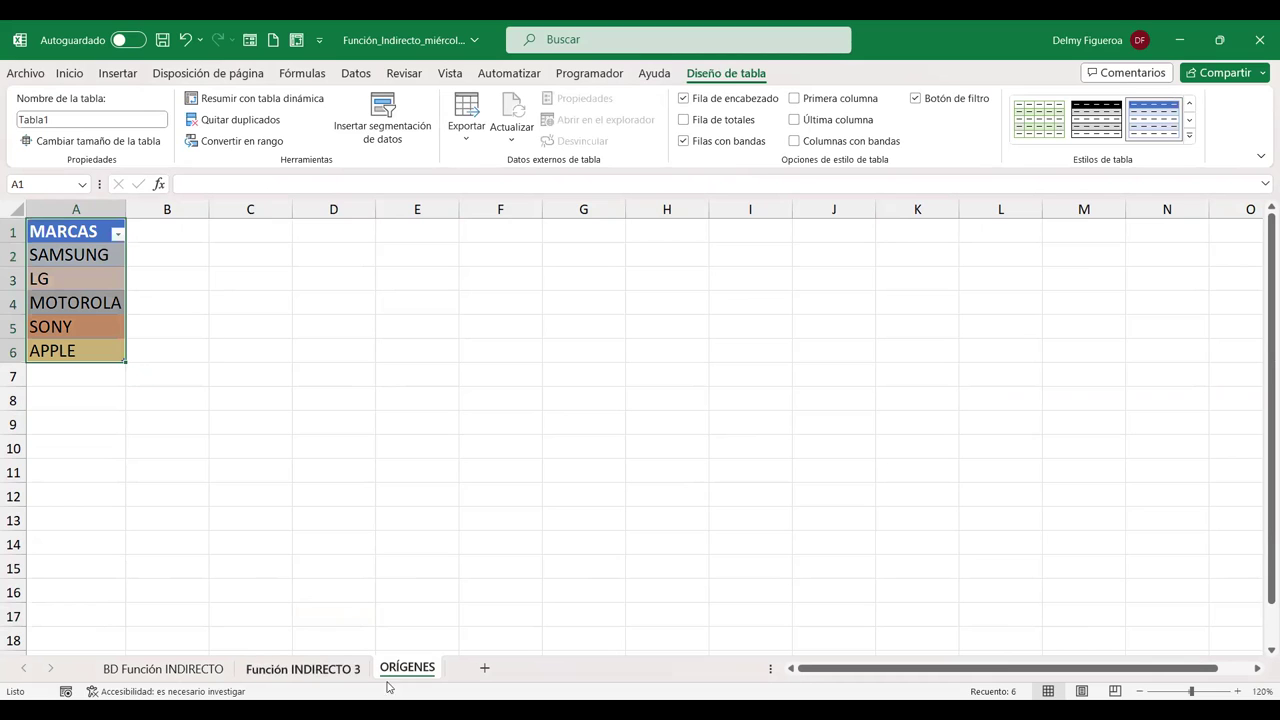
left_click(303, 668)
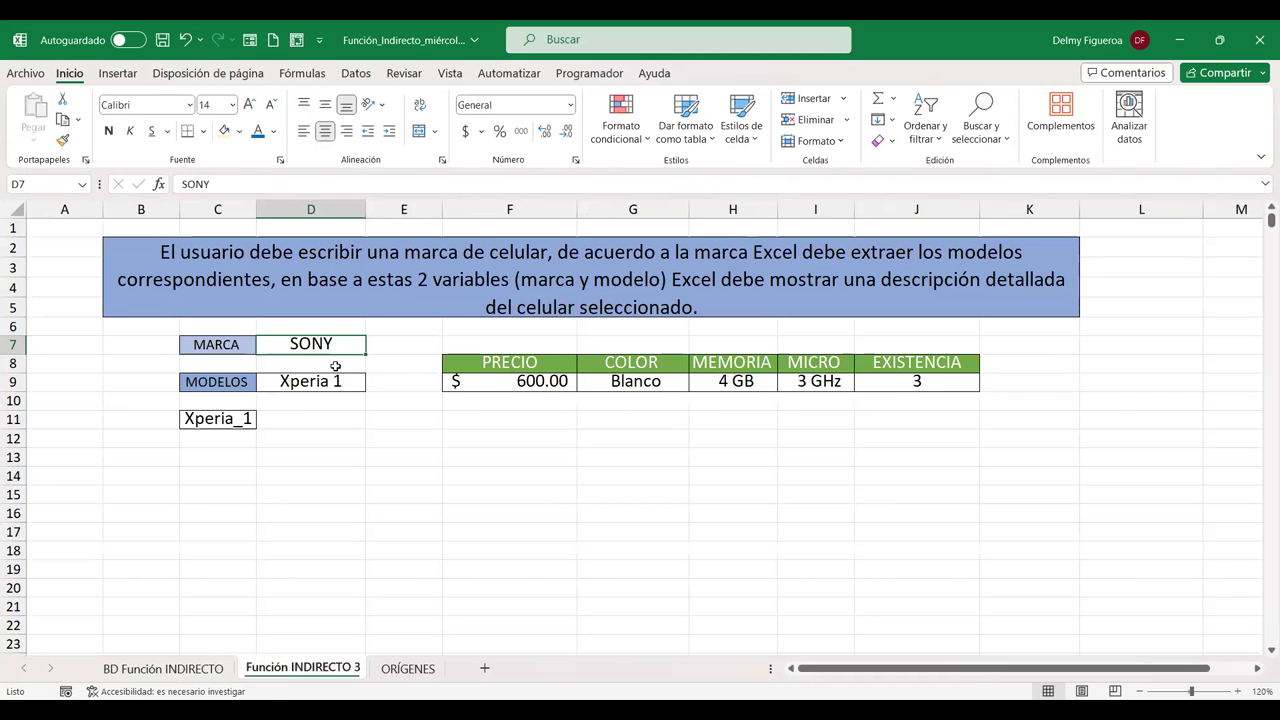
Open Data Validation for D7 and allow a List
left_click(816, 140)
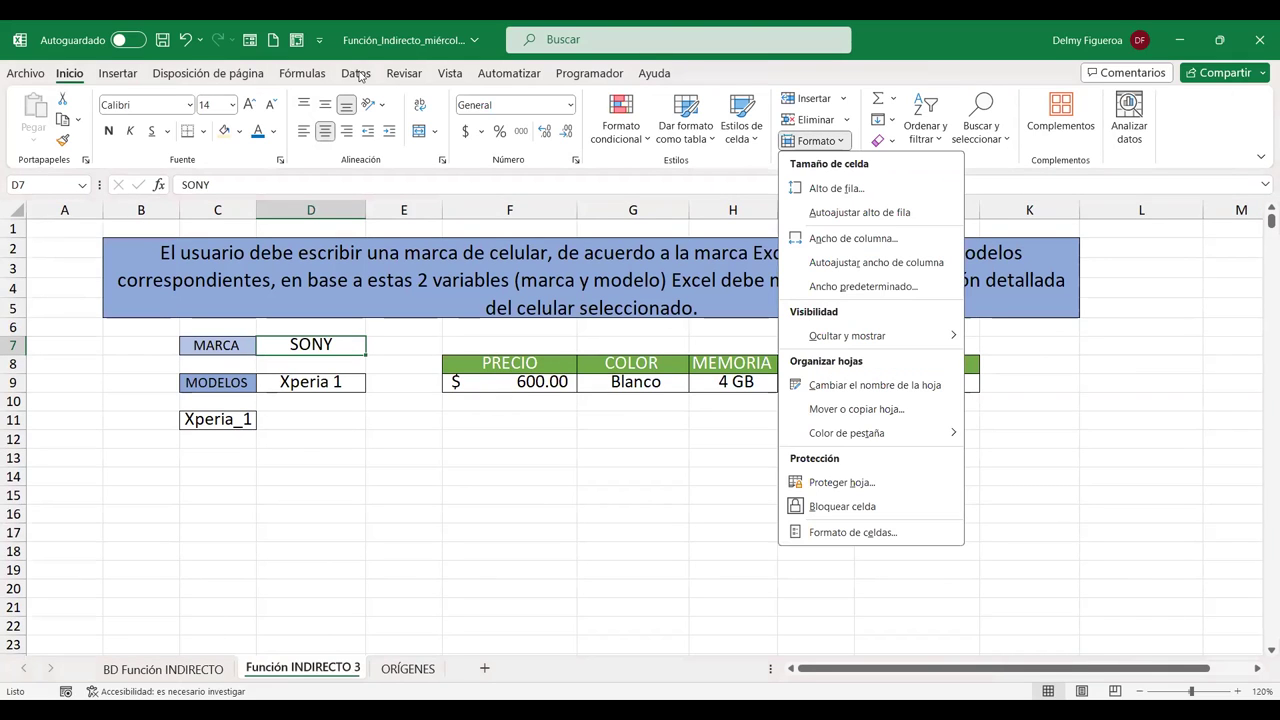
left_click(358, 75)
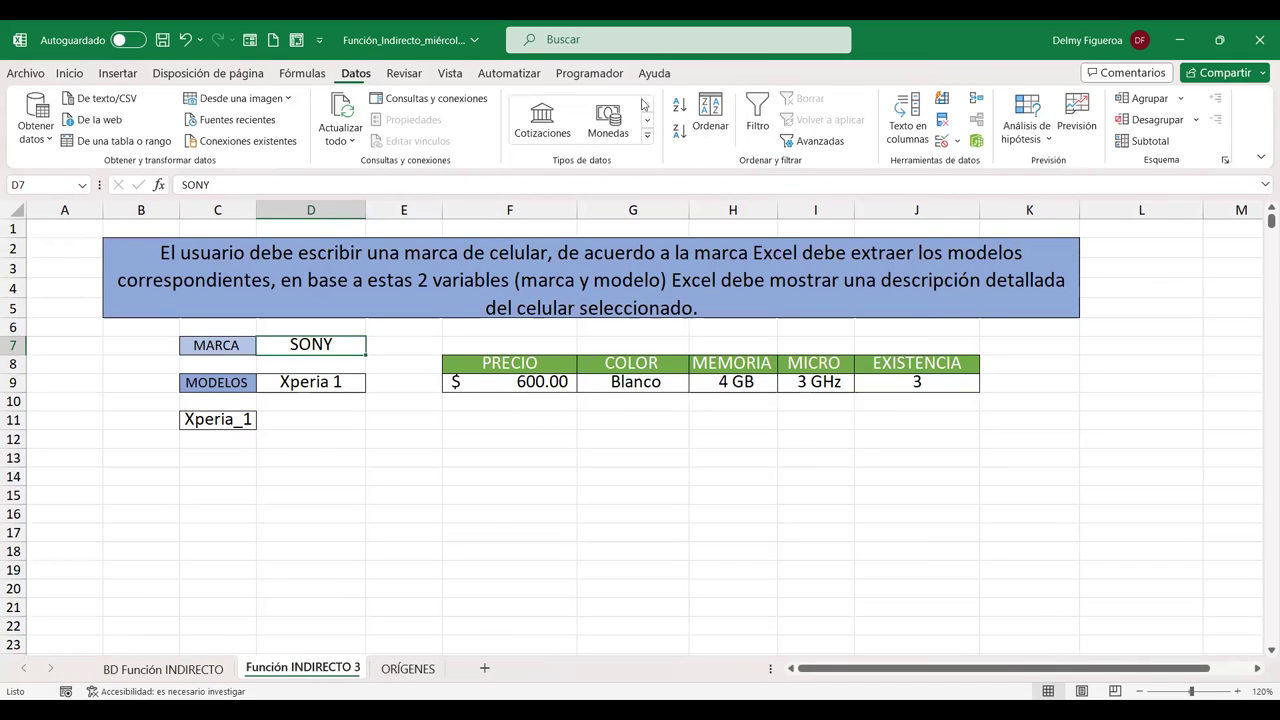
left_click(941, 142)
left_click(780, 298)
left_click(748, 347)
left_click(829, 367)
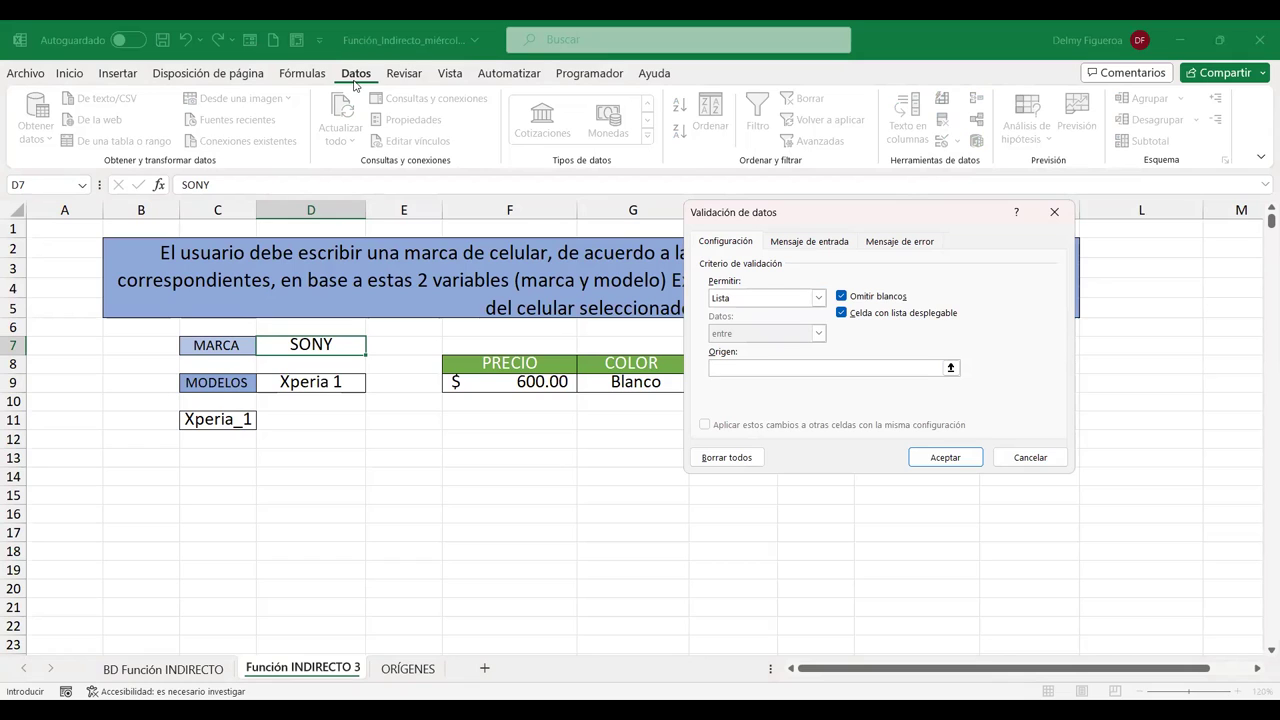
left_click(522, 112)
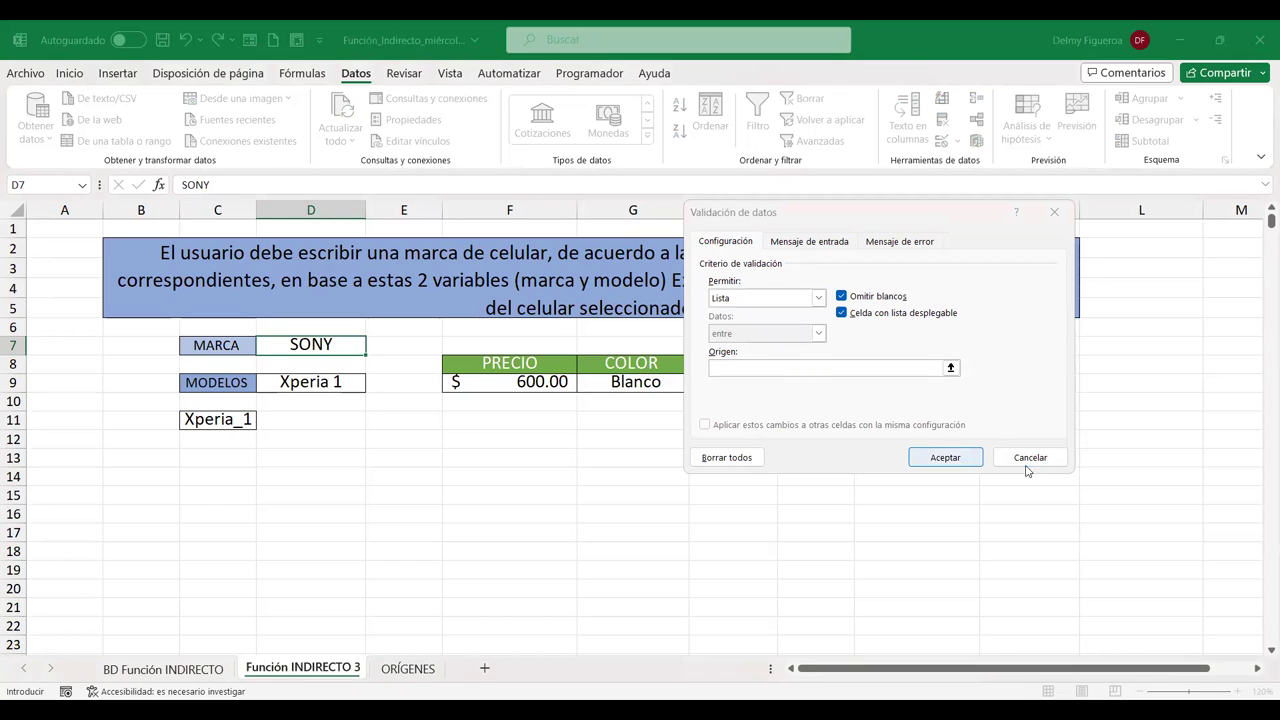
left_click(917, 369)
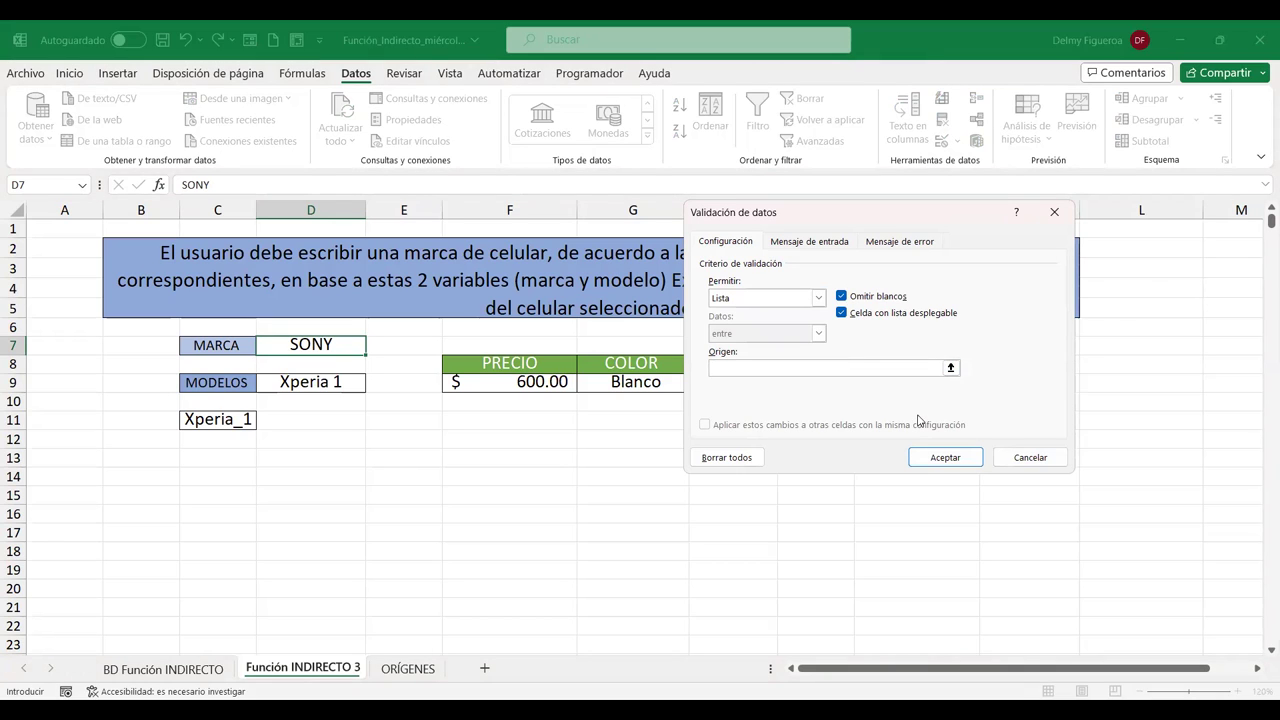
Paste the MARCAS name as the list source via F3
key("F3")
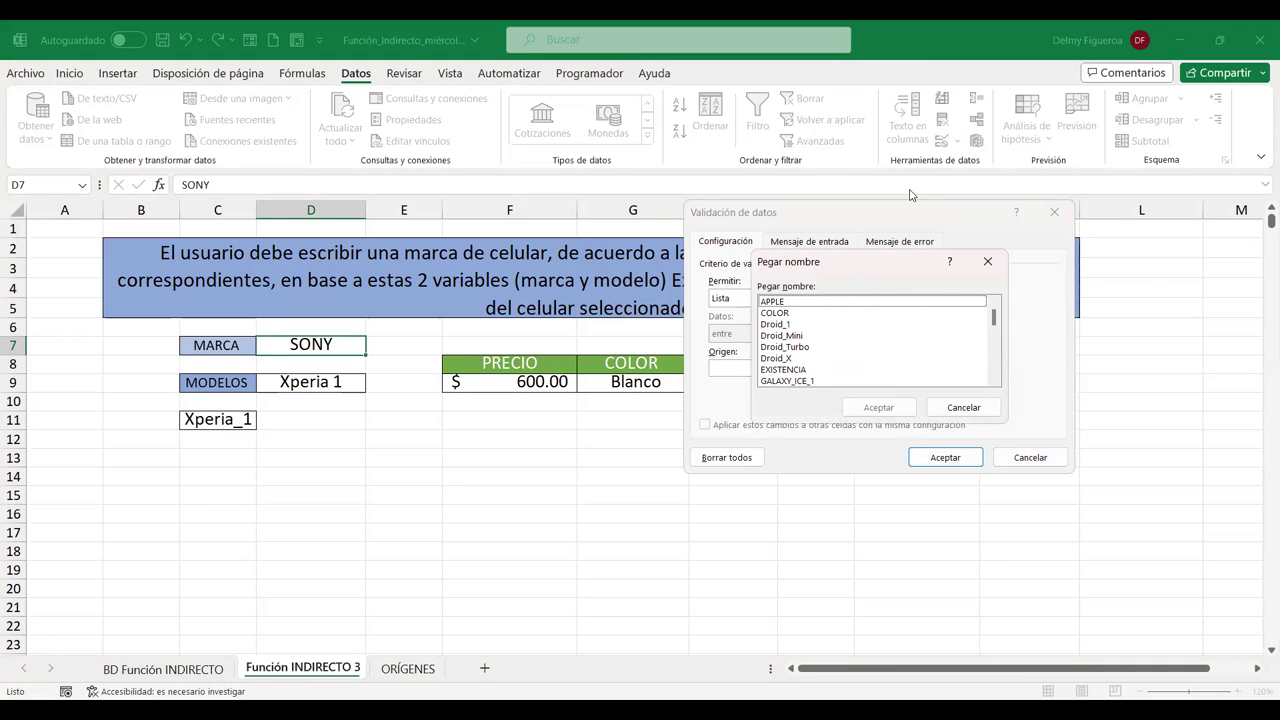
left_click_drag(860, 261, 921, 148)
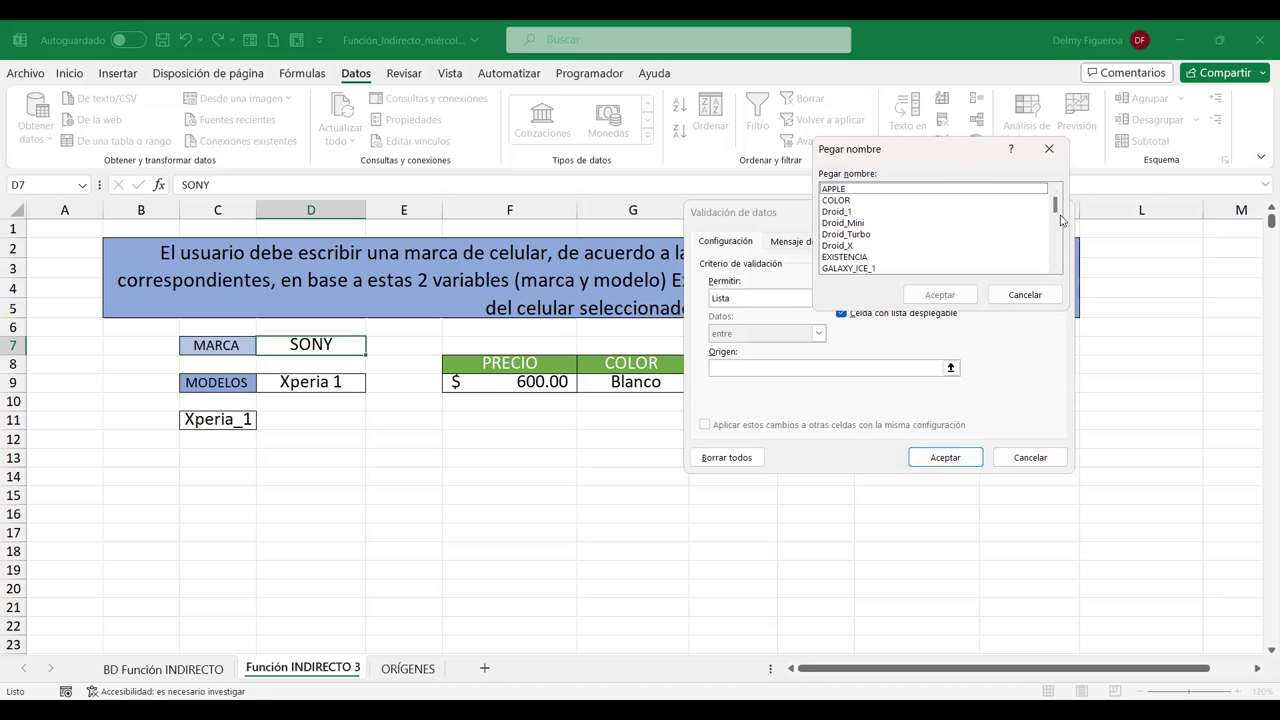
scroll(1062, 220, "down", 5)
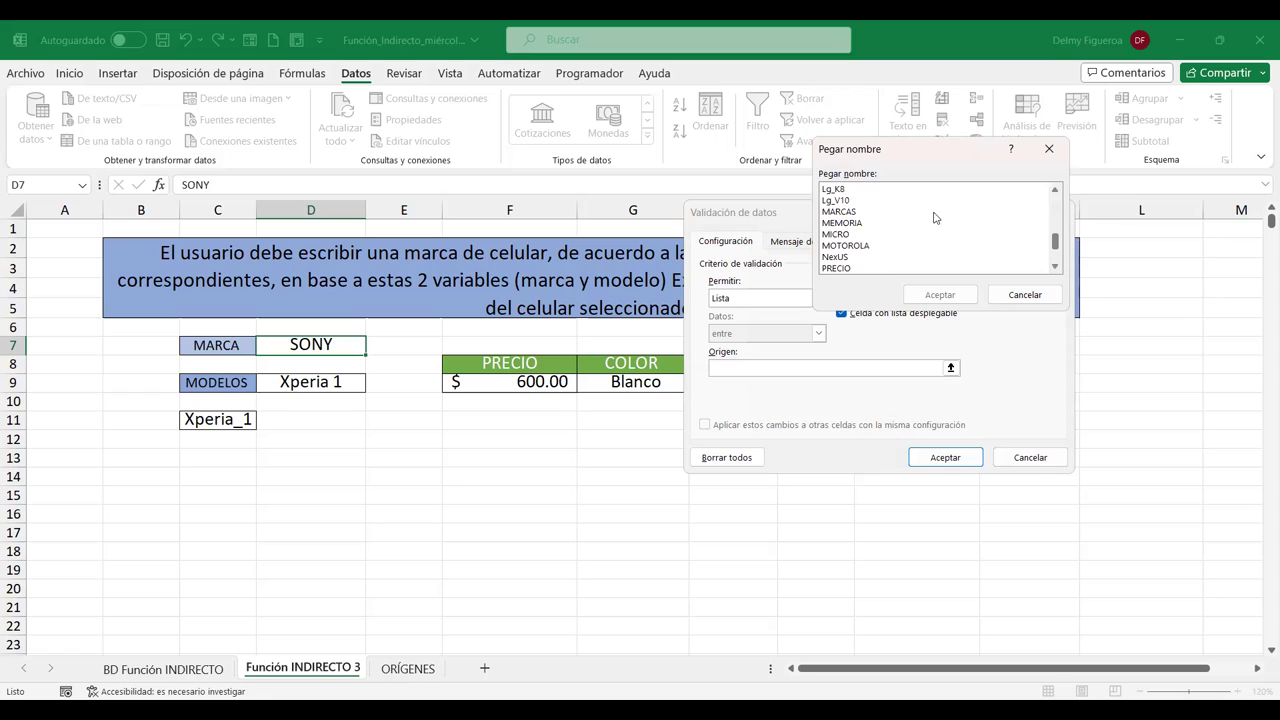
left_click(849, 213)
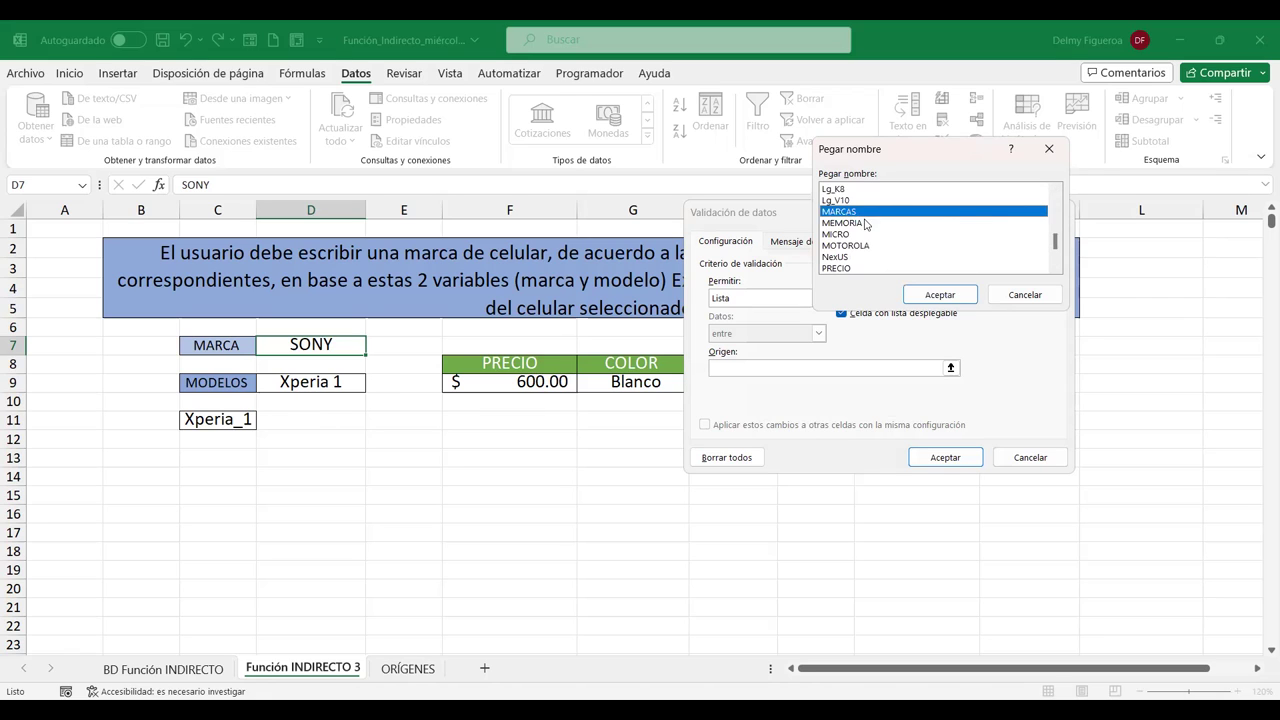
left_click(940, 300)
key("Return")
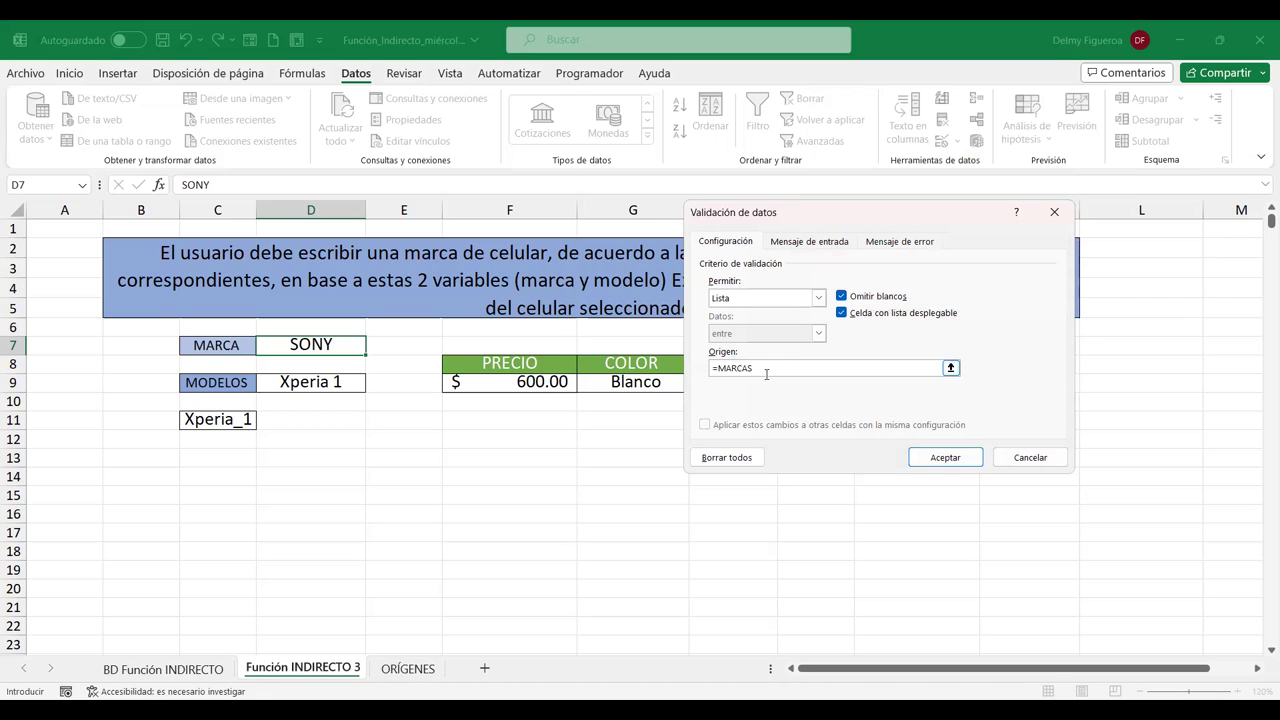
Apply the D7 validation, then pick brand LG in D7 and model NexUS in D9
left_click(965, 459)
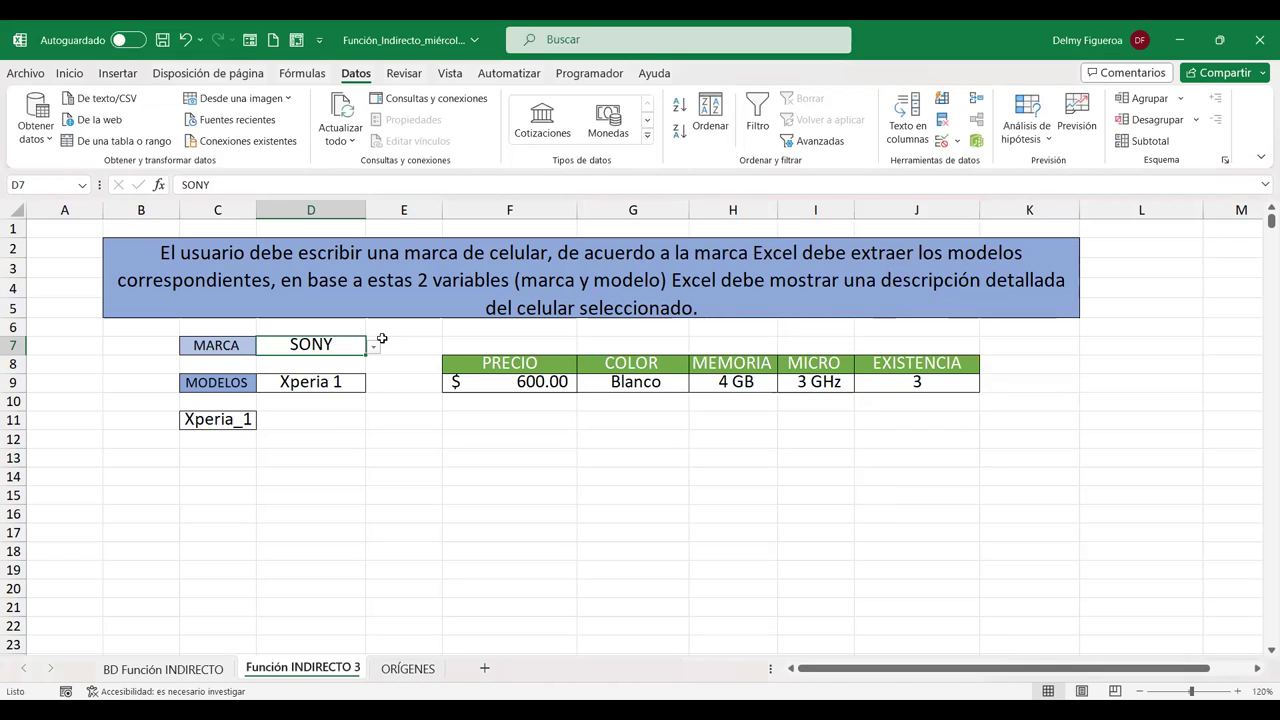
left_click(373, 349)
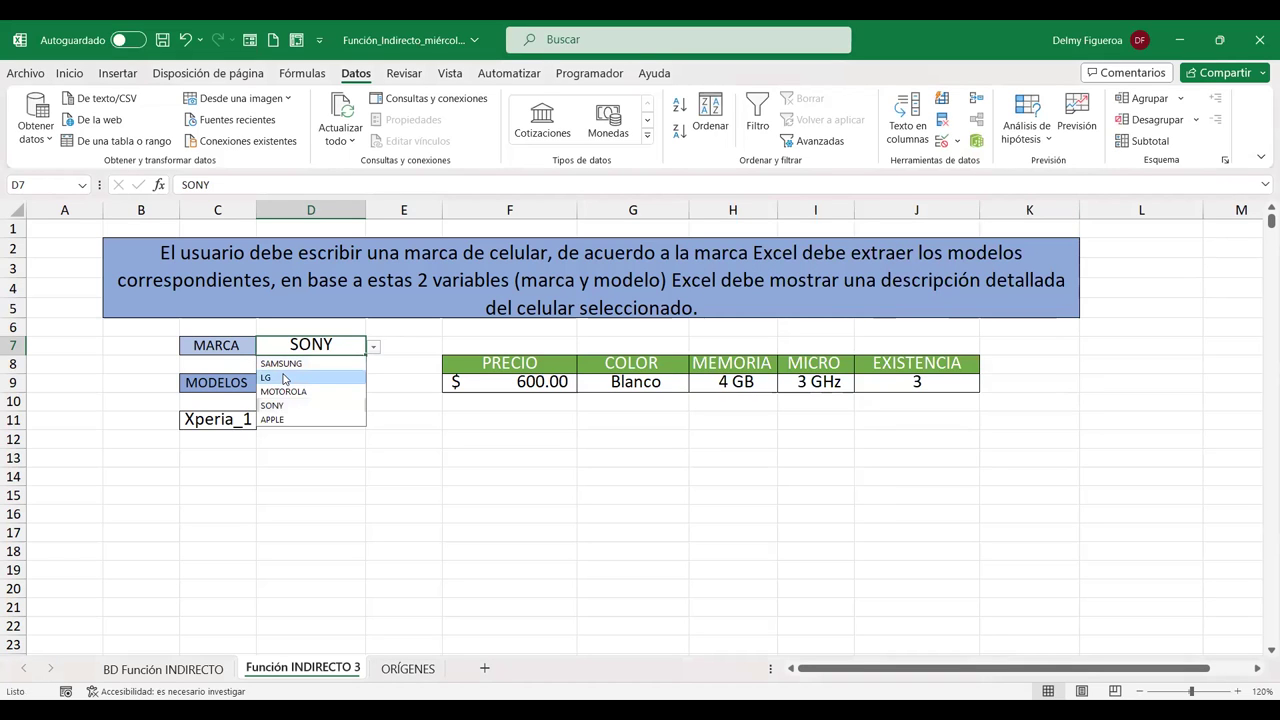
left_click(335, 382)
left_click(335, 382)
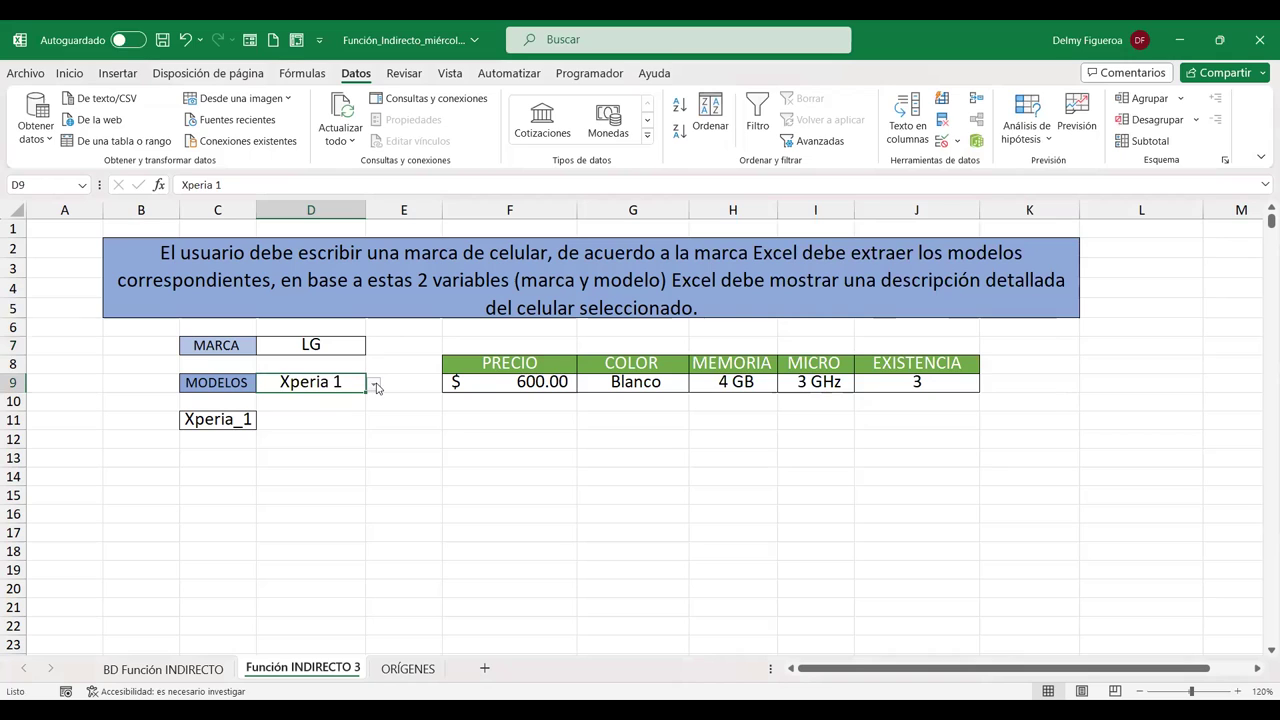
left_click(377, 388)
left_click(300, 456)
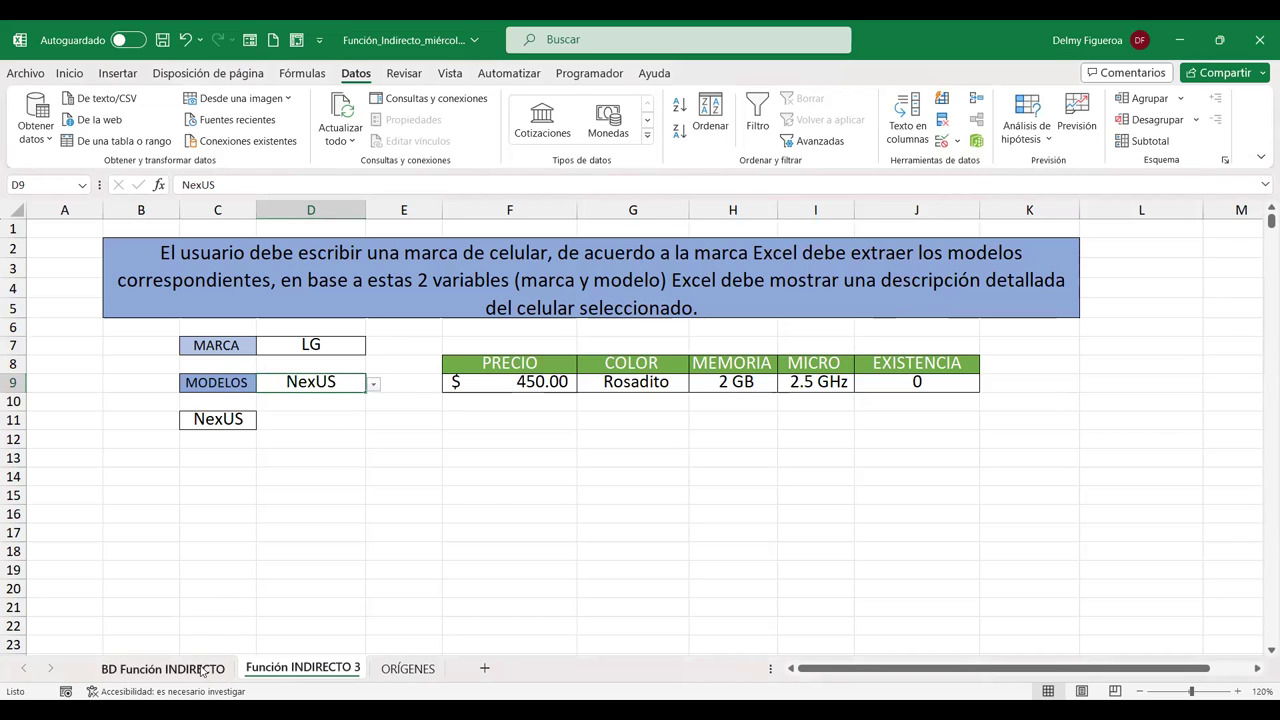
Verify the LG NexUS row ($450.00, Rosadito, 2 GB, 2.5 GHz, stock 0) on the data sheet
left_click(163, 668)
scroll(200, 517, "up", 3)
scroll(200, 517, "up", 1)
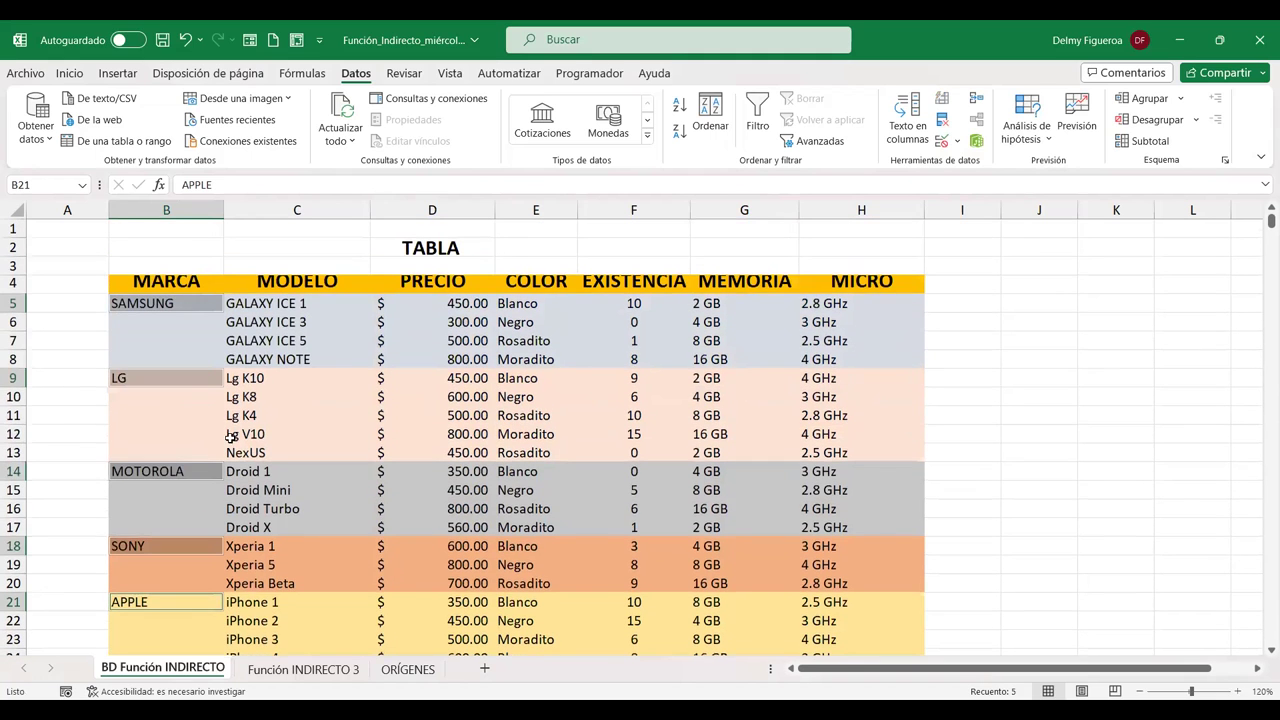
left_click(13, 453)
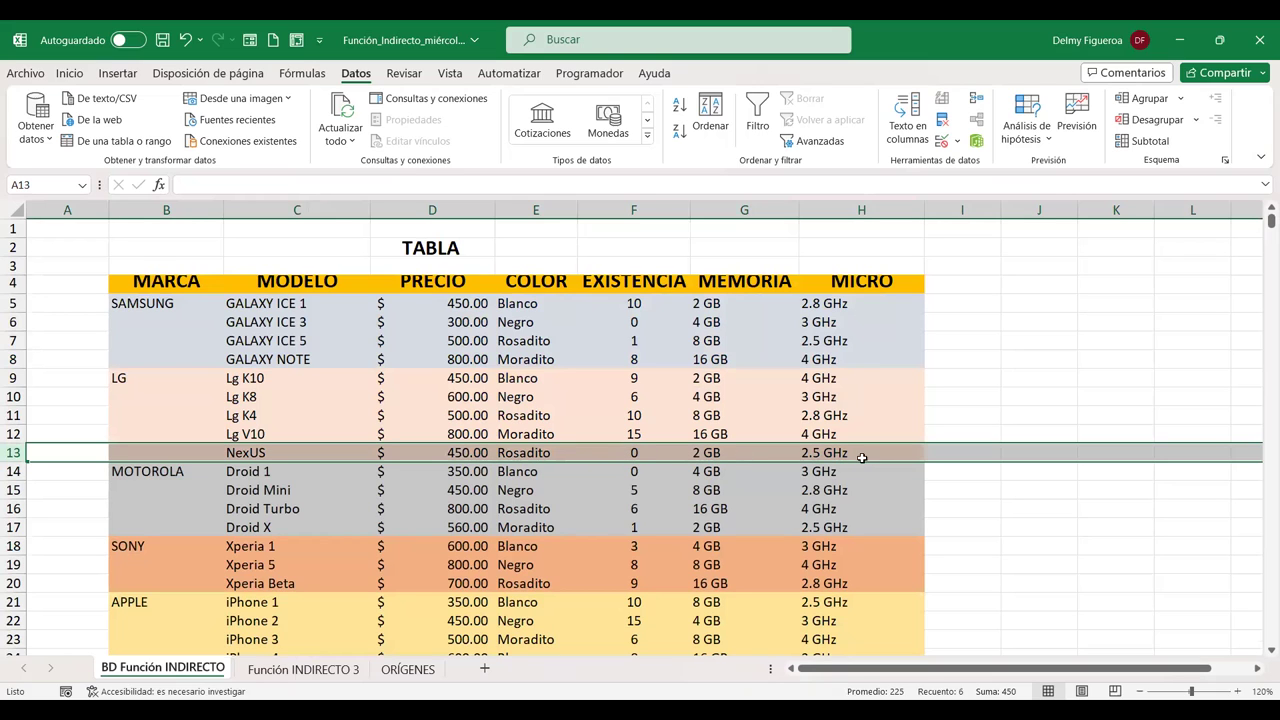
left_click(340, 668)
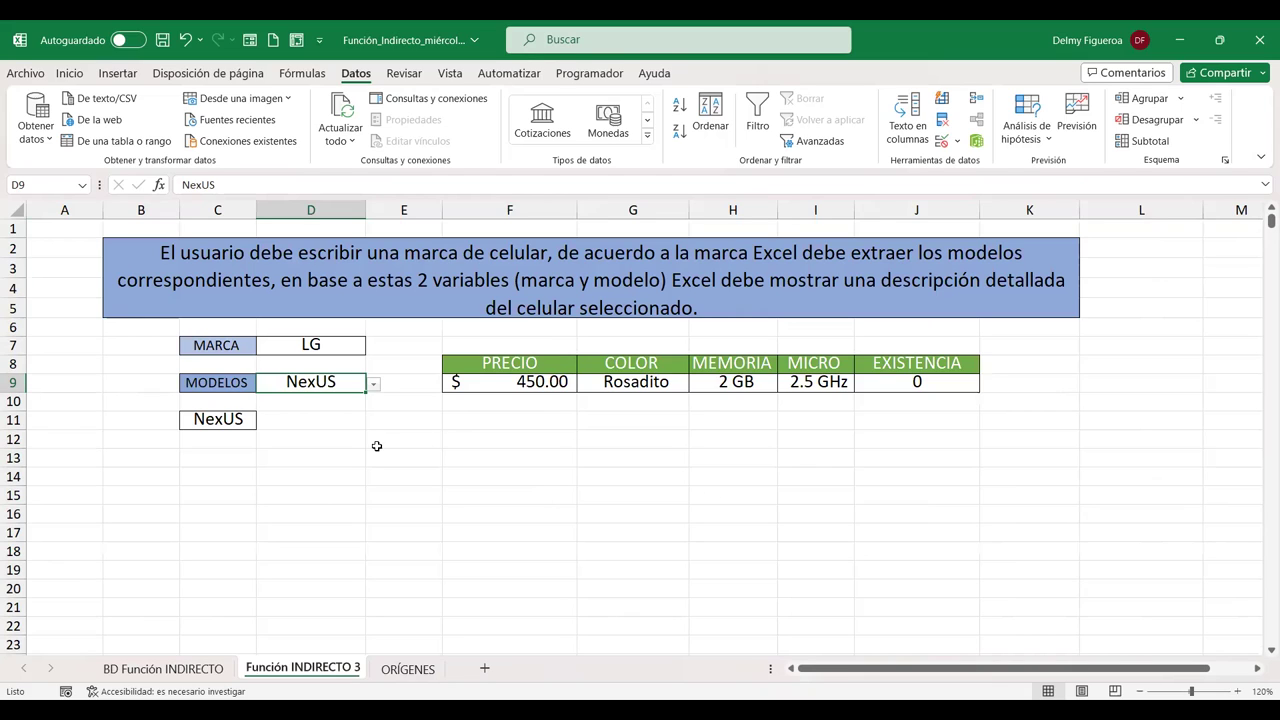
left_click(239, 422)
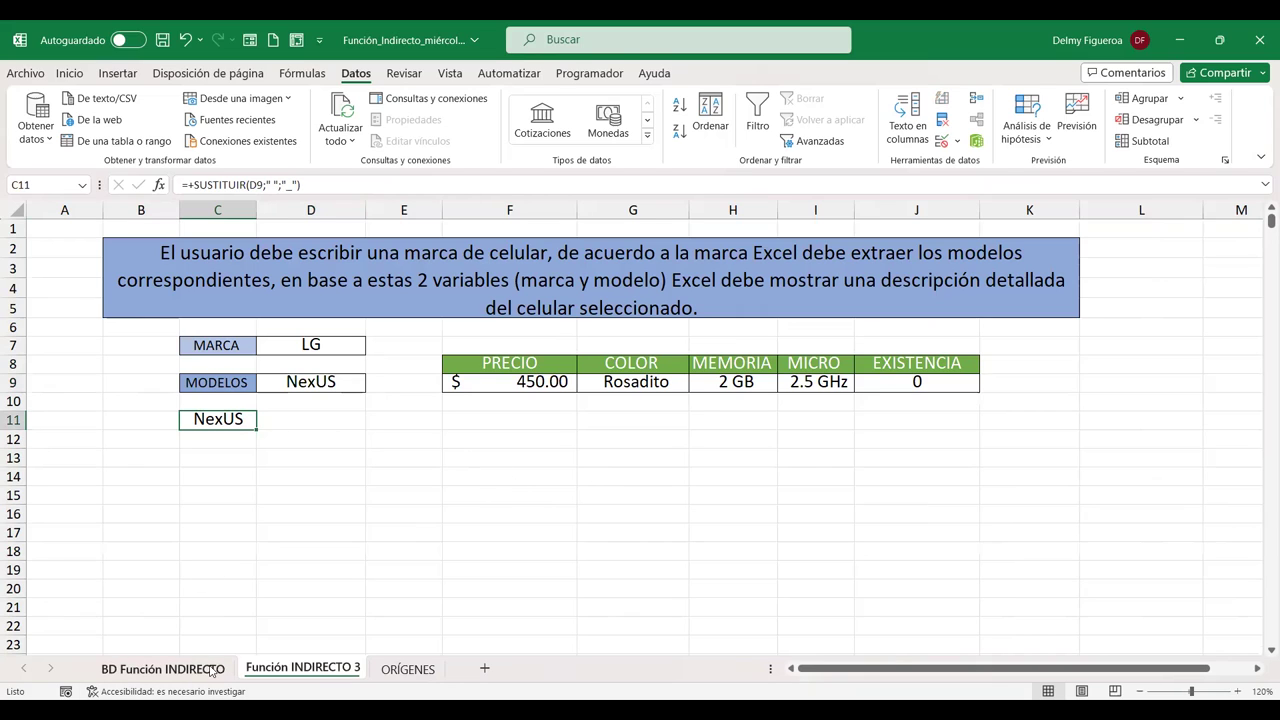
left_click(451, 473)
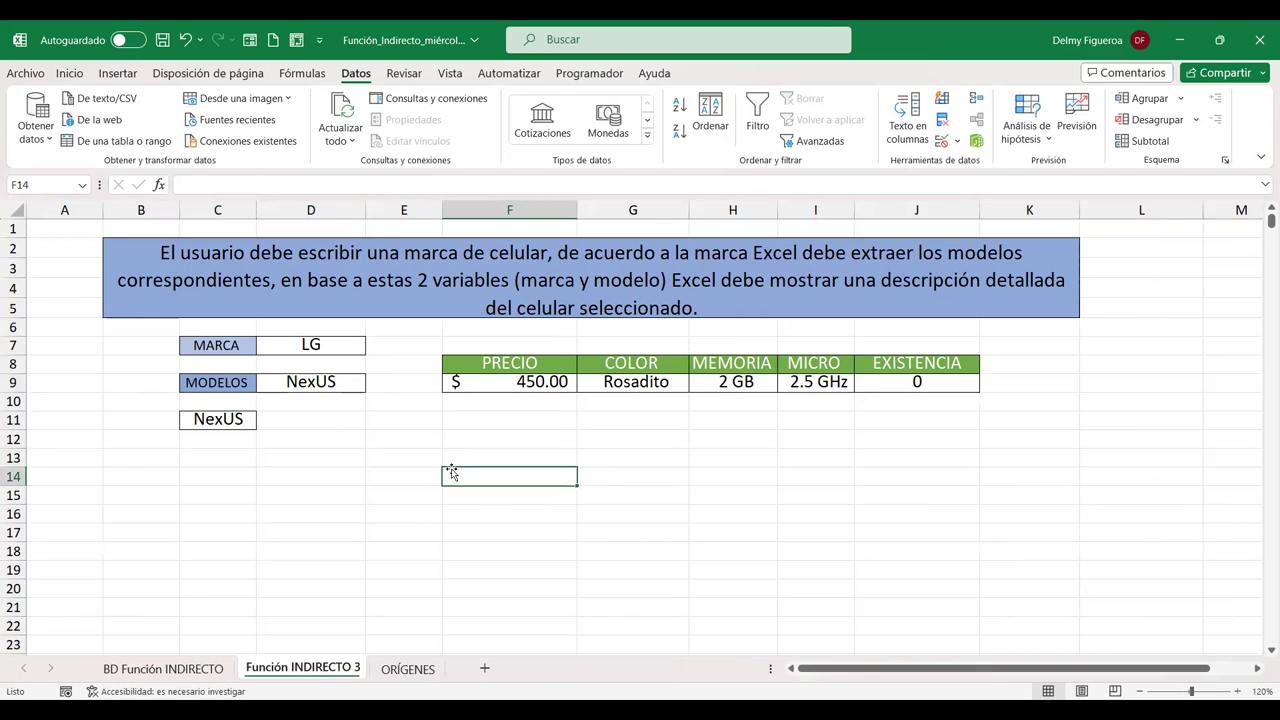
left_click(62, 222)
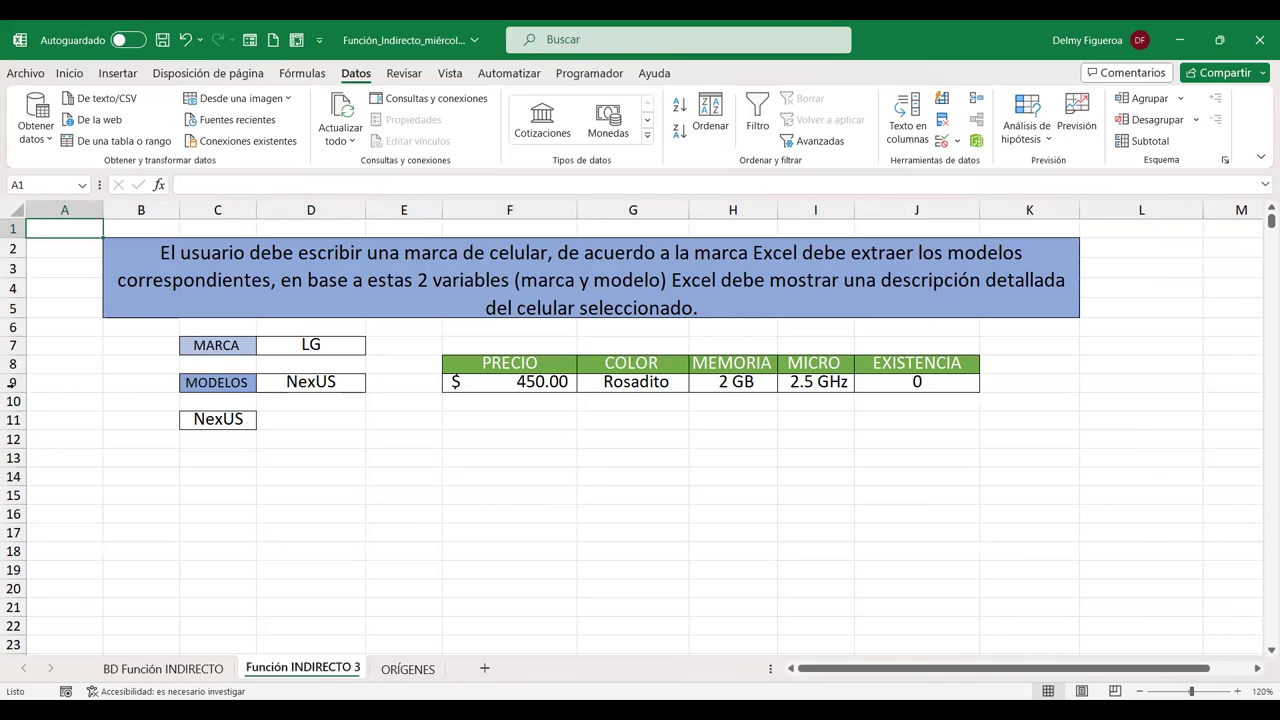
left_click(196, 670)
left_click(291, 303)
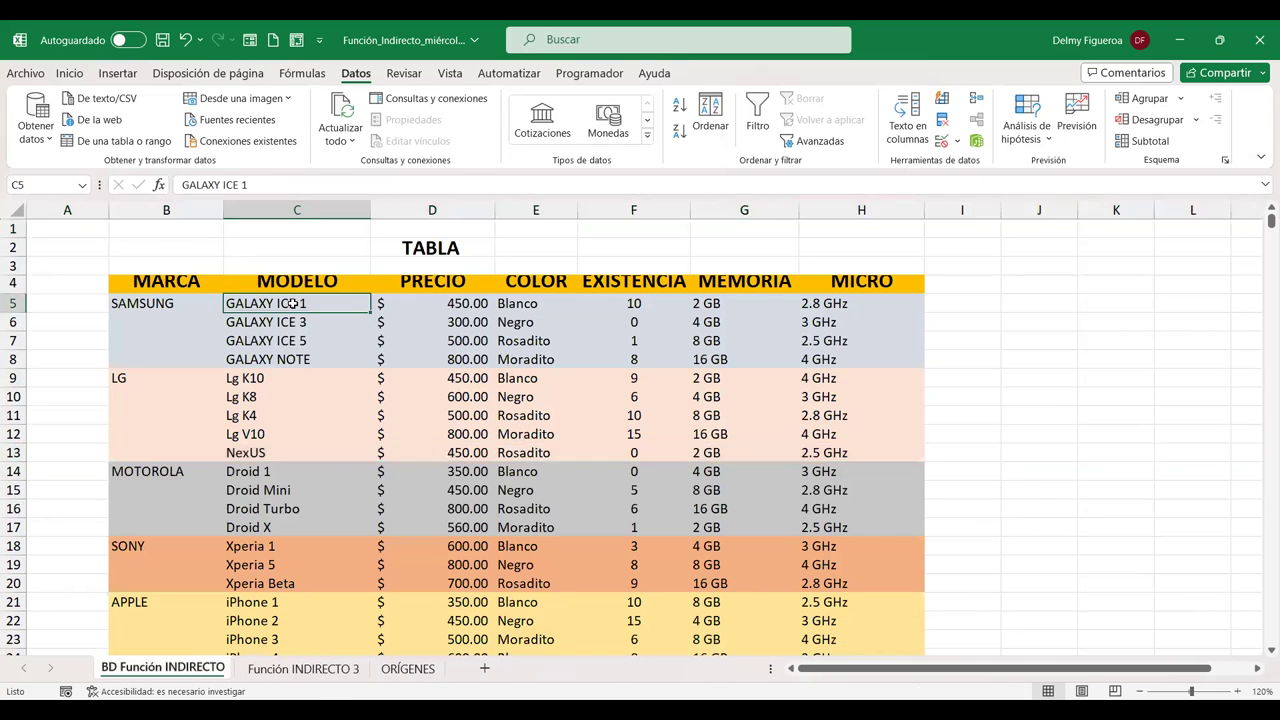
left_click(290, 670)
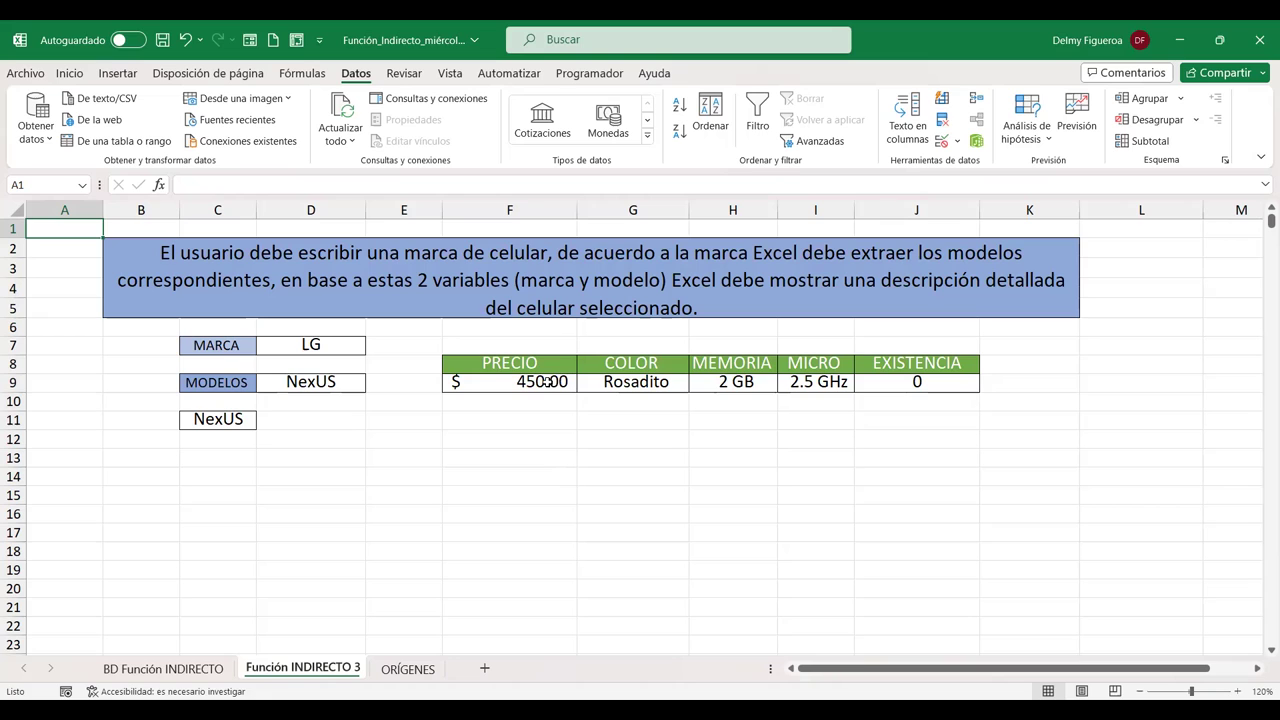
left_click(547, 381)
double_click(496, 381)
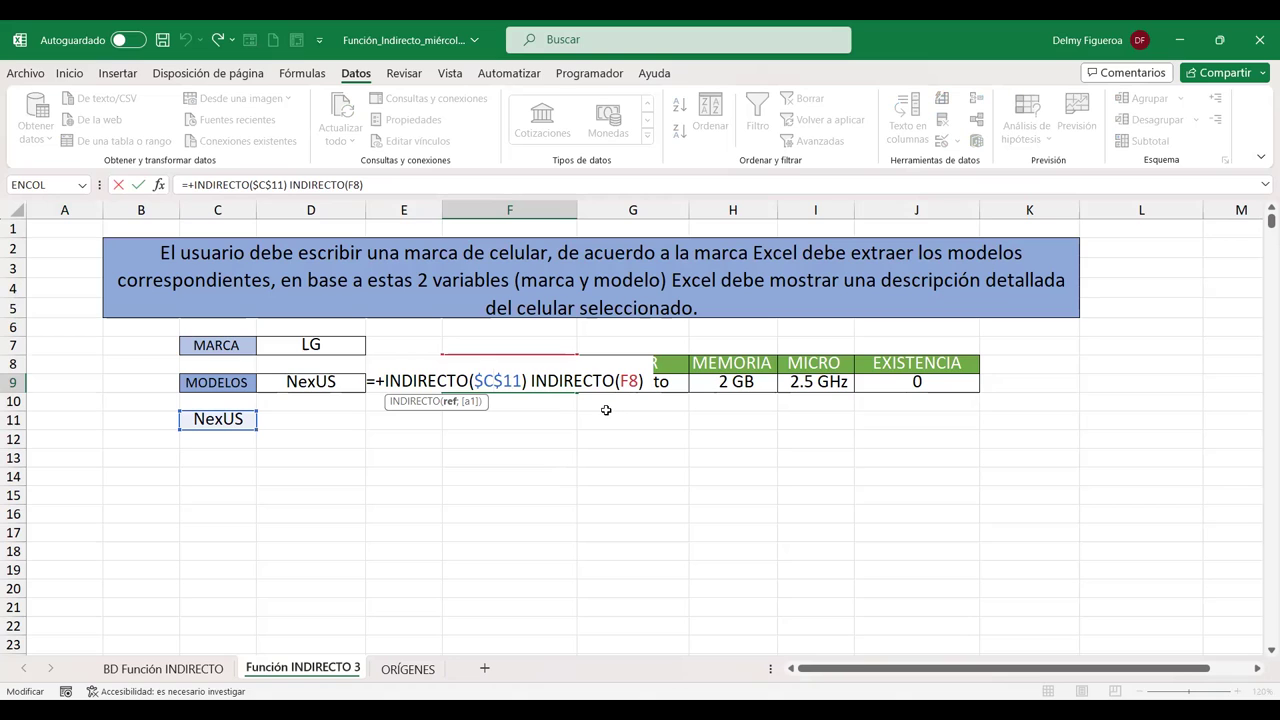
key("Return")
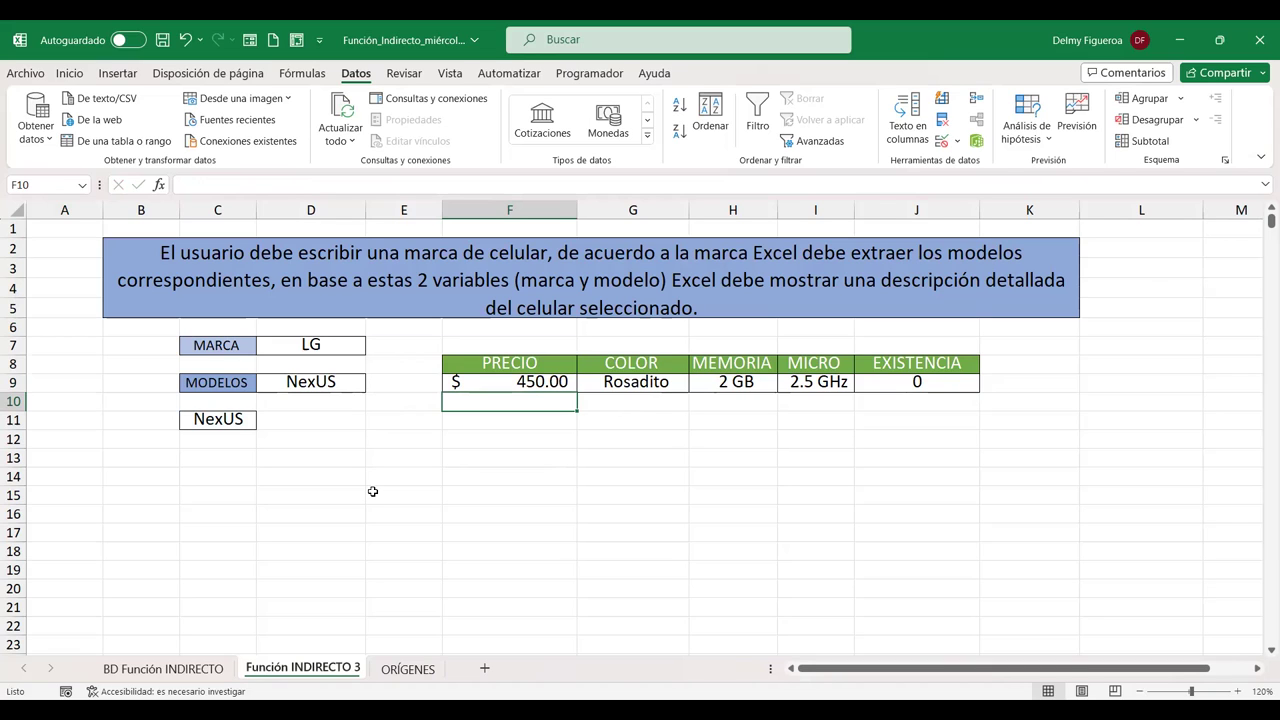
key("F3")
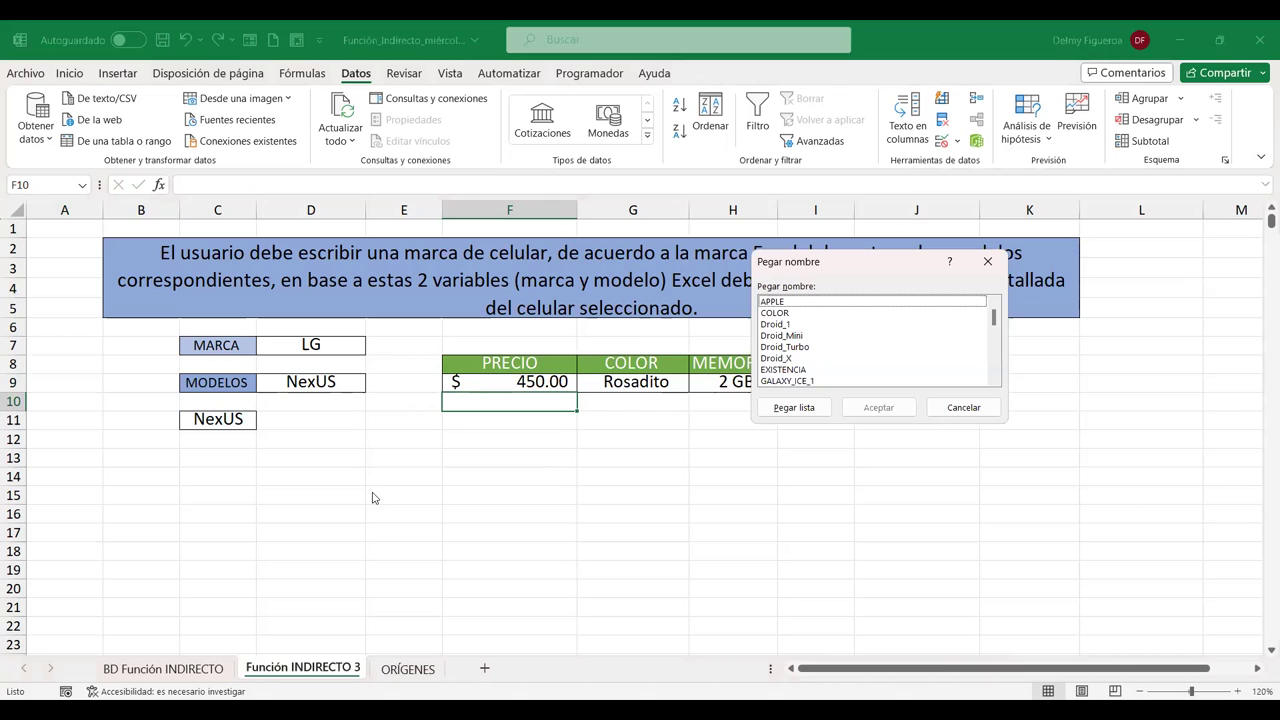
left_click_drag(995, 322, 994, 387)
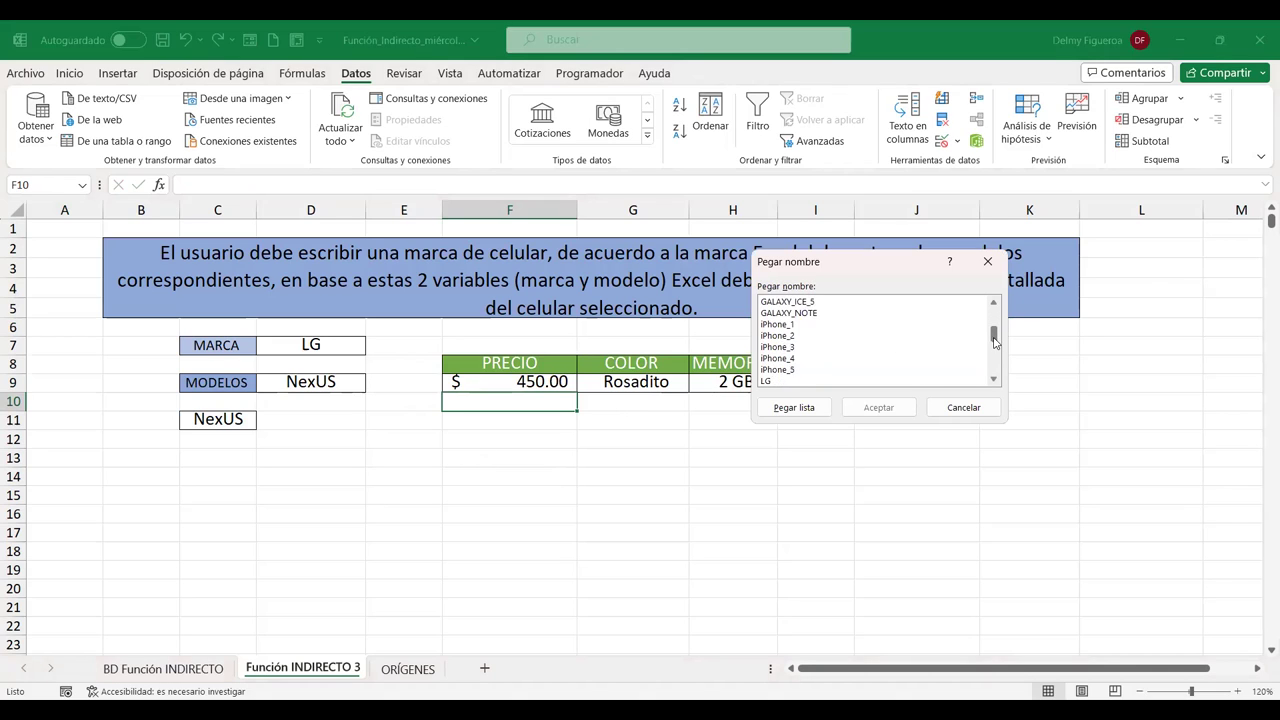
left_click(964, 407)
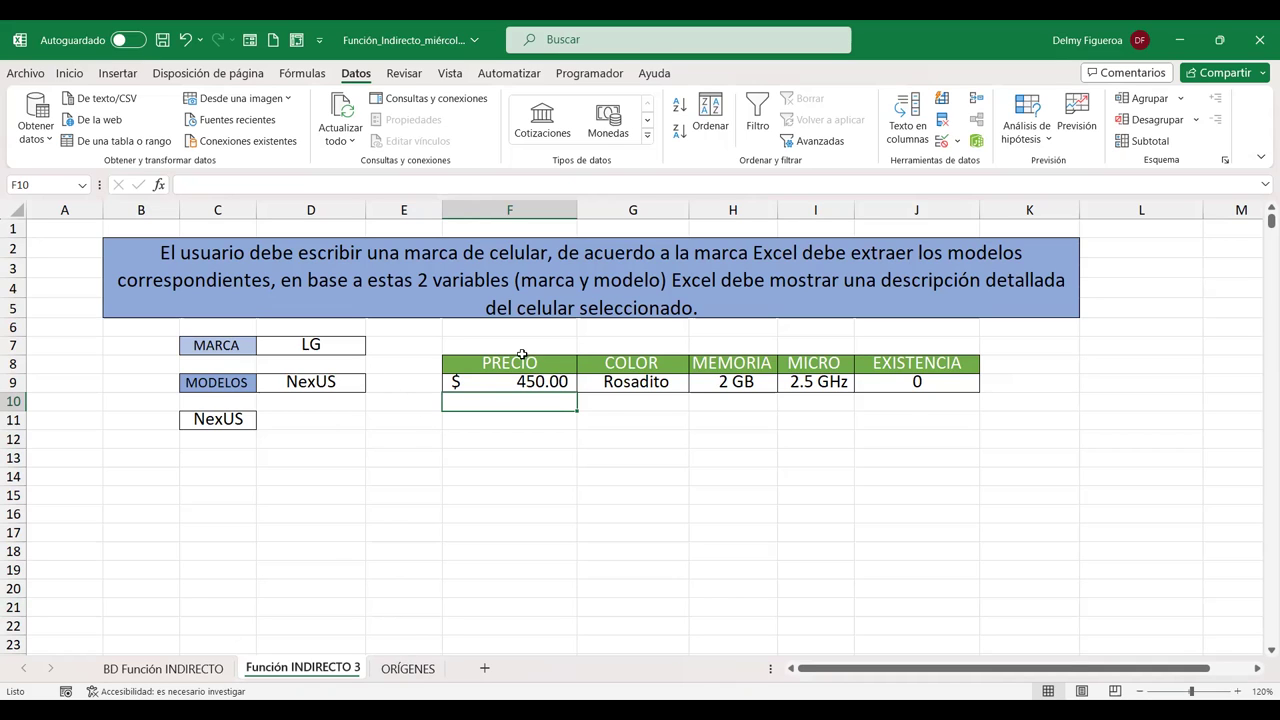
Locate the iPhone 5 row on the BD Función INDIRECTO data sheet
left_click(328, 344)
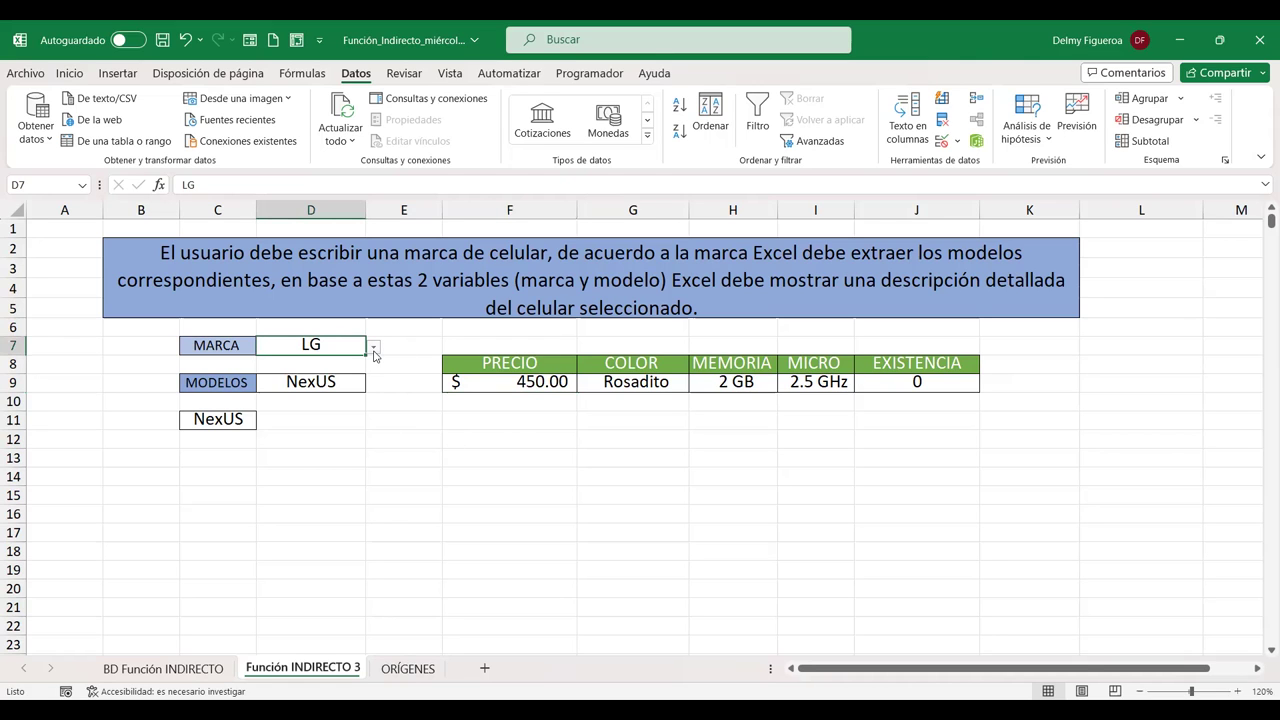
left_click(206, 667)
left_click(307, 401)
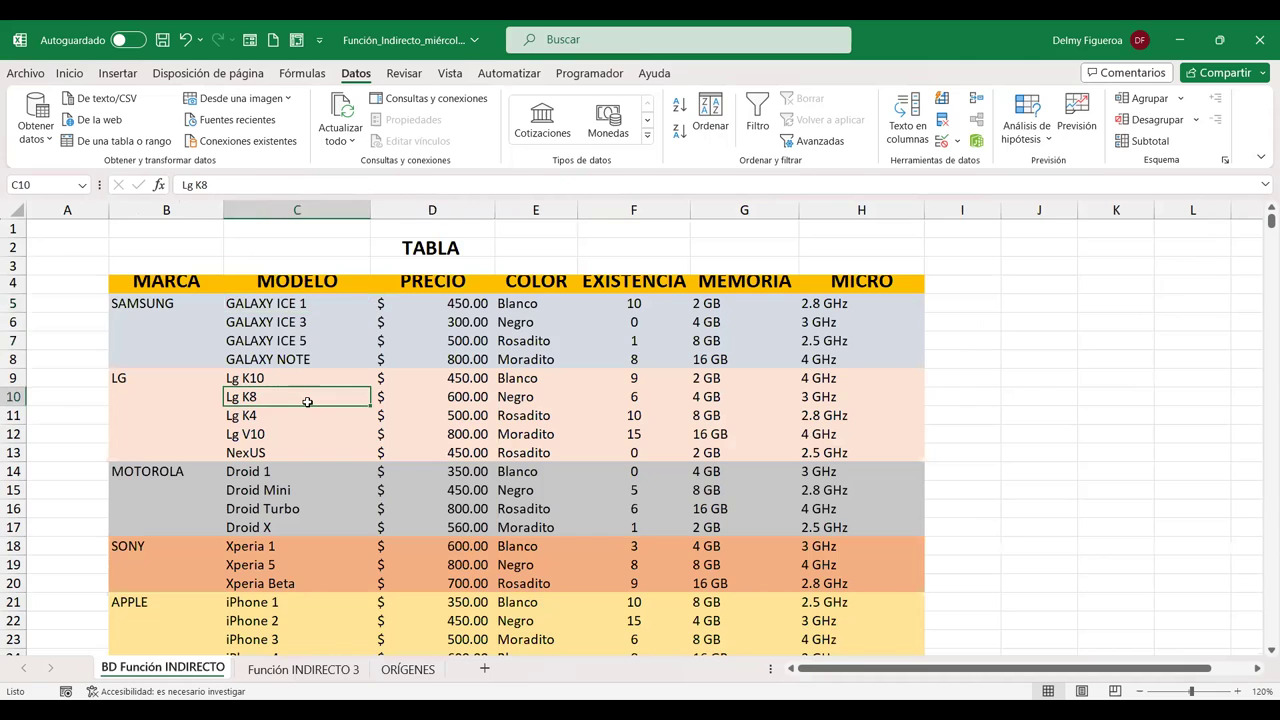
scroll(307, 401, "down", 6)
scroll(307, 401, "up", 2)
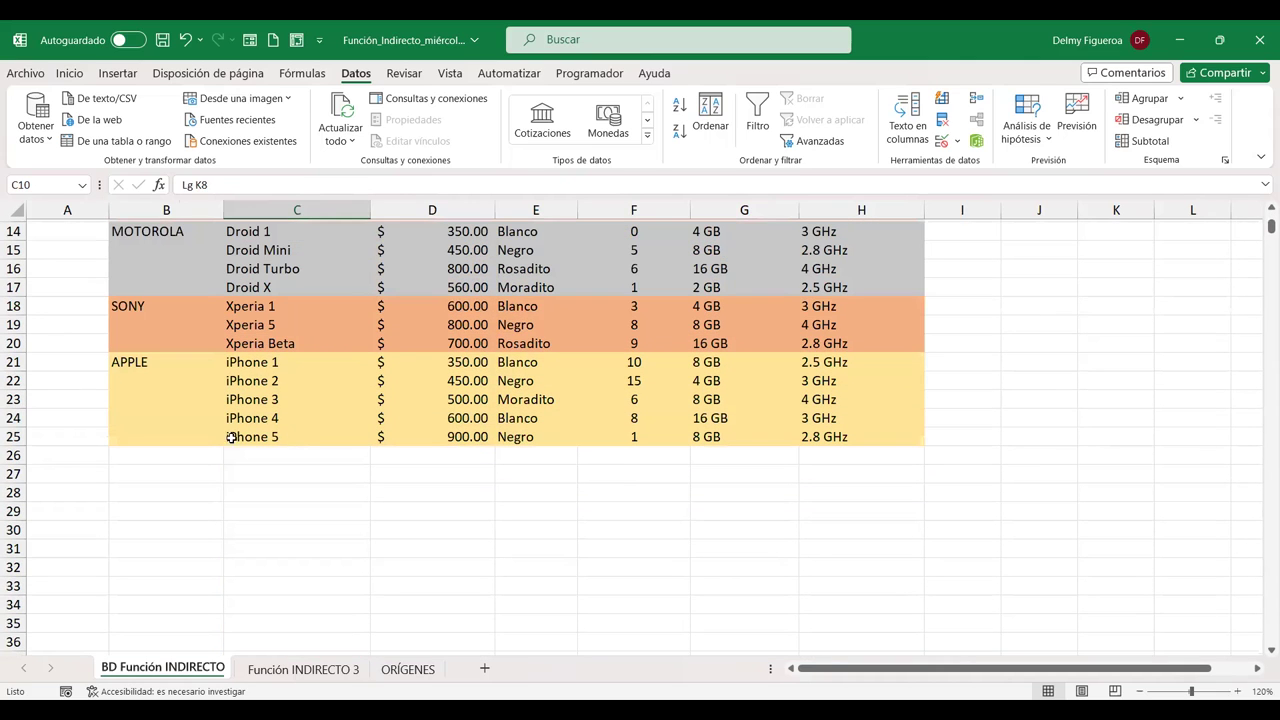
left_click(13, 437)
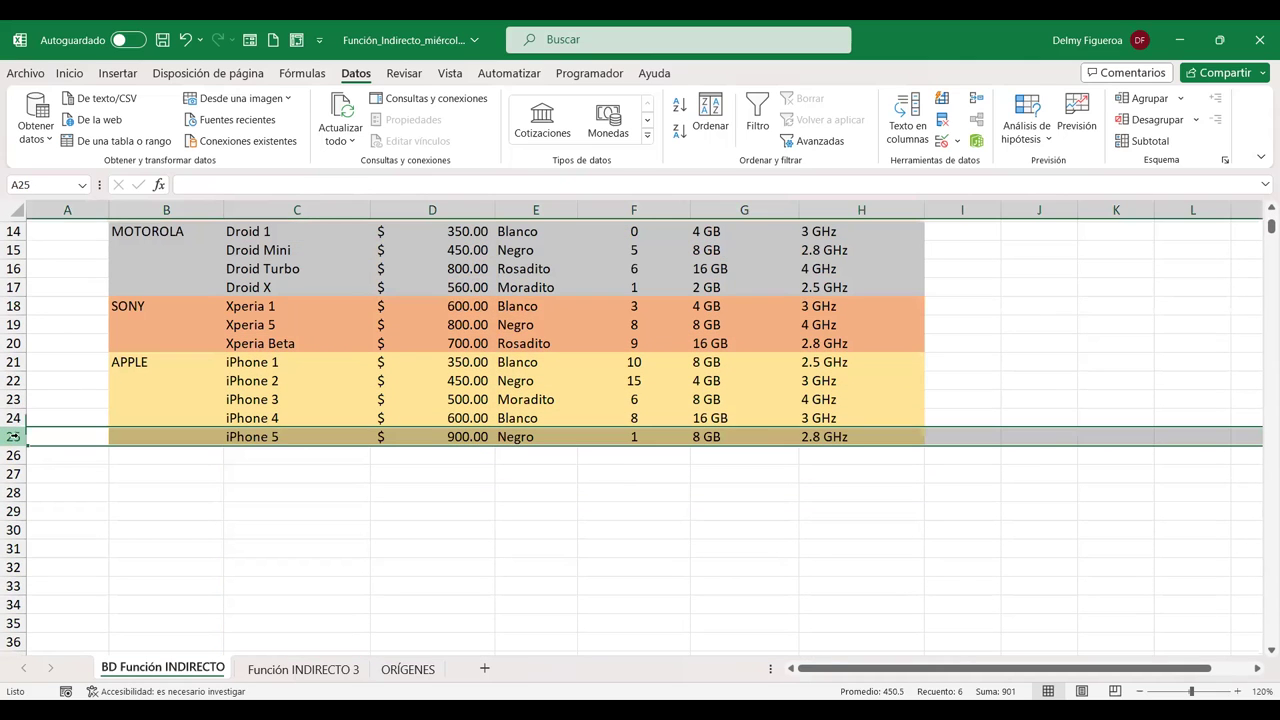
left_click(305, 669)
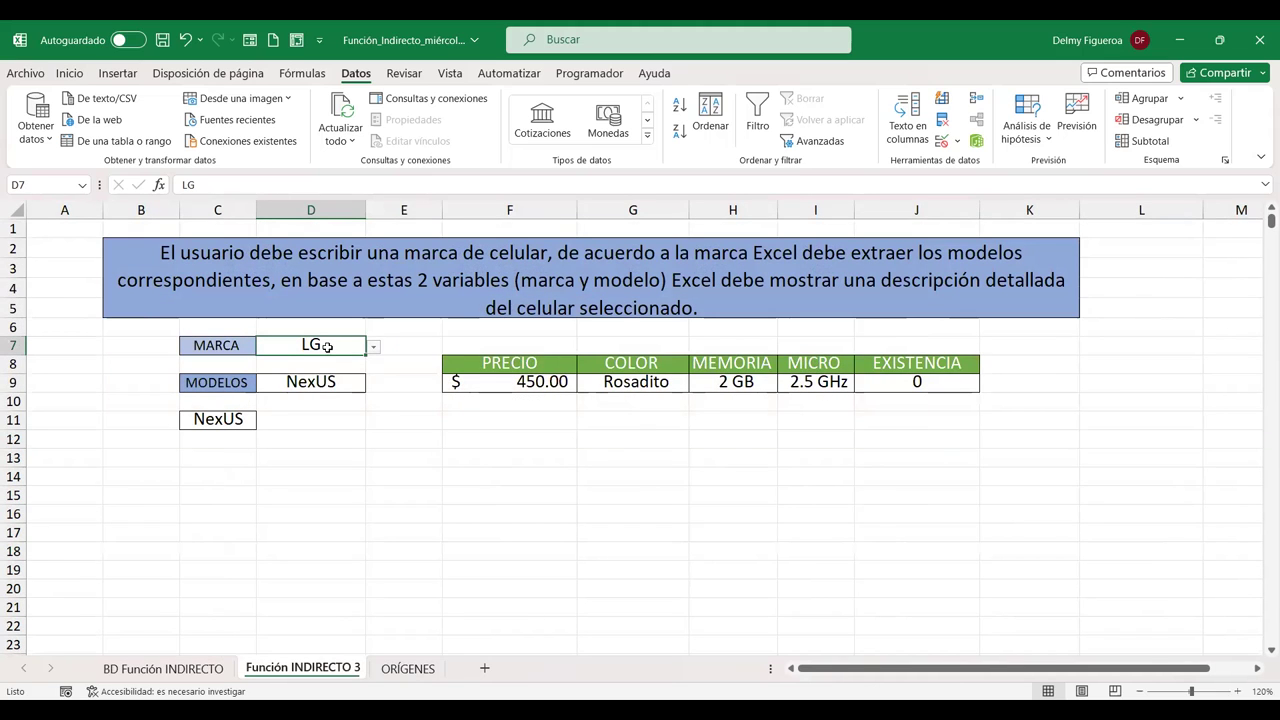
Choose APPLE in D7 and iPhone 5 in D9, then compare with the data sheet row
left_click(373, 348)
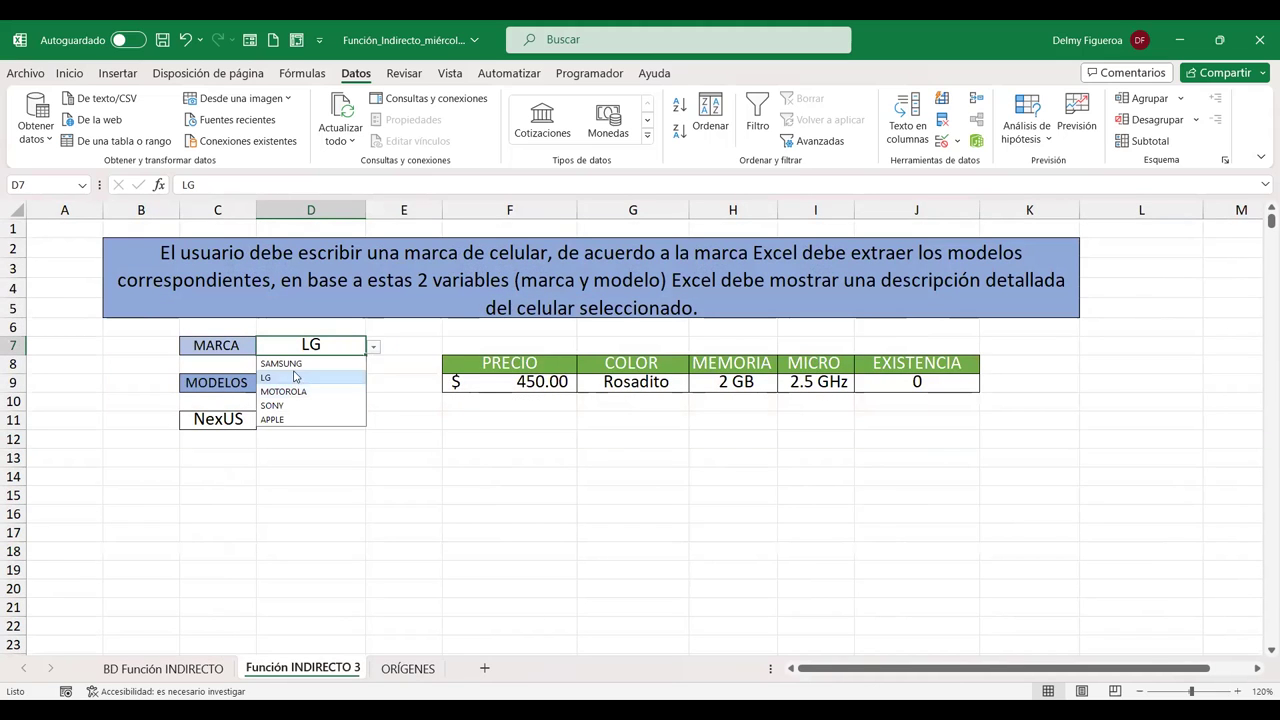
left_click(272, 419)
left_click(355, 383)
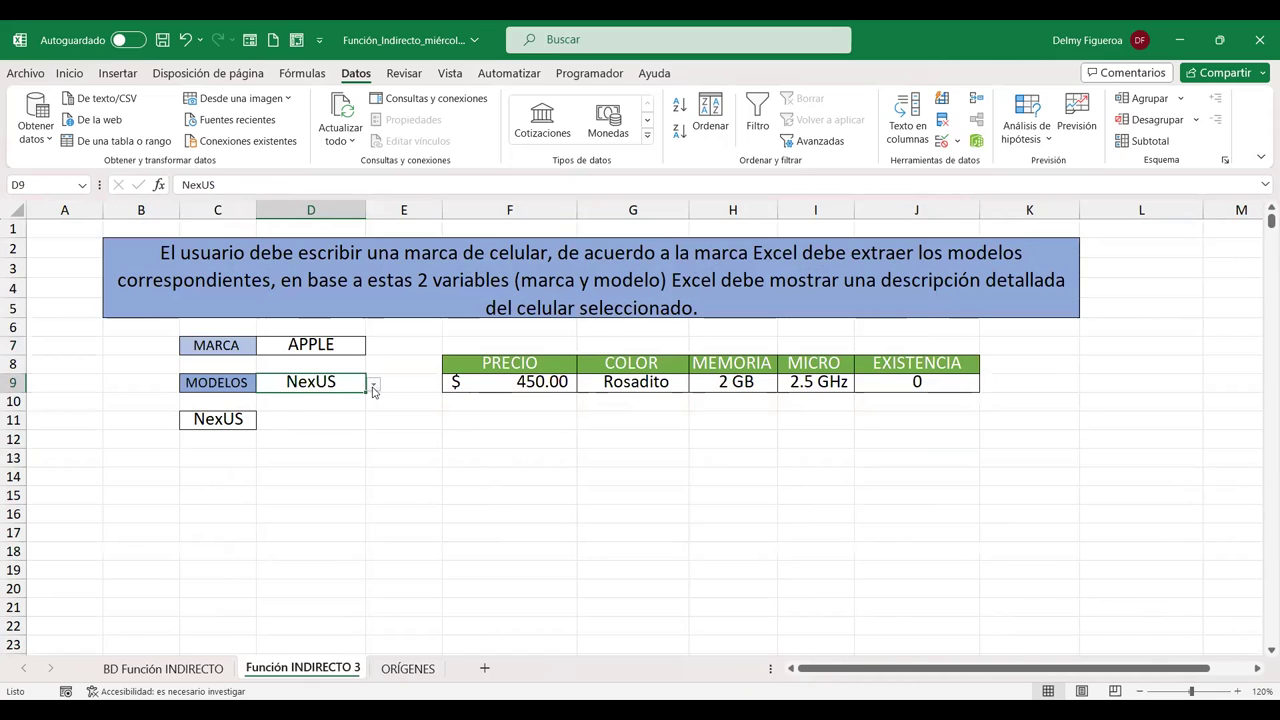
left_click(373, 388)
left_click(285, 437)
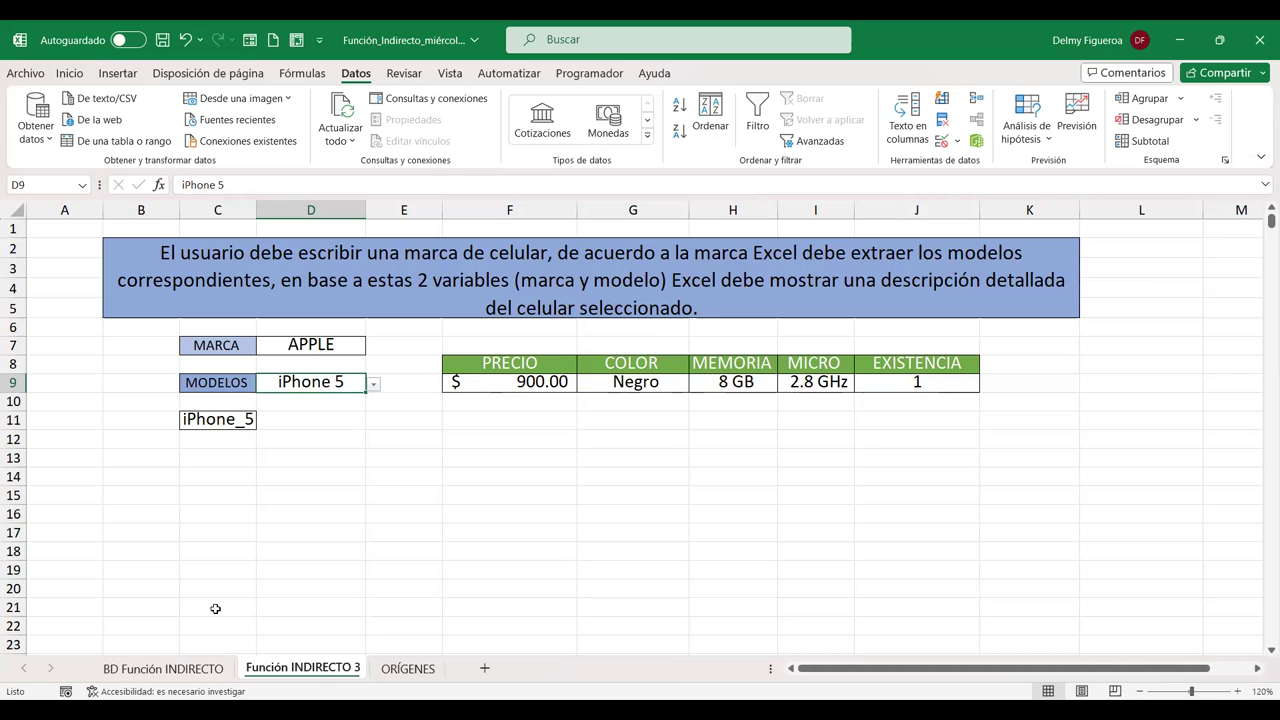
left_click(167, 670)
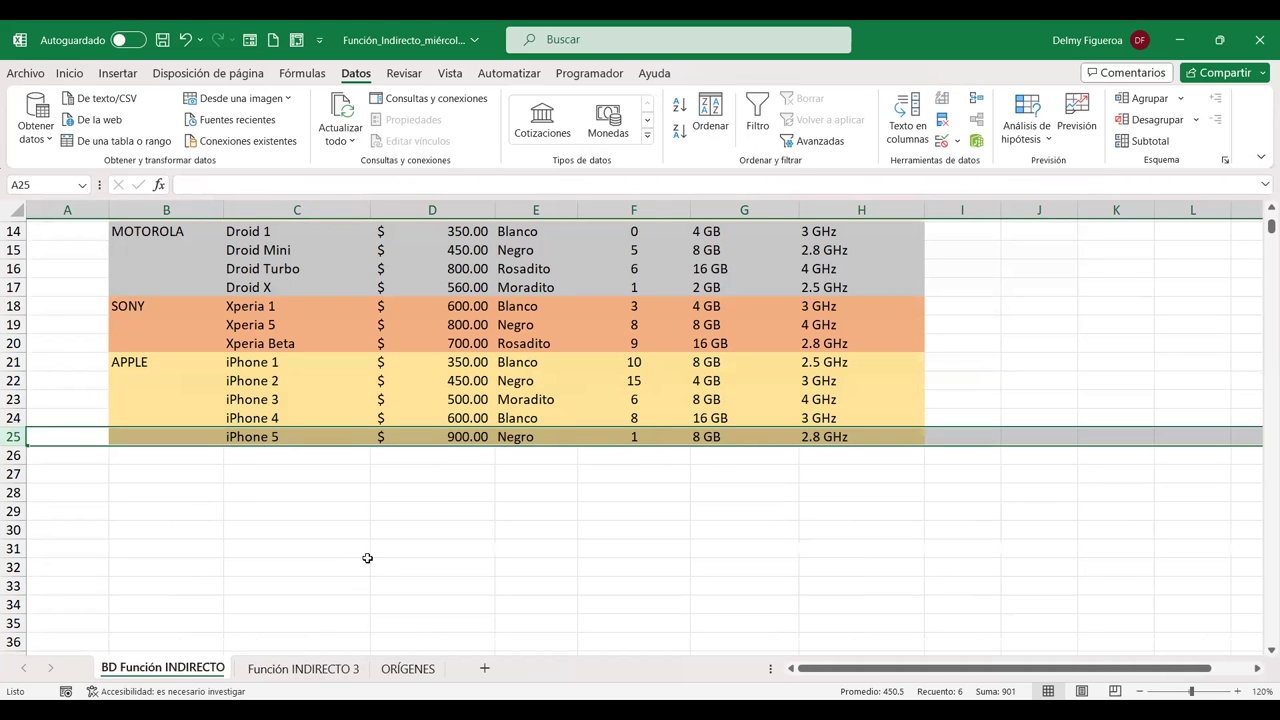
left_click(367, 560)
scroll(367, 560, "up", 2)
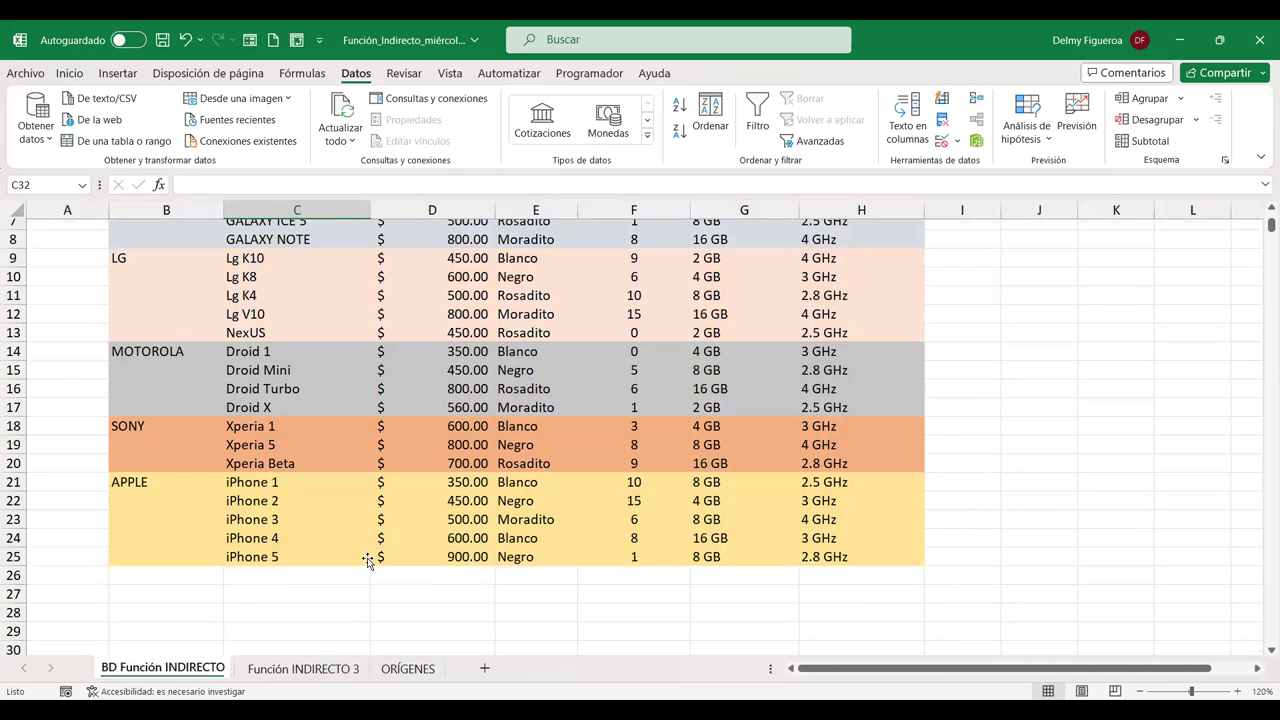
scroll(370, 580, "up", 2)
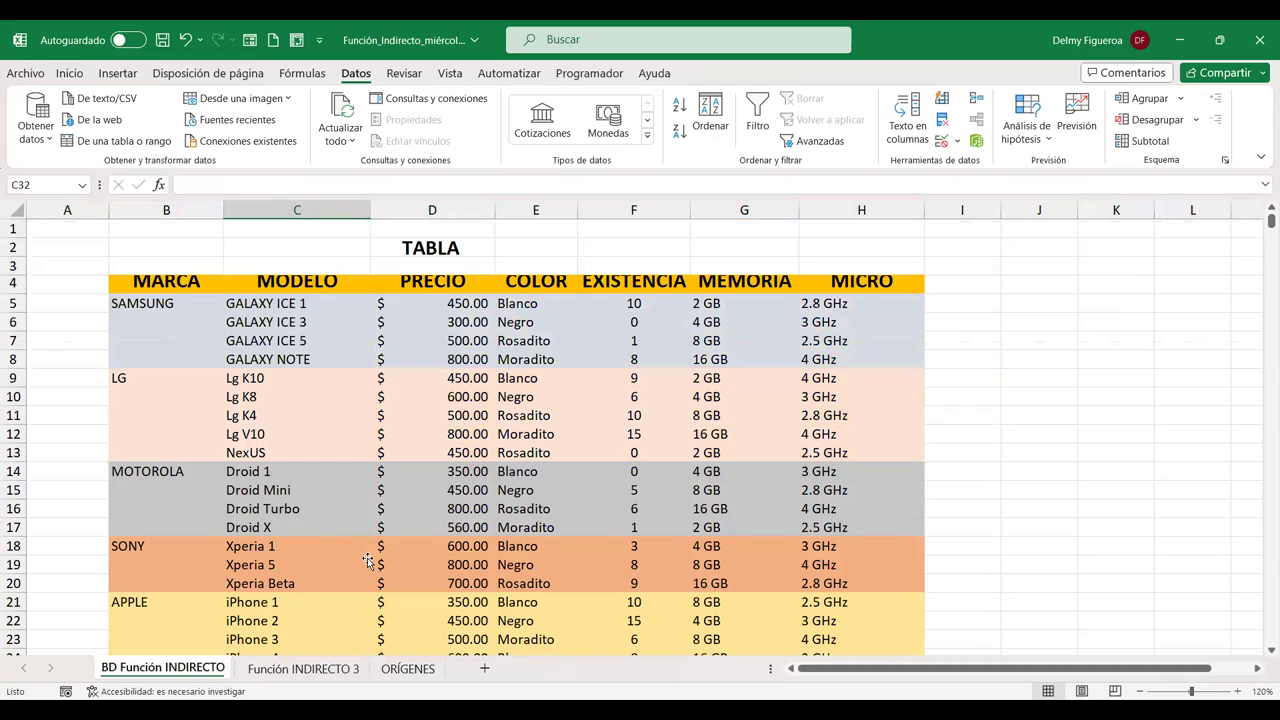
left_click(56, 230)
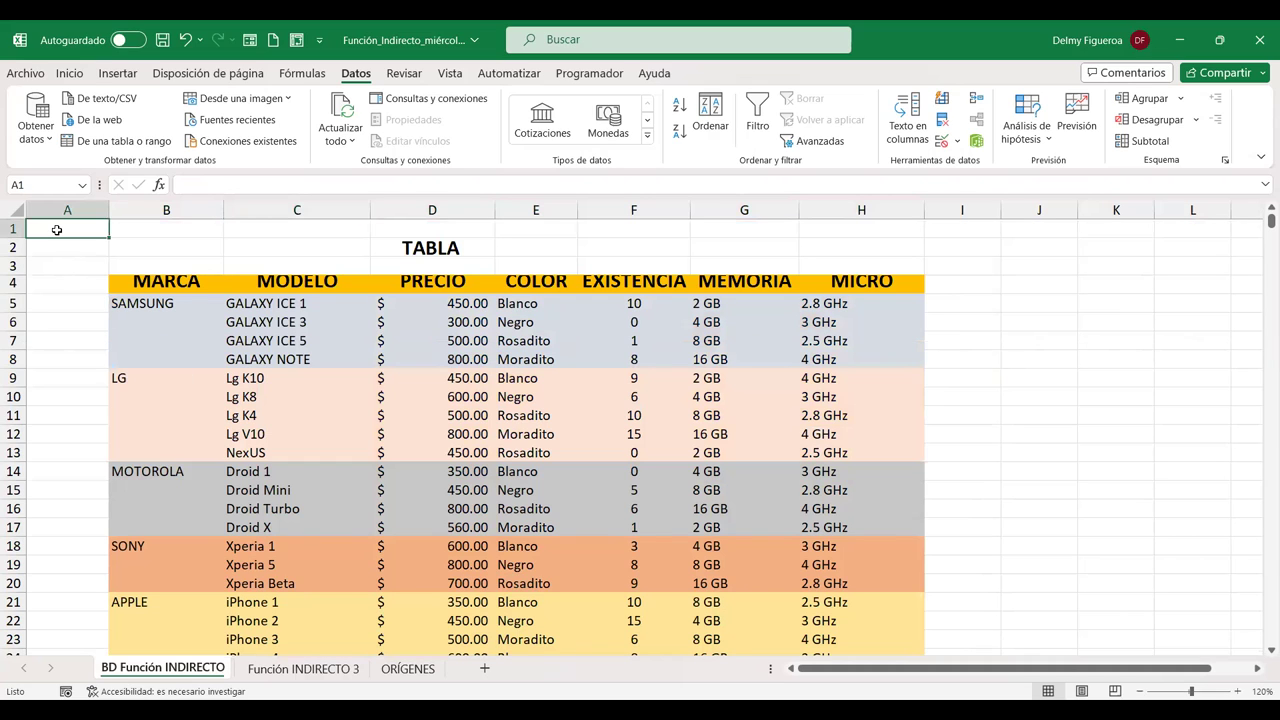
left_click(297, 669)
left_click(188, 670)
left_click(1018, 284)
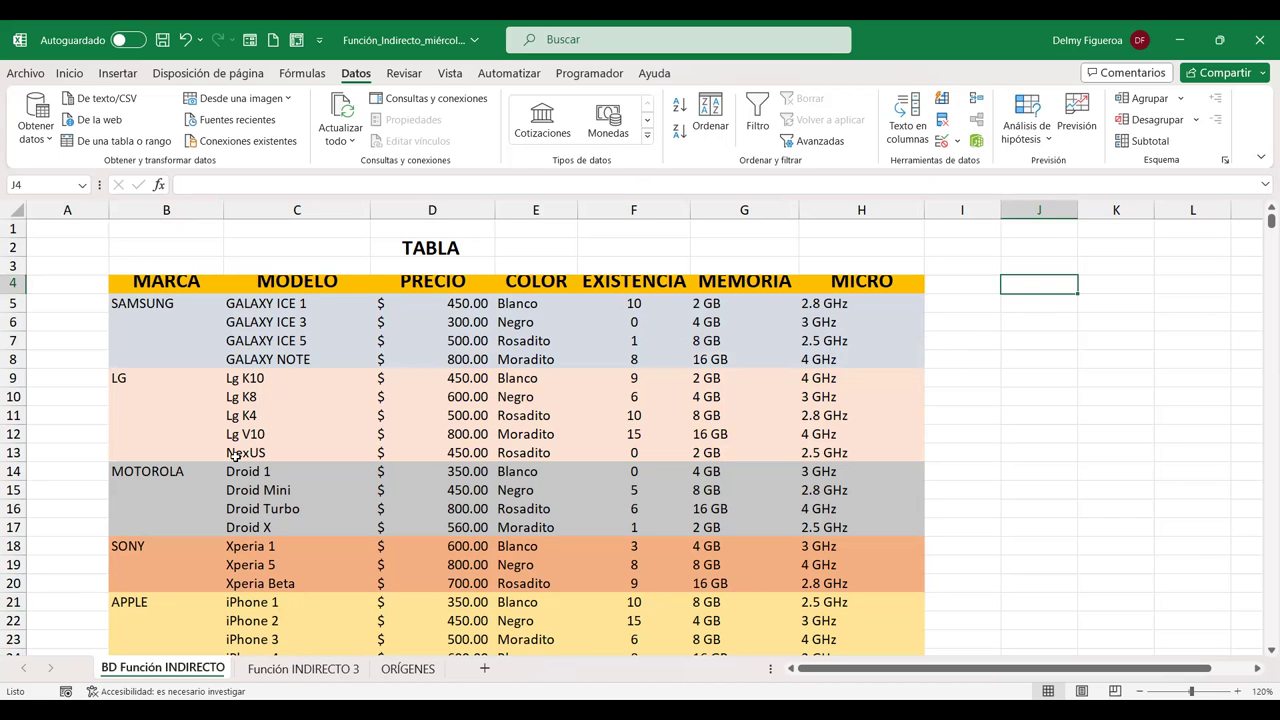
scroll(233, 455, "down", 5)
scroll(752, 436, "up", 1)
scroll(752, 436, "up", 4)
Copy the BD Función INDIRECTO data sheet and place the copy after the original
right_click(197, 671)
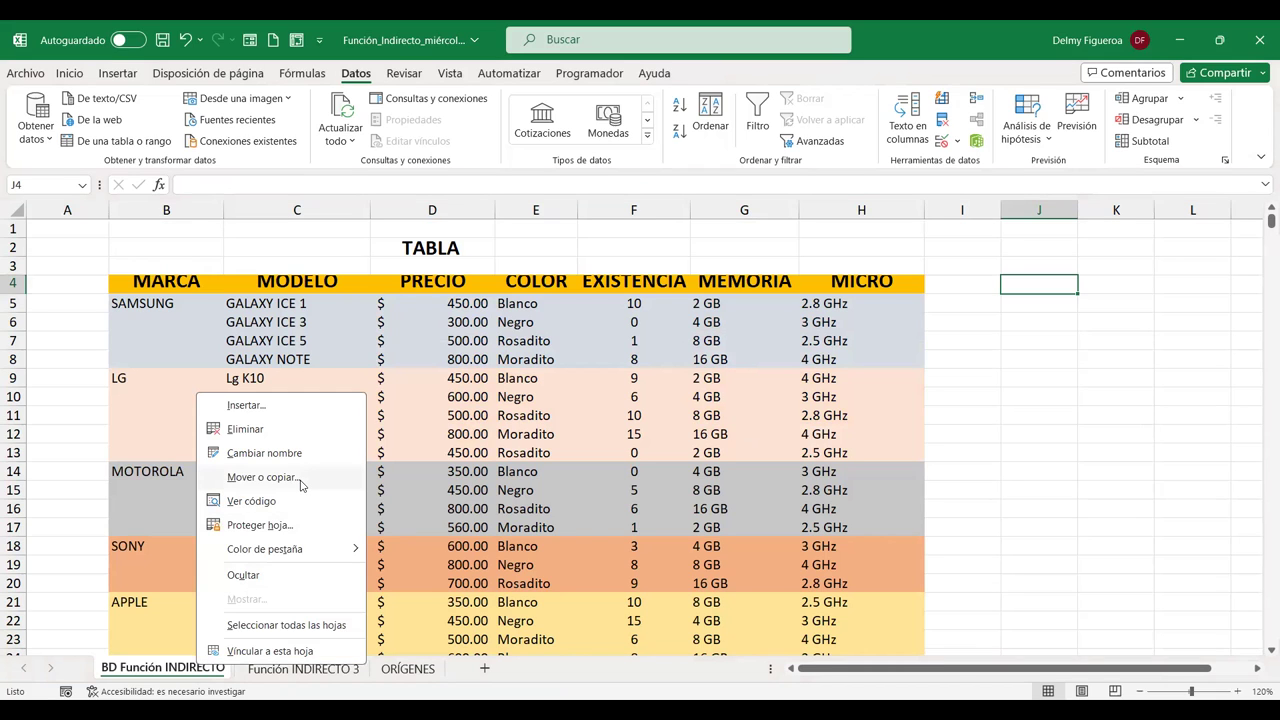
left_click(148, 675)
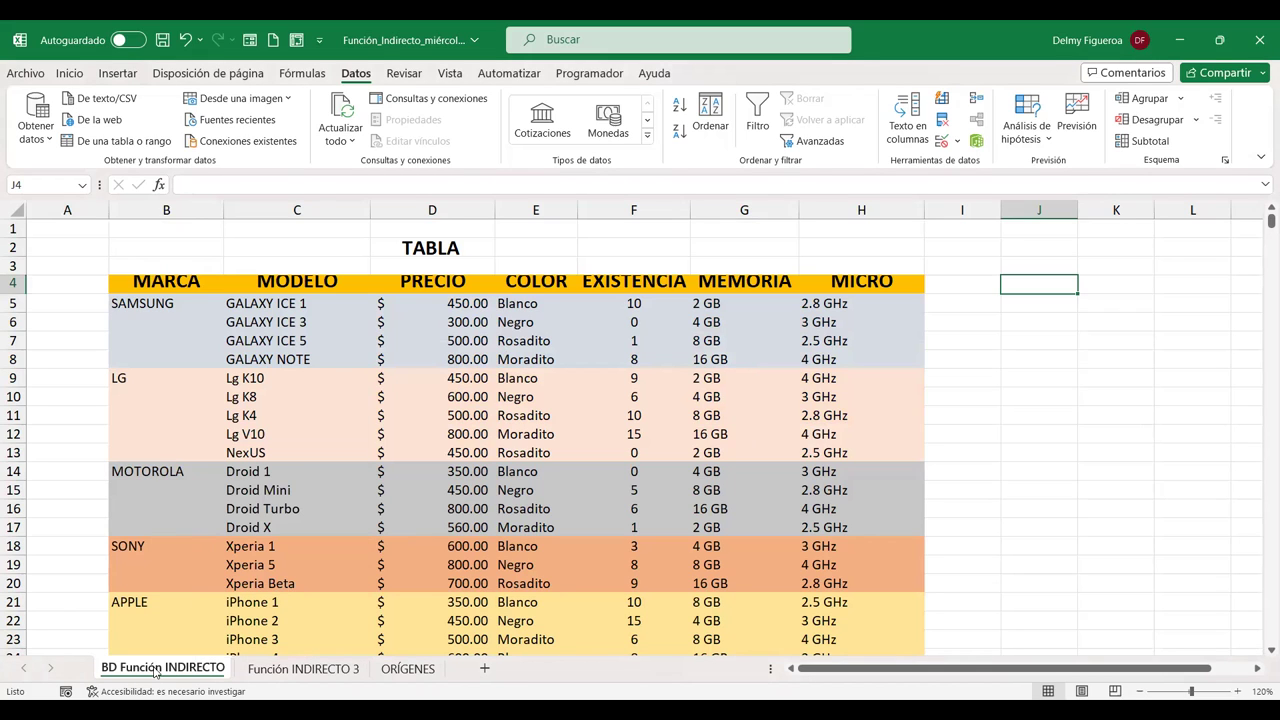
mouse_move(157, 673)
left_mouse_down()
mouse_move(255, 666)
mouse_move(142, 678)
left_mouse_up()
left_click_drag(249, 677, 248, 672, "ctrl")
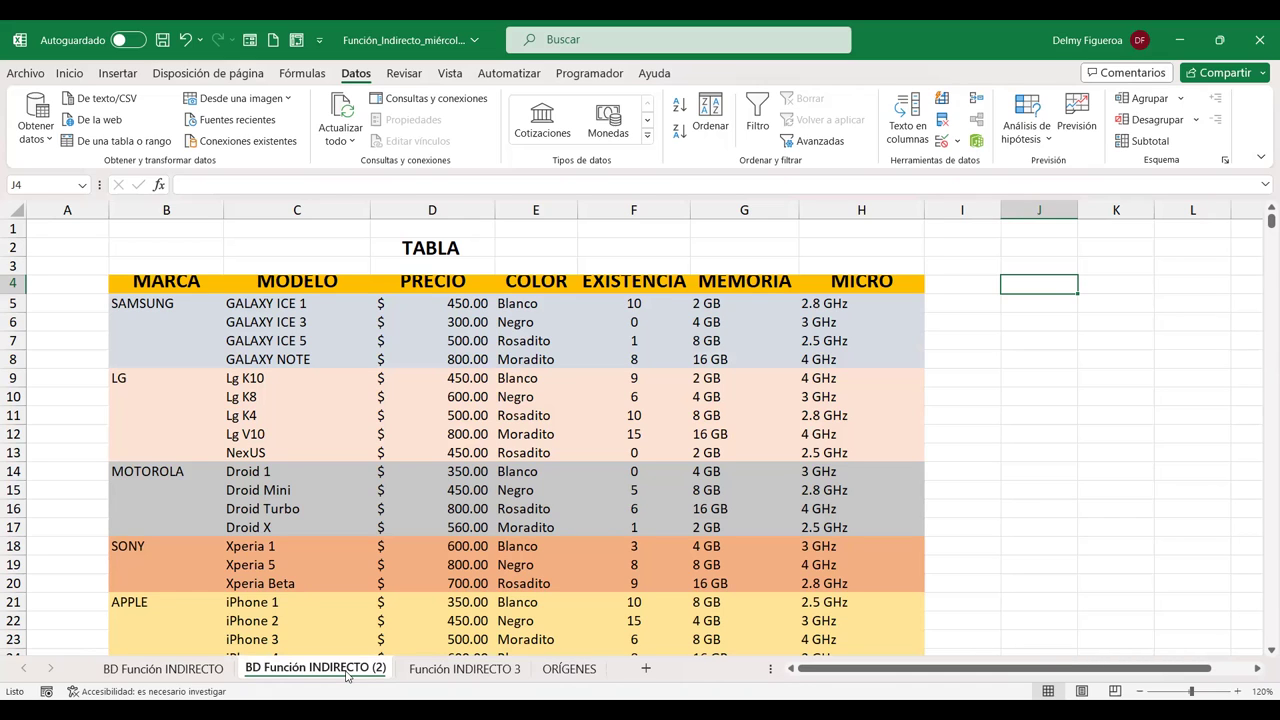
Rename the copied sheet to TIENDA 2
double_click(346, 673)
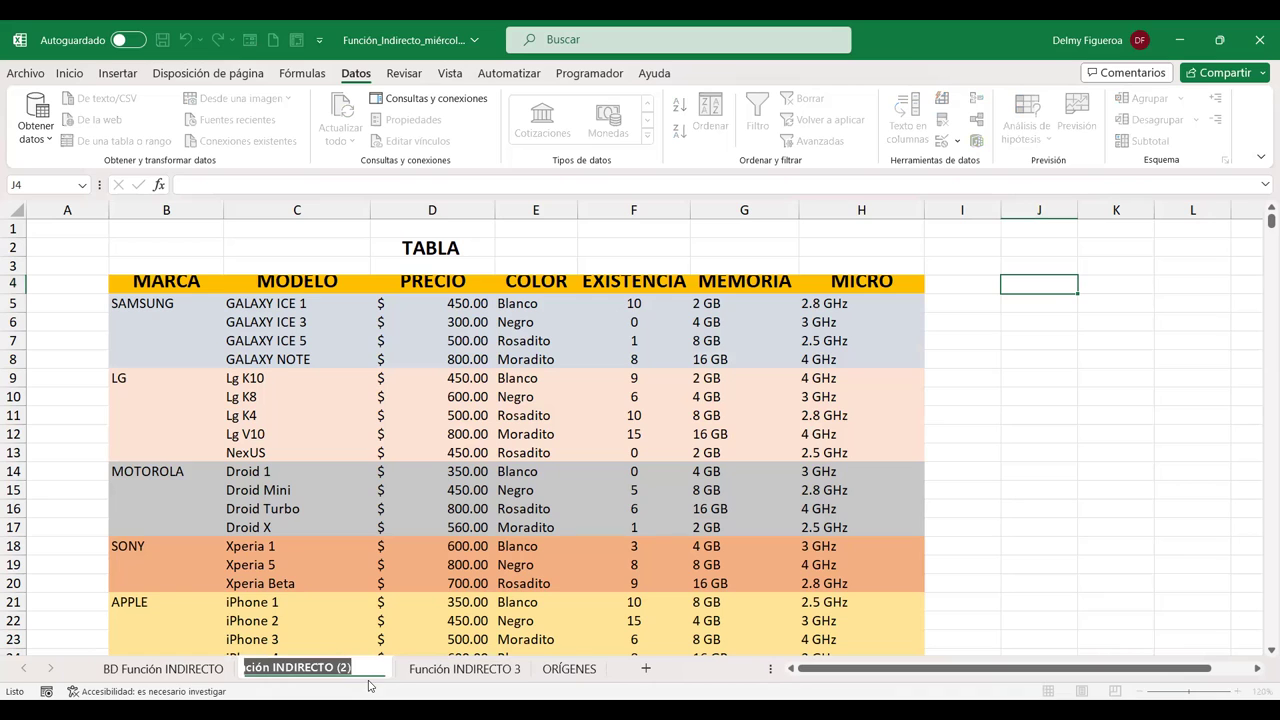
type("TIENDA")
key("Return")
type("2")
key("Return")
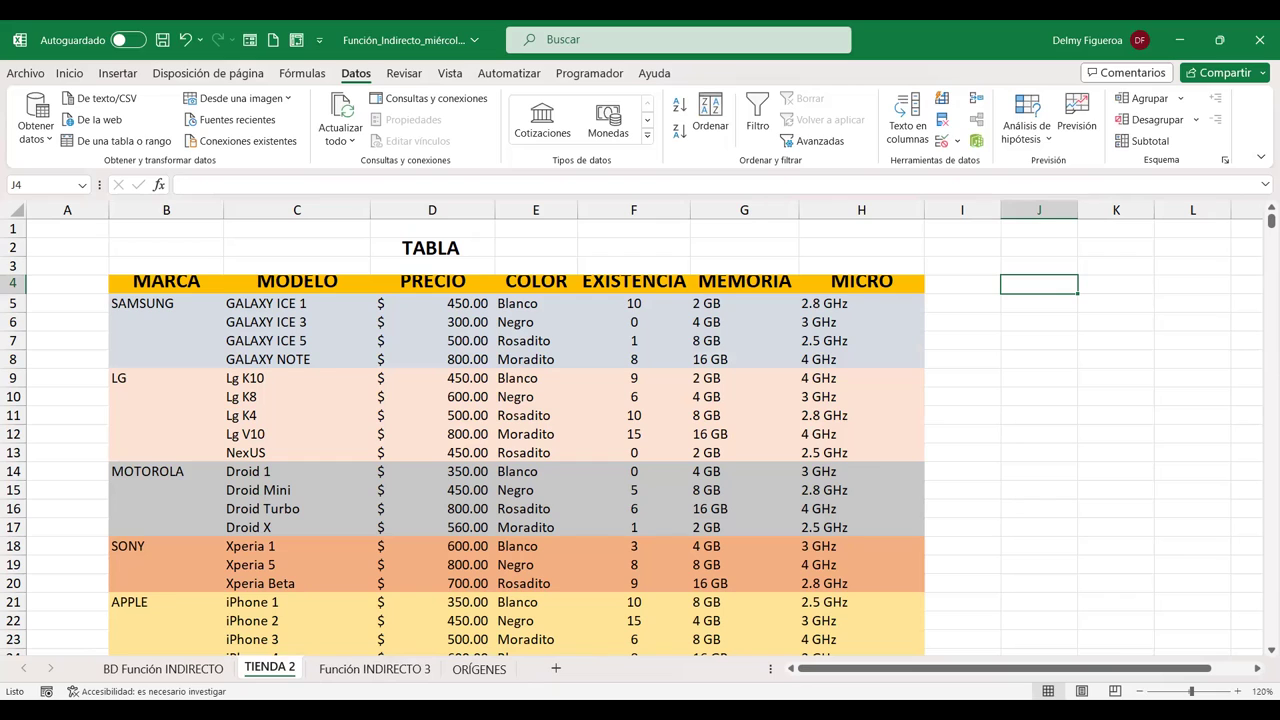
Rename the original data sheet to TIENDA 1 and check both store sheets
key("alt+Tab")
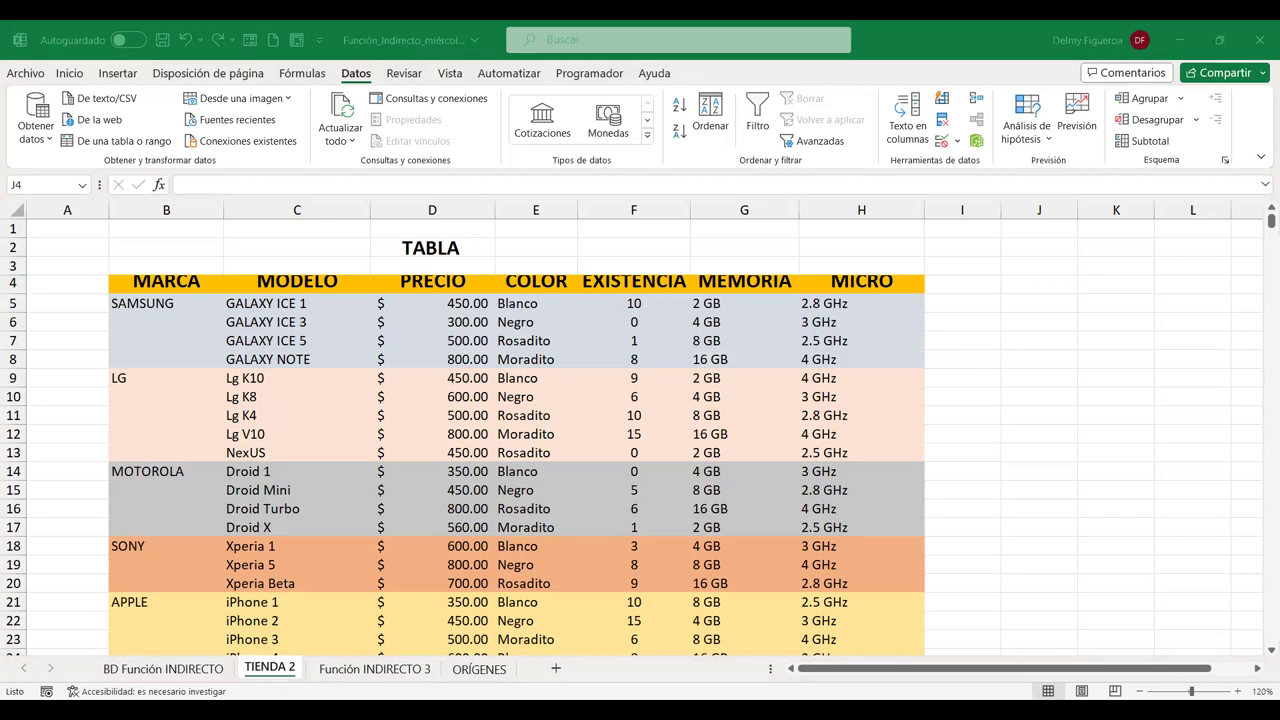
left_click(1165, 362)
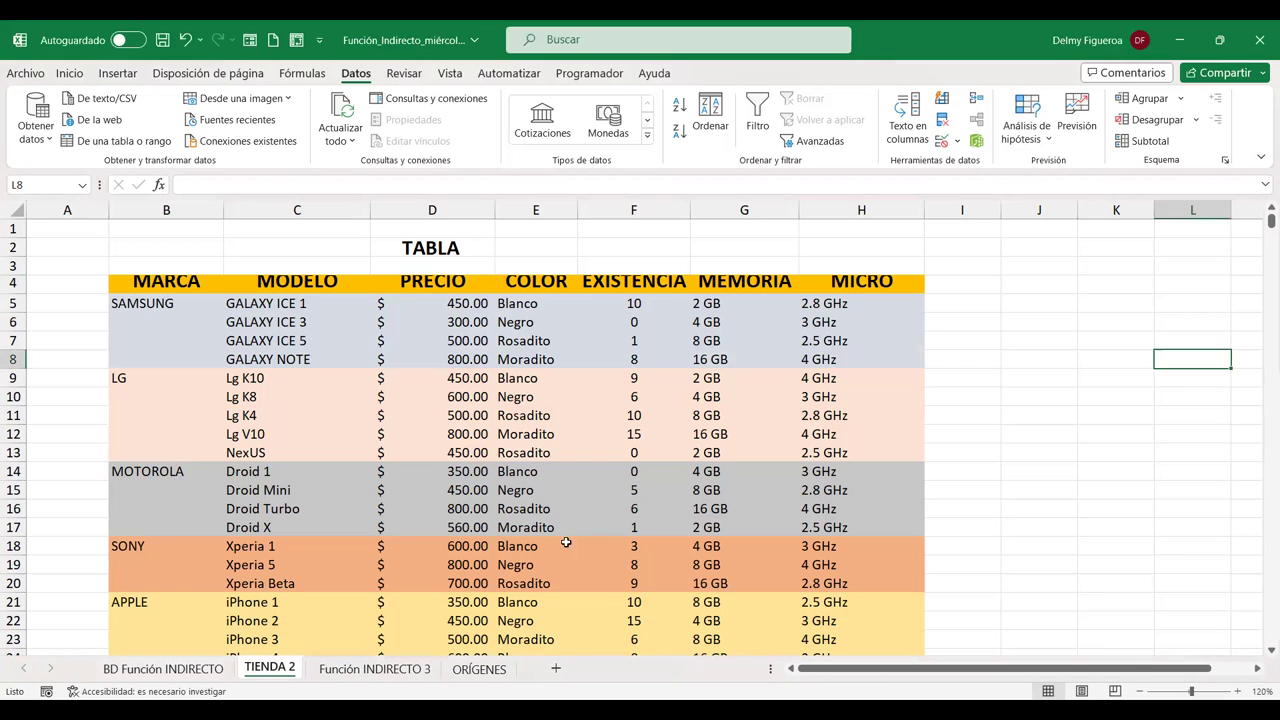
left_click(175, 676)
type("TIE")
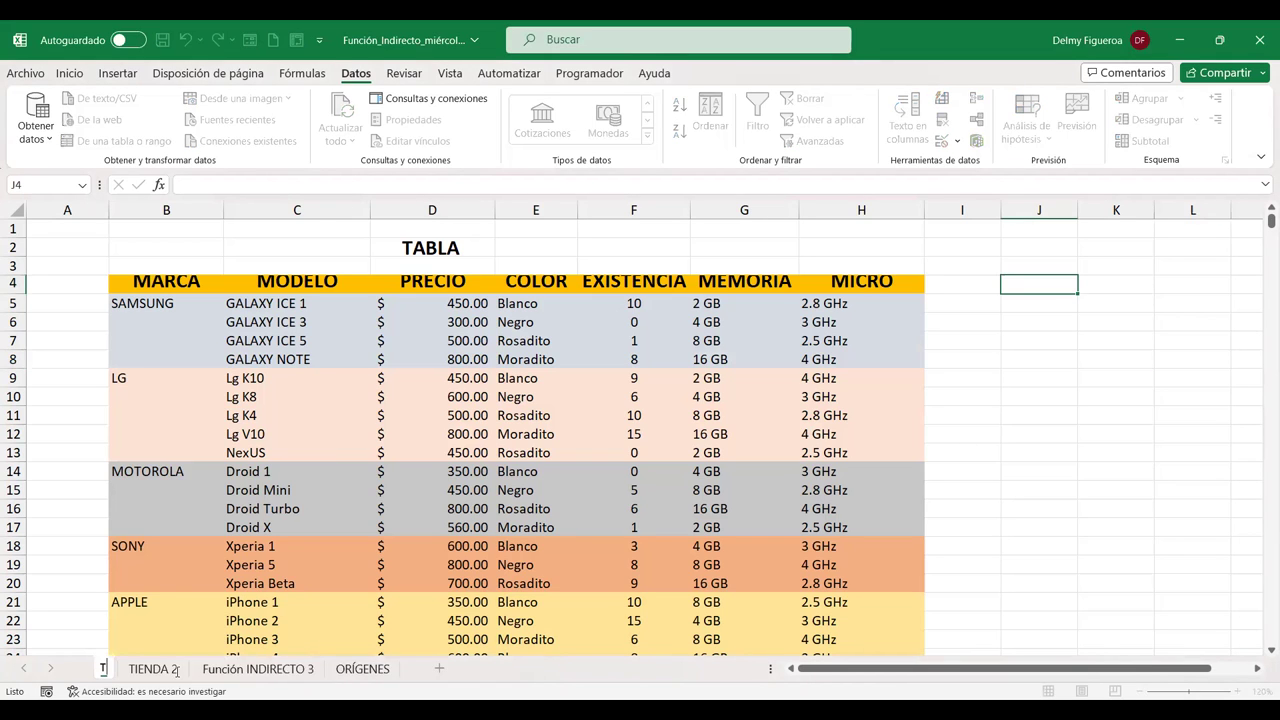
type("NDA 1")
key("Return")
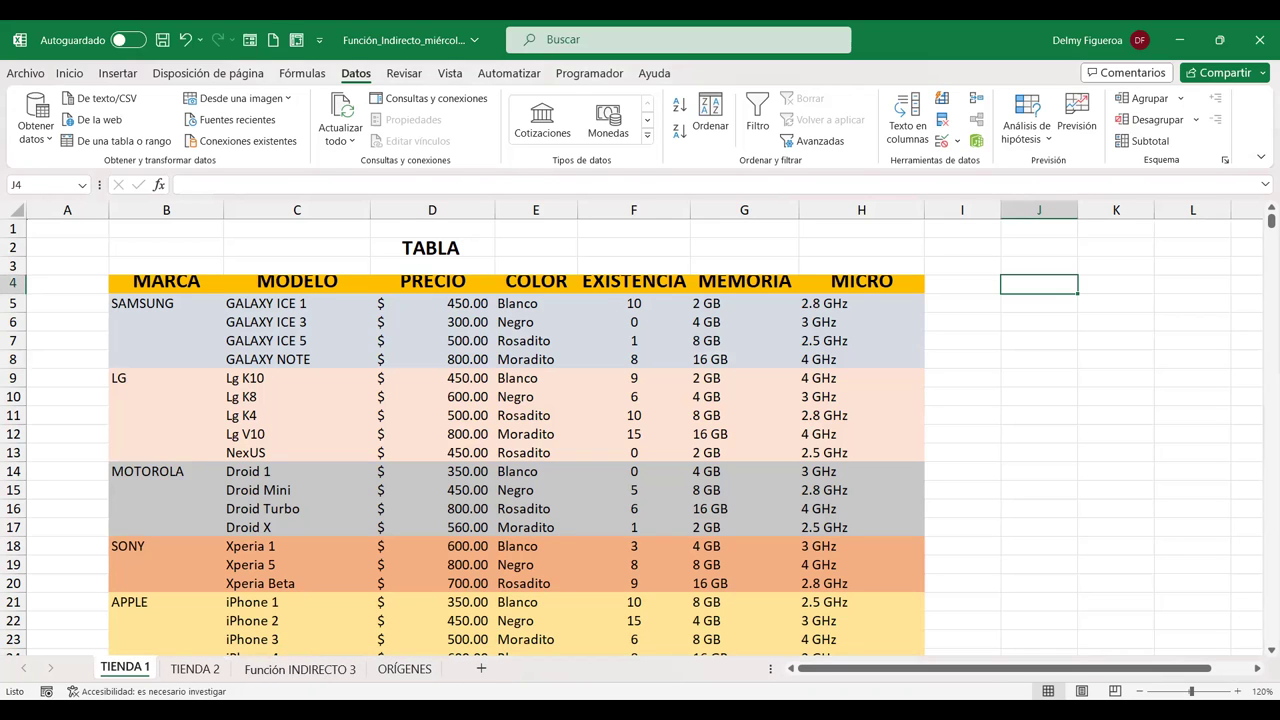
left_click(195, 668)
left_click(120, 668)
On TIENDA 2, select and clear the EXISTENCIA stock values in F5:F25
left_click(193, 670)
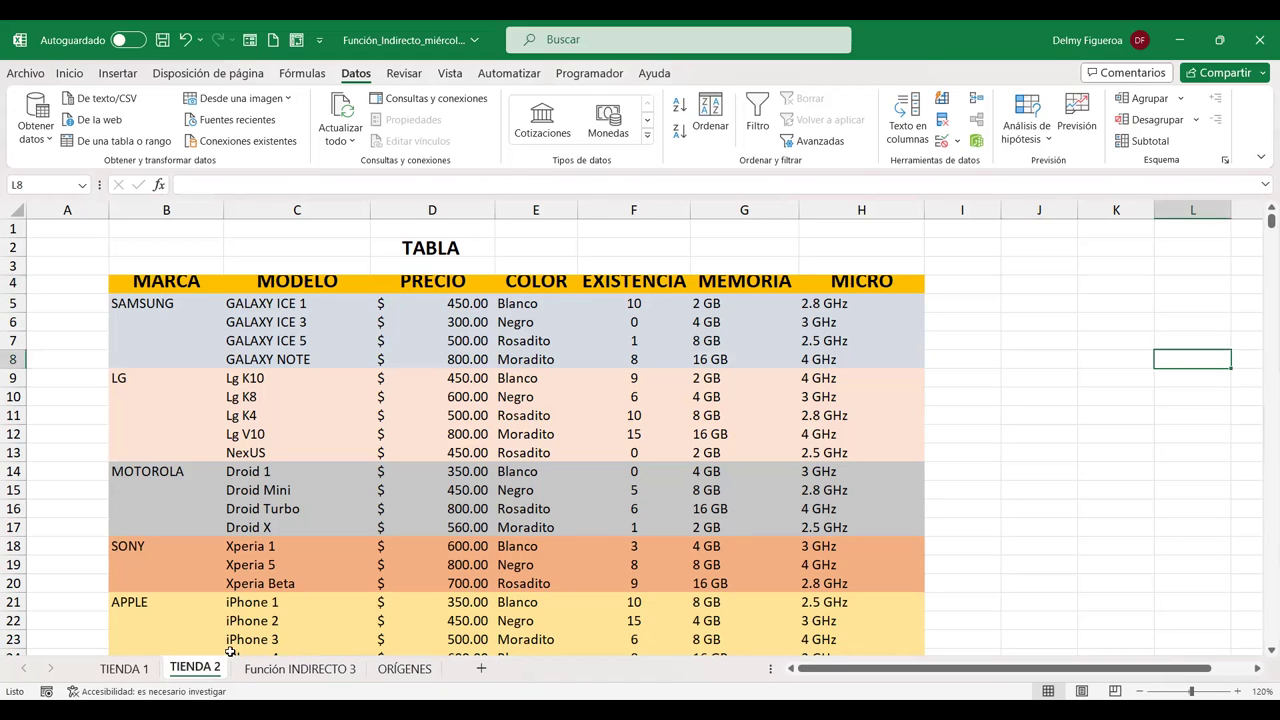
left_click(634, 303)
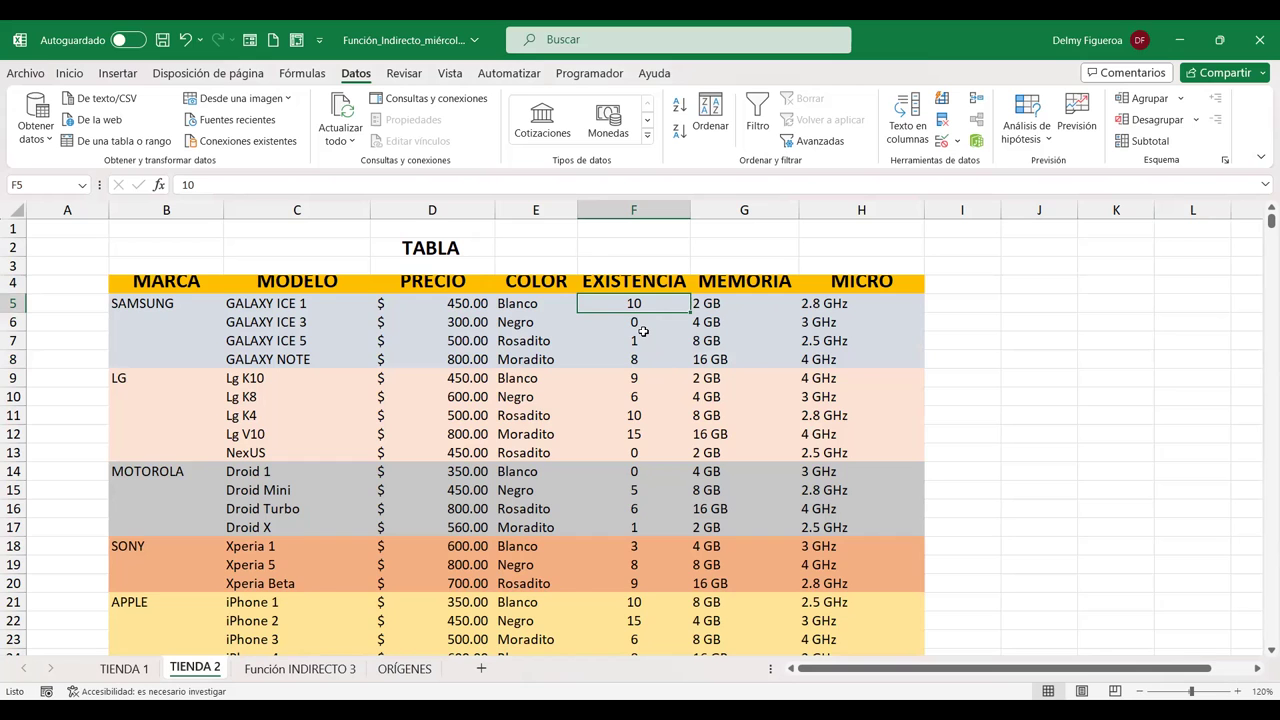
scroll(643, 331, "down", 3)
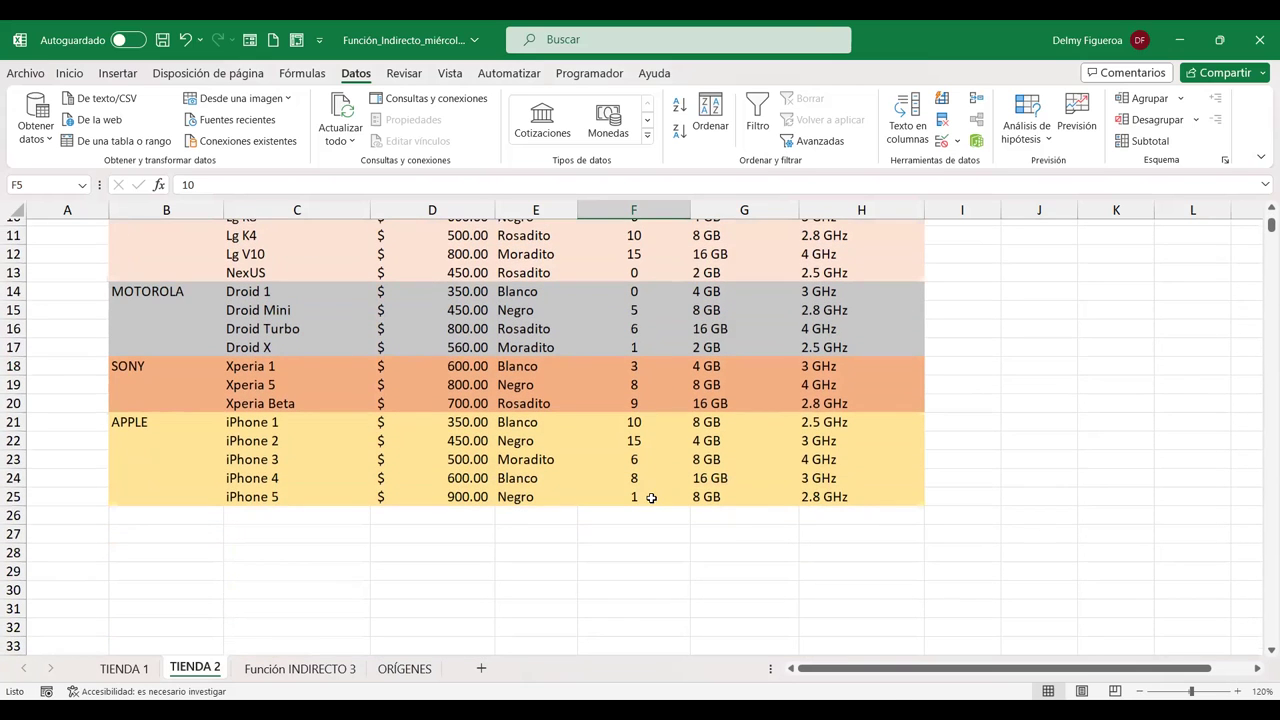
left_click(651, 497, "shift")
key("Delete")
scroll(651, 495, "up", 2)
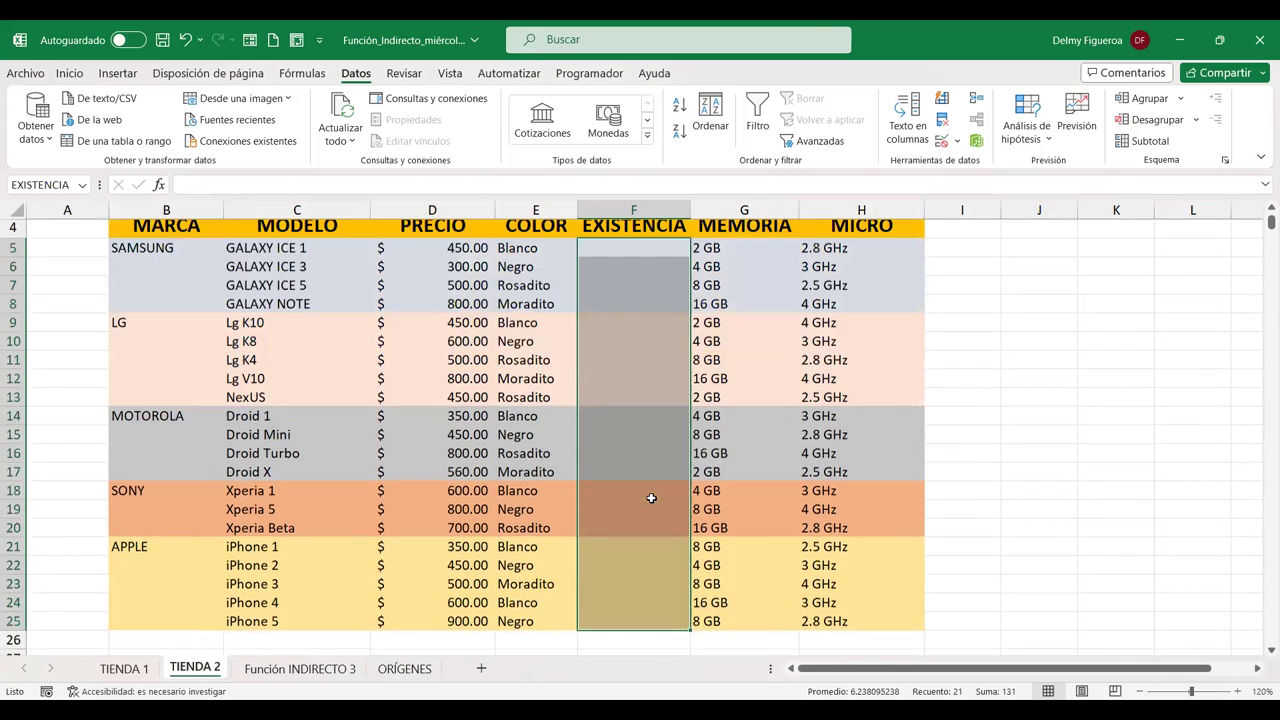
scroll(620, 354, "up", 1)
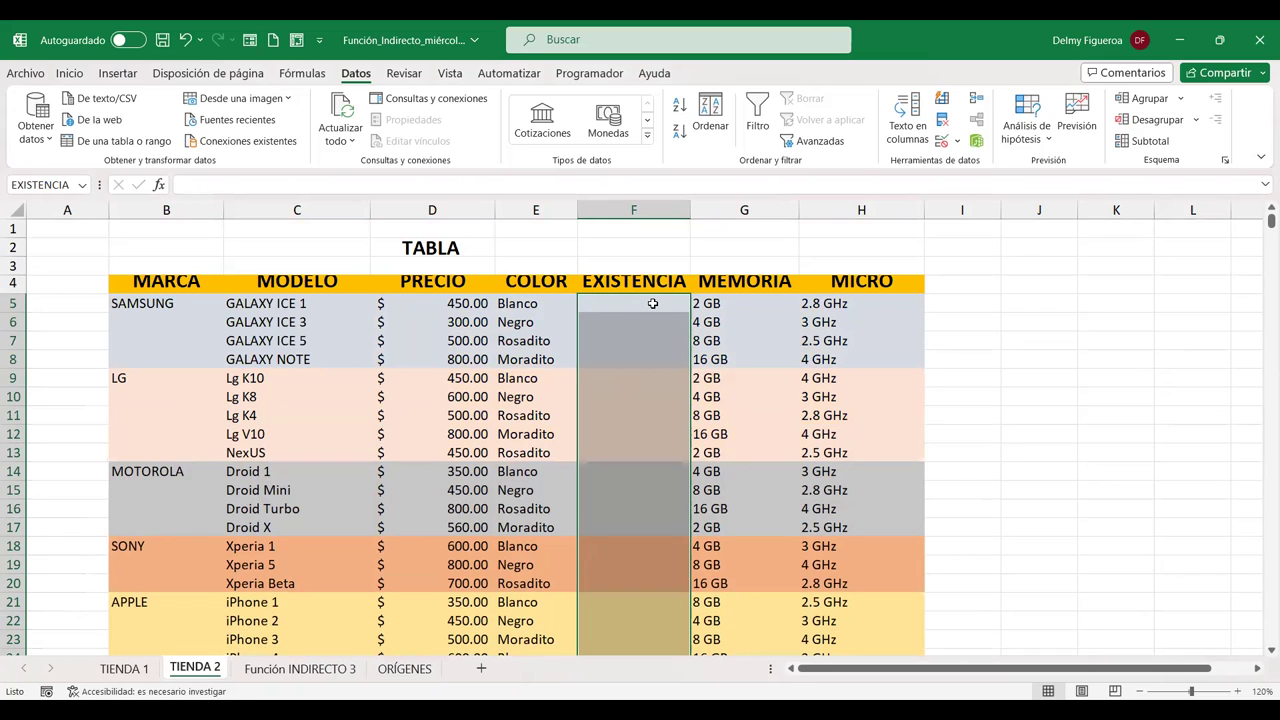
Fill F5:F25 with =ALEATORIO.ENTRE(0;99) and paste the results back as fixed values
type("+ALE")
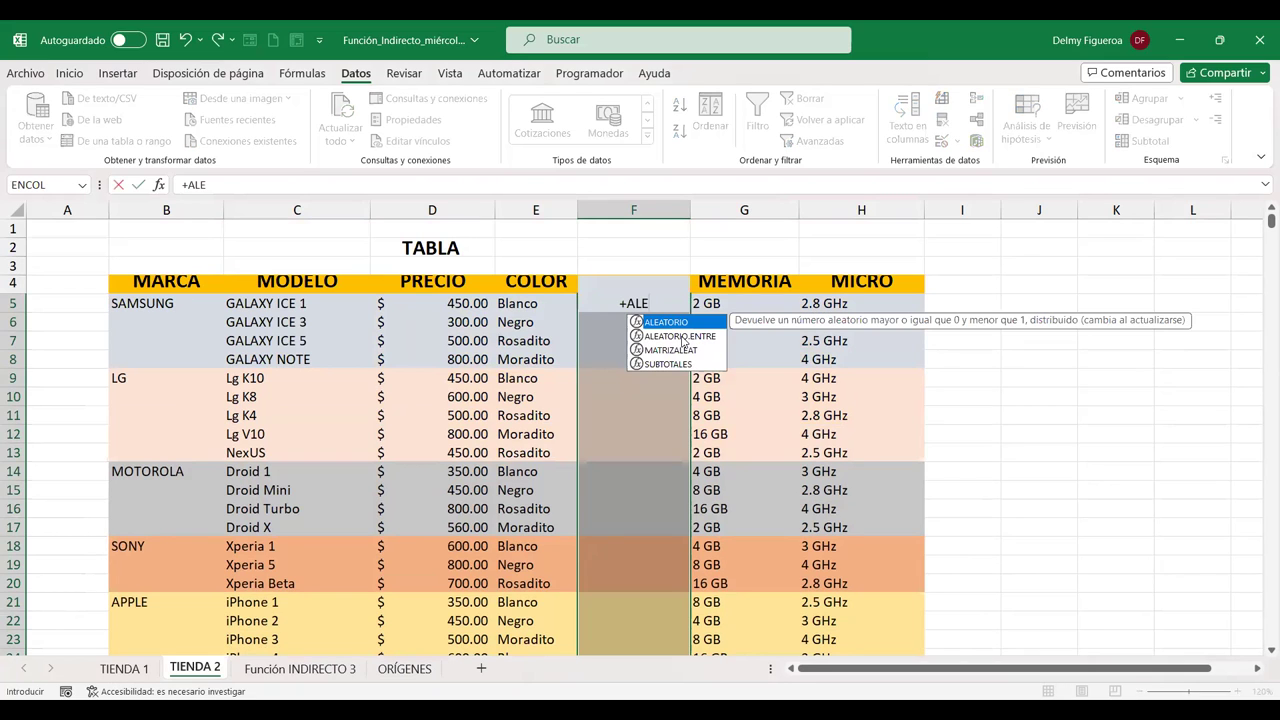
double_click(683, 337)
type("0;")
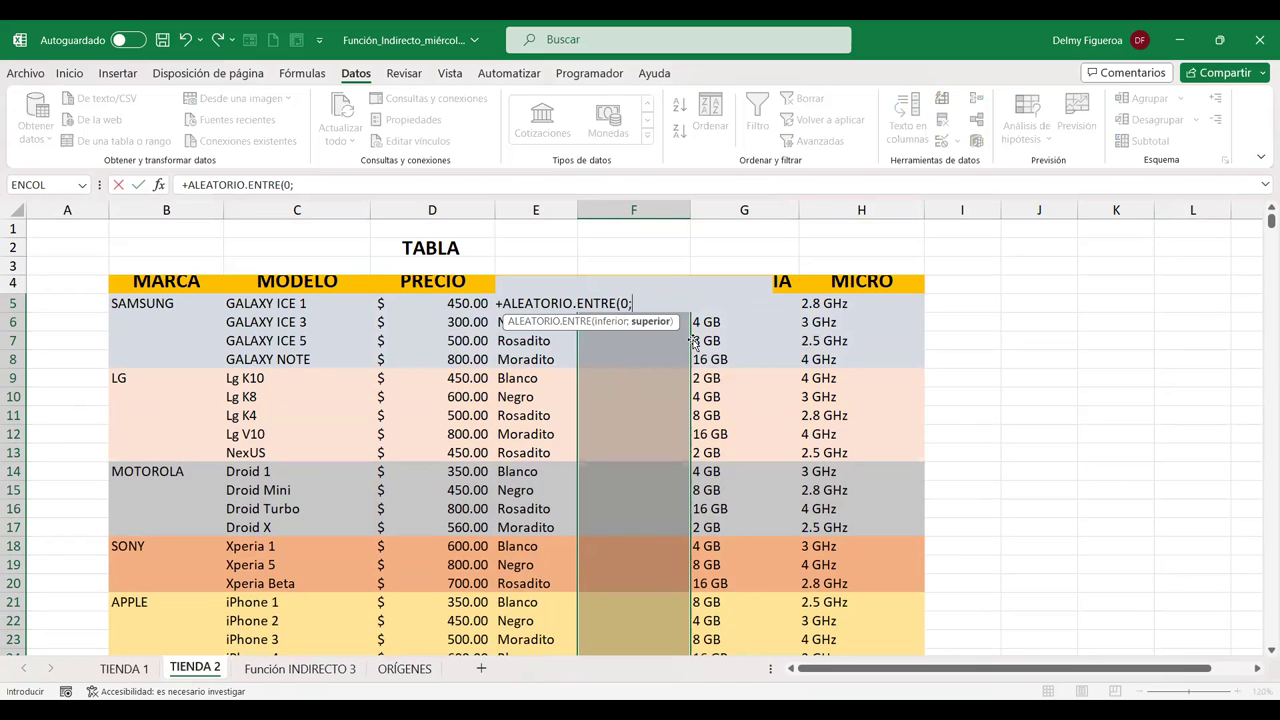
type("99")
type(")")
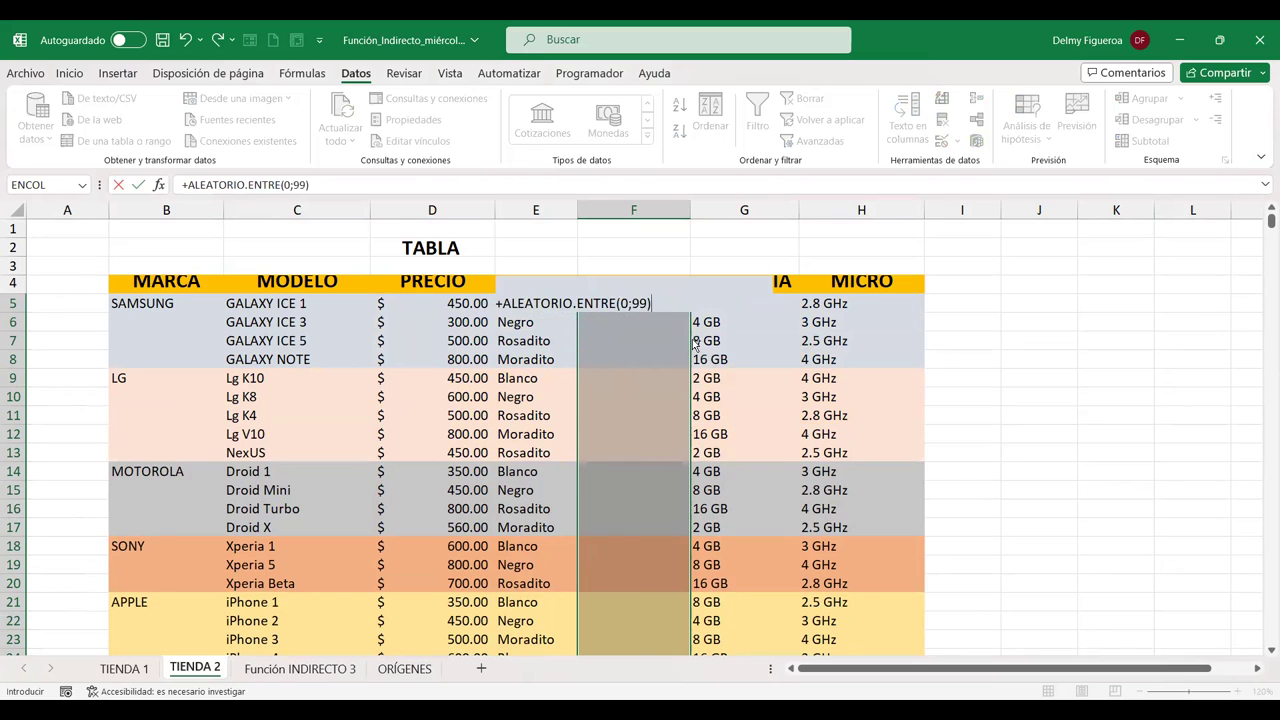
key("ctrl+Return")
key("ctrl+c")
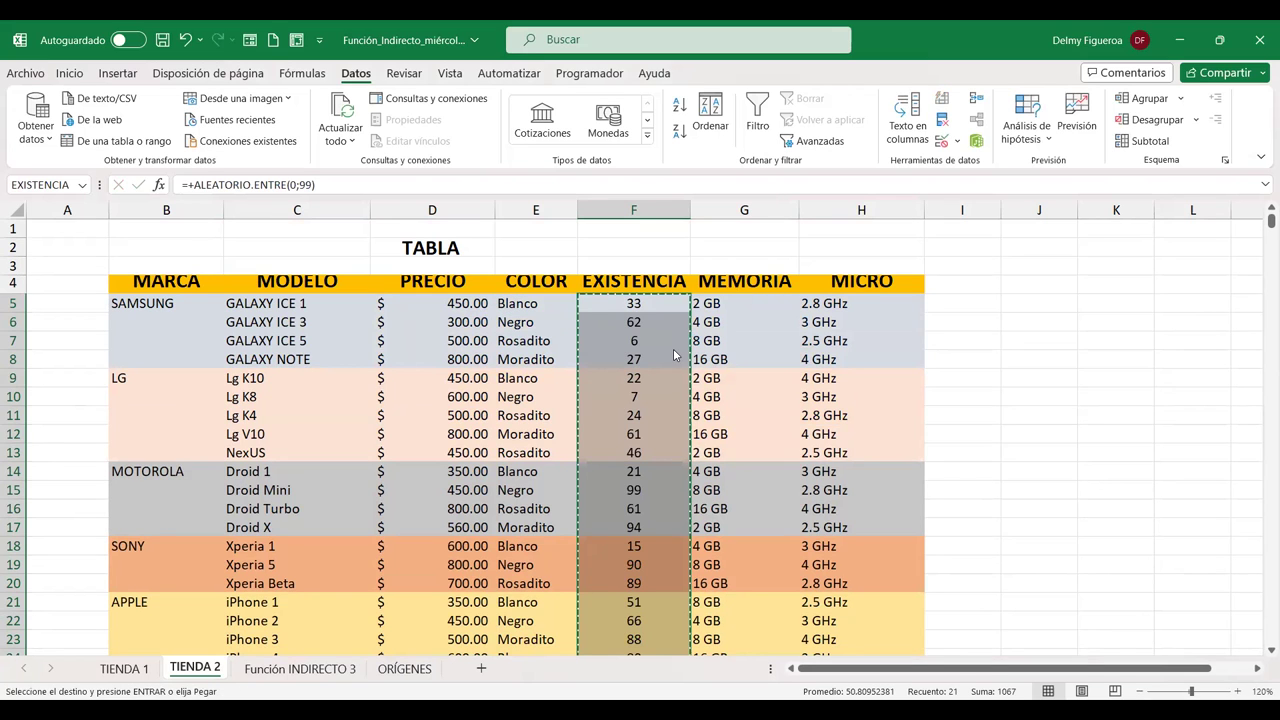
right_click(674, 355)
left_click(741, 287)
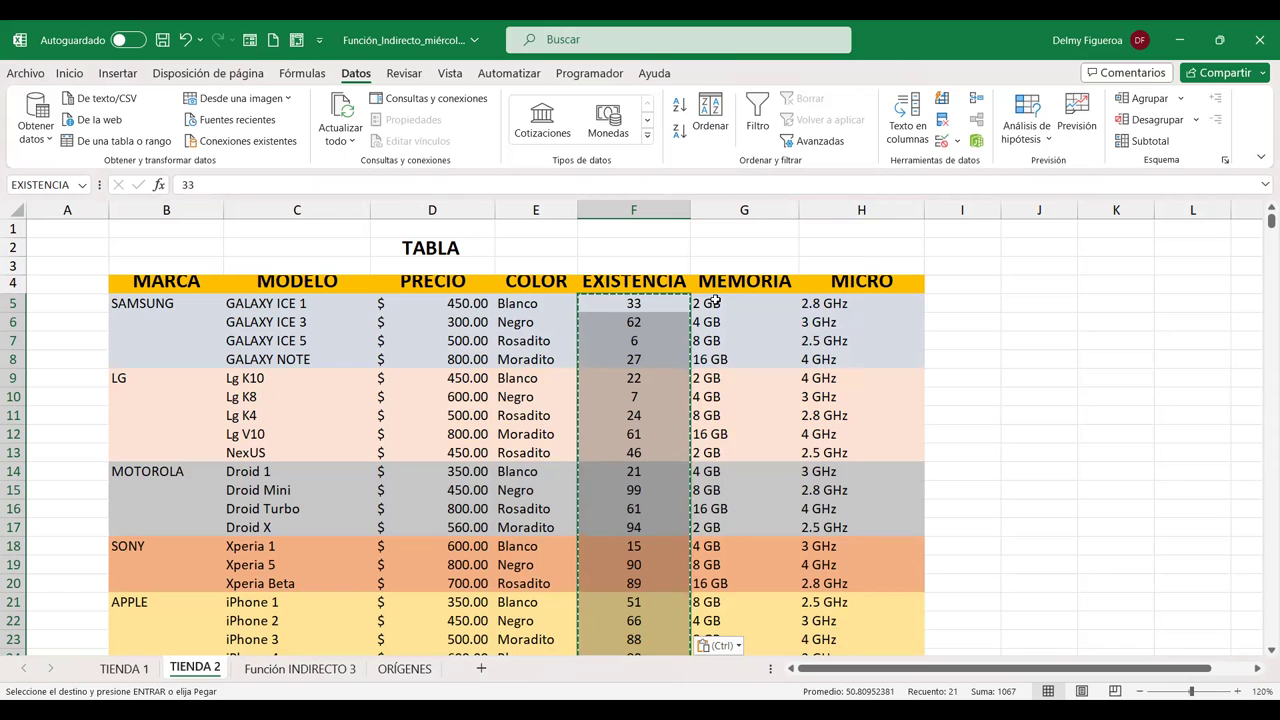
Show the Fórmulas ribbon, select J5, then display the ORÍGENES sheet with its MARCAS list
left_click(300, 76)
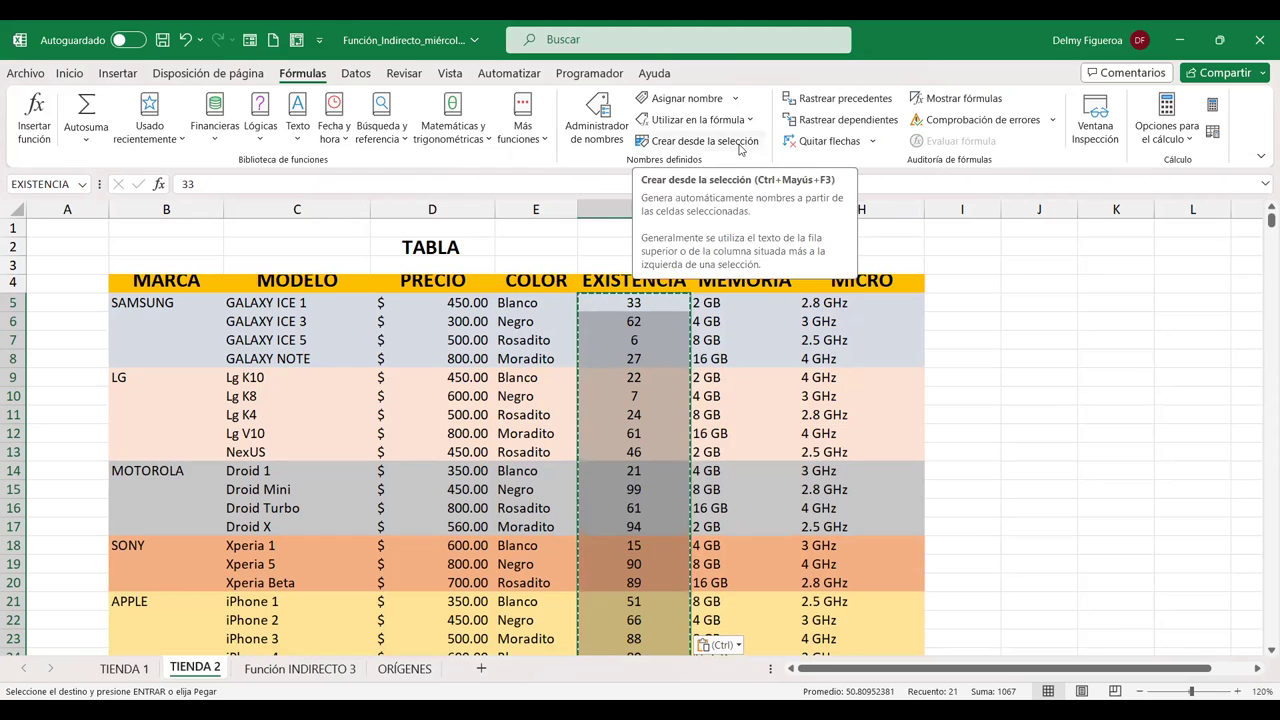
left_click(1026, 301)
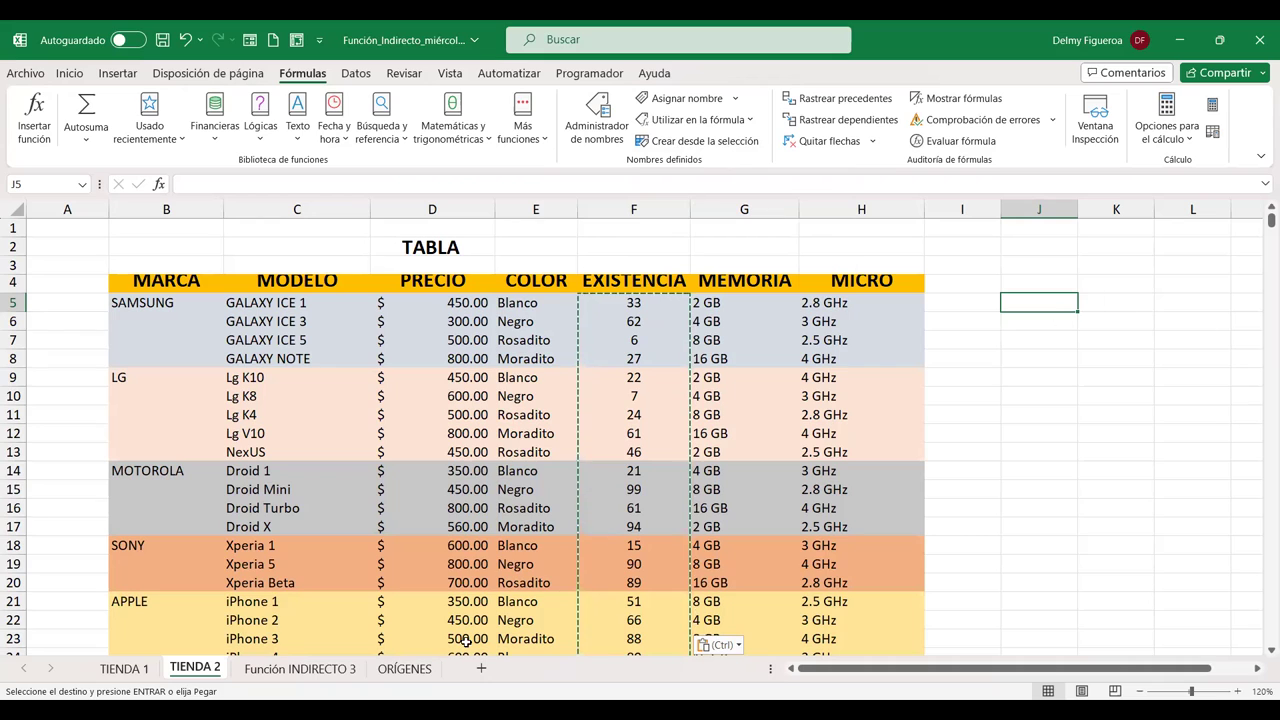
left_click(404, 668)
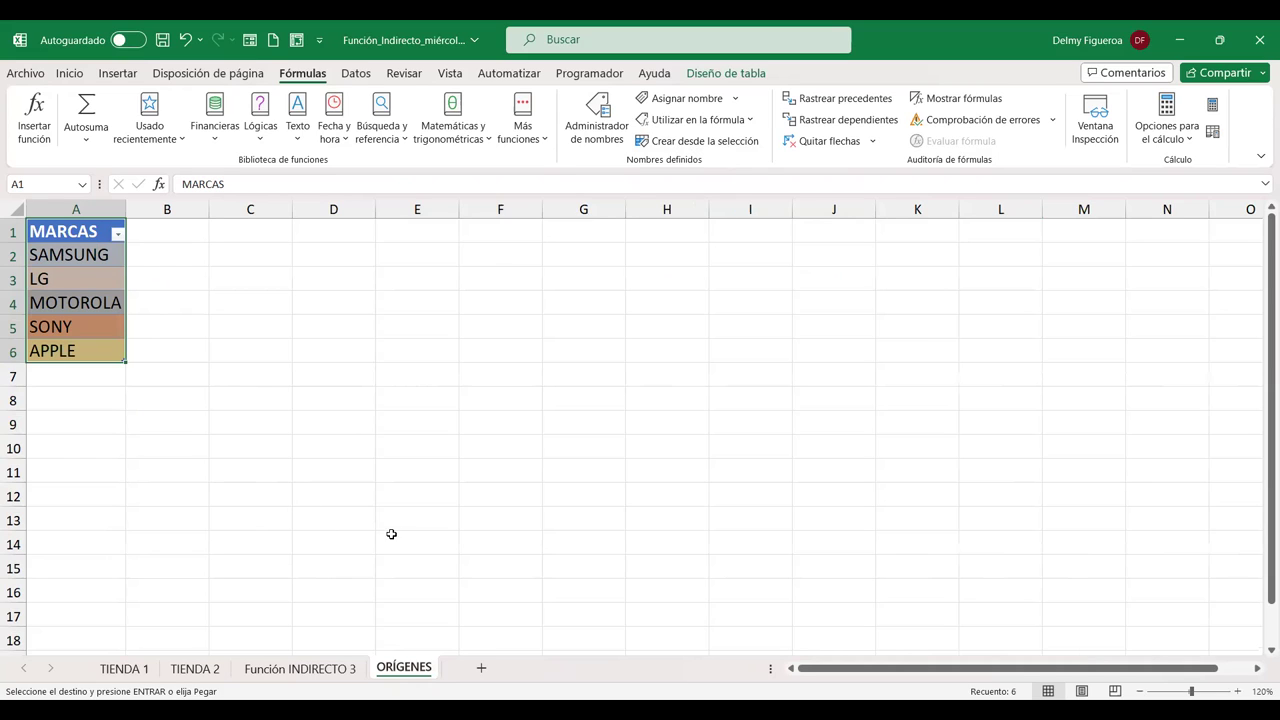
Enter the TIENDAS heading in C1, with TIENDA 1 and TIENDA 2 in C2:C3
left_click(250, 231)
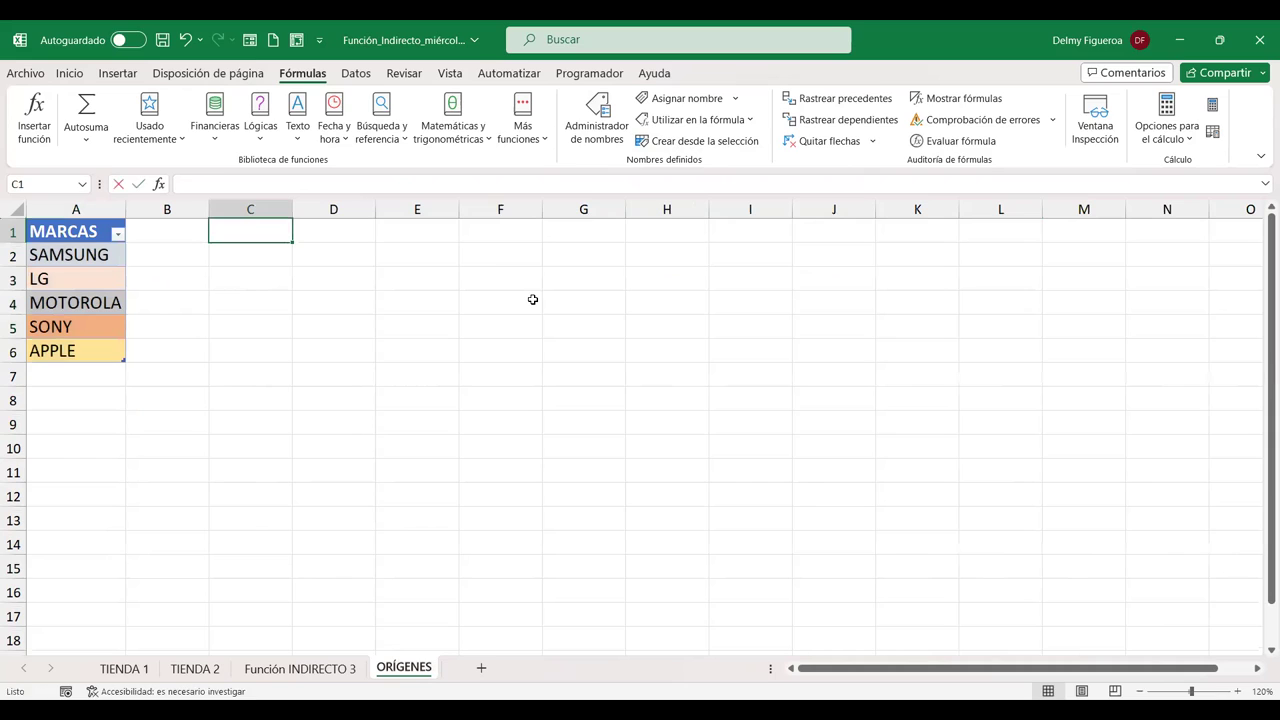
type("TIENDAS")
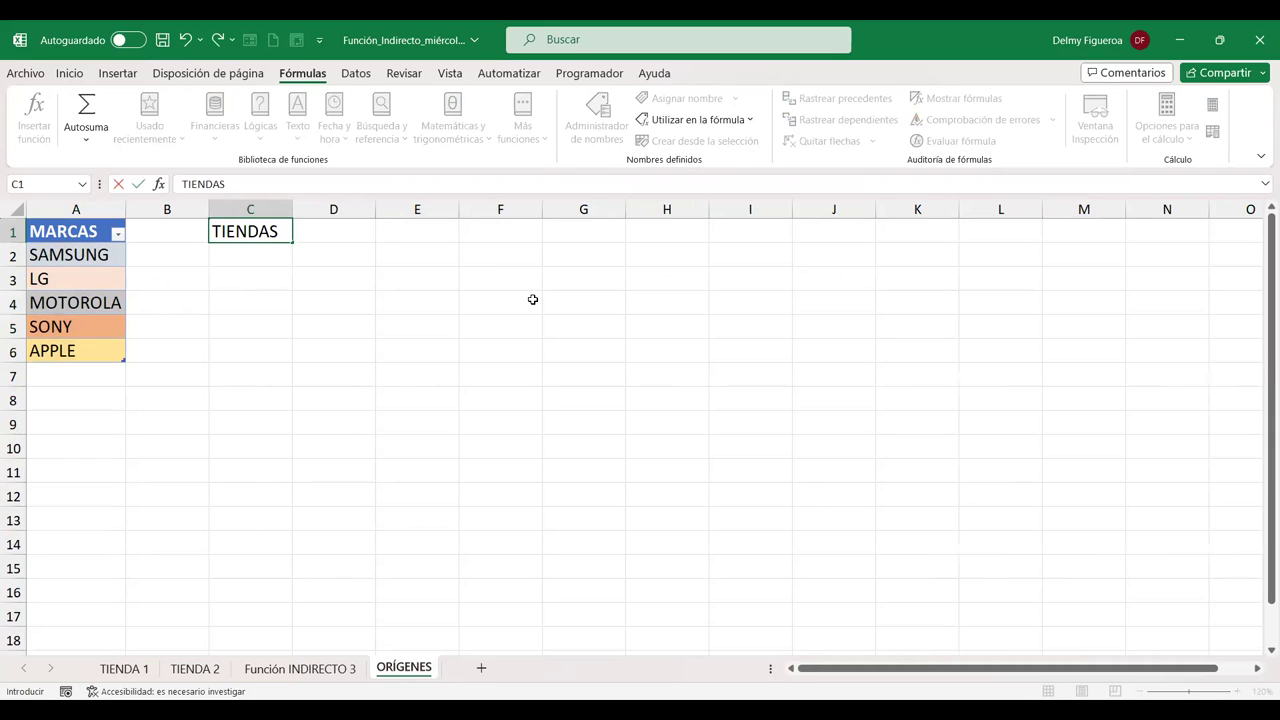
key("Return")
type("TIENDA")
key("BackSpace")
type("1")
key("Return")
type("TIENDA ")
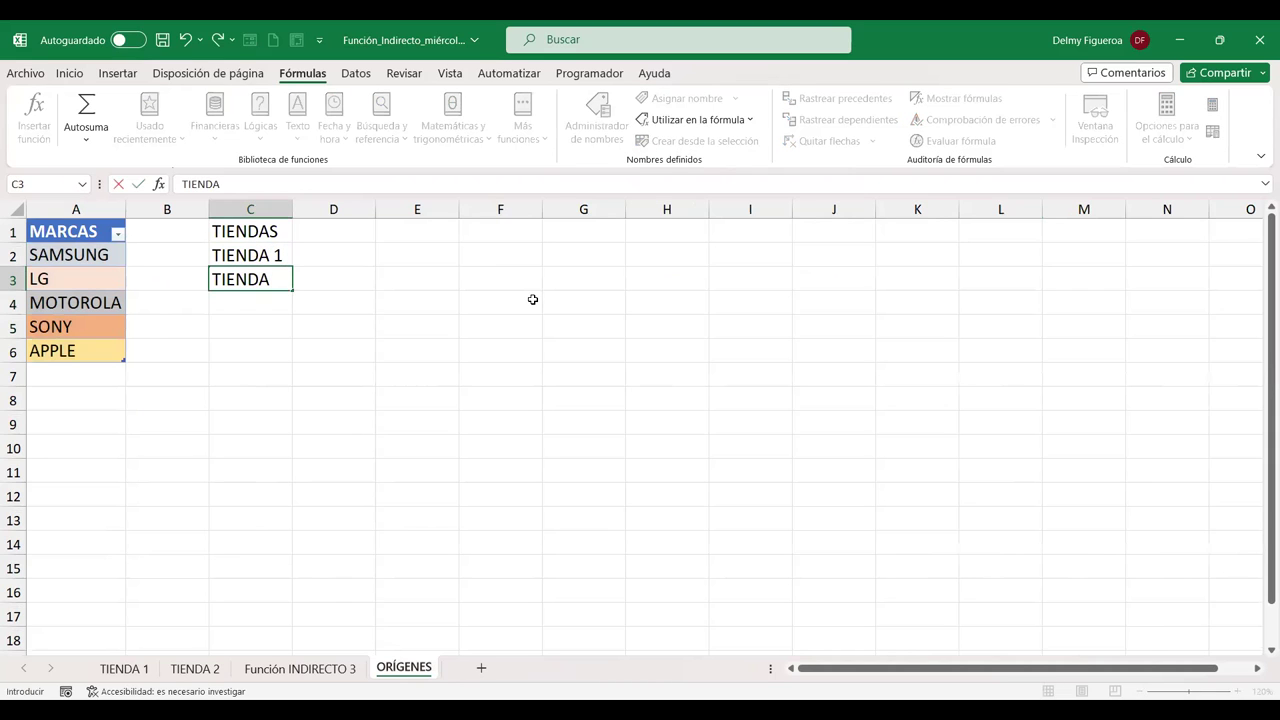
type("2")
key("Return")
Extend the series down to TIENDA 5 in C6 and select C1:C6
left_click_drag(288, 256, 291, 326)
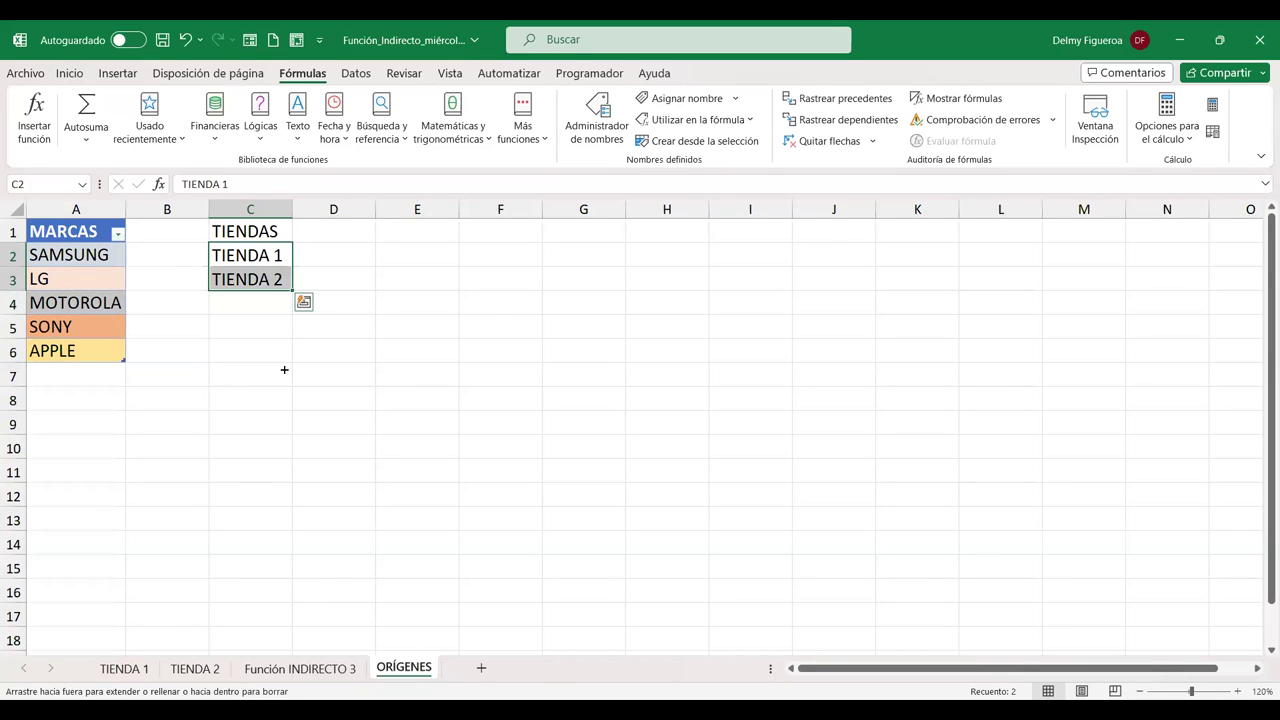
left_click_drag(284, 370, 284, 355)
left_click(374, 240)
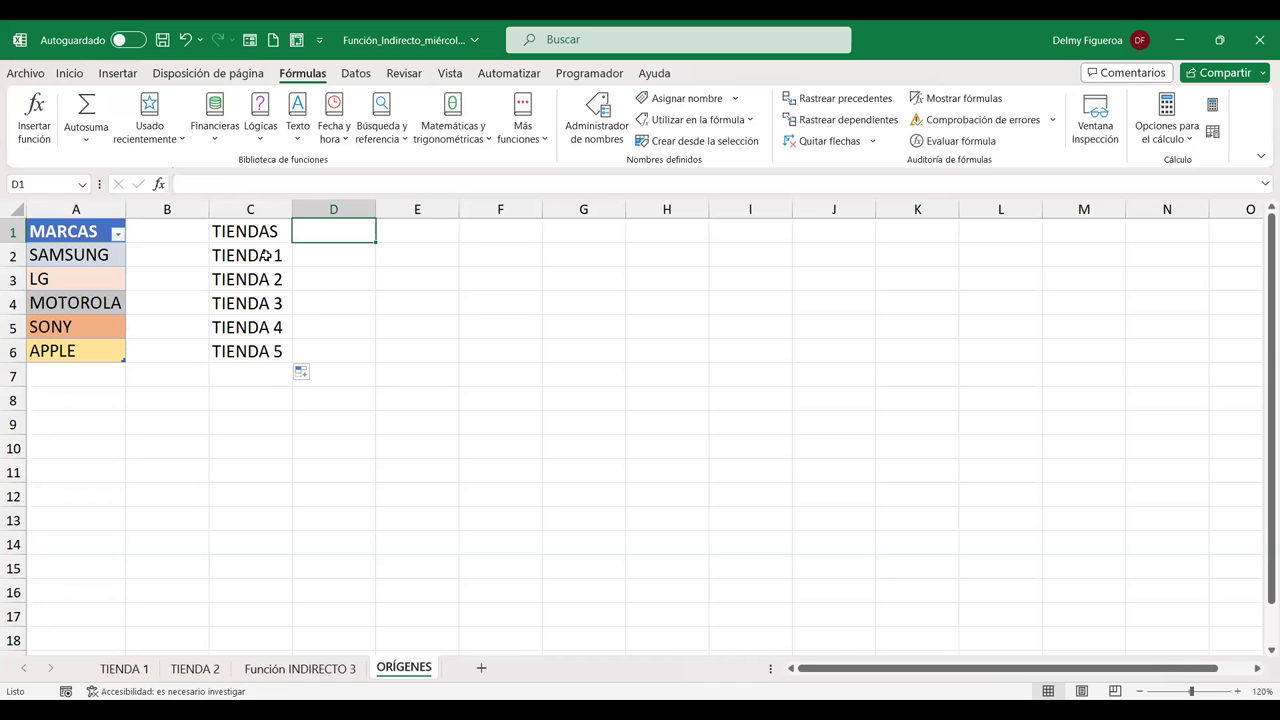
left_click_drag(263, 256, 280, 352)
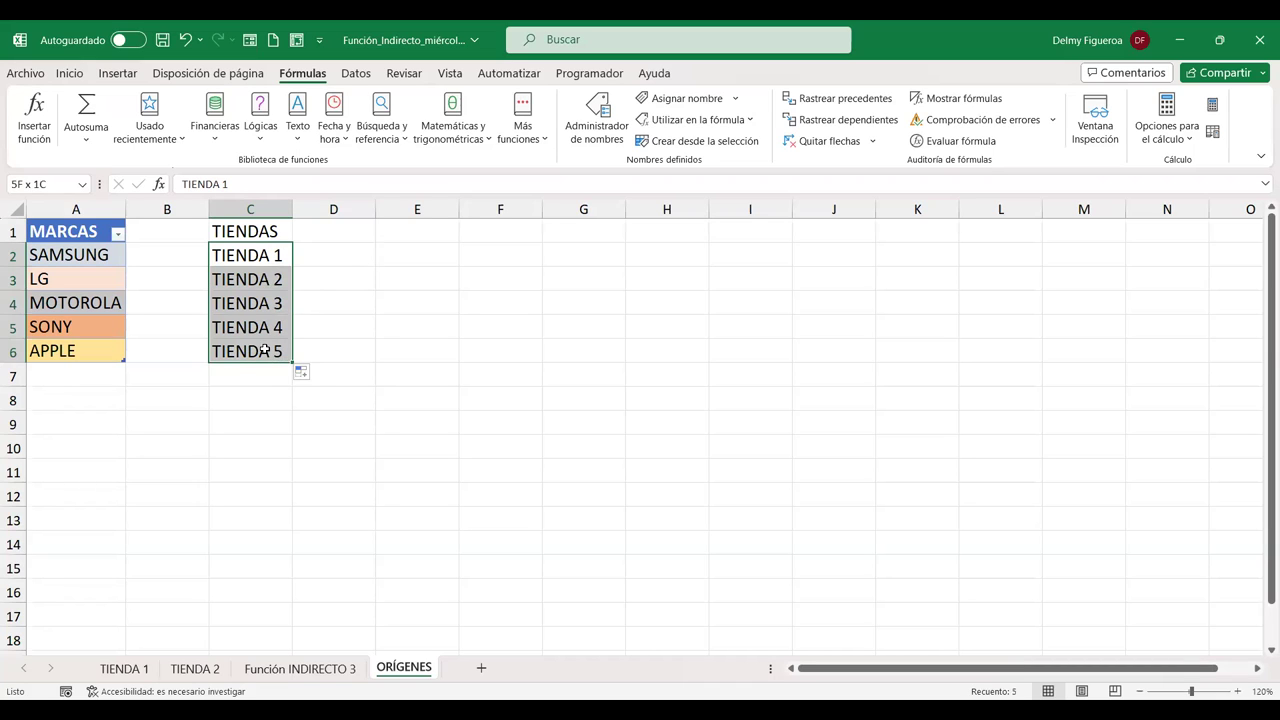
left_click(258, 228)
left_click_drag(260, 255, 257, 348)
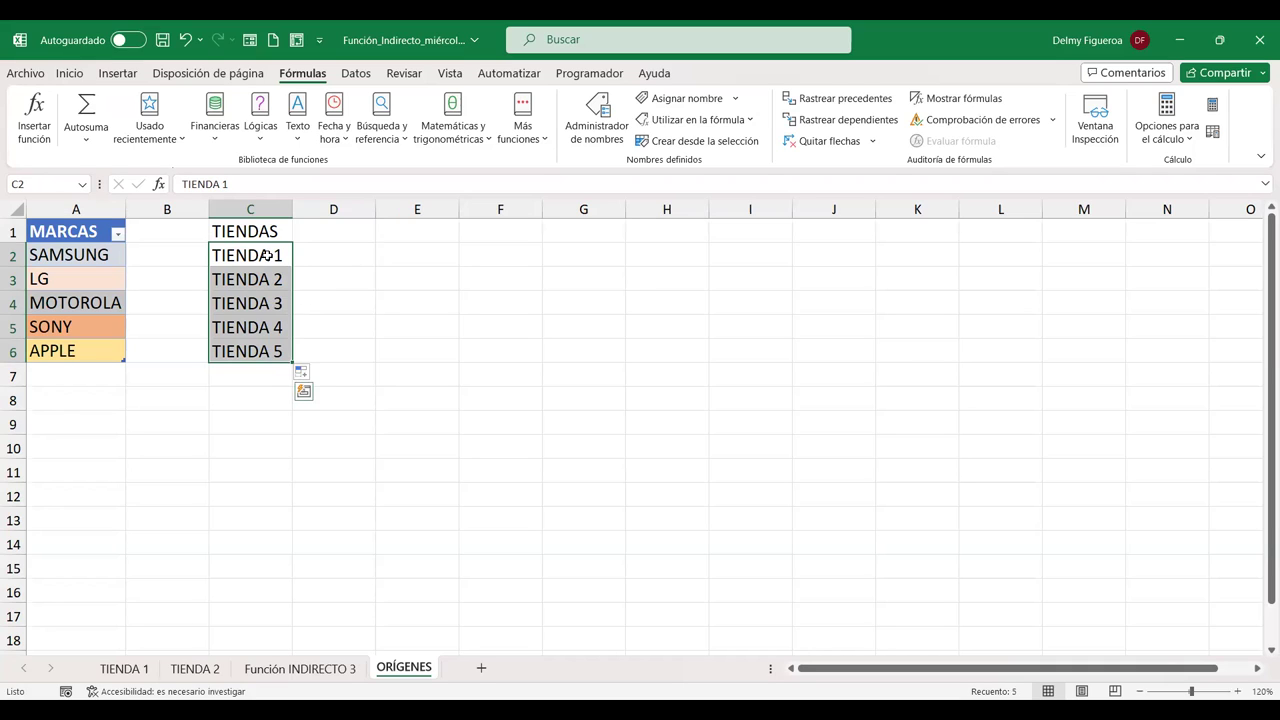
left_click_drag(270, 231, 271, 348)
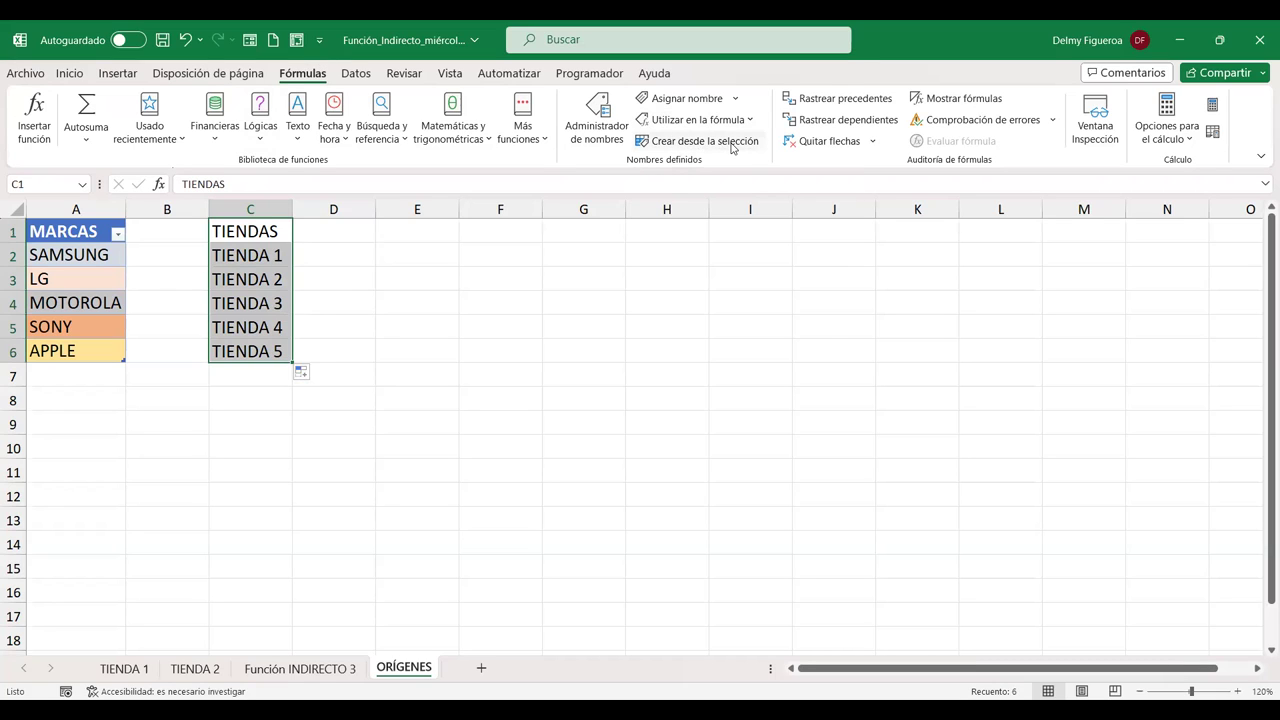
Create the TIENDAS name from the top row of C1:C6 with Crear desde la selección
left_click(731, 147)
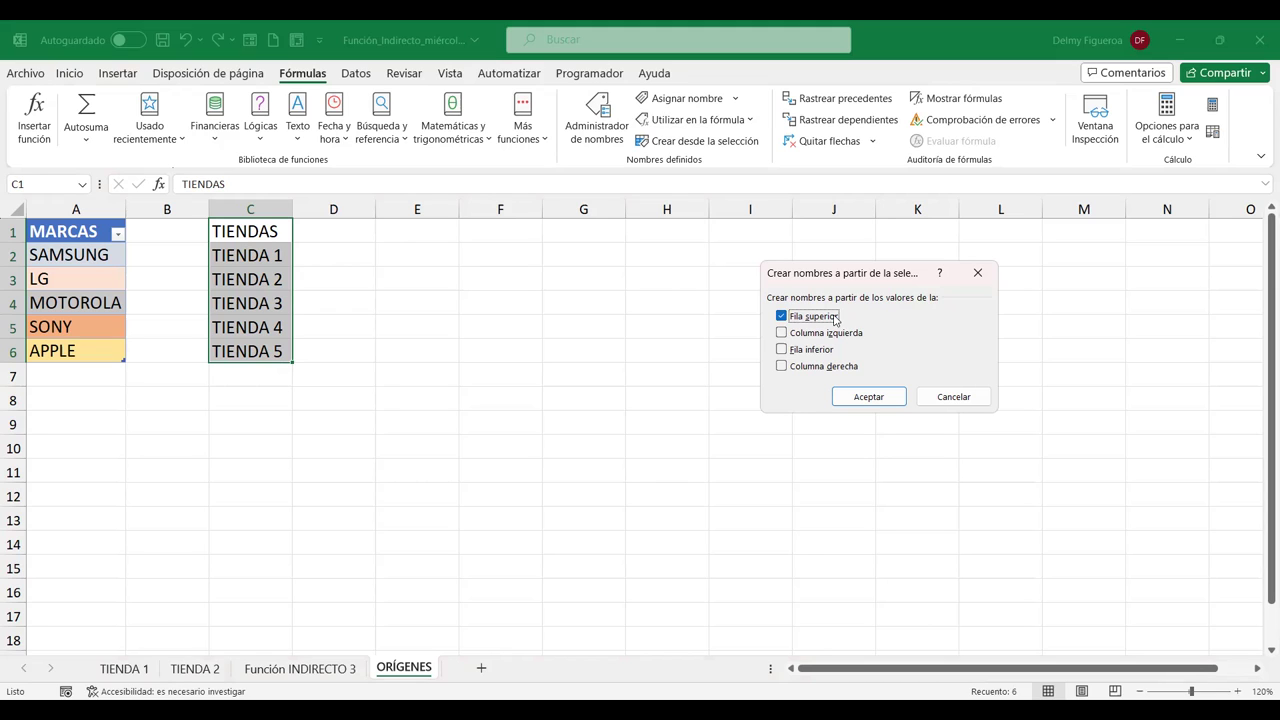
left_click(873, 397)
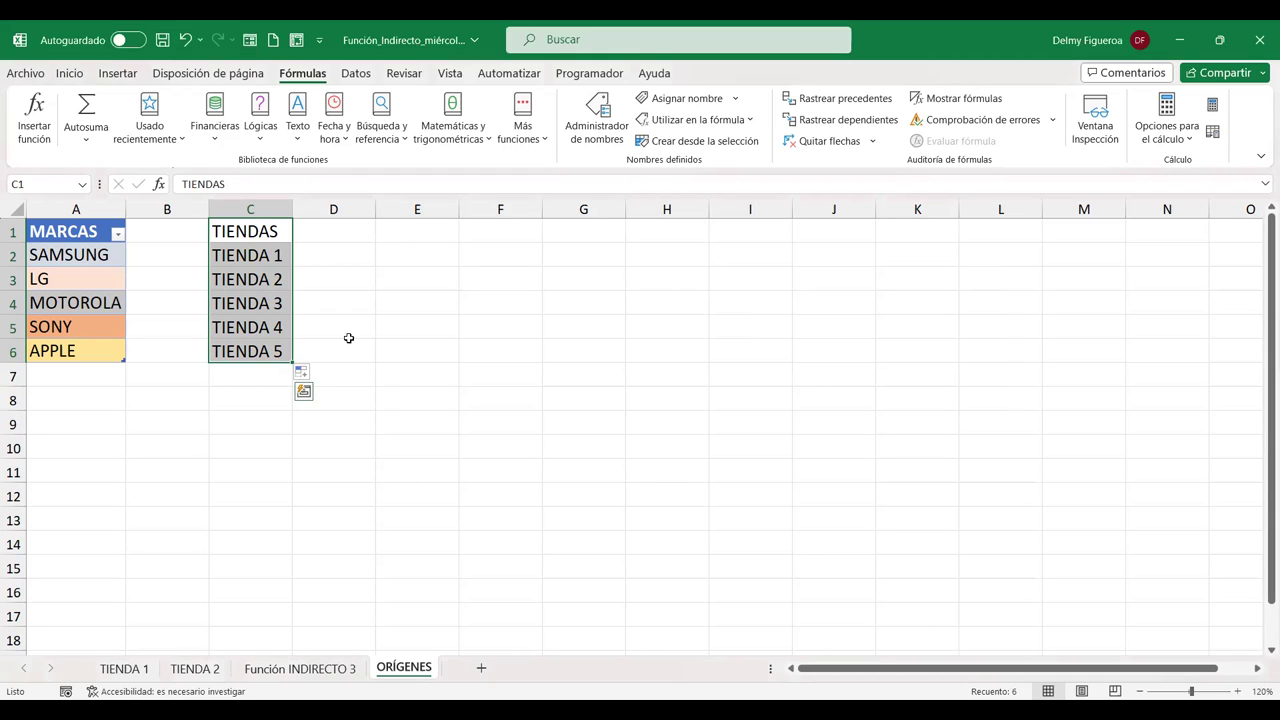
left_click(83, 192)
left_click(83, 190)
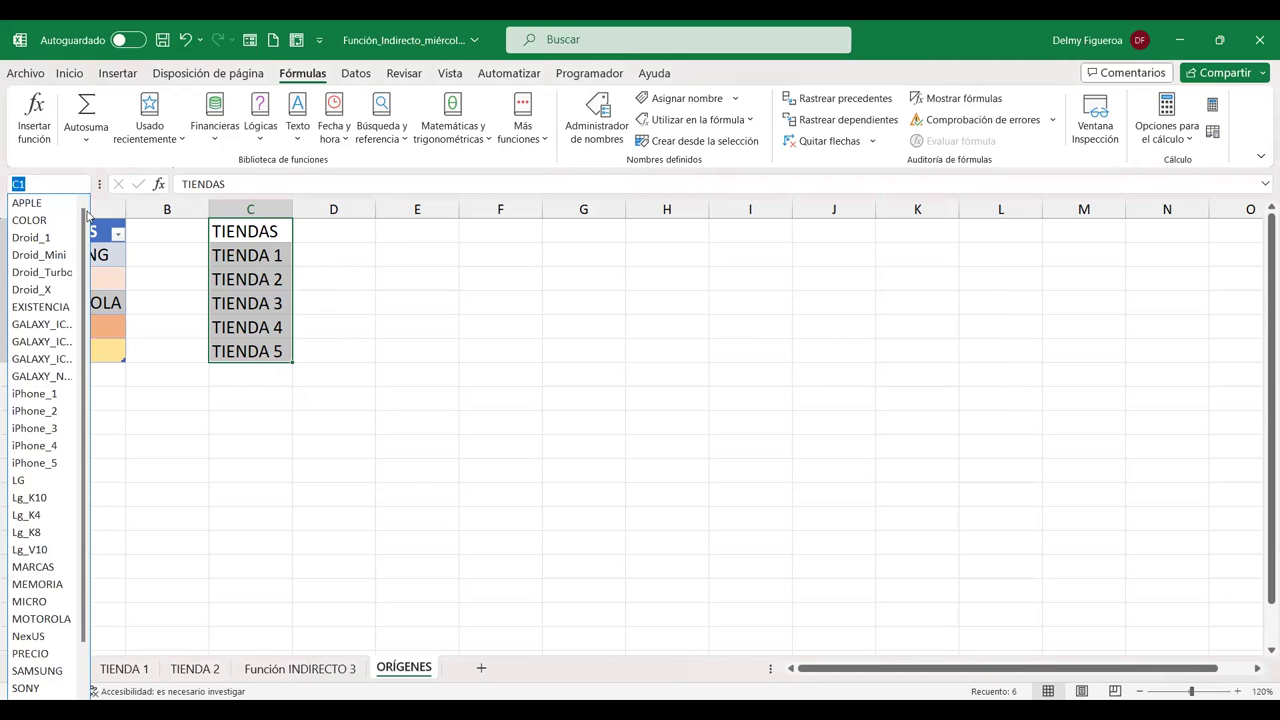
scroll(87, 370, "down", 2)
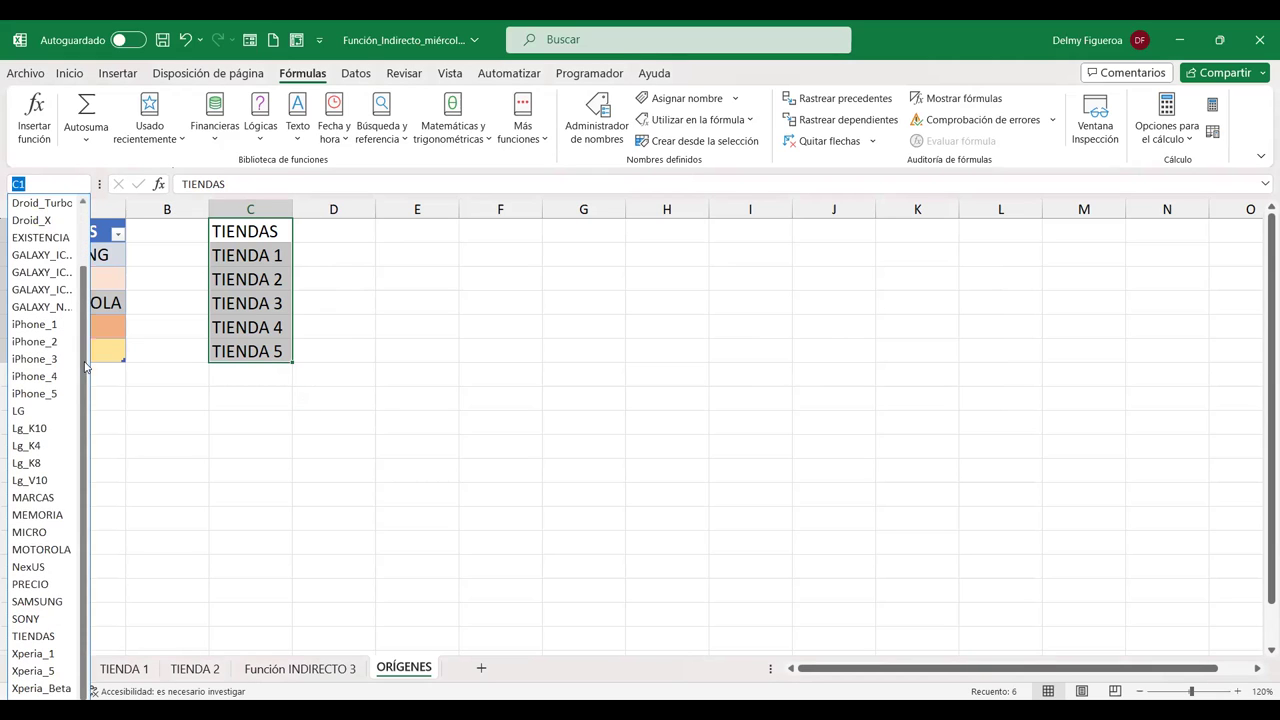
left_click(33, 636)
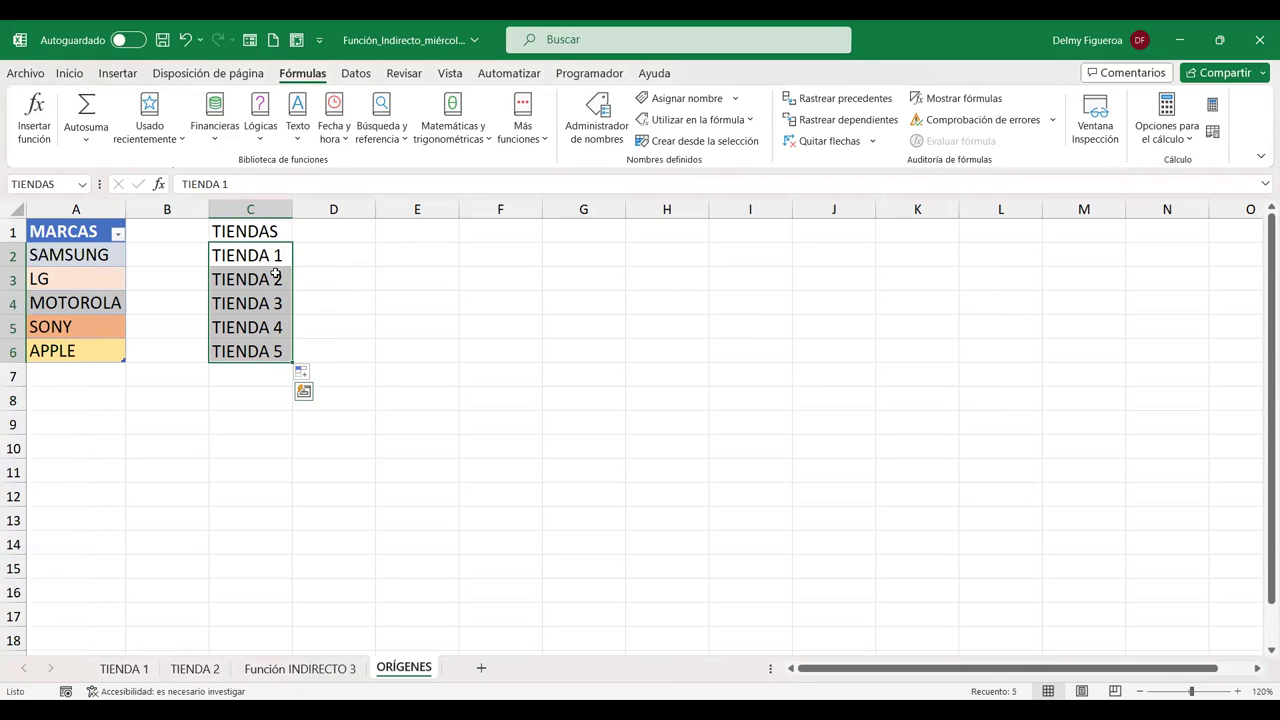
left_click(423, 231)
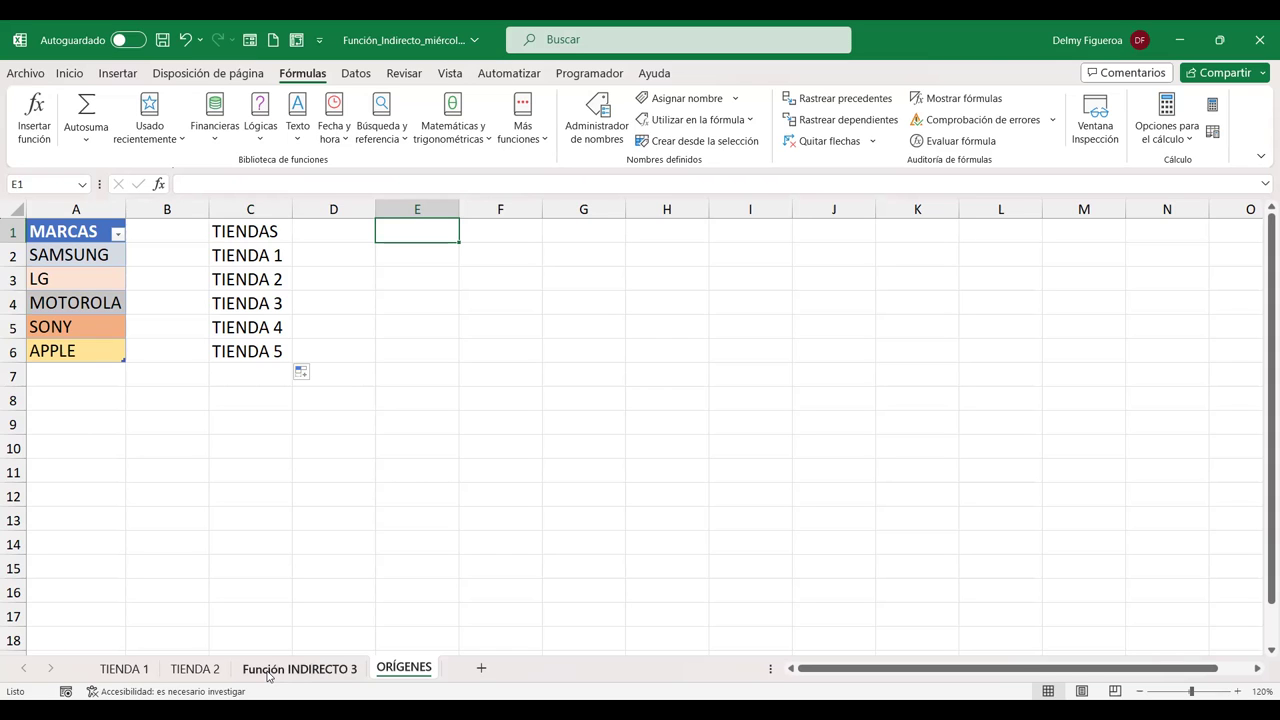
Switch between TIENDA 1 and TIENDA 2 to compare EXISTENCIA stock, then return to Función INDIRECTO 3
left_click(268, 672)
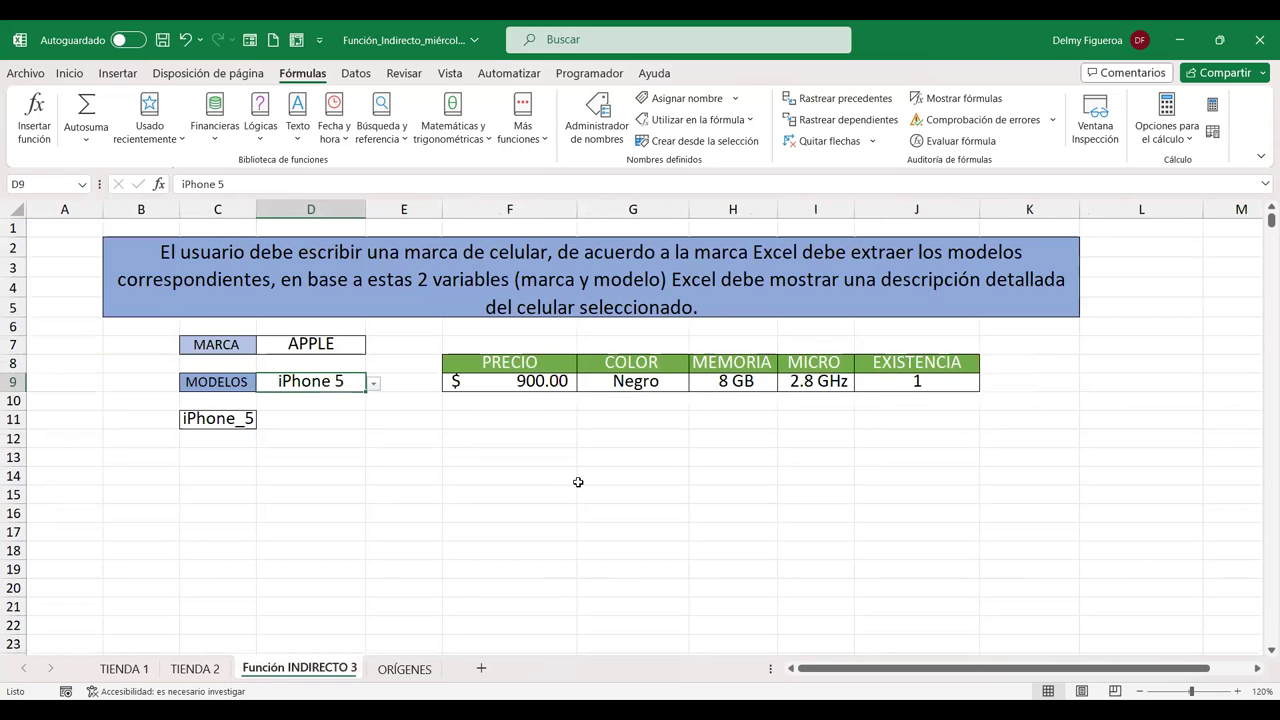
left_click(195, 668)
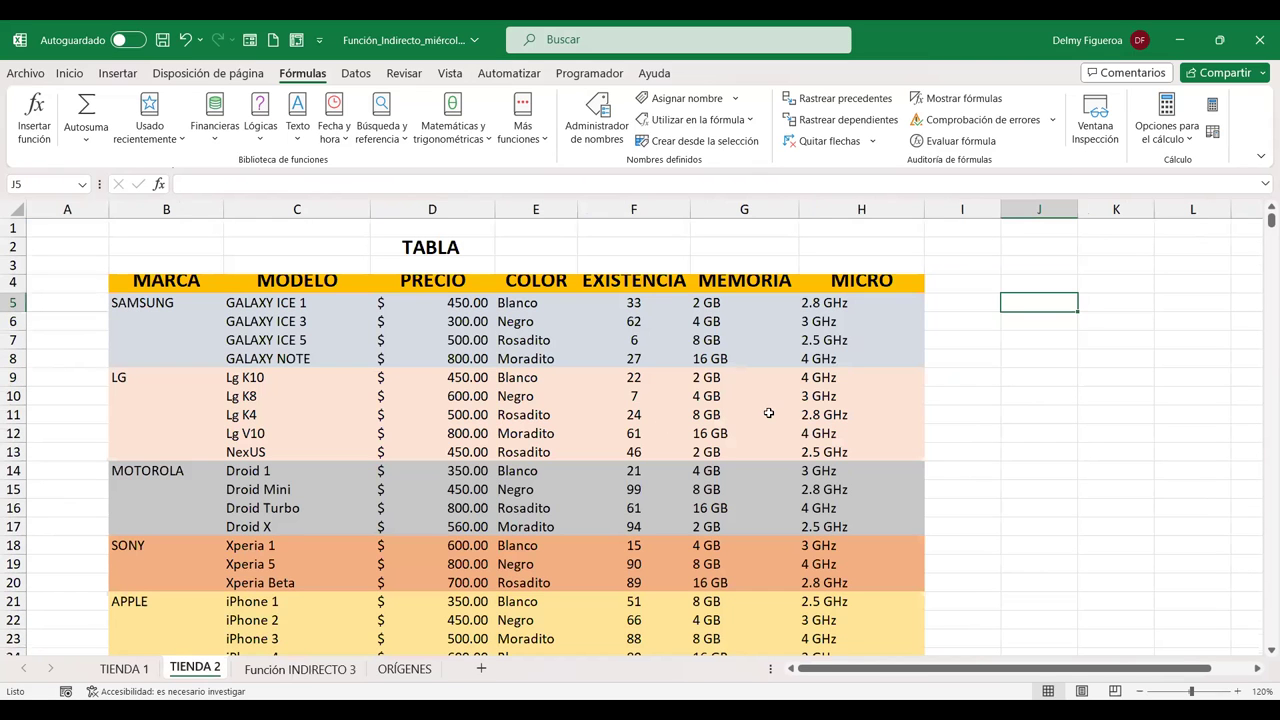
left_click(130, 670)
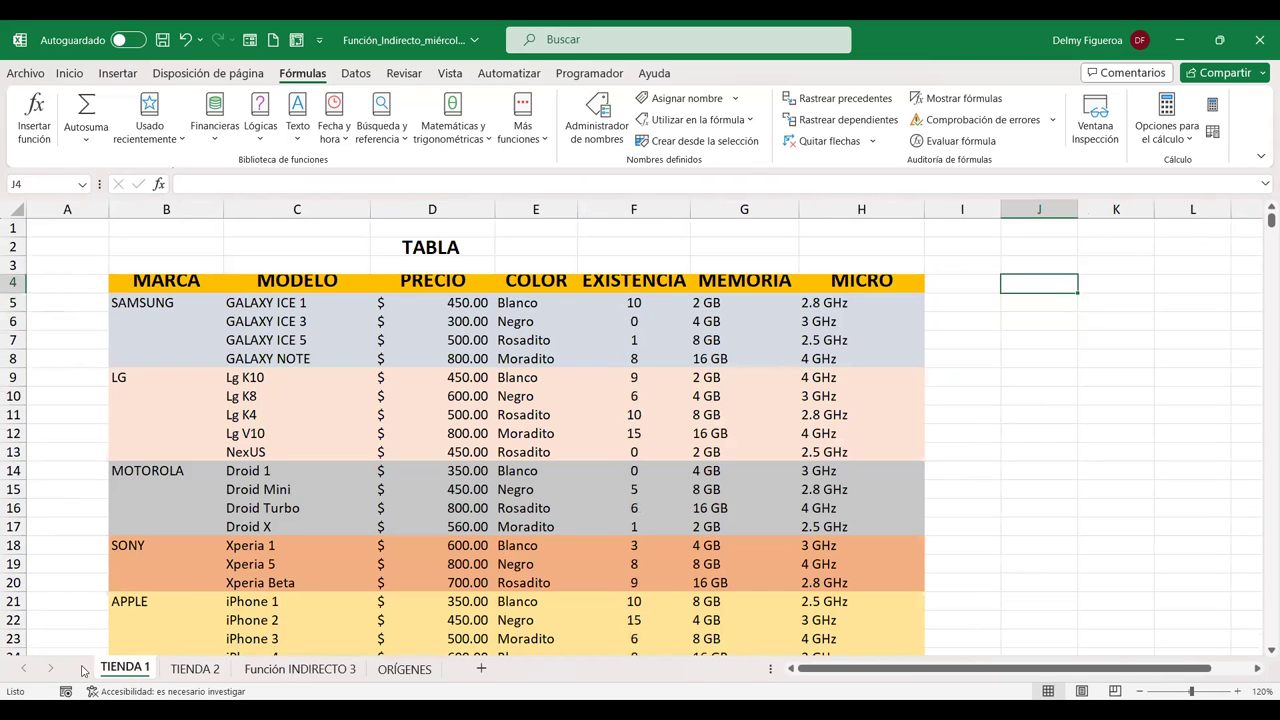
left_click(200, 670)
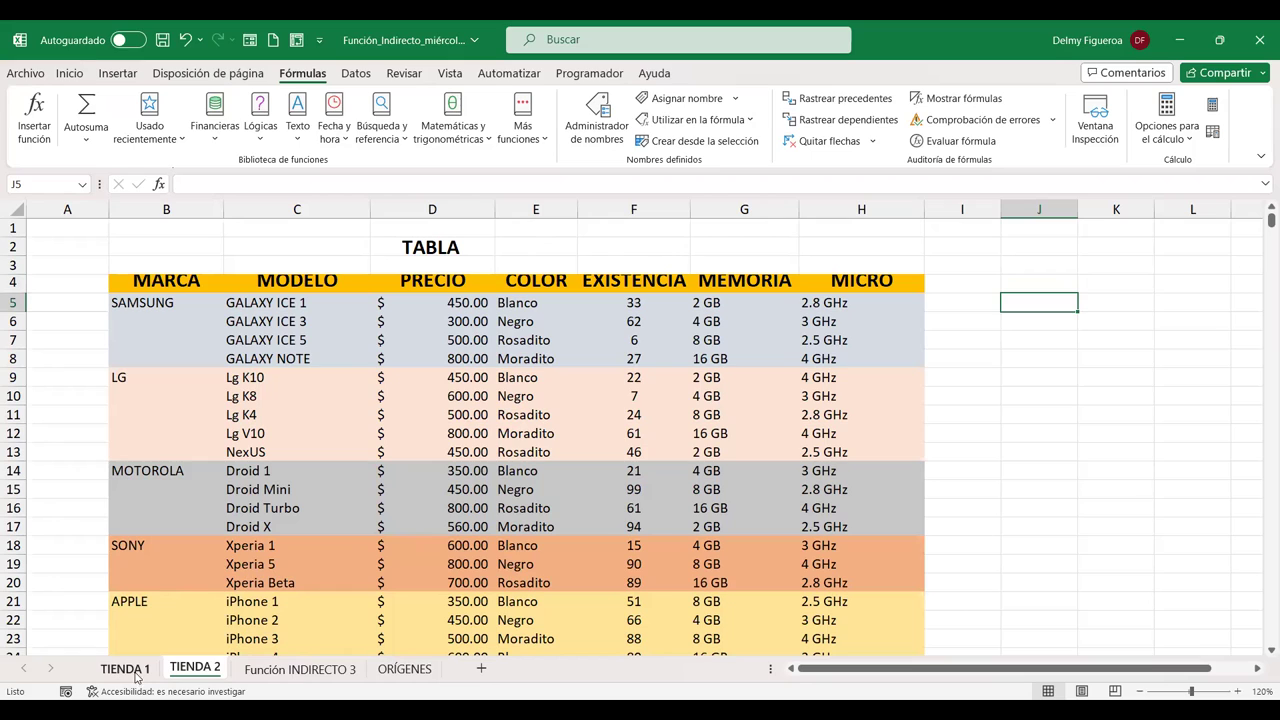
left_click(132, 672)
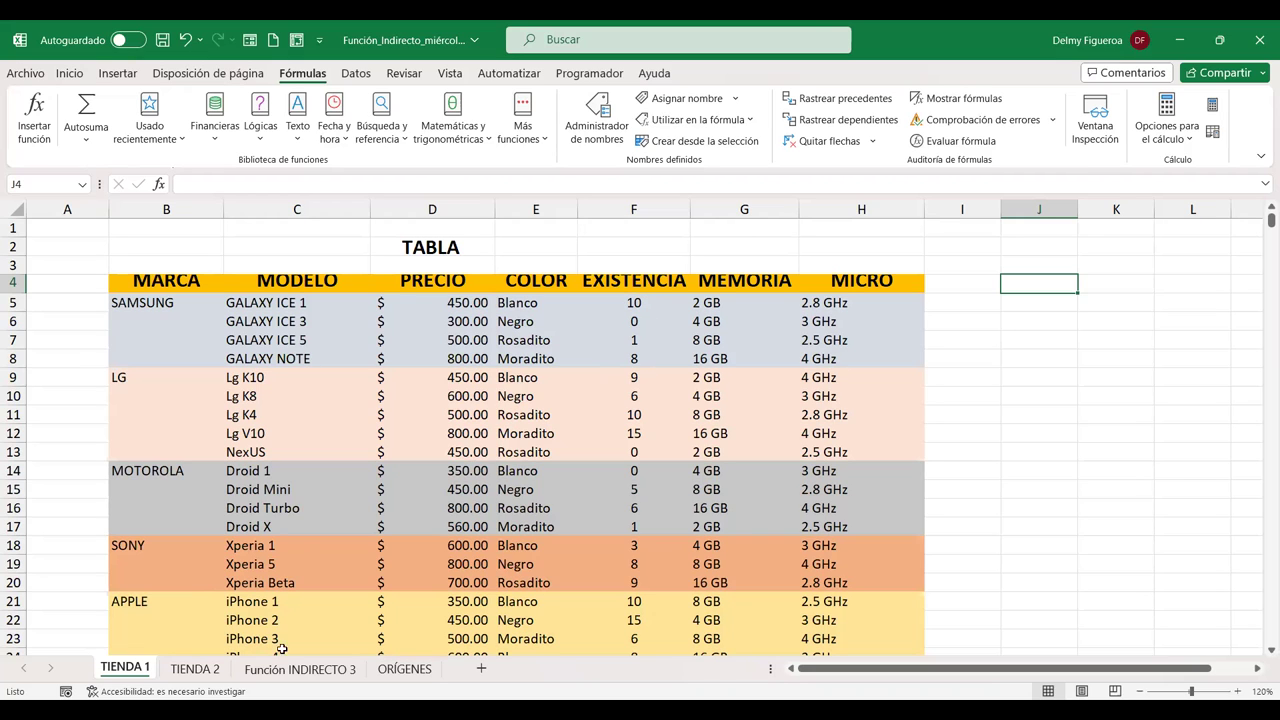
left_click(204, 669)
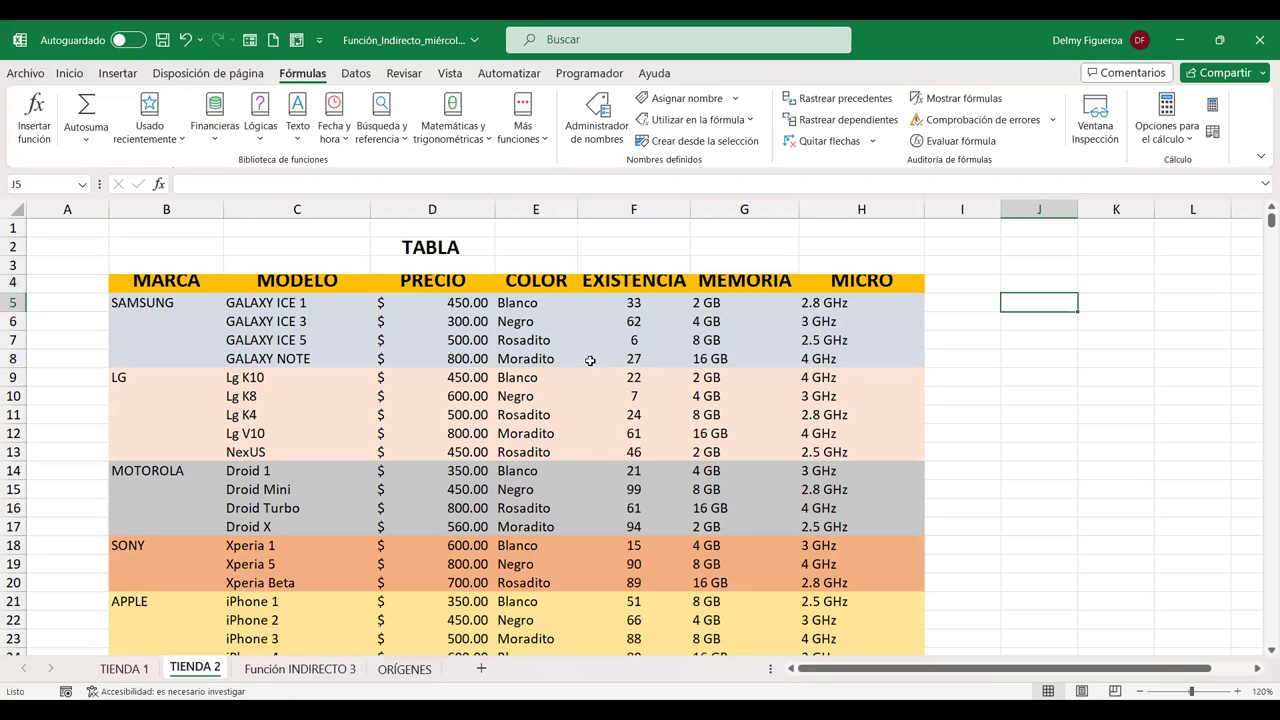
left_click(323, 669)
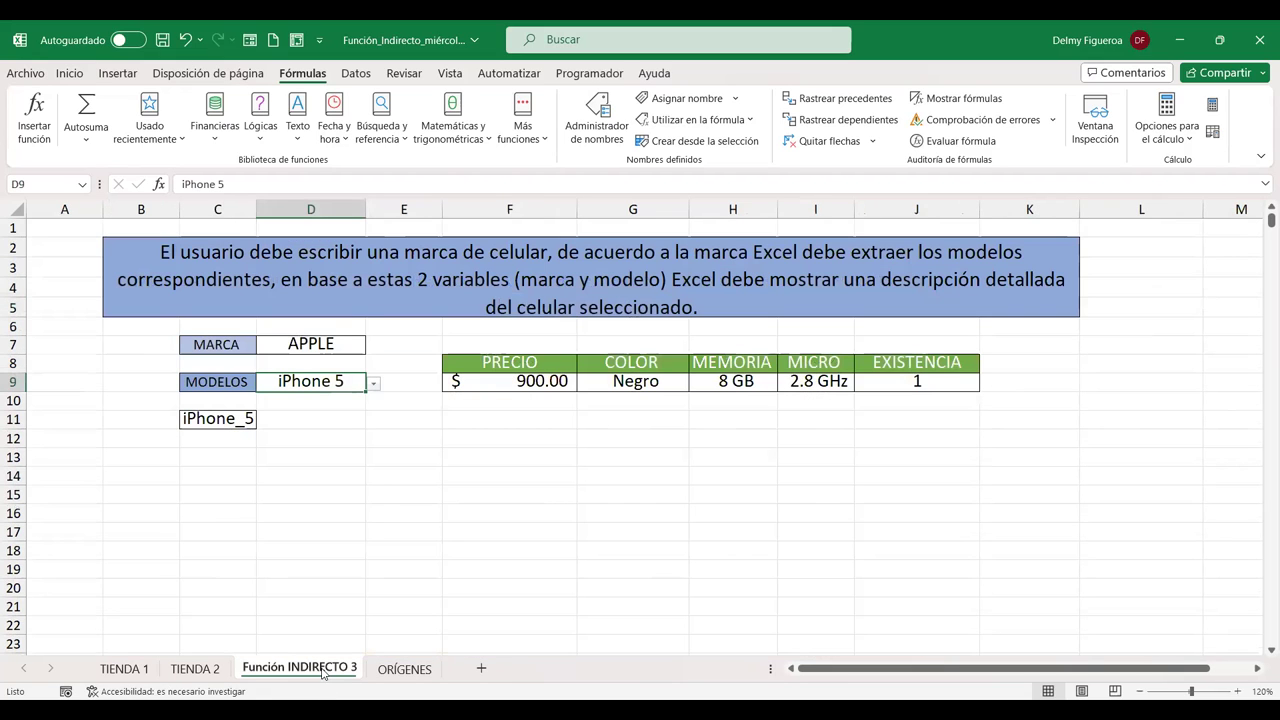
Copy the styled MARCA label from C7 into C13 and change its text to TIENDA
left_click(522, 470)
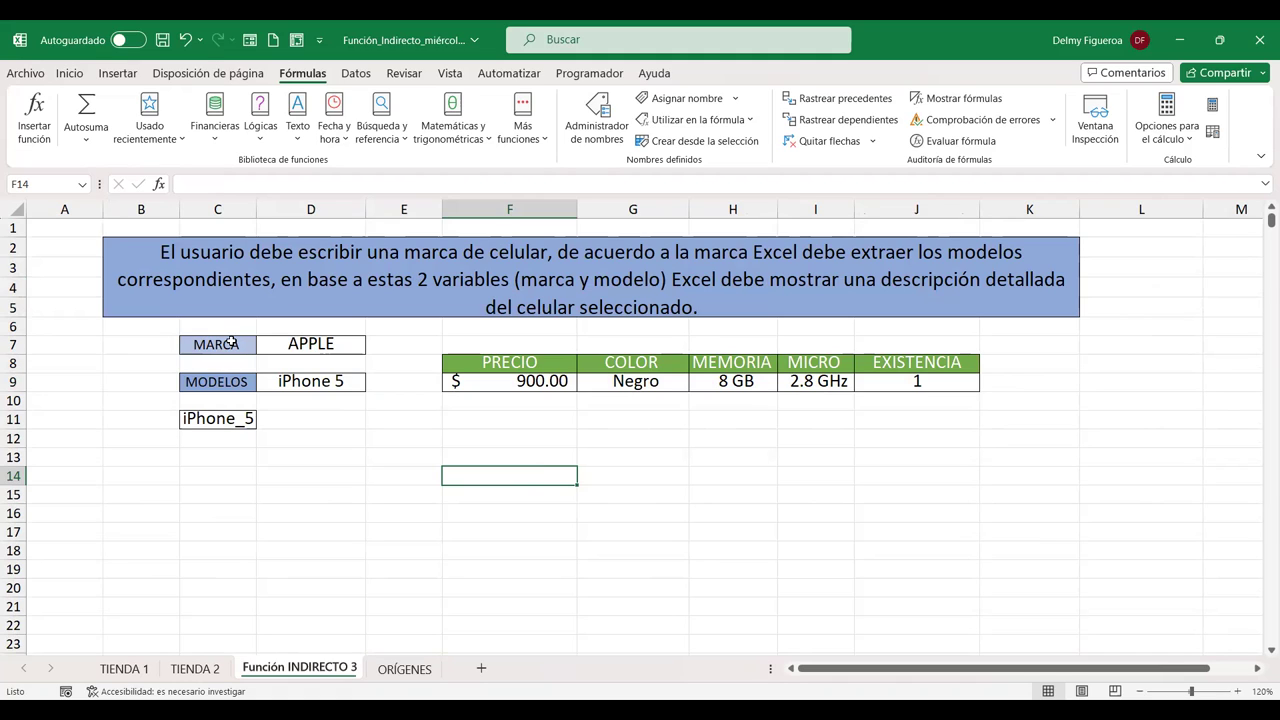
left_click(231, 343)
key("ctrl+c")
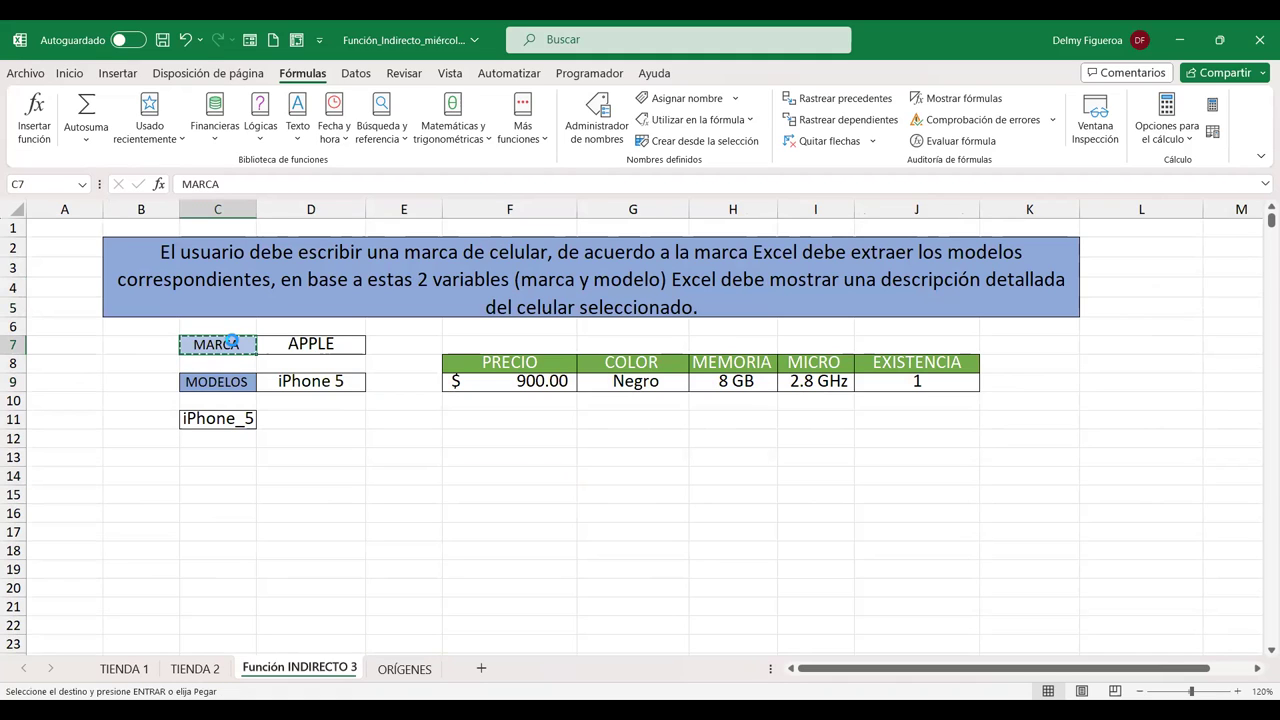
left_click(217, 453)
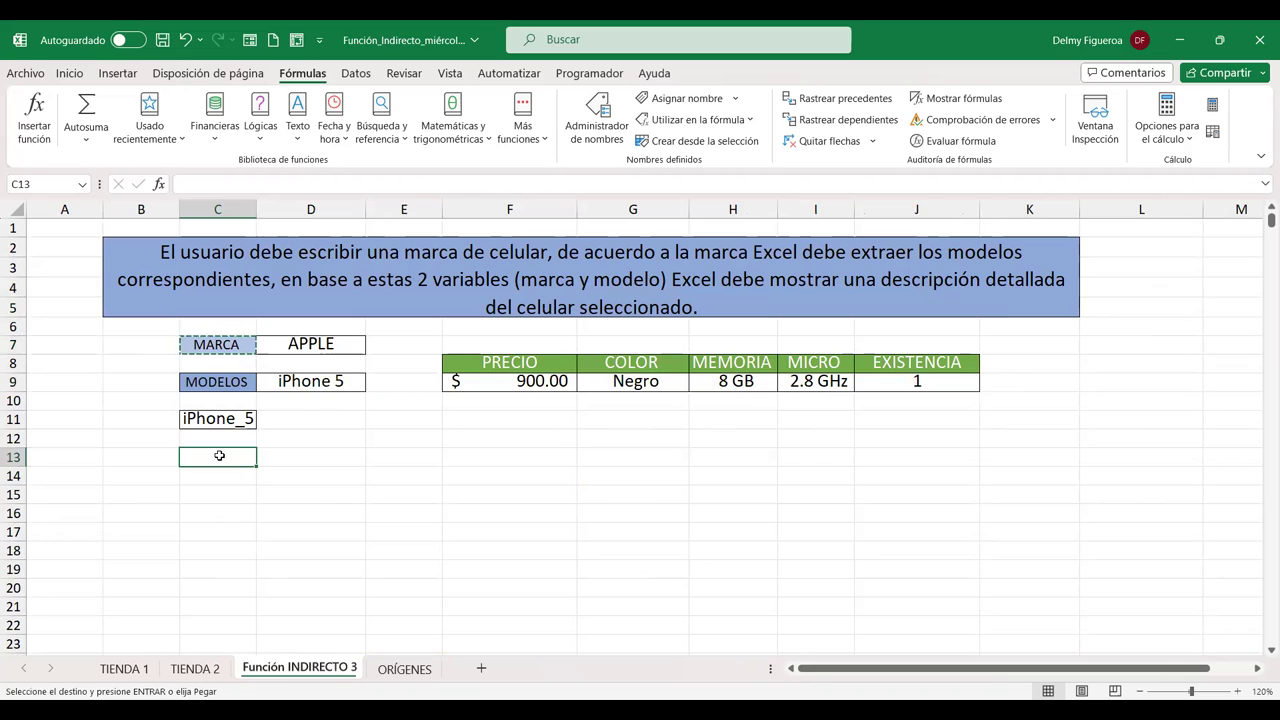
key("ctrl+v")
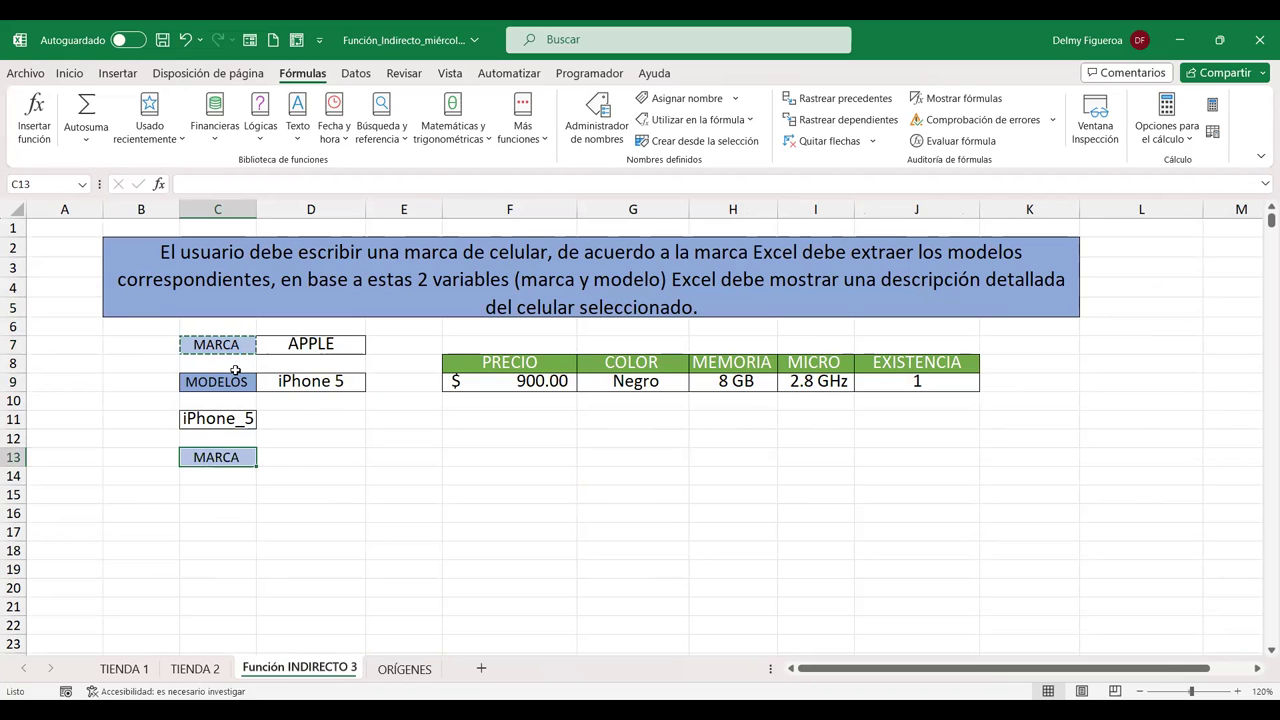
type("TIENDA")
key("BackSpace")
key("BackSpace")
key("BackSpace")
key("BackSpace")
type("IENDA")
key("Tab")
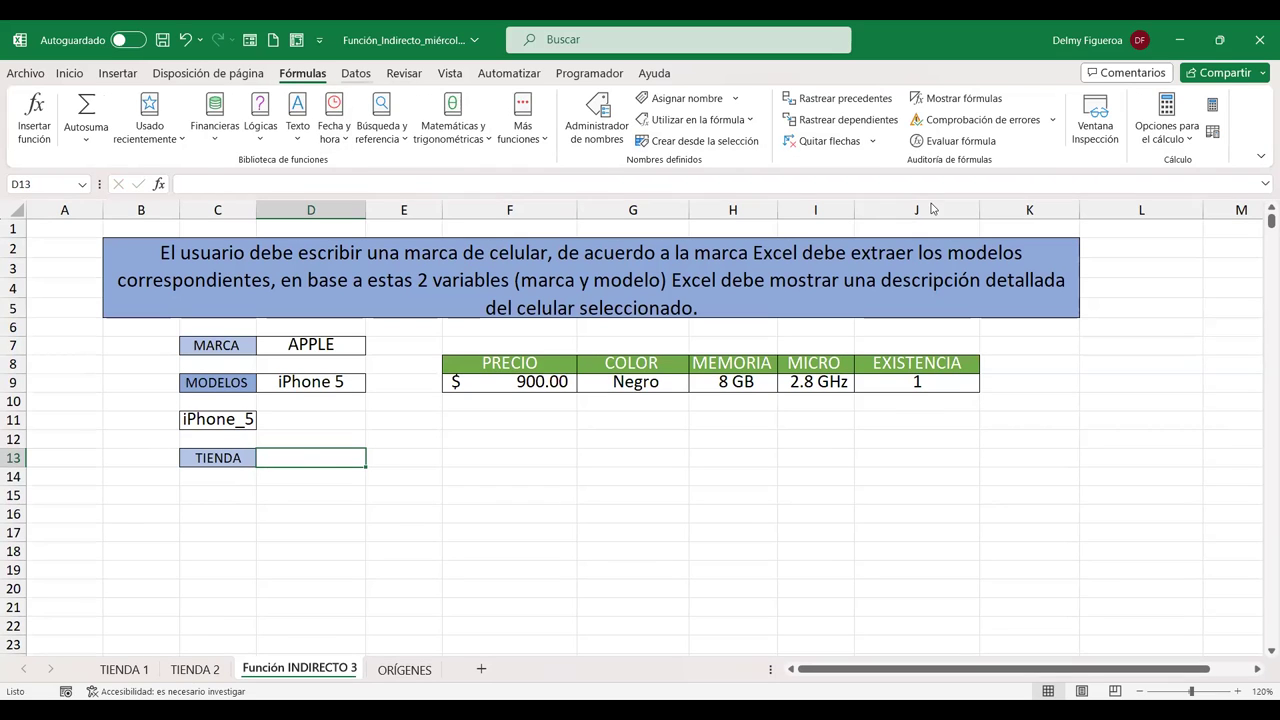
Apply list validation to D13 with the TIENDAS named range as its source
left_click(356, 73)
left_click(944, 143)
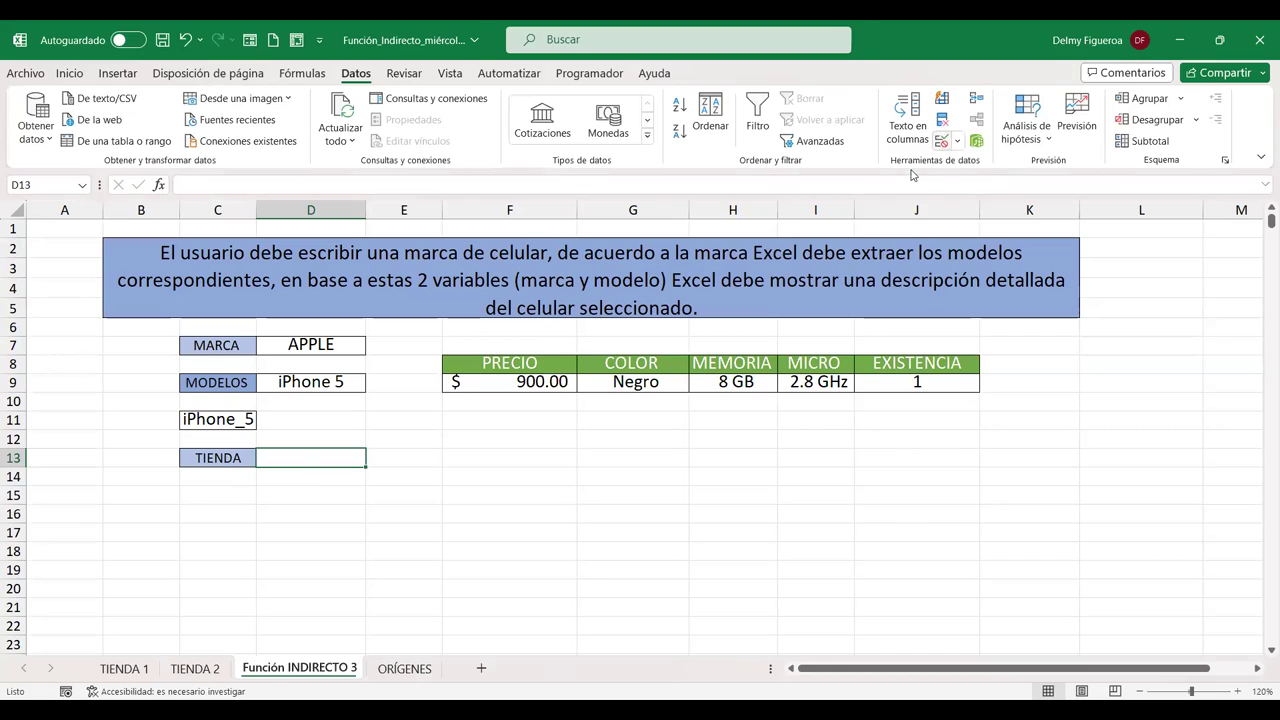
left_click(783, 298)
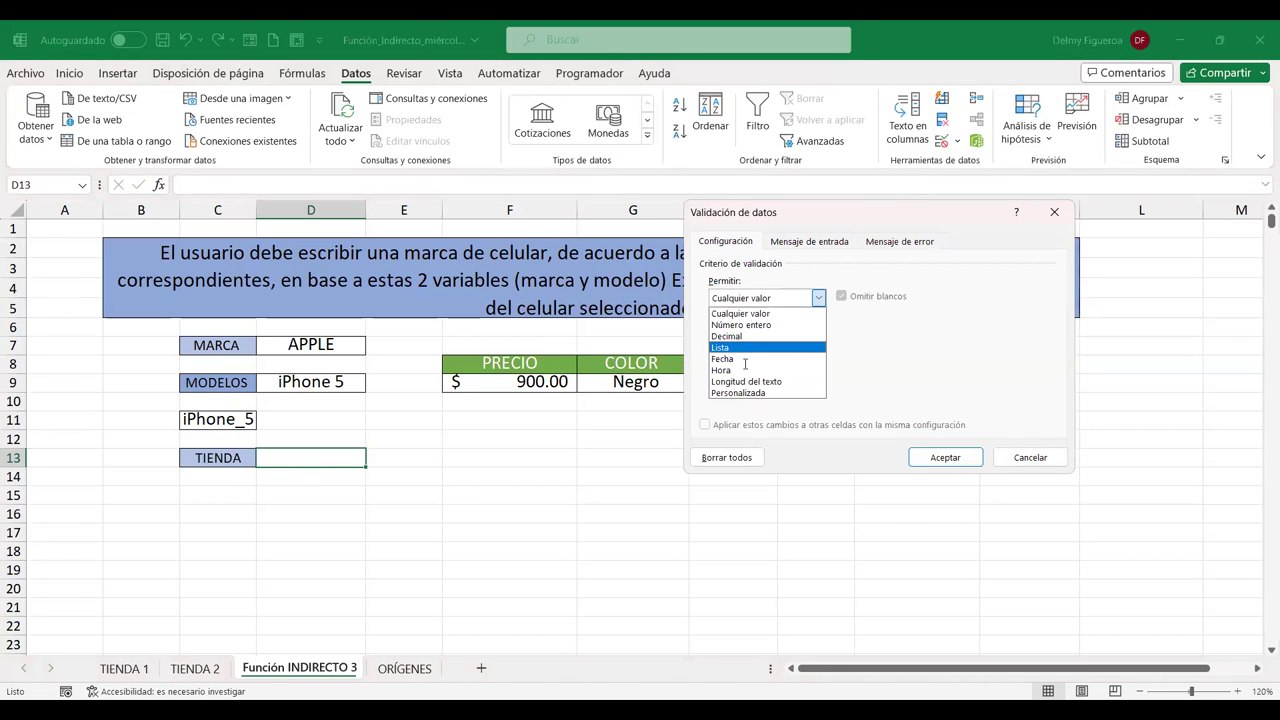
left_click(745, 343)
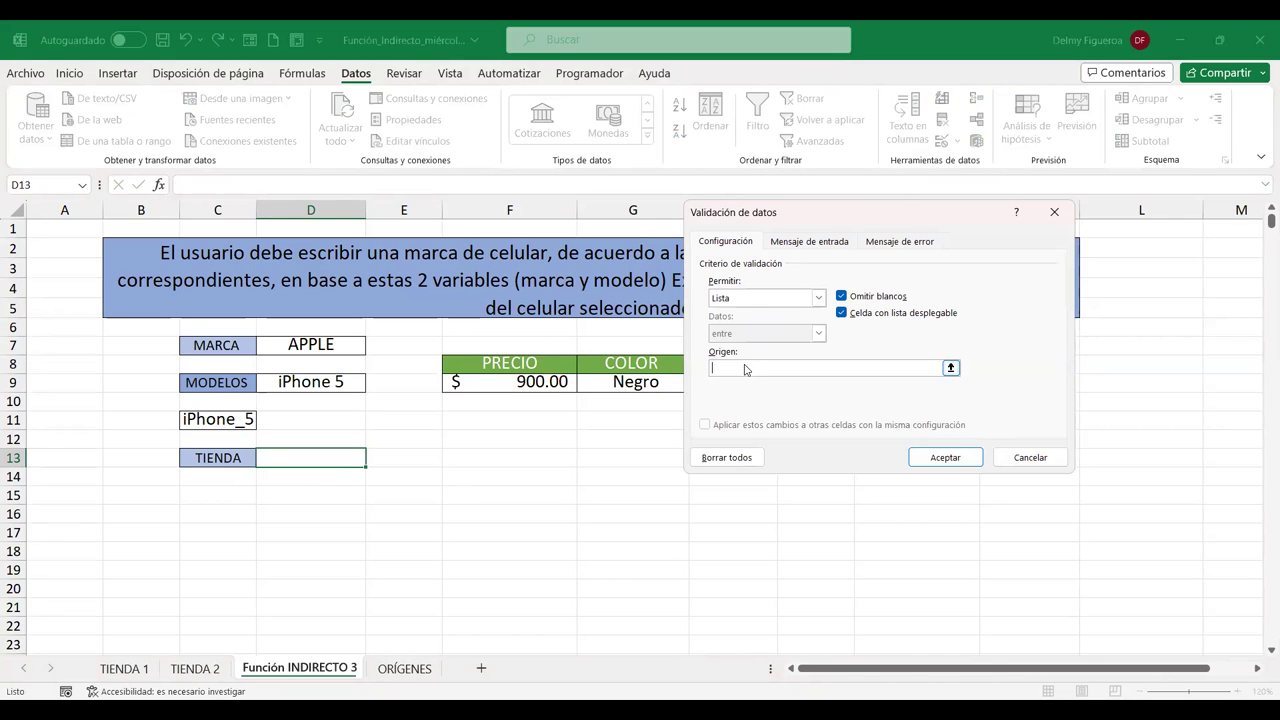
key("F3")
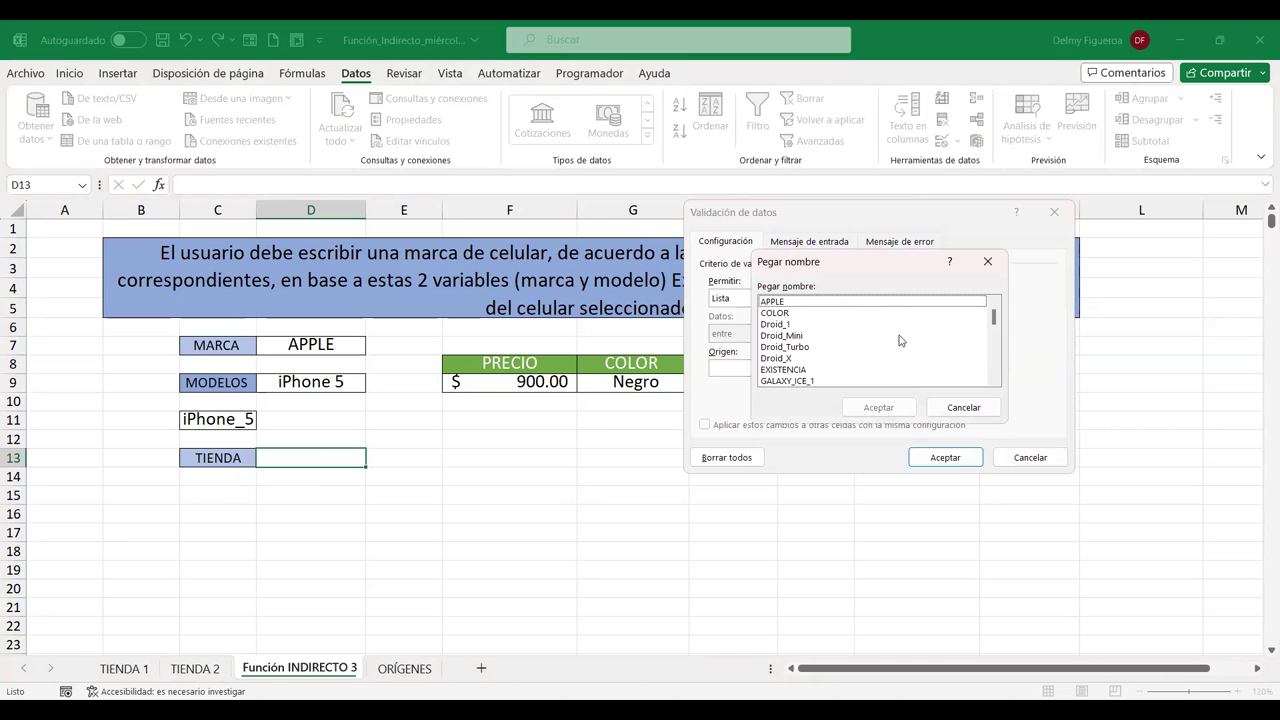
left_click_drag(994, 320, 993, 375)
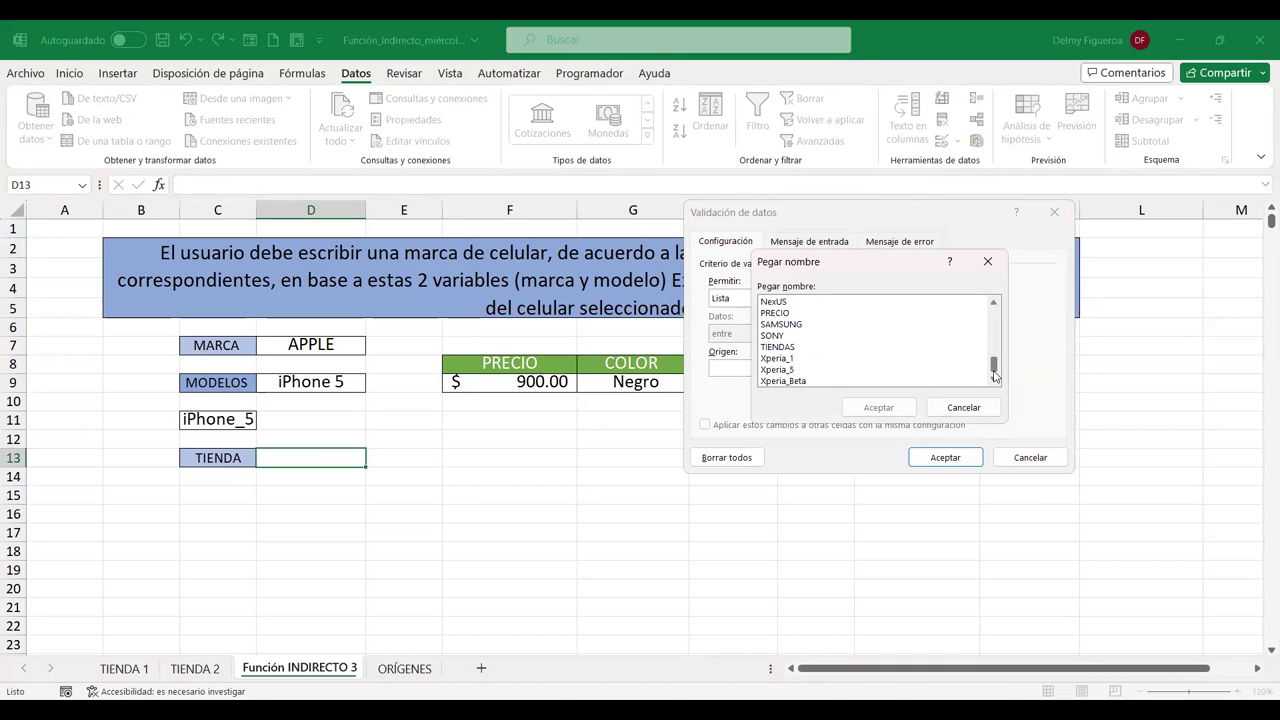
left_click(780, 348)
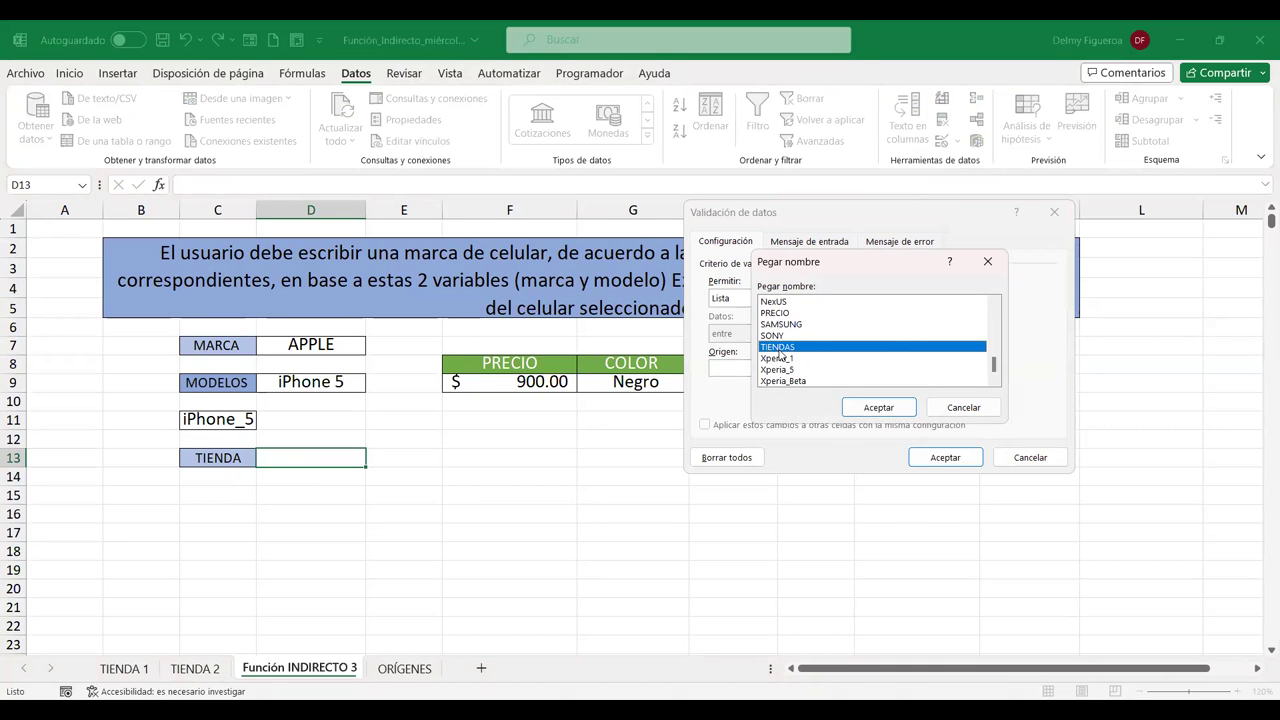
left_click(878, 407)
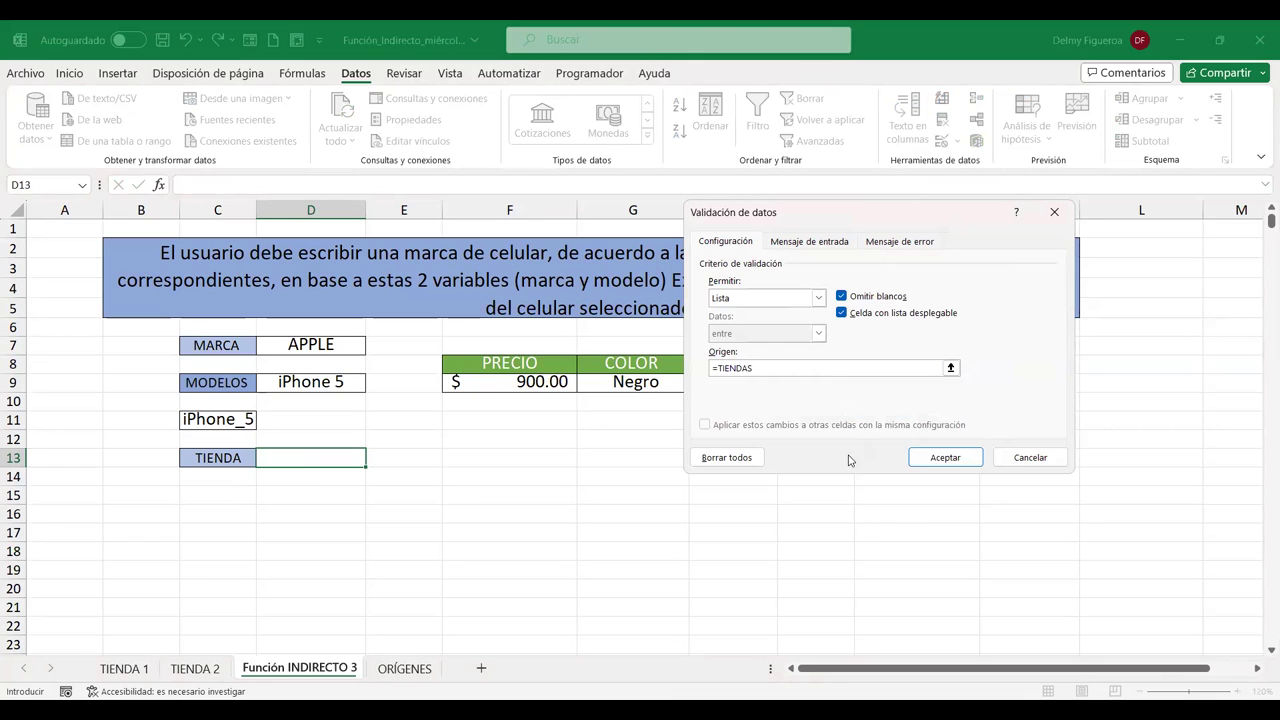
left_click(945, 457)
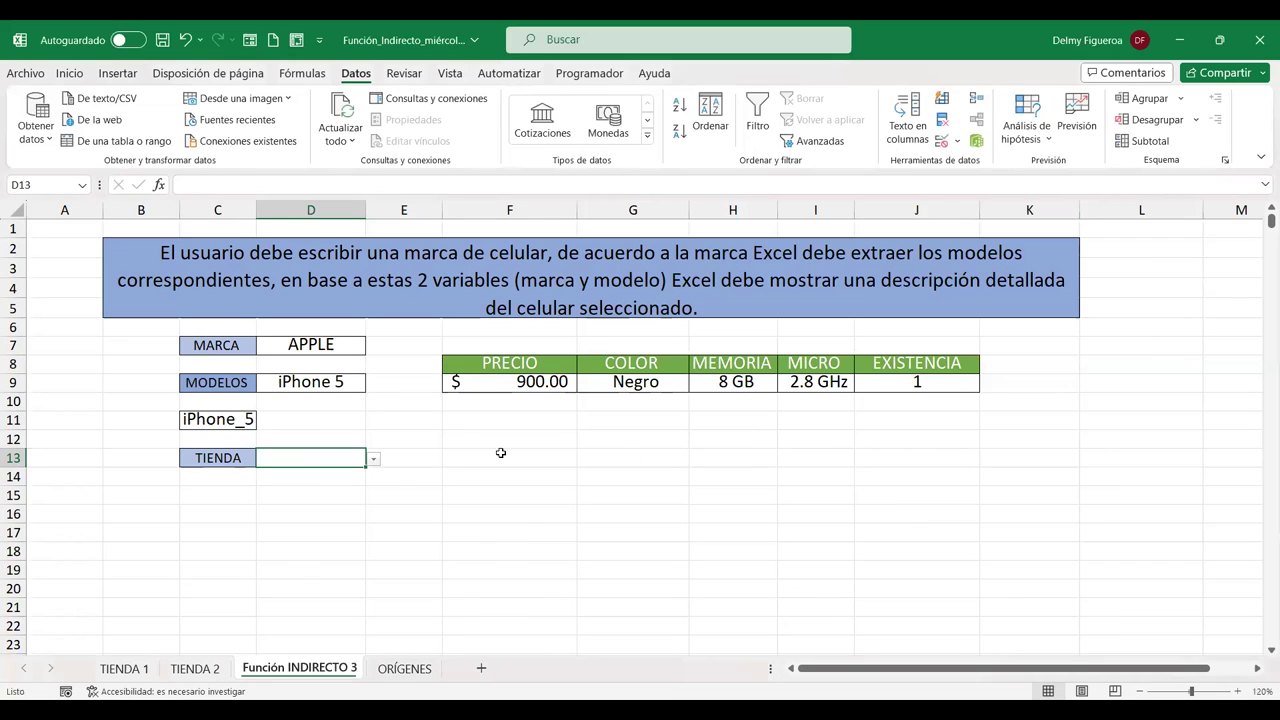
Cycle the D13 dropdown through TIENDA 1, TIENDA 2 and TIENDA 3, ending on TIENDA 1
left_click(370, 462)
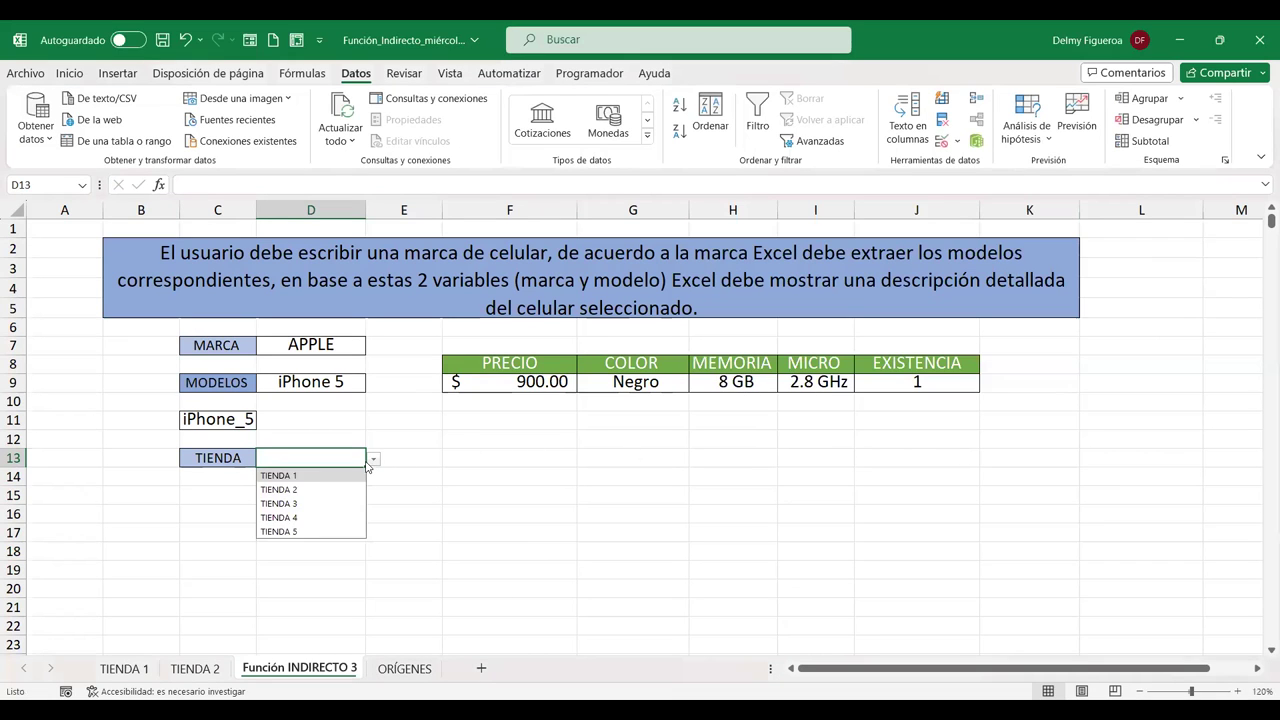
left_click(308, 476)
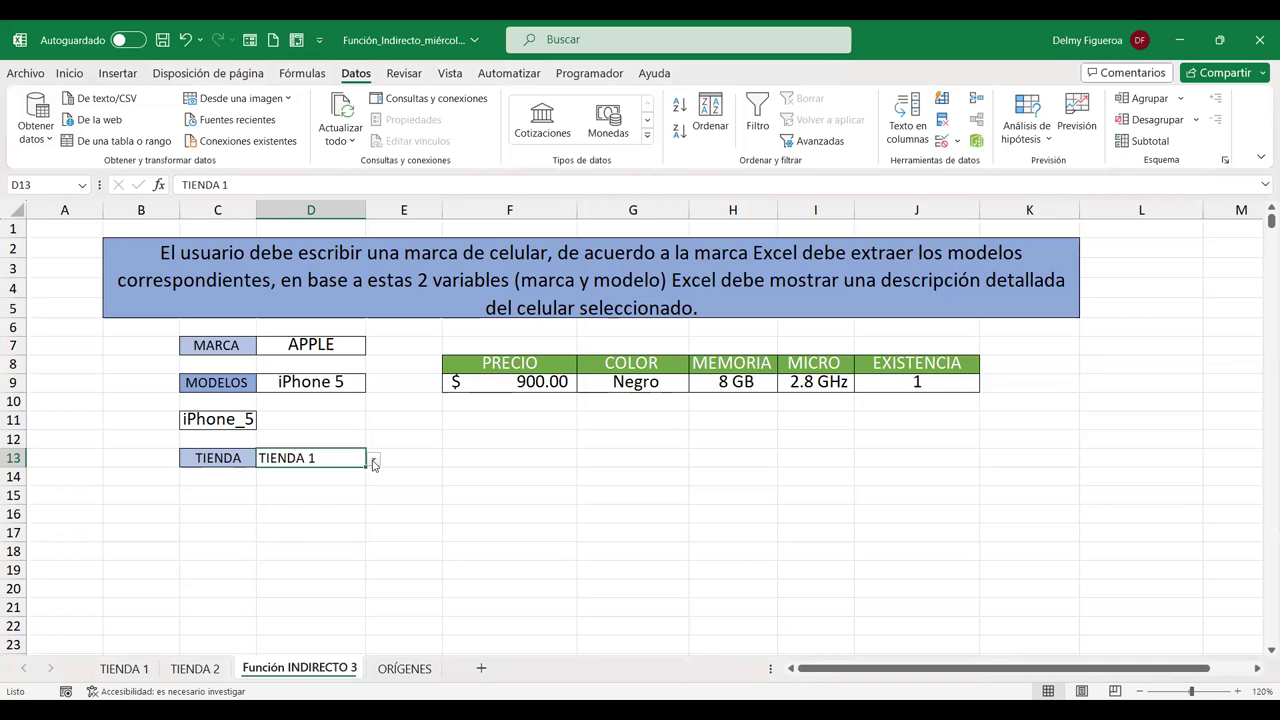
left_click(370, 462)
left_click(312, 490)
left_click(374, 461)
left_click(325, 504)
left_click(374, 461)
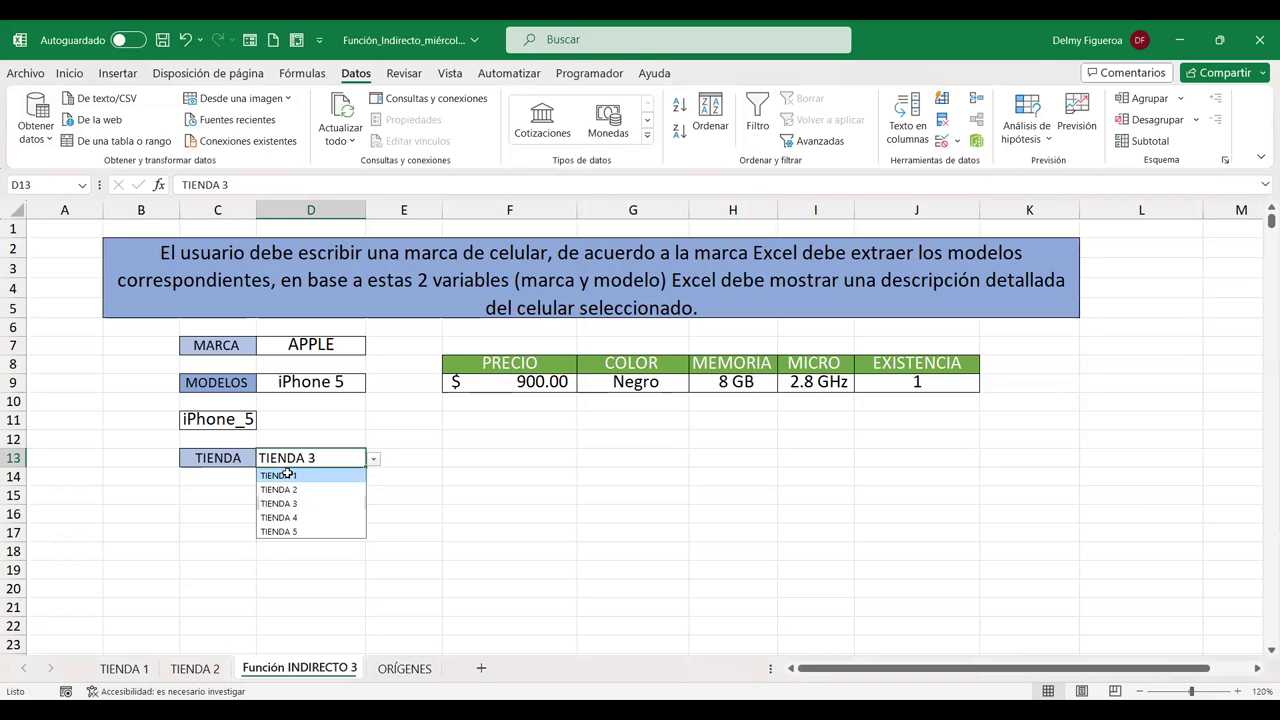
left_click(289, 477)
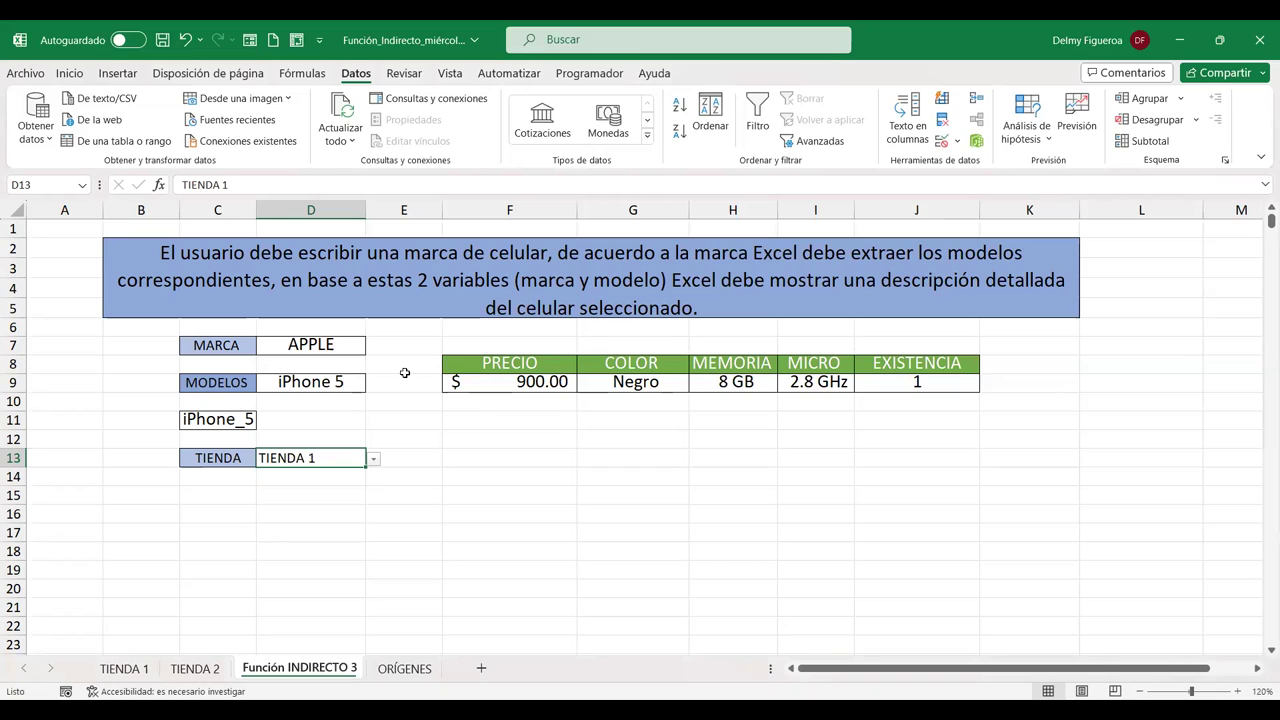
left_click(512, 459)
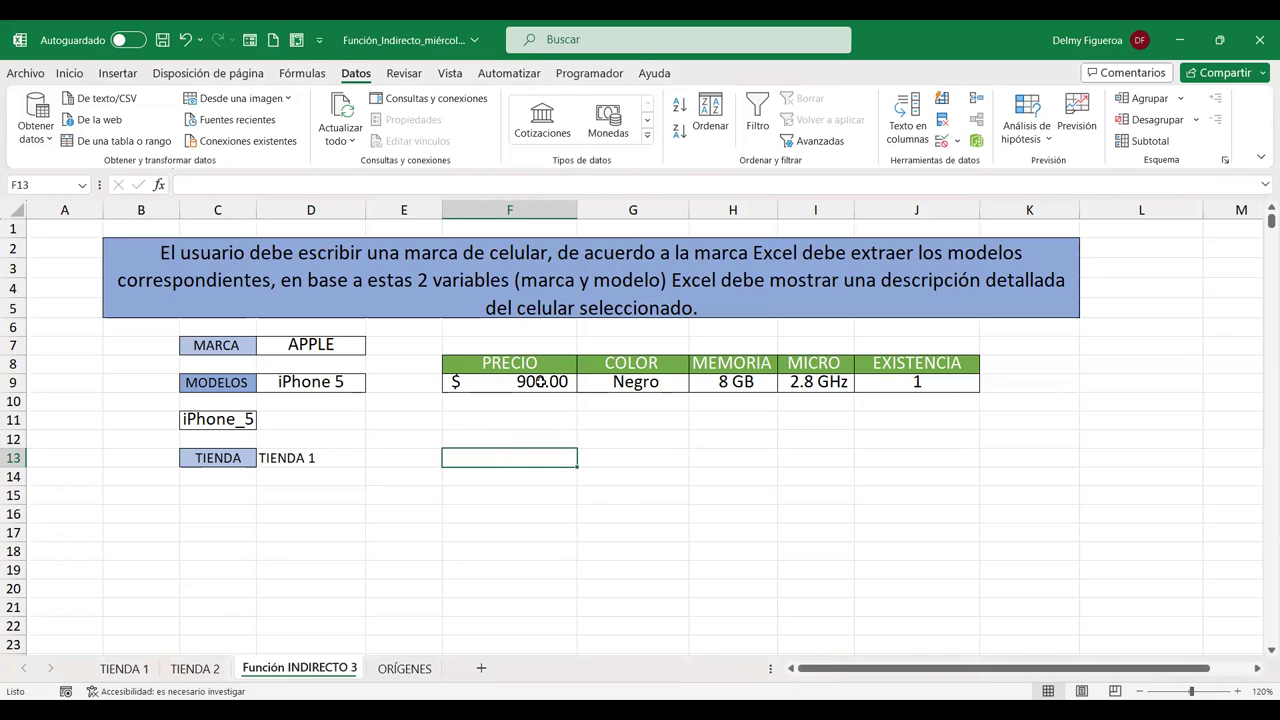
left_click(321, 459)
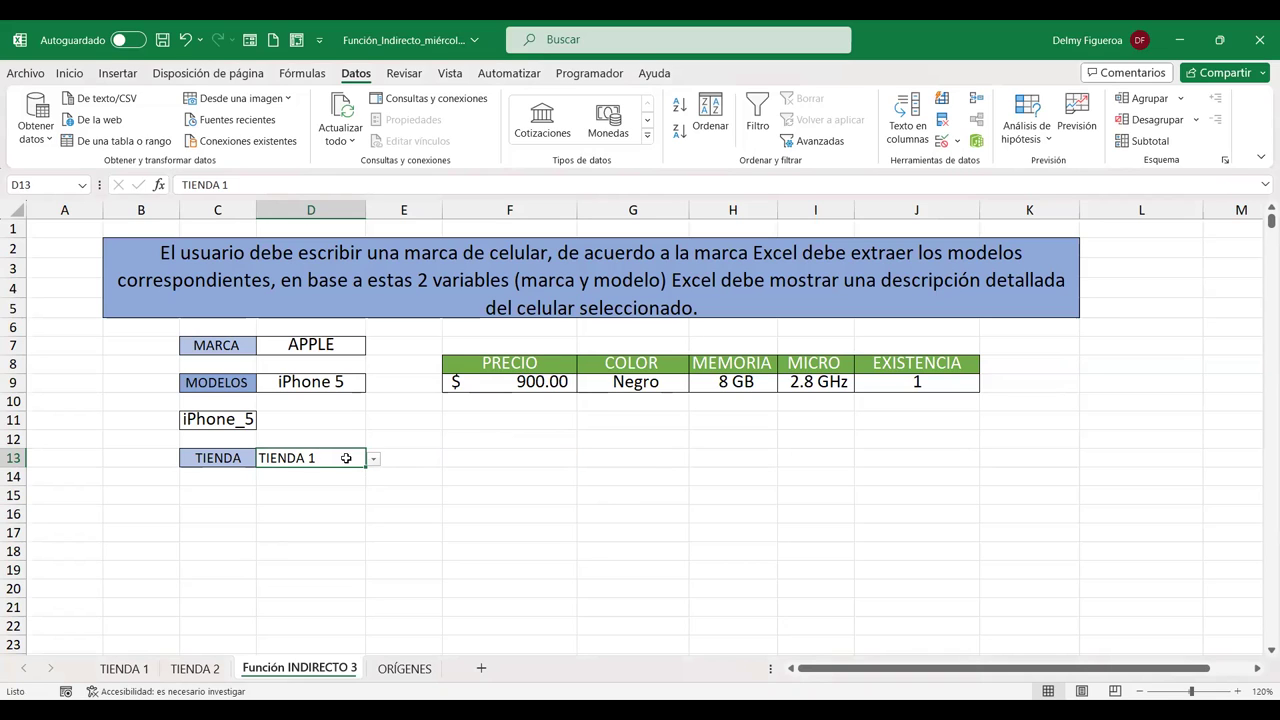
left_click(375, 461)
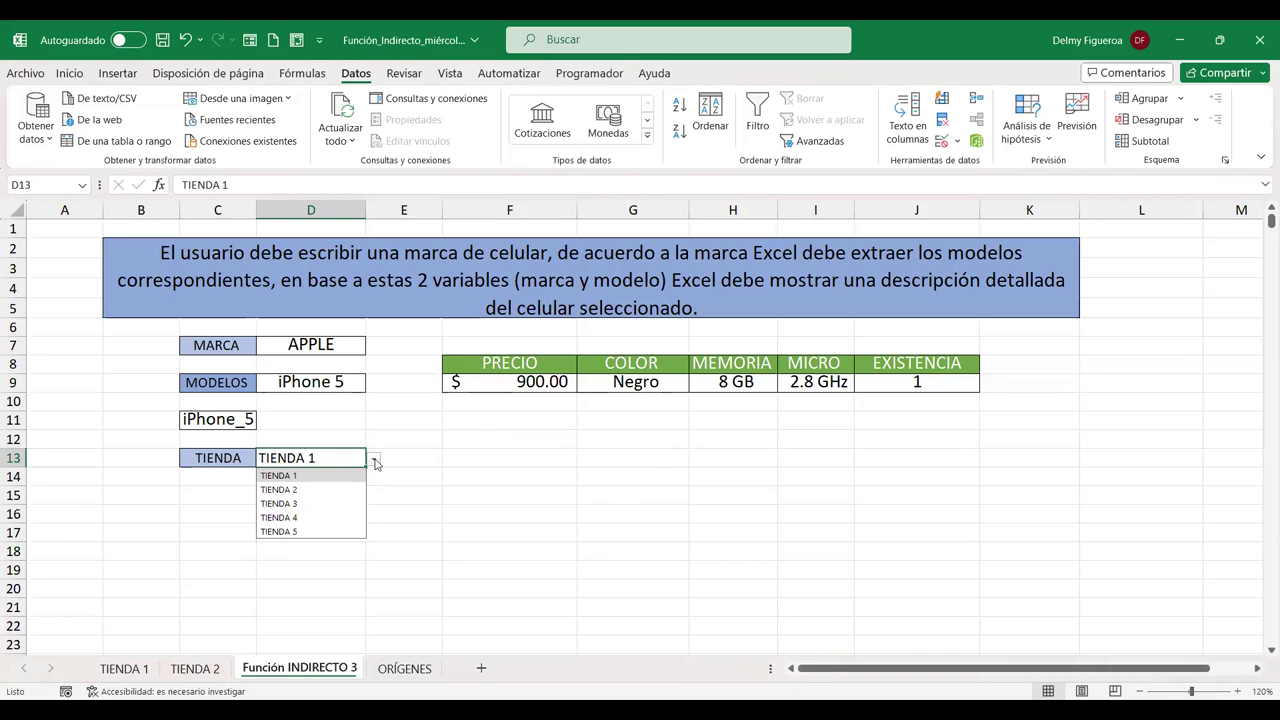
left_click(375, 461)
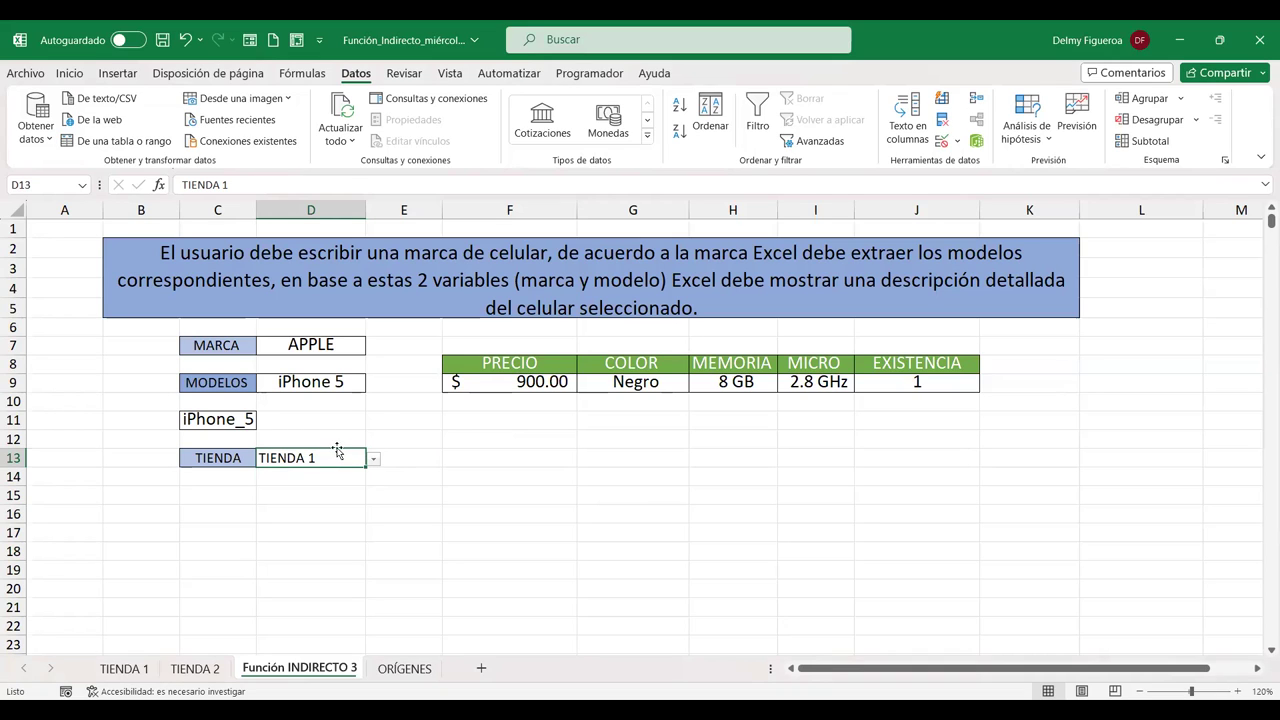
Enter in D15 a formula referencing cell D5 on the TIENDA 1 sheet
left_click(500, 455)
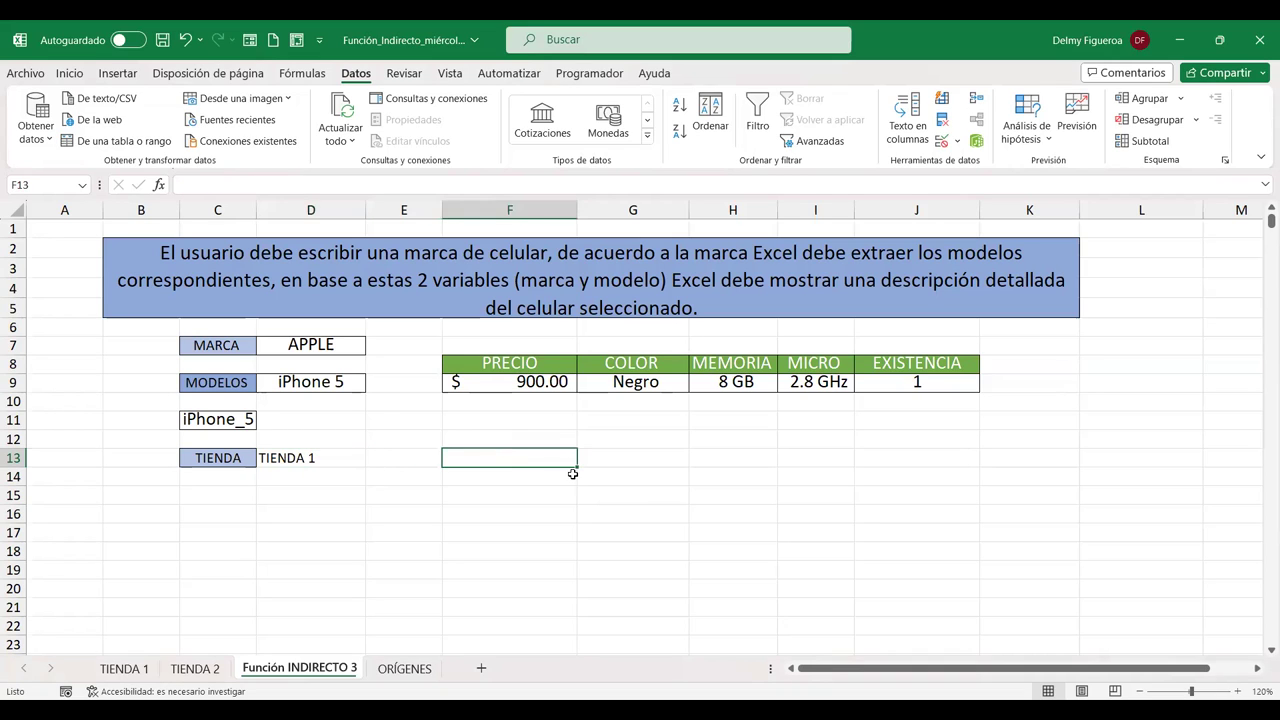
left_click(312, 499)
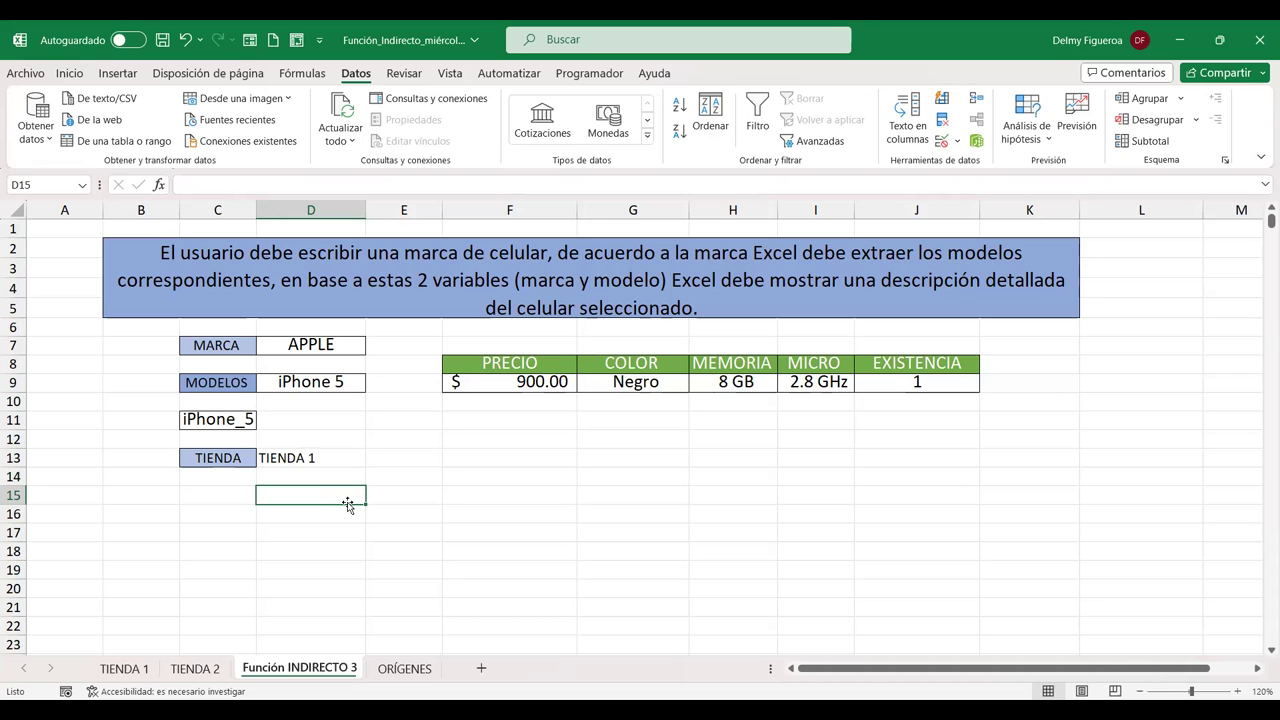
type("=")
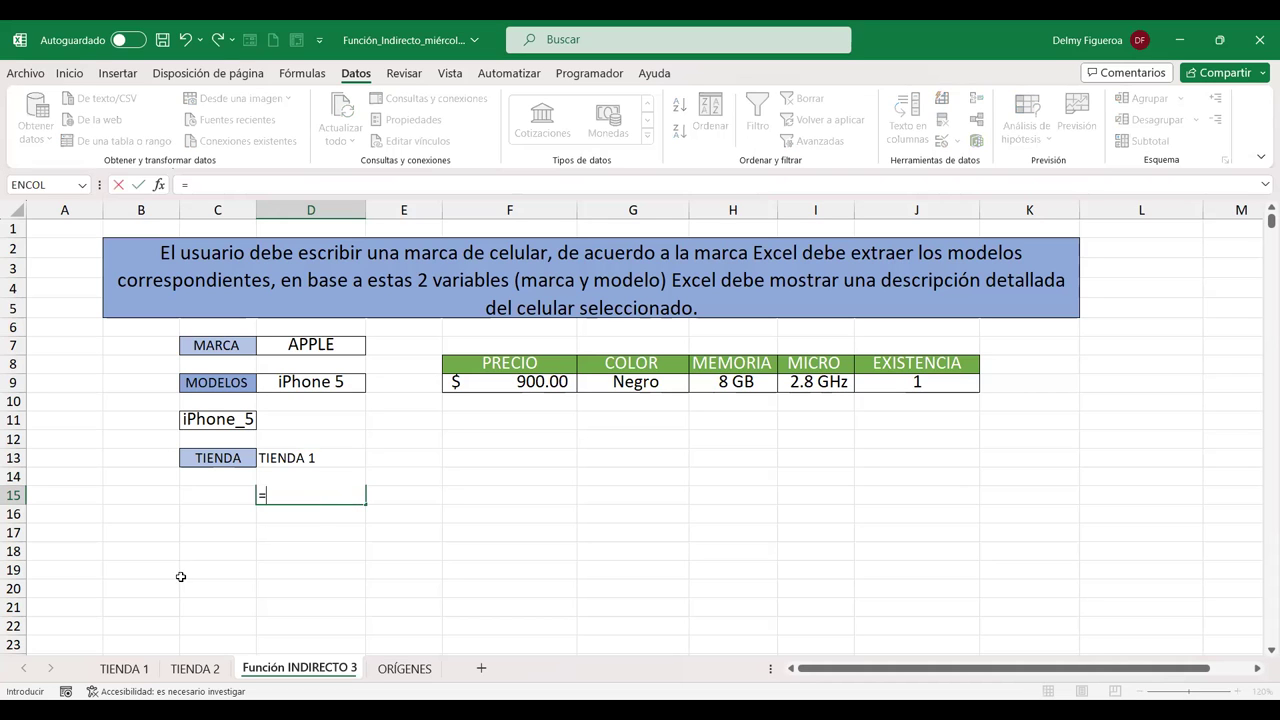
left_click(118, 668)
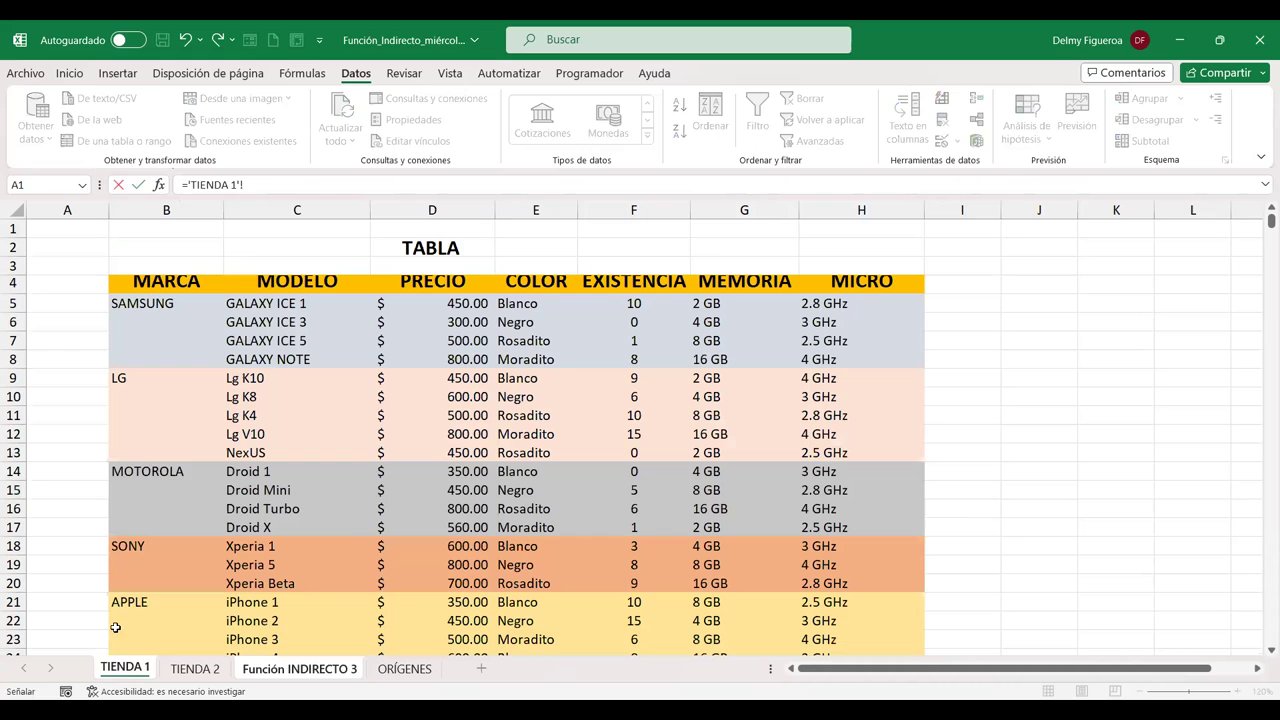
left_click(469, 303)
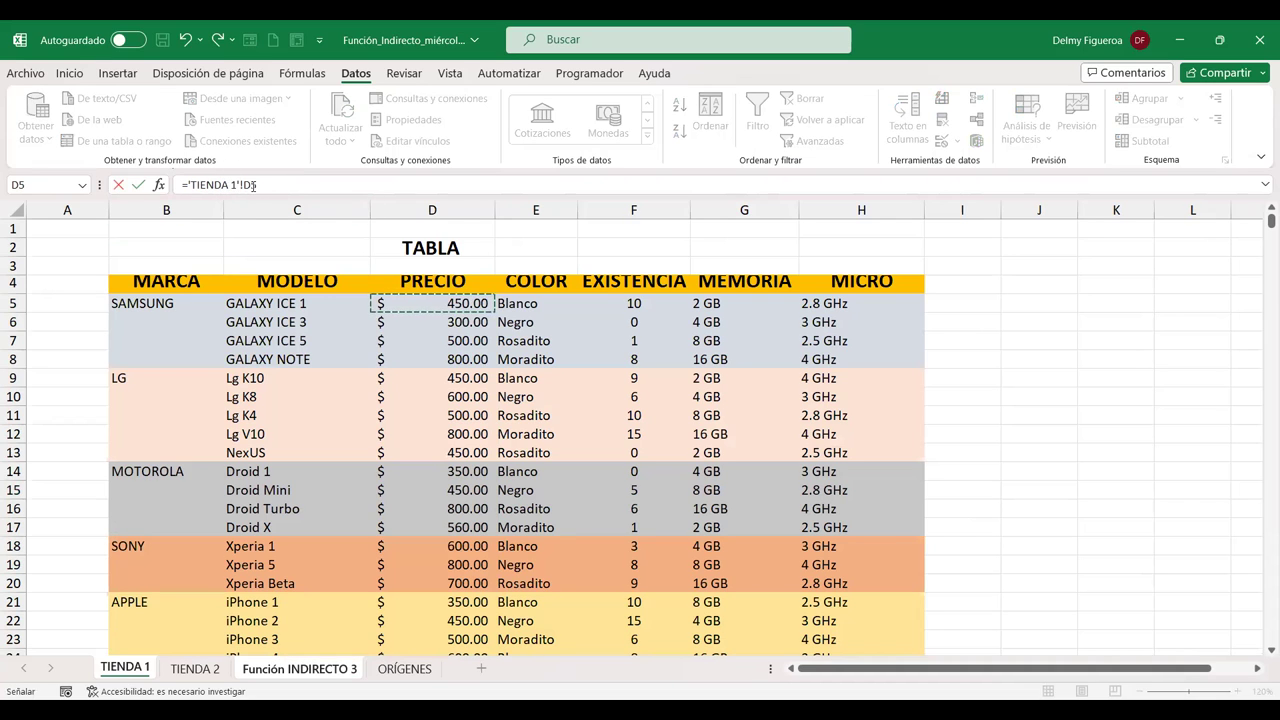
key("Return")
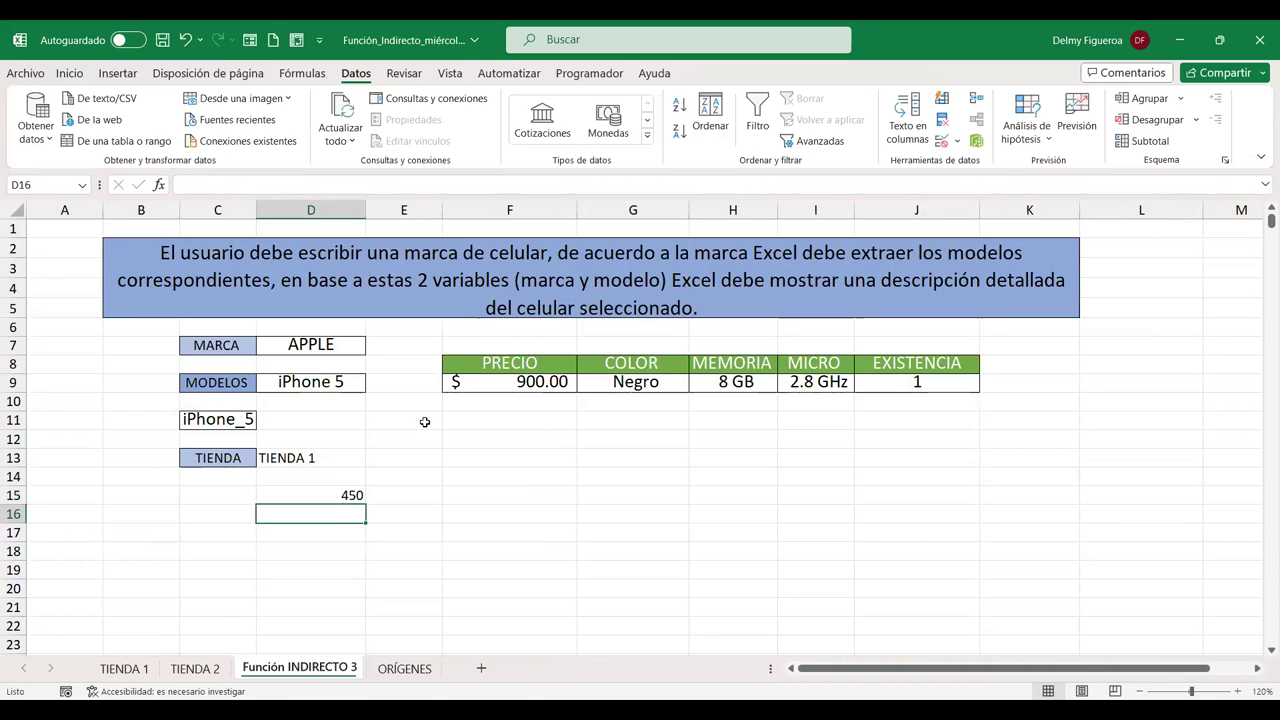
Delete the equals sign so D15 shows TIENDA 1'!D5 as plain text
double_click(333, 496)
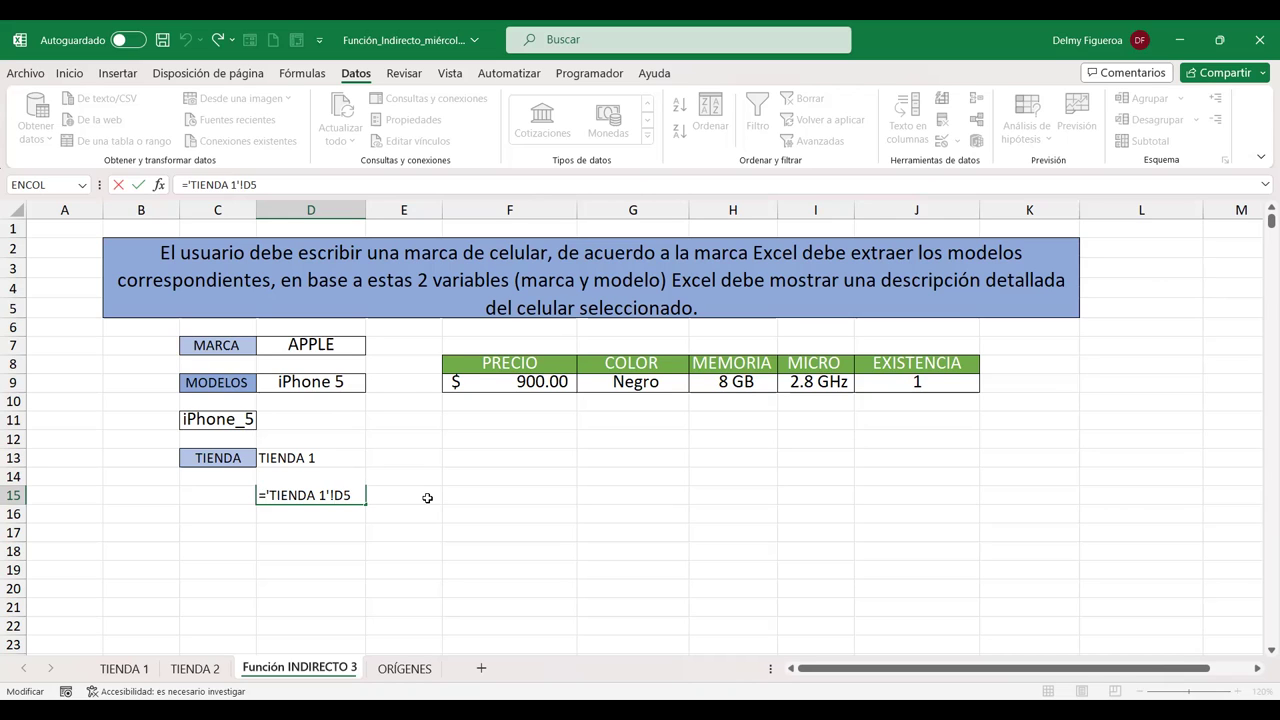
key("Return")
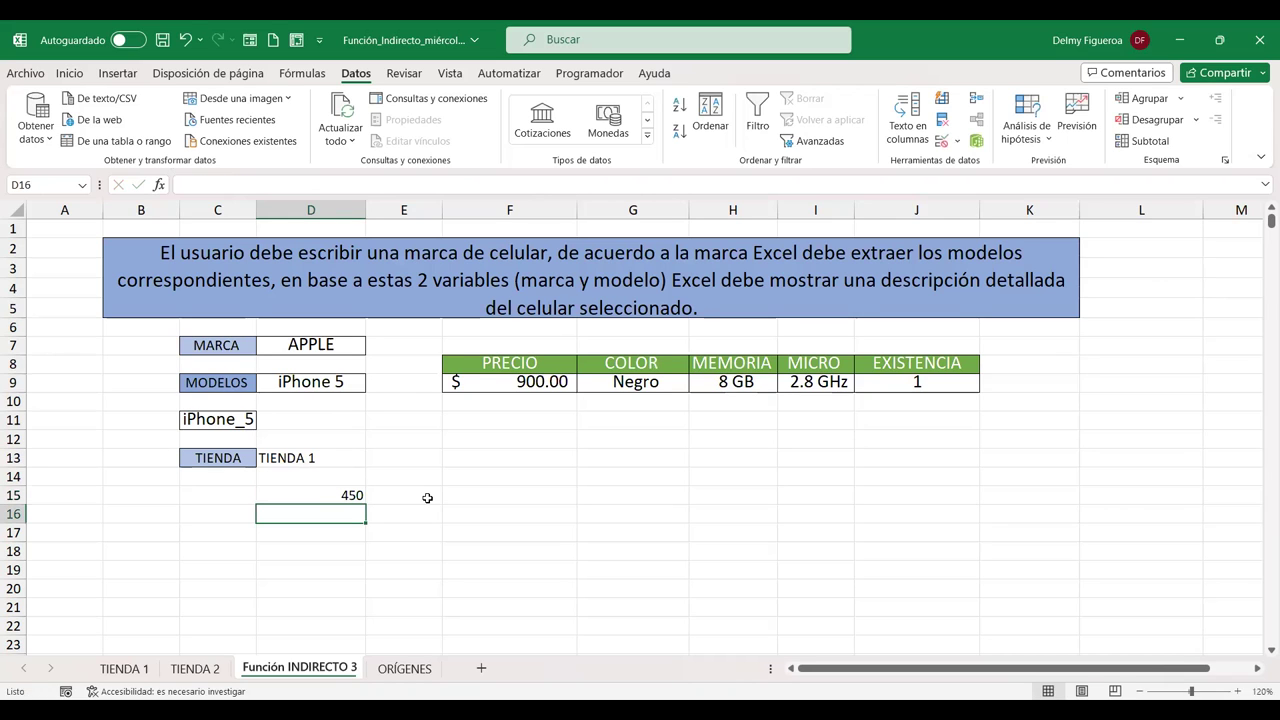
double_click(331, 494)
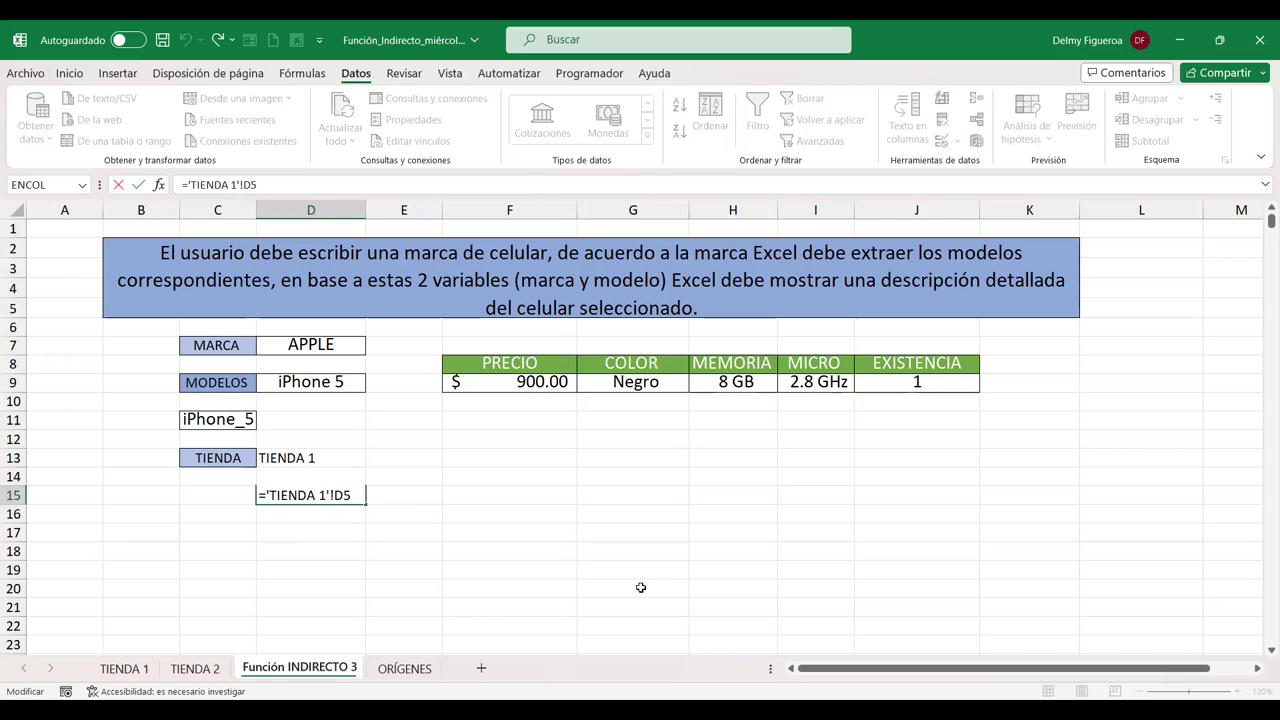
key("Left")
key("Left")
key("Left")
key("BackSpace")
key("Return")
left_click(337, 490)
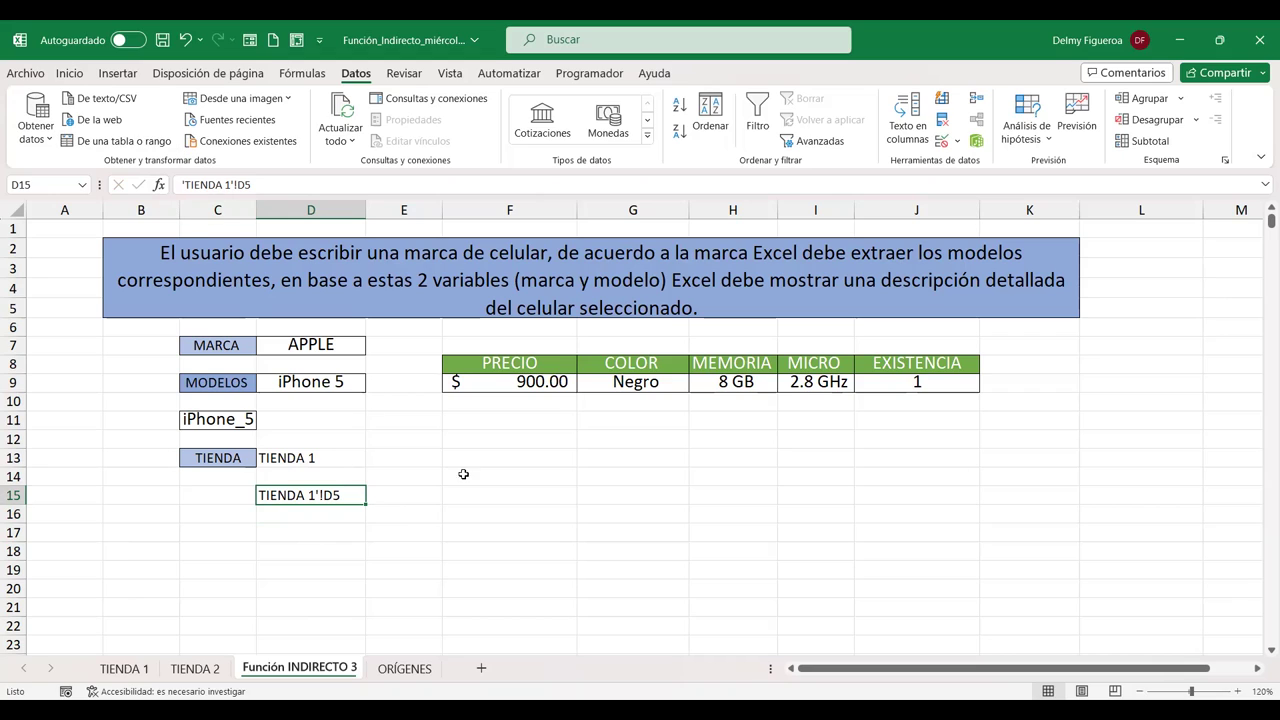
left_click(496, 455)
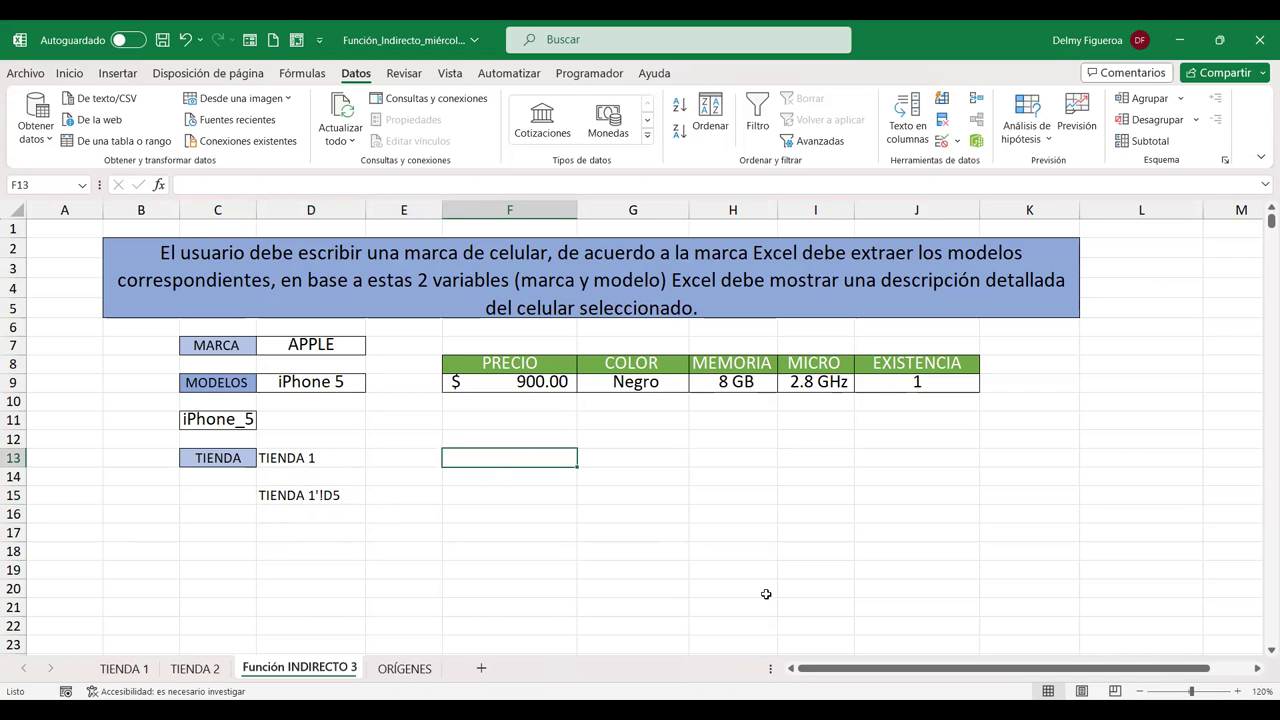
Begin F13 with +INDIRECTO("'"& followed by the D13 store-name reference
type("+I")
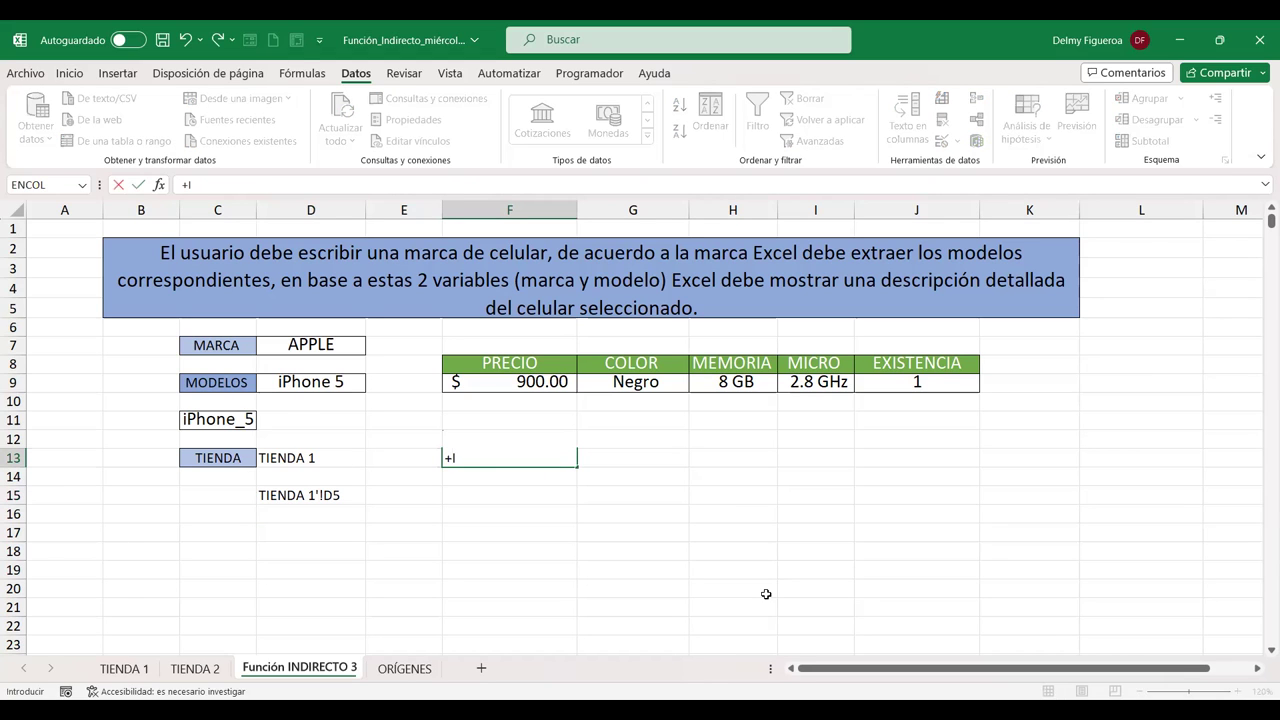
type("NDIRECTO(")
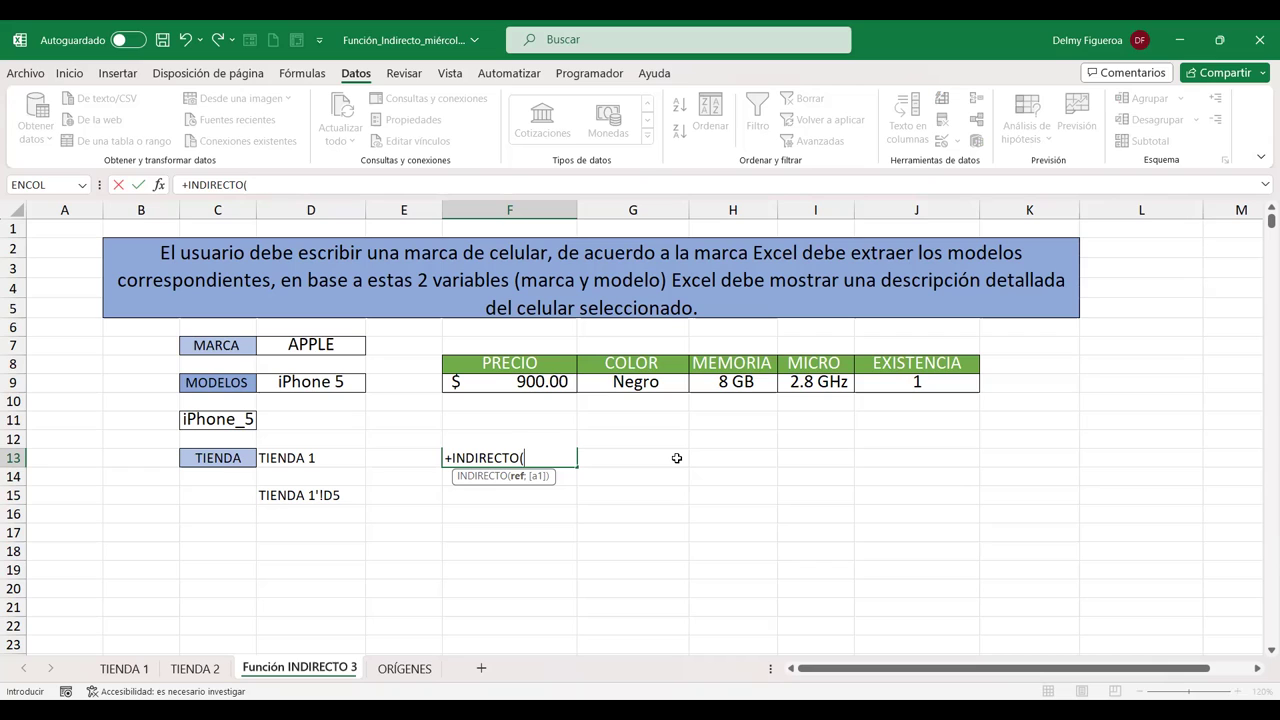
type("\"'")
type("\"")
type("&")
left_click(314, 458)
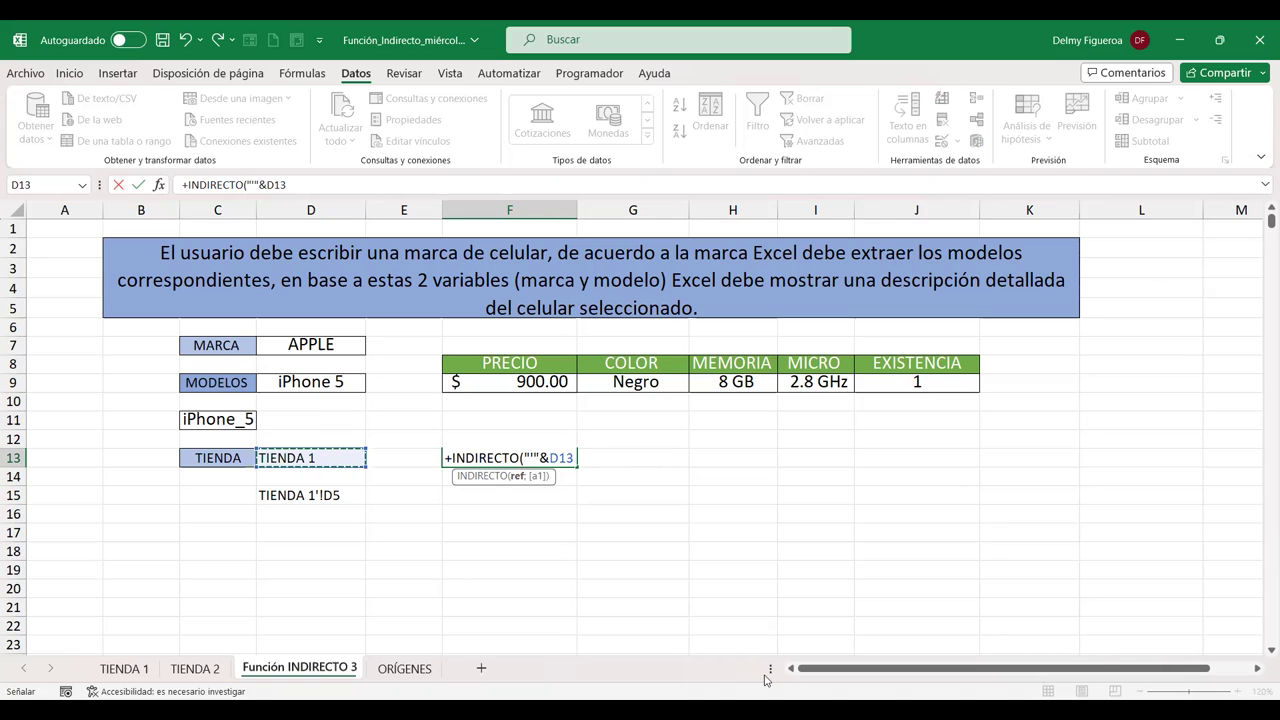
Extend F13's formula with "'", "!" and the F8 reference, then close the parenthesis
type("\"'")
type("\"")
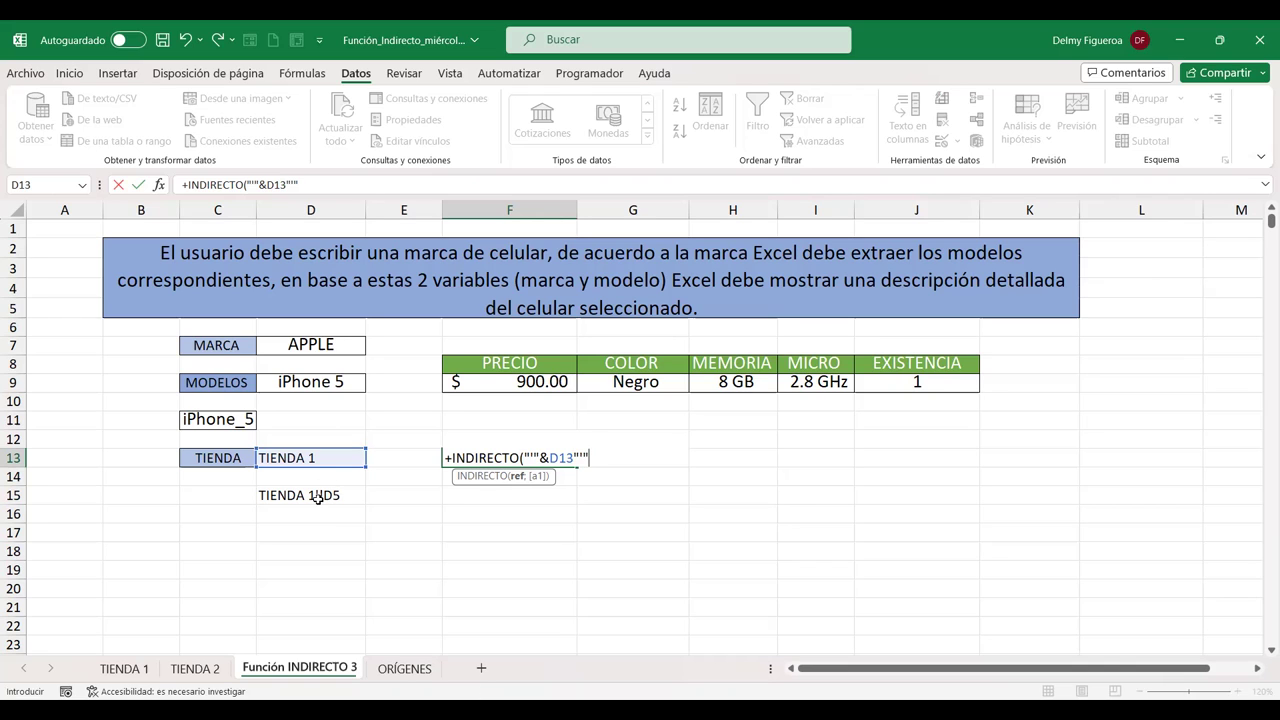
type("&")
type("#")
type("!")
key("BackSpace")
key("BackSpace")
type("#!")
key("BackSpace")
key("BackSpace")
type("\"!\"")
type("&")
left_click(523, 363)
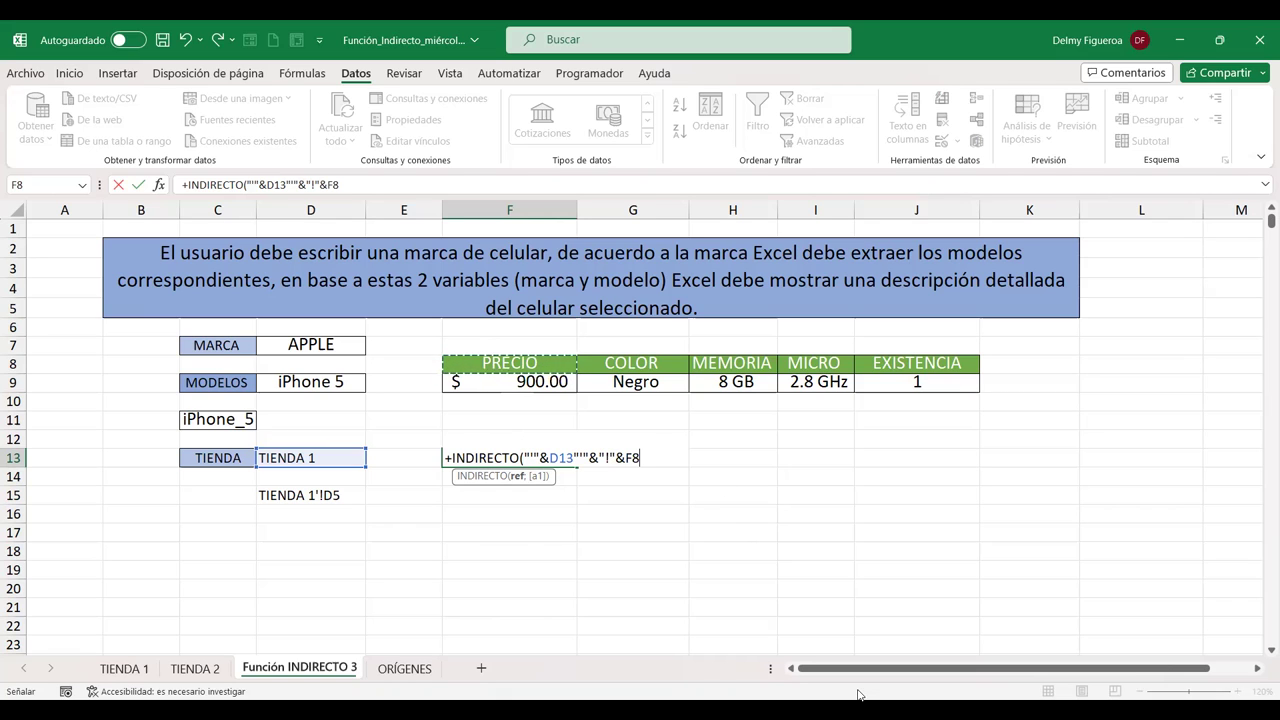
type(")")
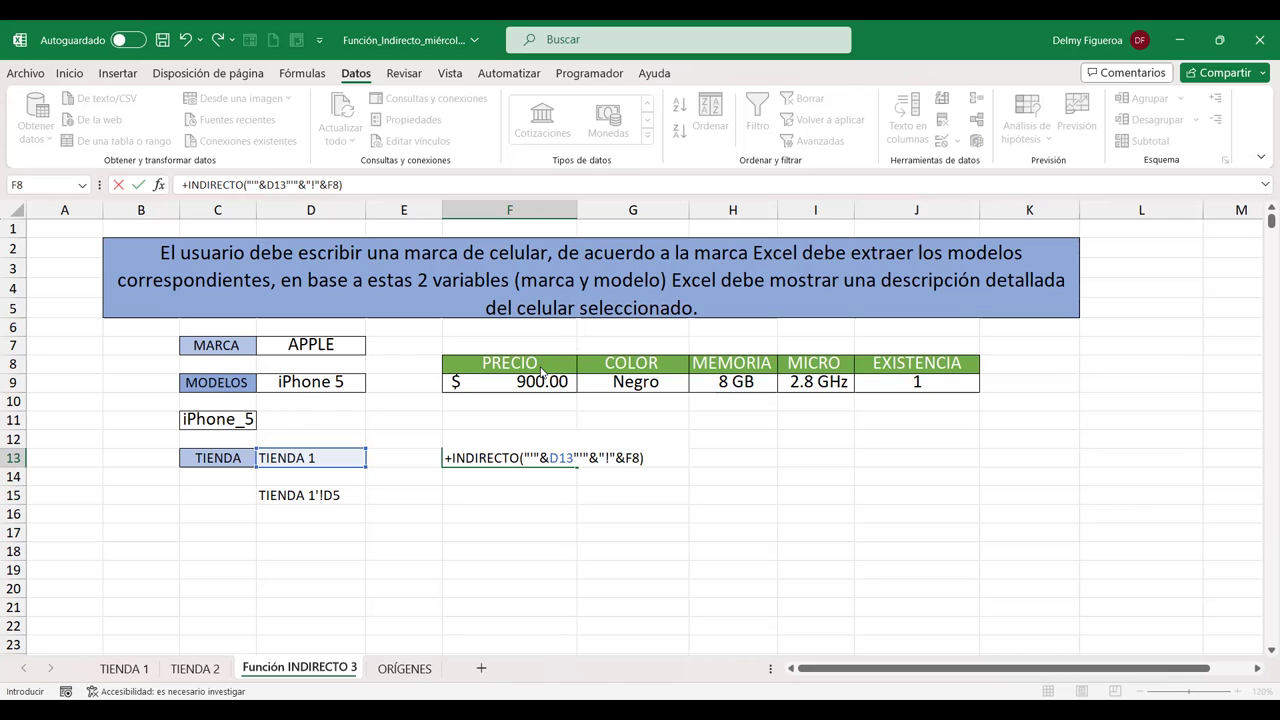
After the formula error, delete the leading + so F13 stores the INDIRECTO expression as text
key("Return")
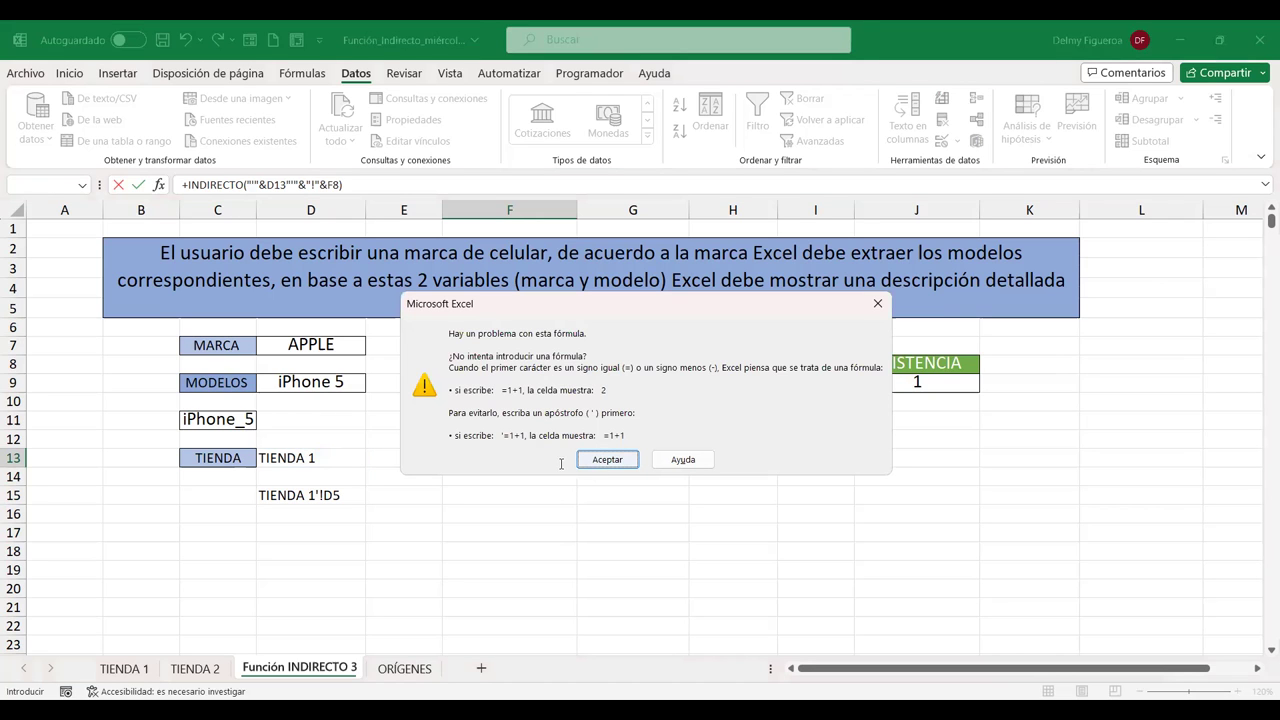
left_click(592, 460)
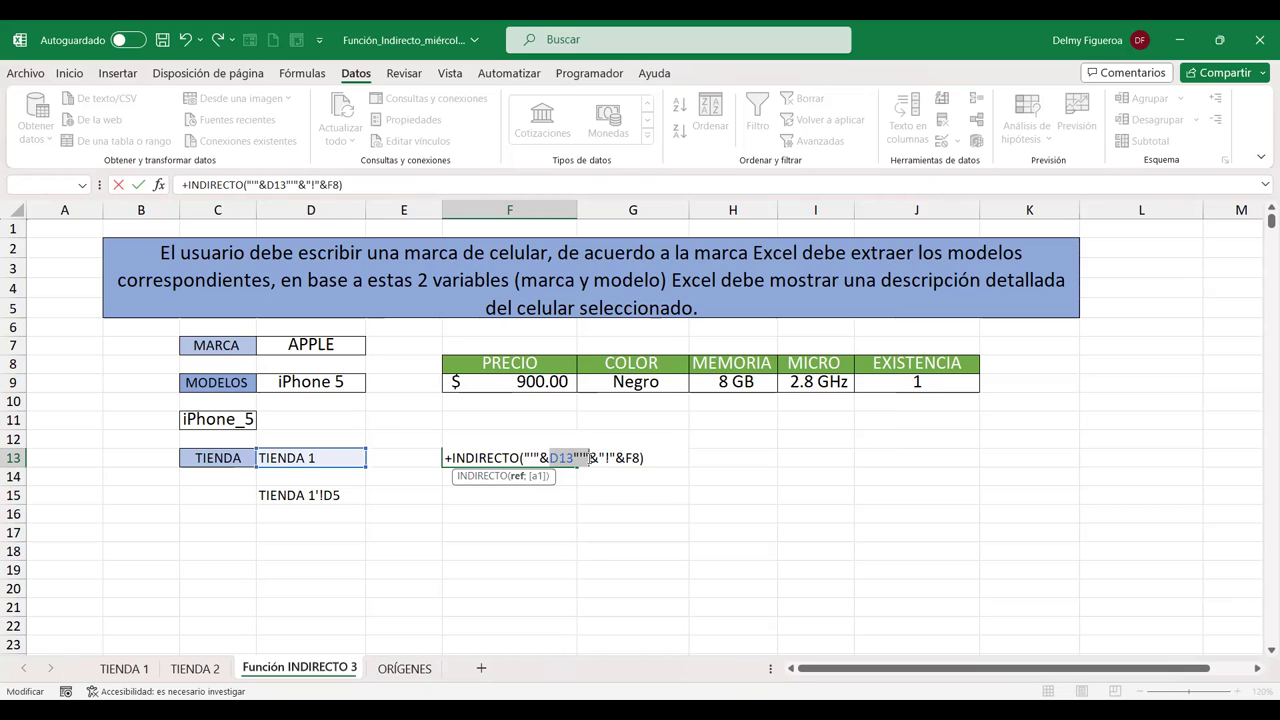
left_click(550, 458)
key("BackSpace")
key("Return")
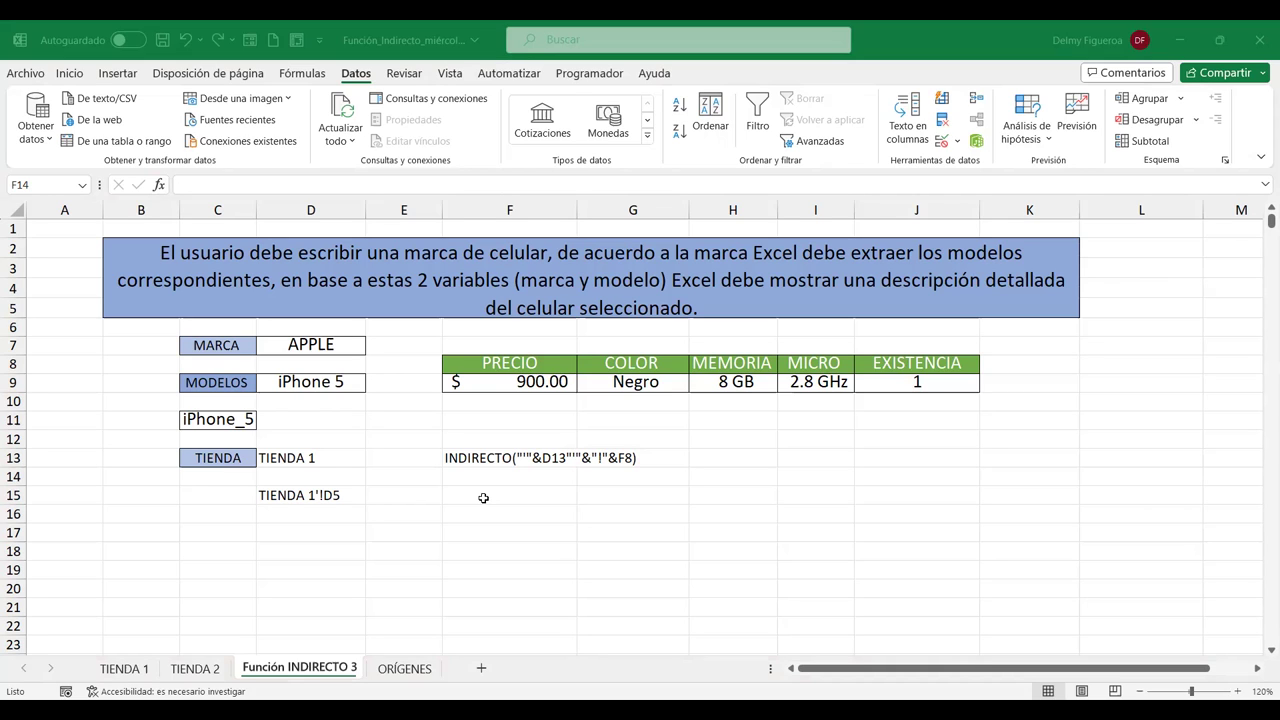
left_click(552, 457)
double_click(552, 457)
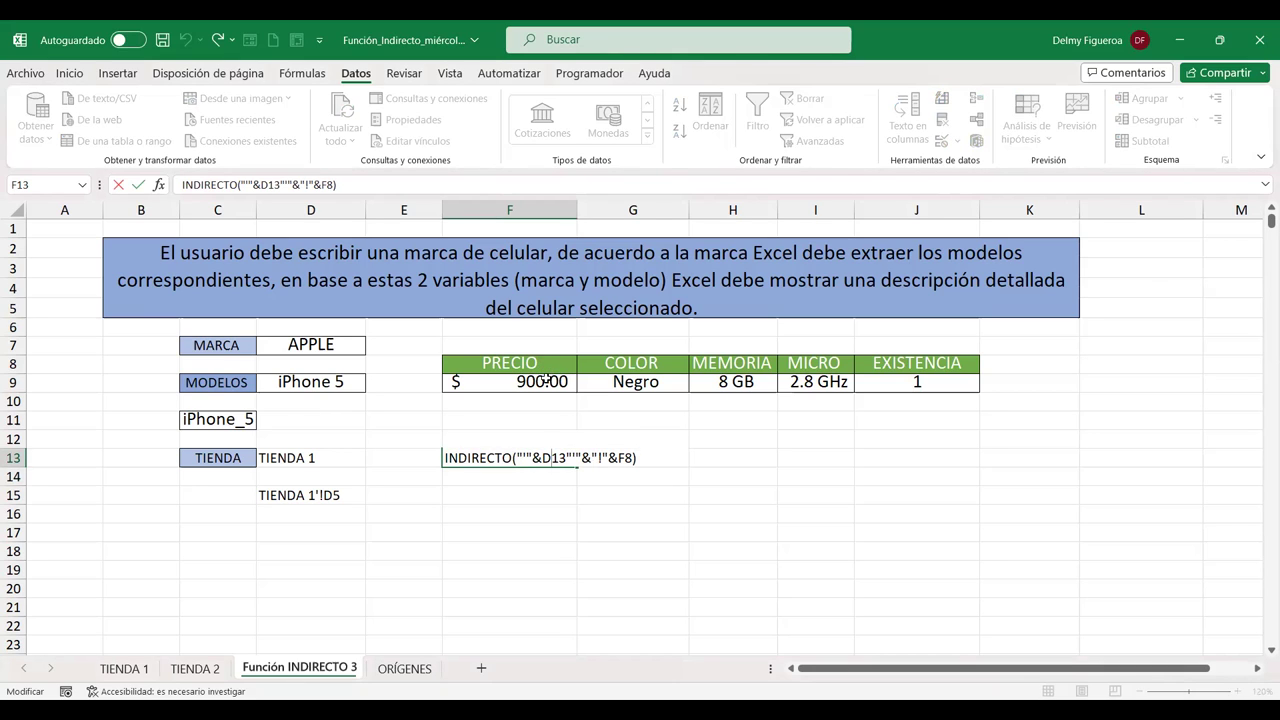
key("Return")
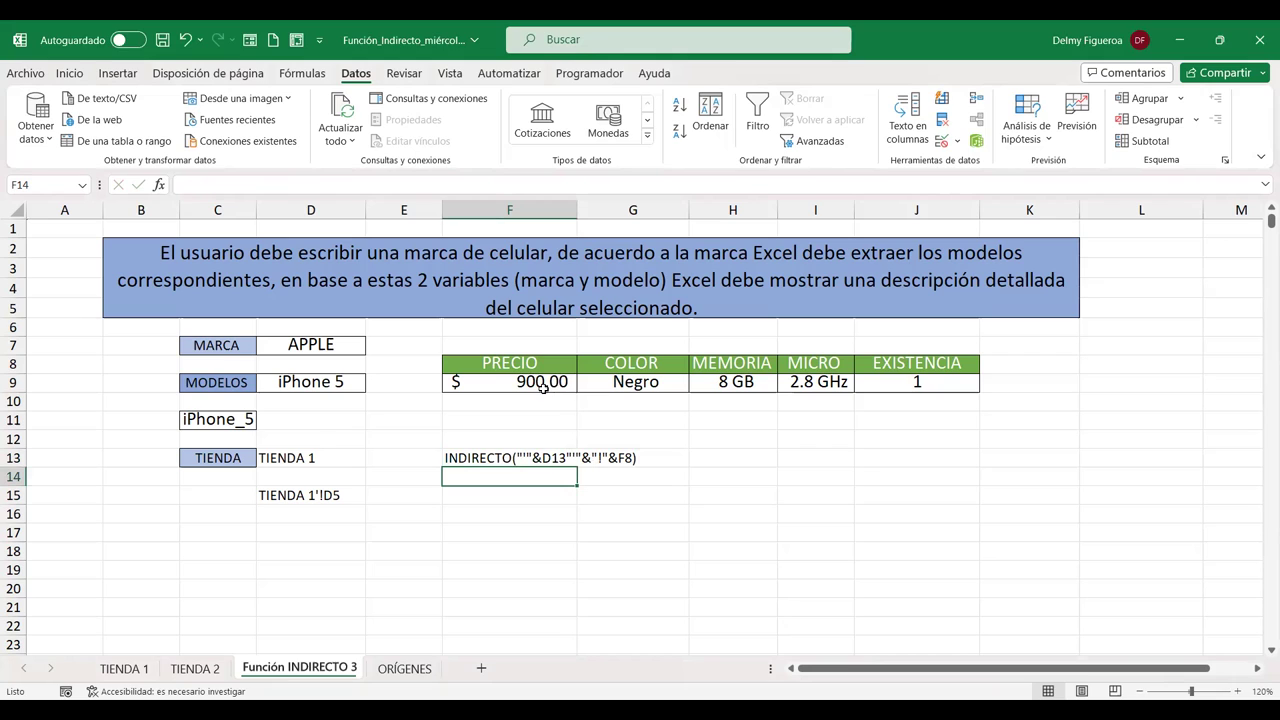
left_click(547, 363)
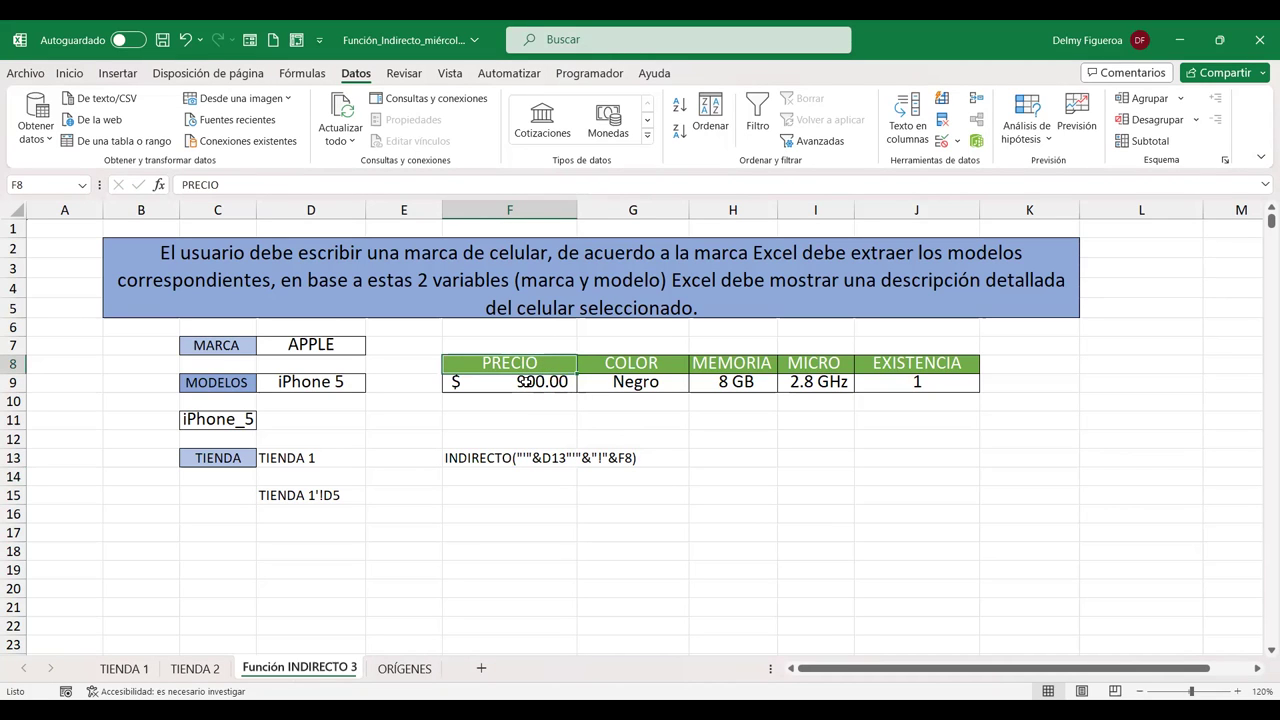
double_click(525, 381)
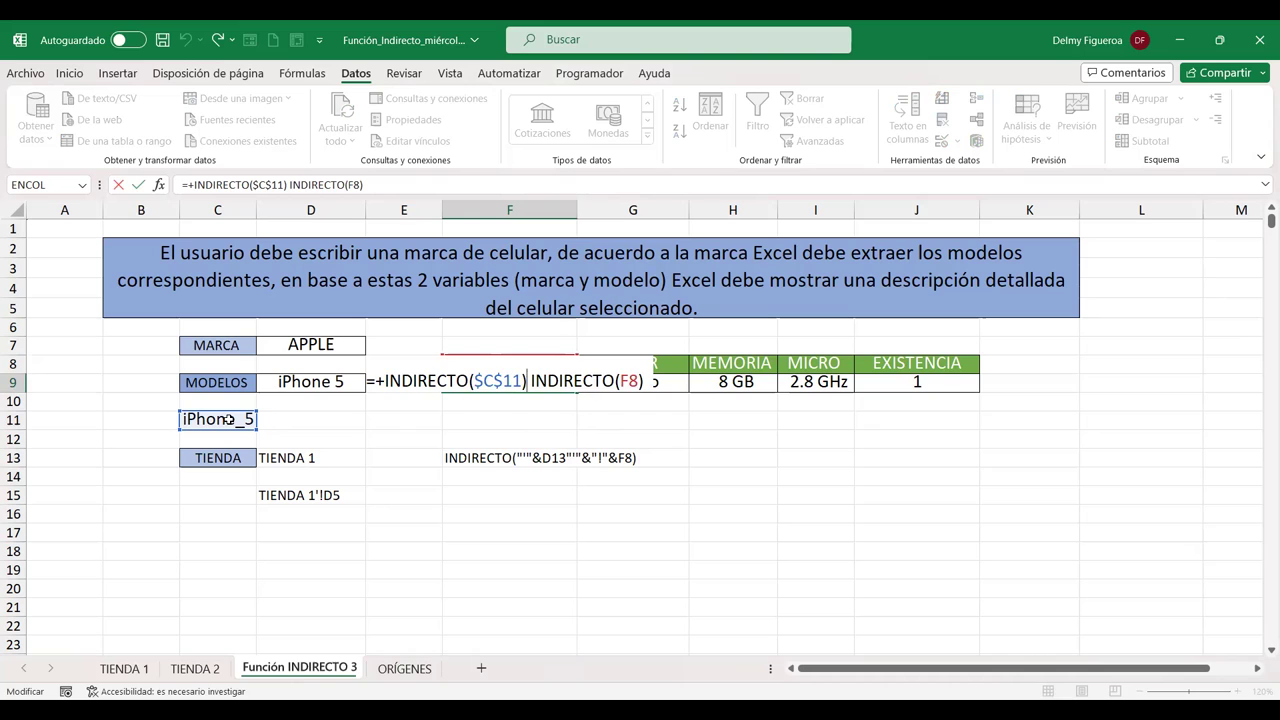
key("Return")
Delete the trailing F8 reference from F13's INDIRECTO text
left_click(505, 457)
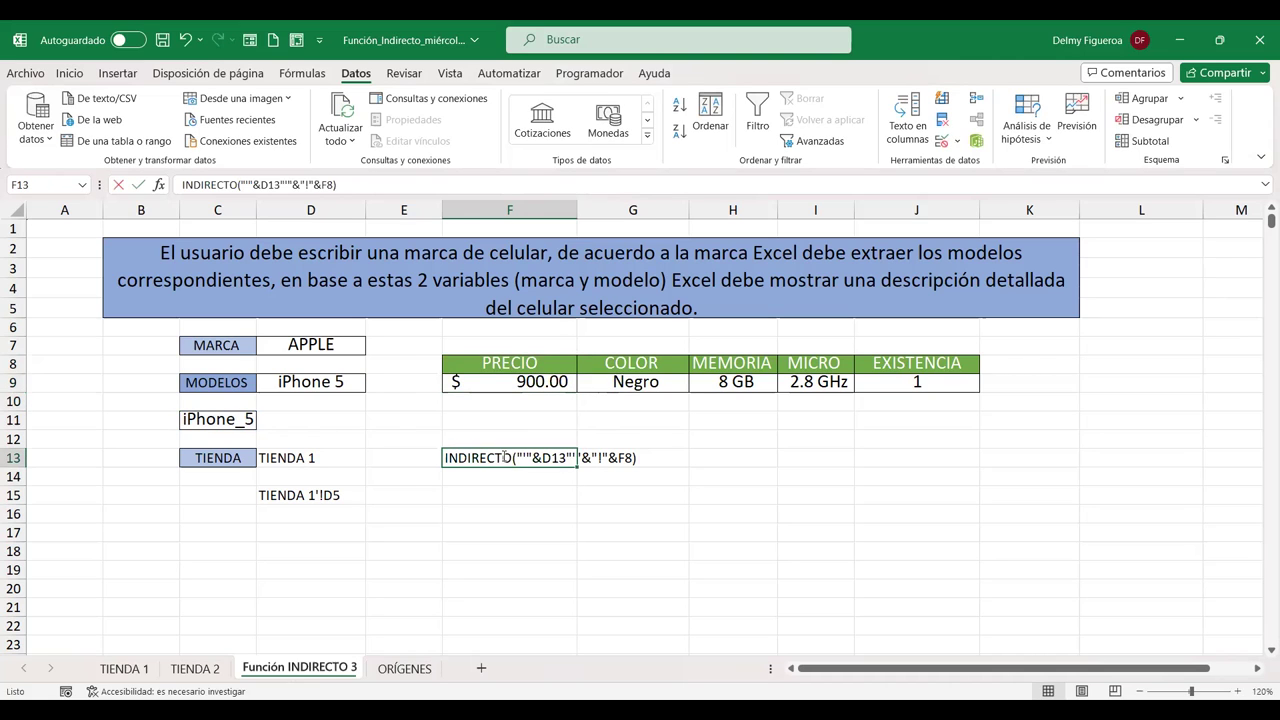
double_click(503, 457)
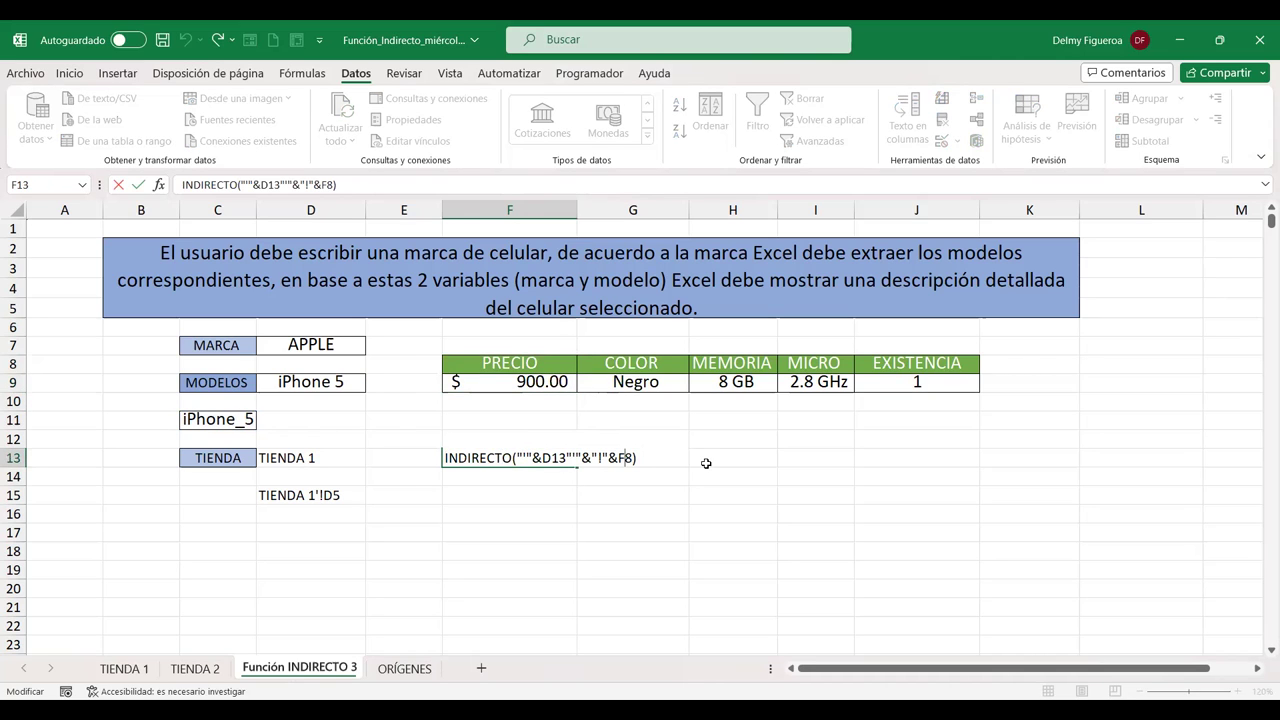
key("BackSpace")
key("BackSpace")
left_click(236, 421)
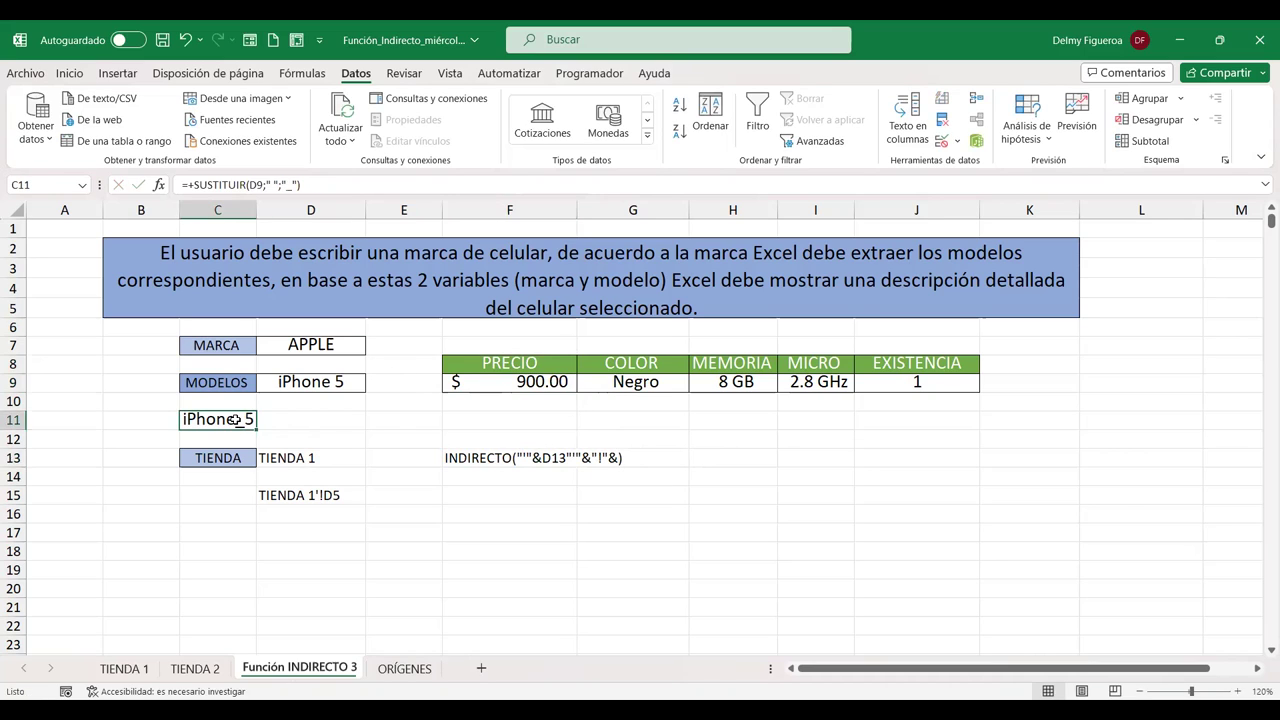
Try making F13 an = formula ending in C11, cancel after the error, and show the defined names list
double_click(447, 457)
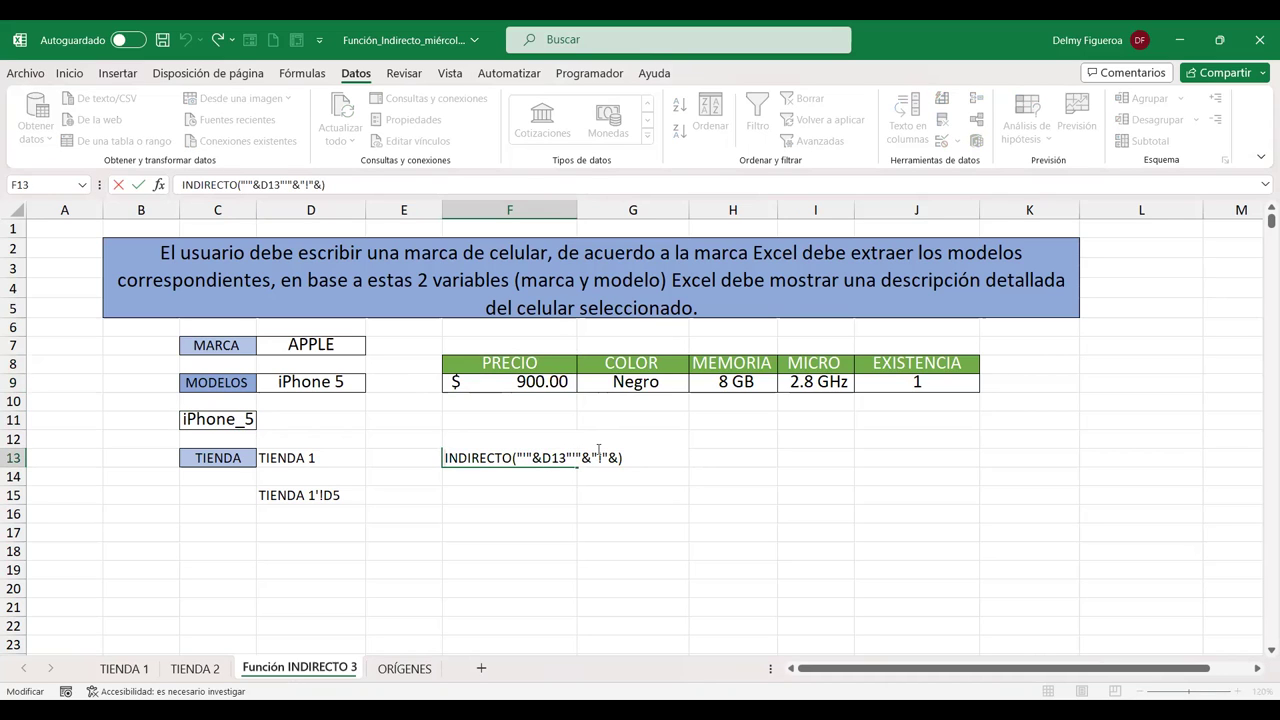
type("=")
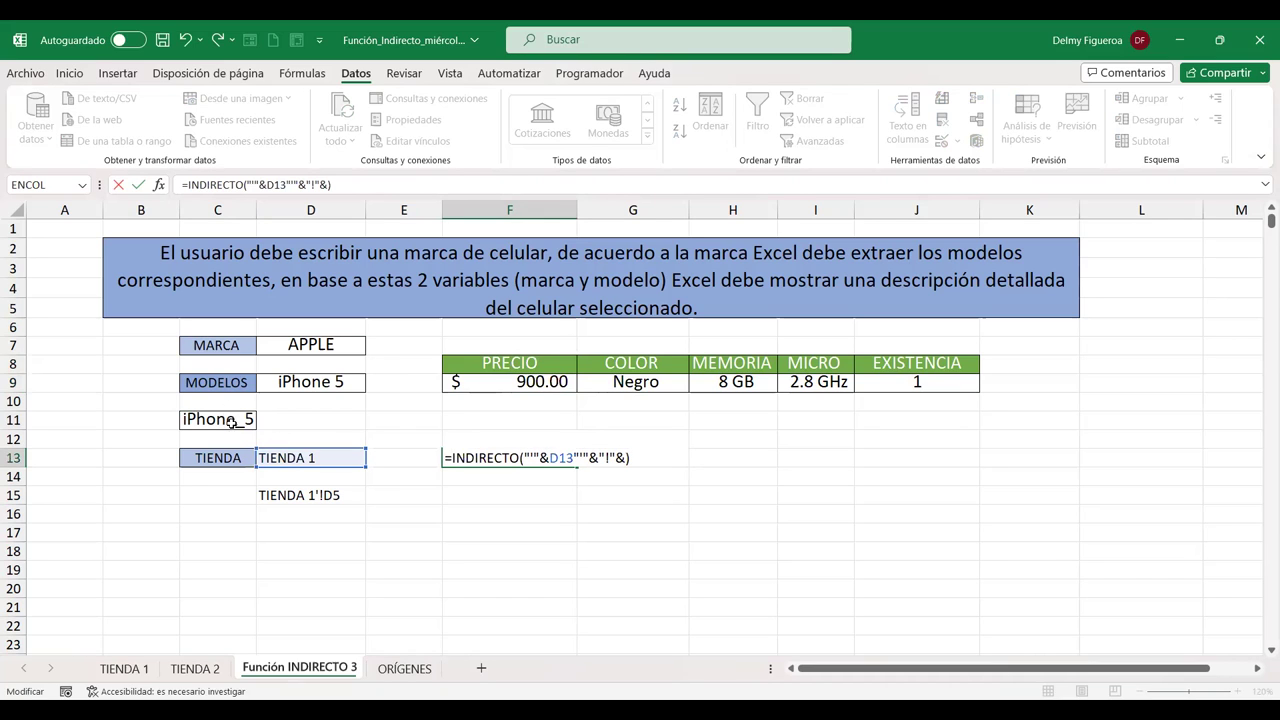
left_click(536, 458)
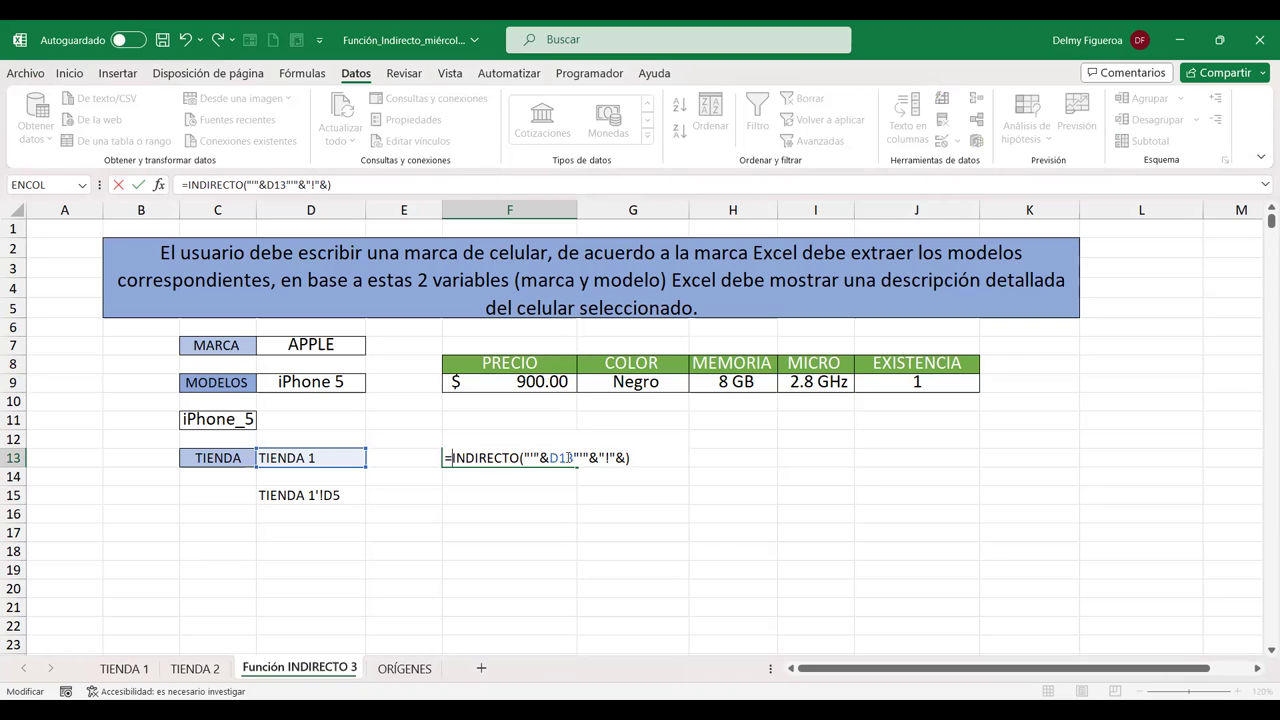
left_click(588, 458)
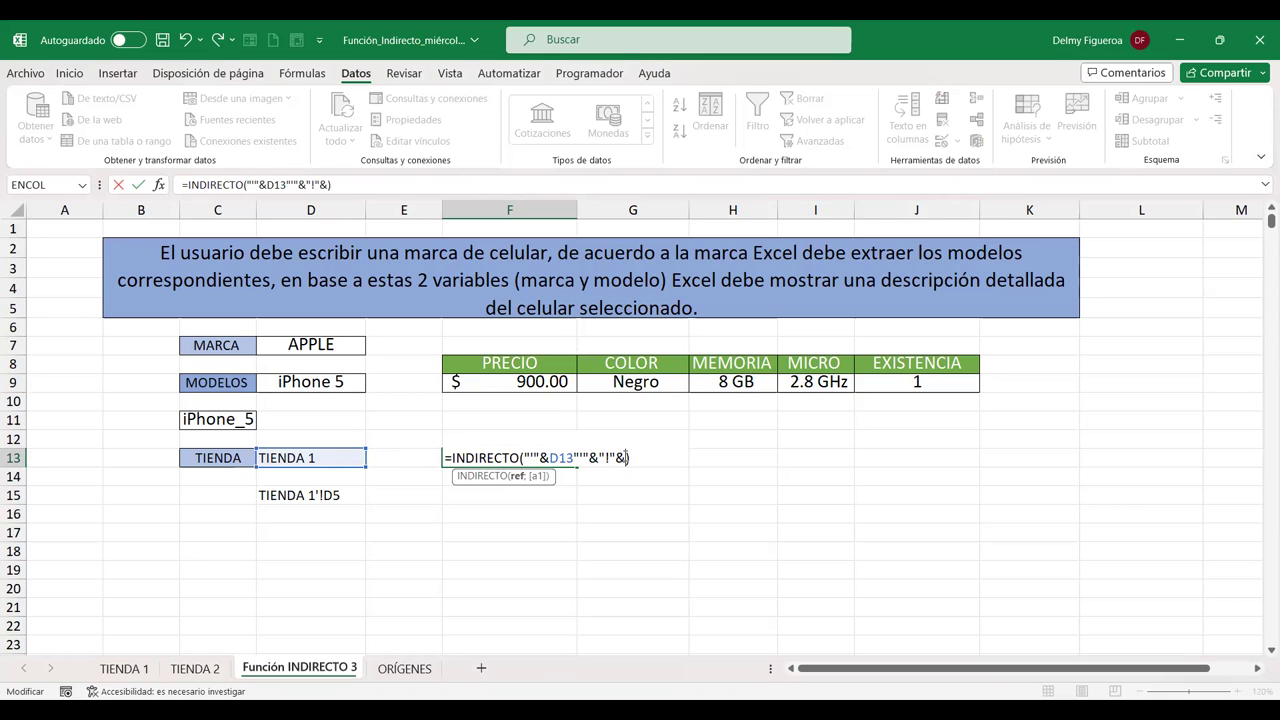
left_click(211, 422)
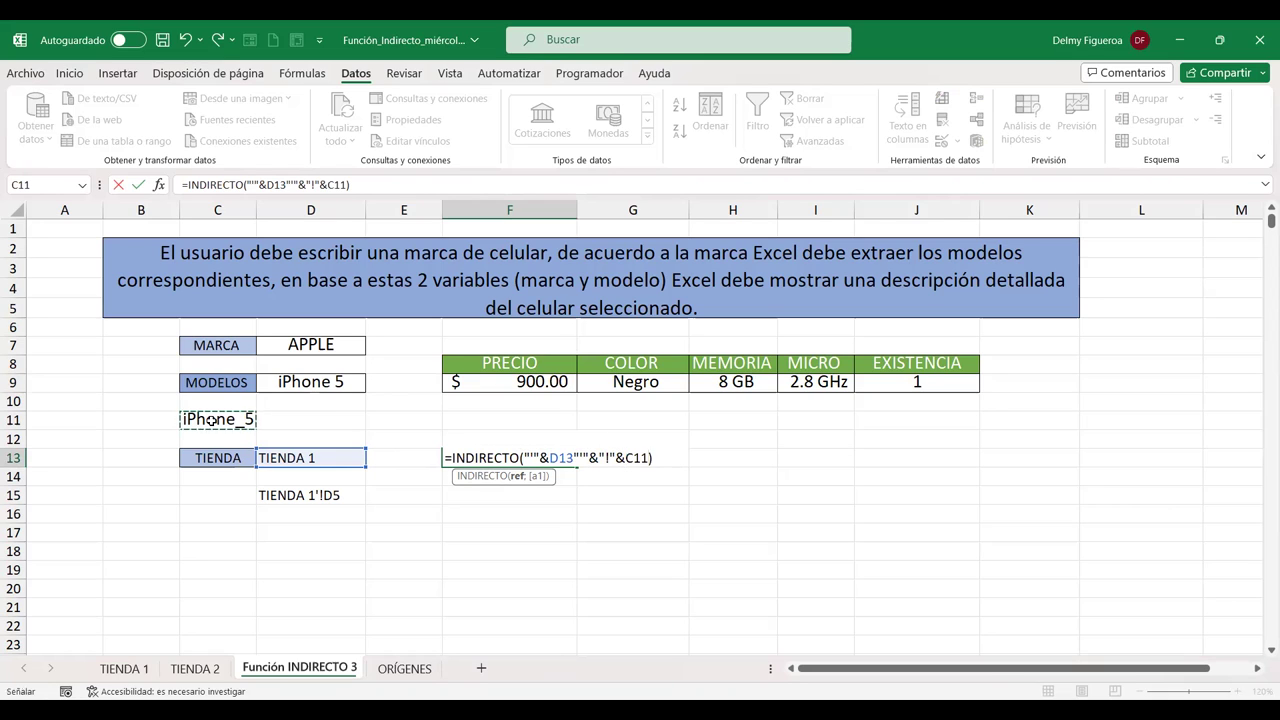
left_click(211, 420)
key("Return")
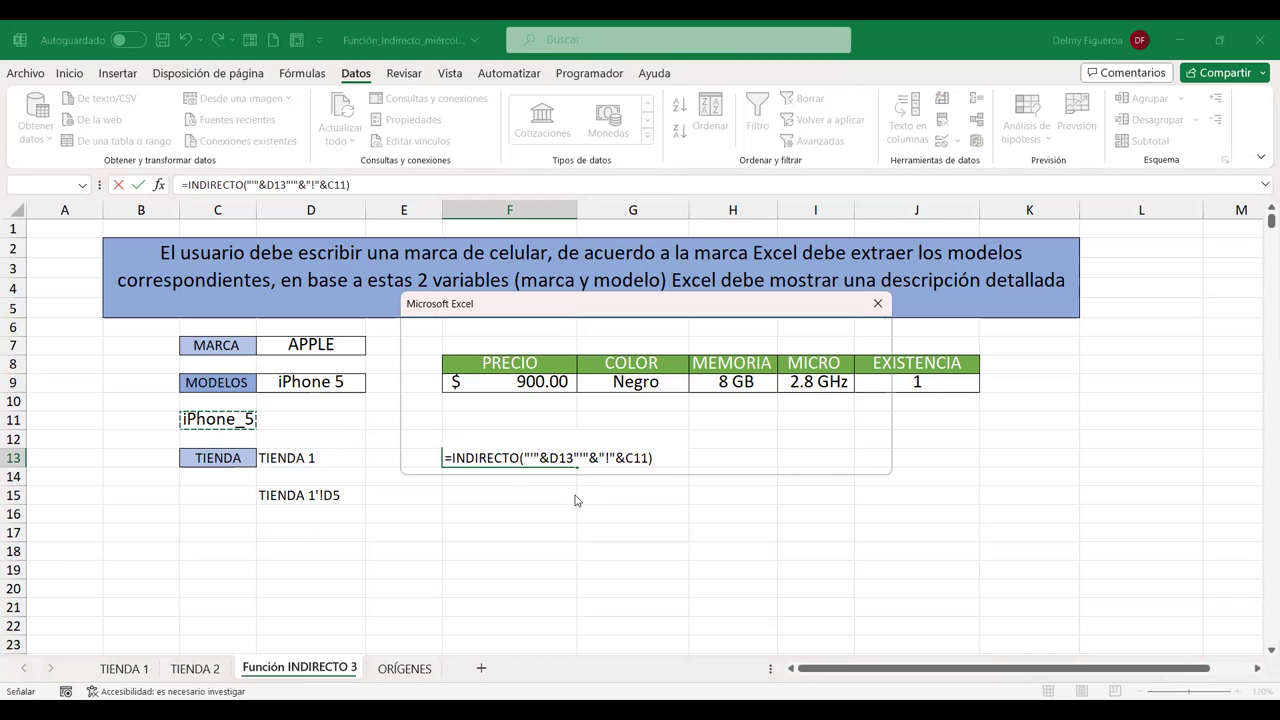
key("Return")
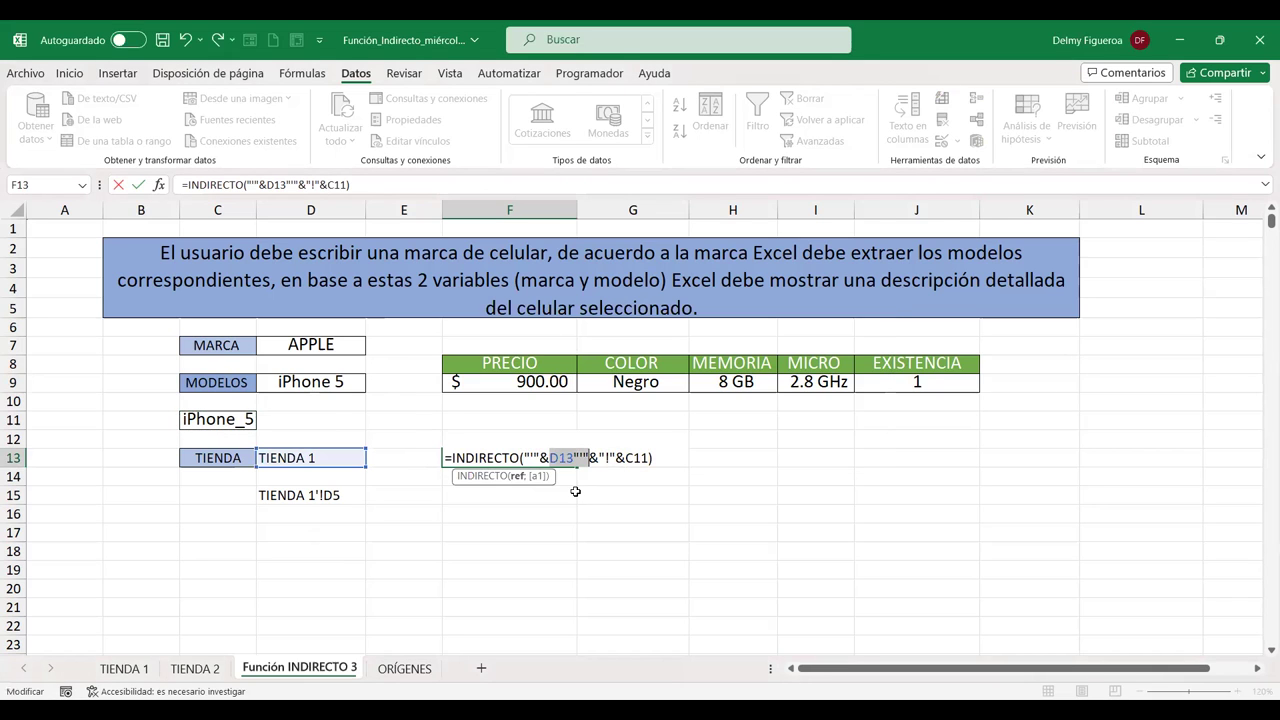
key("Escape")
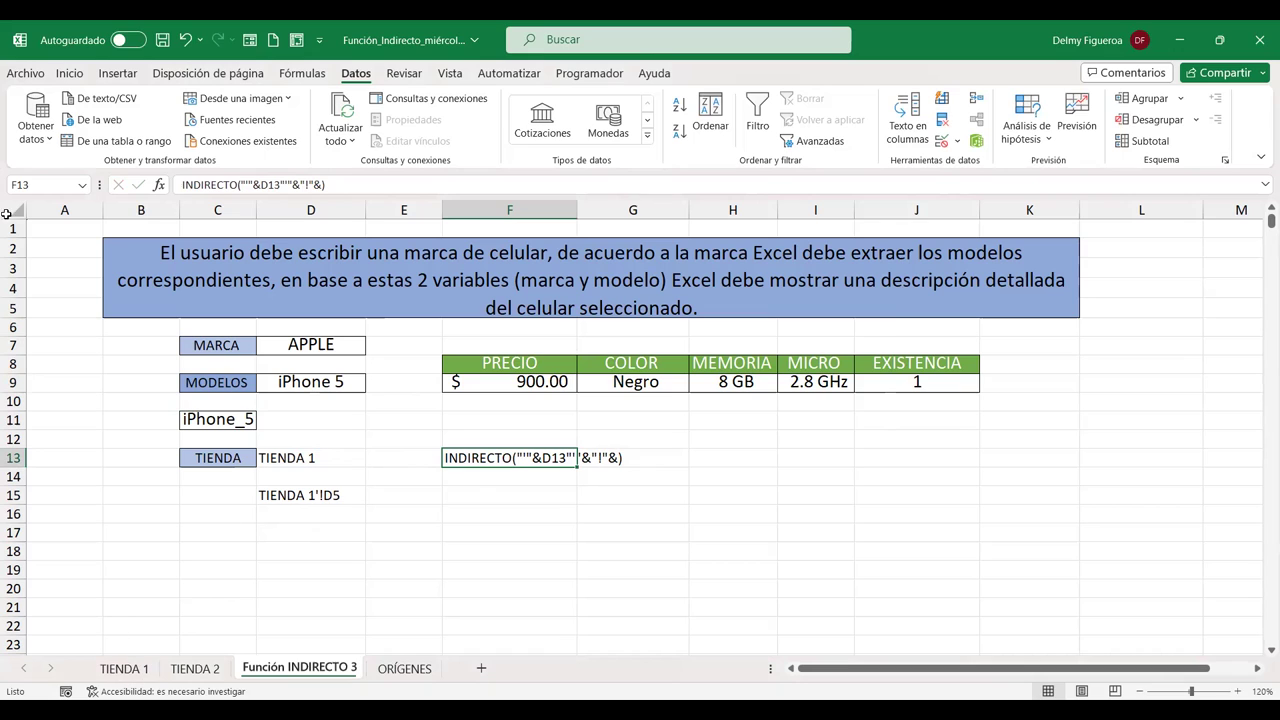
left_click(83, 186)
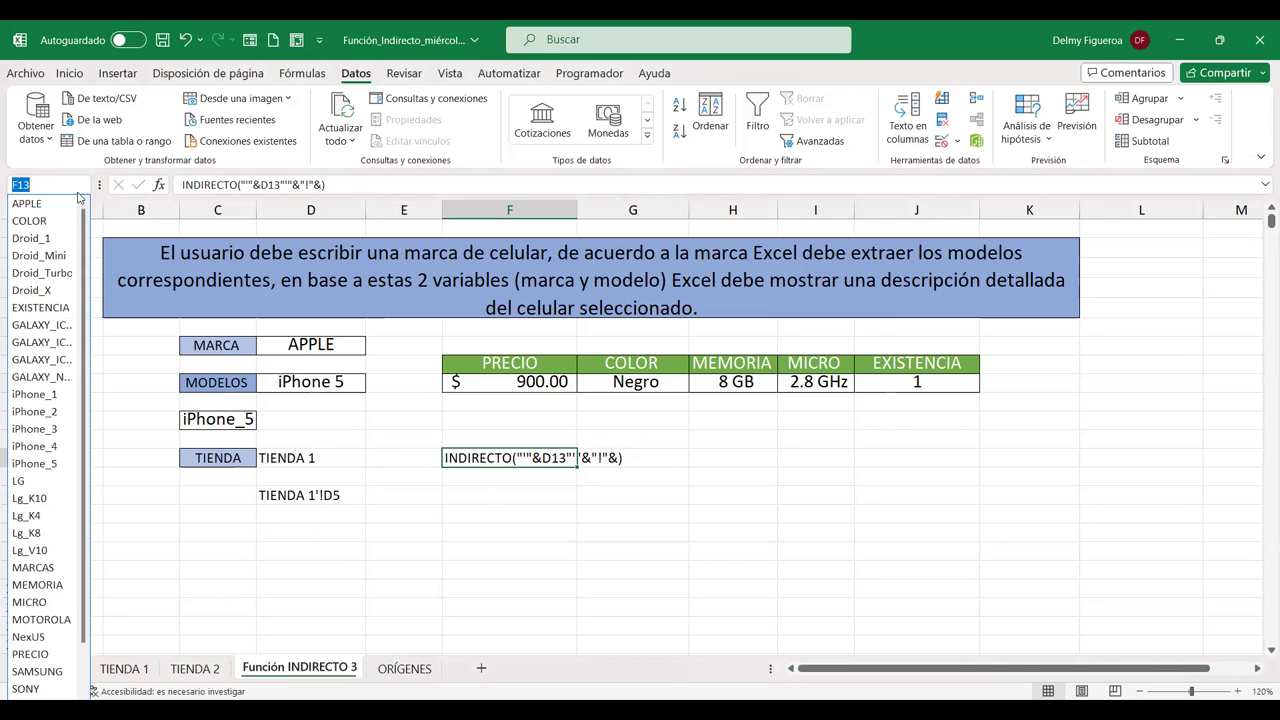
Scroll through the workbook's defined names list, then close it by clicking back on D13
scroll(87, 285, "down", 1)
scroll(87, 285, "down", 1)
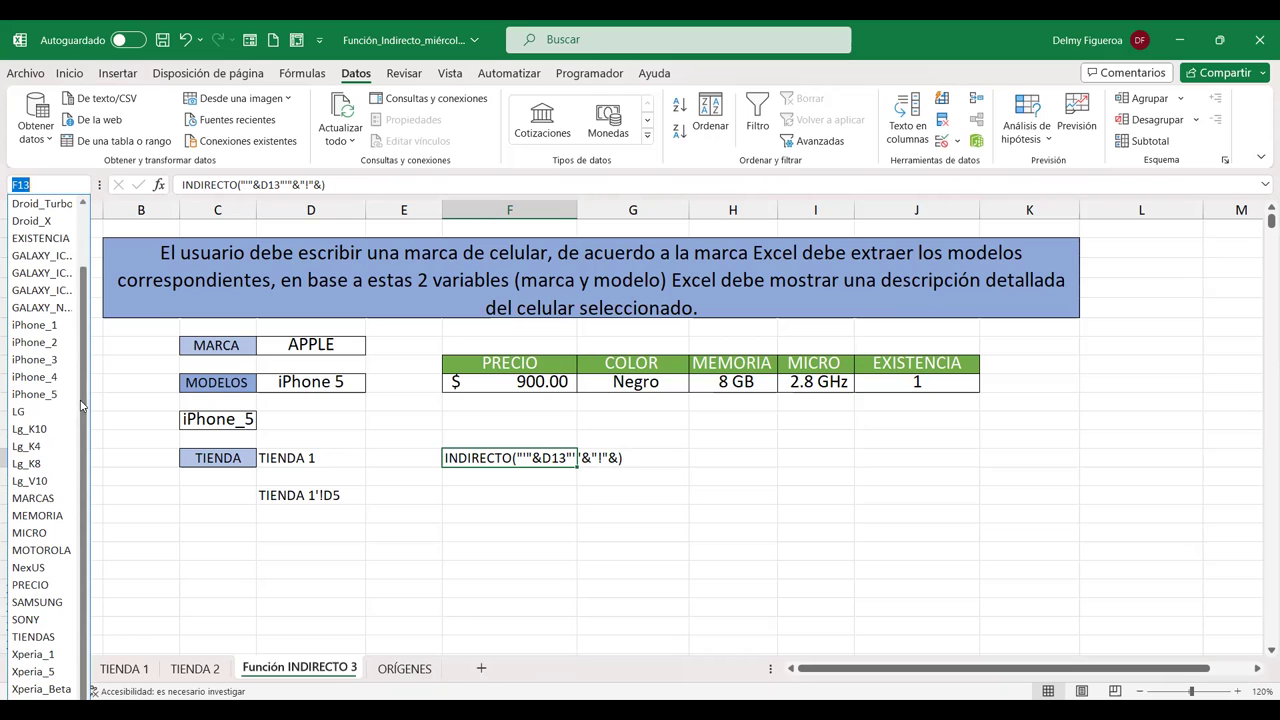
scroll(82, 405, "up", 2)
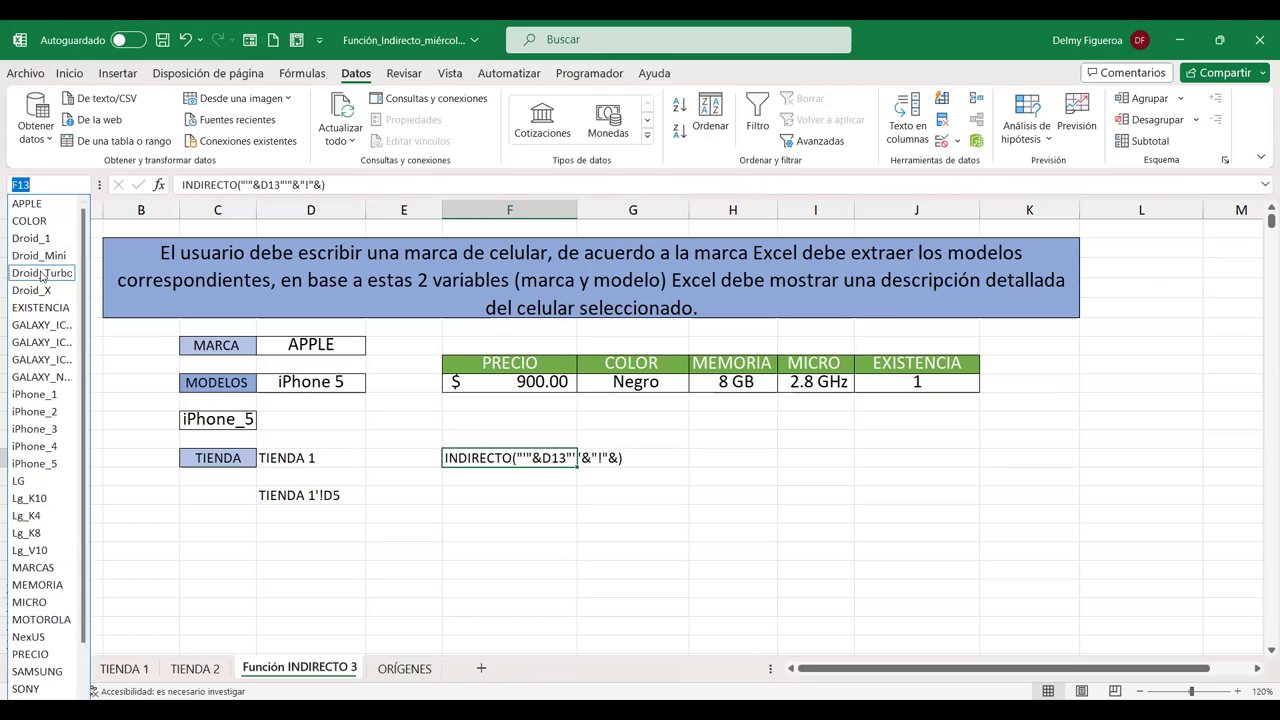
left_click(345, 464)
left_click(345, 464)
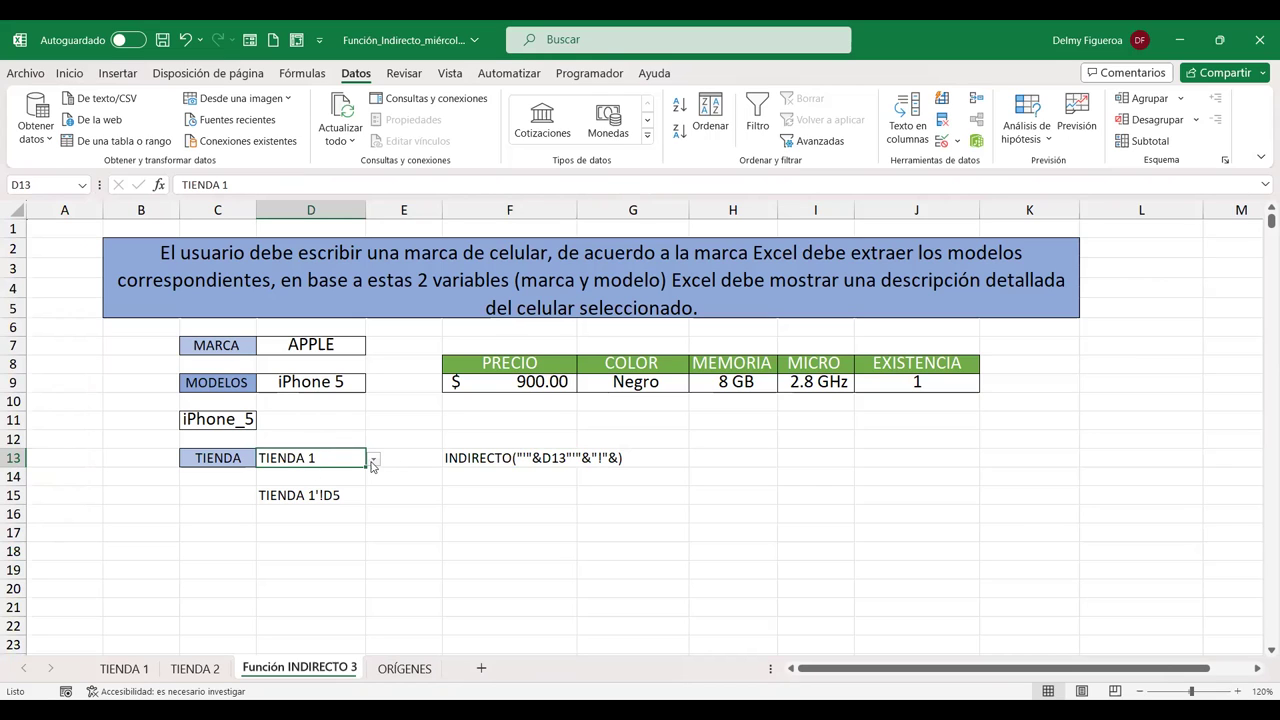
left_click(372, 462)
left_click(372, 463)
double_click(540, 458)
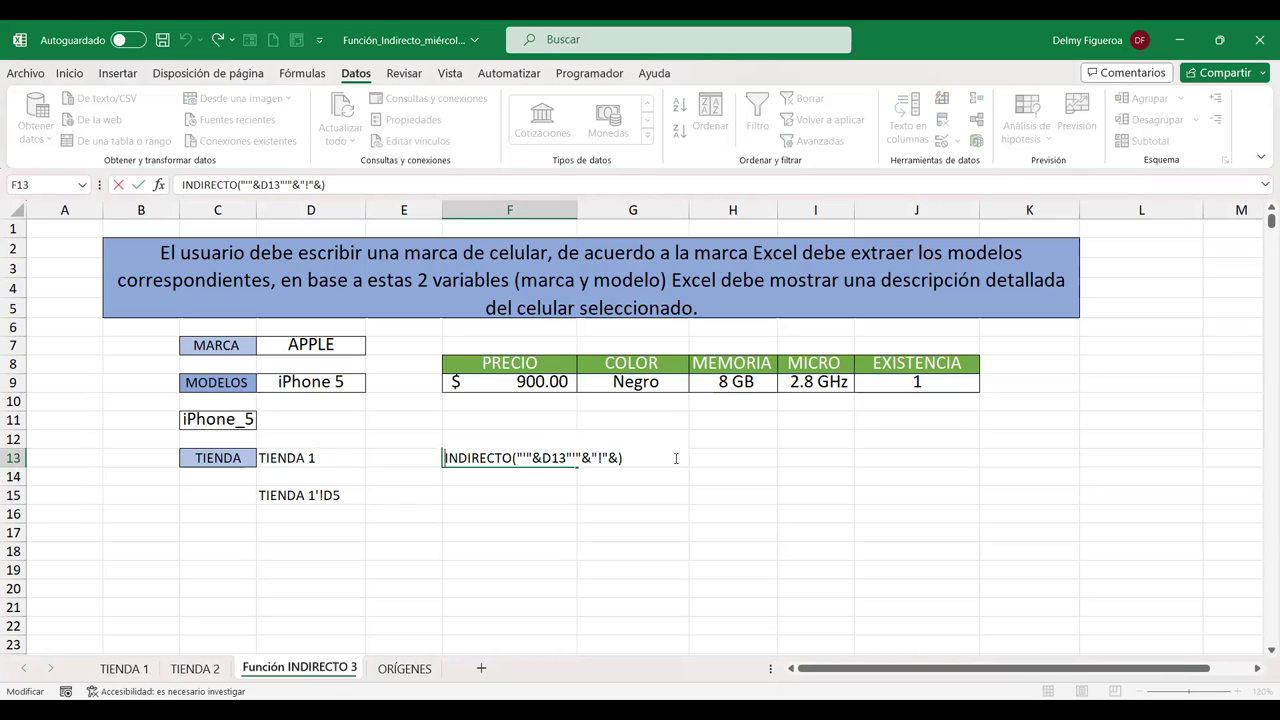
type("=")
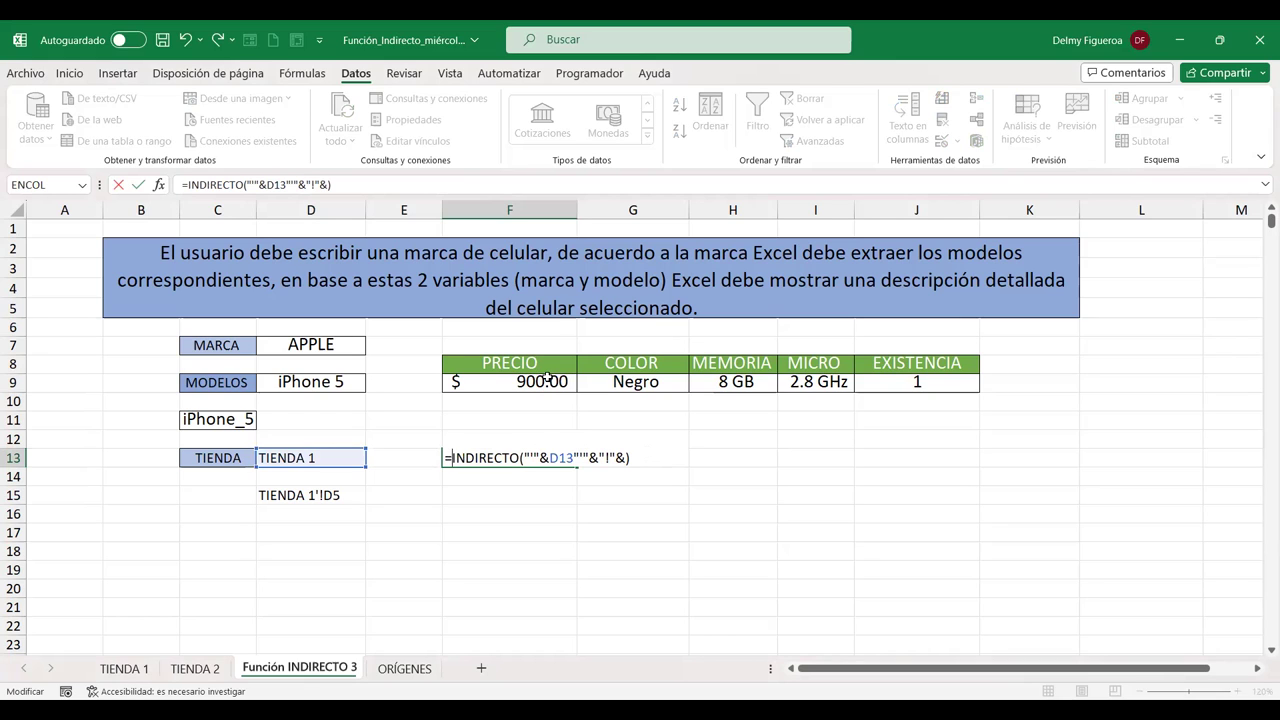
key("BackSpace")
key("Return")
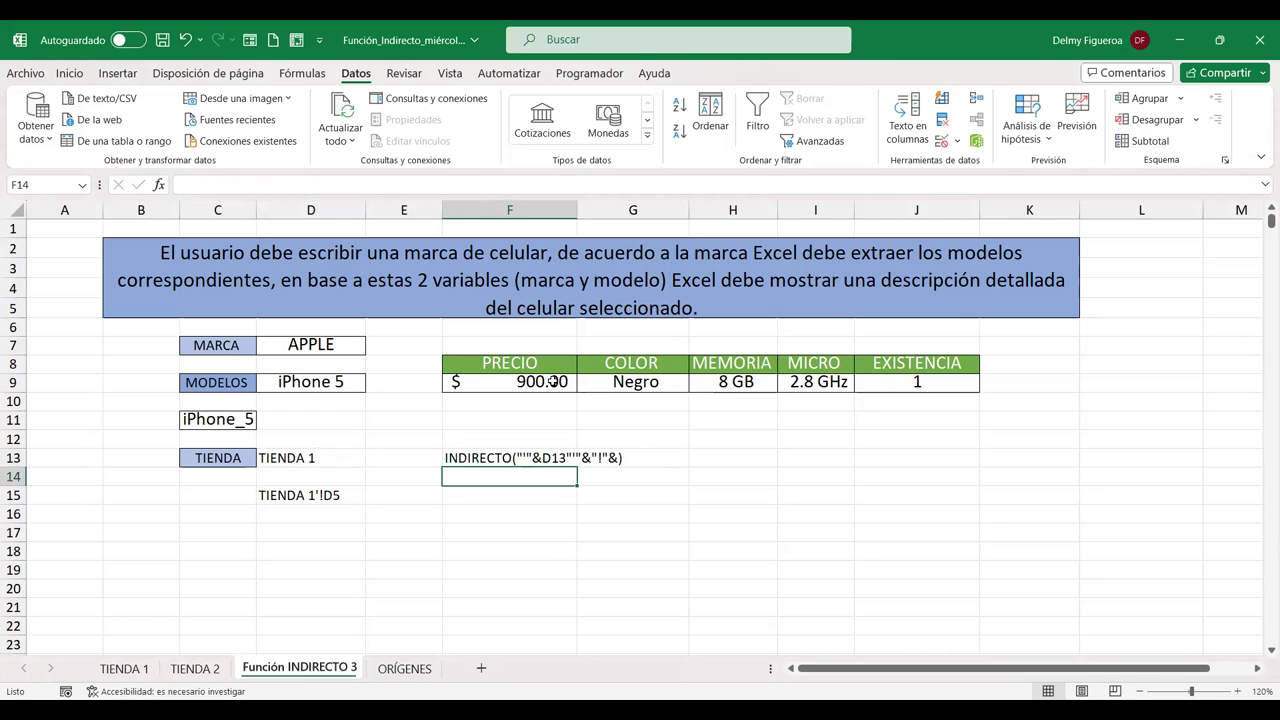
left_click(550, 380)
double_click(554, 381)
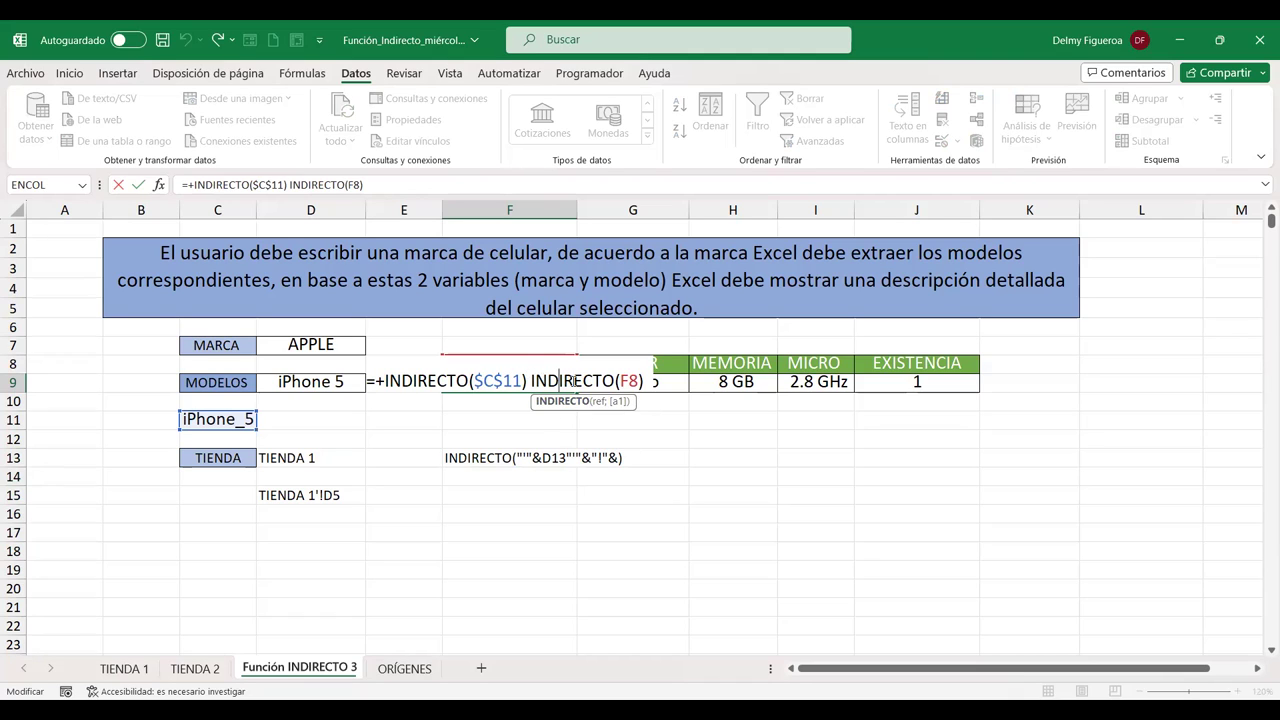
left_click(494, 380)
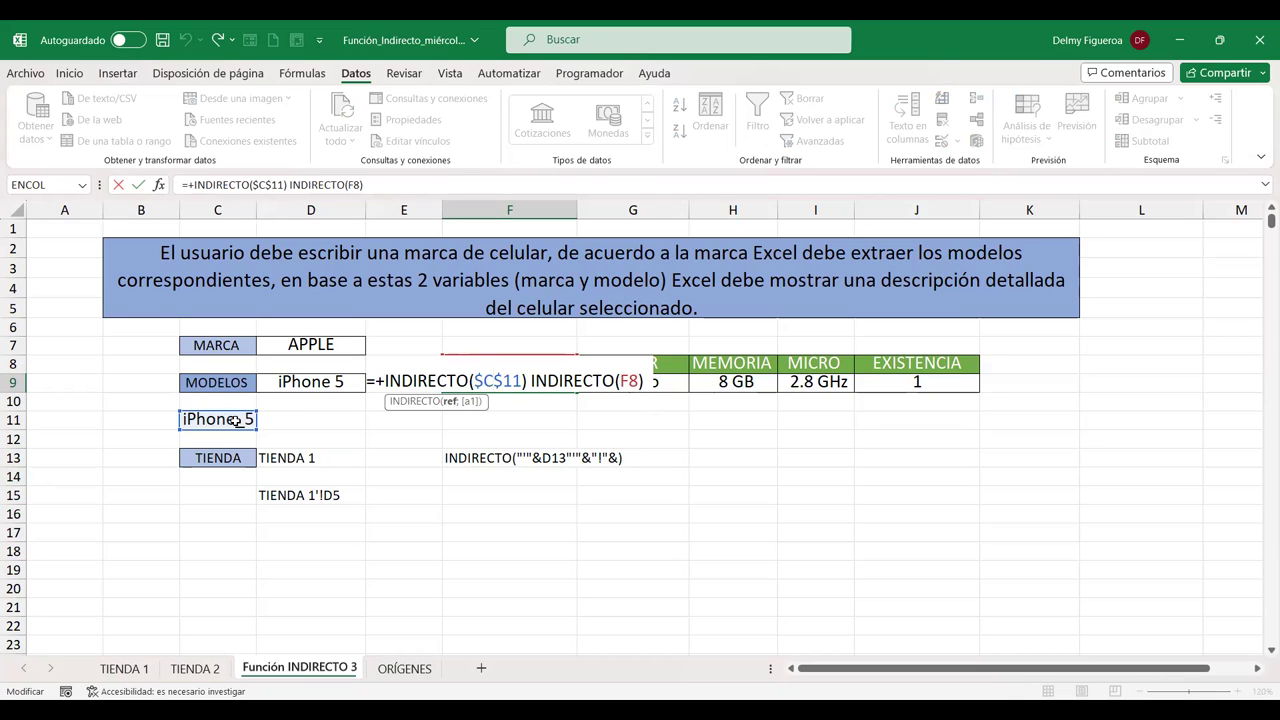
left_click(634, 380)
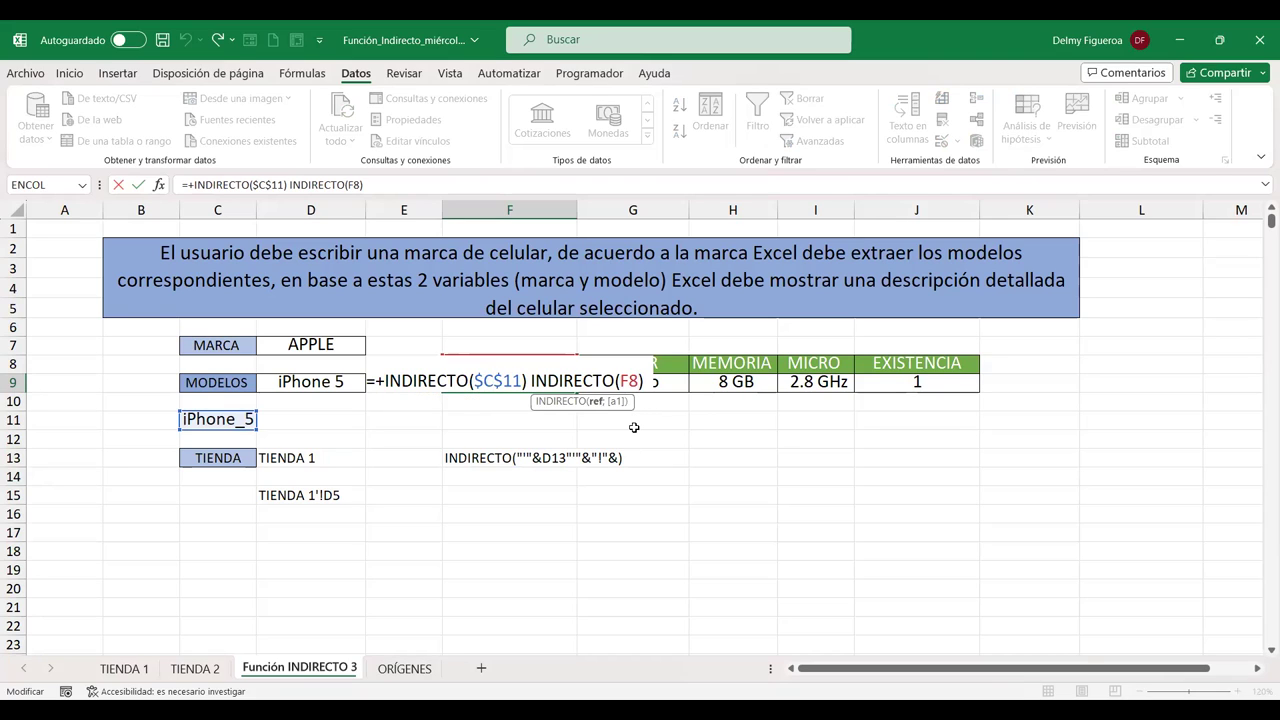
double_click(526, 458)
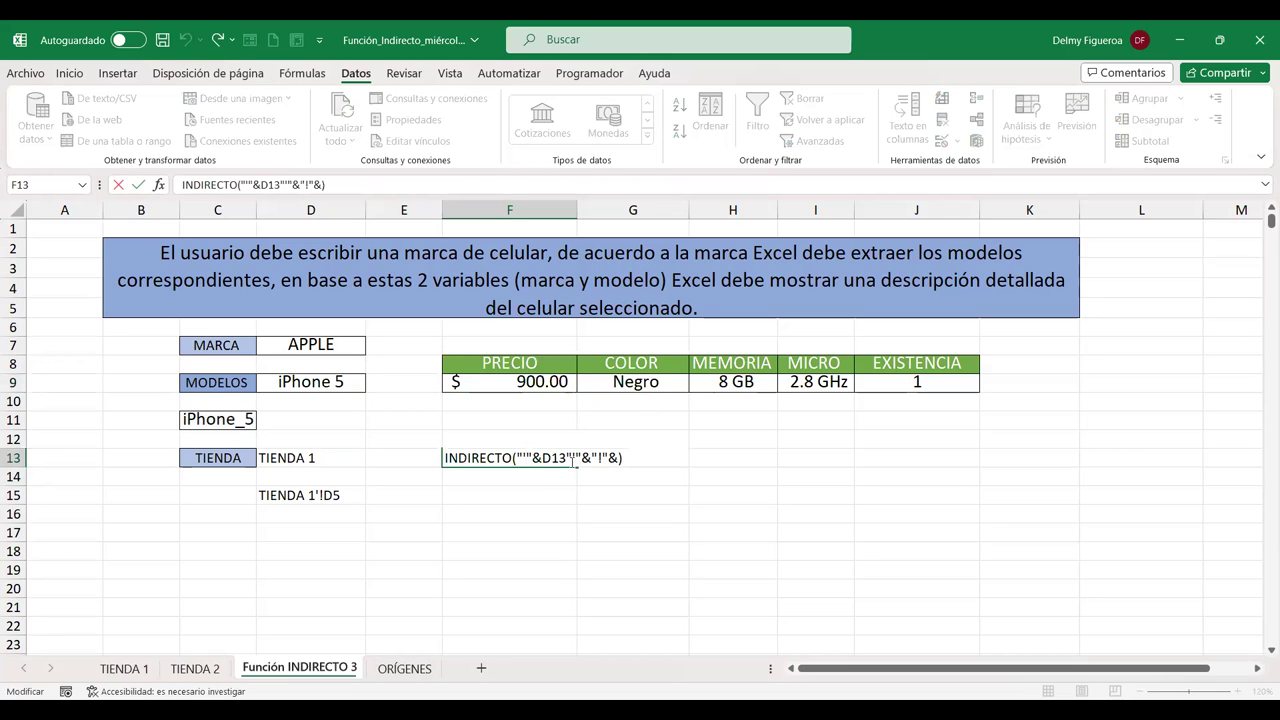
left_click(619, 458)
left_click(234, 420)
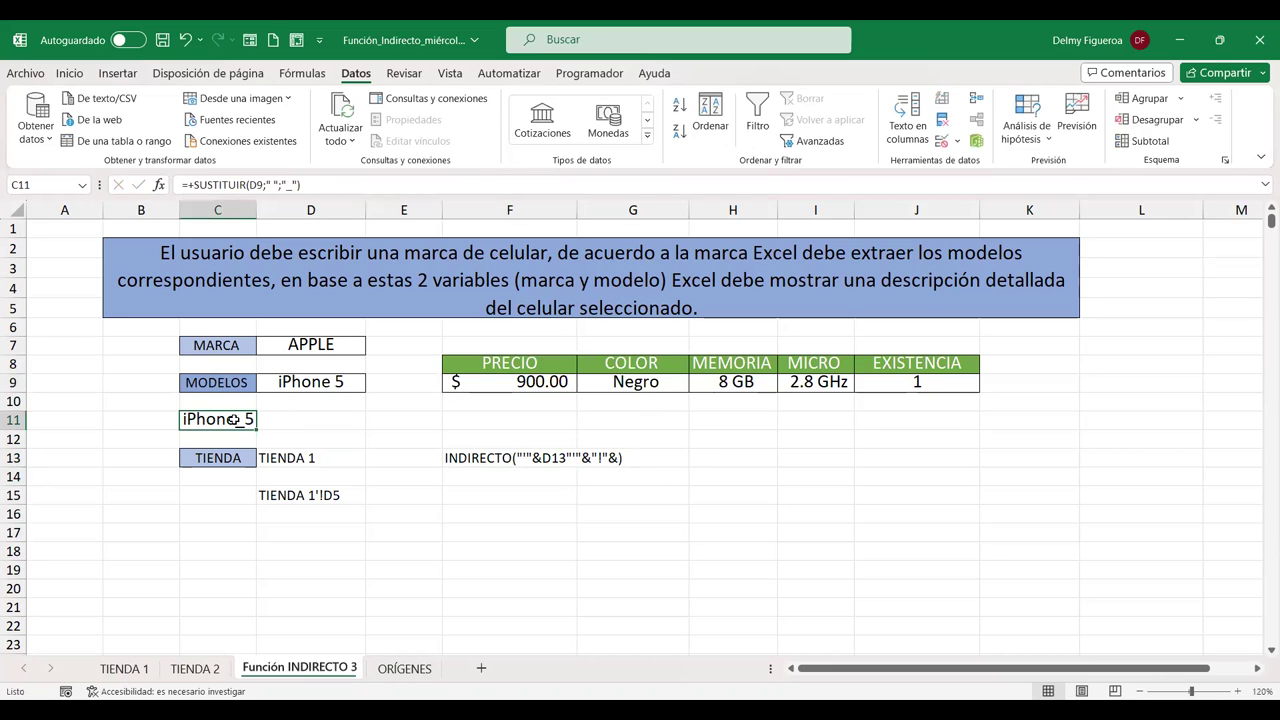
Restore the = before INDIRECTO in F13 and append C11, giving =INDIRECTO("'"&D13"'"&"!"&C11)
double_click(477, 456)
key("Left")
key("Left")
key("shift+Left")
key("Left")
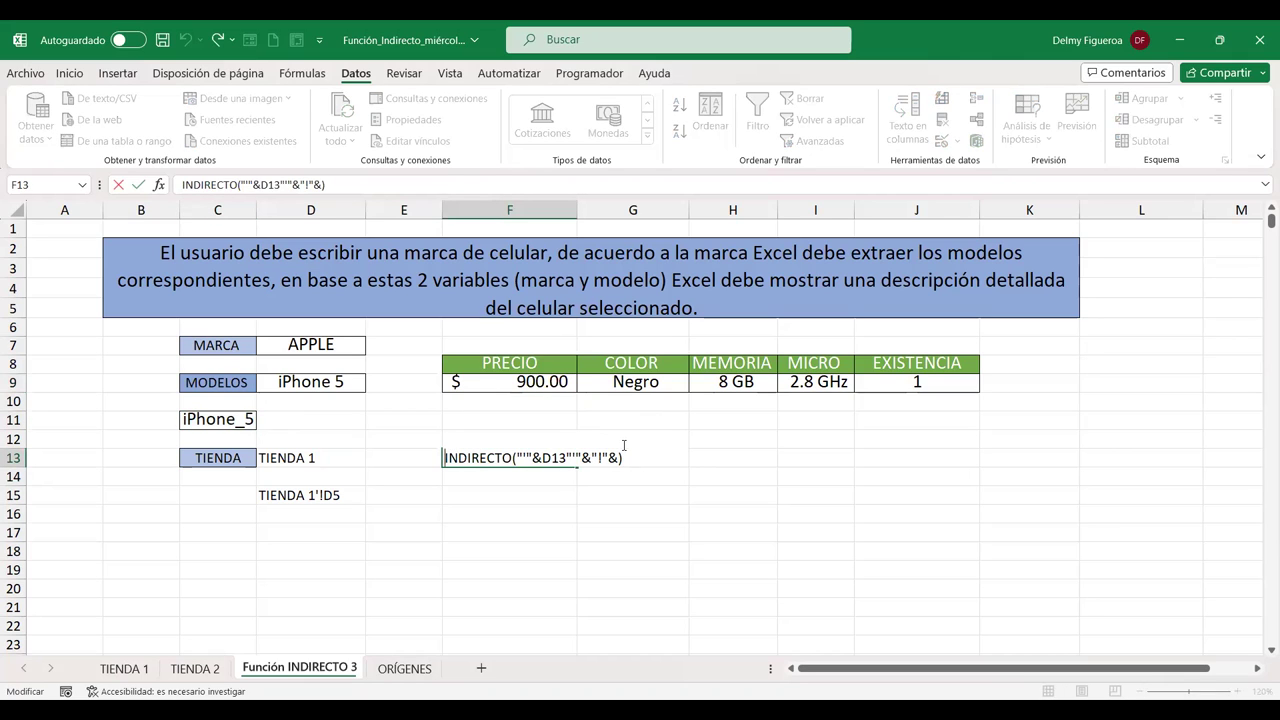
type("=")
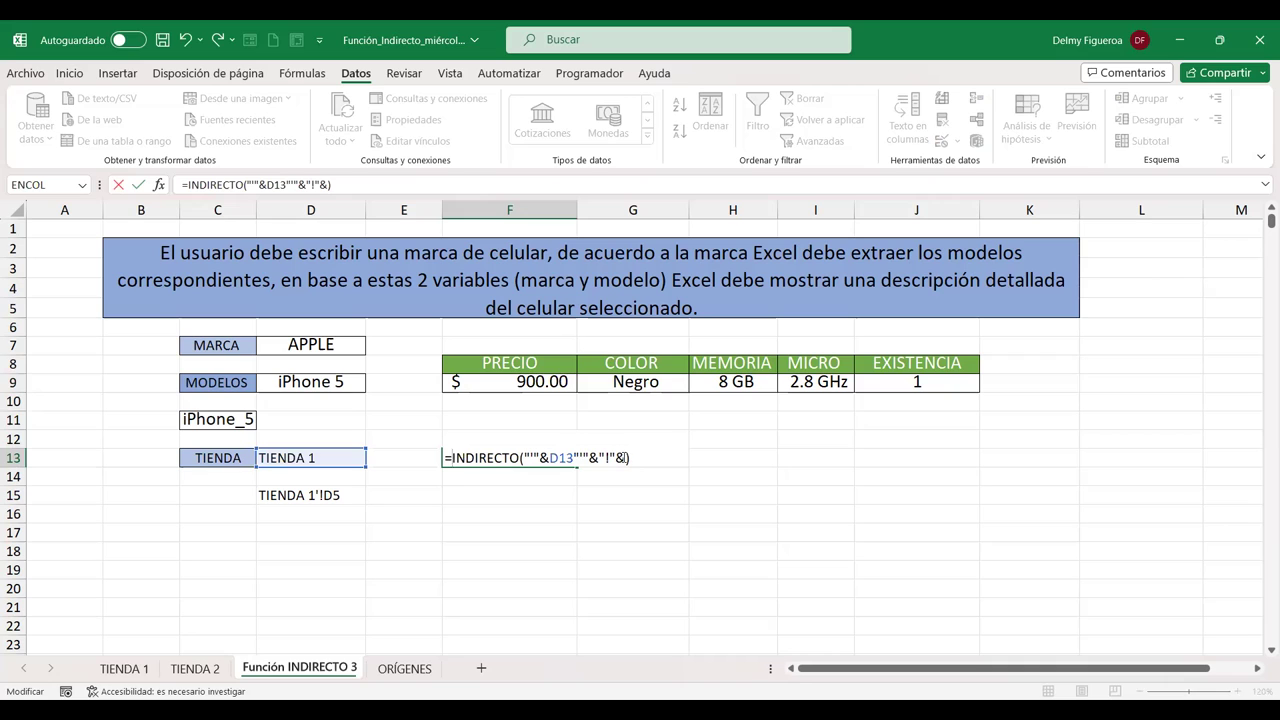
left_click(216, 420)
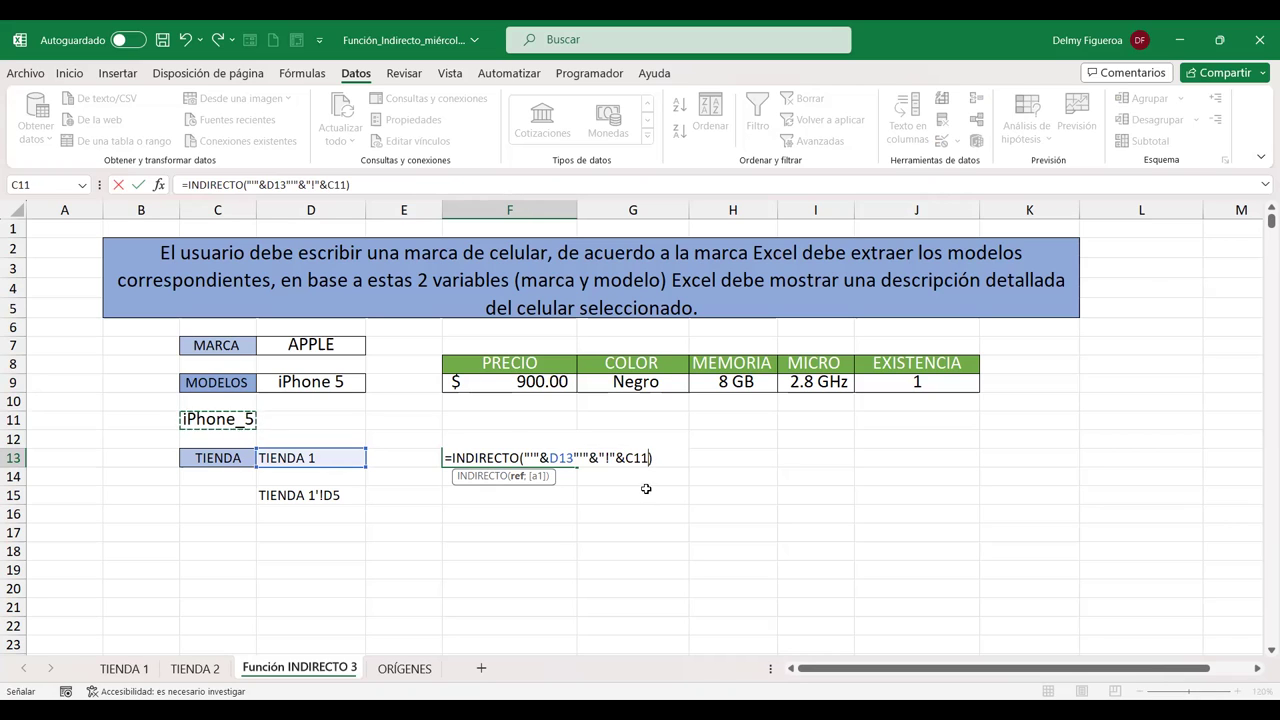
key("F2")
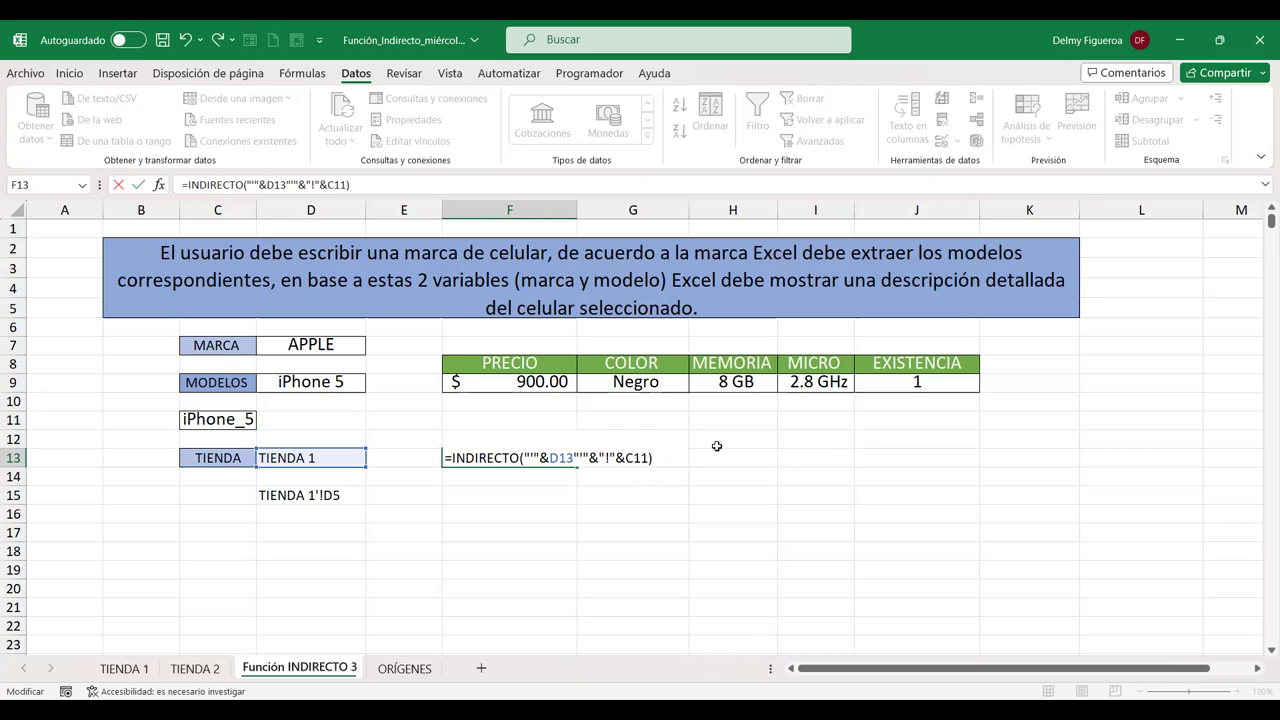
Add a second INDIRECTO to F13 and paste the first one's argument into it
type(" INDIRE")
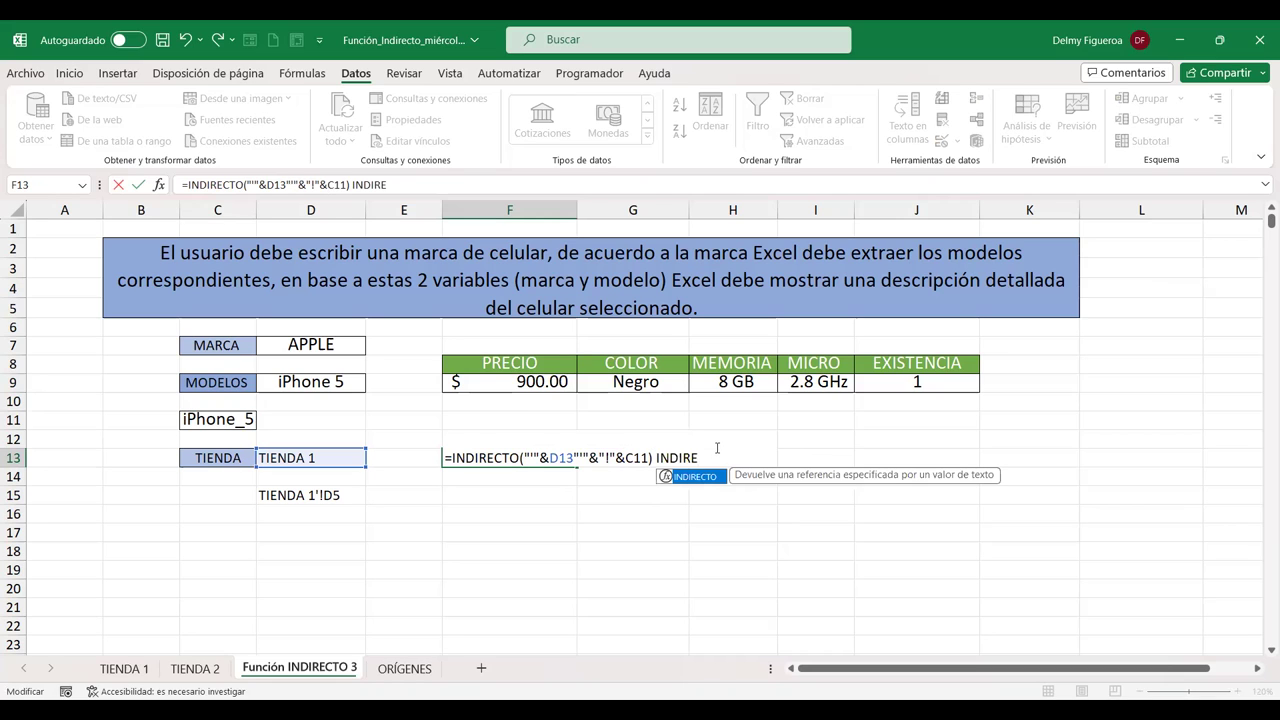
double_click(695, 477)
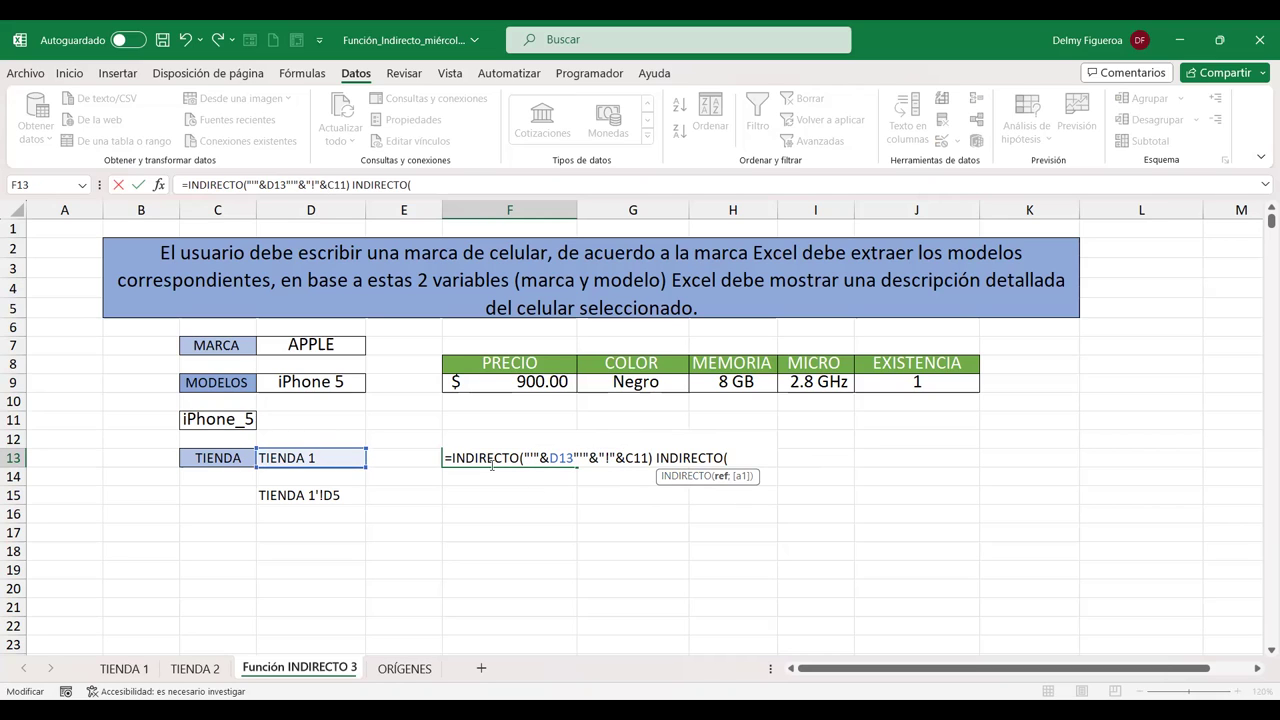
left_click(637, 456)
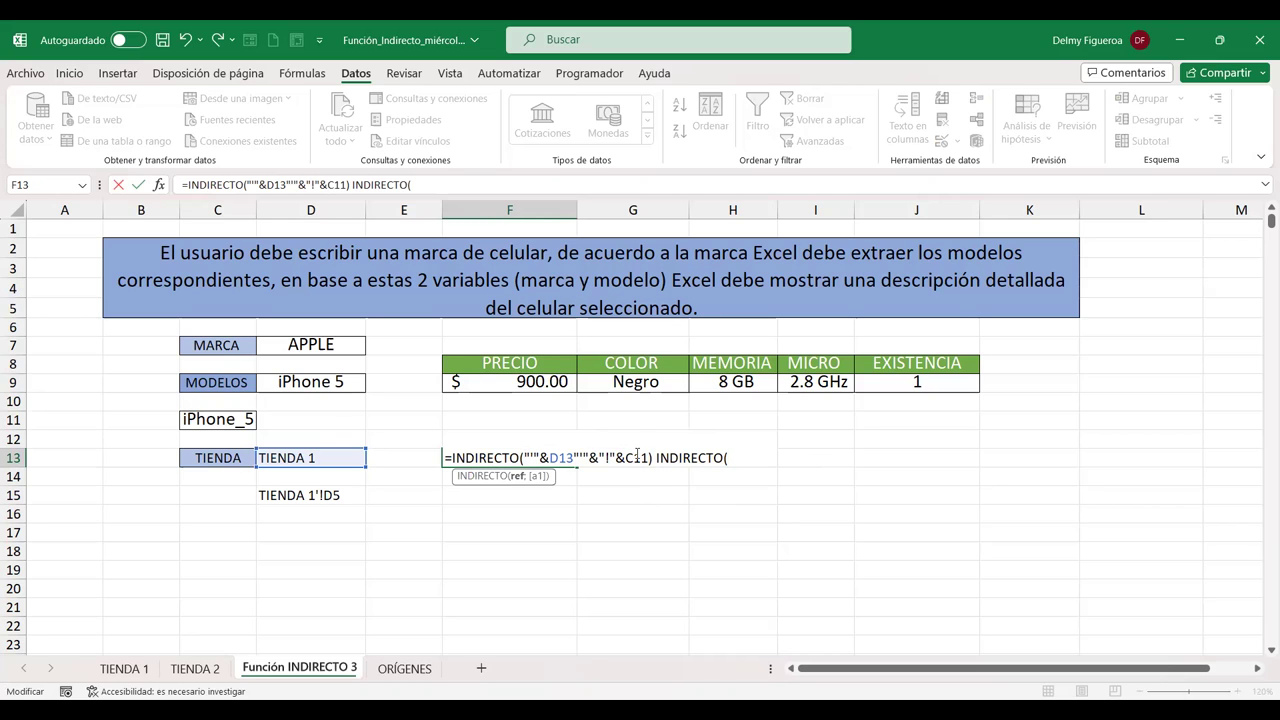
key("Left")
key("shift+Right")
key("shift+Right")
key("shift+Right")
key("shift+Right")
key("shift+Right")
key("shift+Right")
key("shift+Right")
key("shift+Right")
key("shift+Right")
key("shift+Left")
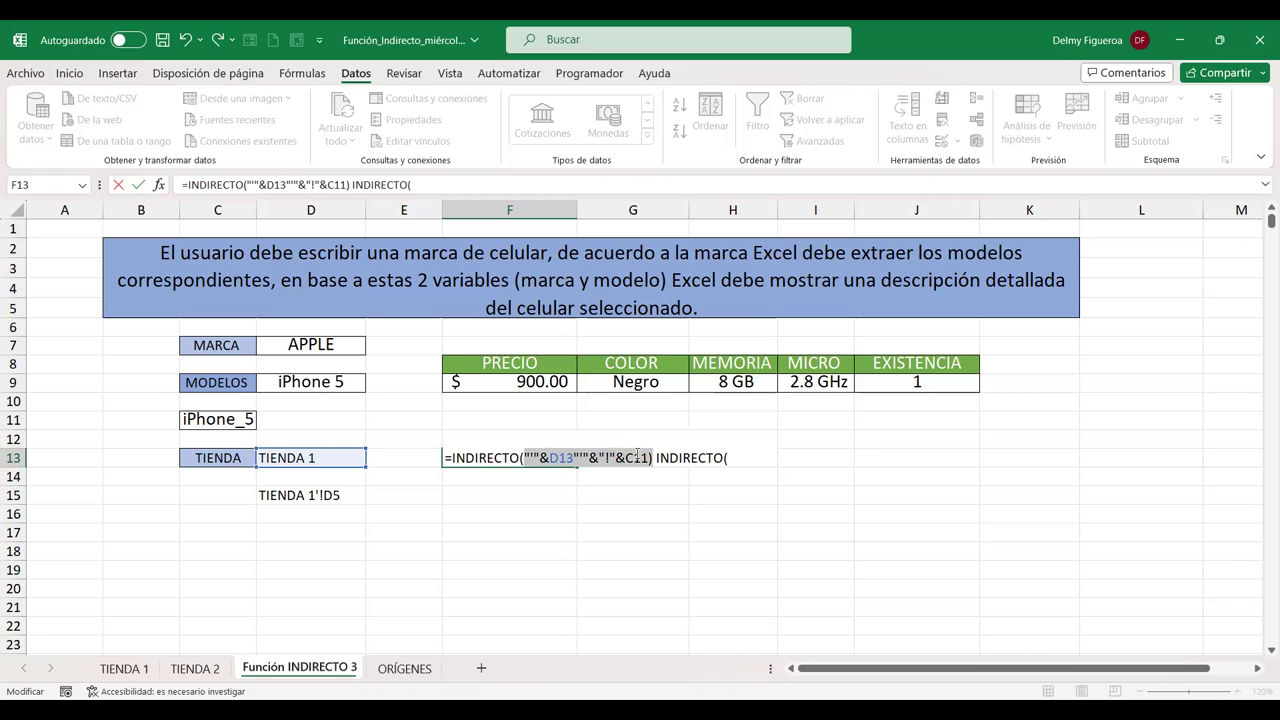
left_click(741, 459)
key("ctrl+v")
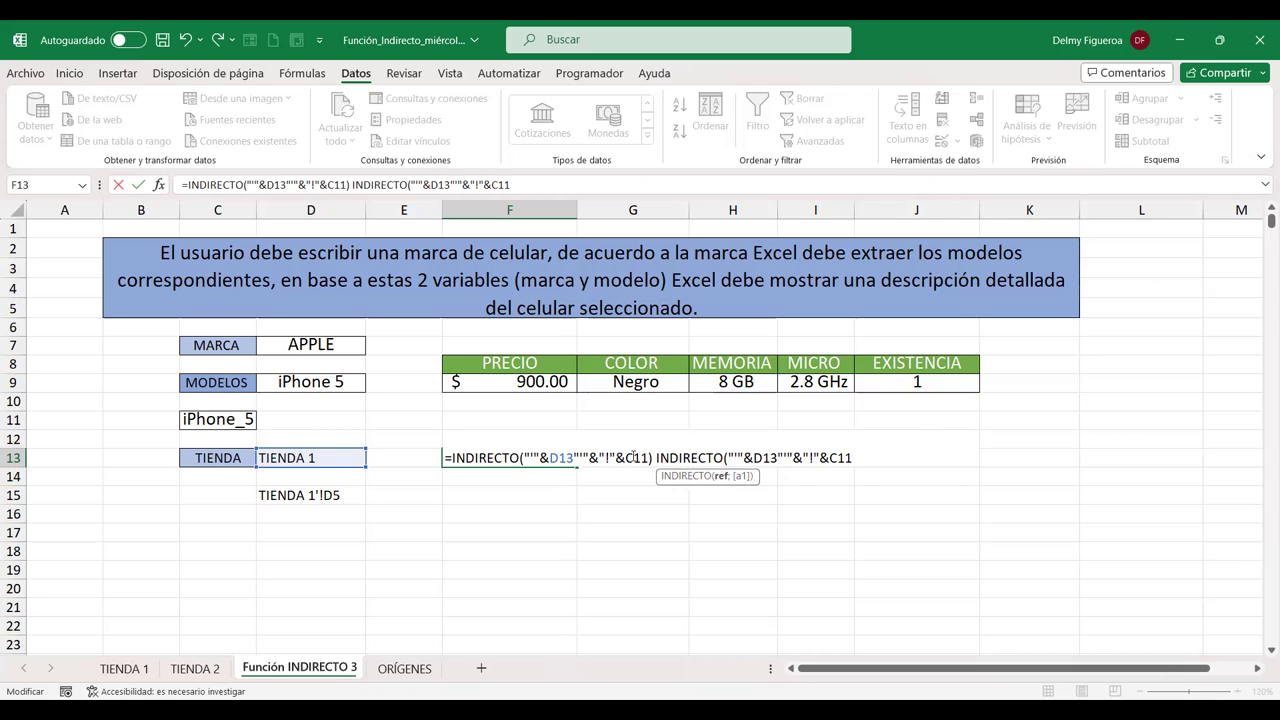
Remove the leading = so F13 is stored as plain text
left_click(635, 457)
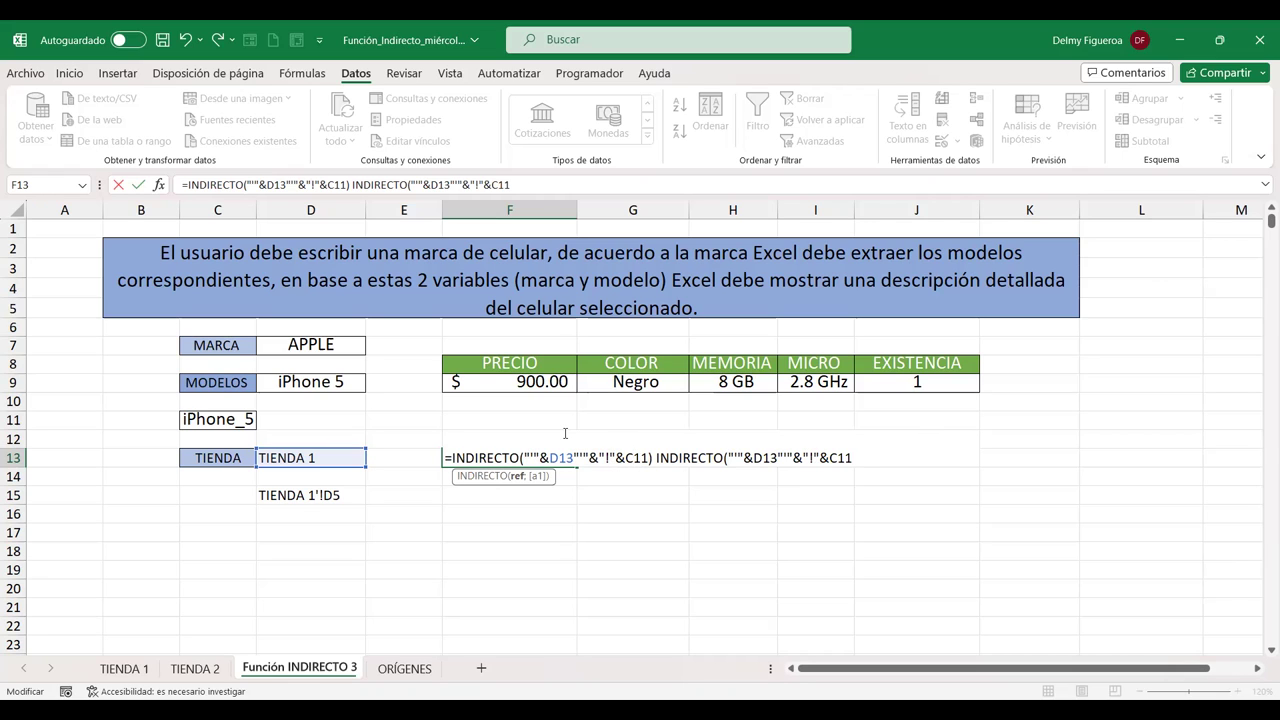
key("Home")
key("Delete")
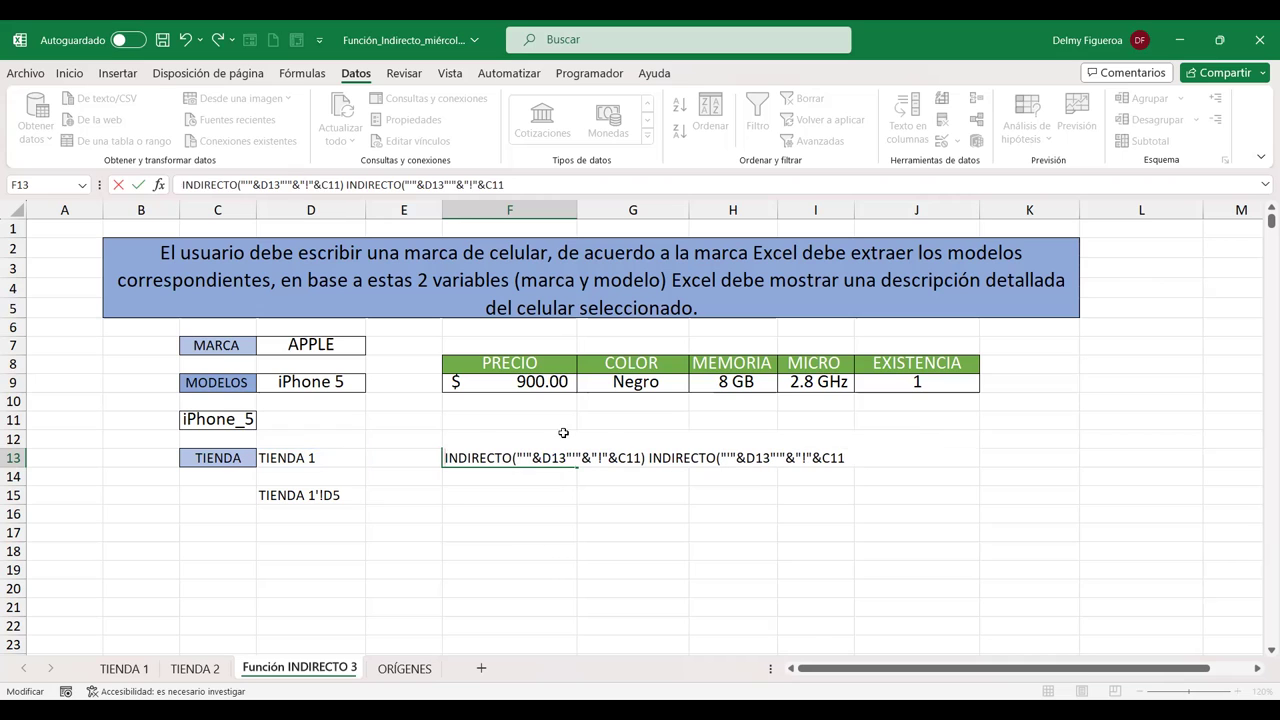
key("Return")
double_click(549, 456)
left_click(627, 457)
key("Return")
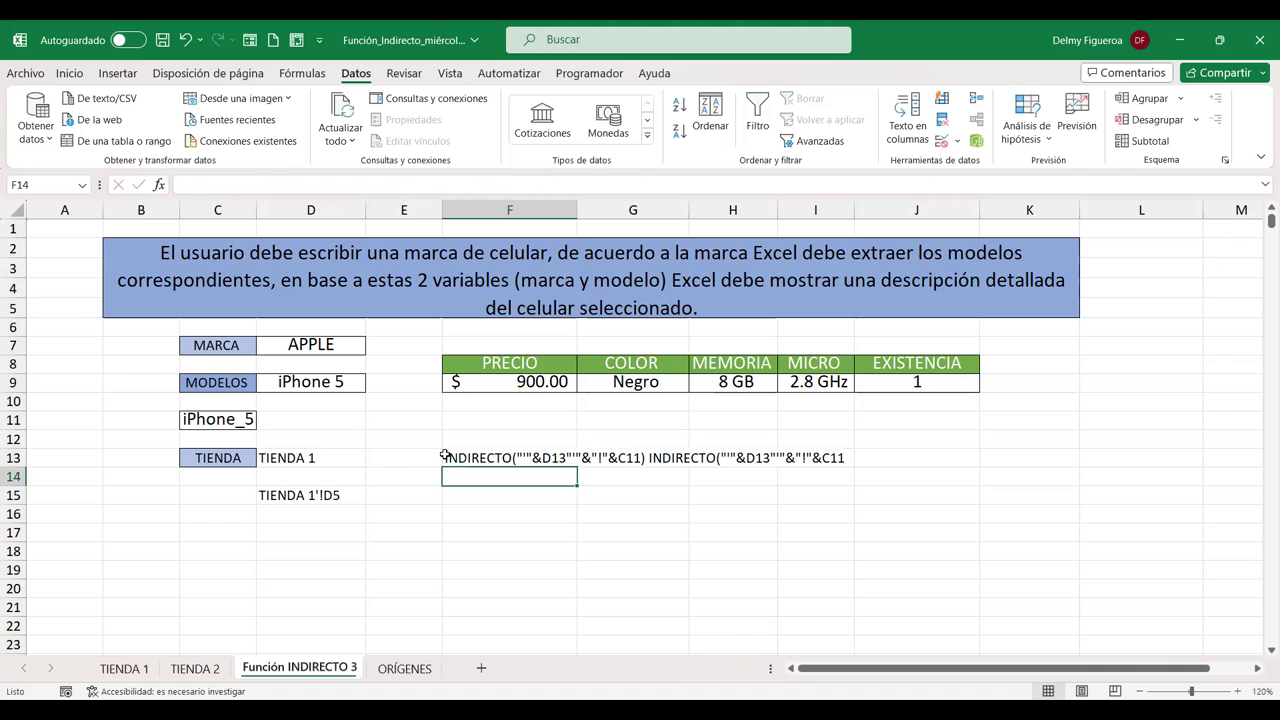
left_click(124, 668)
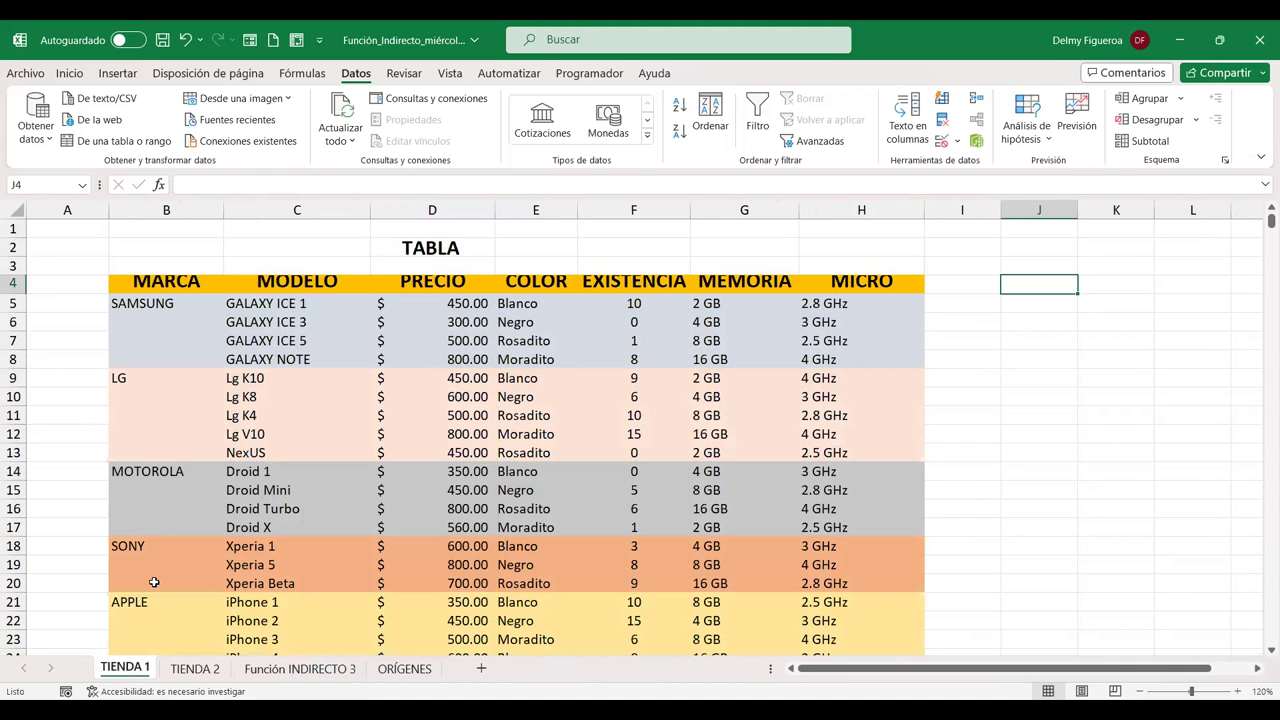
left_click(376, 414)
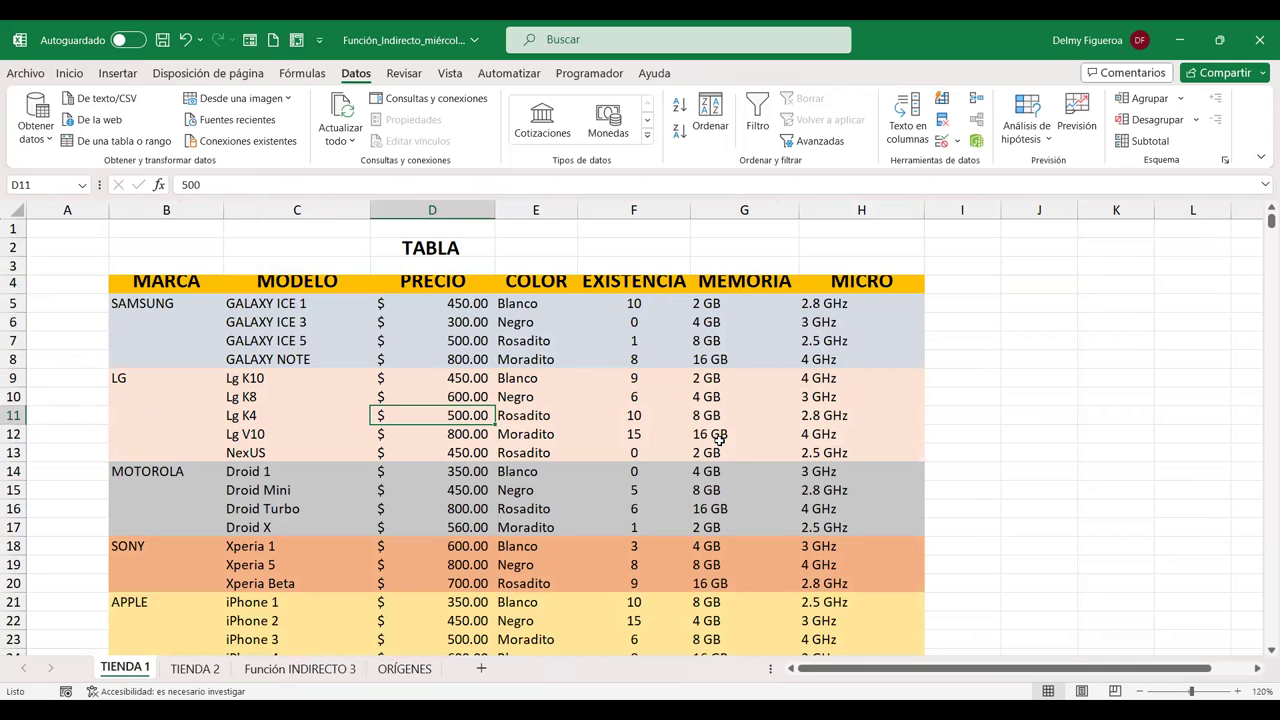
left_click(316, 412)
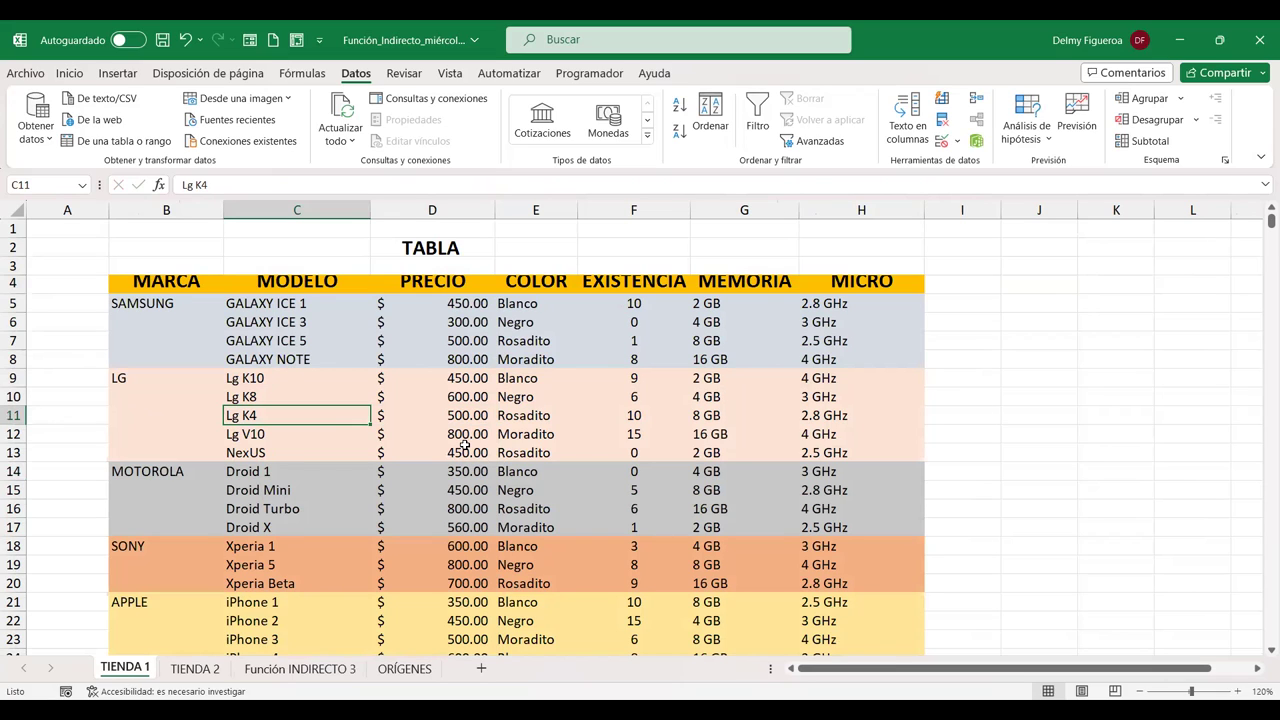
key("Right")
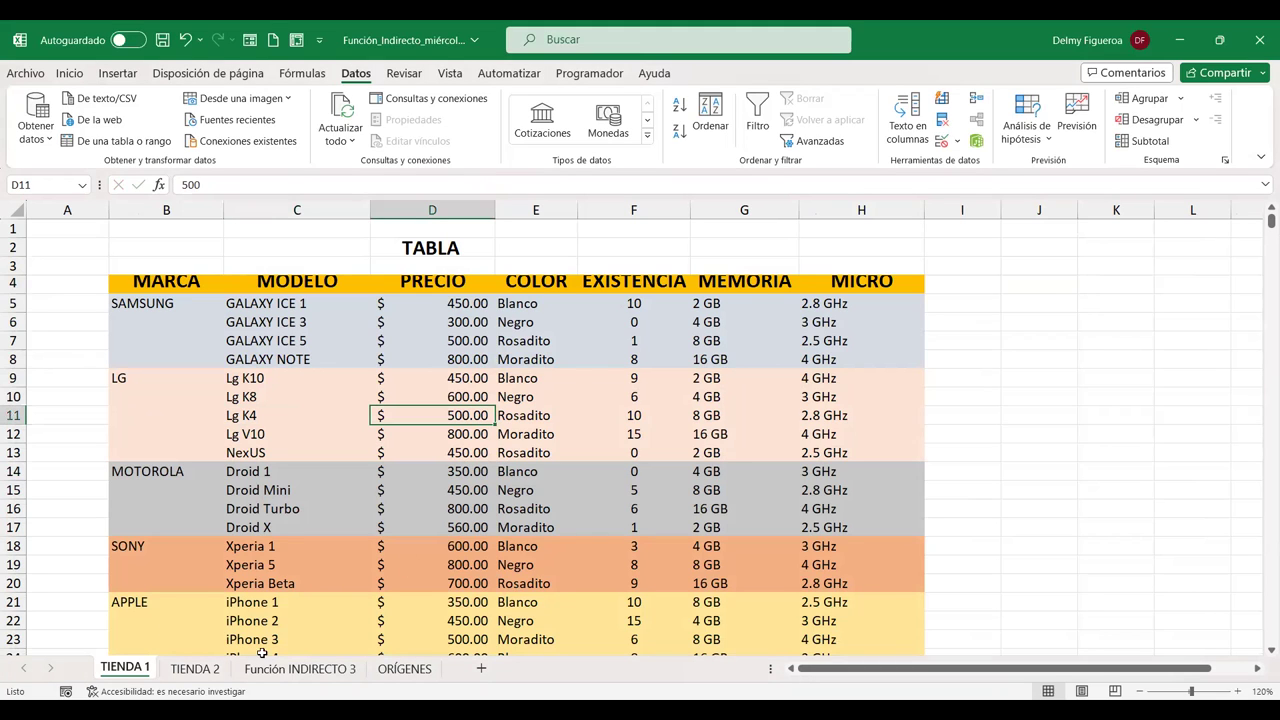
left_click(288, 672)
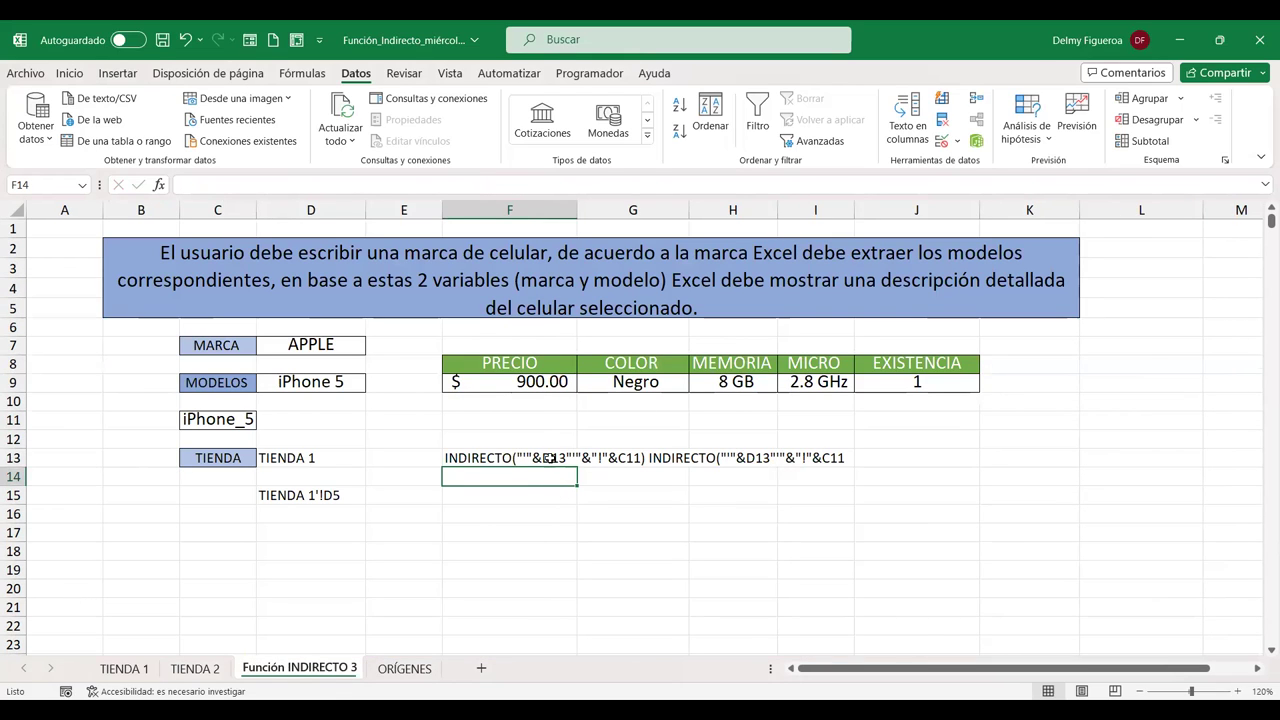
left_click(543, 457)
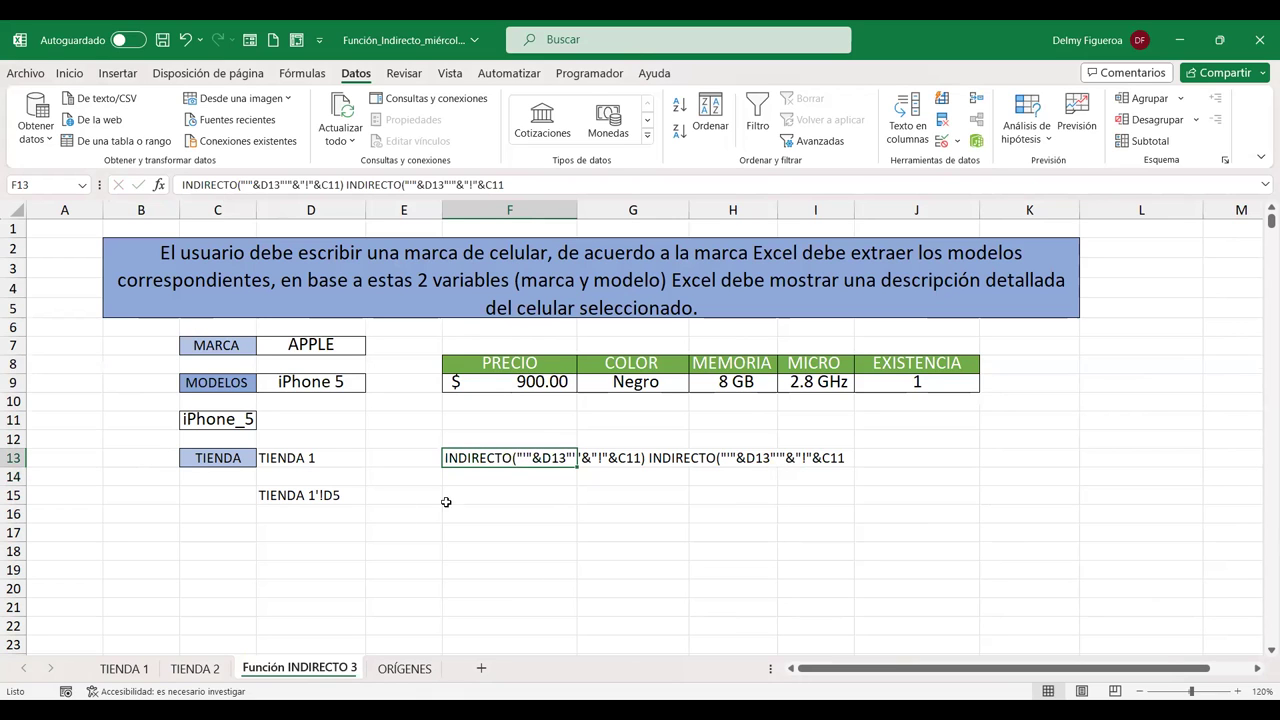
left_click(125, 668)
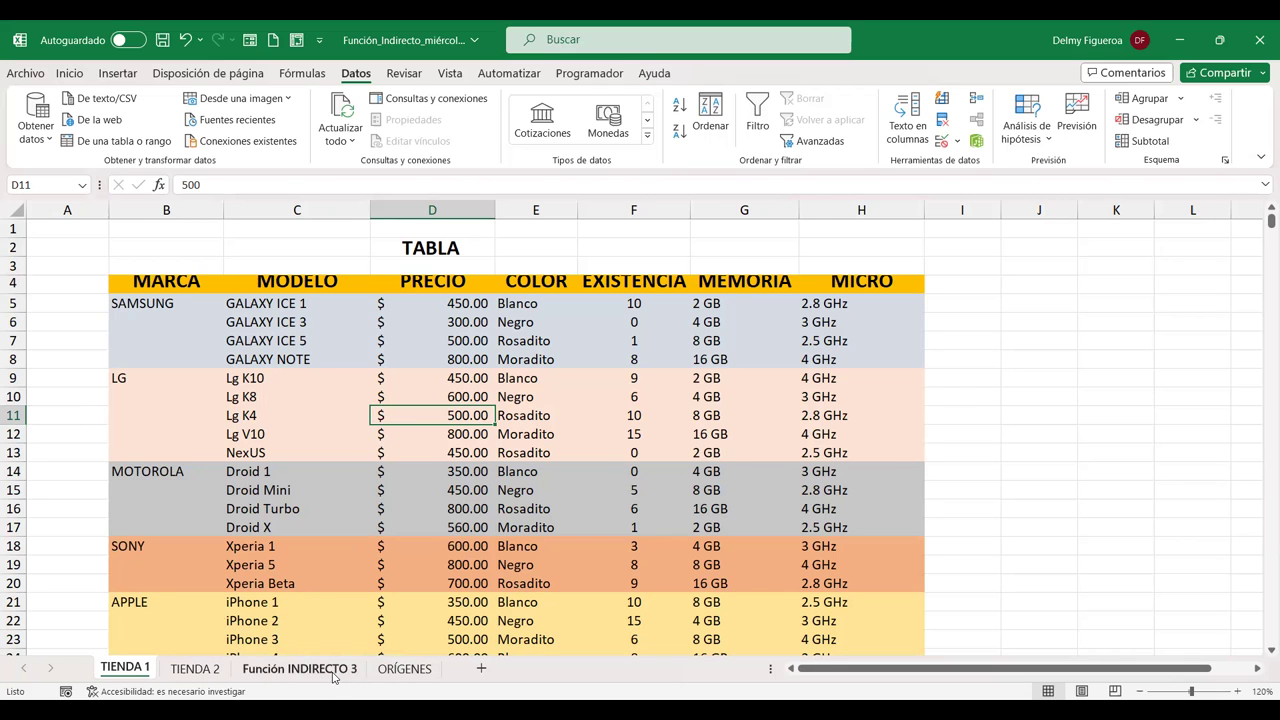
left_click(333, 670)
left_click(243, 419)
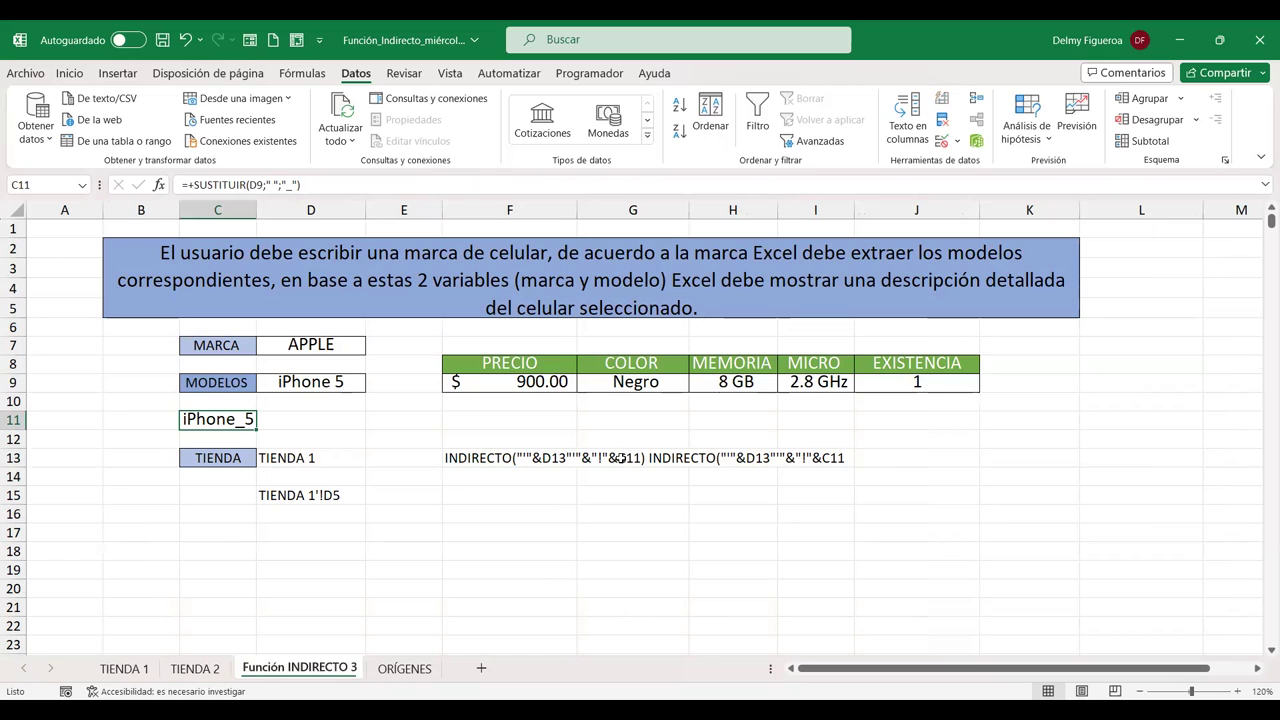
In F13, change the C11 reference to D11 and delete the duplicated second INDIRECTO
left_click(489, 458)
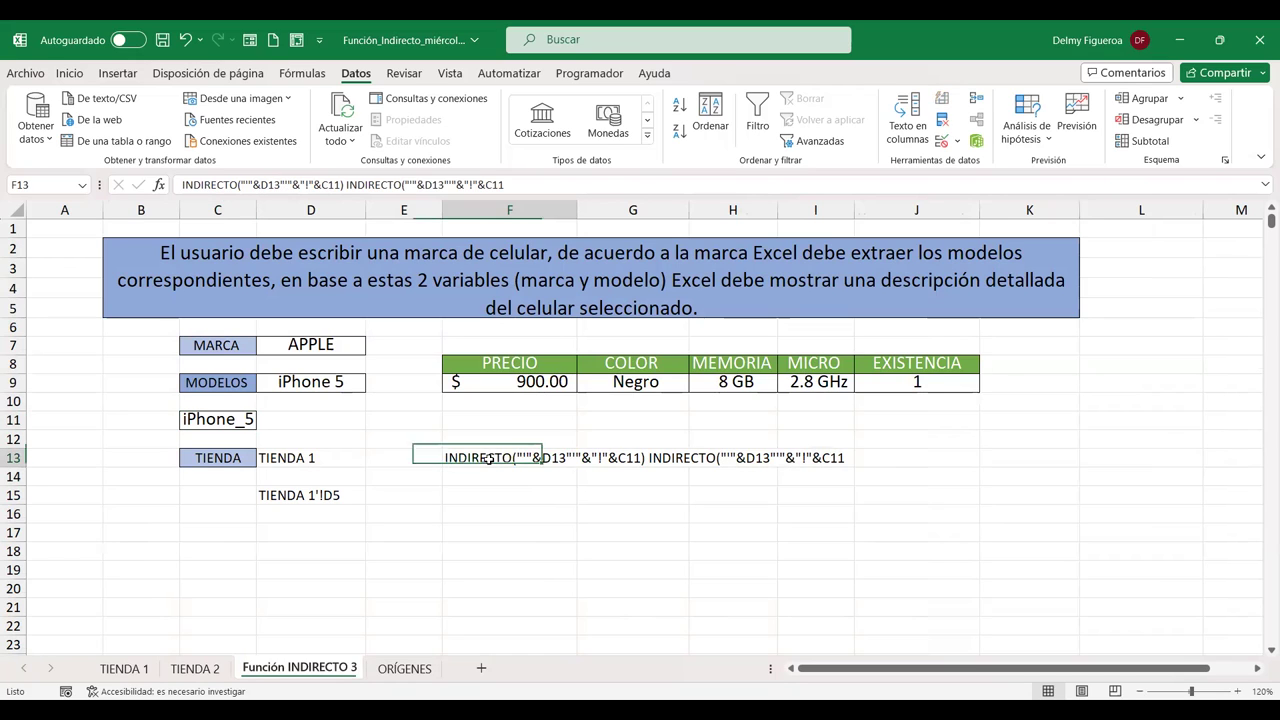
double_click(489, 458)
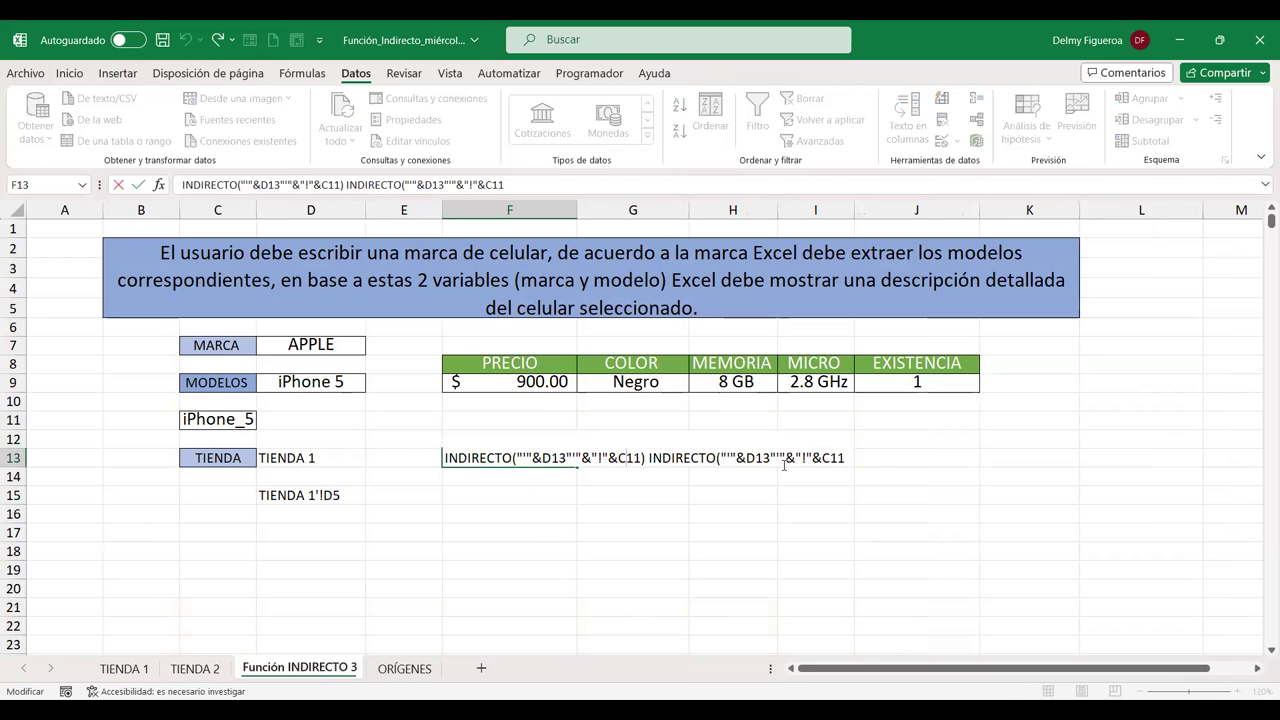
key("BackSpace")
type("D")
key("Right")
key("Right")
key("Right")
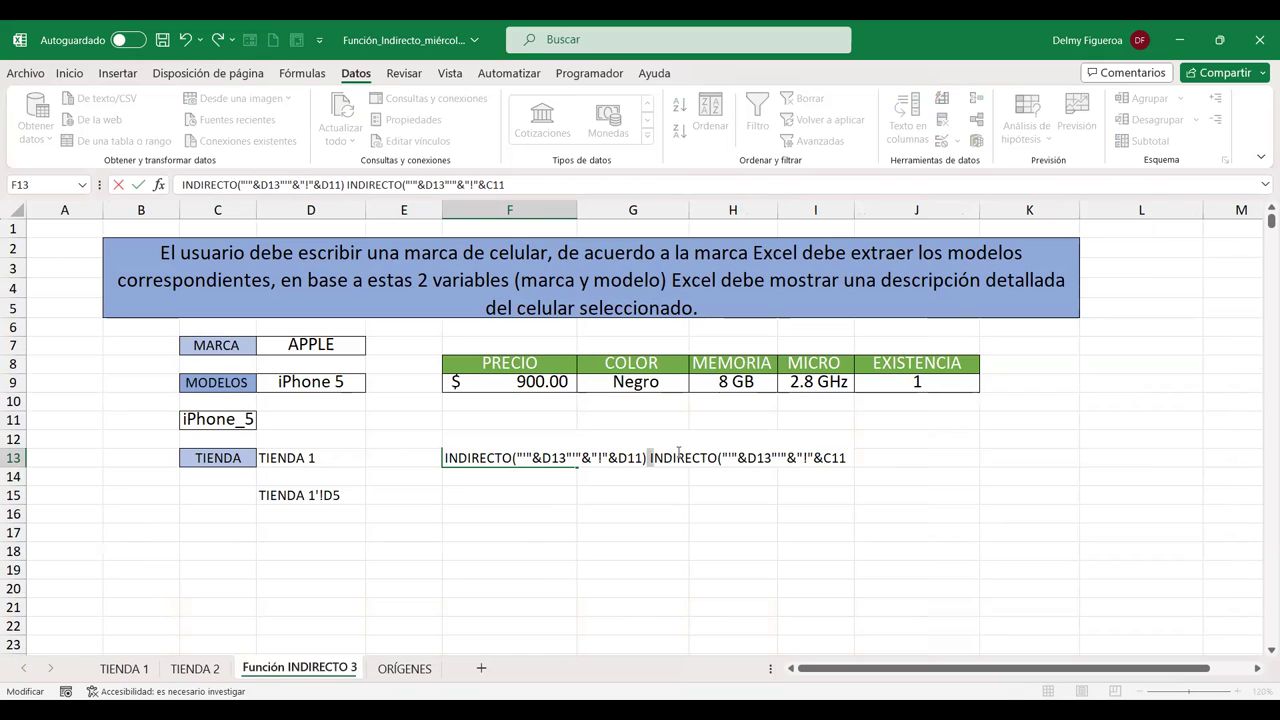
left_click_drag(650, 458, 868, 467)
key("BackSpace")
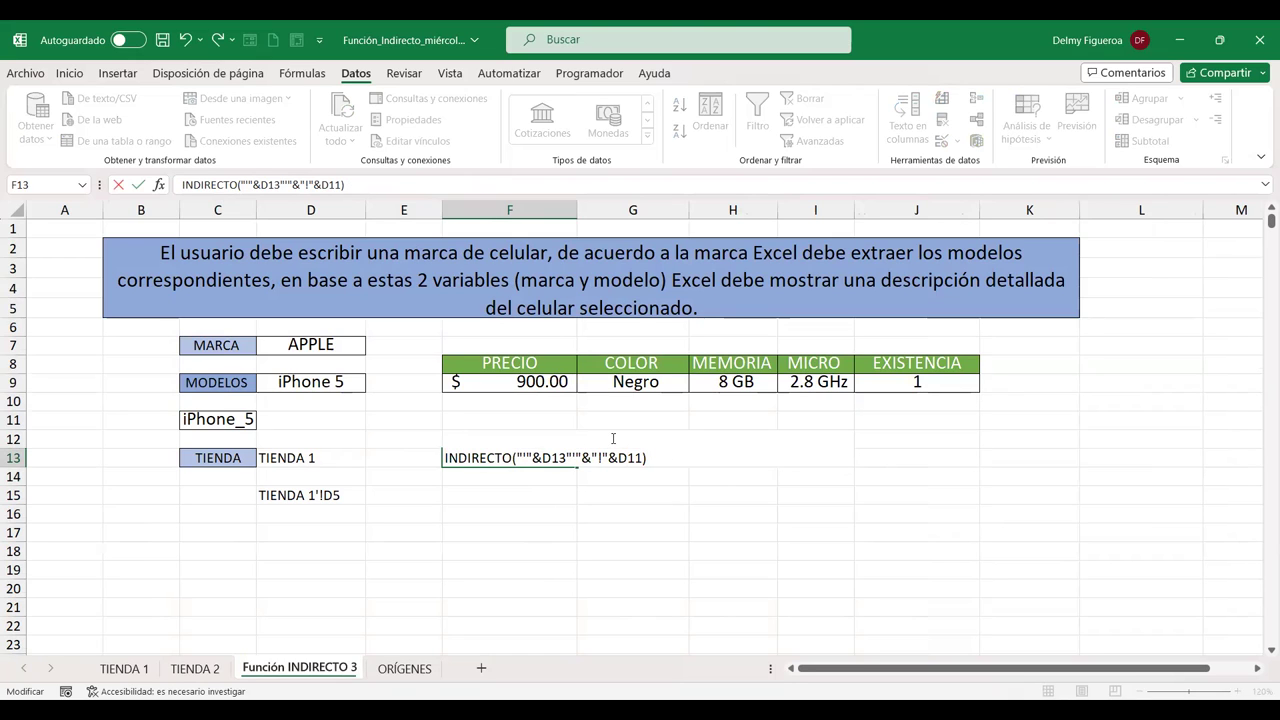
Try entering F13 as an = formula, then after the error store INDIRECTO("'"&D13"'"&"!"&D11) as text
type("=")
left_click(637, 460)
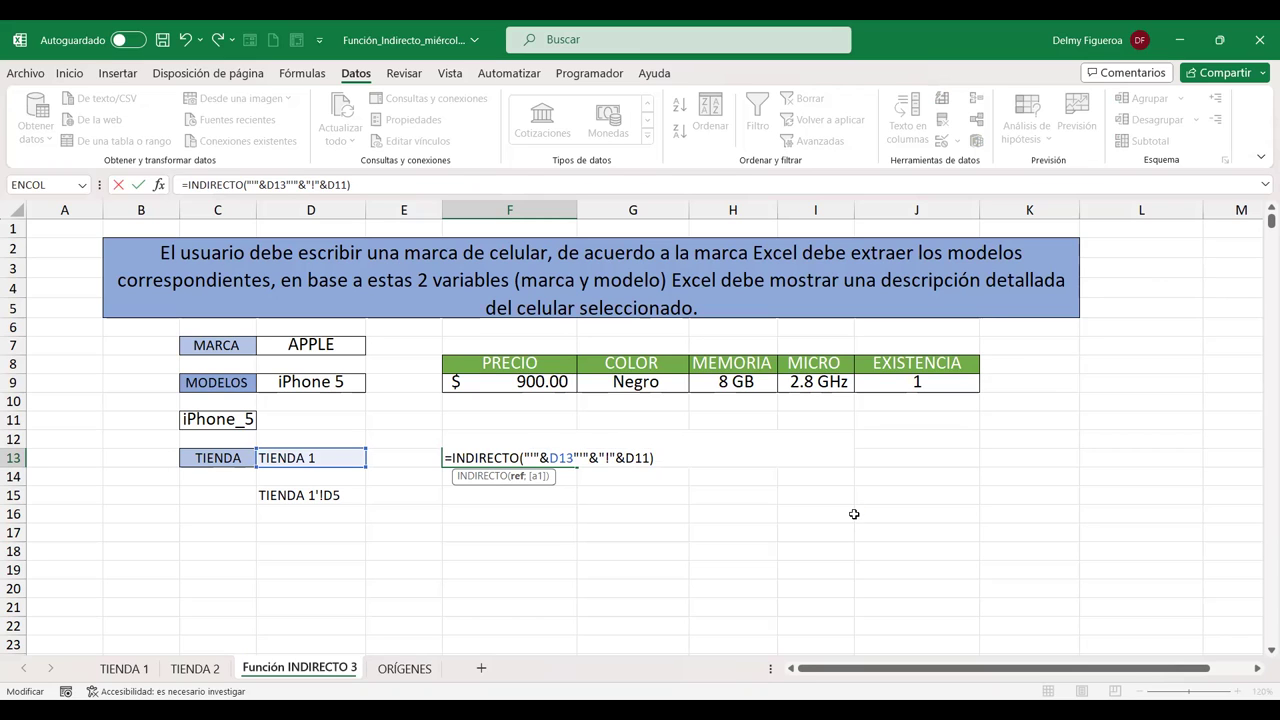
key("shift+Right")
key("shift+Right")
key("shift+Right")
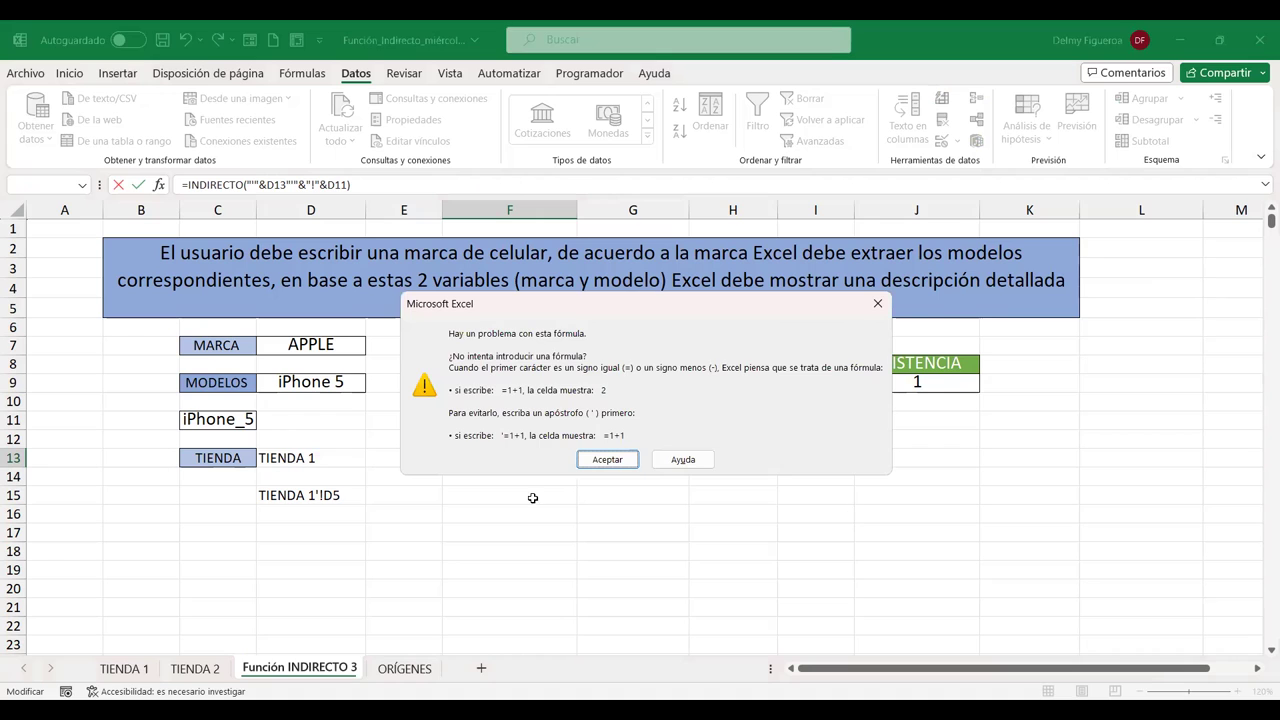
key("Return")
key("Home")
key("Delete")
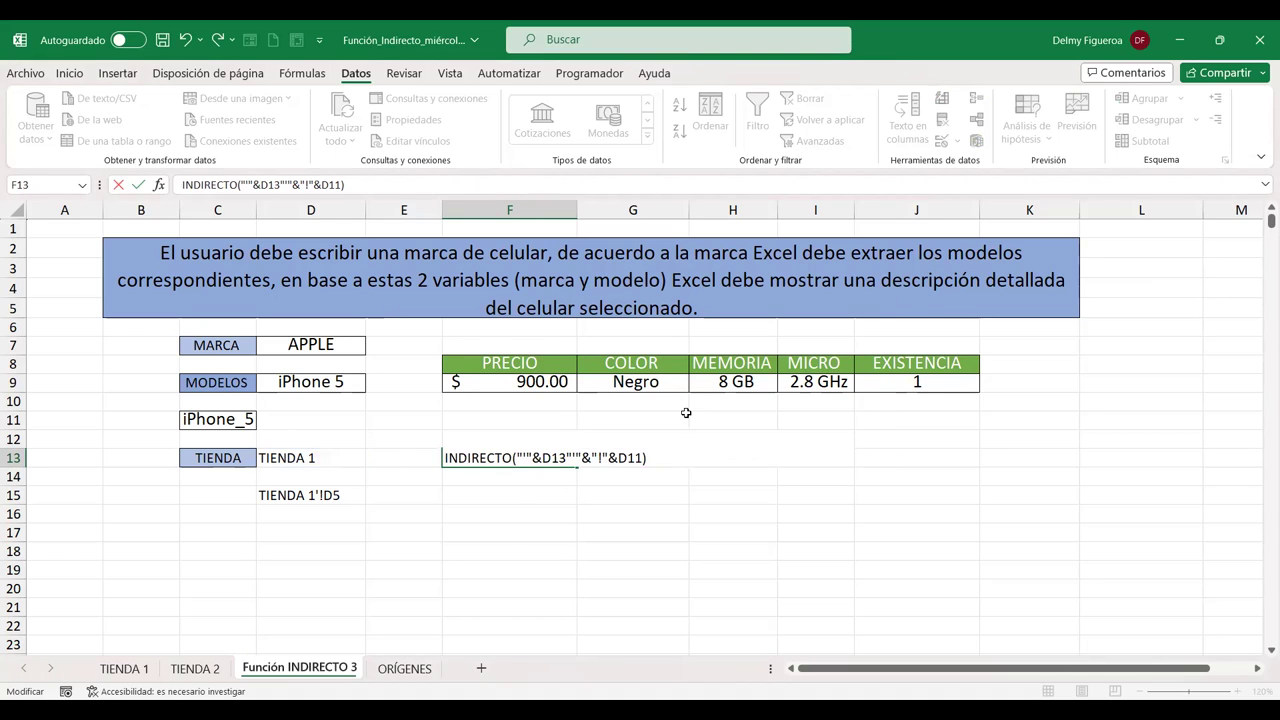
key("Return")
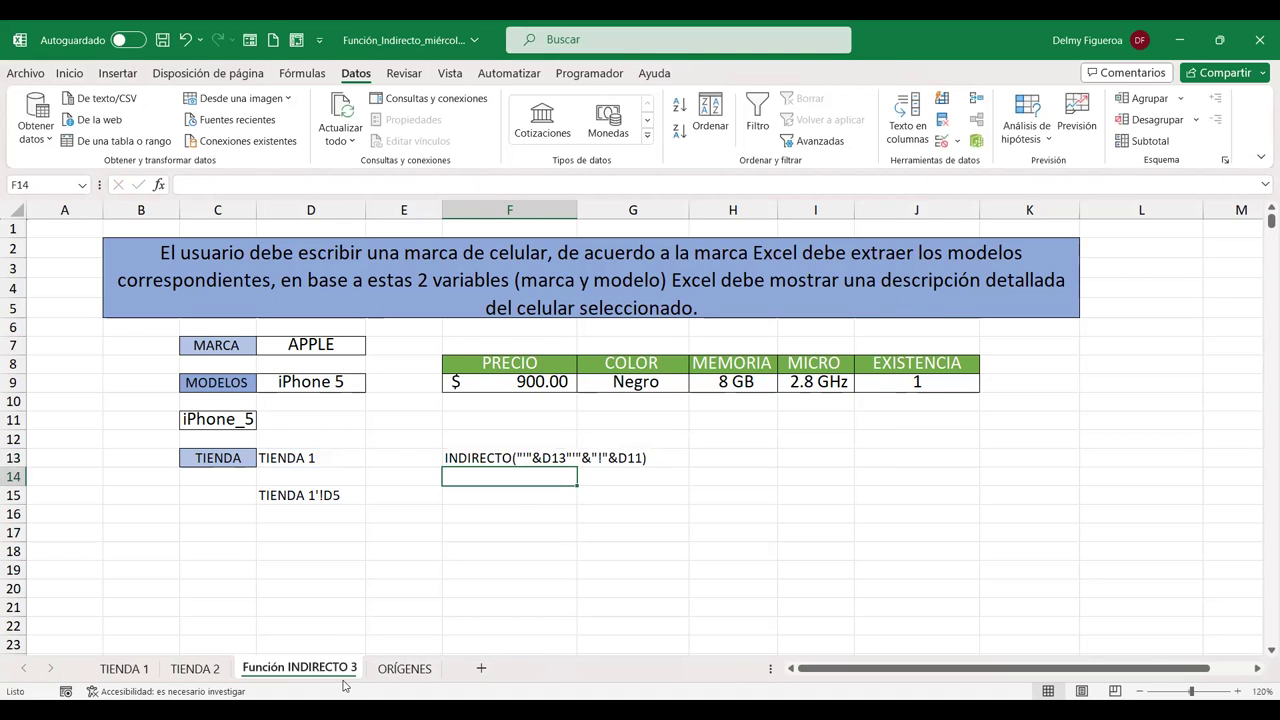
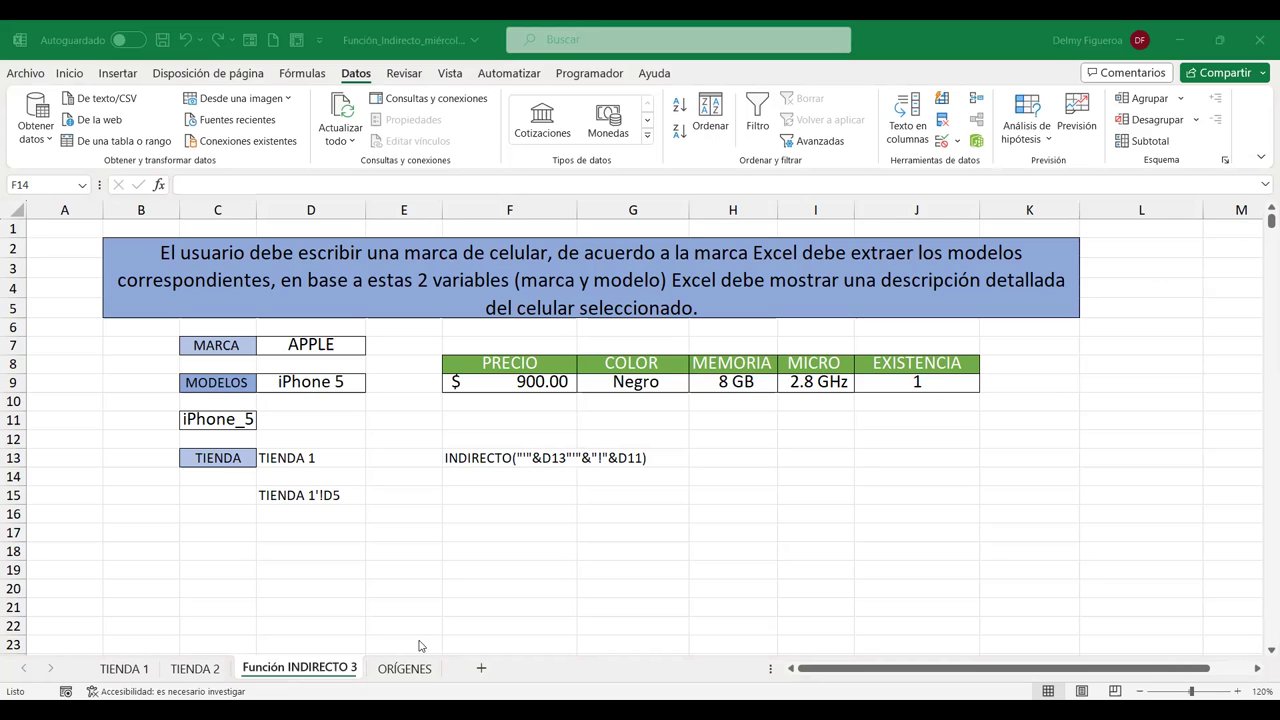
Try a leading equals sign on the F13 INDIRECTO text, then revert it to plain text
double_click(540, 458)
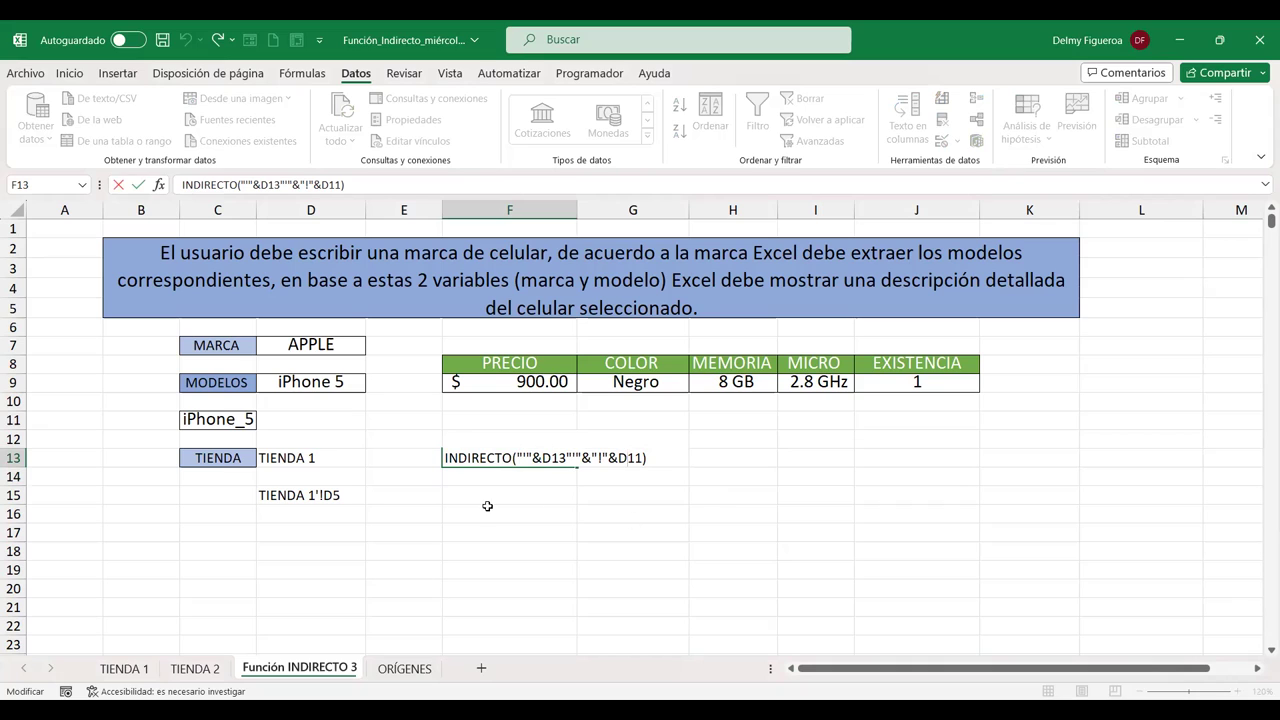
key("Left")
key("Left")
type("=")
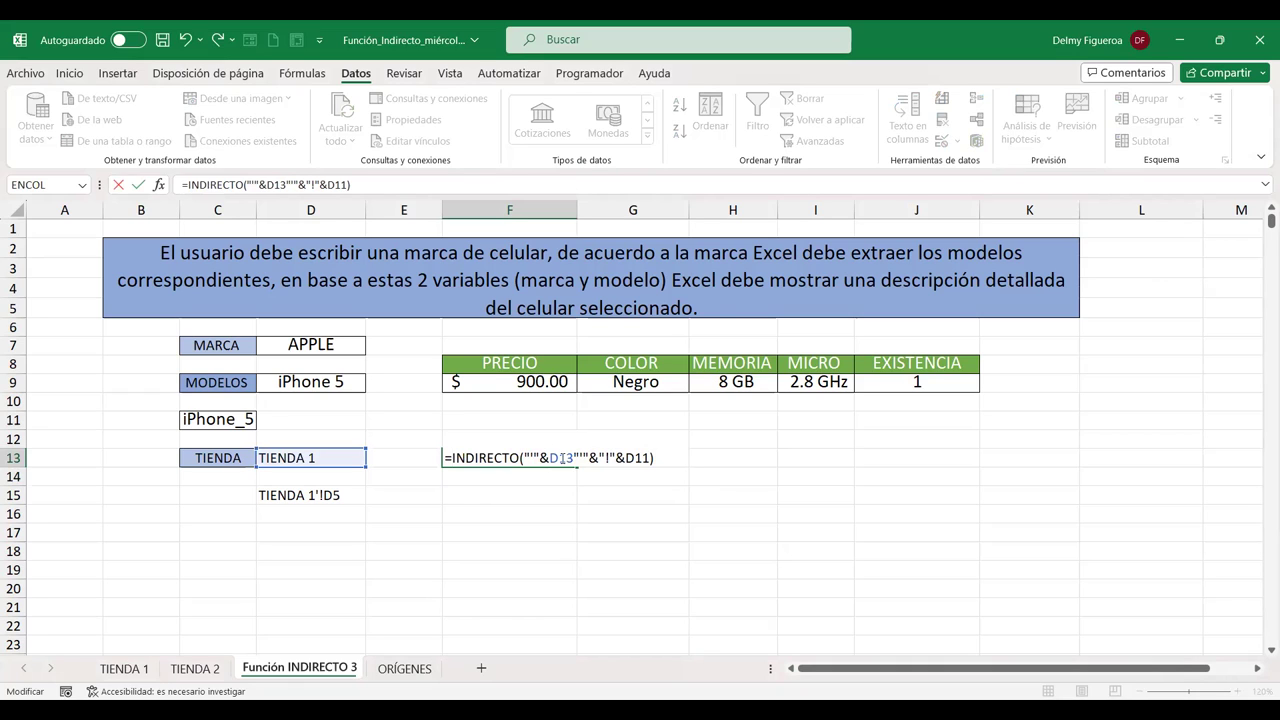
left_click(563, 458)
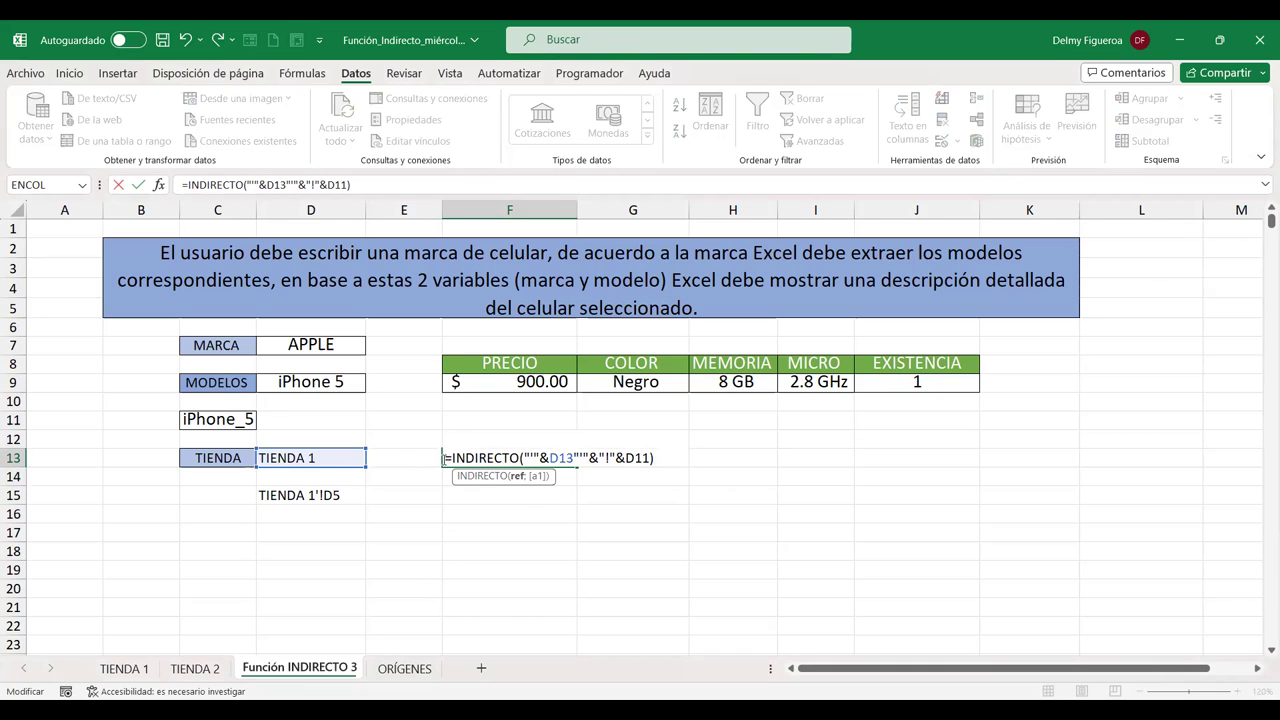
left_click(446, 457)
key("BackSpace")
key("Return")
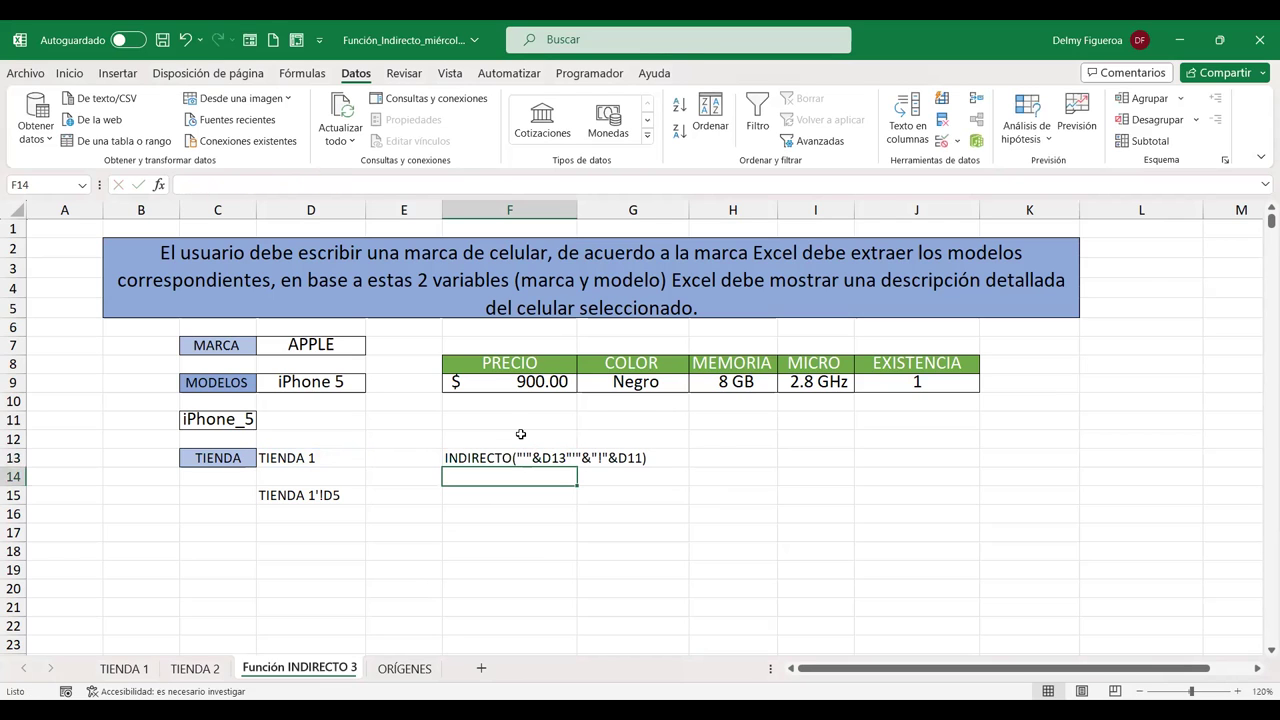
Check the D13 store entry, the ORÍGENES TIENDAS list and the exact TIENDA 1 sheet name
left_click(296, 457)
double_click(312, 457)
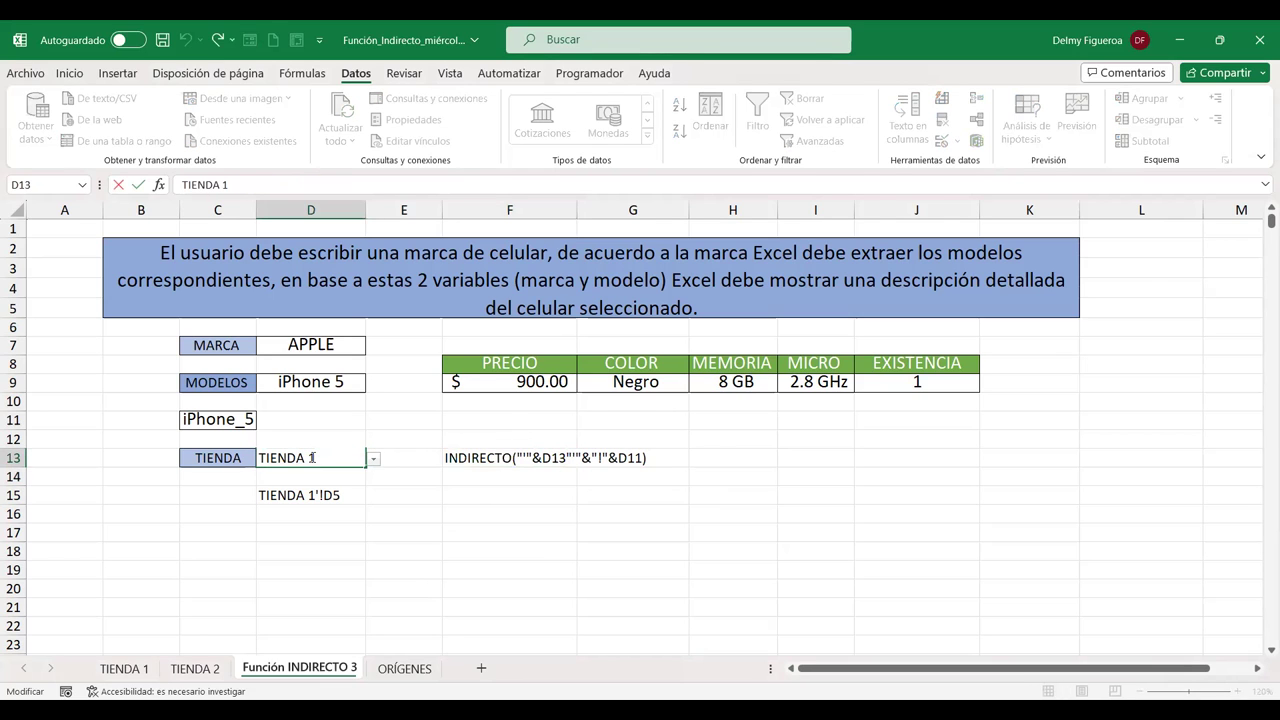
key("Return")
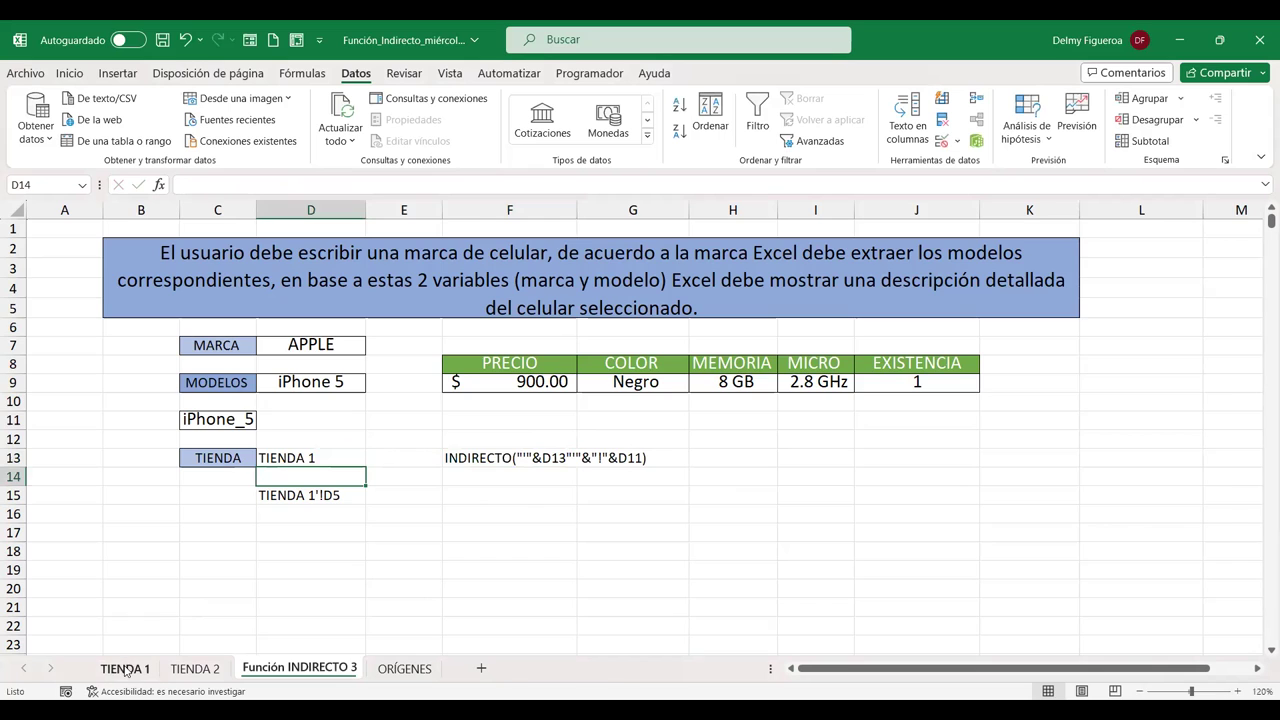
left_click(124, 667)
left_click(405, 670)
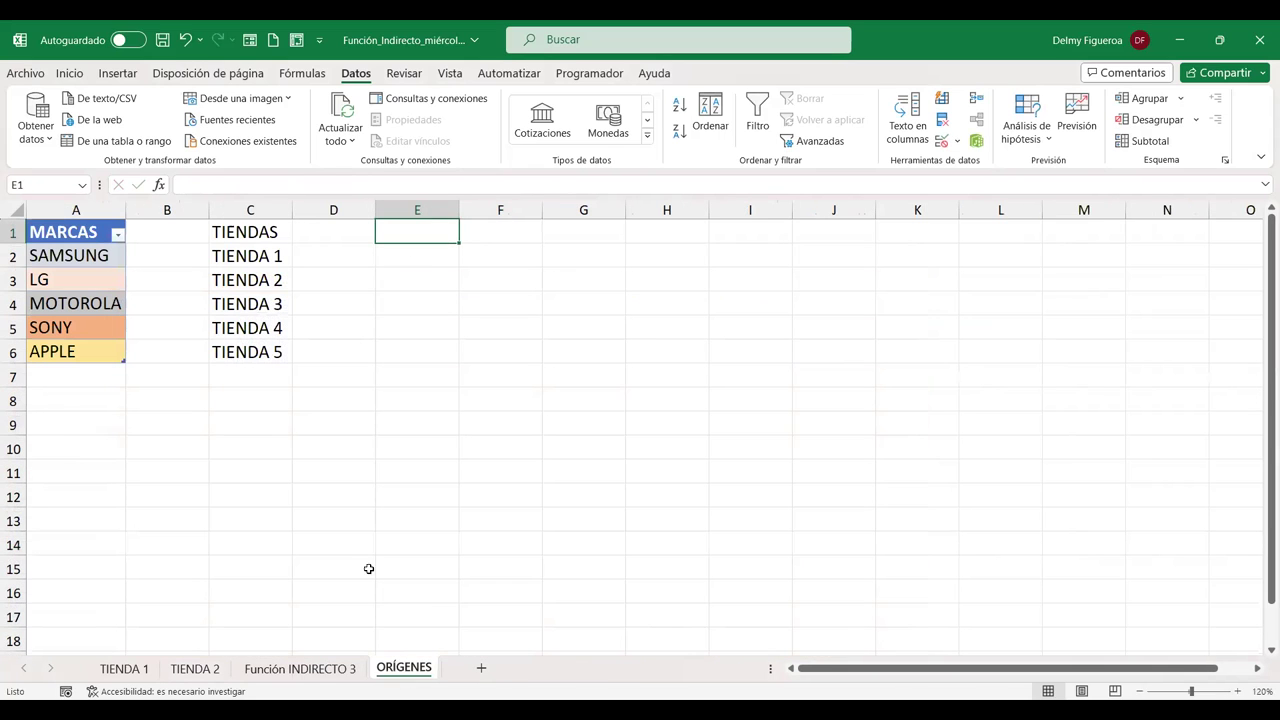
left_click(269, 252)
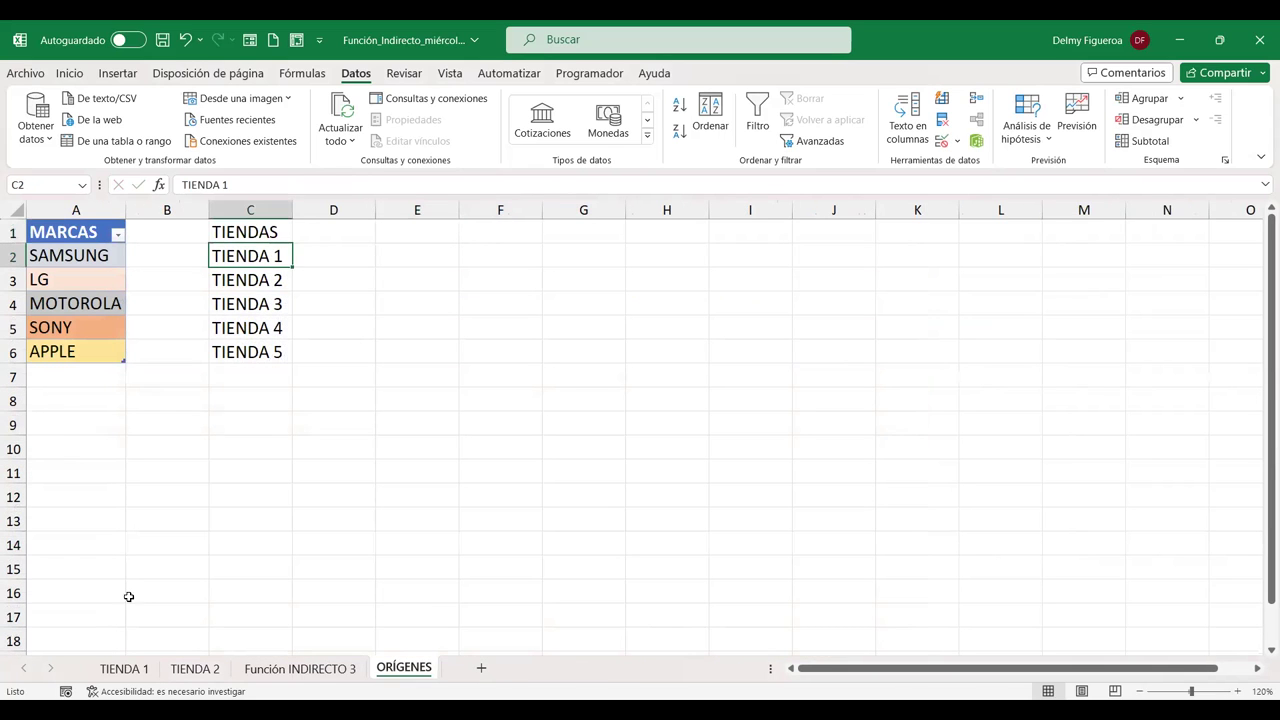
left_click(127, 669)
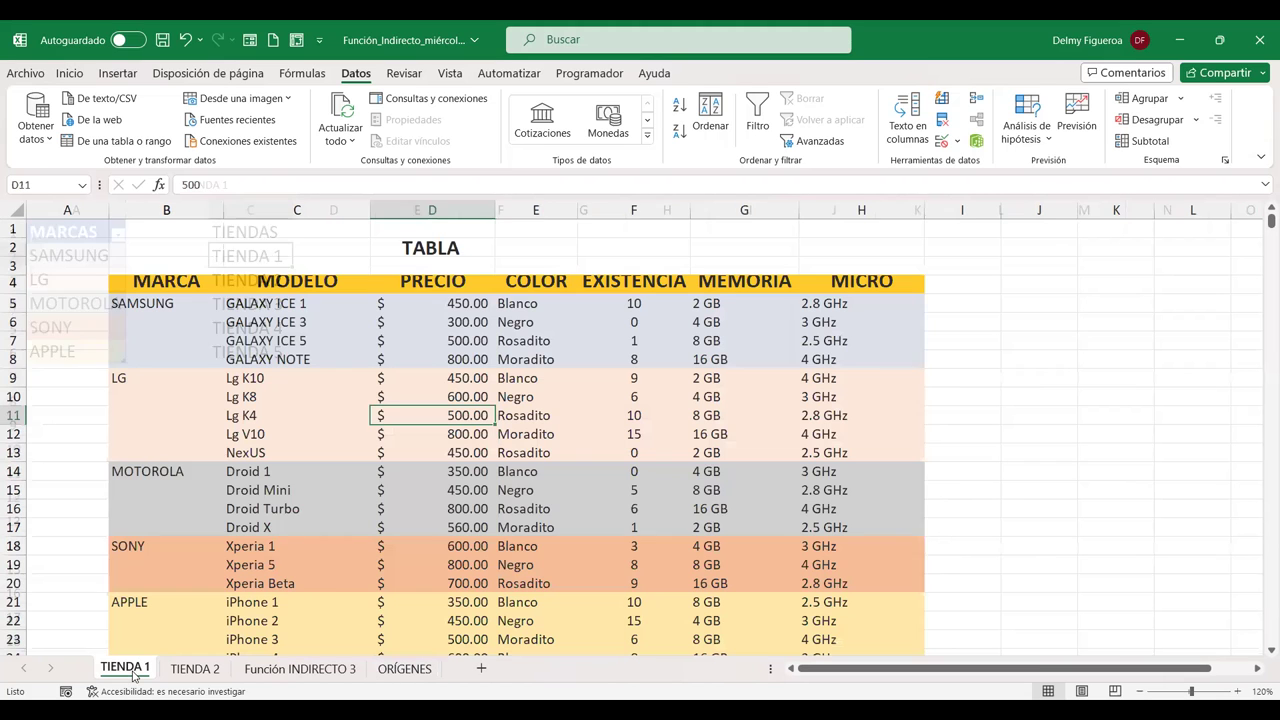
double_click(134, 670)
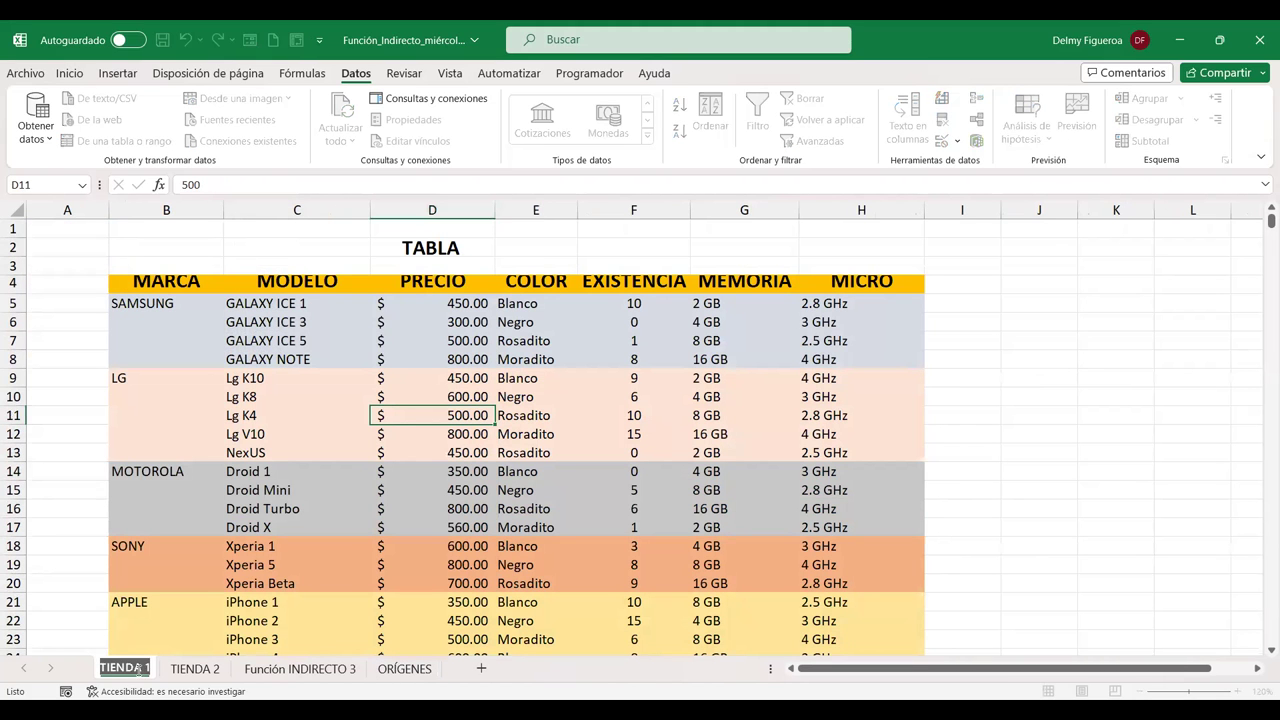
key("Return")
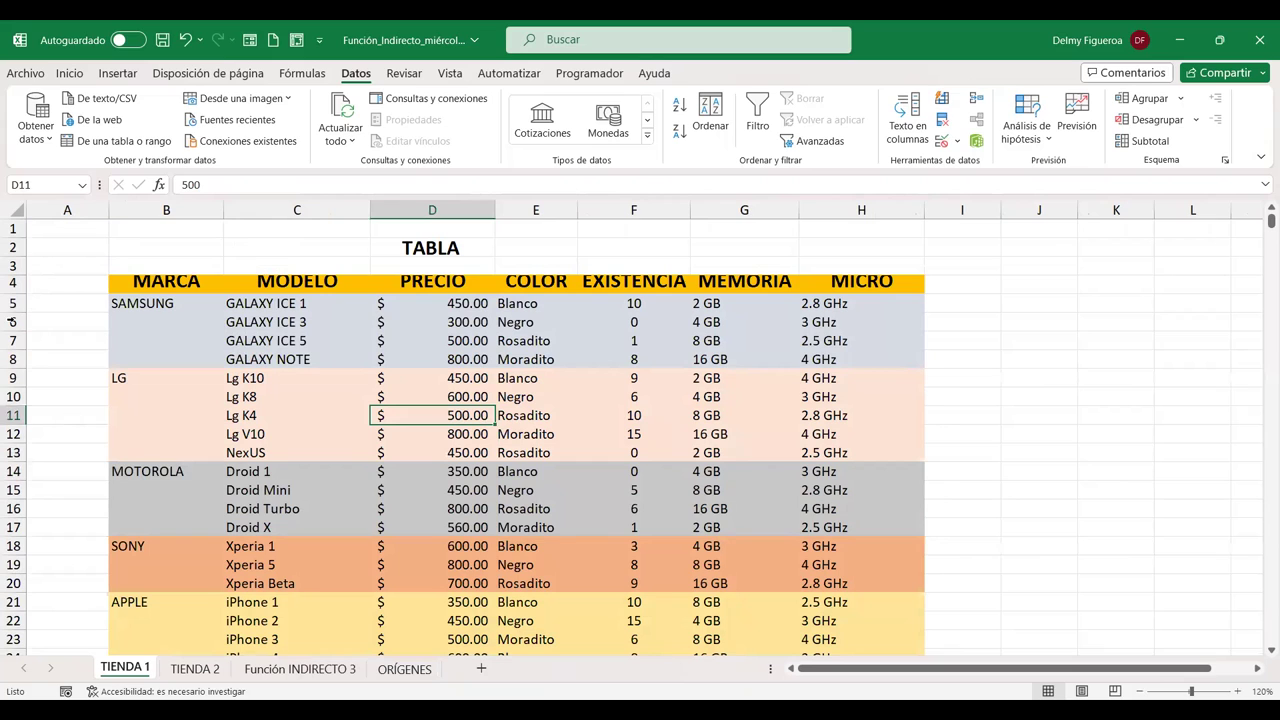
Browse the workbook's defined range names in the Name Box list
left_click(87, 191)
left_click(87, 188)
scroll(45, 380, "down", 1)
scroll(35, 428, "down", 1)
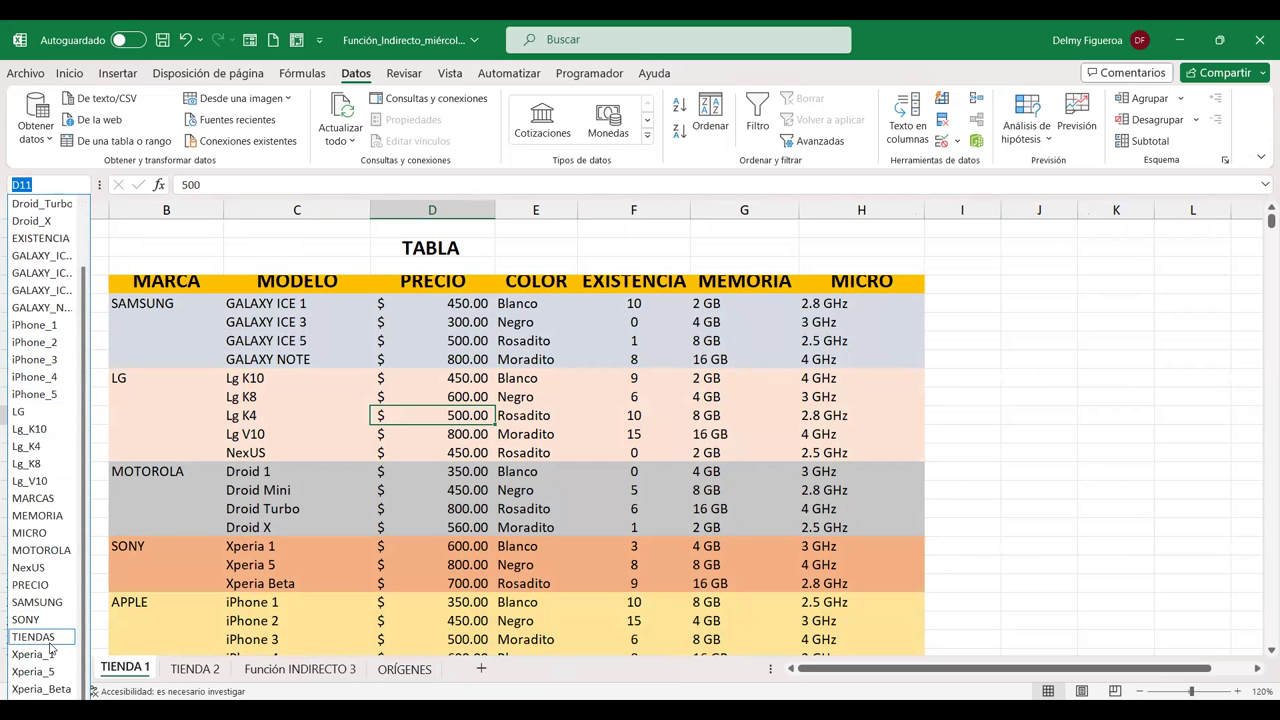
scroll(60, 605, "up", 2)
scroll(69, 594, "up", 2)
scroll(65, 585, "down", 2)
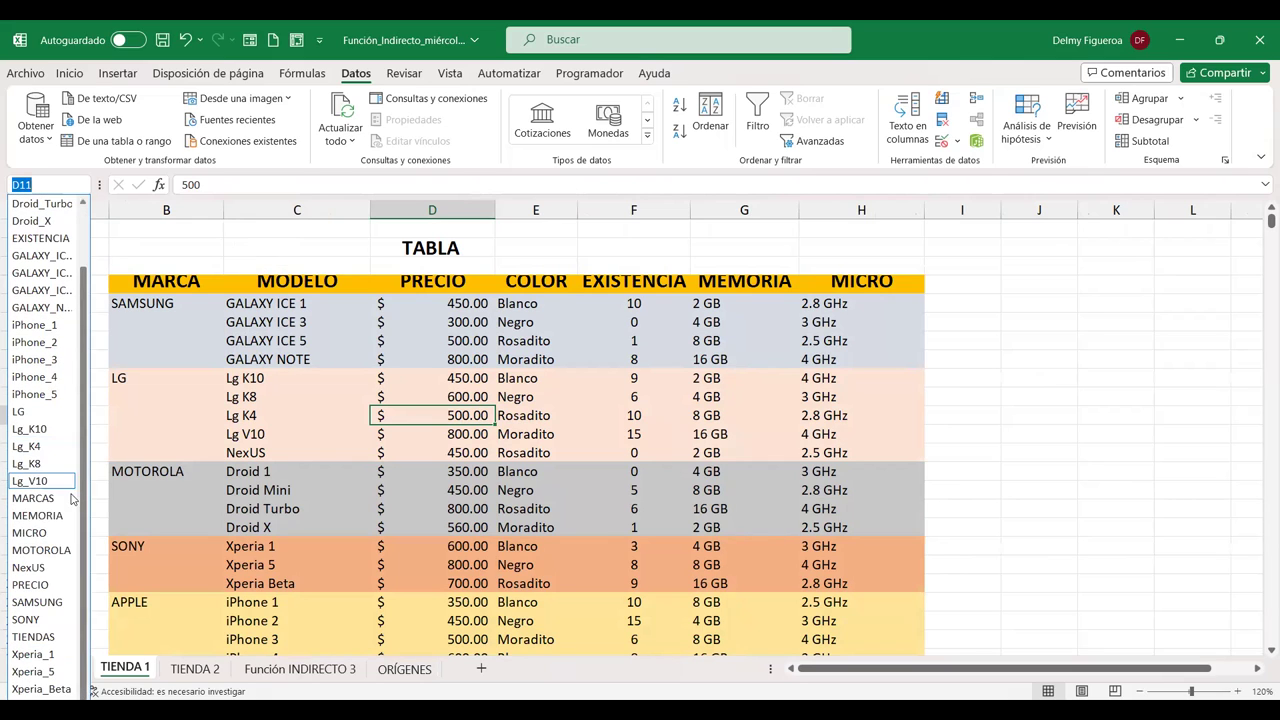
left_click(310, 247)
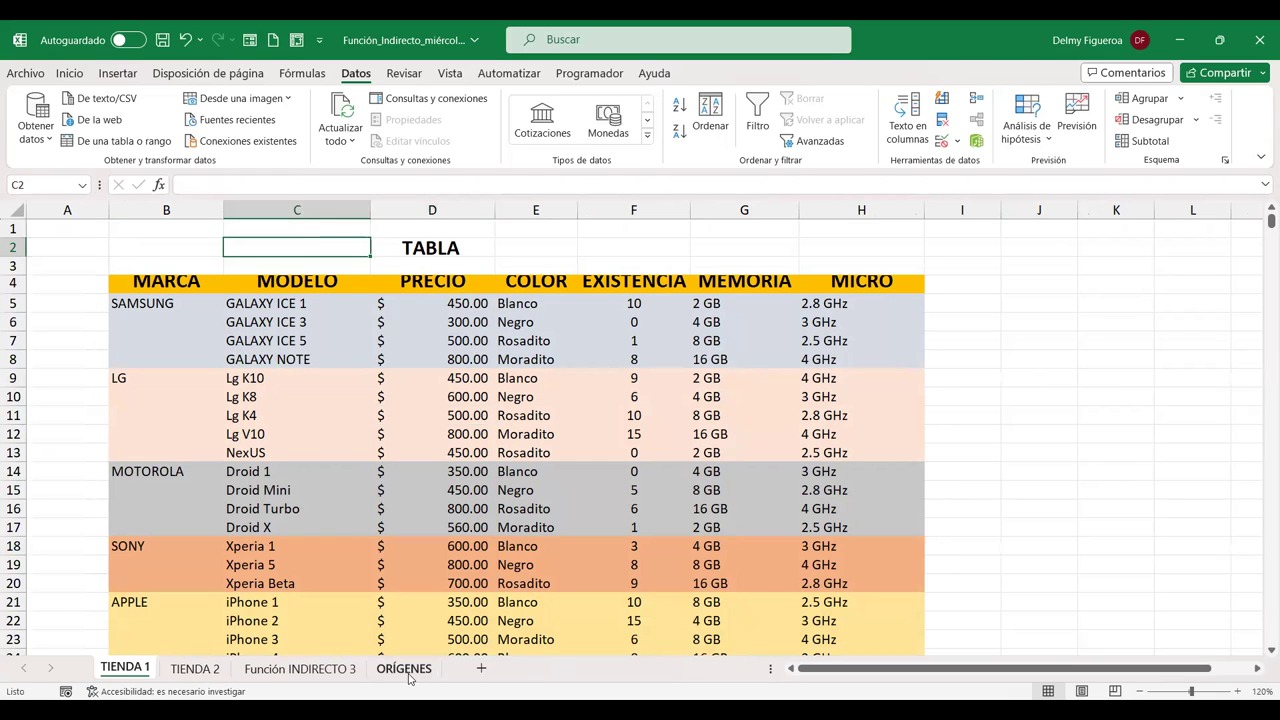
Point D13's data validation list source to =ORÍGENES!$C$2:$C$3 instead of TIENDAS
left_click(340, 669)
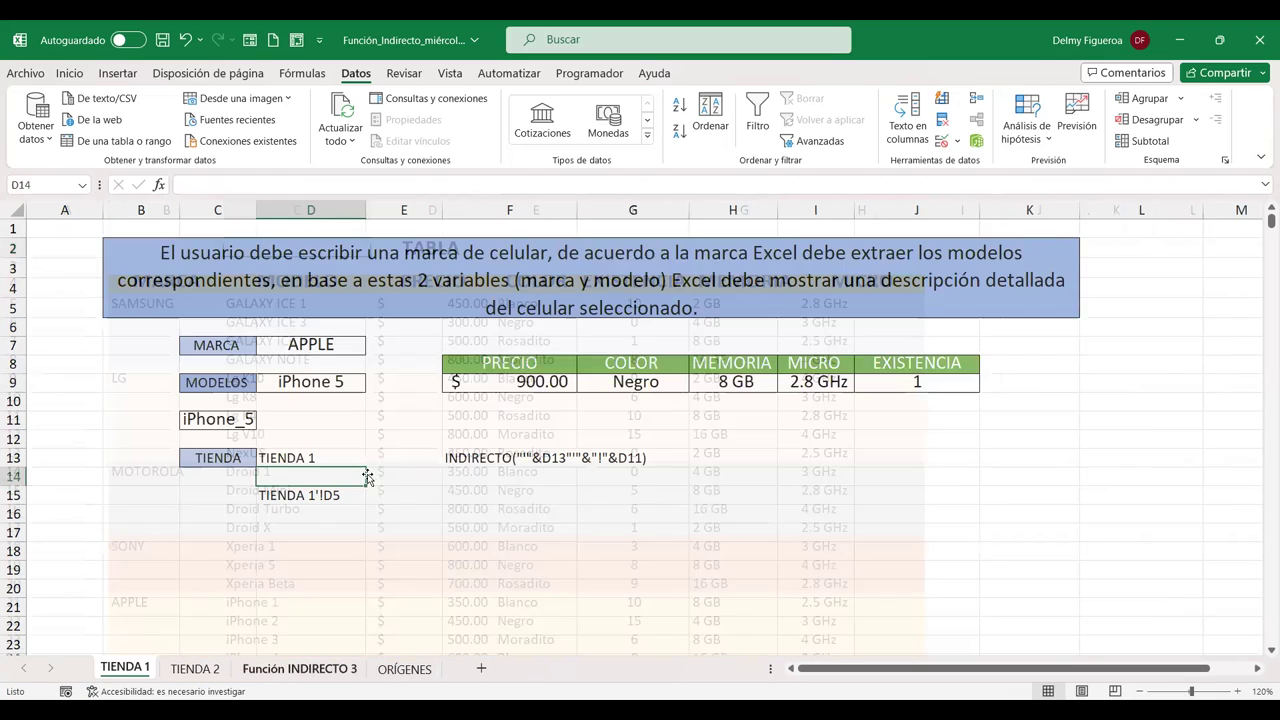
left_click(325, 461)
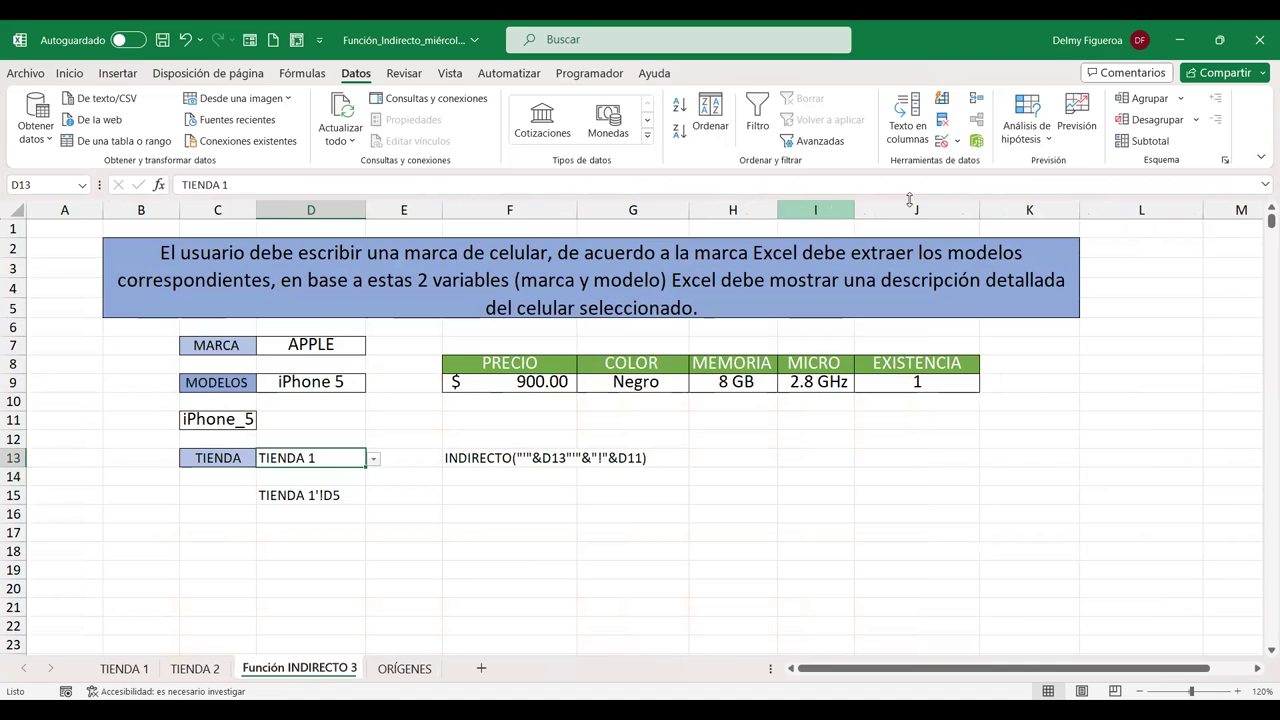
left_click(945, 145)
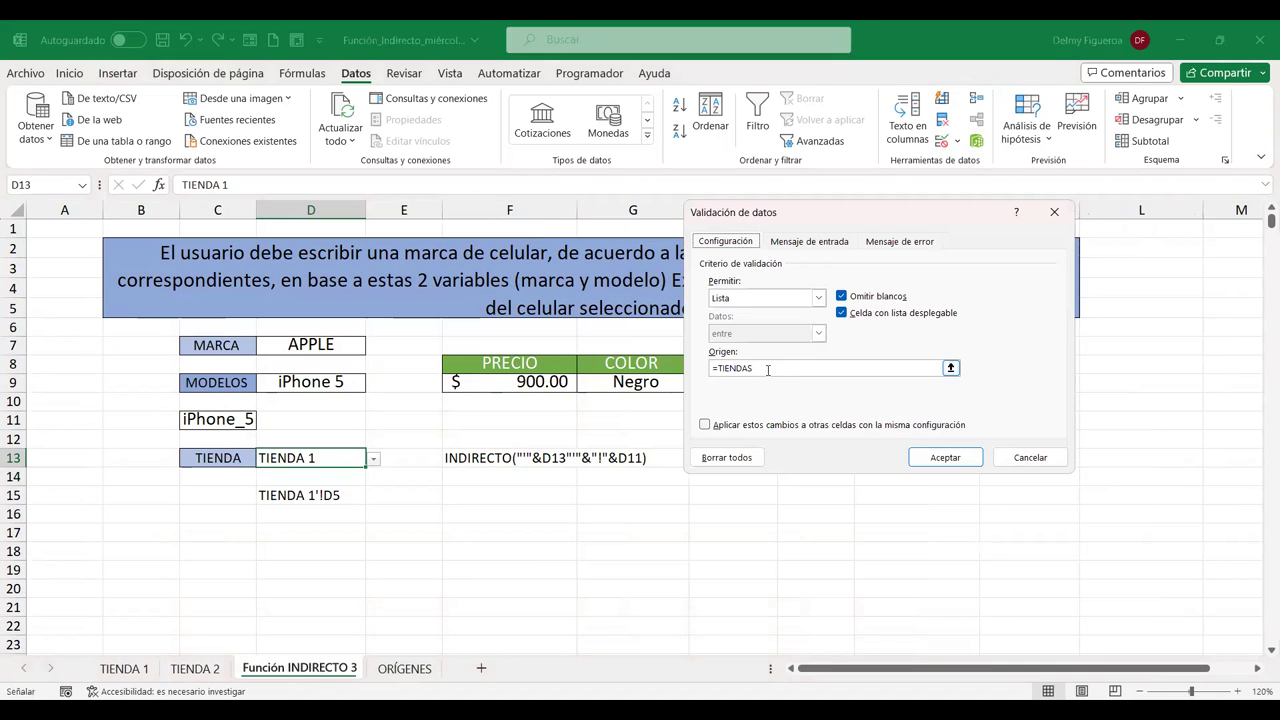
left_click(720, 368)
key("ctrl+Page_Down")
key("BackSpace")
left_click(259, 264)
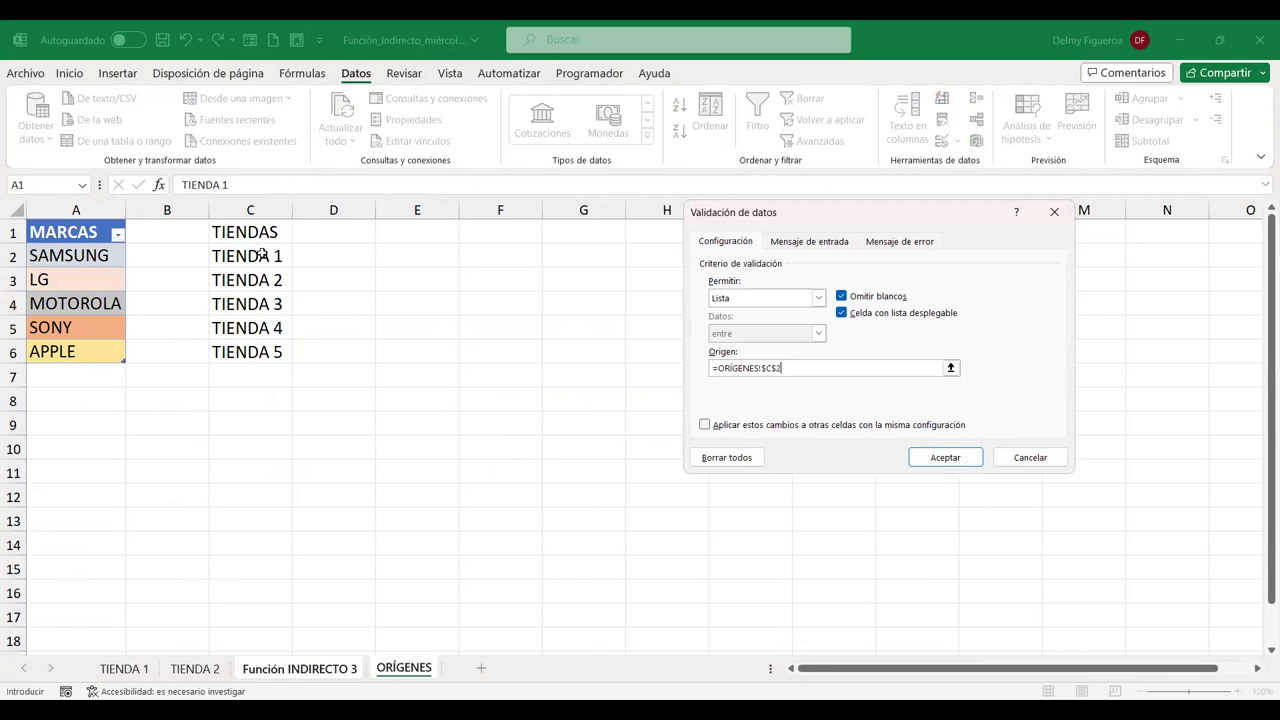
left_click_drag(259, 264, 263, 280)
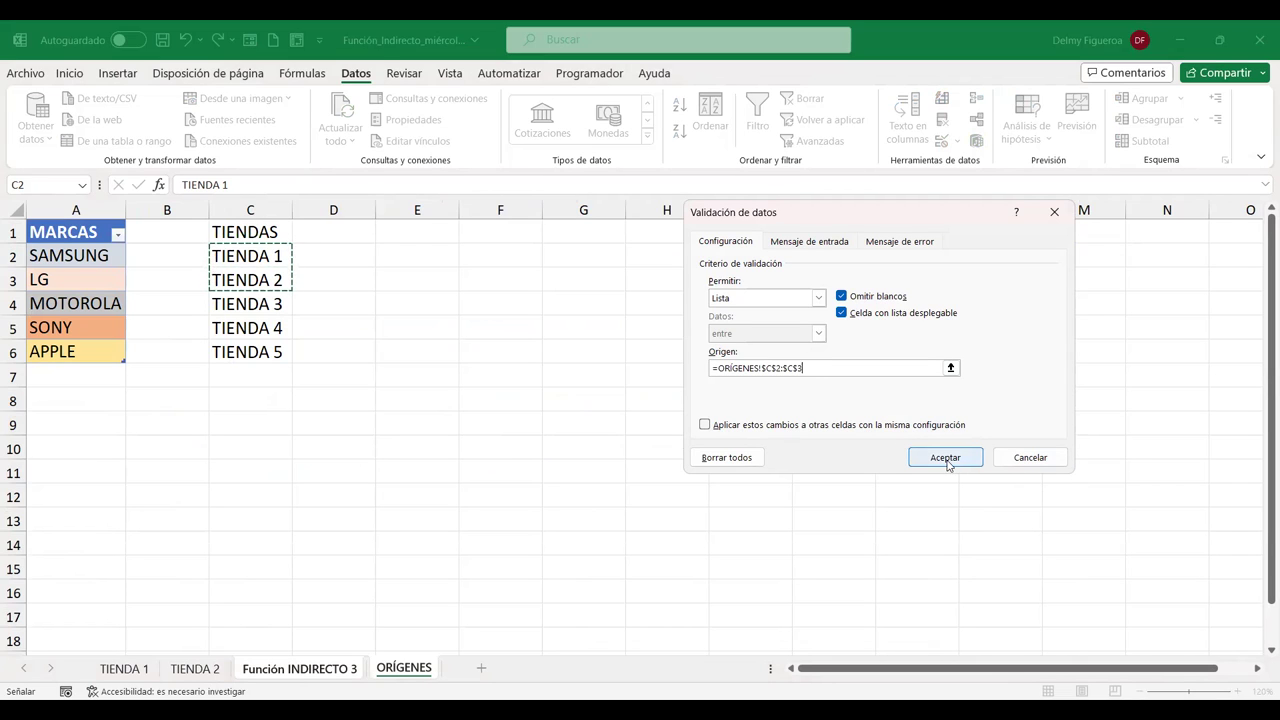
left_click(947, 461)
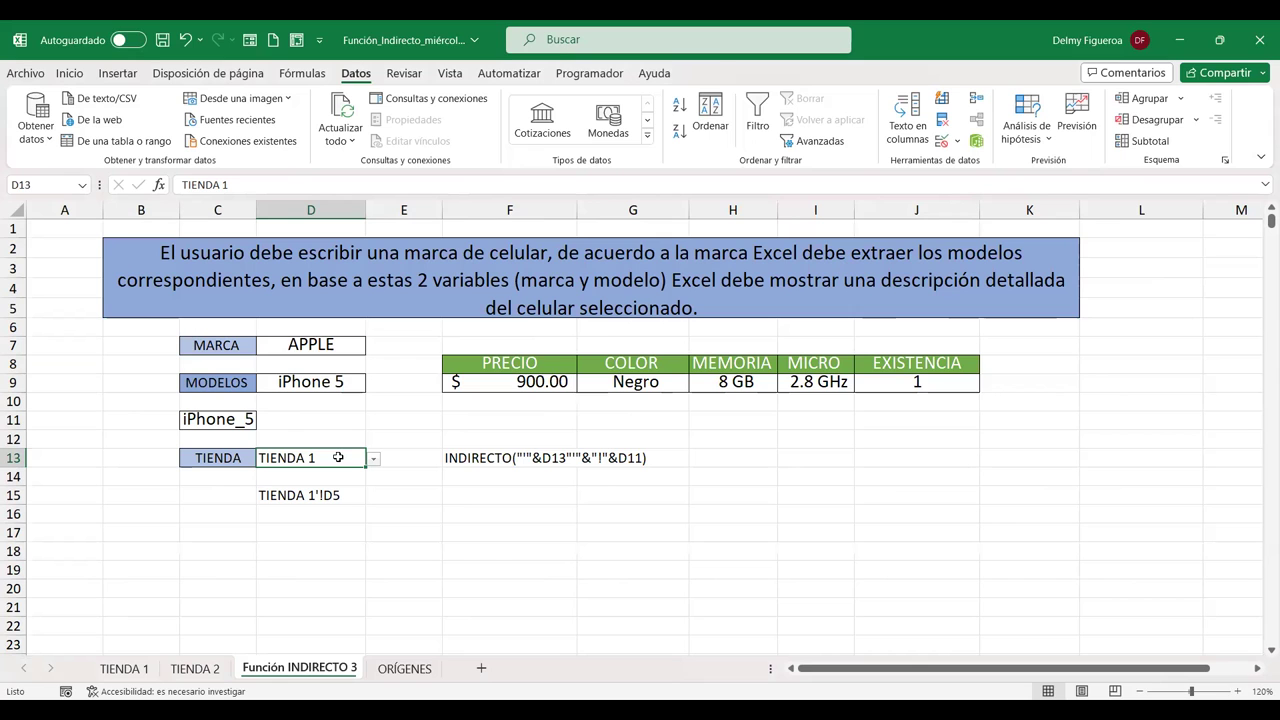
Reopen D13's Data Validation, keep its list settings, and paste TIENDA 1 into D13
left_click(128, 676)
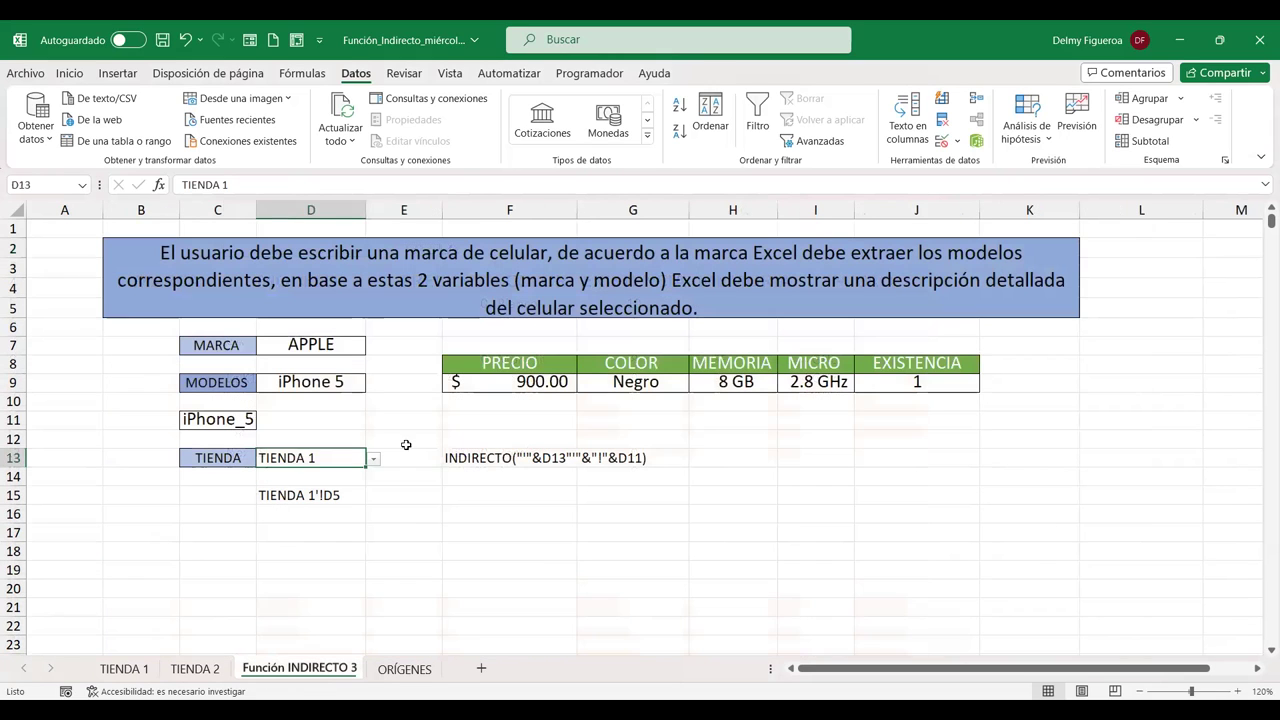
left_click(316, 669)
left_click(958, 144)
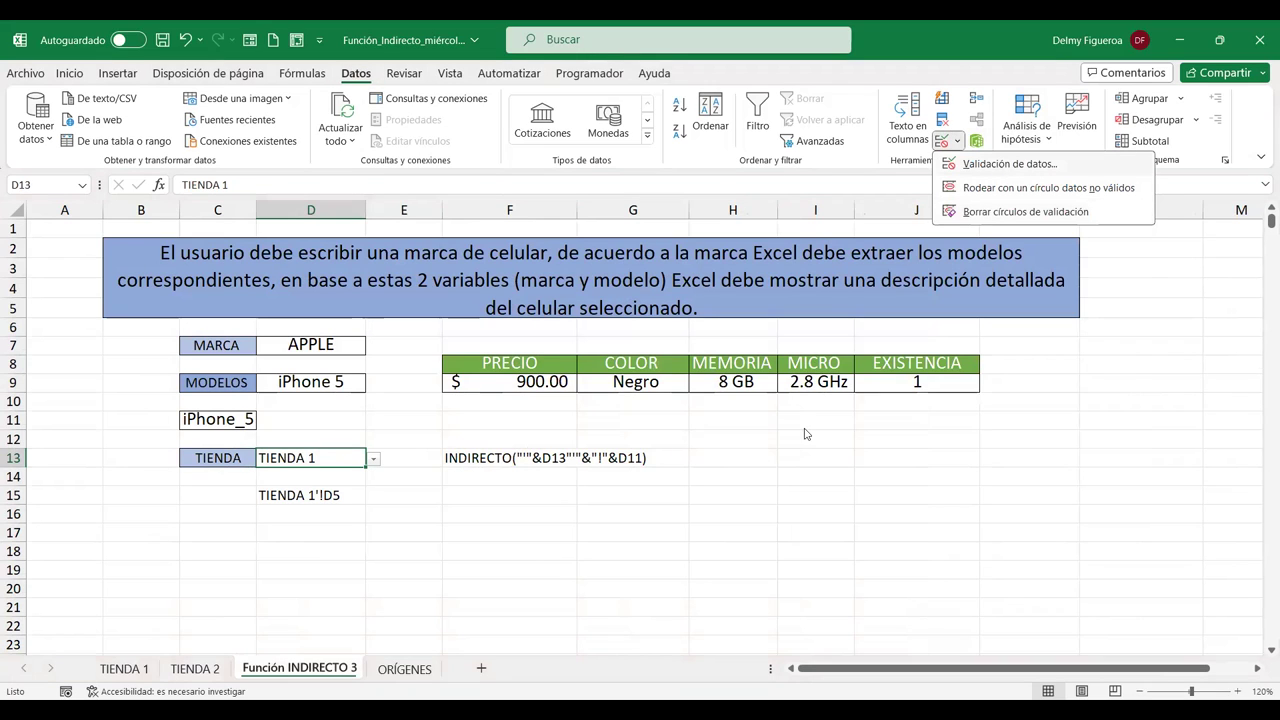
left_click(1000, 166)
left_click(946, 458)
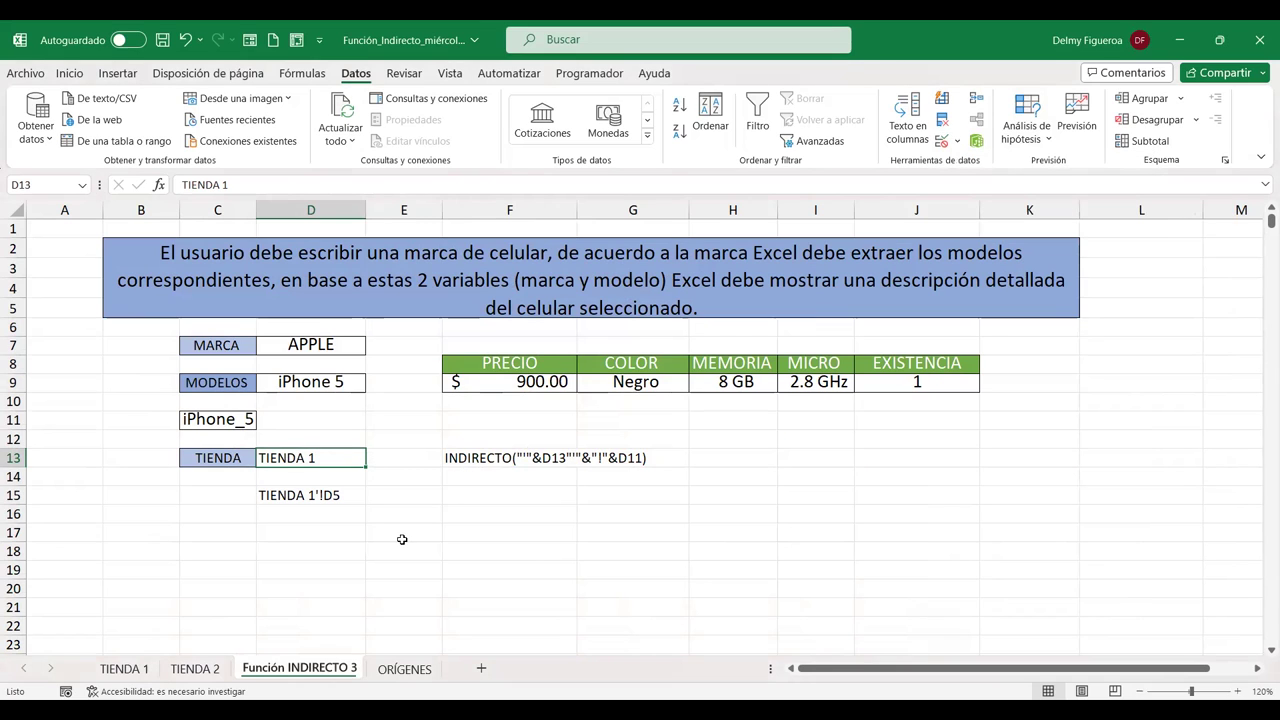
key("ctrl+v")
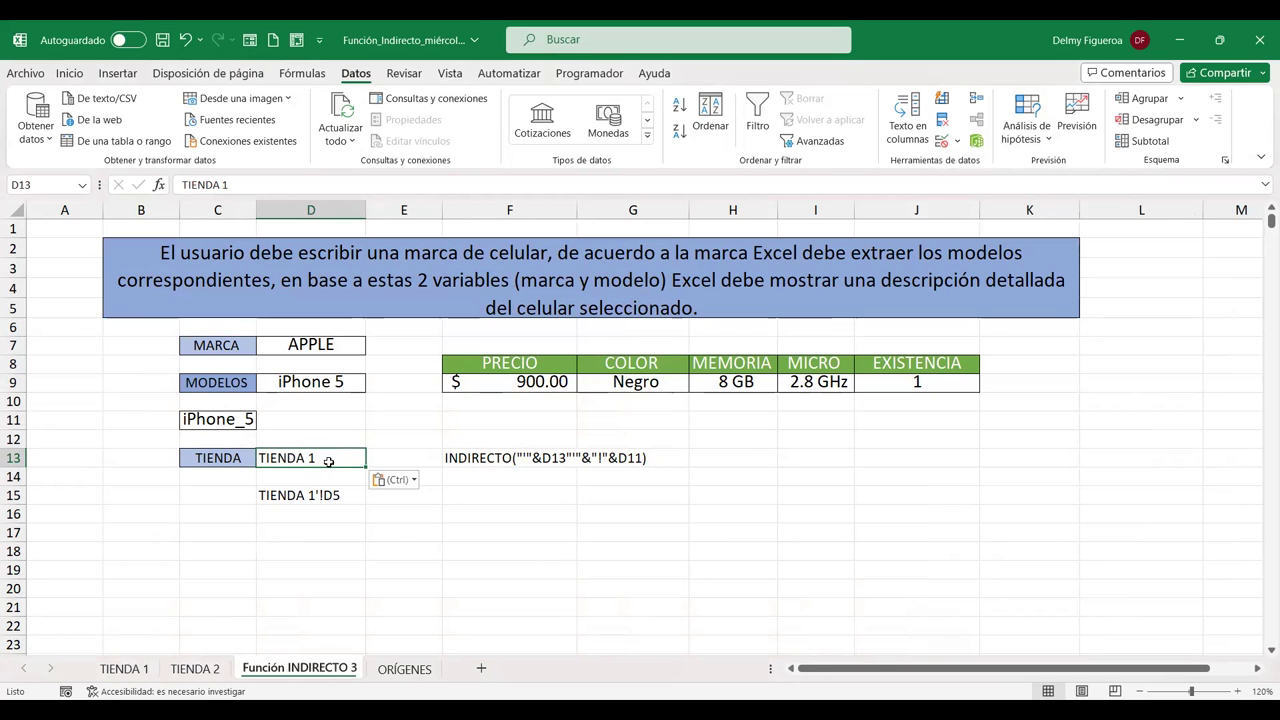
left_click(500, 457)
key("F2")
key("Home")
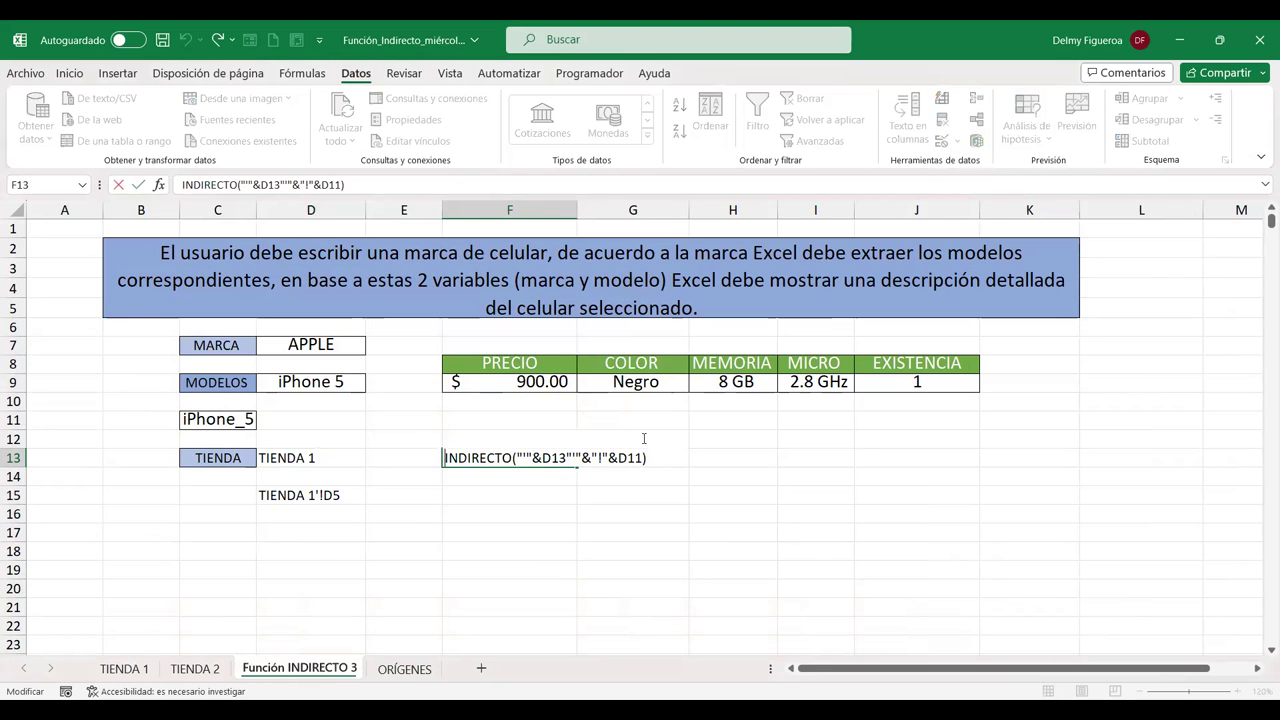
type("=")
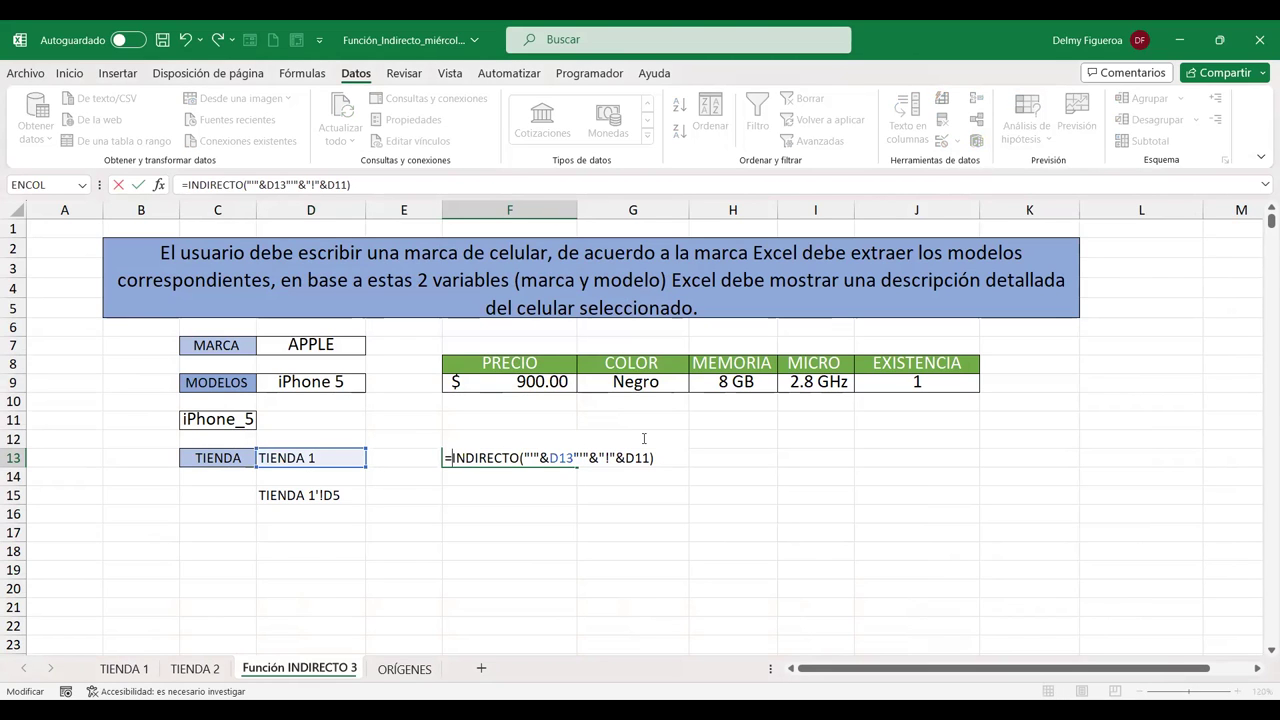
left_click(557, 457)
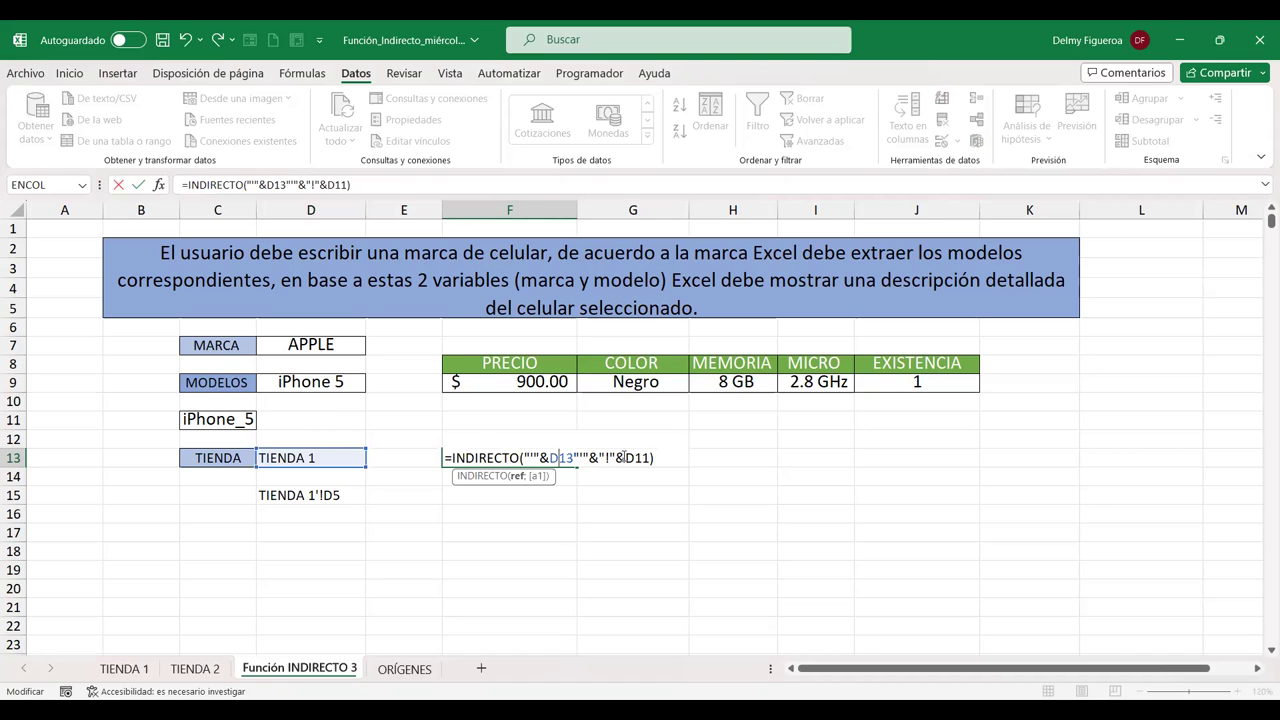
left_click(627, 457)
key("Delete")
type("C")
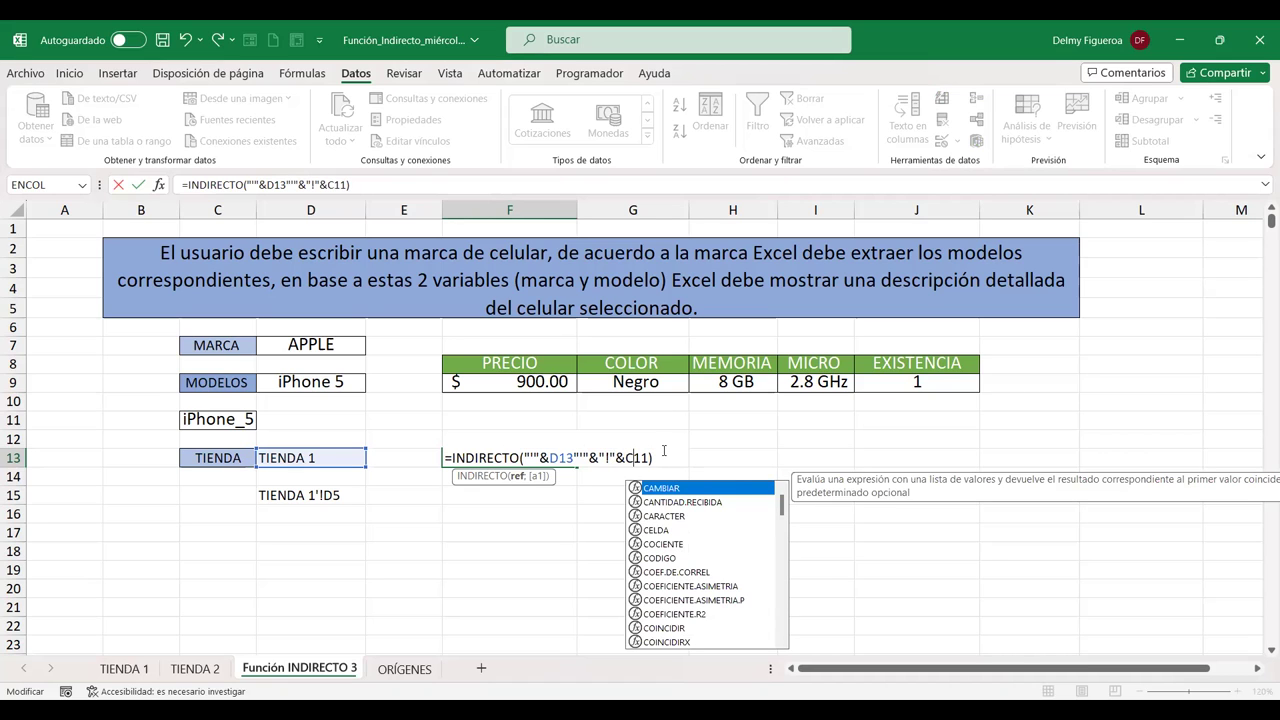
key("Escape")
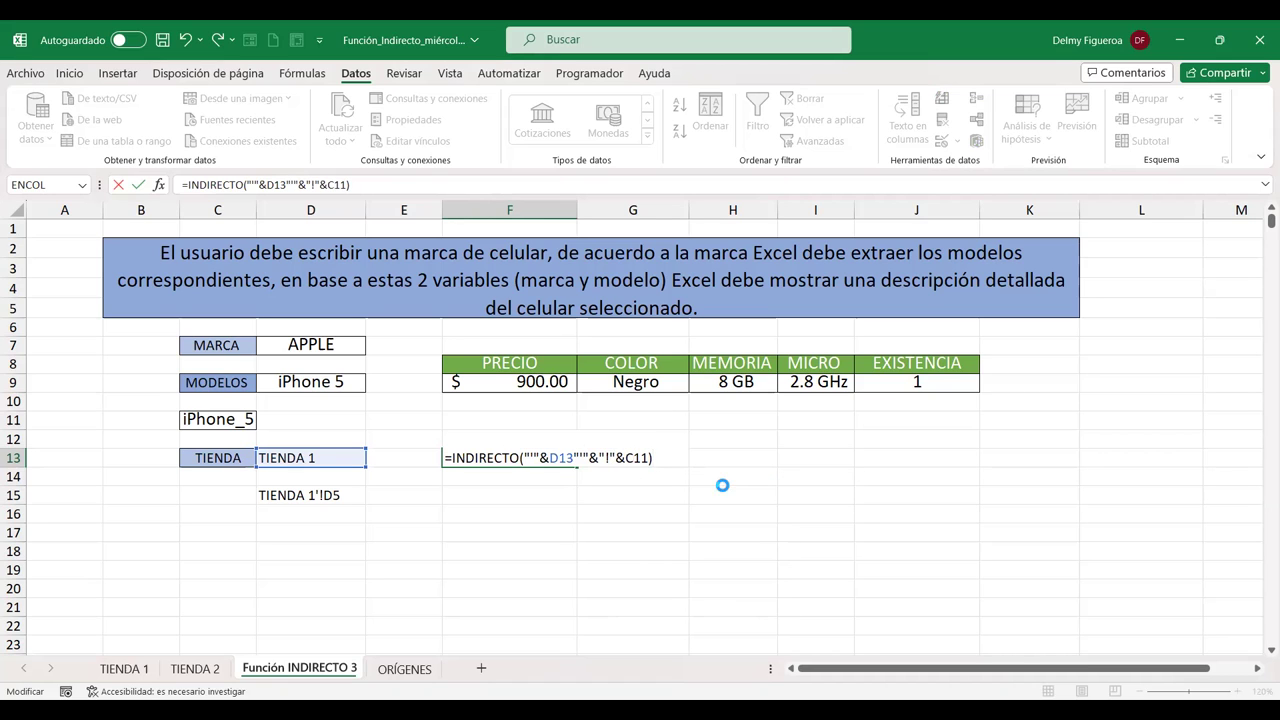
key("Left")
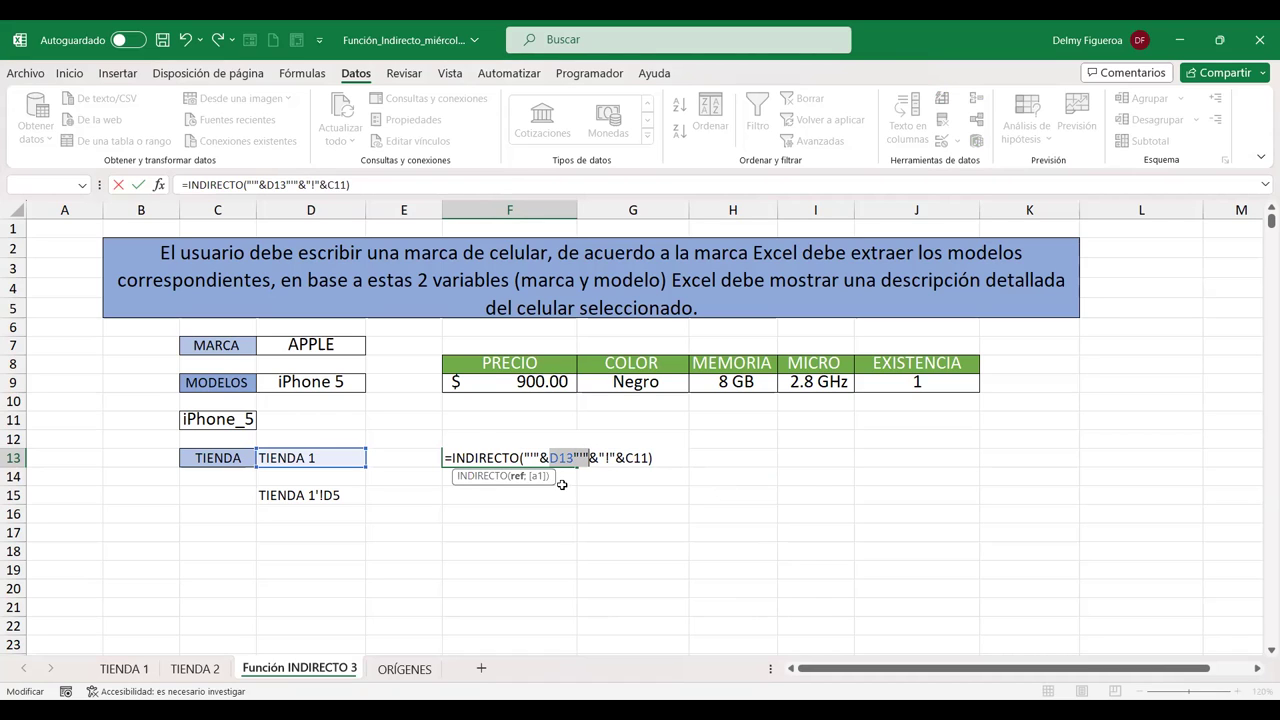
left_click(566, 458)
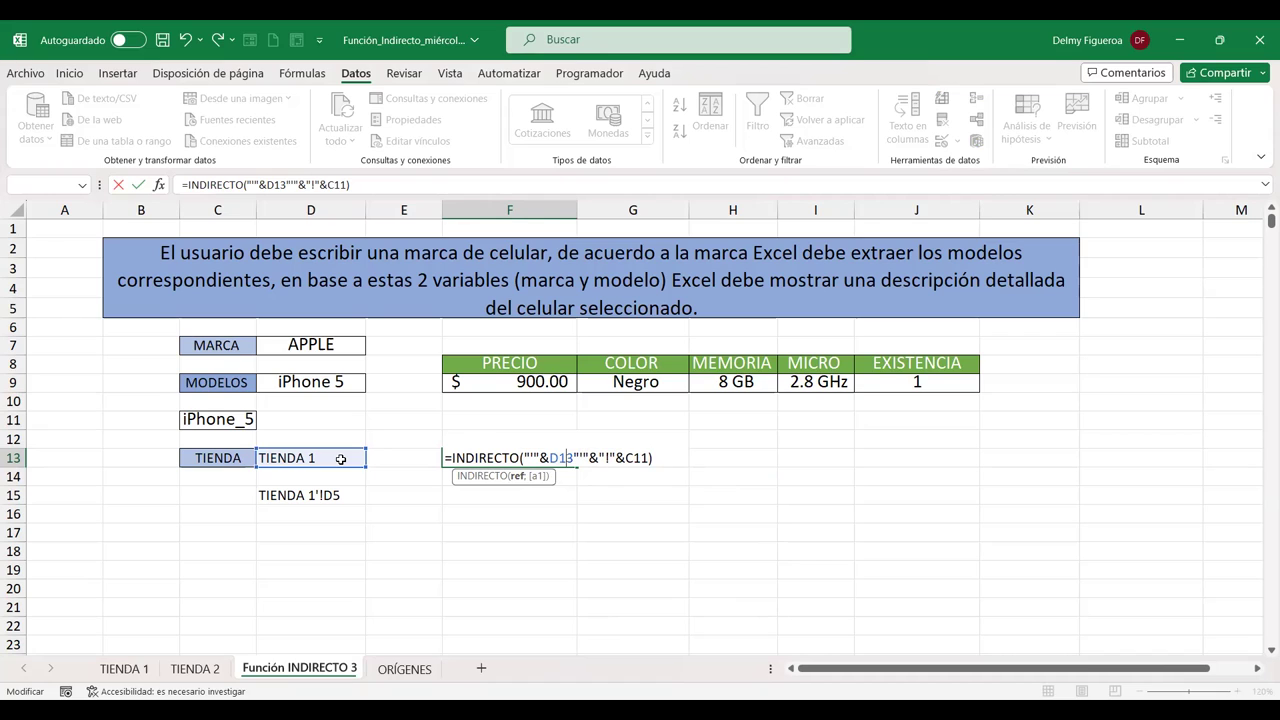
left_click(525, 457)
key("Escape")
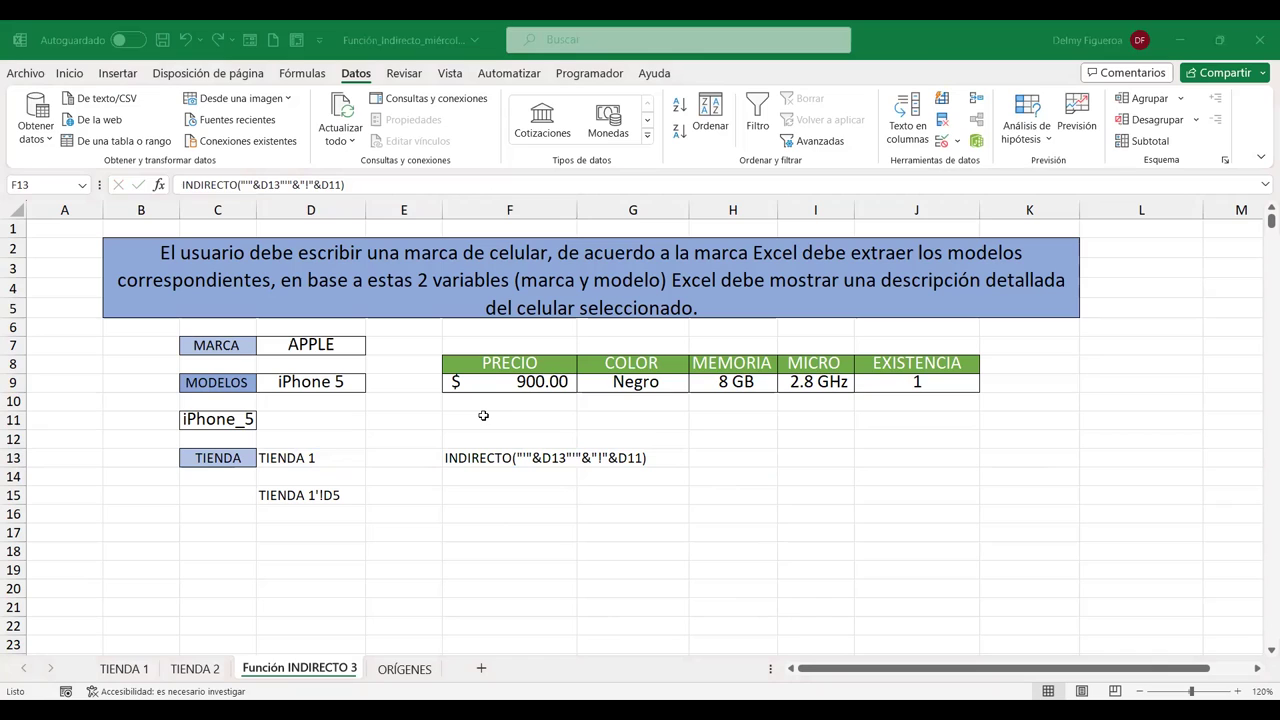
key("F2")
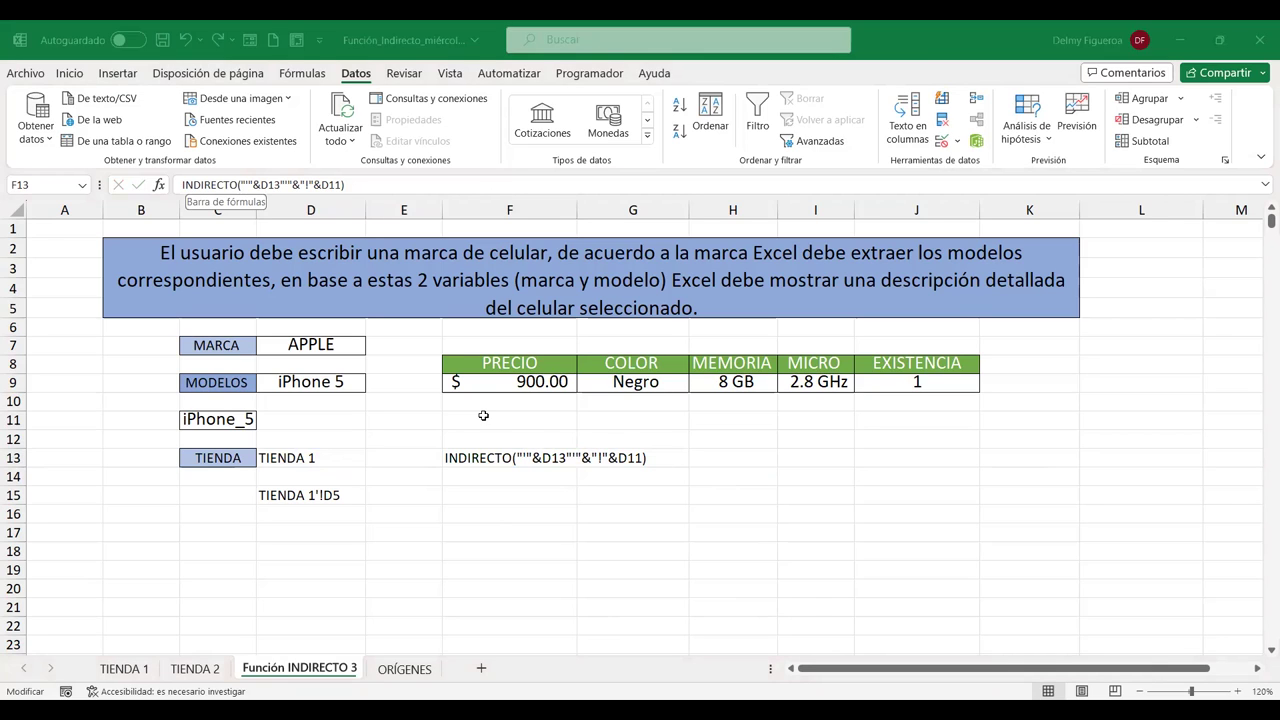
key("Escape")
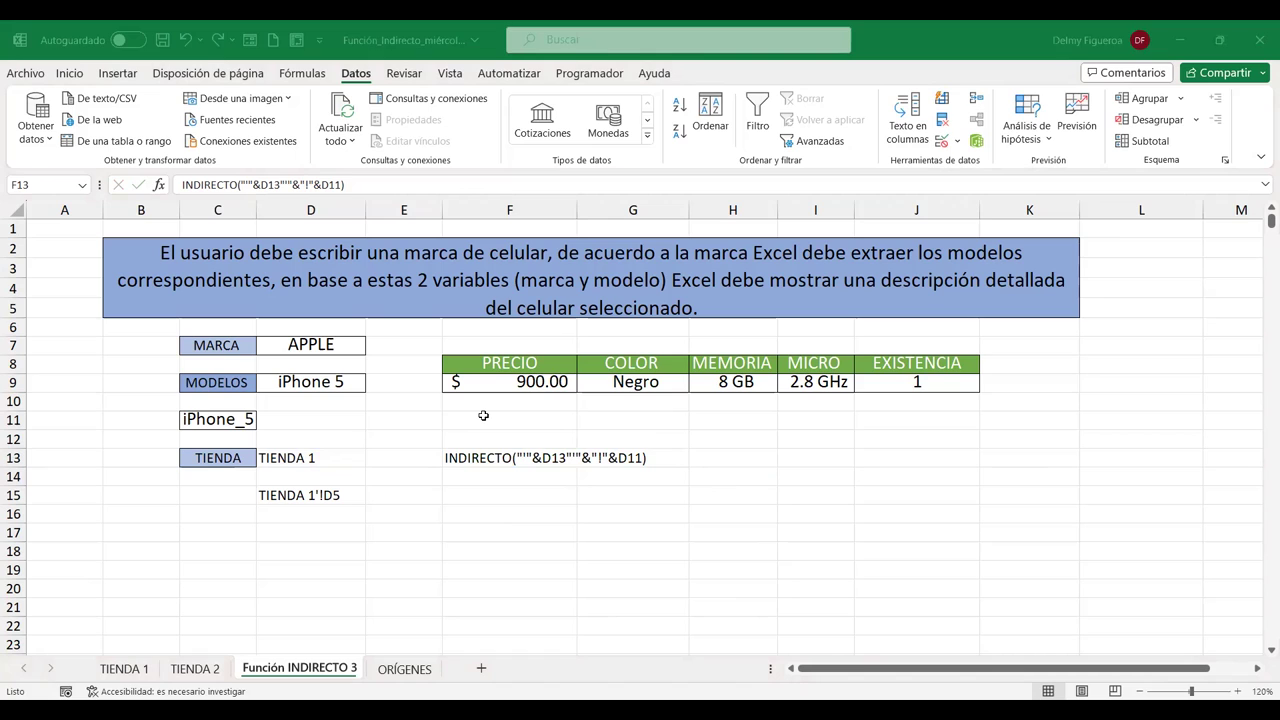
Paste the INDIRECTO text using $D$13 and $C$11 into F15 for comparison
left_click(536, 495)
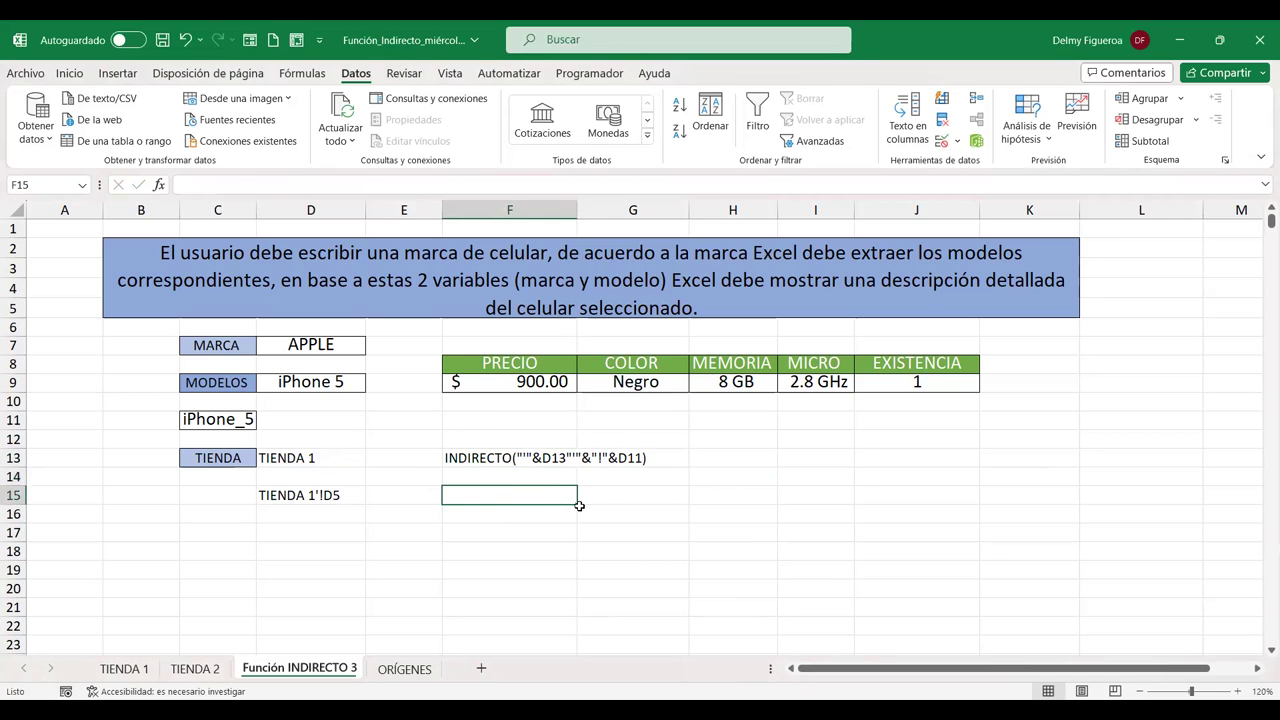
type("INDIRECTO(\"'\"&$D$13&\"'\"&\"!\"&$C$11)")
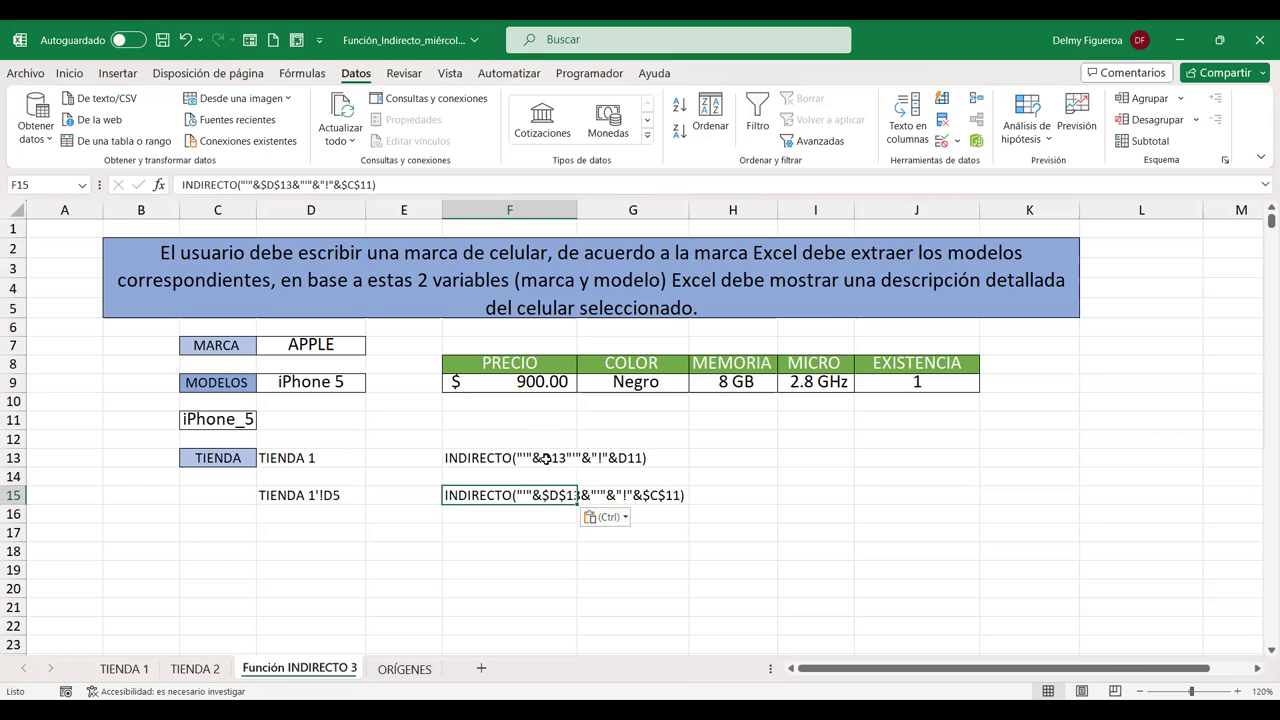
left_click(830, 457)
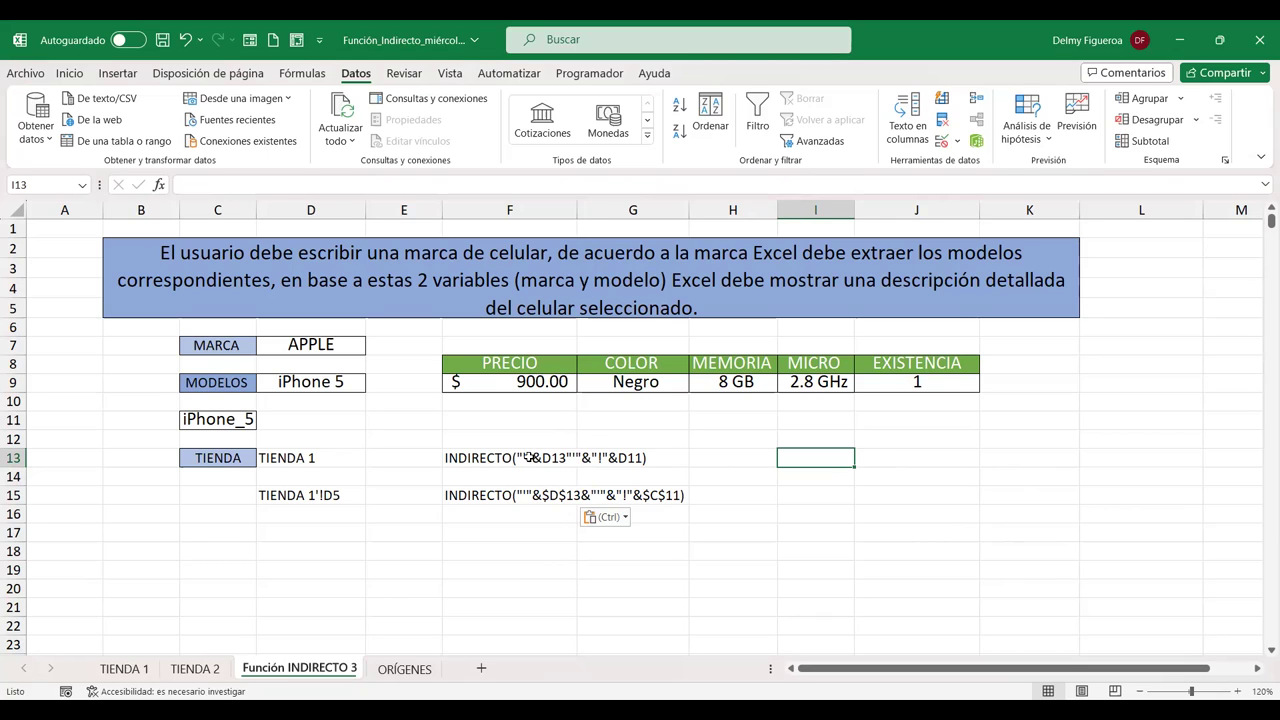
Make F13 a real =INDIRECTO formula with & after D13 and C11 replacing D11
double_click(533, 458)
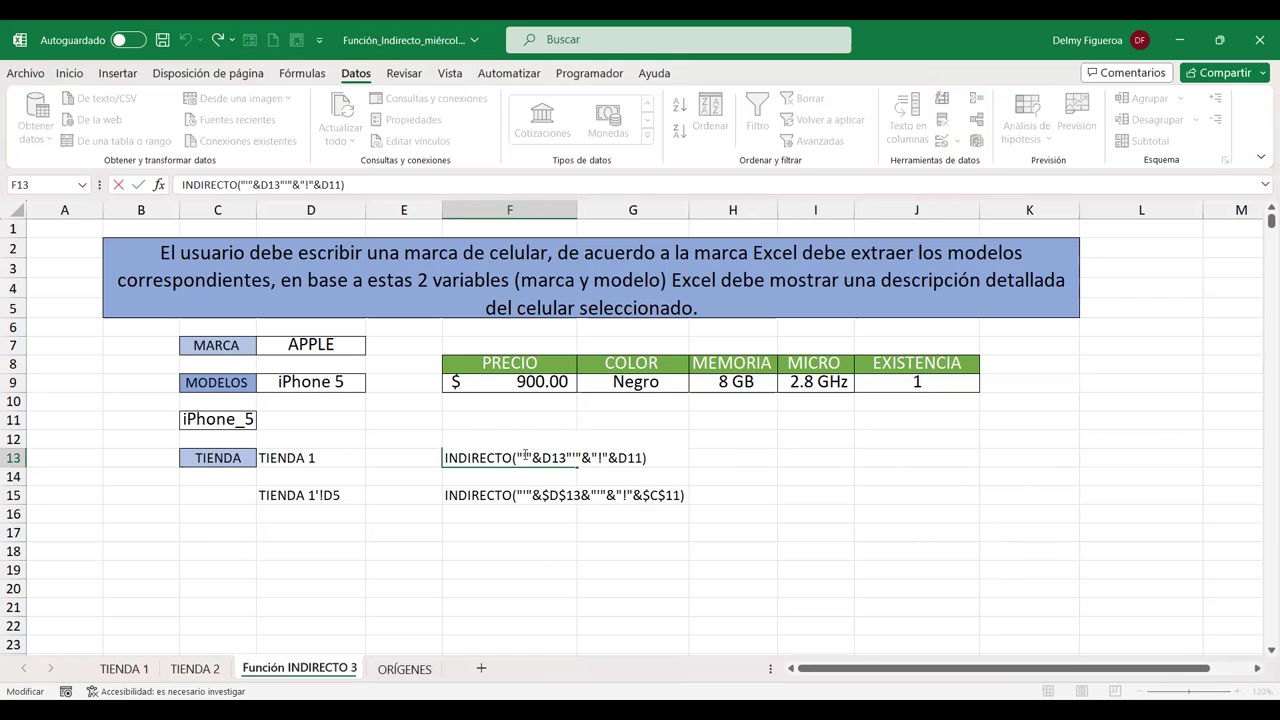
left_click(559, 457)
left_click(577, 457)
type("&")
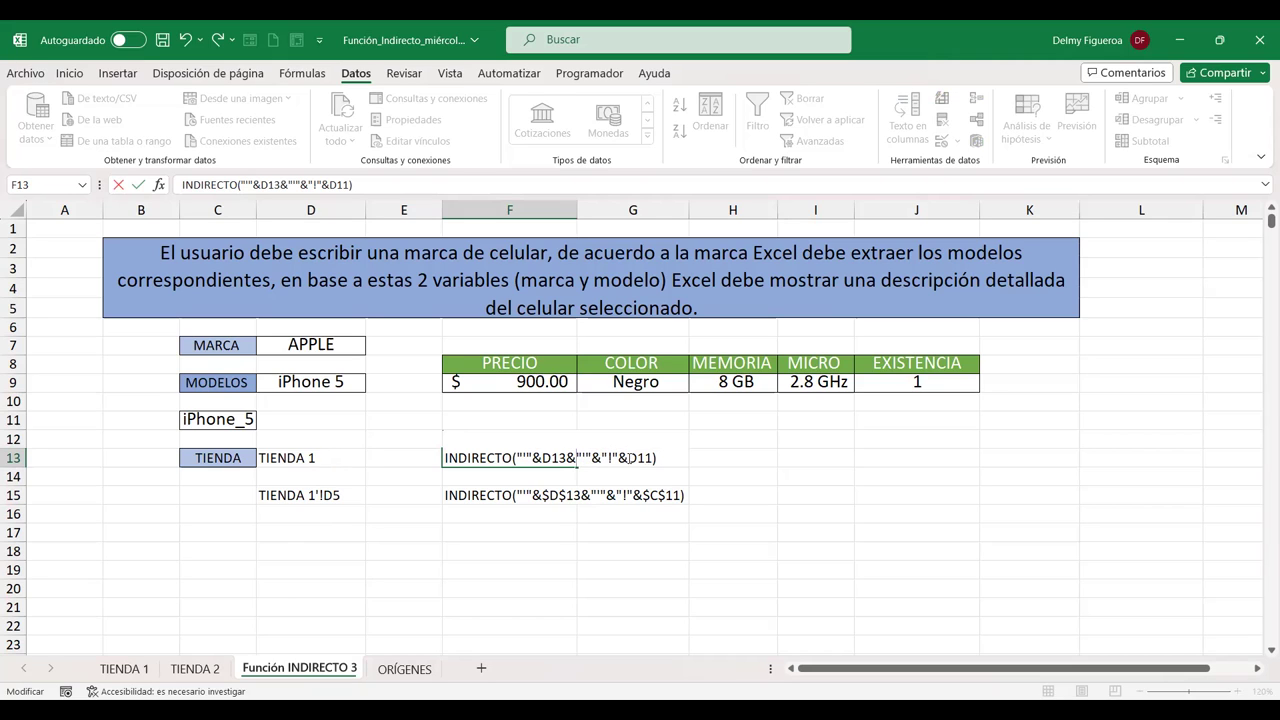
key("Right")
key("Home")
type("=")
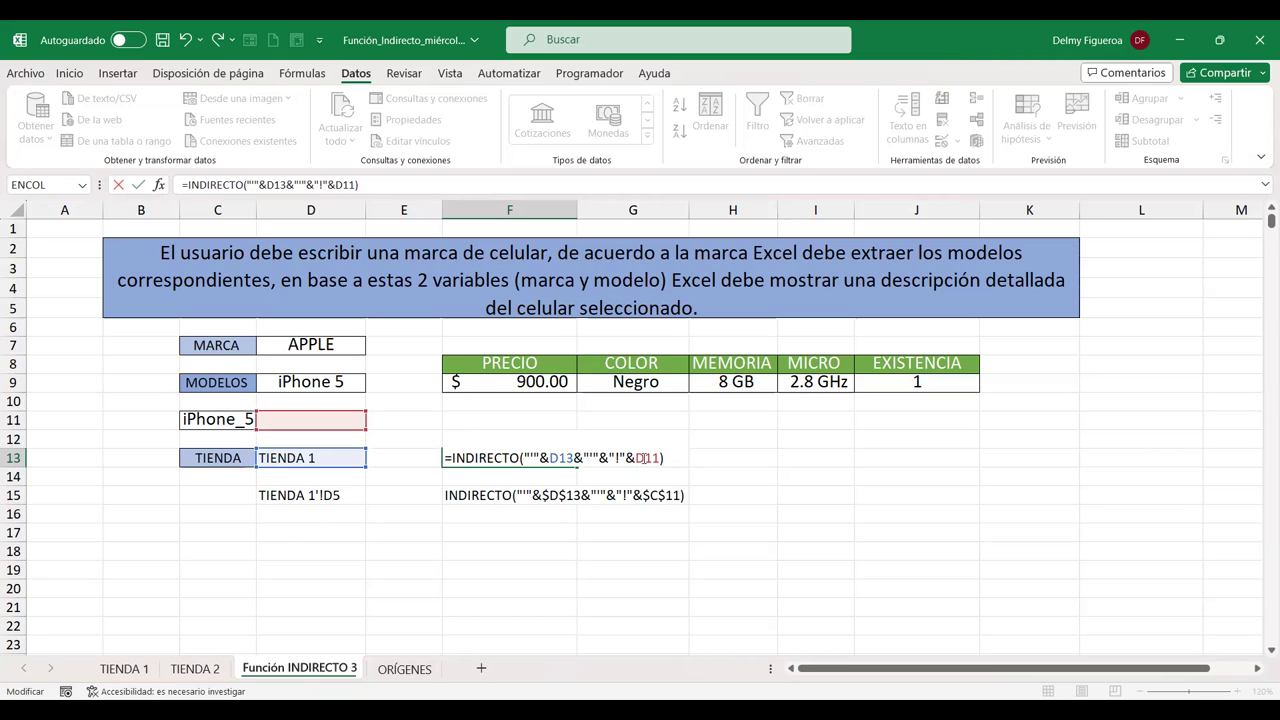
left_click(665, 459)
key("BackSpace")
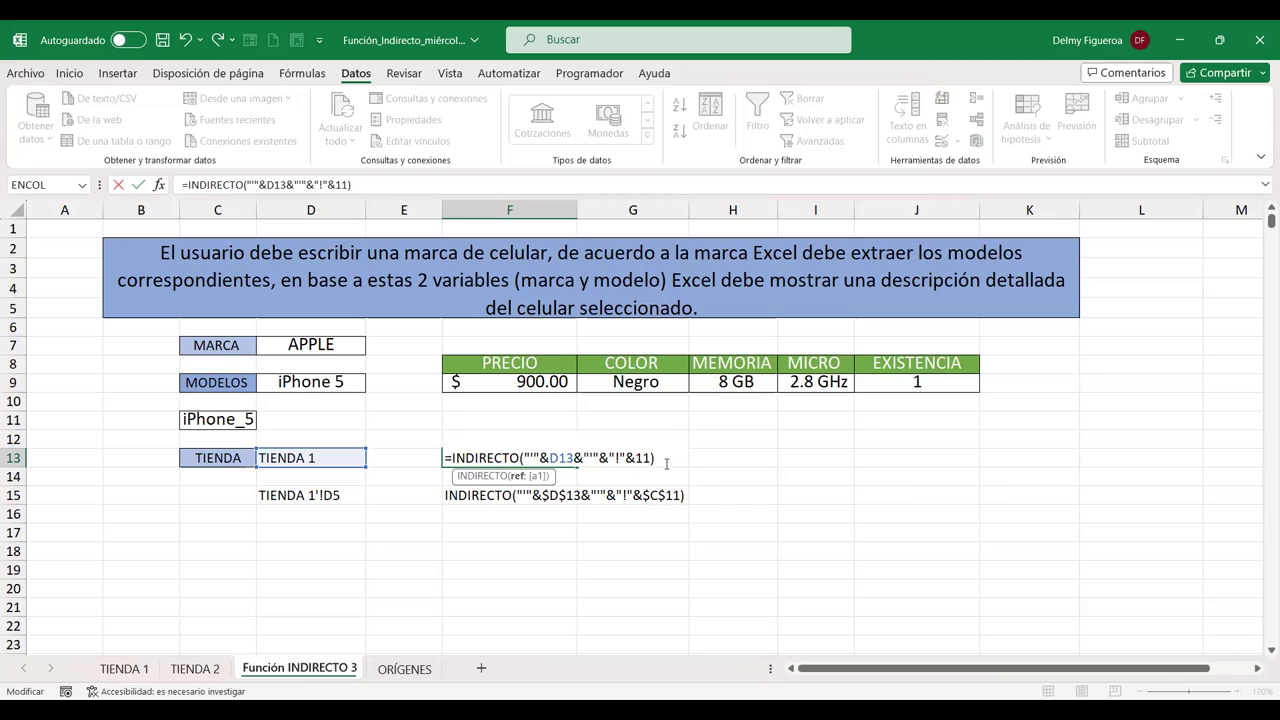
type("C")
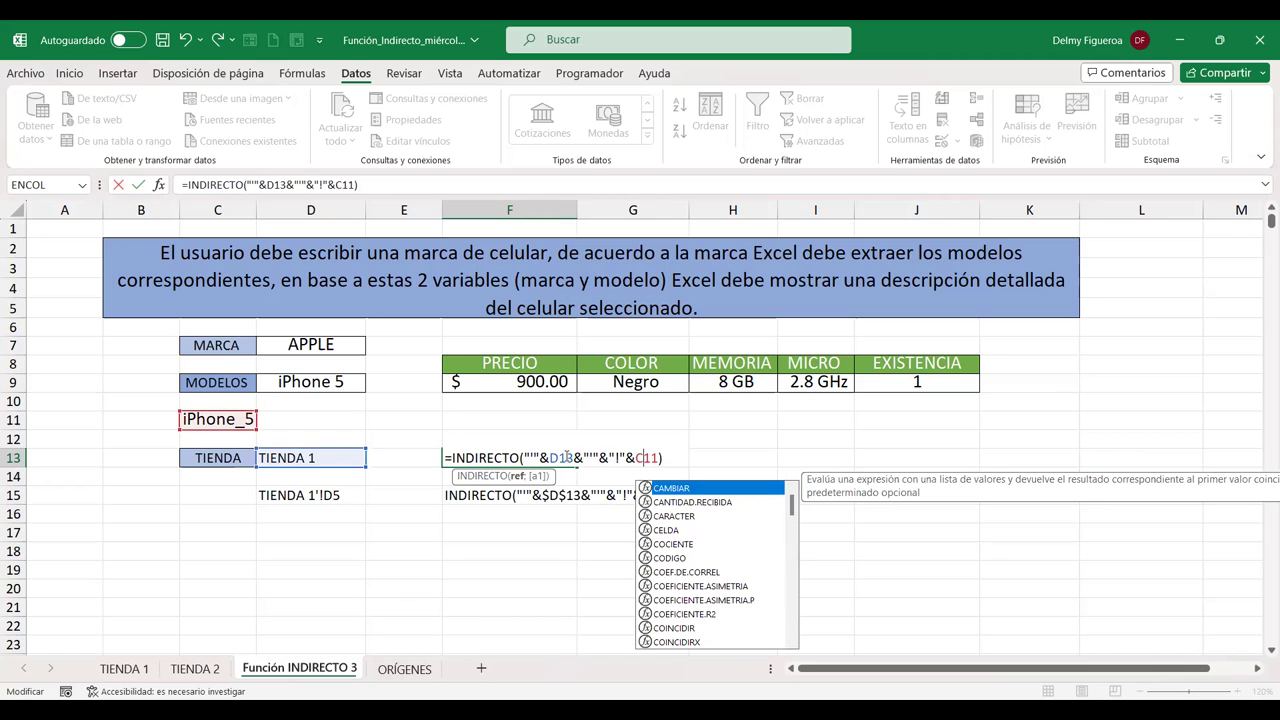
left_click(567, 457)
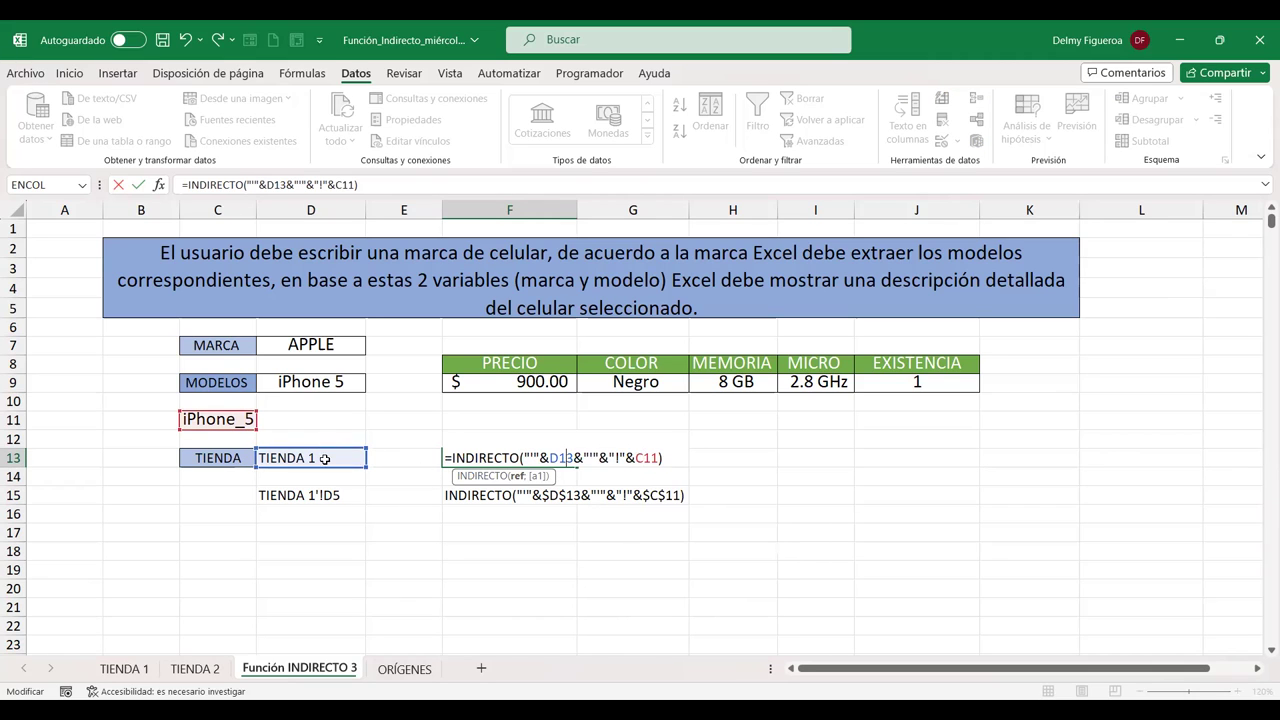
left_click(643, 458)
key("Return")
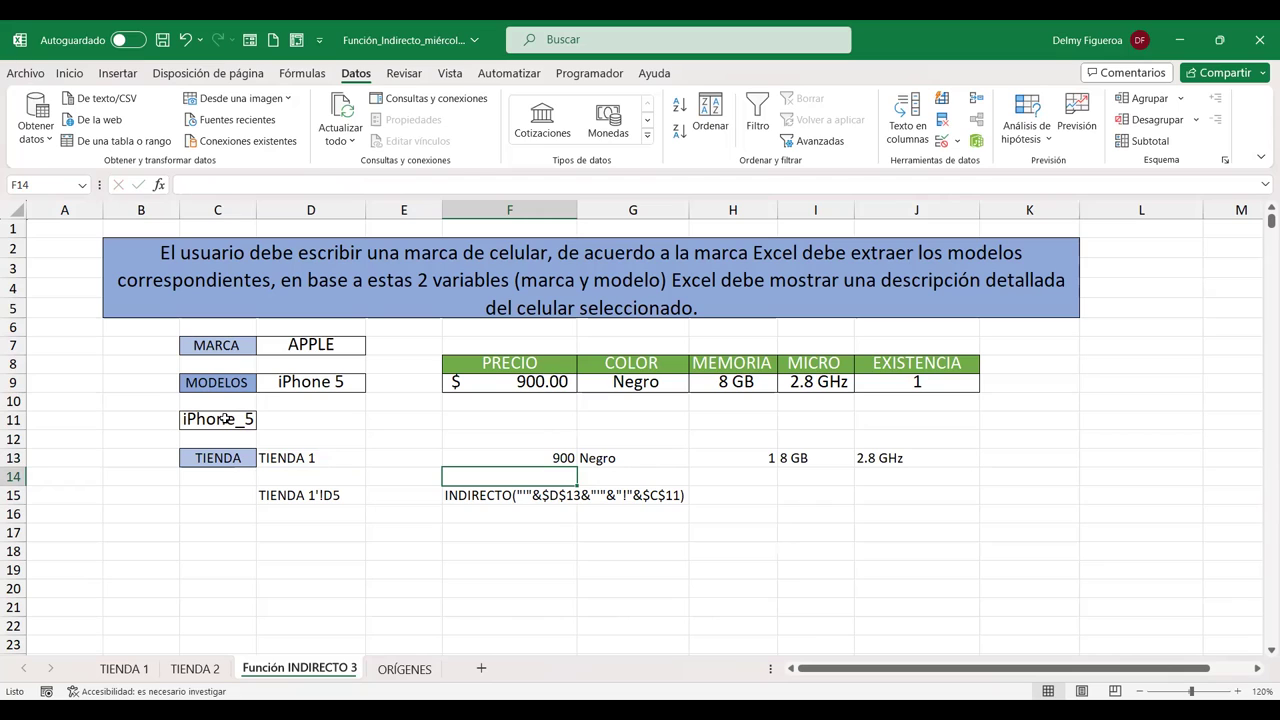
Clear the leftover INDIRECTO text in F15 and change D13's store to TIENDA 2
key("Down")
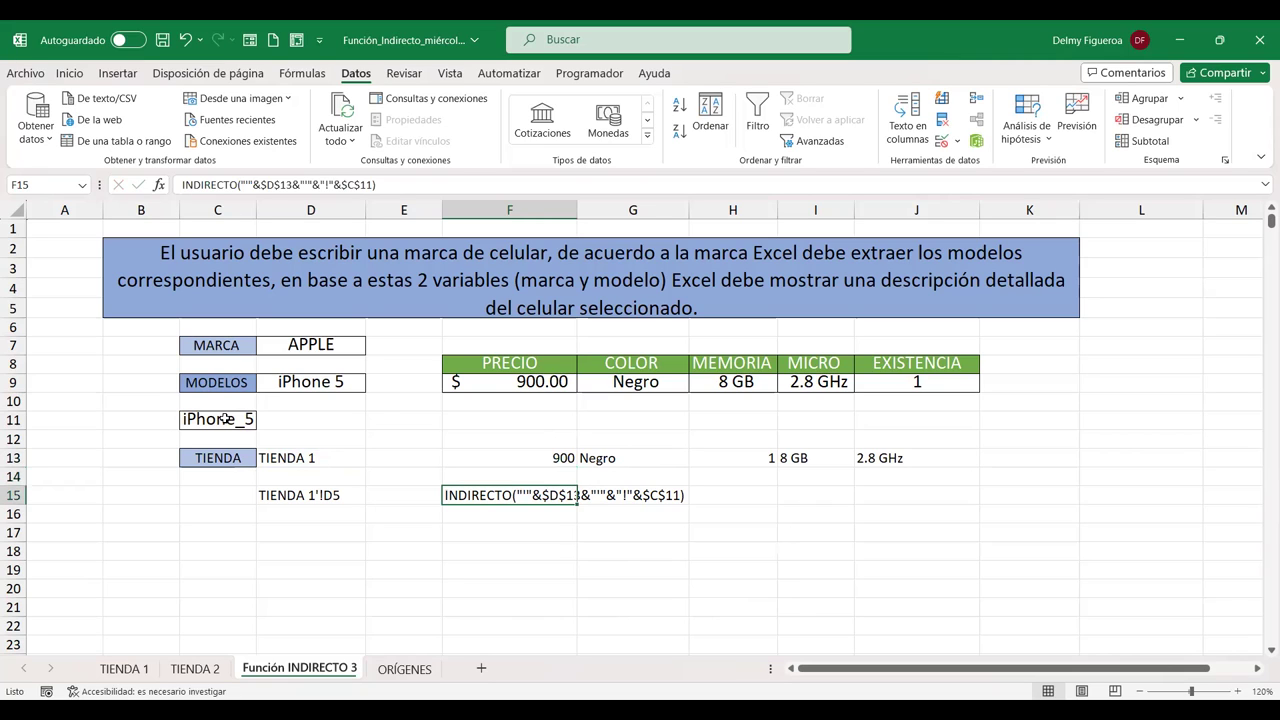
key("Delete")
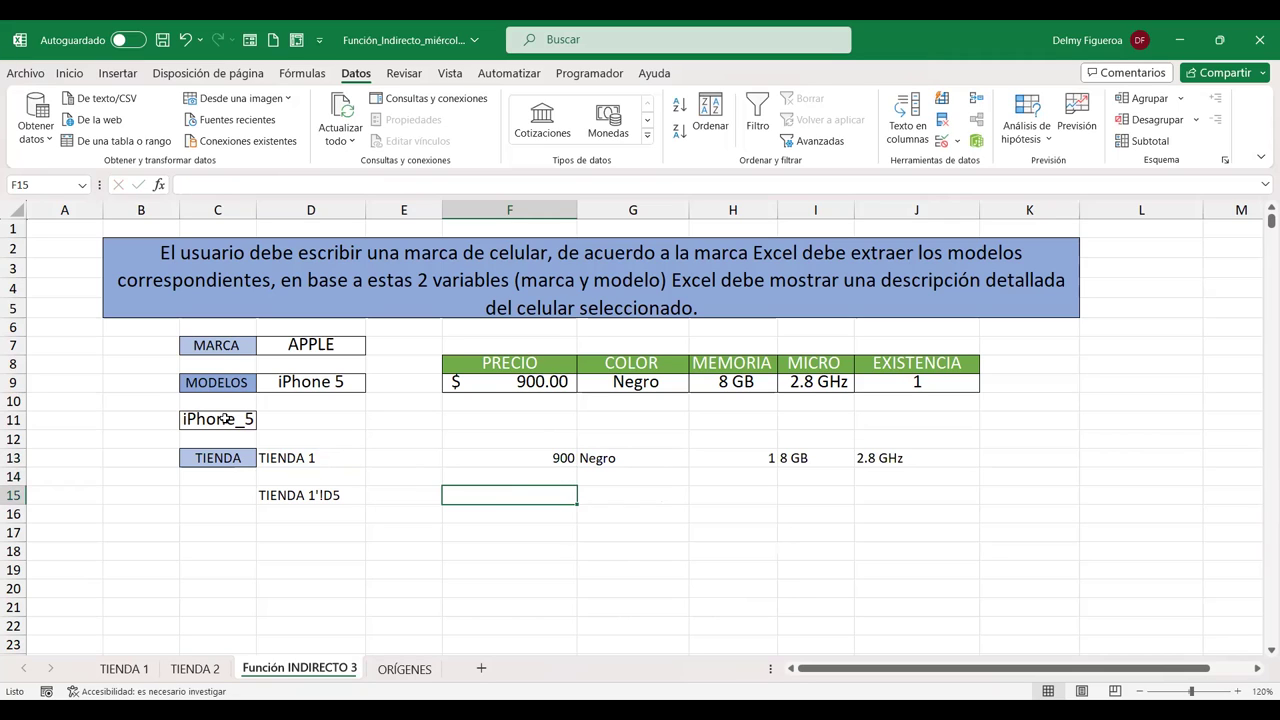
key("Up")
key("Up")
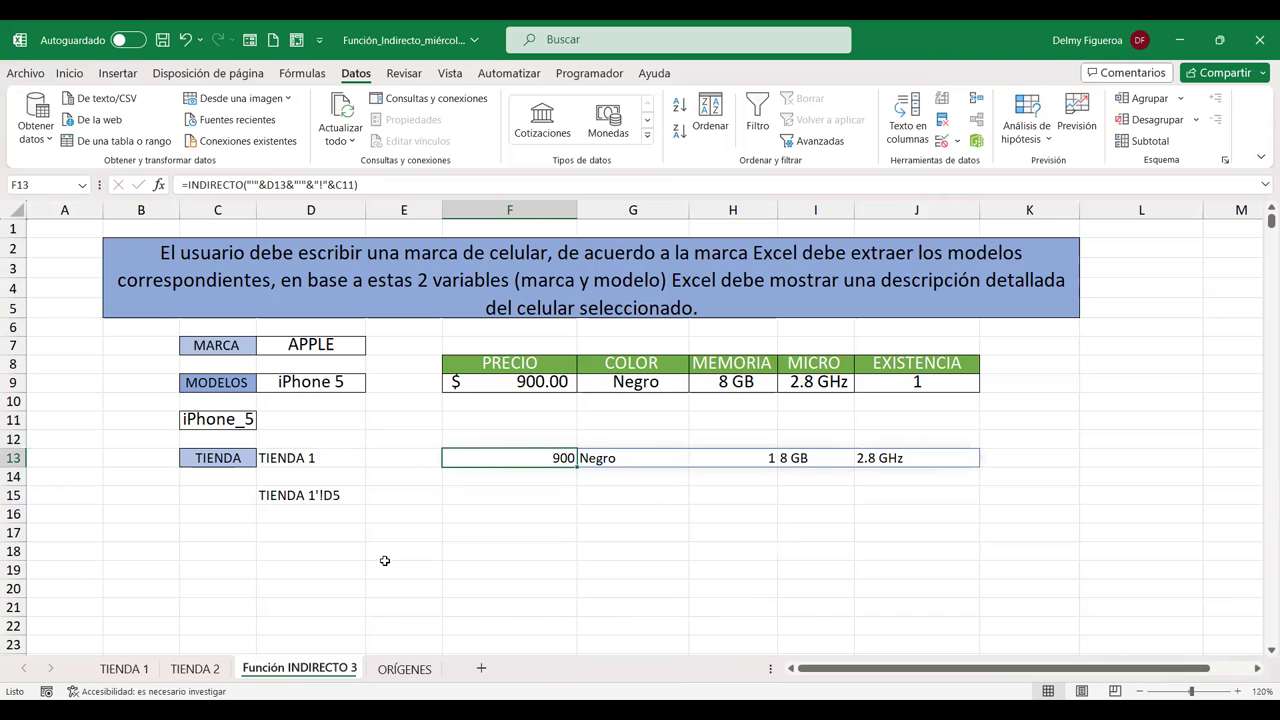
left_click(344, 460)
double_click(334, 458)
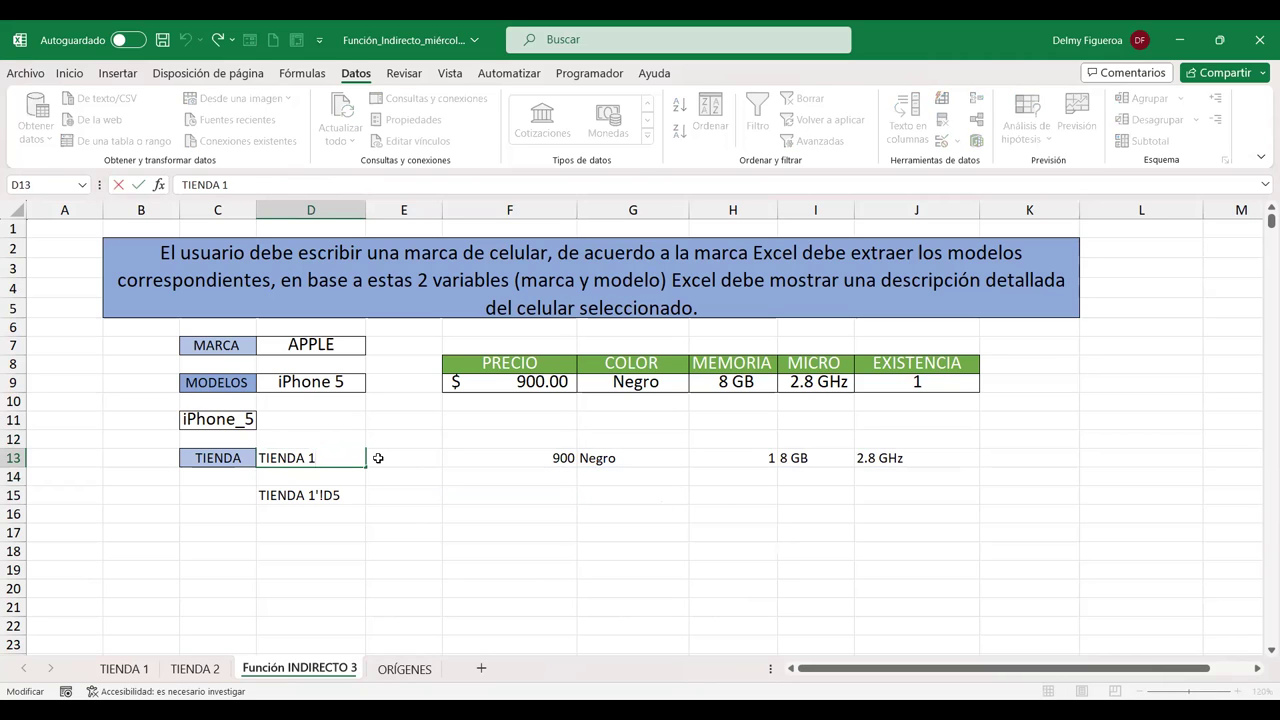
key("BackSpace")
type("2")
key("Return")
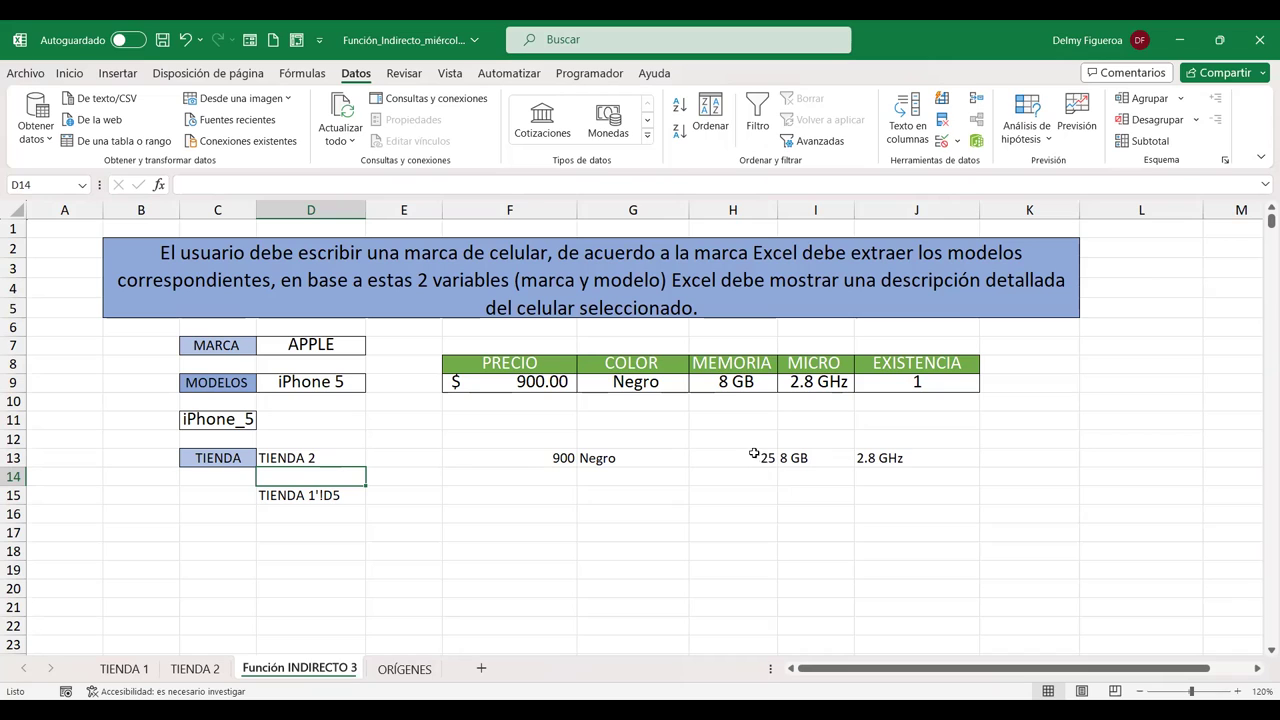
Compare H13's stock by switching D13 to TIENDA 1 and back to TIENDA 2 (25)
left_click(756, 462)
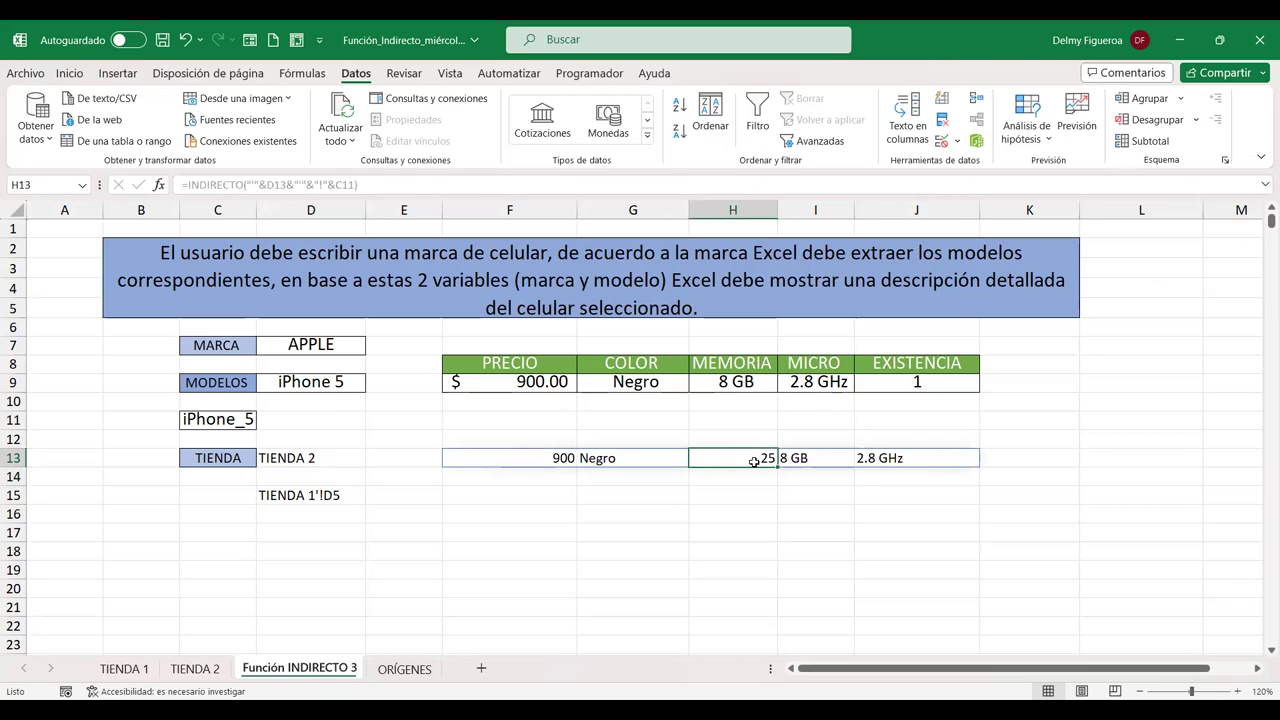
double_click(322, 457)
key("BackSpace")
type("1")
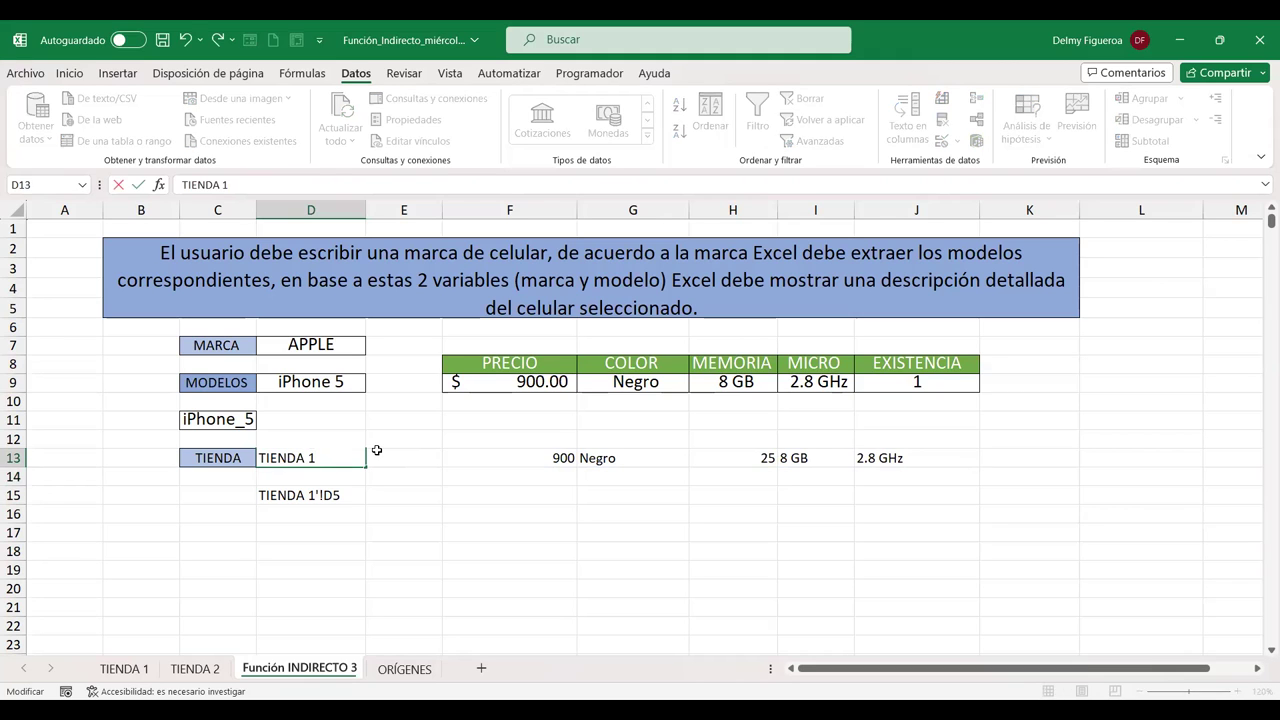
key("Return")
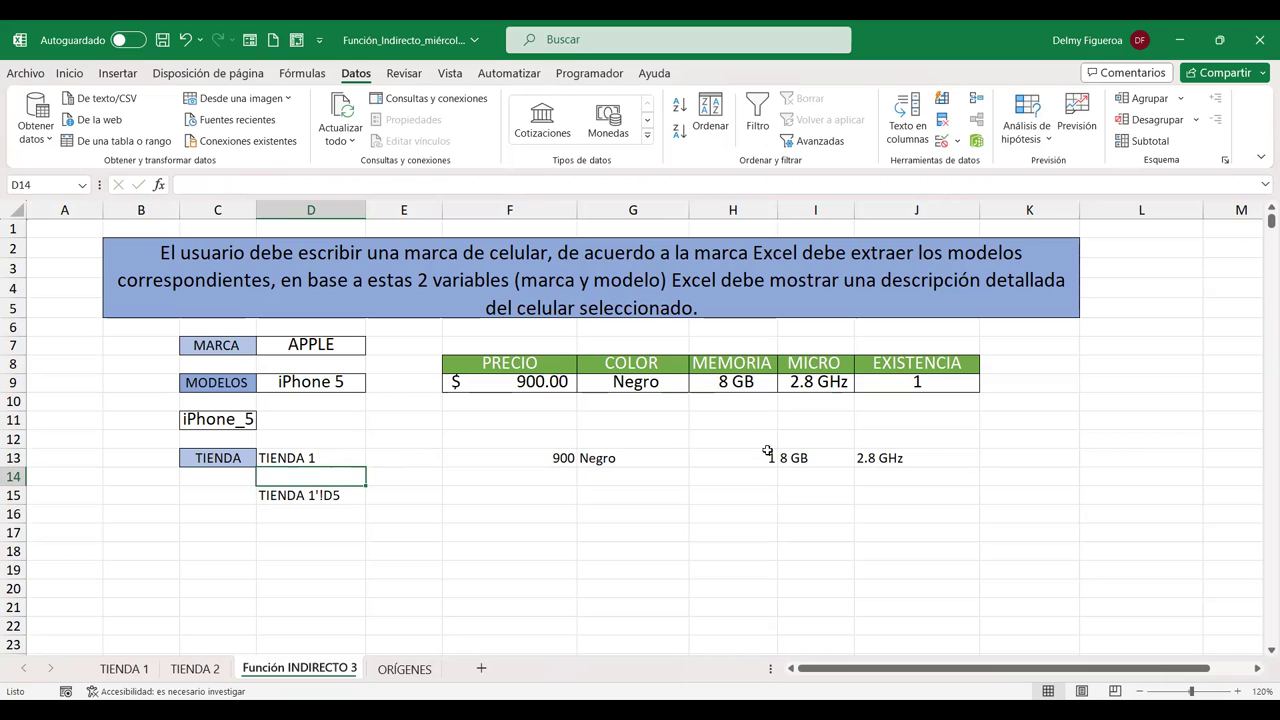
key("Up")
key("F2")
key("Left")
key("Delete")
type("2")
key("Return")
Pick brand SAMSUNG in D7 and model GALAXY NOTE in D9, then view the TIENDA 2 sheet
left_click(310, 346)
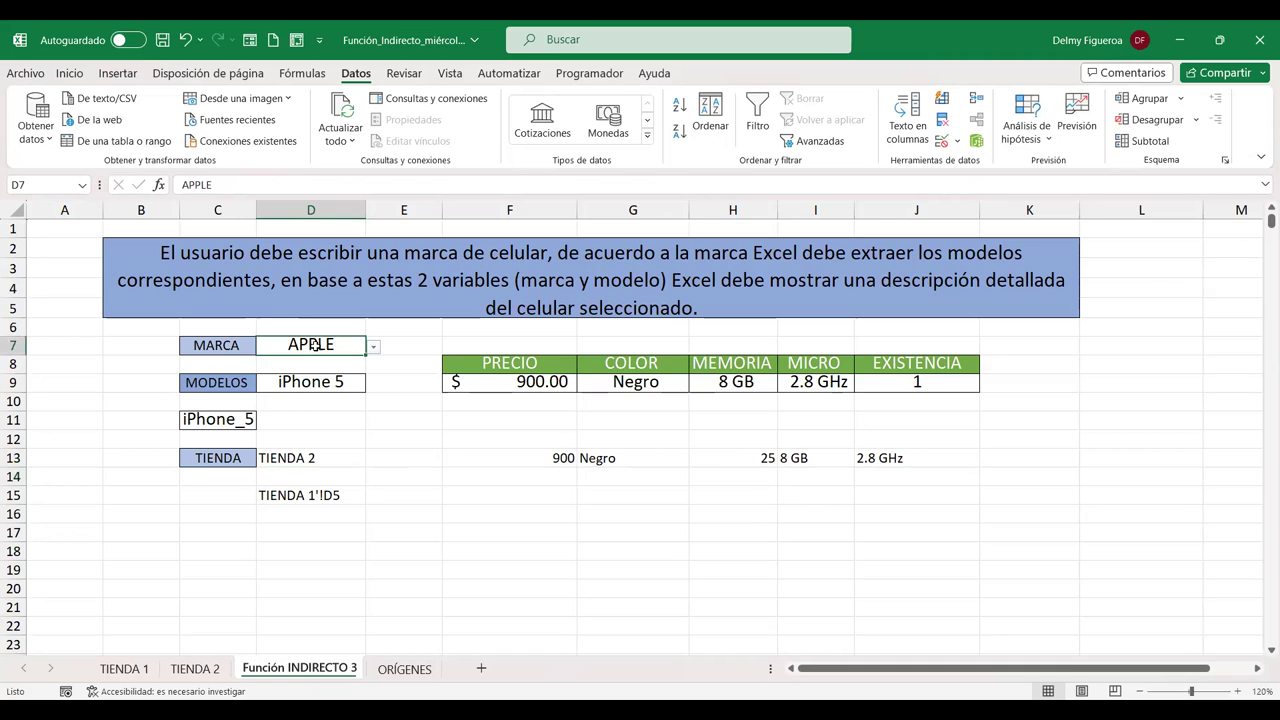
left_click(373, 346)
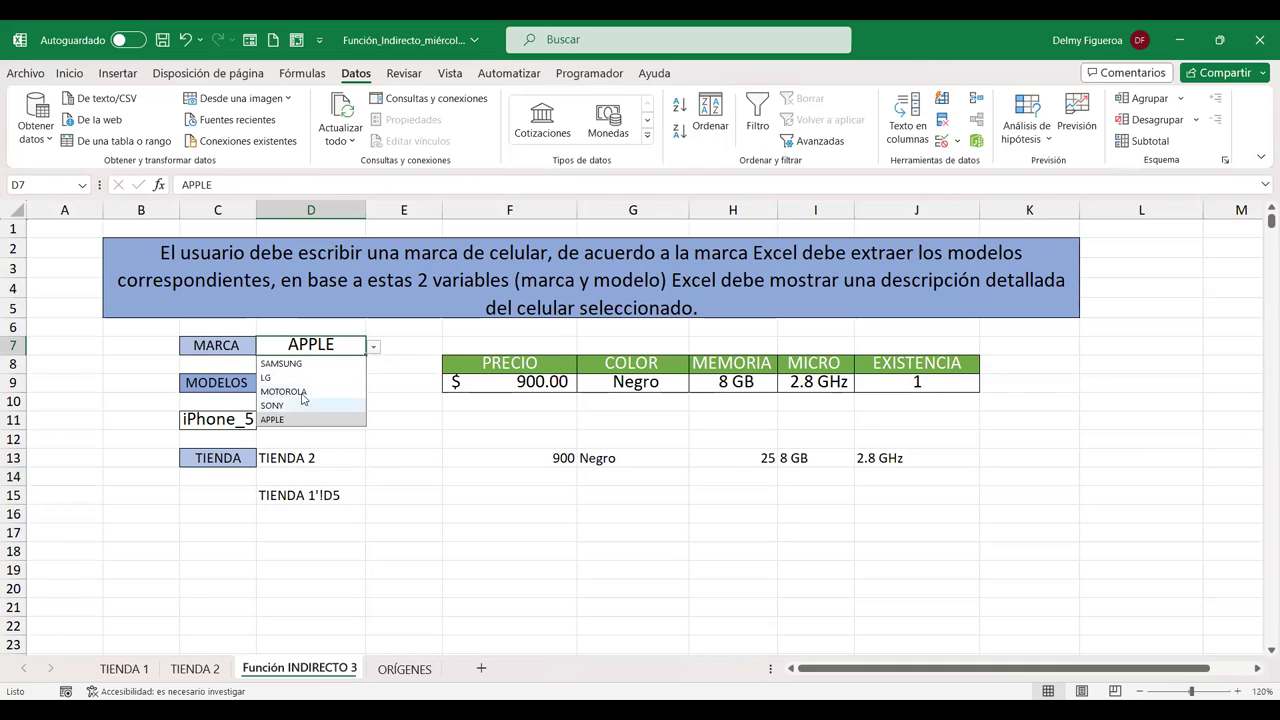
left_click(285, 363)
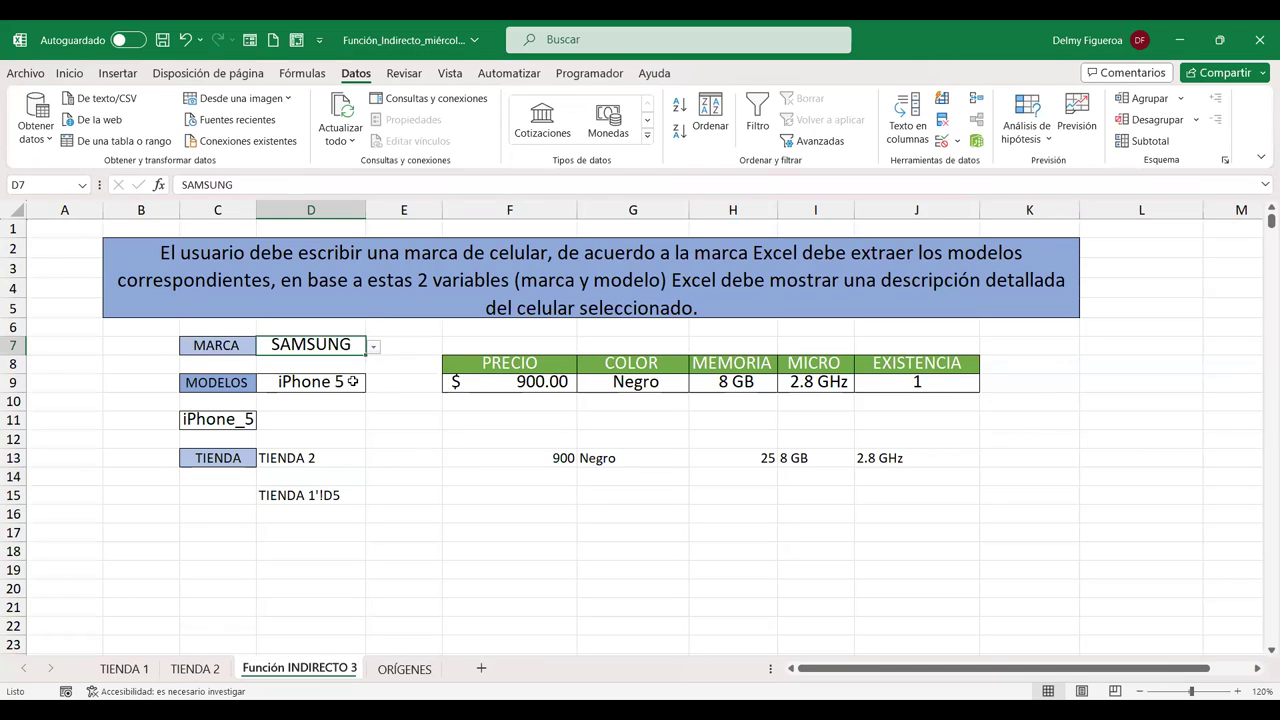
left_click(350, 382)
left_click(373, 386)
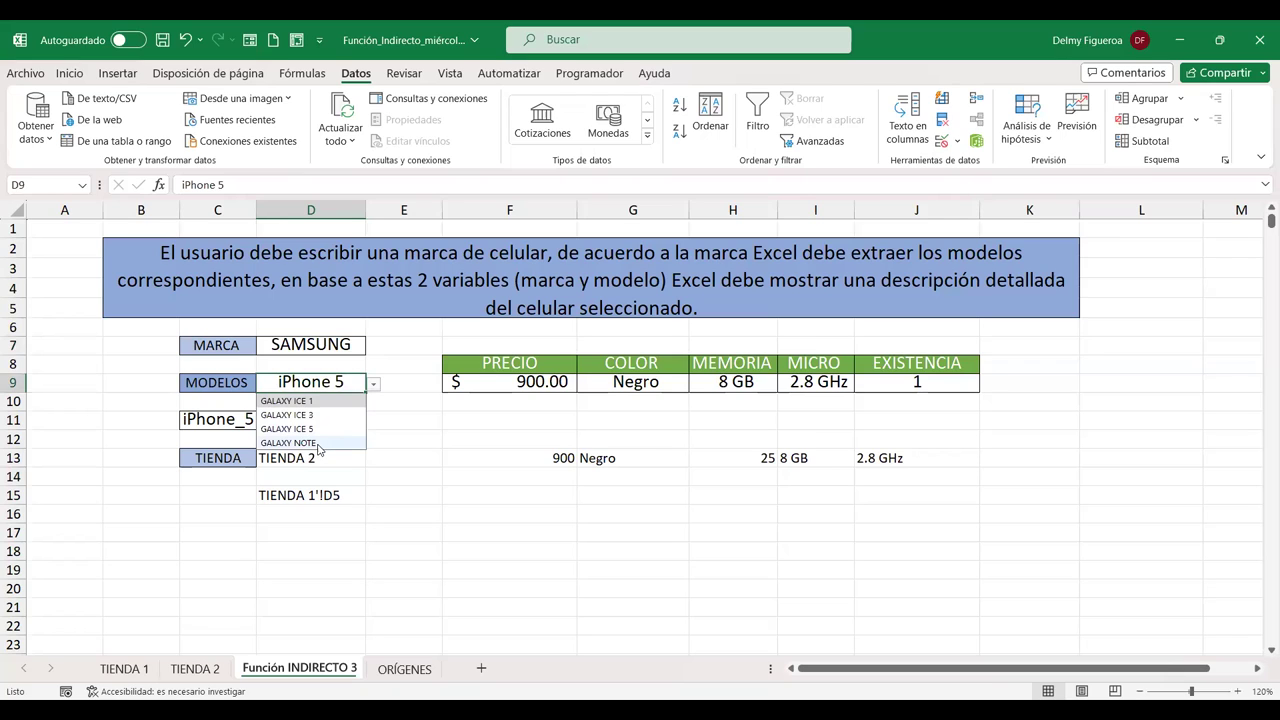
left_click(317, 445)
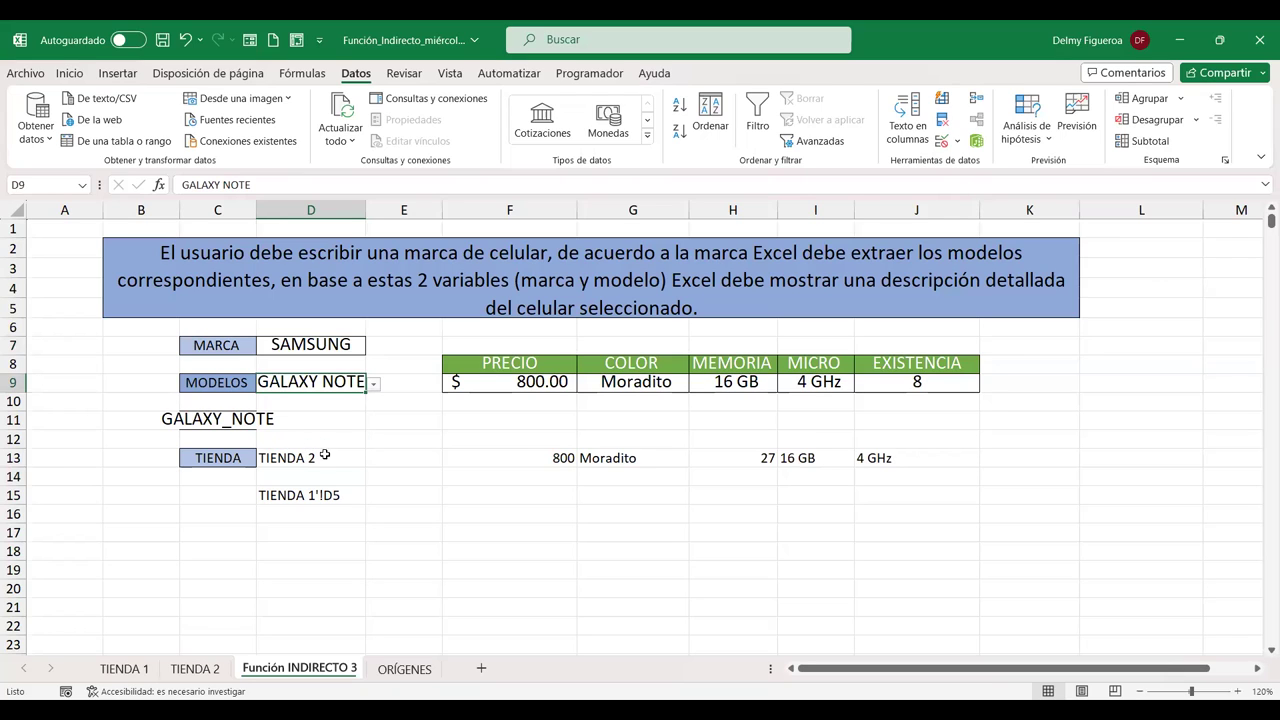
left_click(196, 669)
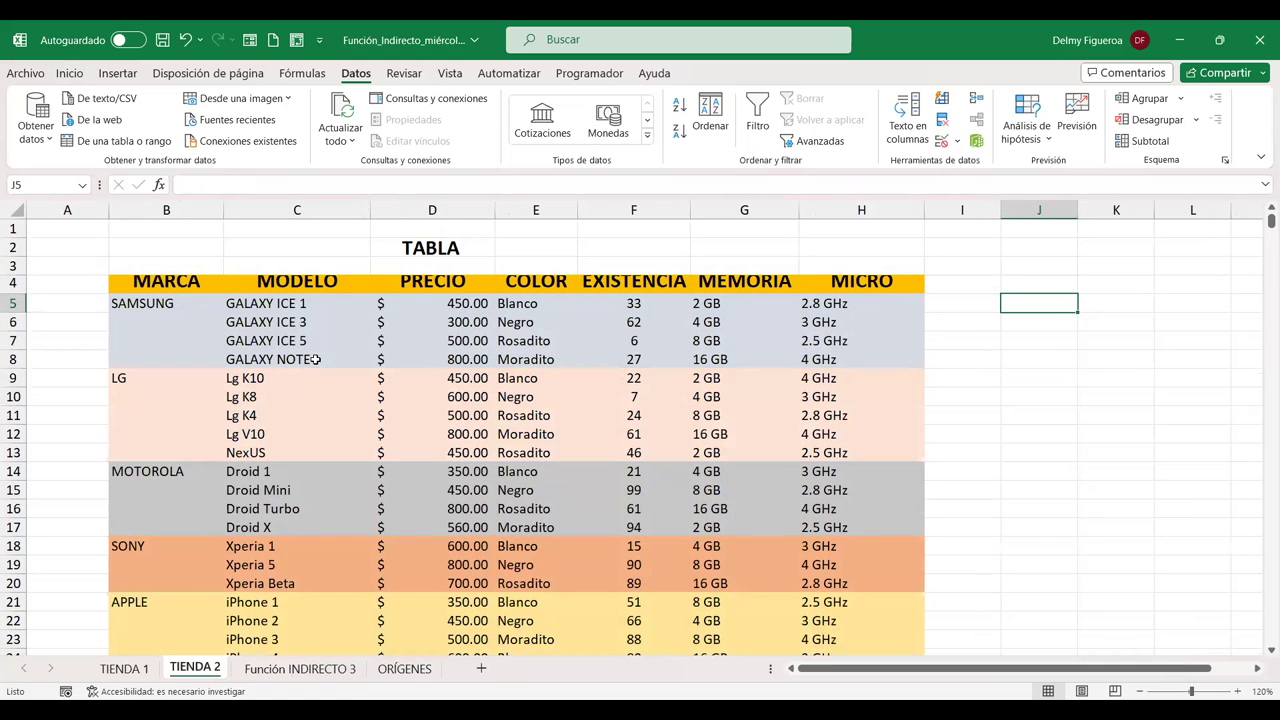
Compare the GALAXY NOTE stock in F8 on the TIENDA 2 and TIENDA 1 sheets
left_click(624, 362)
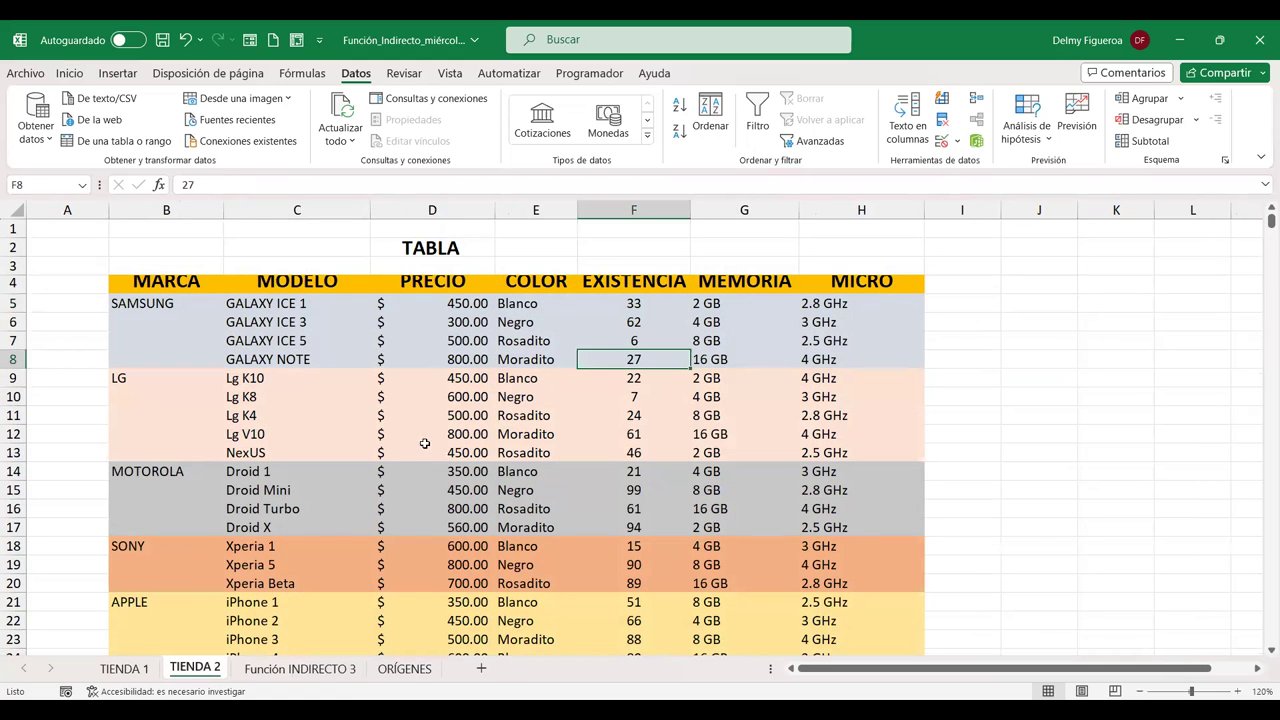
left_click(140, 670)
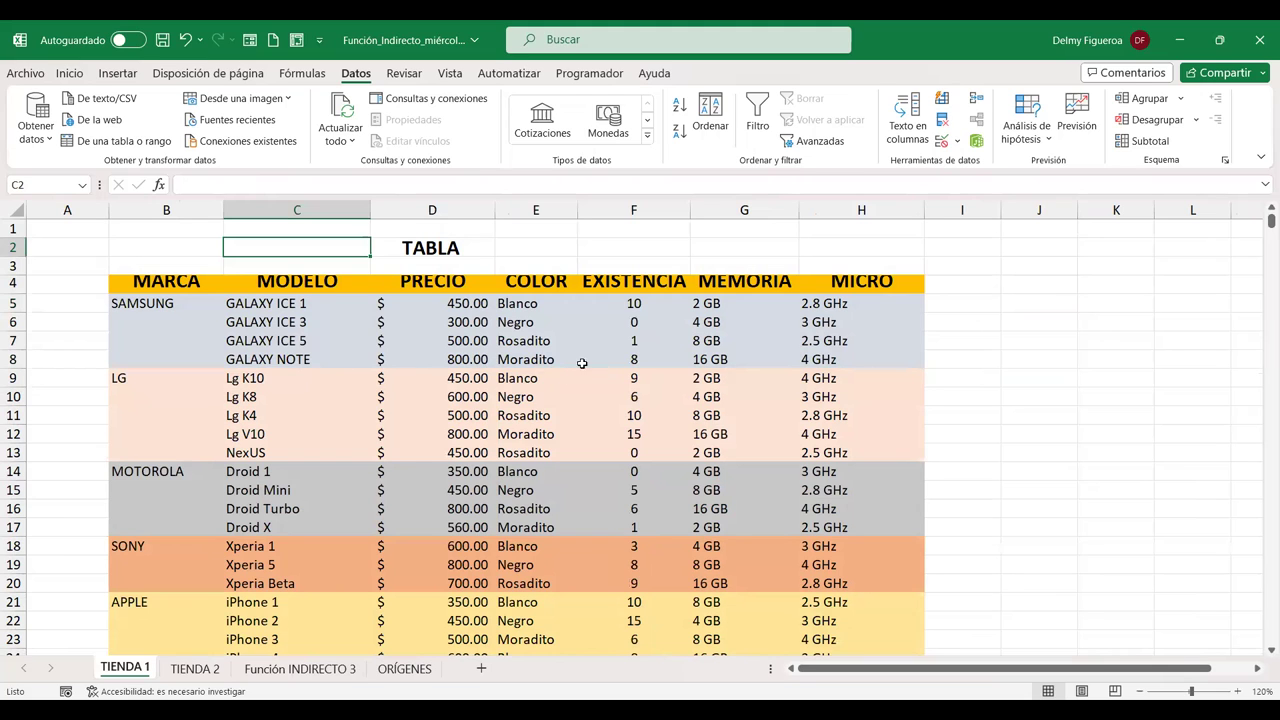
left_click(616, 360)
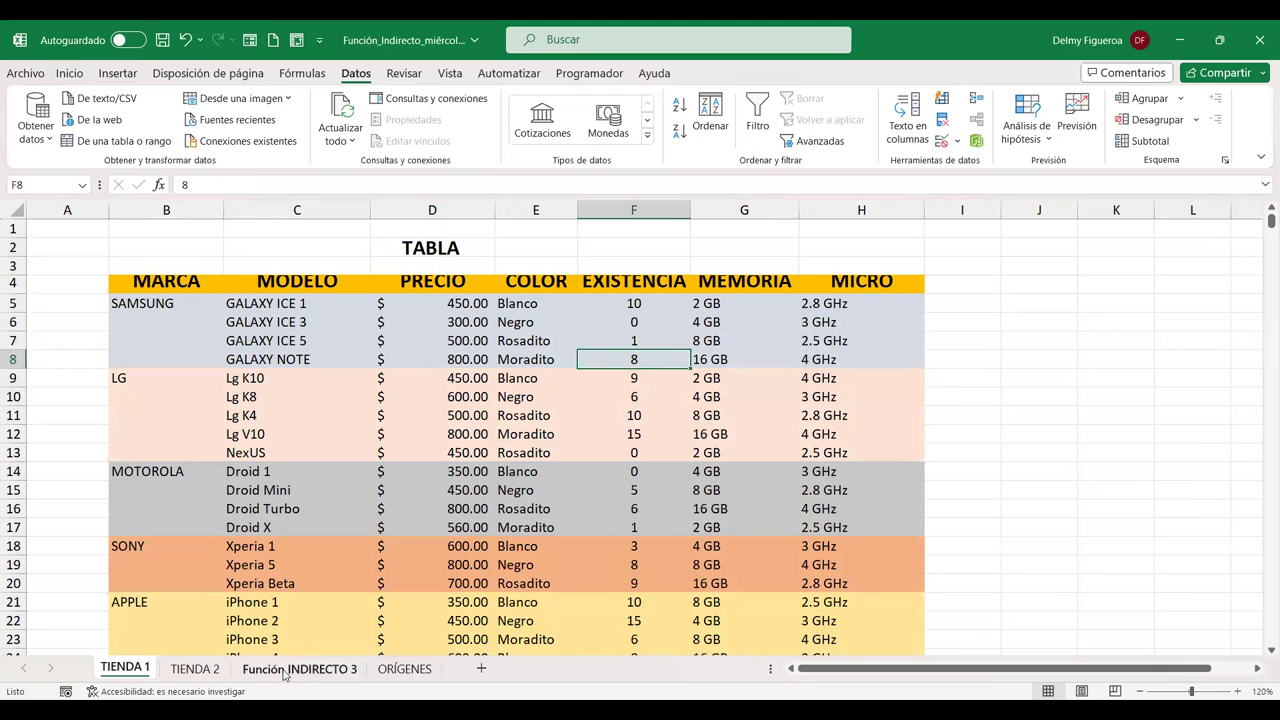
left_click(284, 670)
Set D13 to TIENDA 1 so row 13 returns 800, Moradito, 8, 16 GB and 4 GHz
double_click(336, 457)
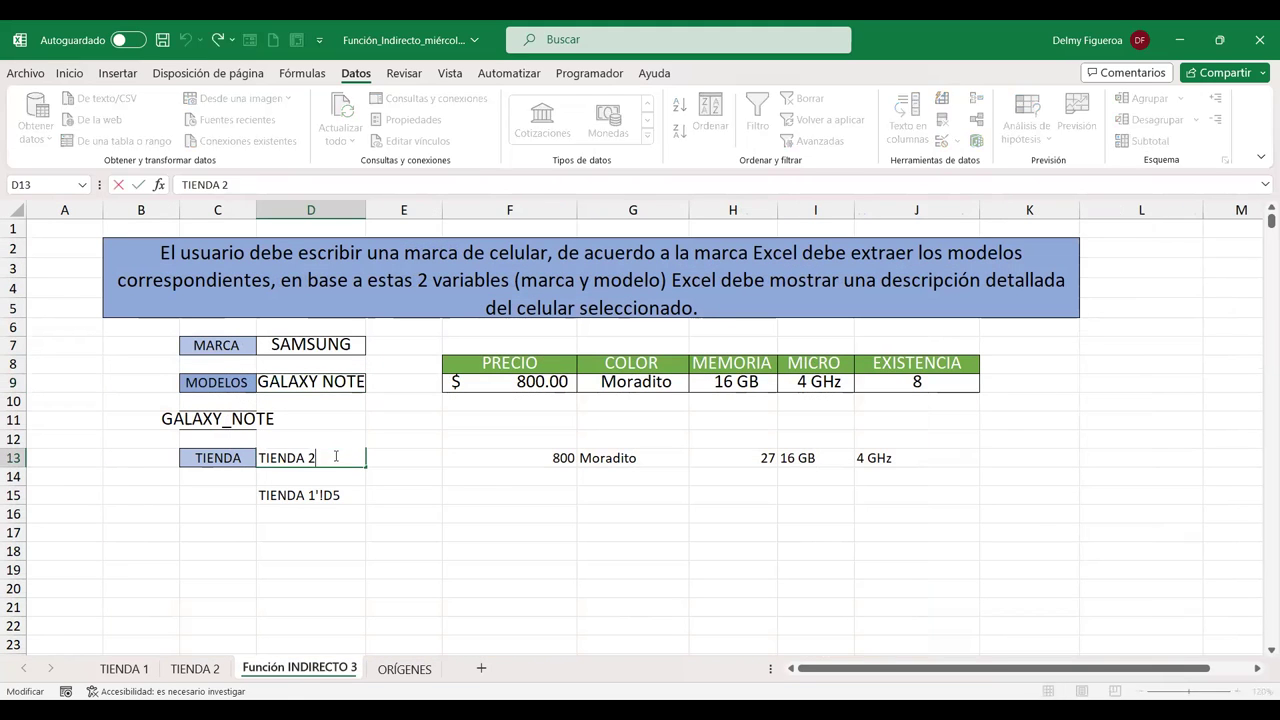
key("BackSpace")
type("1")
key("Return")
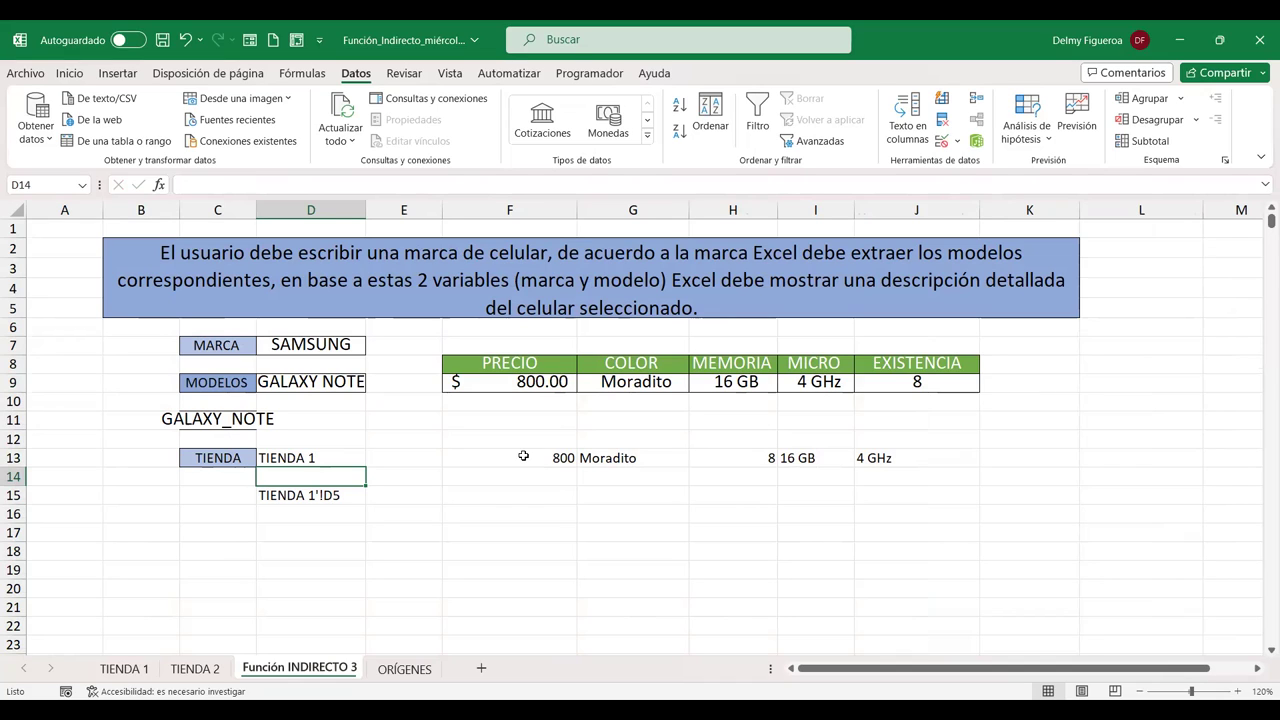
left_click(526, 474)
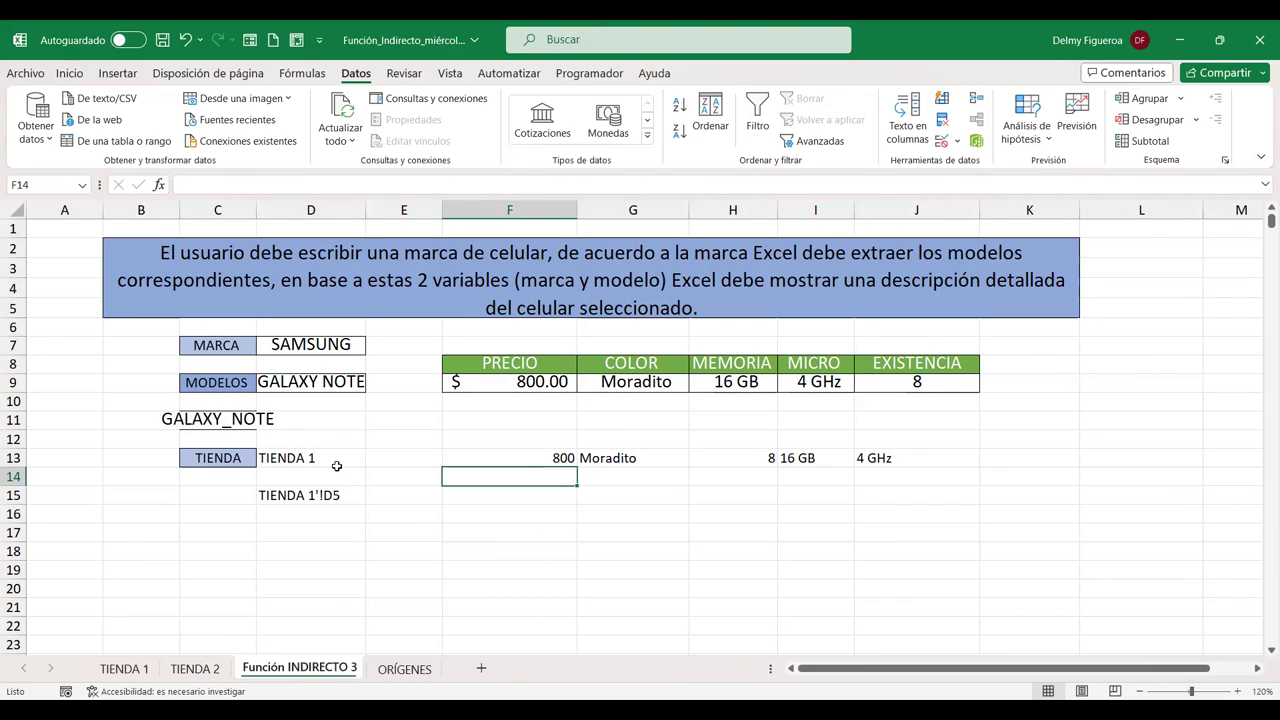
left_click(396, 458)
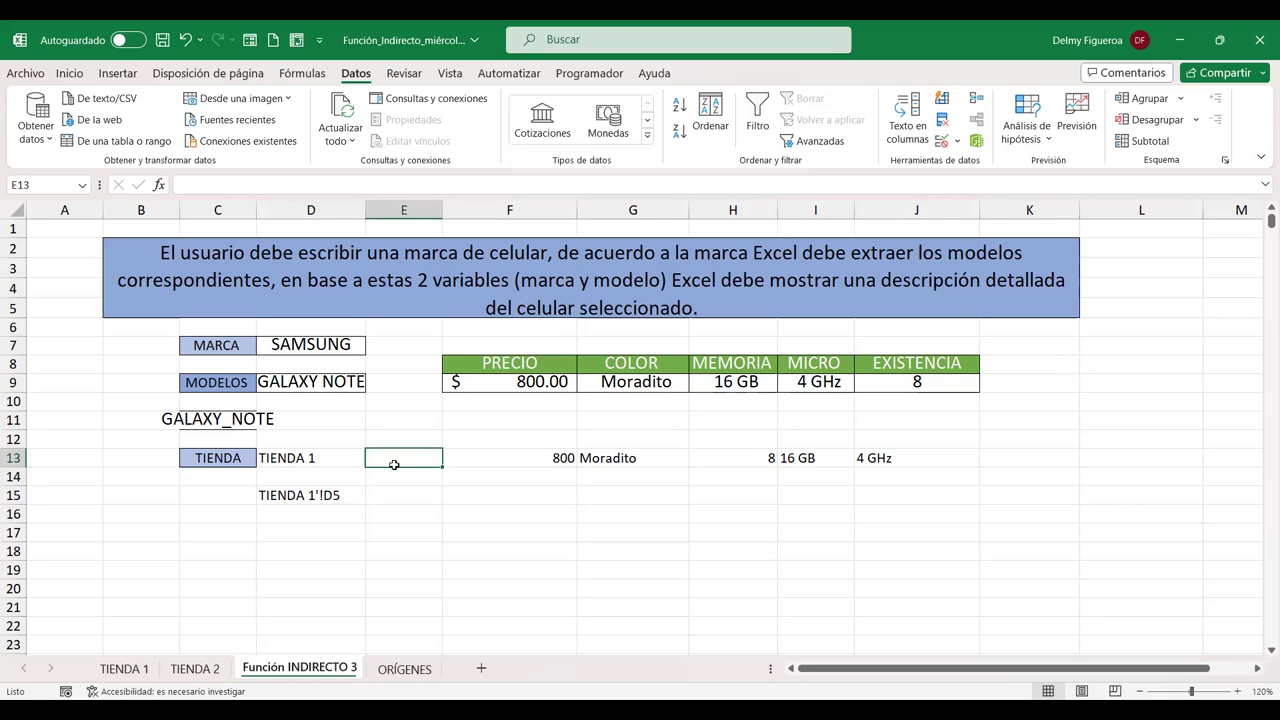
left_click(200, 675)
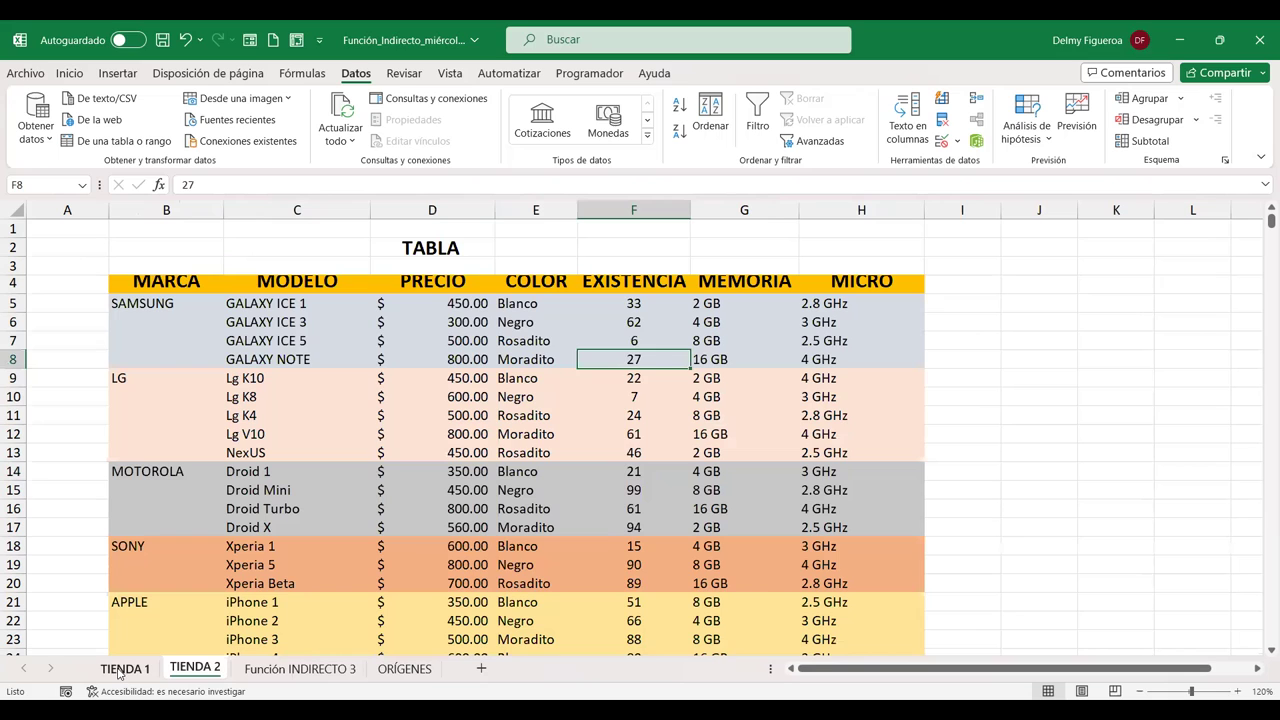
left_click(306, 668)
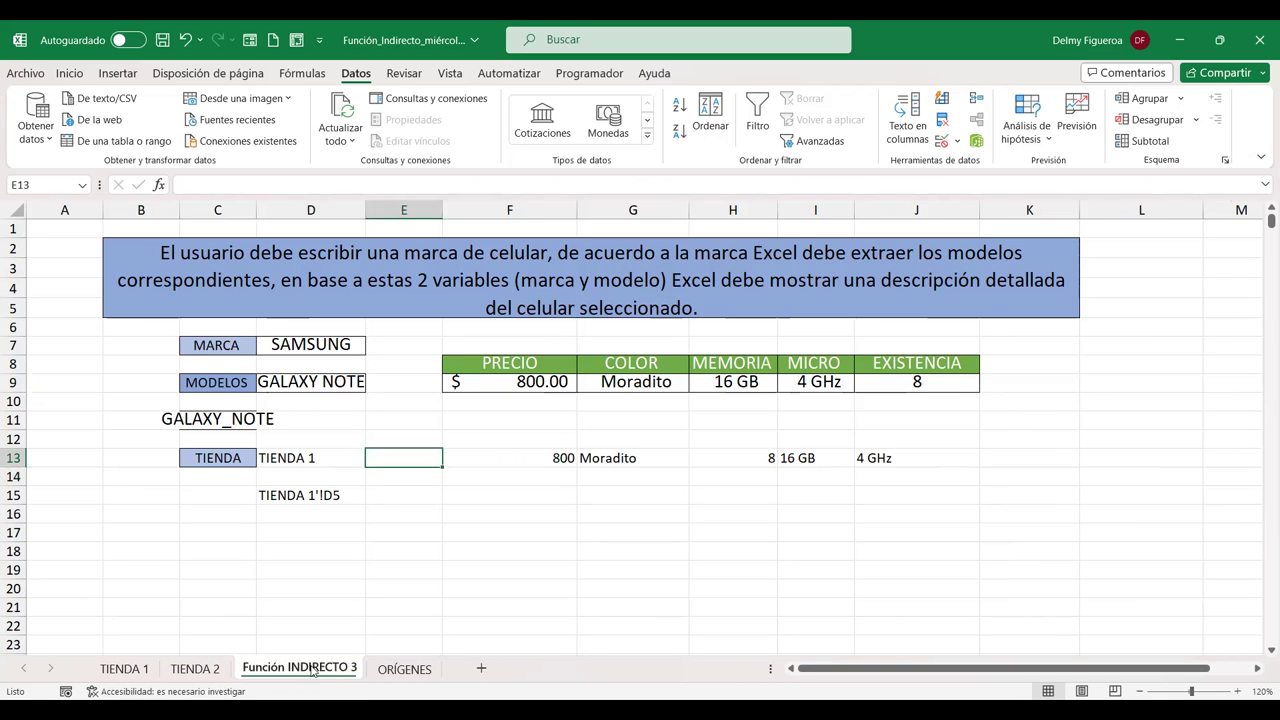